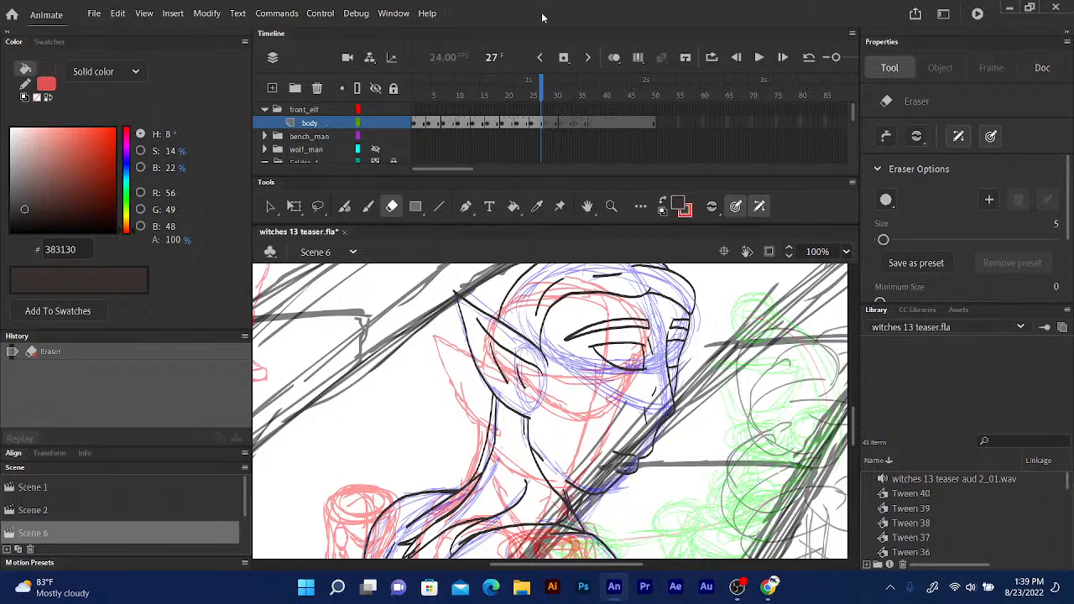
Move to frame 28 of the body layer and switch to the Fluid Brush.
mouse_move(378, 460)
left_mouse_down()
mouse_move(412, 398)
mouse_move(390, 387)
left_mouse_up()
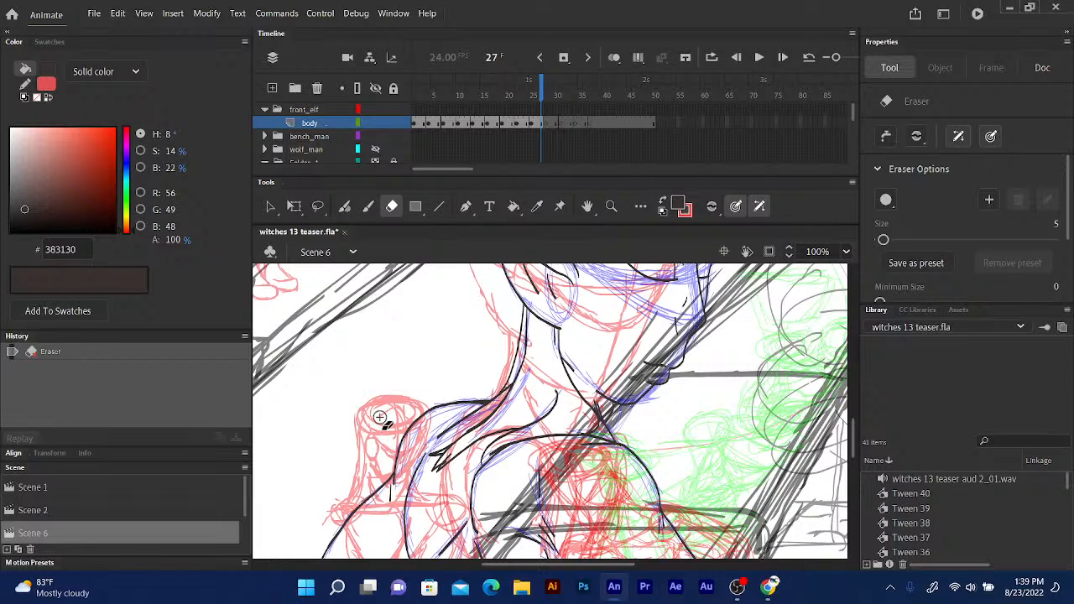
left_click_drag(380, 470, 395, 409)
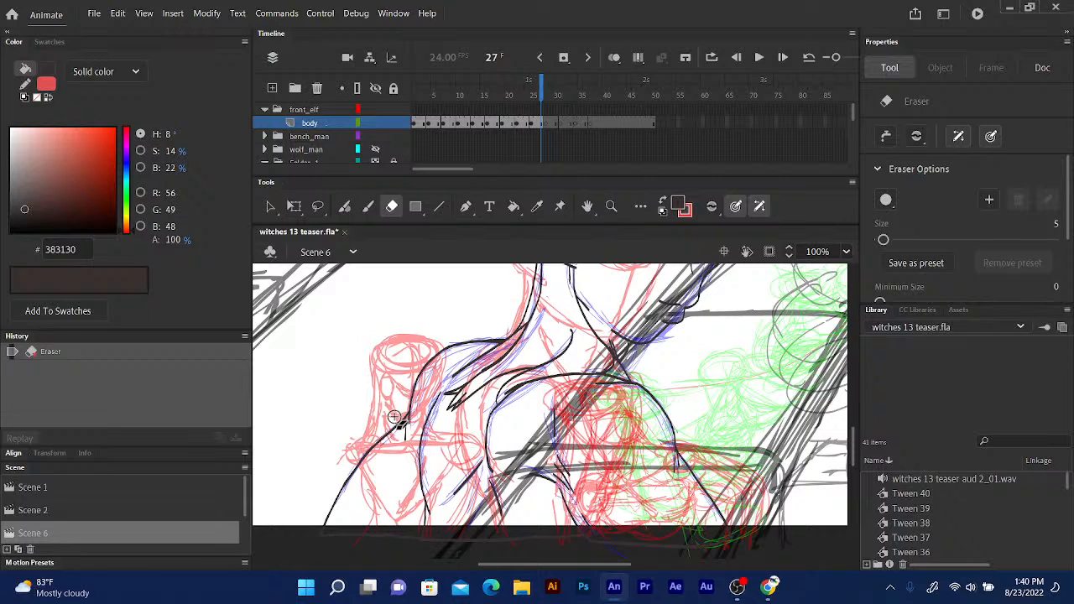
mouse_move(490, 354)
left_mouse_down()
mouse_move(490, 418)
mouse_move(467, 437)
left_mouse_up()
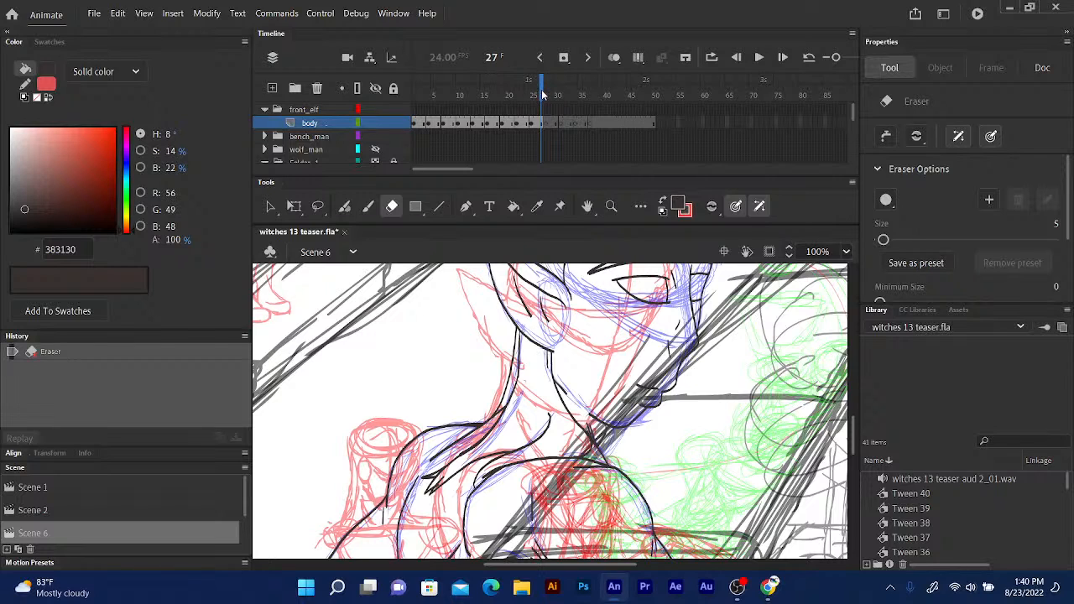
left_click(546, 94)
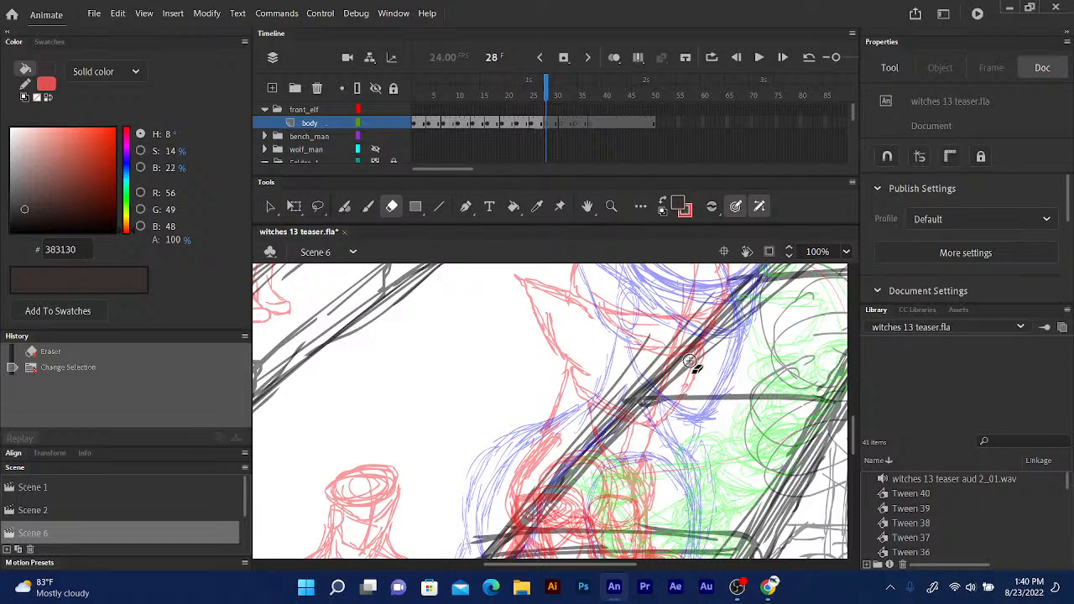
left_click_drag(688, 360, 625, 403)
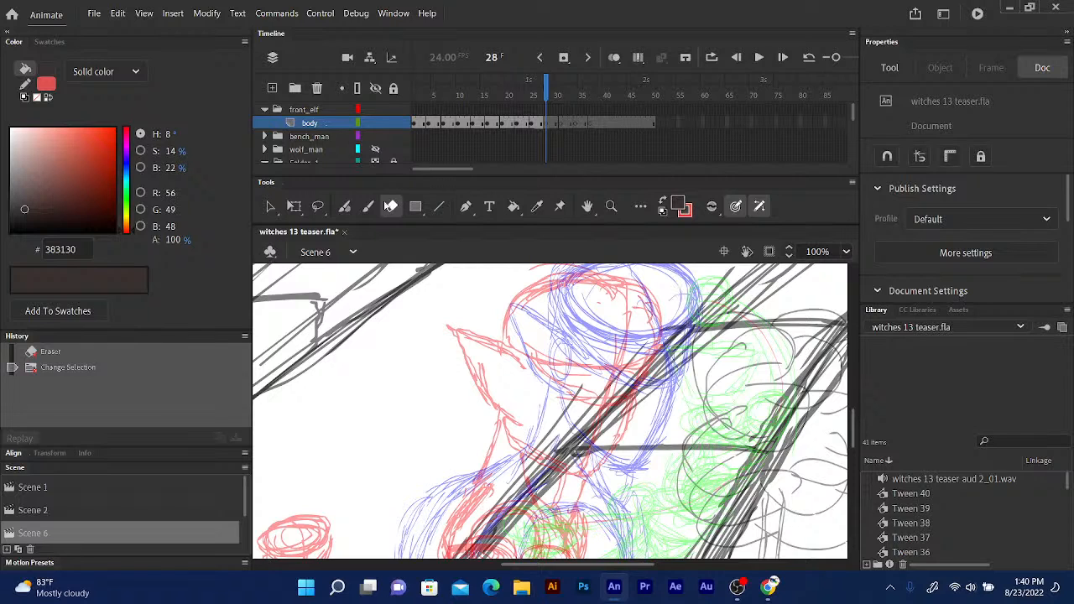
left_click(345, 207)
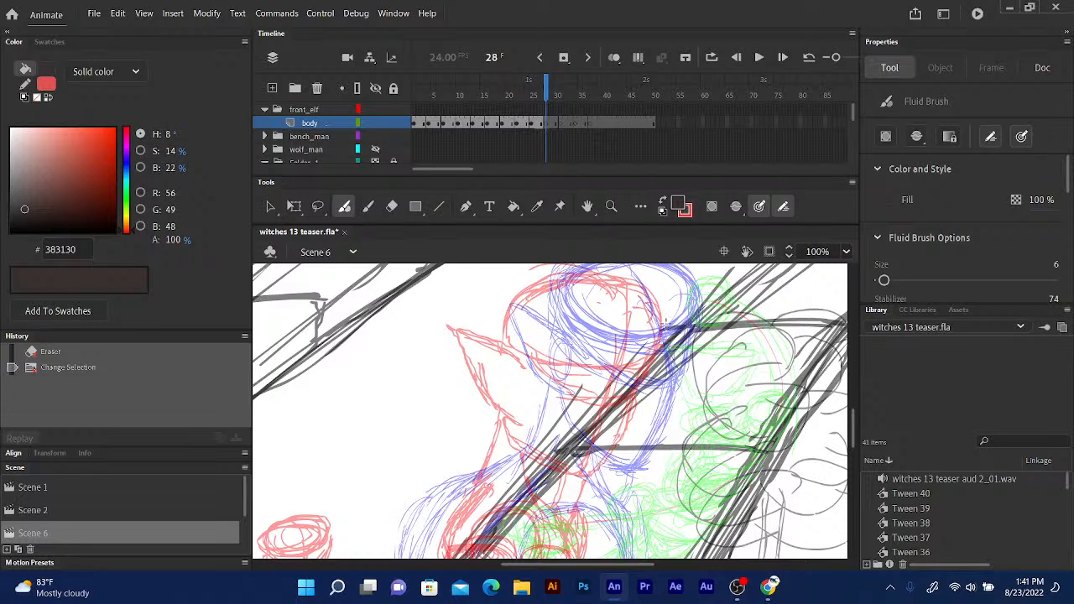
left_click_drag(668, 324, 667, 338)
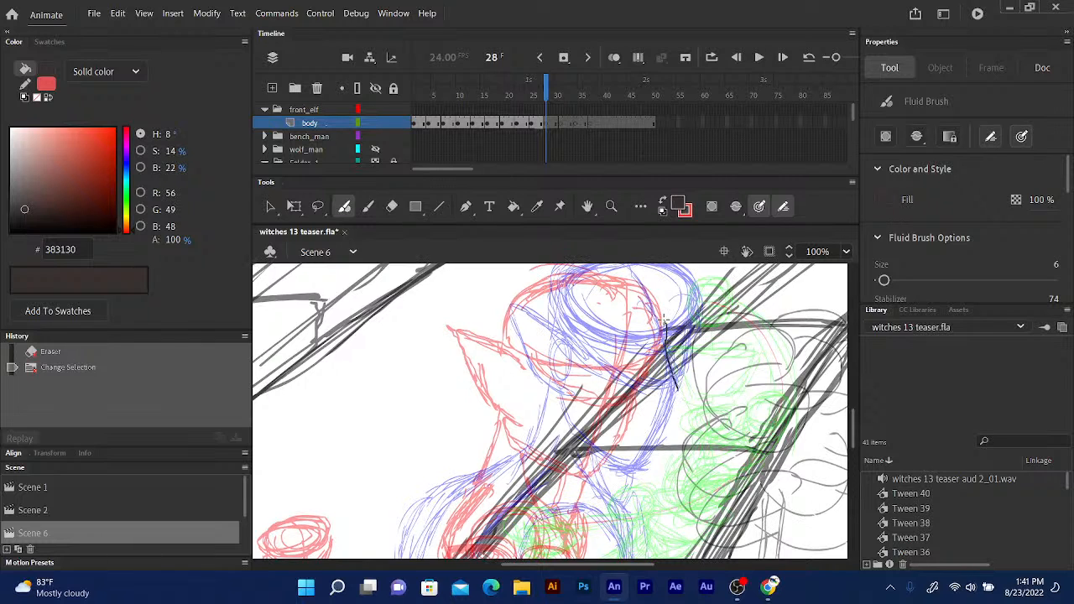
left_click_drag(662, 321, 661, 415)
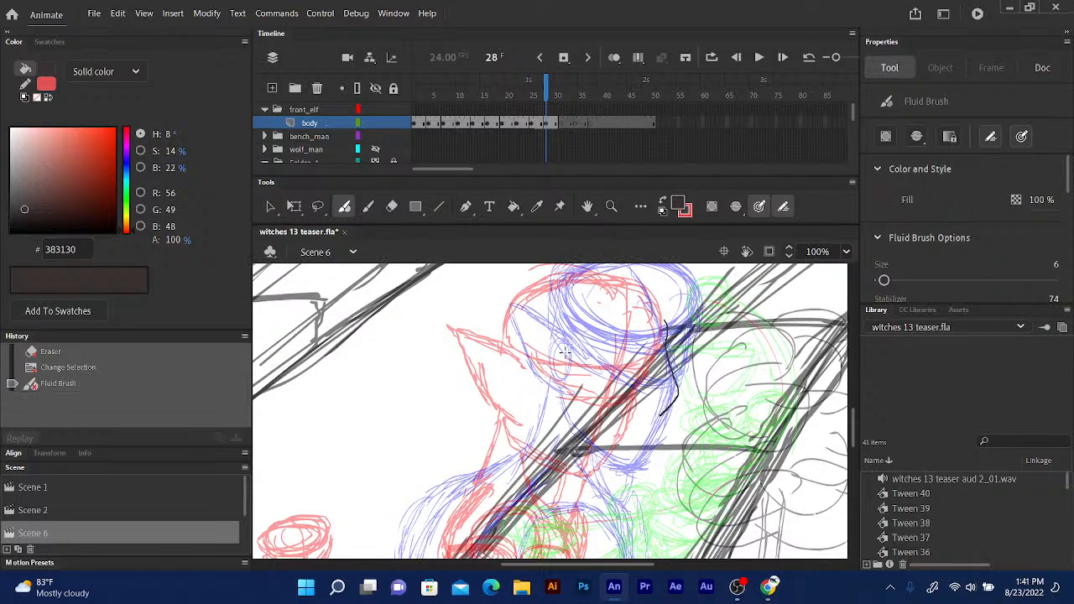
left_click(538, 92)
left_click_drag(543, 92, 547, 92)
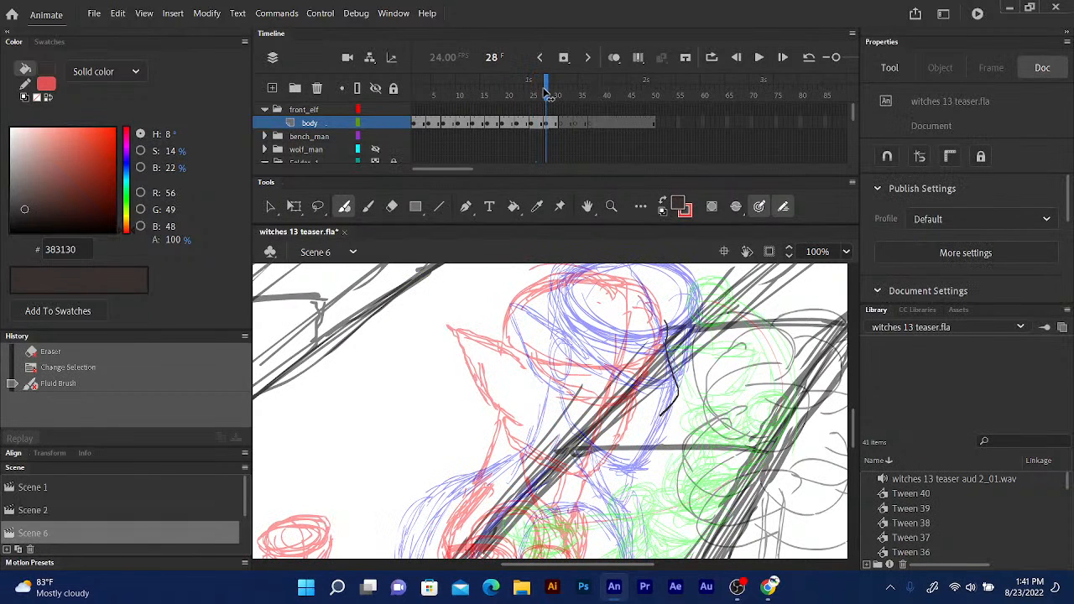
key("ctrl+z")
key("ctrl+z")
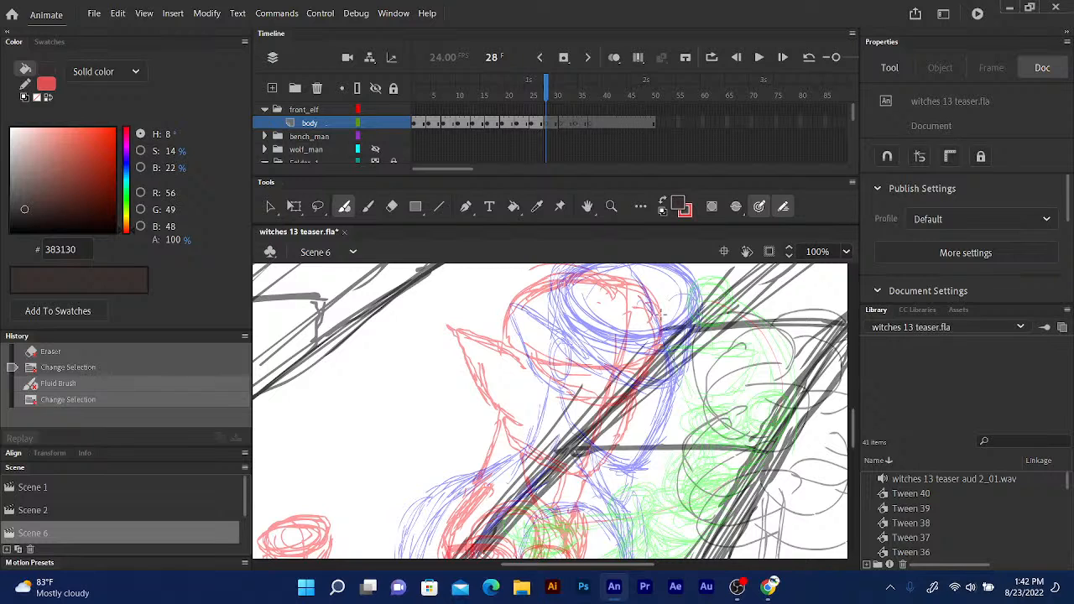
mouse_move(664, 322)
left_mouse_down()
mouse_move(680, 397)
mouse_move(659, 418)
left_mouse_up()
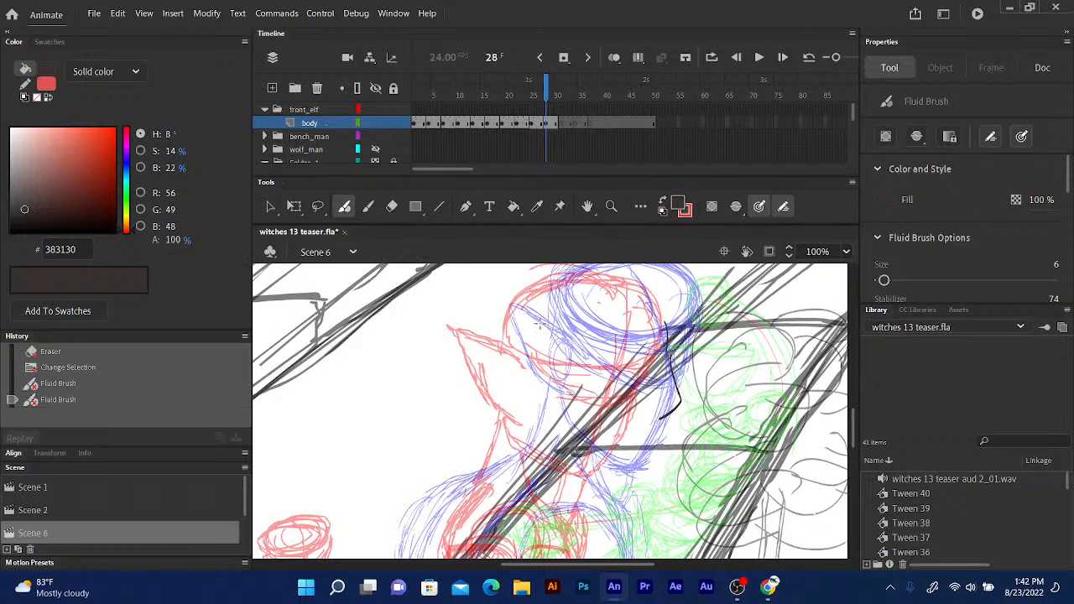
key("ctrl+equal")
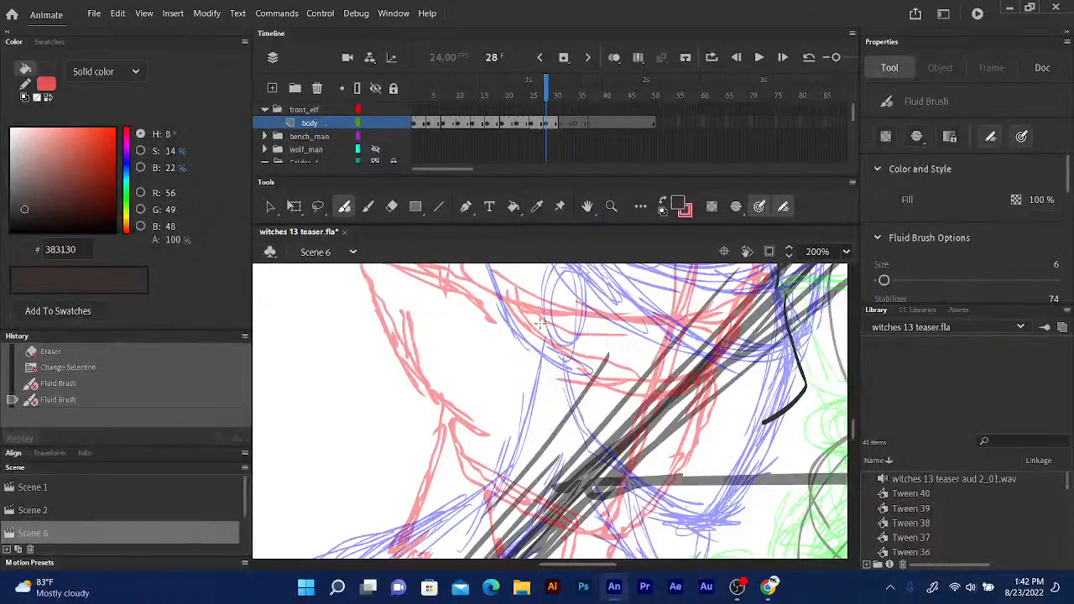
mouse_move(646, 359)
left_mouse_down()
mouse_move(567, 462)
mouse_move(554, 428)
left_mouse_up()
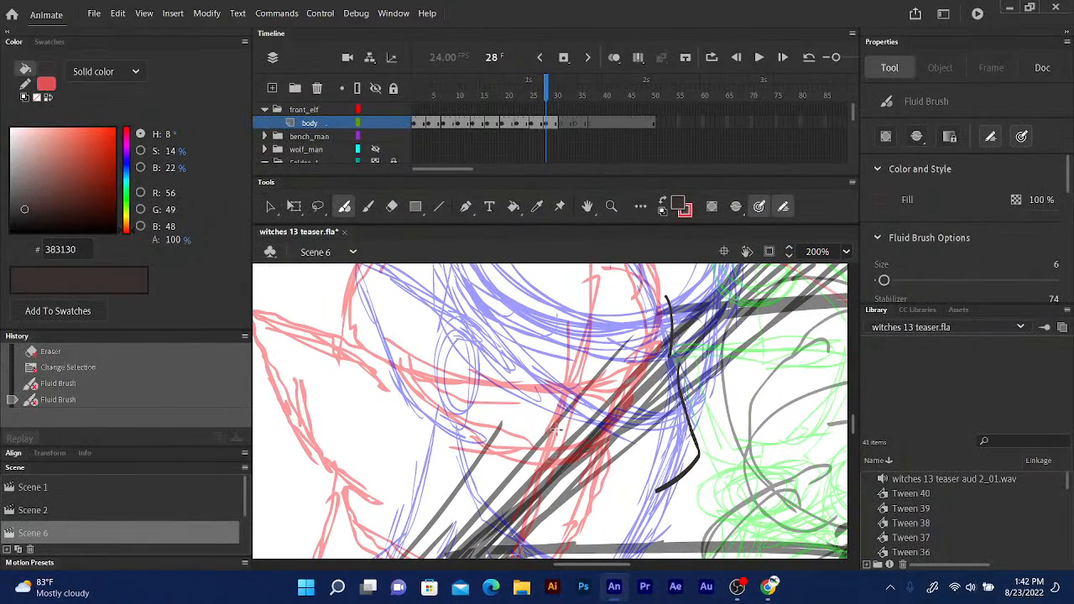
key("ctrl+z")
key("ctrl+z")
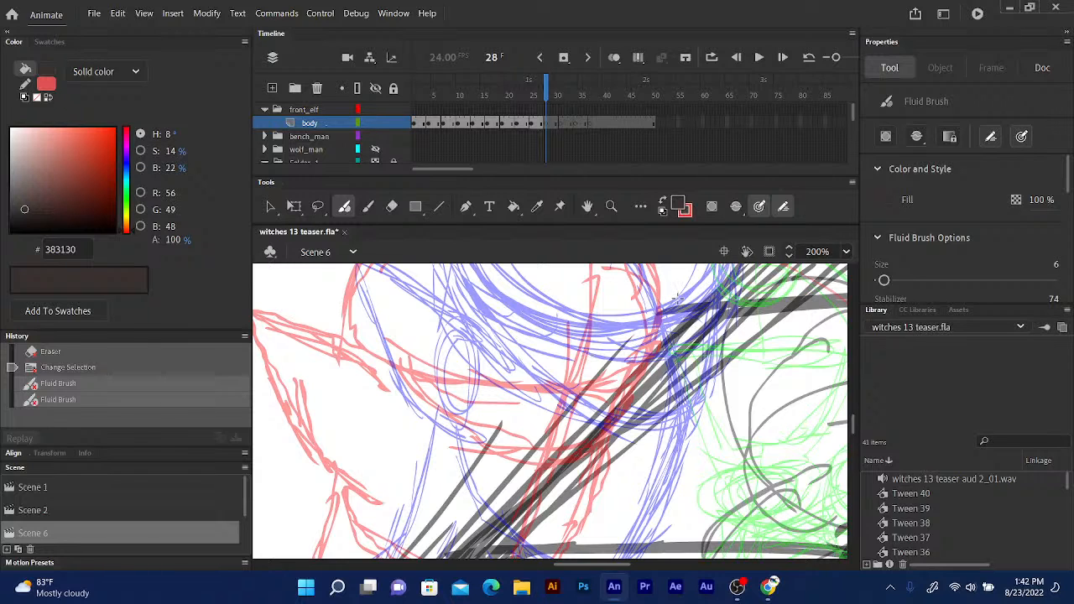
Ink the elf's nose profile and the outline of the pointed ear over the blue sketch on frame 28.
mouse_move(676, 295)
left_mouse_down()
mouse_move(677, 371)
mouse_move(699, 442)
mouse_move(664, 470)
left_mouse_up()
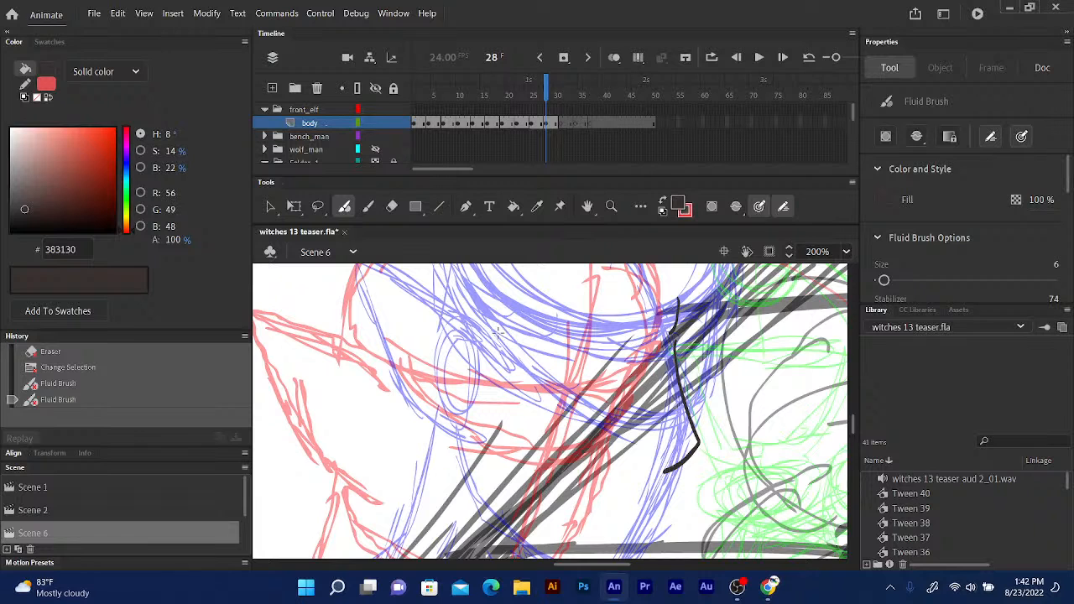
mouse_move(571, 331)
left_mouse_down()
mouse_move(605, 391)
mouse_move(614, 384)
left_mouse_up()
mouse_move(542, 418)
left_mouse_down()
mouse_move(545, 433)
mouse_move(503, 376)
mouse_move(444, 354)
mouse_move(396, 317)
left_mouse_up()
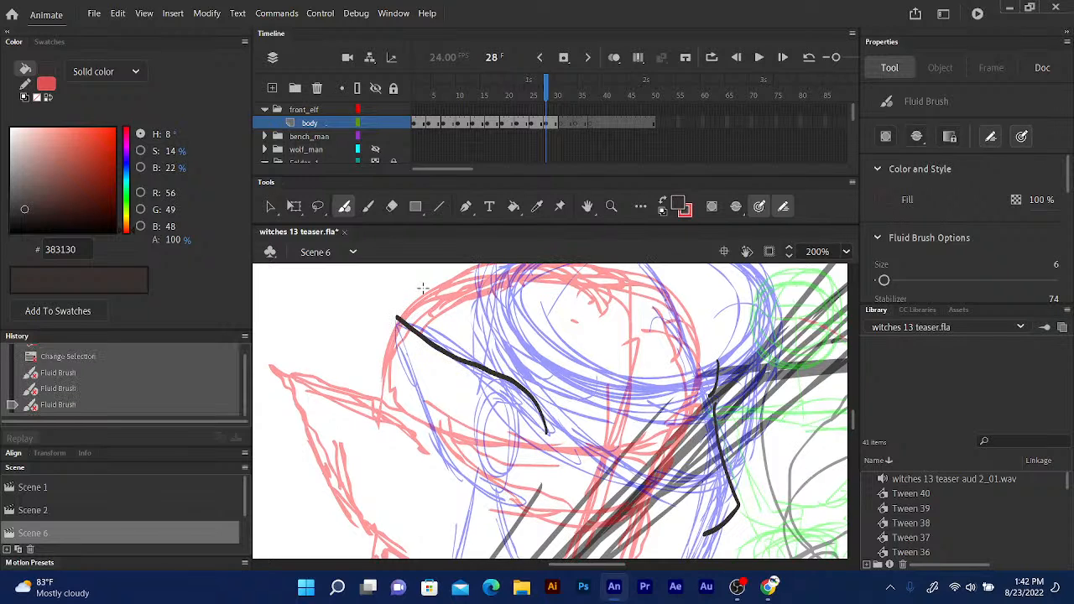
key("ctrl+z")
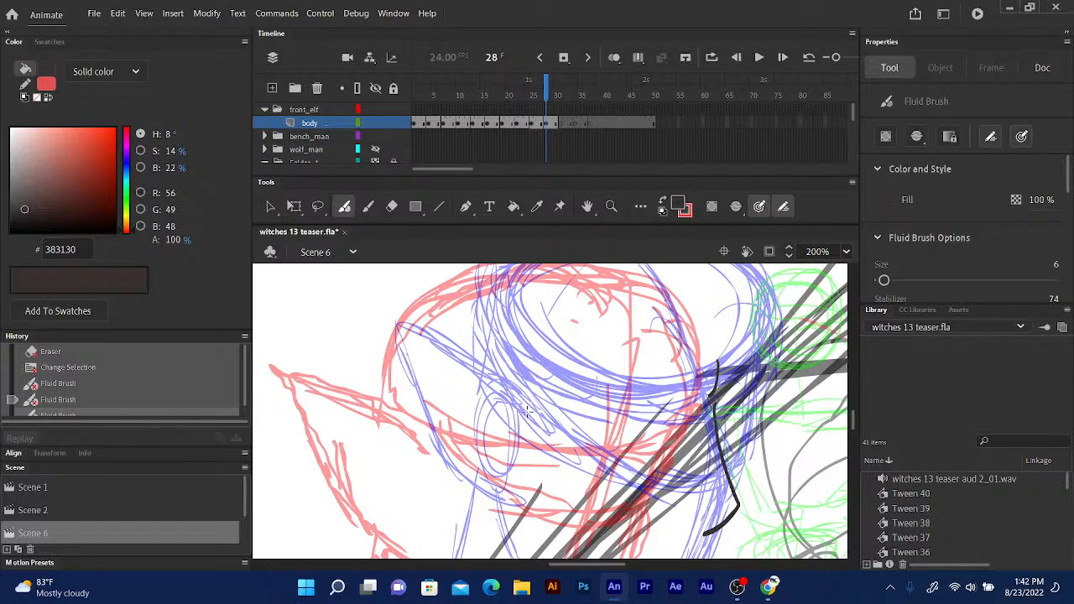
left_click(529, 418)
mouse_move(533, 426)
left_mouse_down()
mouse_move(499, 377)
mouse_move(397, 325)
mouse_move(441, 447)
mouse_move(504, 500)
left_mouse_up()
mouse_move(505, 409)
left_mouse_down()
mouse_move(519, 430)
mouse_move(444, 374)
left_mouse_up()
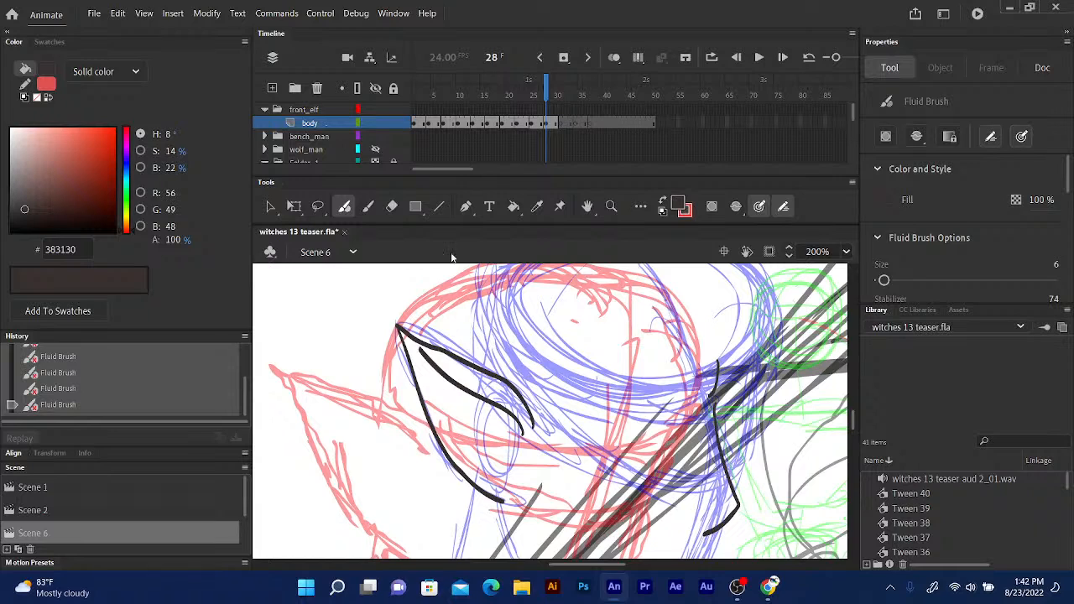
Check the inked ear on frame 26 for reference and ink the short inner ear lines on frame 28.
left_click(542, 92)
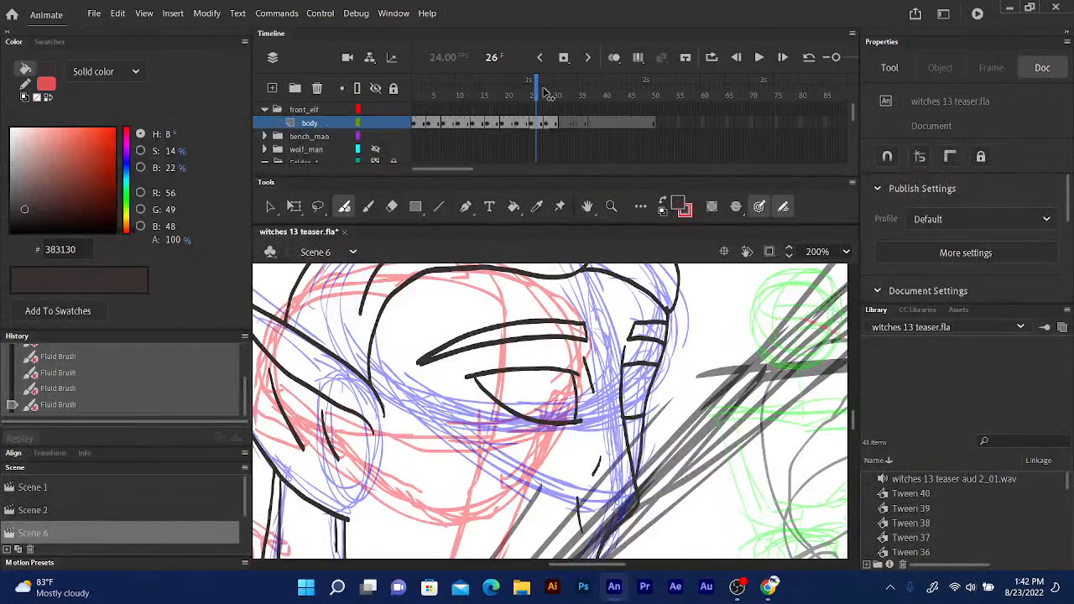
left_click(545, 92)
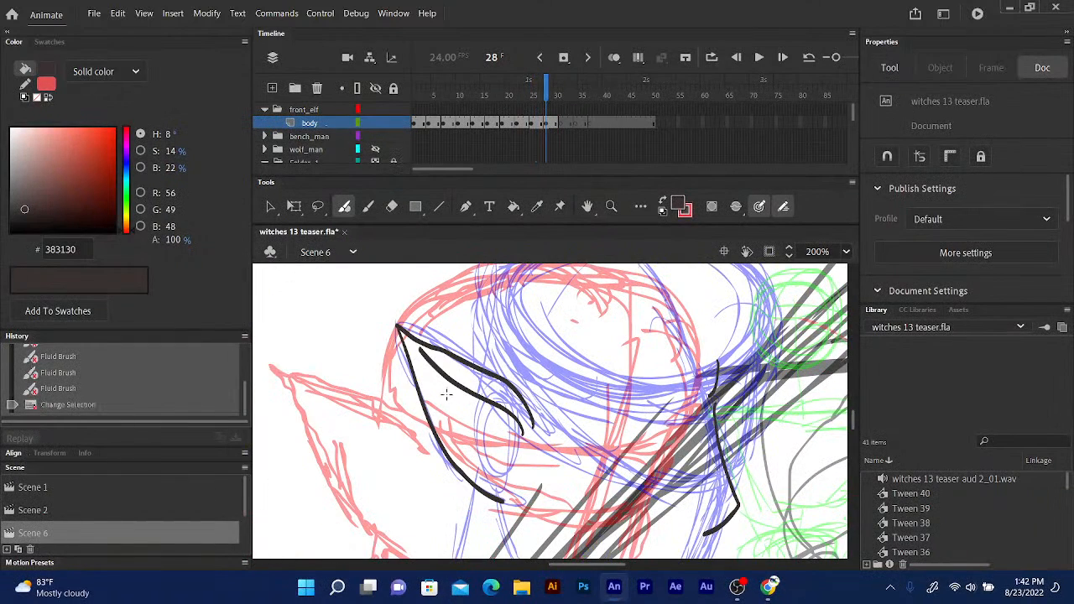
left_click_drag(447, 390, 467, 451)
mouse_move(479, 412)
left_mouse_down()
mouse_move(491, 450)
mouse_move(442, 296)
left_mouse_up()
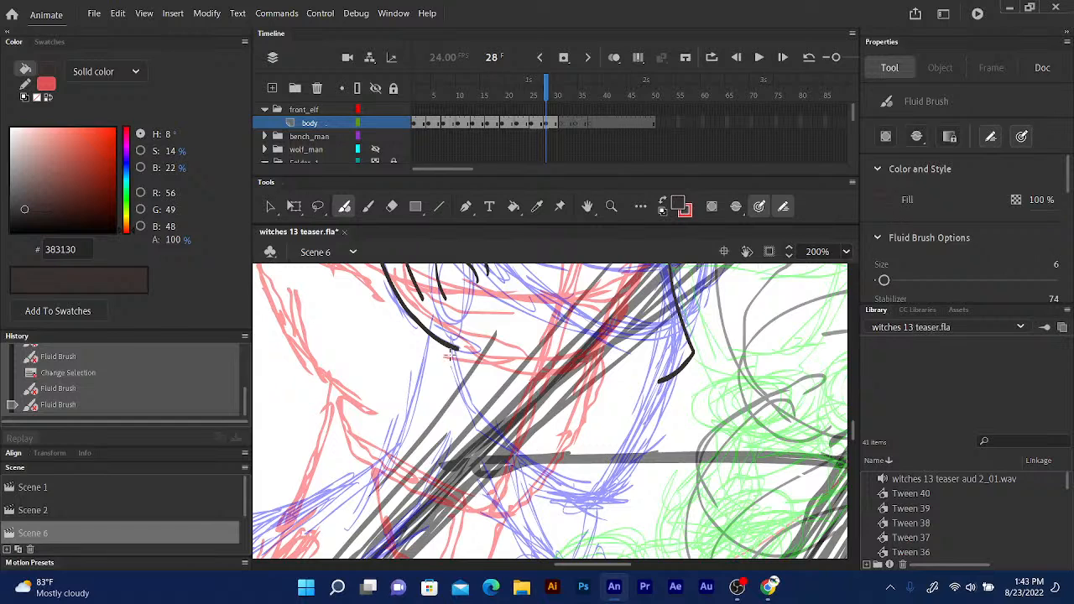
Ink the jawline from below the ear down to a short curved stroke for the bottom of the chin.
mouse_move(450, 350)
left_mouse_down()
mouse_move(471, 414)
mouse_move(462, 404)
mouse_move(497, 436)
left_mouse_up()
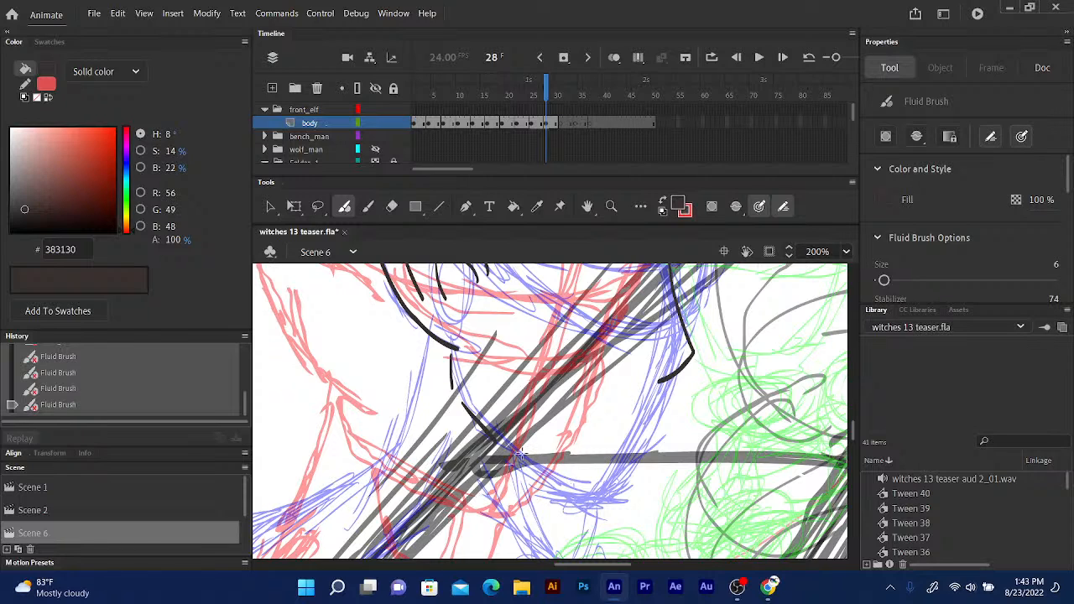
mouse_move(521, 460)
left_mouse_down()
mouse_move(579, 503)
mouse_move(625, 474)
left_mouse_up()
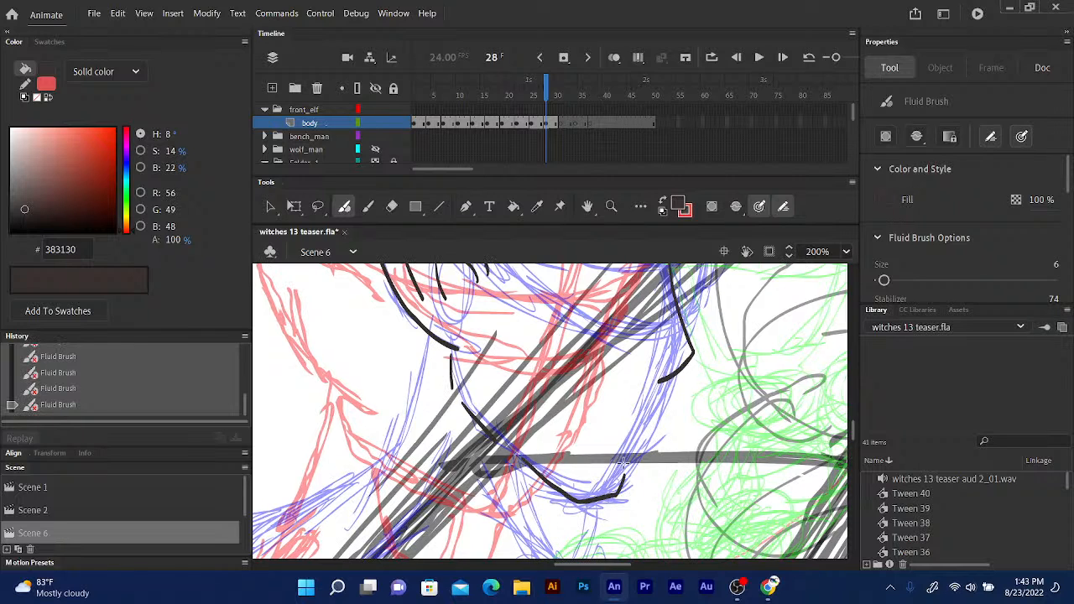
key("ctrl+z")
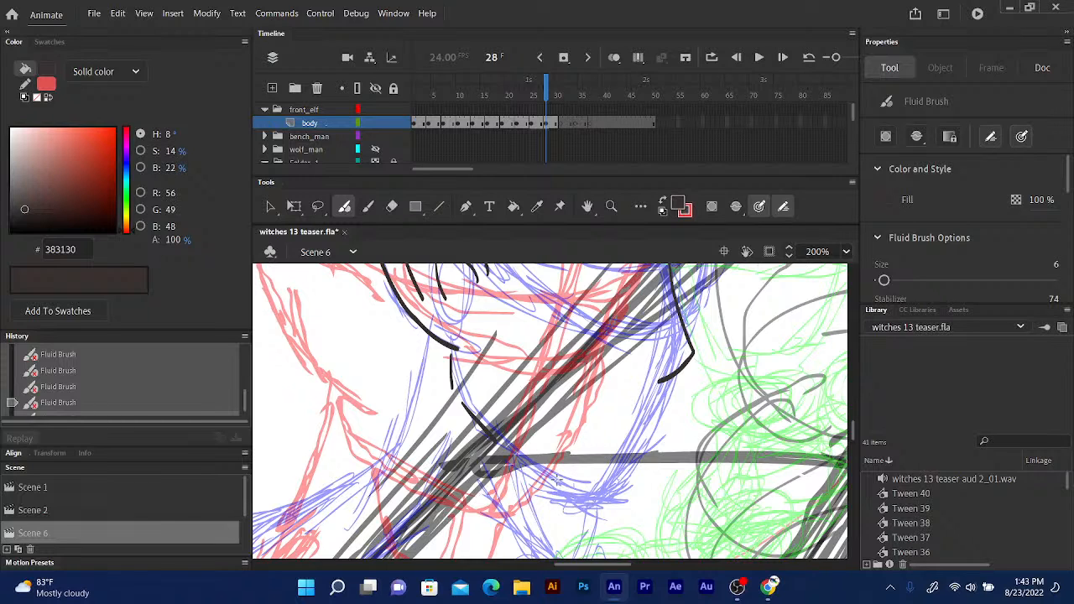
left_click_drag(556, 480, 619, 493)
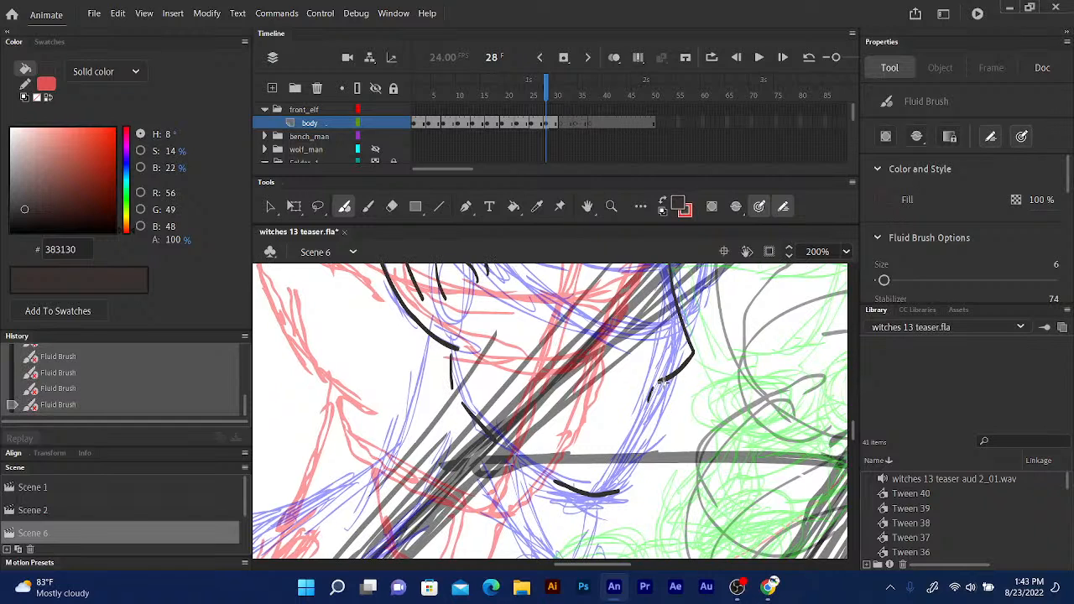
left_click_drag(659, 394, 654, 424)
key("ctrl+z")
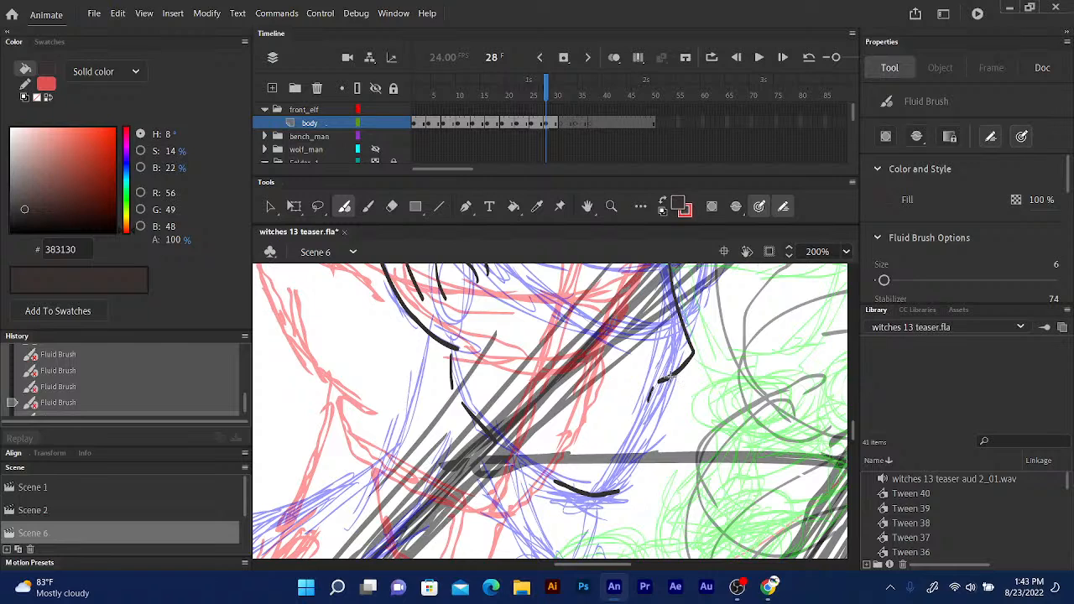
left_click(391, 206)
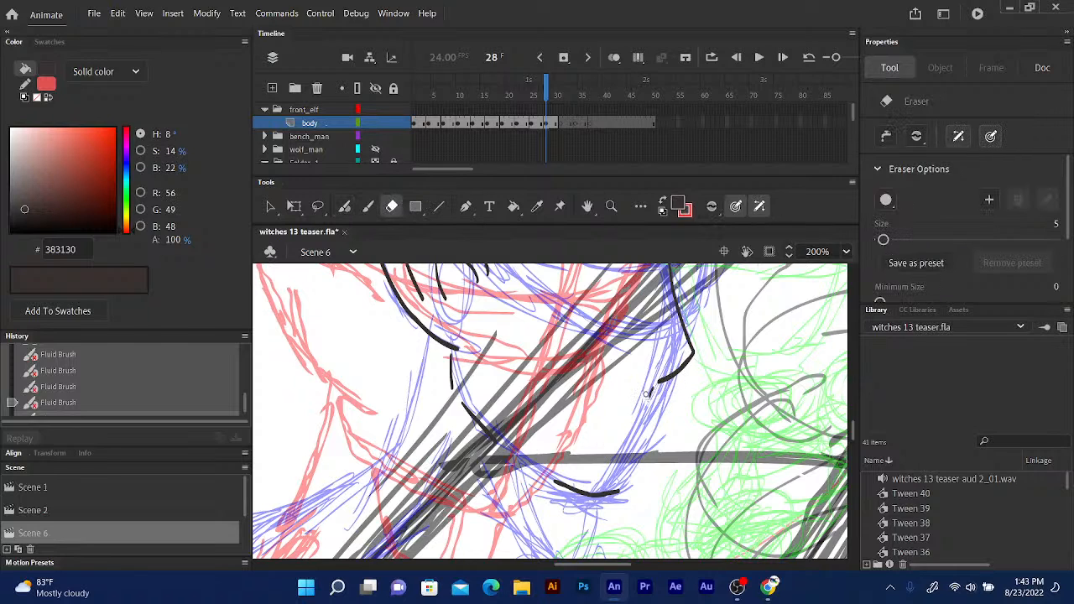
left_click_drag(648, 393, 644, 431)
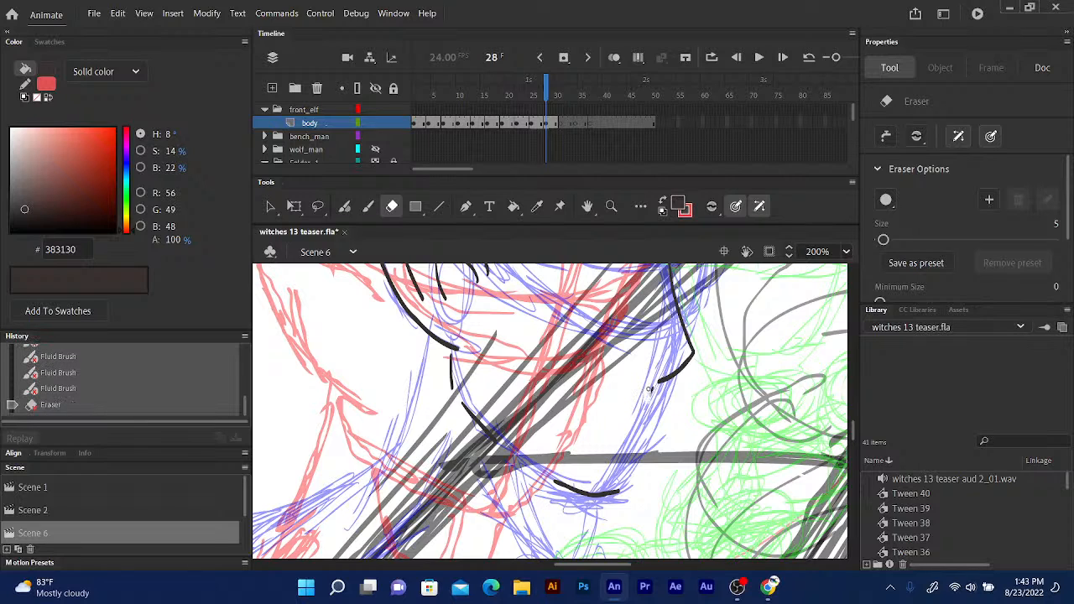
left_click_drag(648, 389, 633, 331)
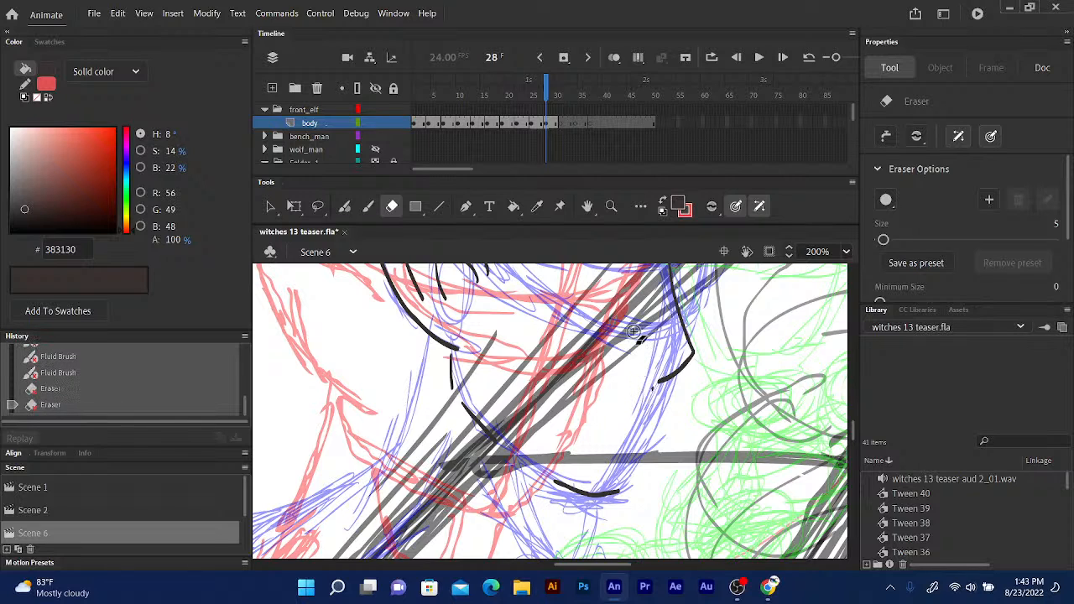
key("ctrl+z")
key("ctrl+z")
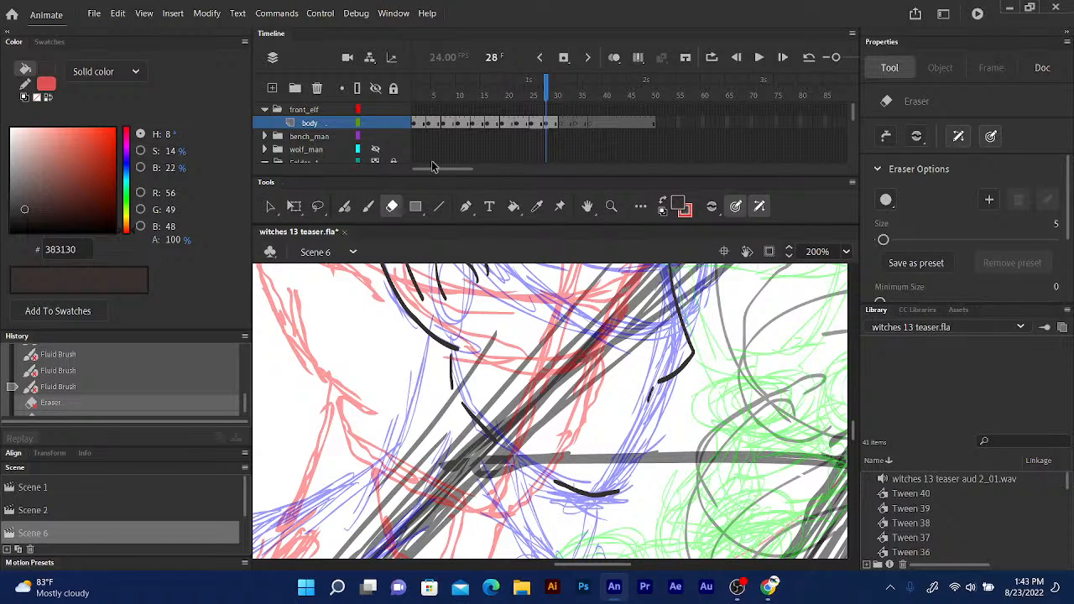
Ink the upper lip profile with the Fluid Brush, from the base of the nose down to the mouth opening.
left_click(344, 206)
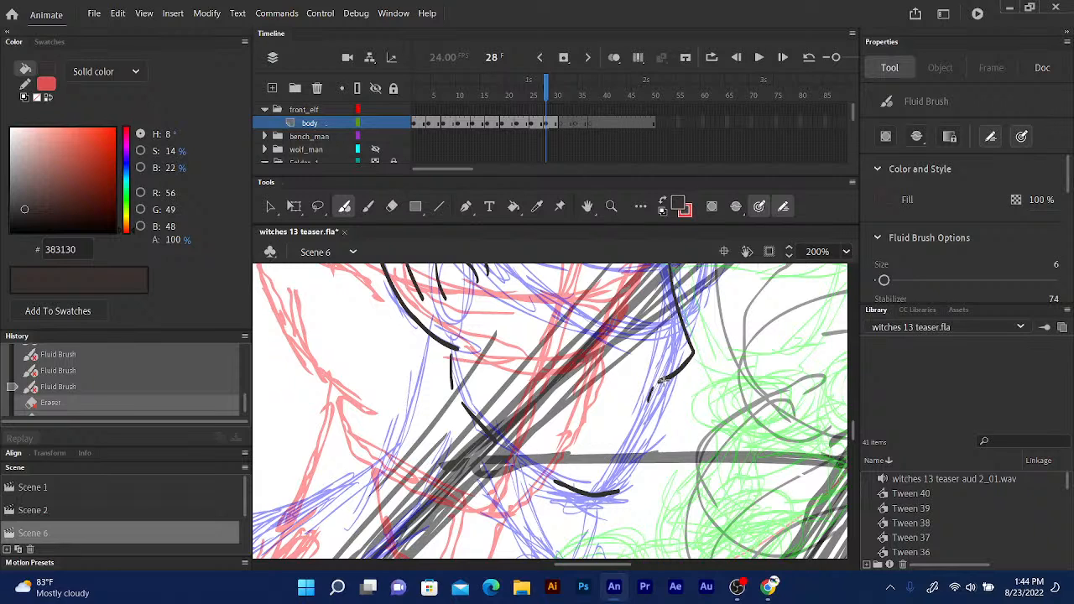
mouse_move(661, 381)
left_mouse_down()
mouse_move(655, 436)
mouse_move(632, 457)
left_mouse_up()
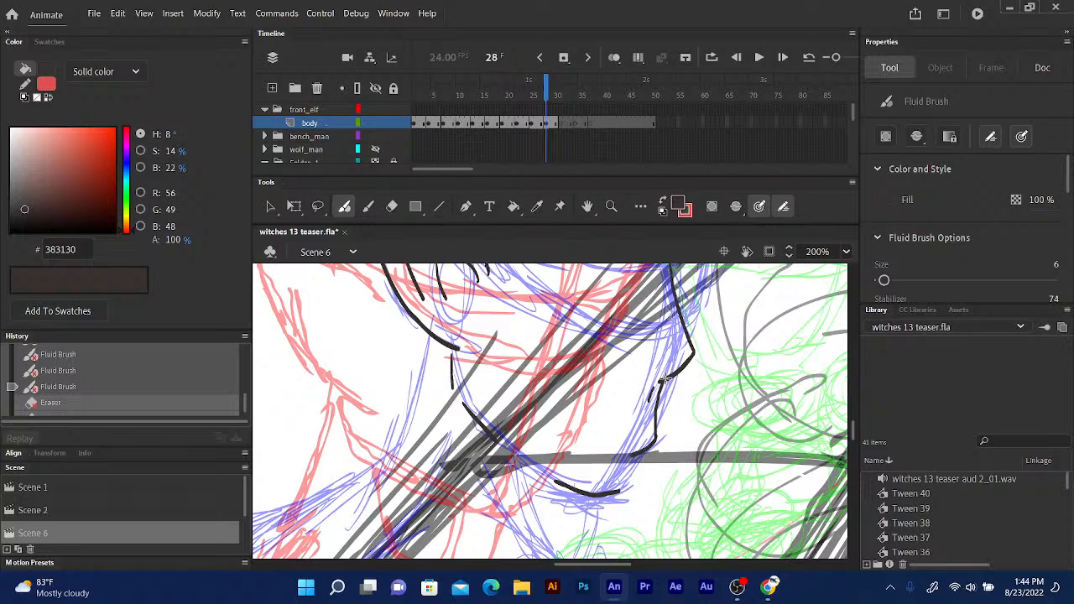
left_click_drag(661, 380, 639, 459)
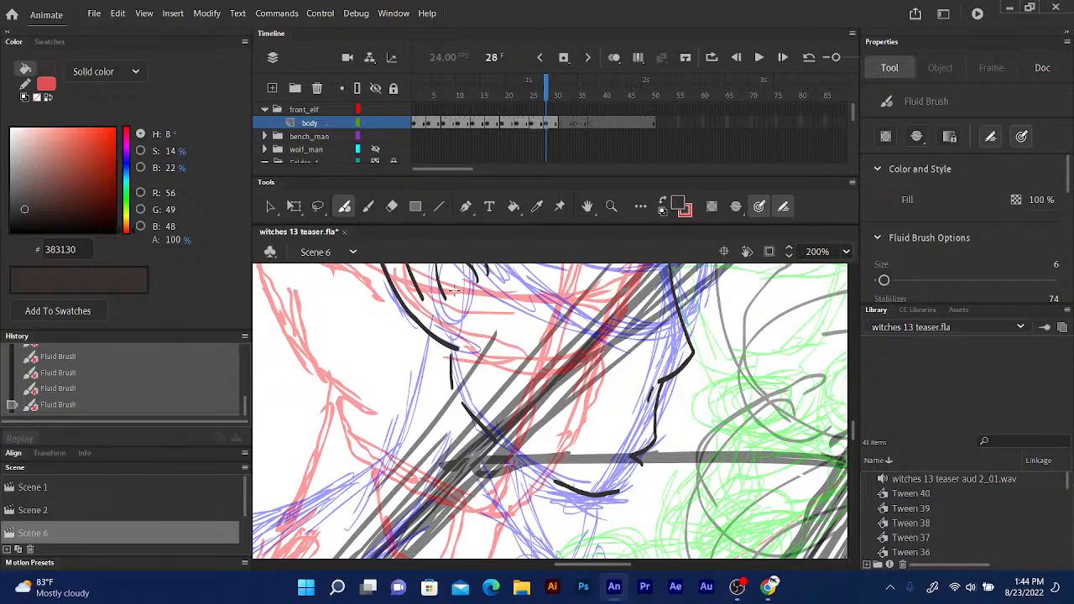
key("ctrl+z")
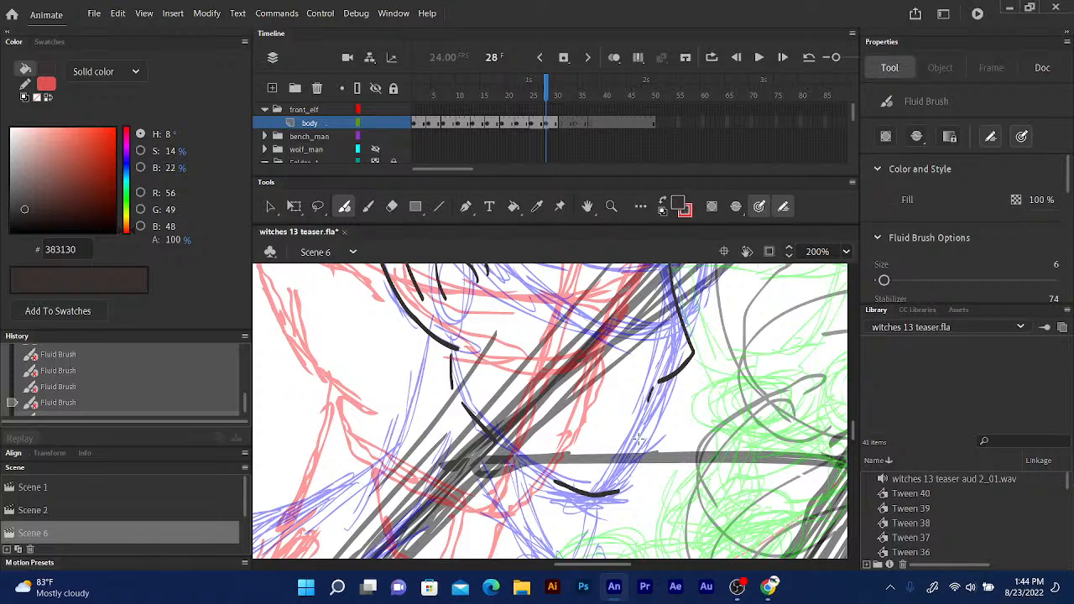
mouse_move(639, 440)
left_mouse_down()
mouse_move(660, 434)
mouse_move(644, 455)
left_mouse_up()
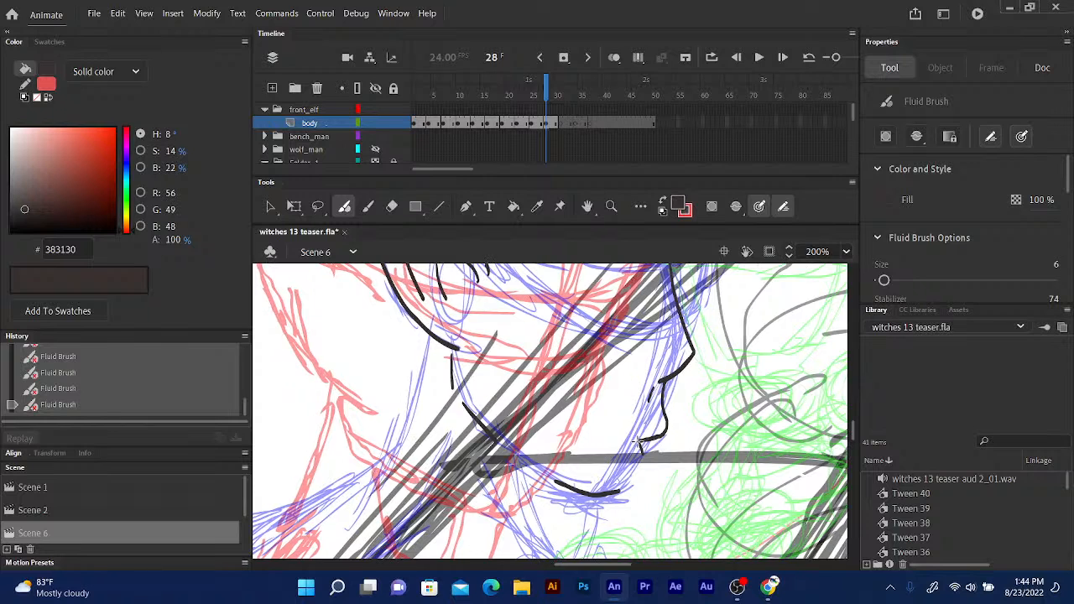
Ink the lower lip and the front of the chin down to the chin stroke, and redraw the mouth opening.
left_click_drag(639, 442, 618, 492)
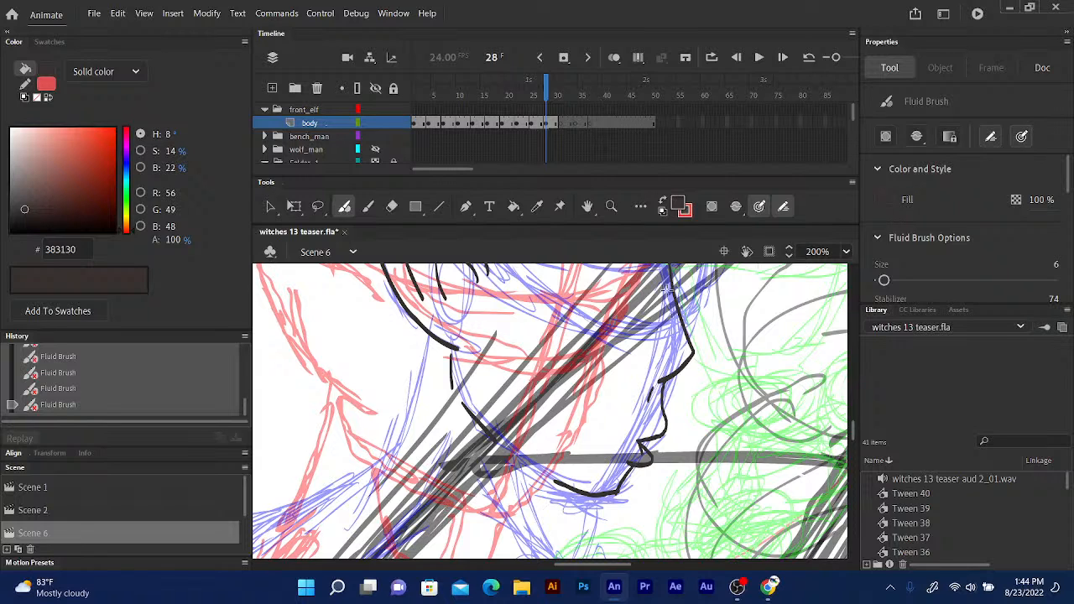
left_click(390, 207)
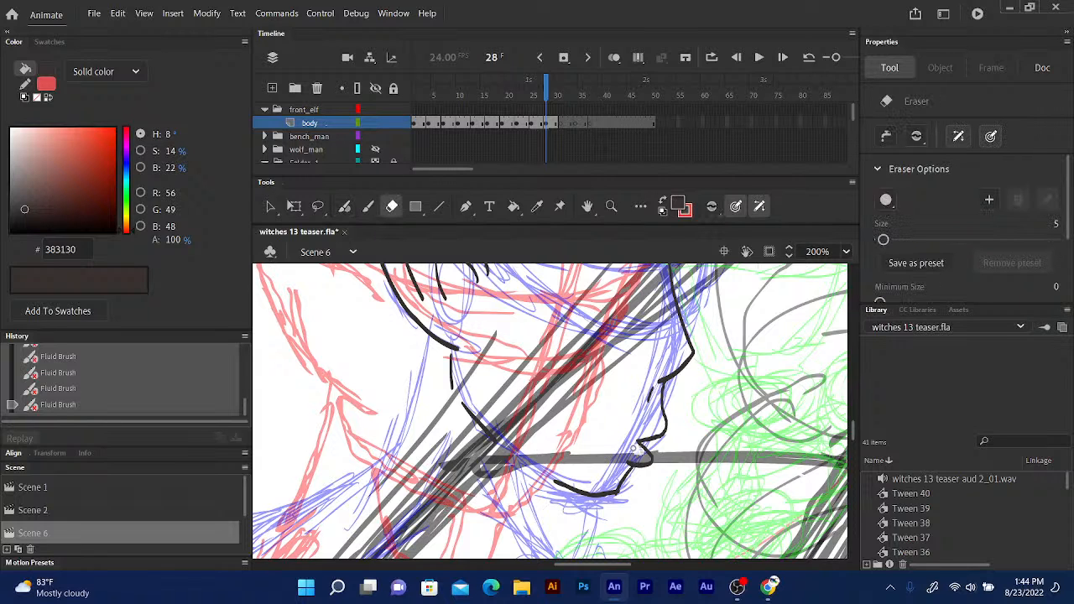
left_click_drag(640, 446, 640, 453)
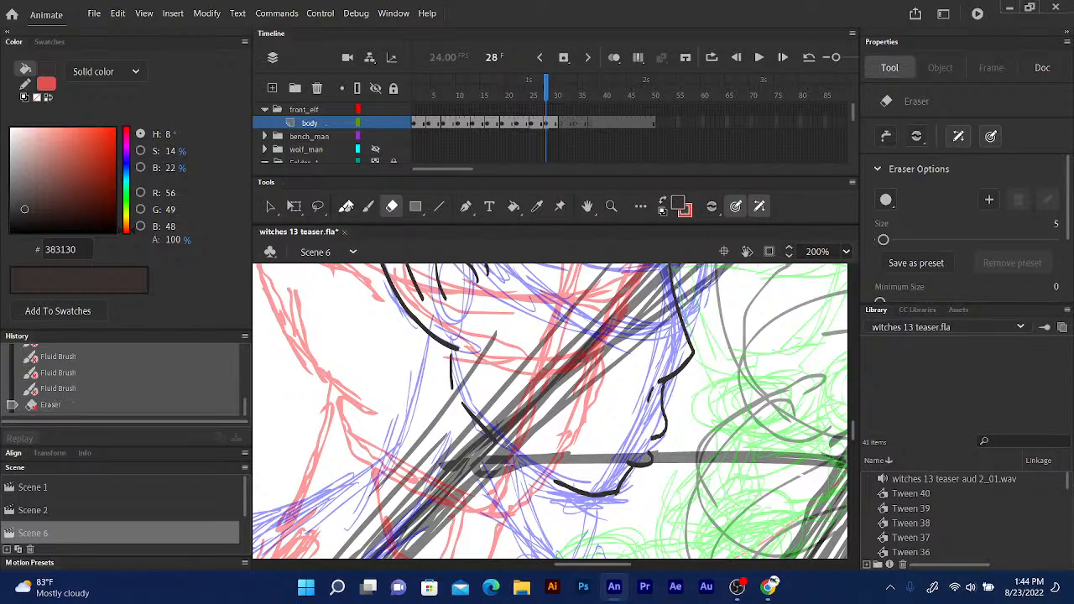
left_click(346, 206)
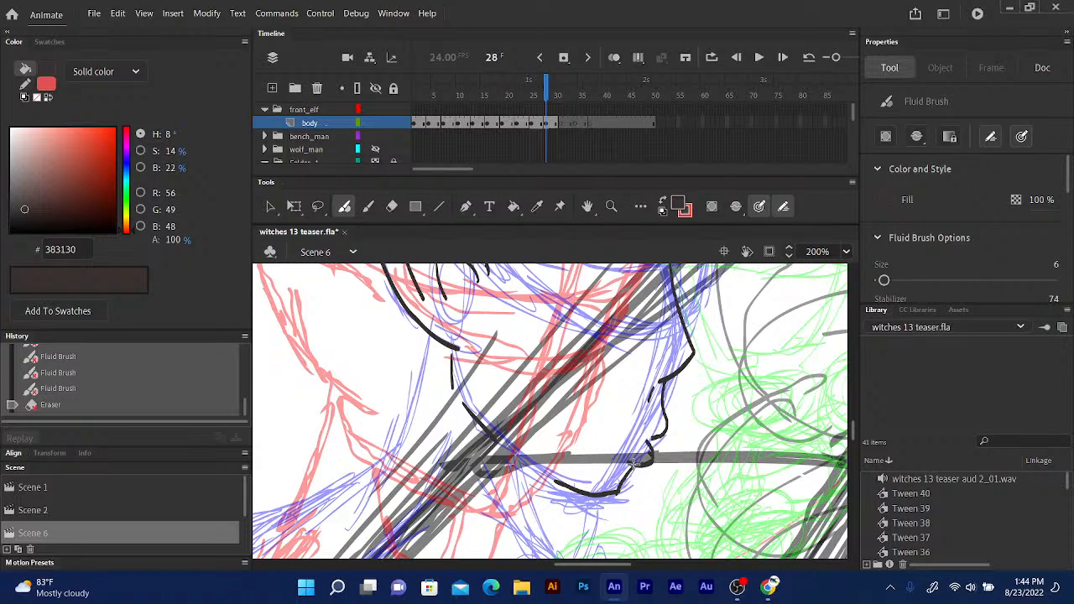
left_click_drag(633, 464, 641, 439)
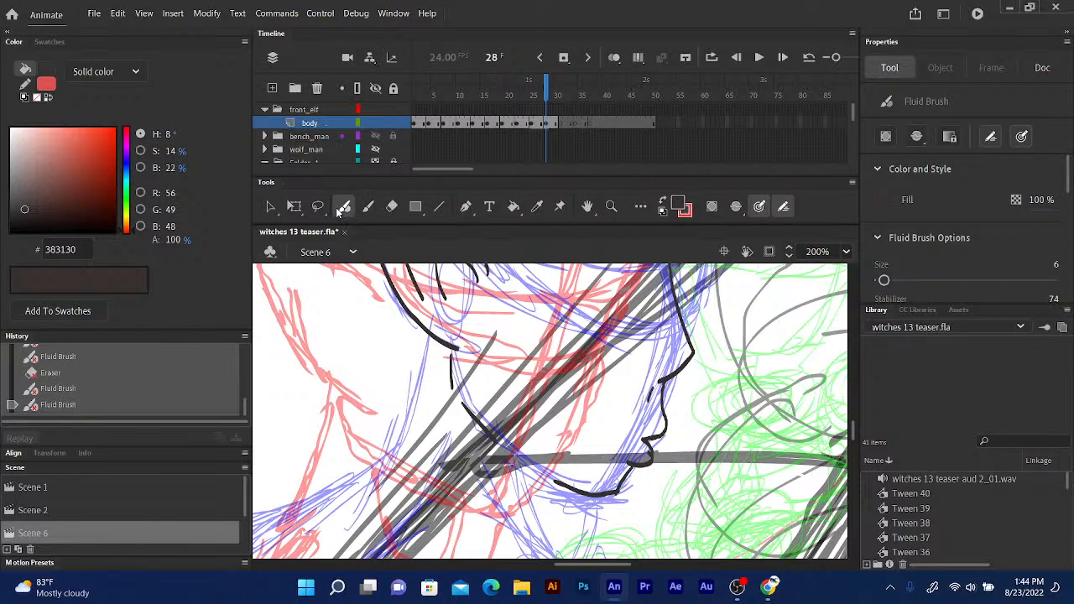
Erase the linework at the mouth opening, re-ink the contour joining both lips, and add a short curved mouth line inside the face.
left_click(392, 210)
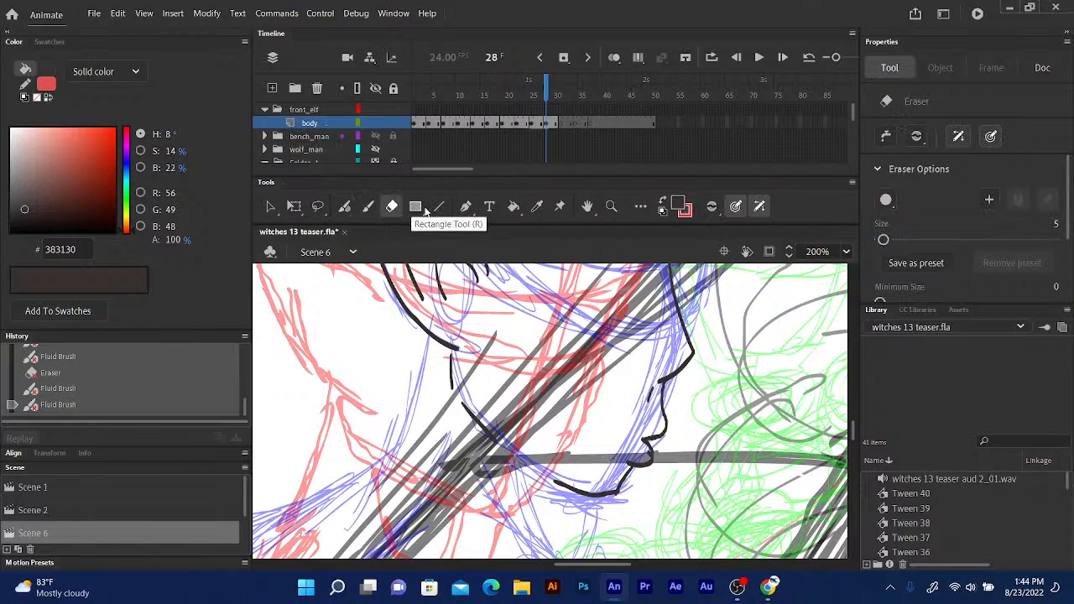
left_click_drag(641, 438, 641, 439)
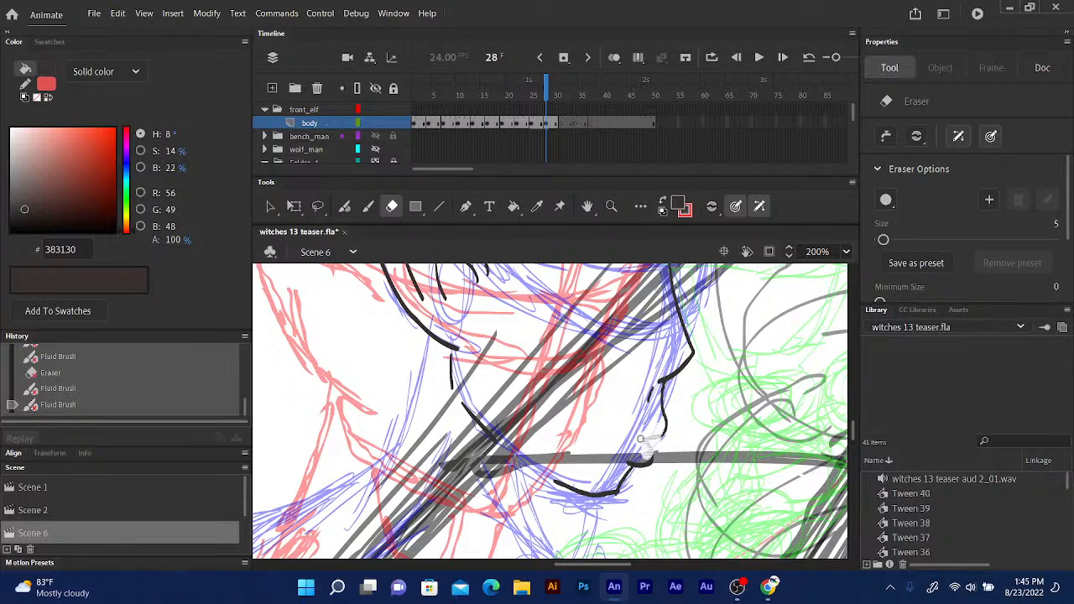
left_click_drag(644, 443, 645, 445)
key("b")
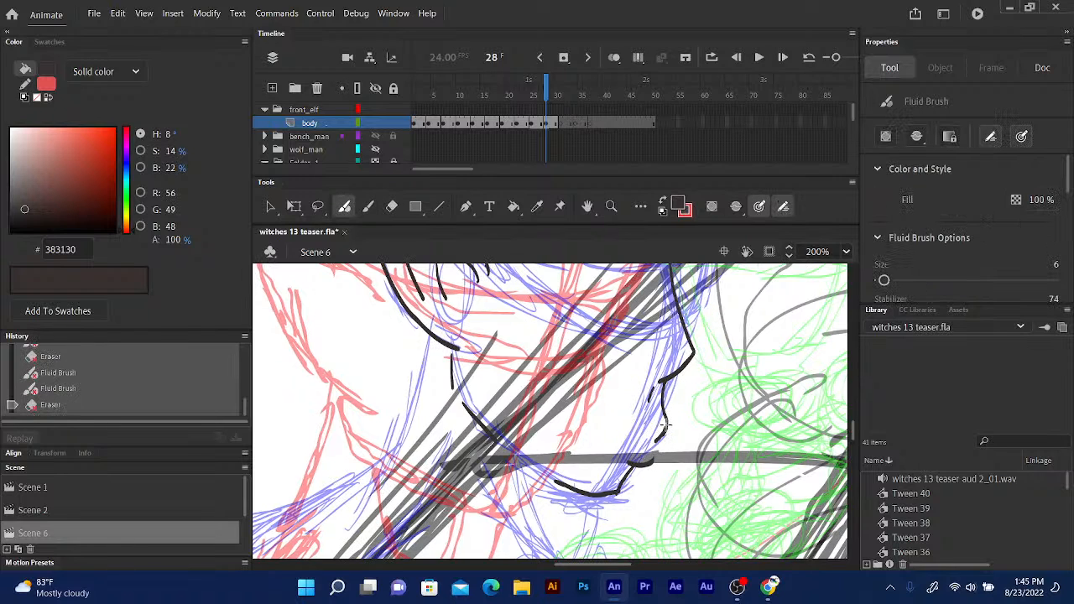
left_click_drag(663, 424, 623, 459)
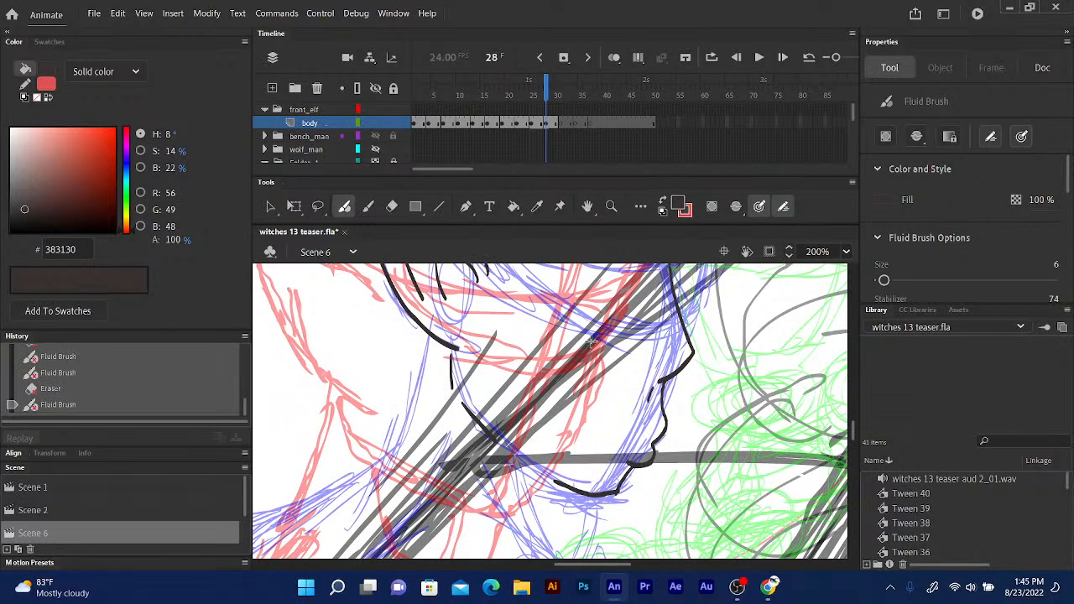
left_click_drag(645, 438, 619, 425)
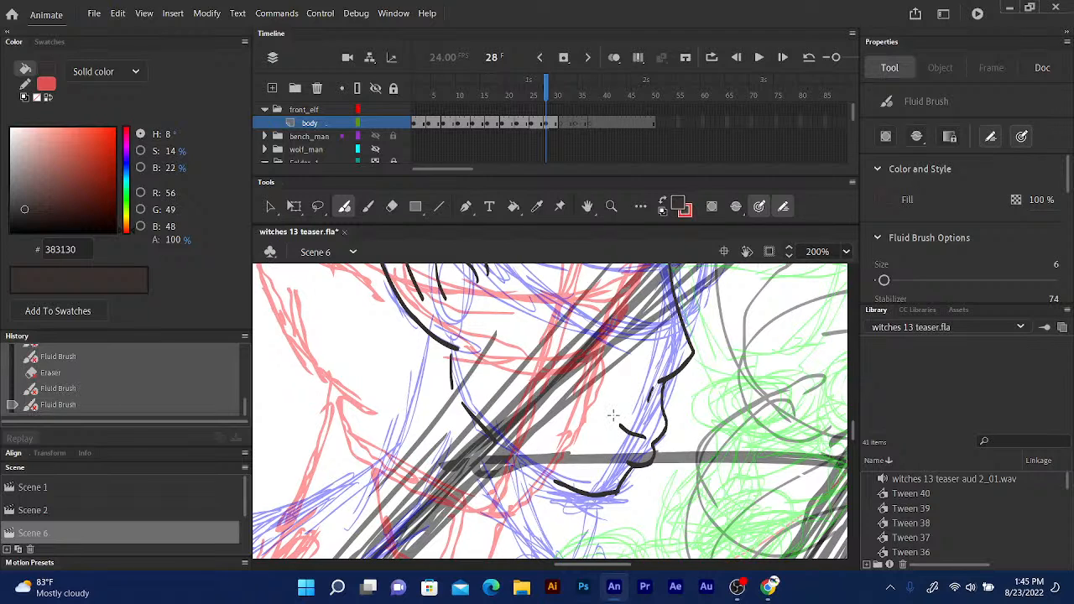
Lasso the lips and mouth line and nudge them up toward the nose, to X 1214.05, Y 738.55.
left_click(316, 208)
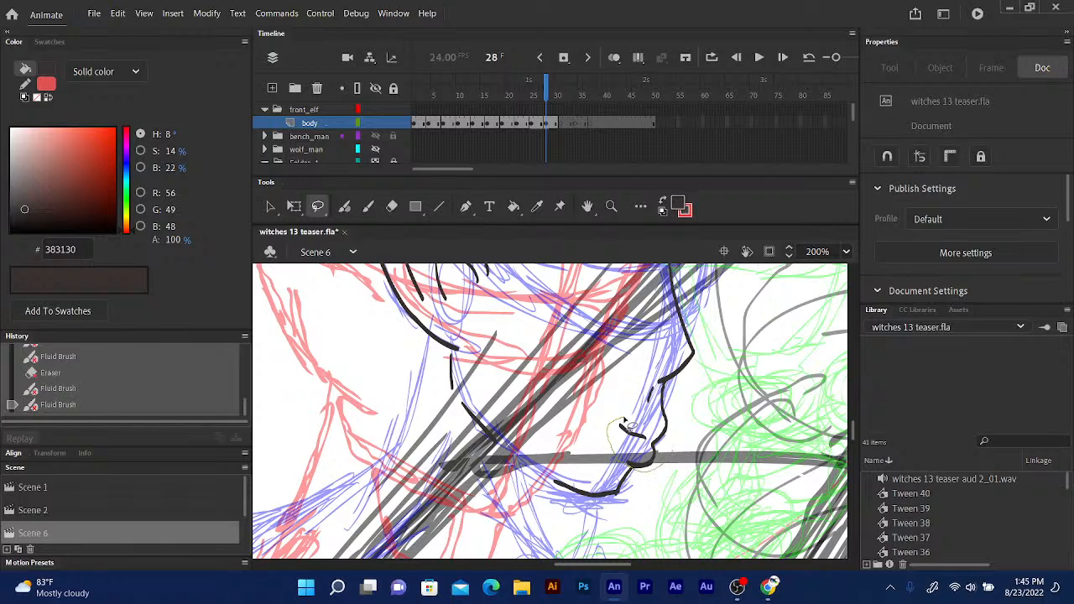
left_click_drag(624, 423, 618, 427)
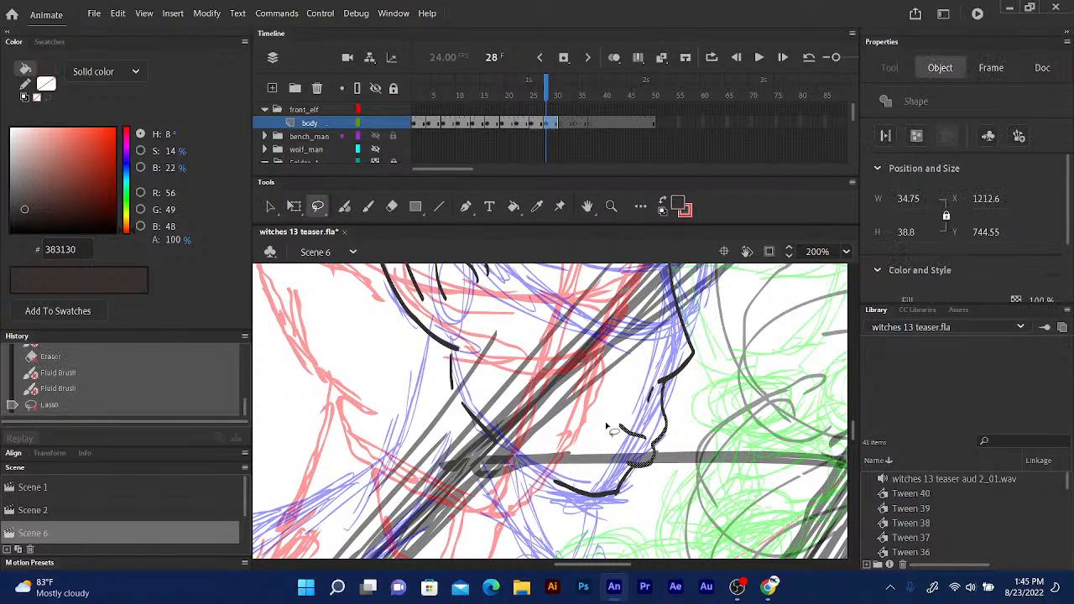
key("Left")
key("Left")
key("Left")
key("Left")
key("Left")
key("Down")
key("Down")
key("Left")
key("Left")
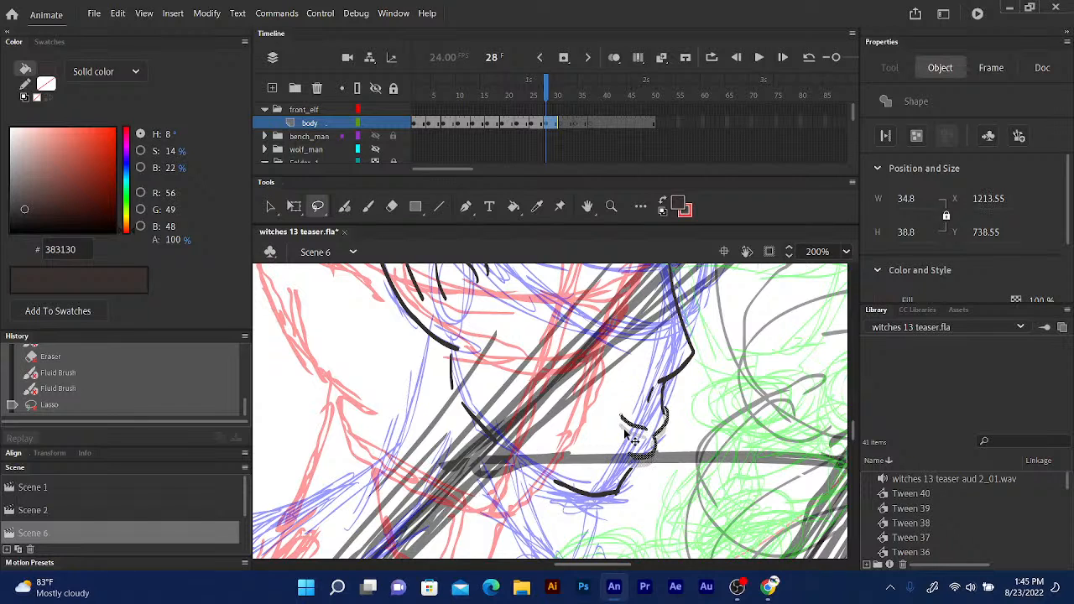
key("Right")
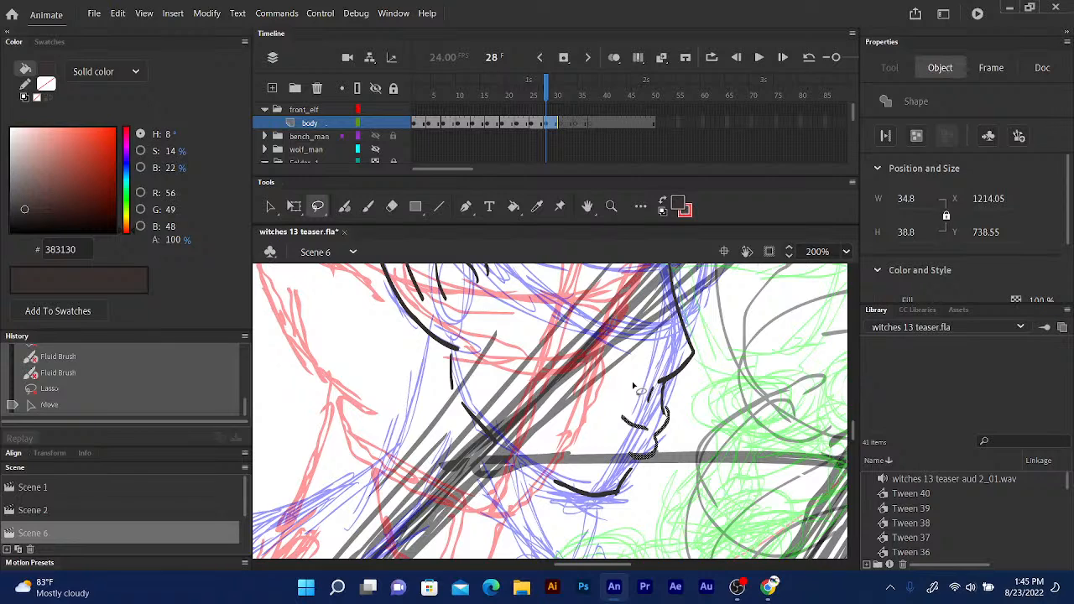
Erase the overlapping ink at the upper lip and draw short strokes joining the moved lips to the nose and the chin.
key("e")
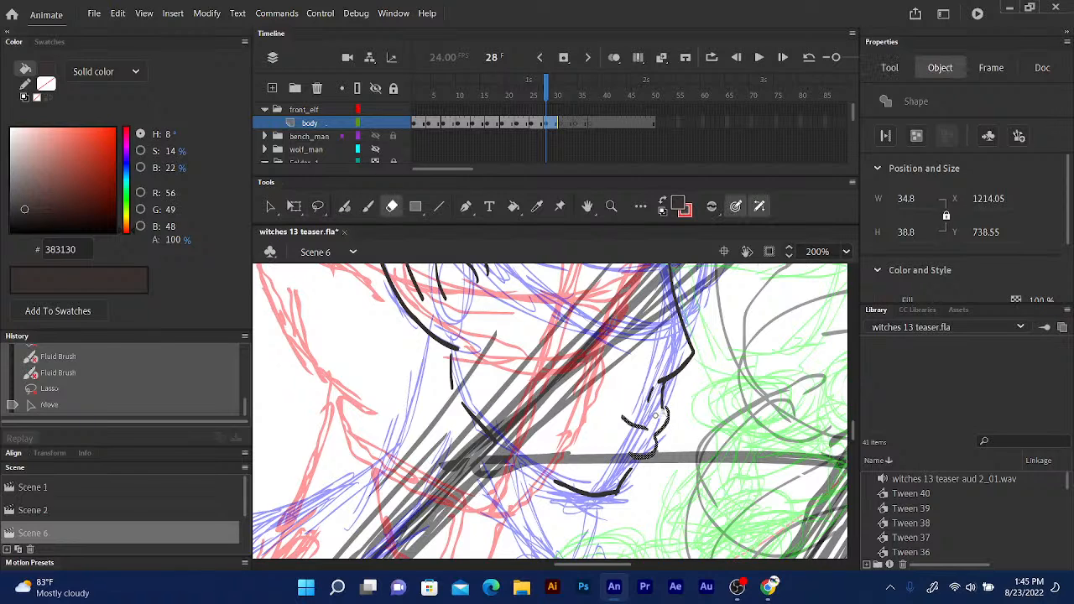
mouse_move(659, 413)
left_mouse_down()
mouse_move(641, 432)
mouse_move(649, 417)
left_mouse_up()
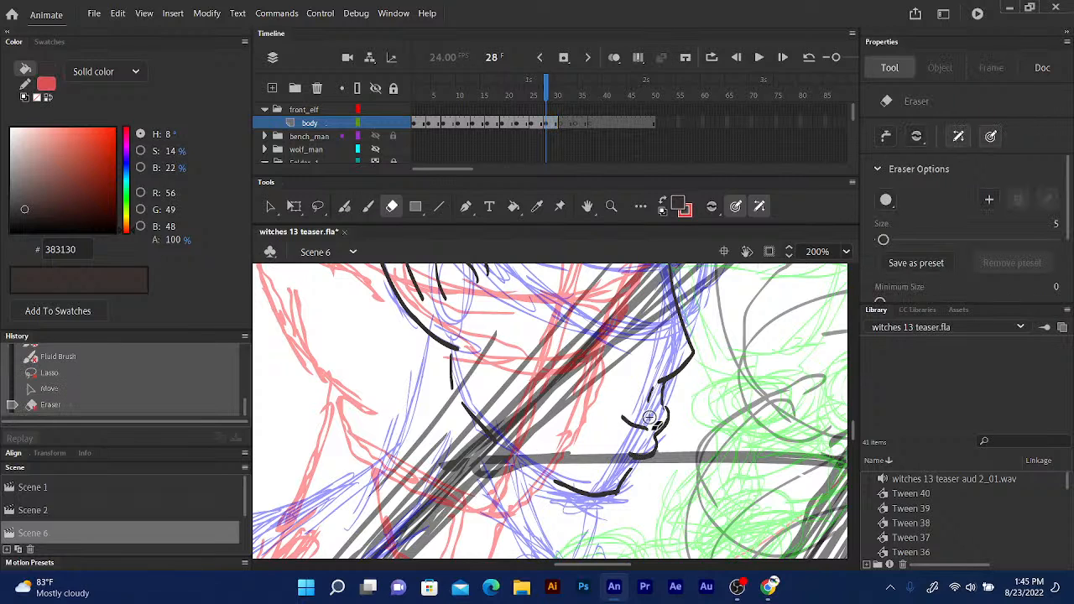
left_click(345, 209)
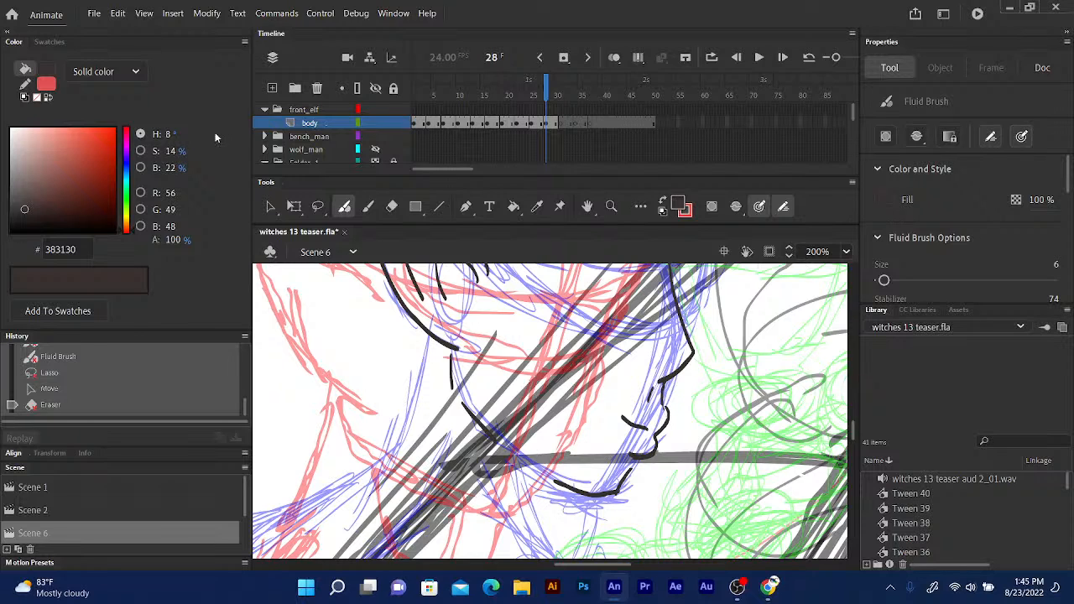
left_click(318, 209)
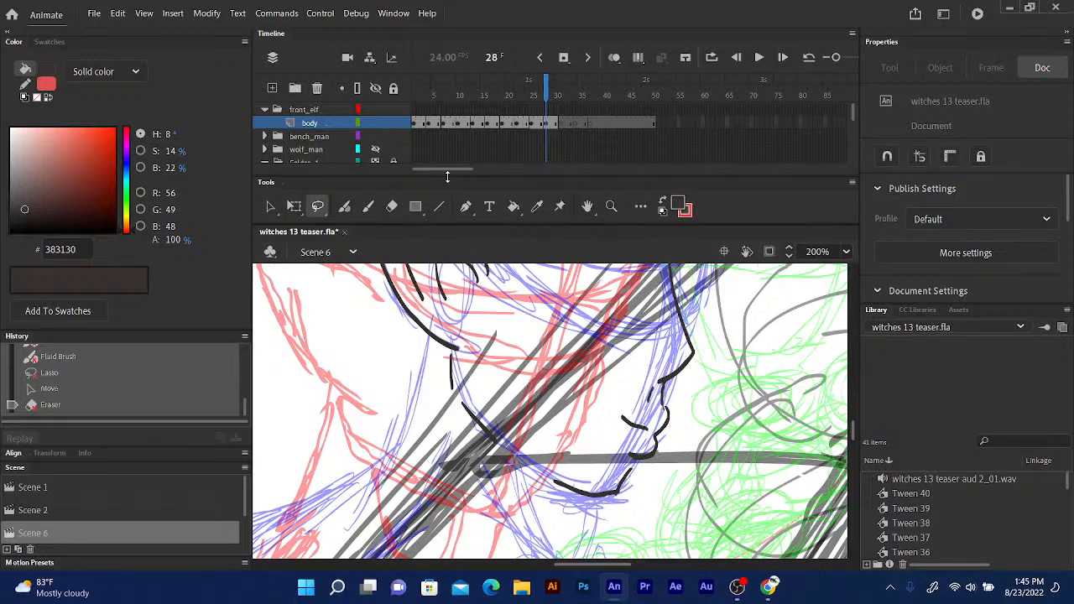
left_click(343, 206)
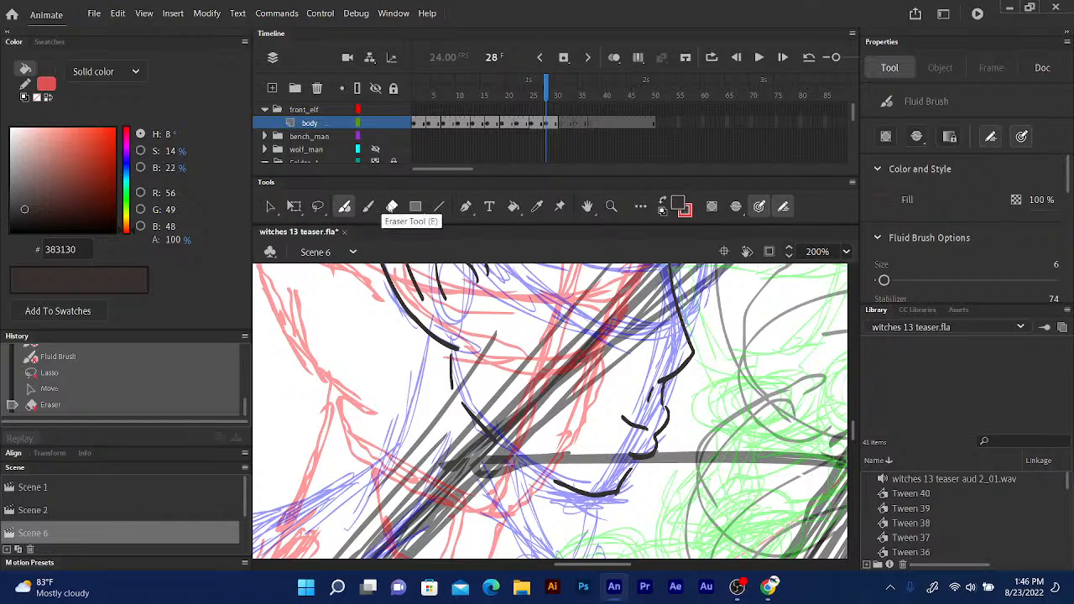
left_click(663, 408)
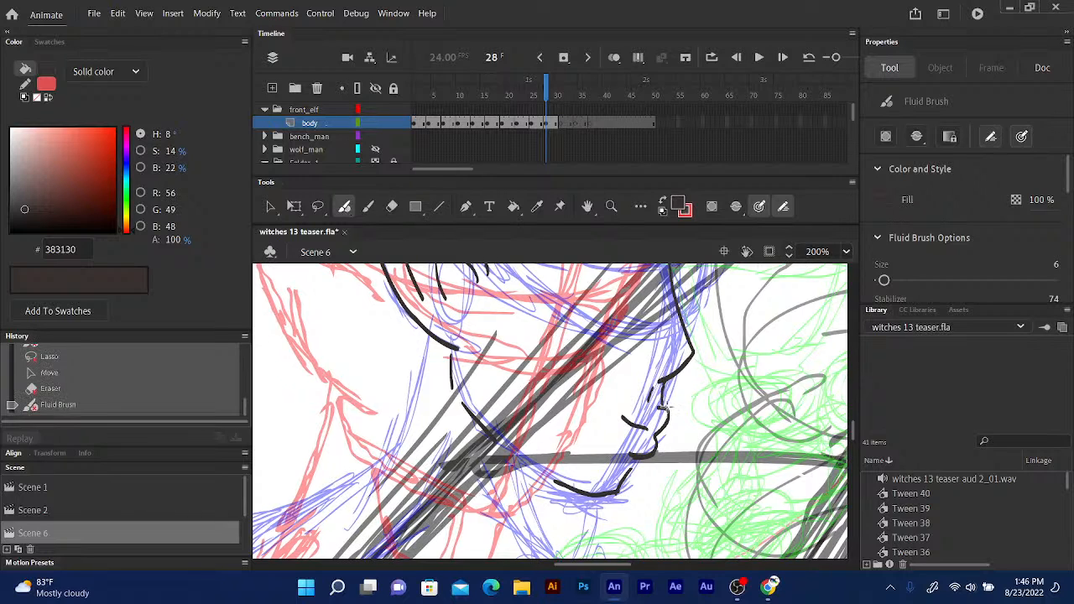
left_click_drag(663, 408, 661, 381)
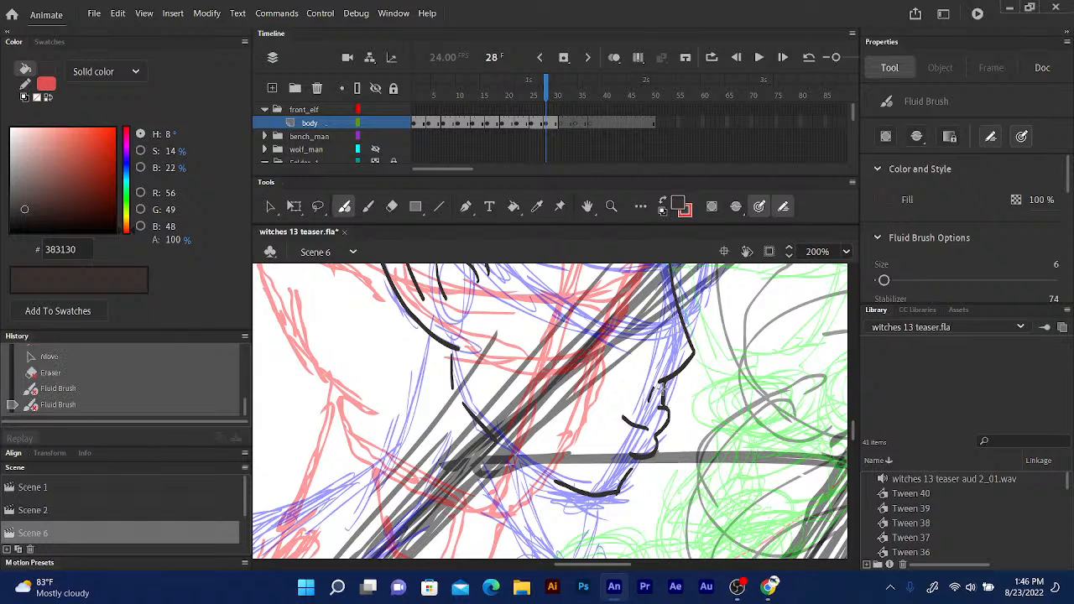
left_click(661, 380)
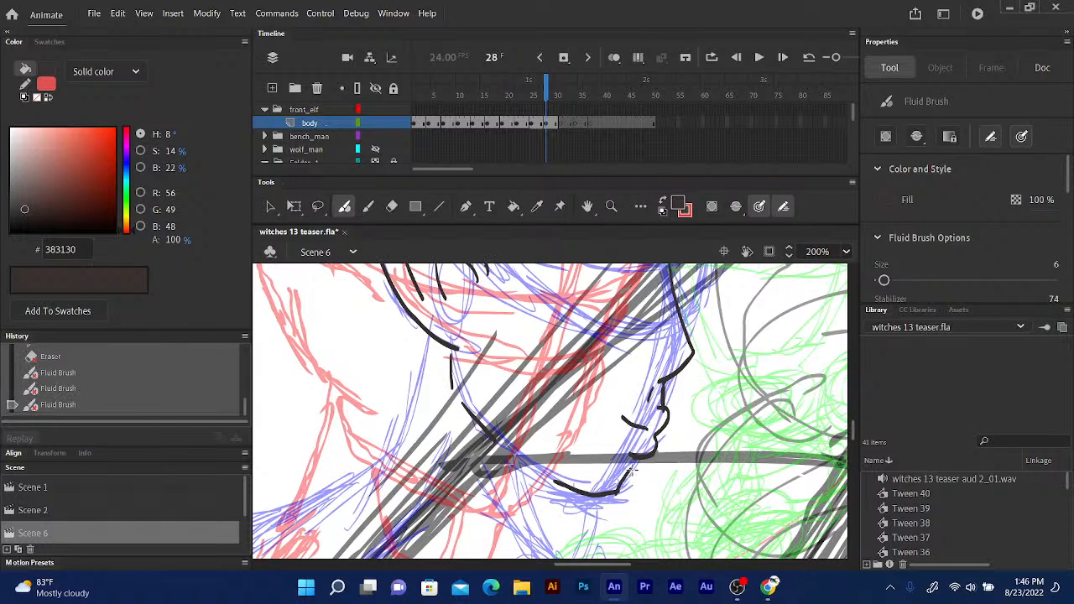
left_click_drag(638, 457, 631, 470)
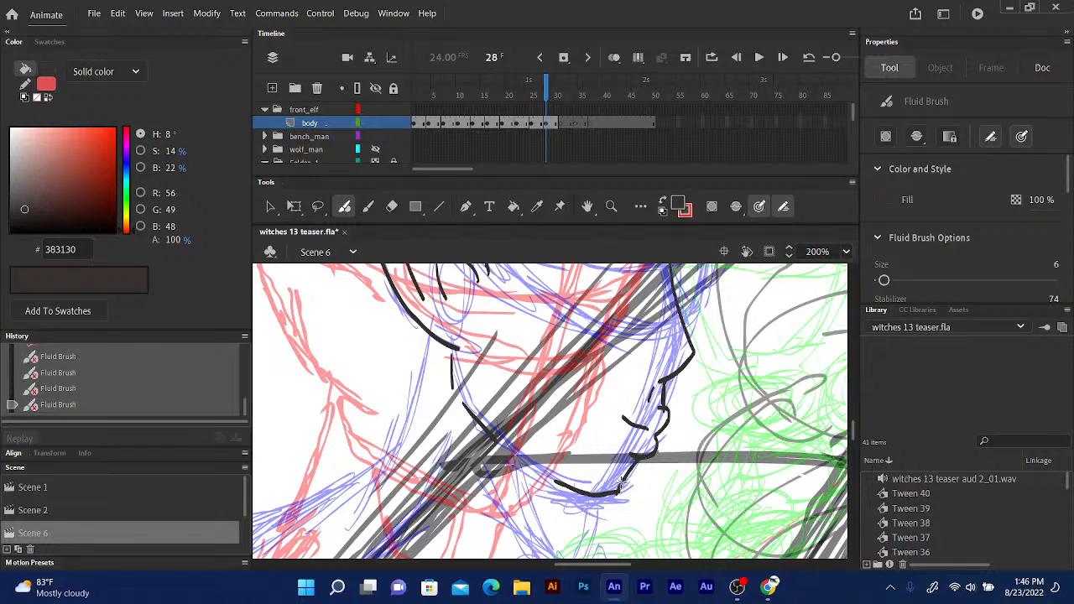
Ink a long stroke from the nose bridge up to the far side of the head, plus short strokes above the nostril and at the brow.
left_click_drag(619, 373, 587, 508)
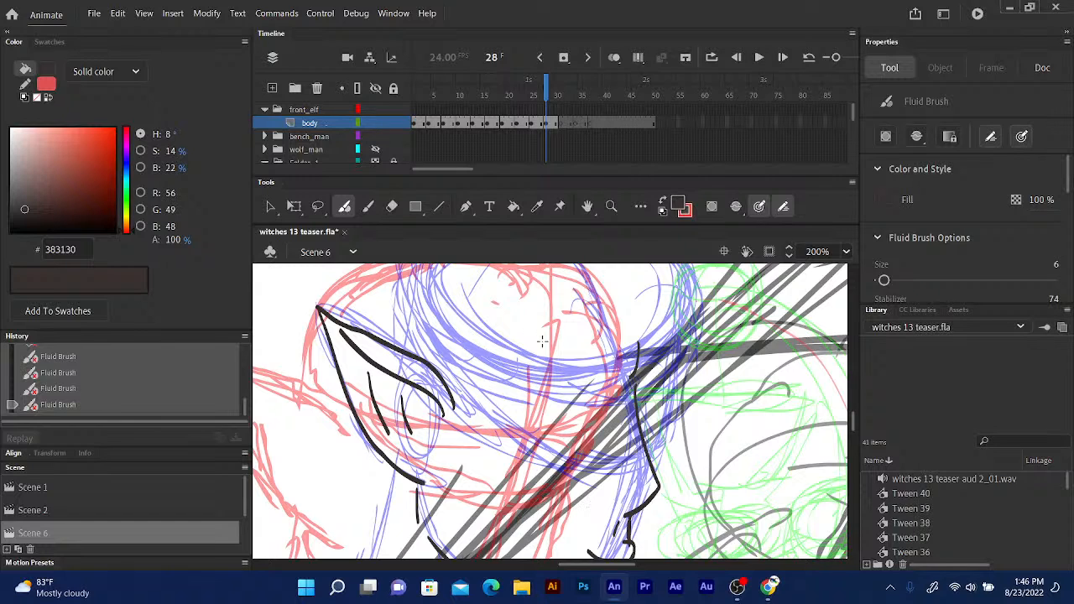
mouse_move(603, 379)
left_mouse_down()
mouse_move(590, 470)
mouse_move(591, 457)
left_mouse_up()
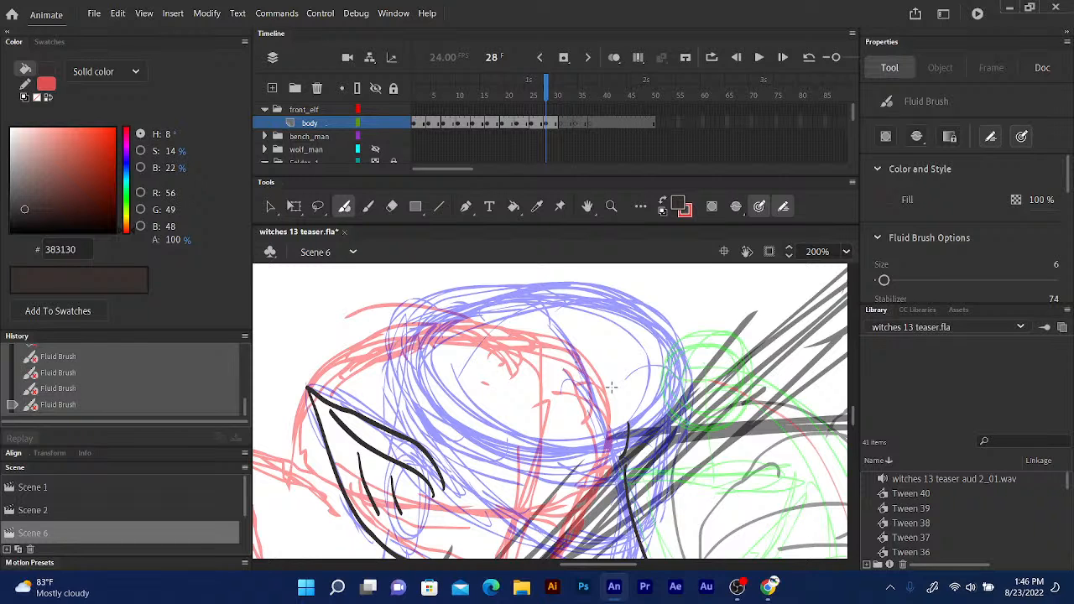
left_click_drag(660, 381, 638, 338)
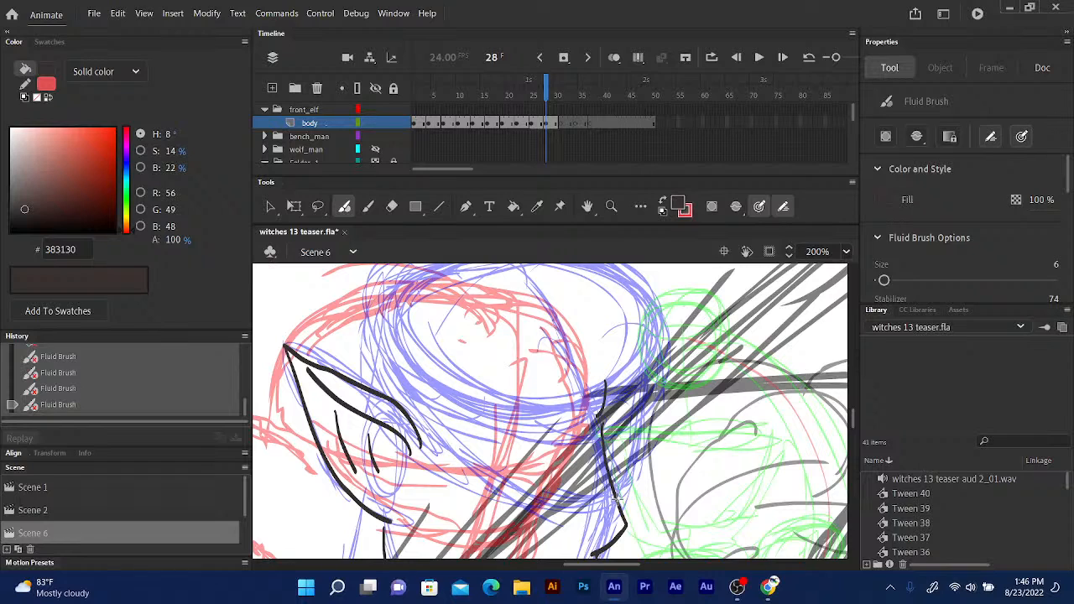
left_click_drag(614, 496, 654, 316)
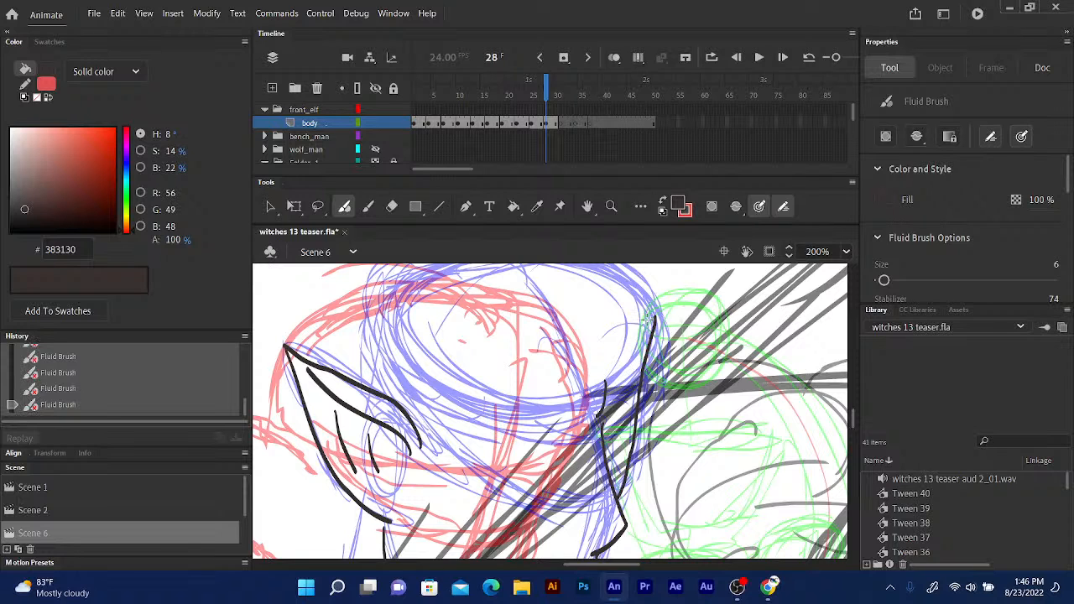
left_click_drag(585, 354, 615, 289)
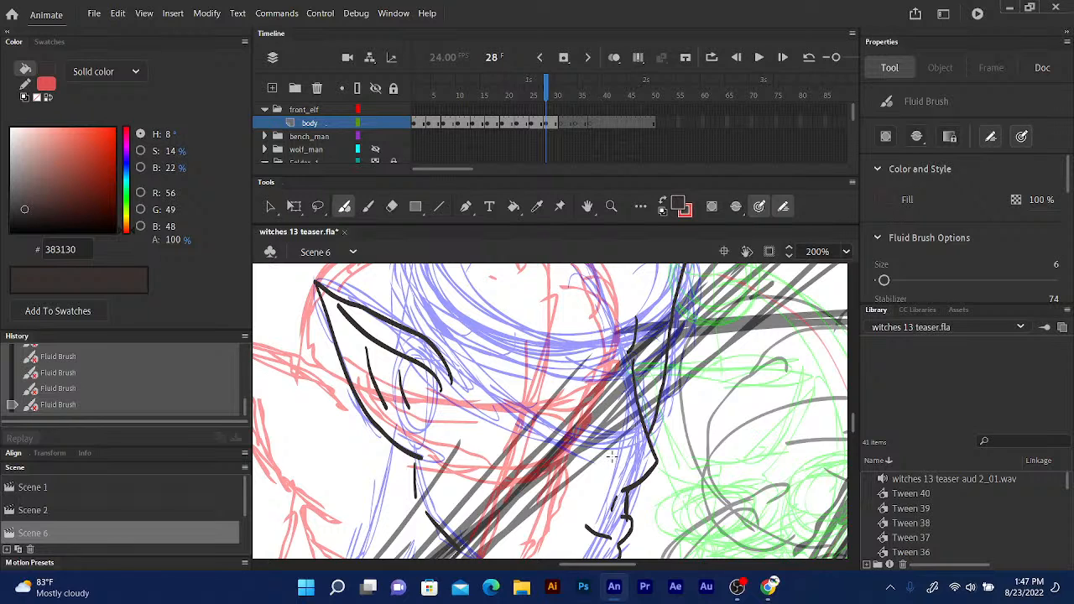
left_click_drag(610, 463, 610, 480)
left_click_drag(610, 360, 585, 326)
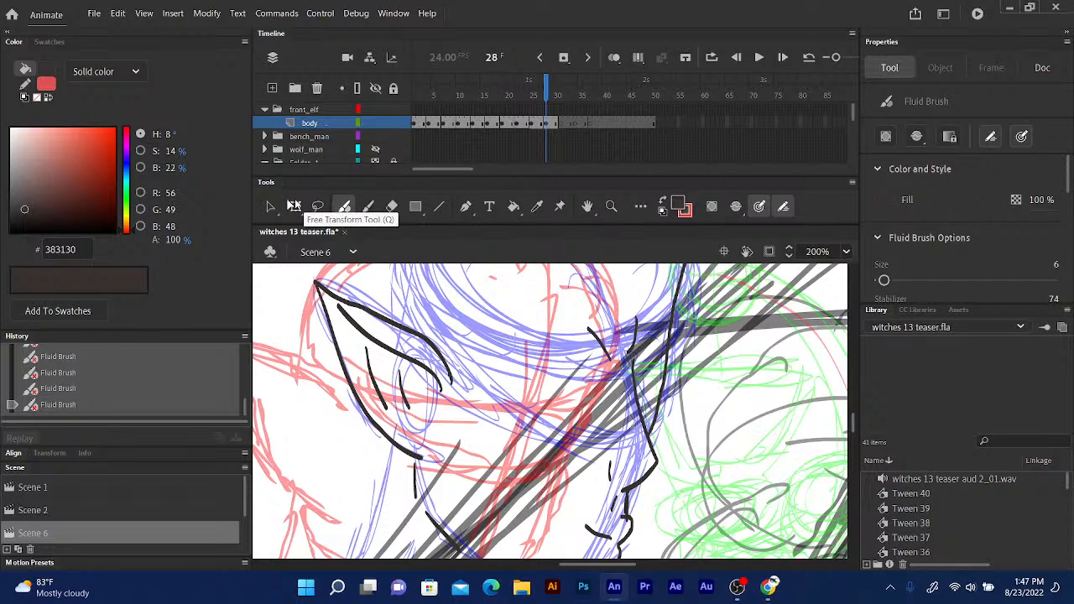
Move the short stroke above the nose bridge slightly right and up, to X 1247.4, Y 594.5.
left_click(293, 207)
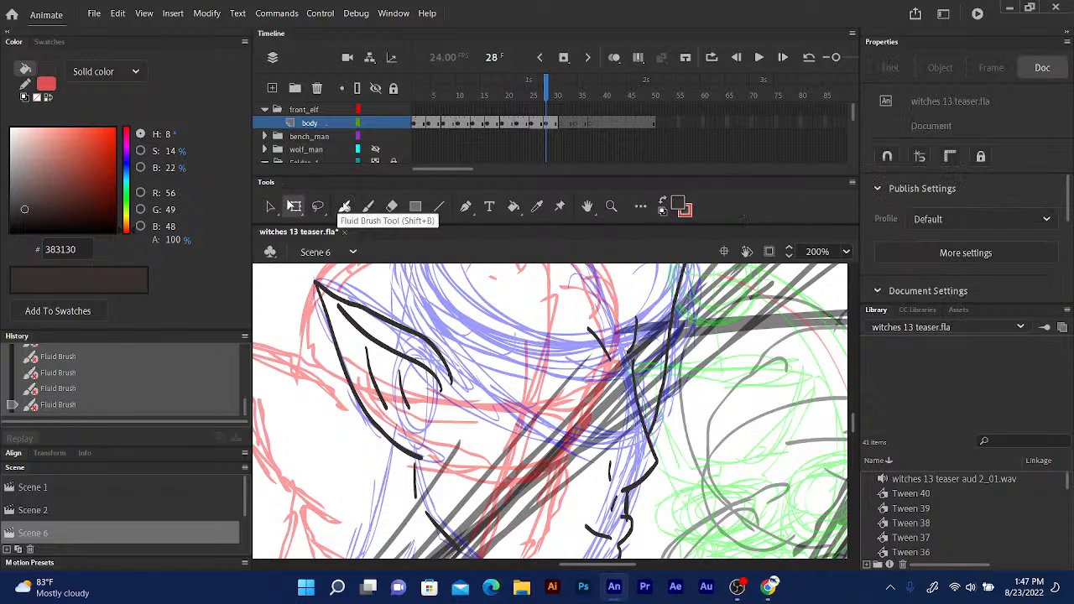
left_click(631, 352)
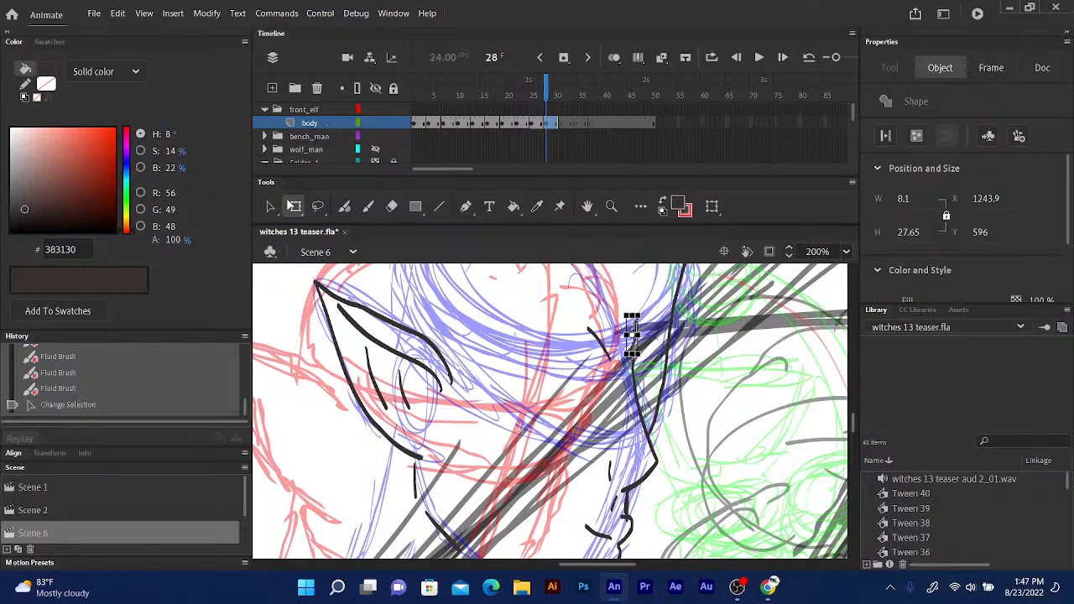
left_click_drag(631, 336, 637, 335)
key("Up")
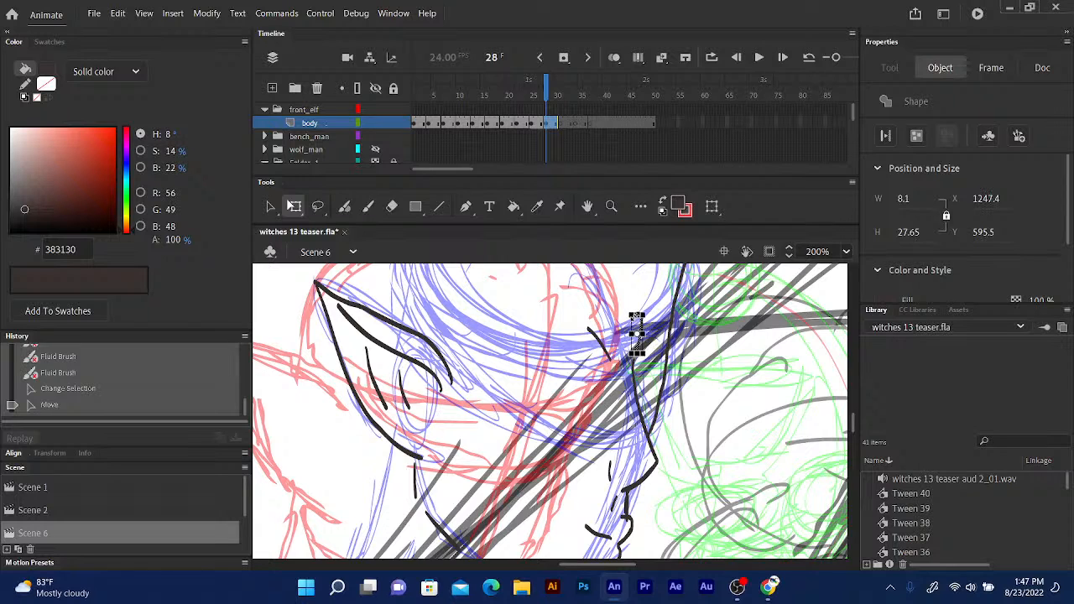
key("Up")
key("Up")
Ink a short stroke joining the moved brow stroke to the nose bridge and erase the excess ink where they meet.
left_click(344, 207)
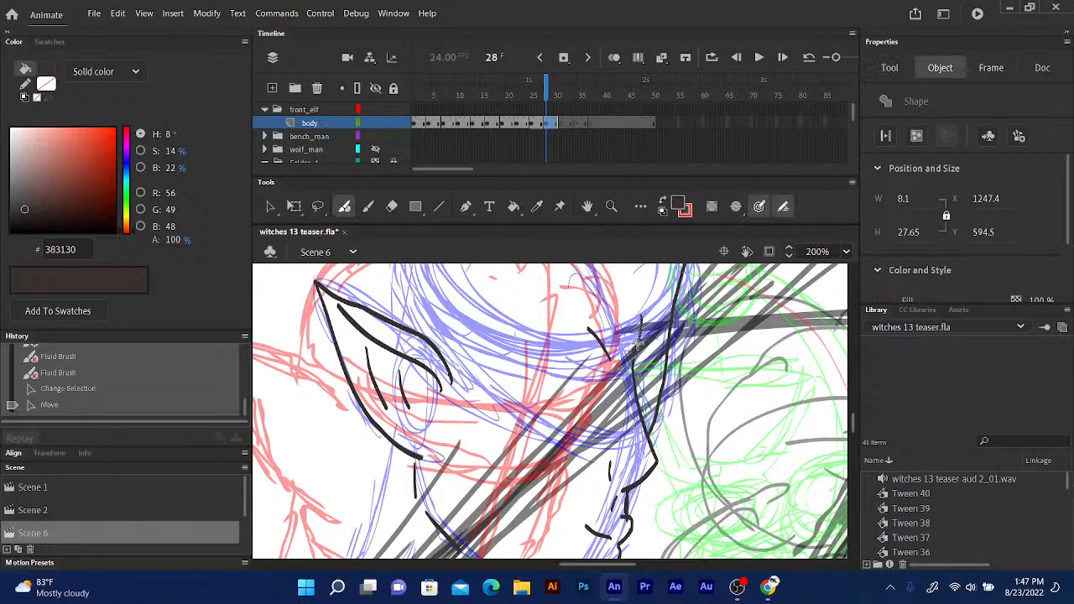
left_click_drag(638, 341, 631, 356)
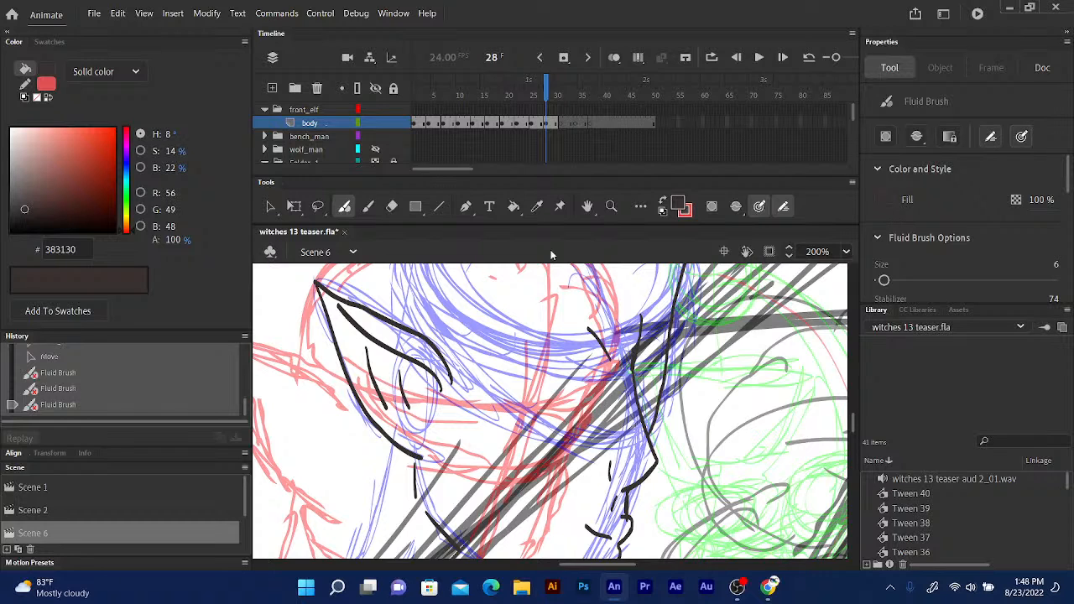
left_click(393, 207)
mouse_move(638, 377)
left_mouse_down()
mouse_move(636, 353)
mouse_move(630, 370)
left_mouse_up()
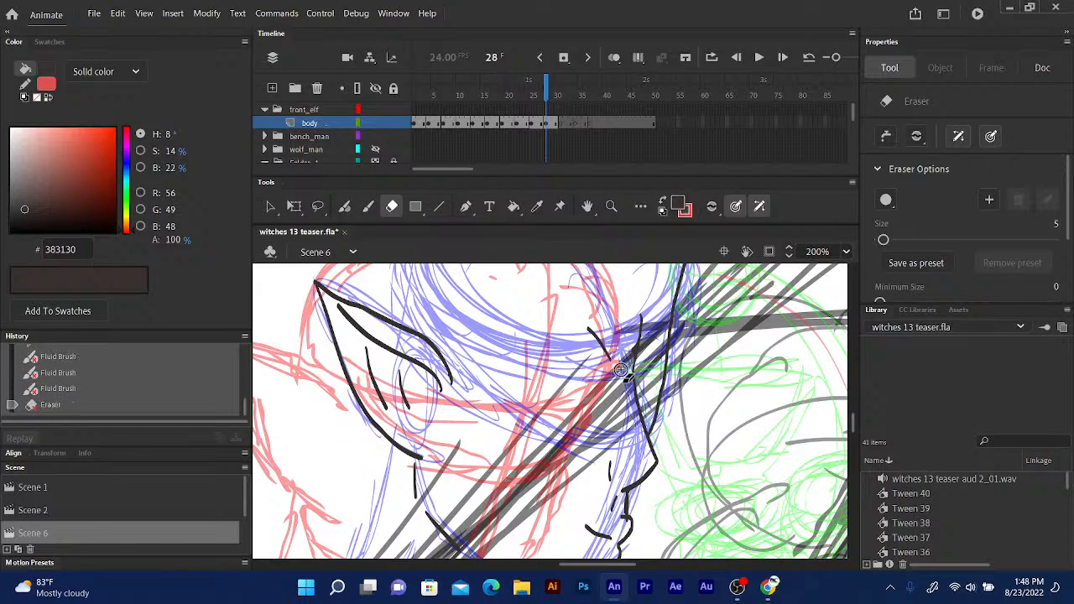
On frame 27 of the body layer, ink two short crease strokes beneath the near eye, one at each side.
left_click(343, 207)
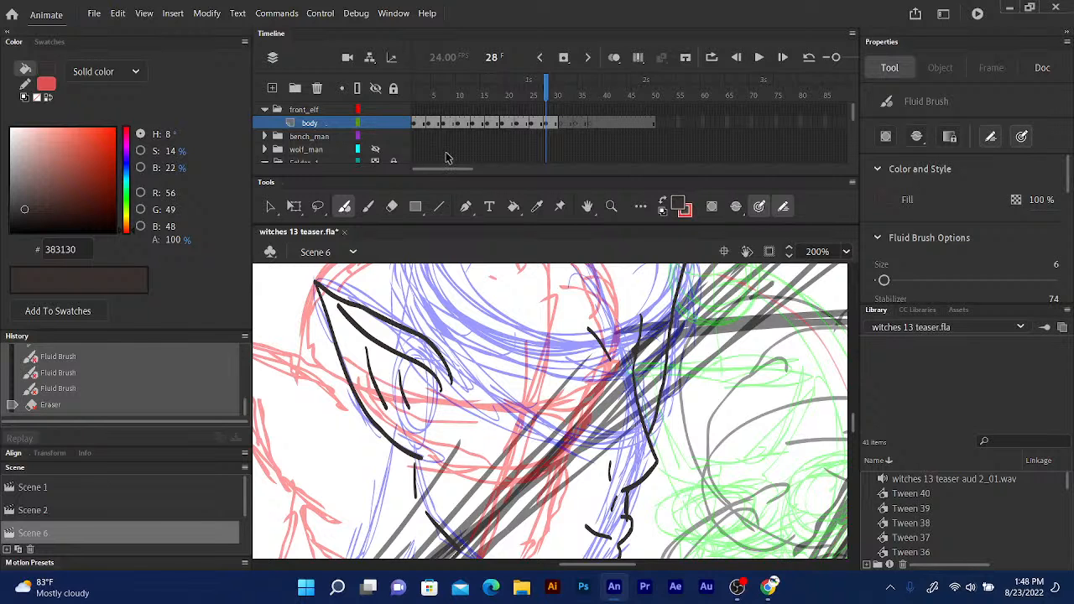
left_click_drag(535, 345, 489, 380)
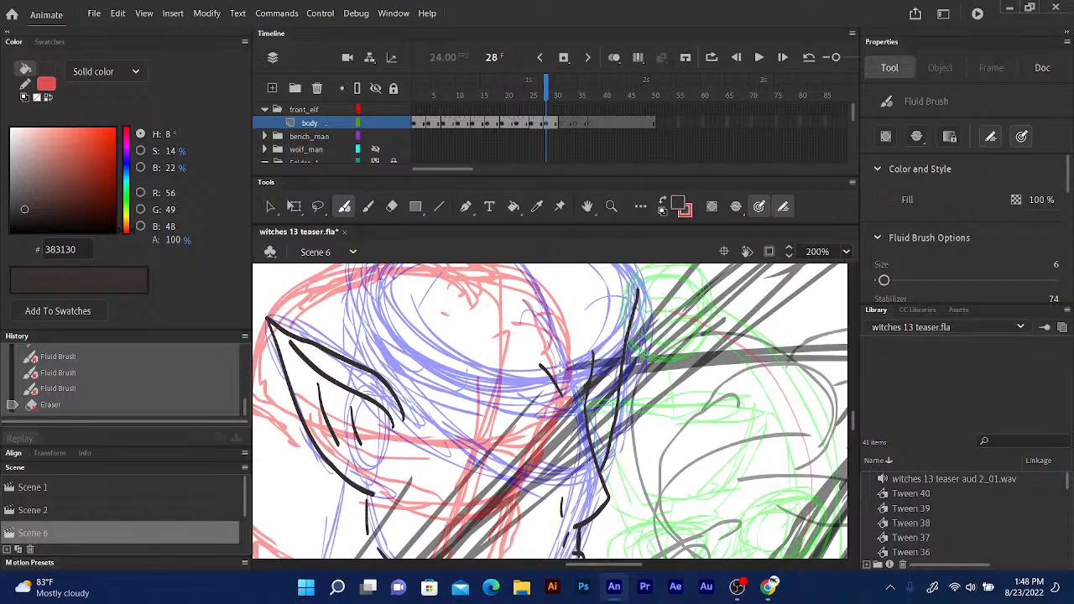
left_click(543, 95)
left_click_drag(571, 345, 715, 362)
left_click_drag(541, 285, 532, 337)
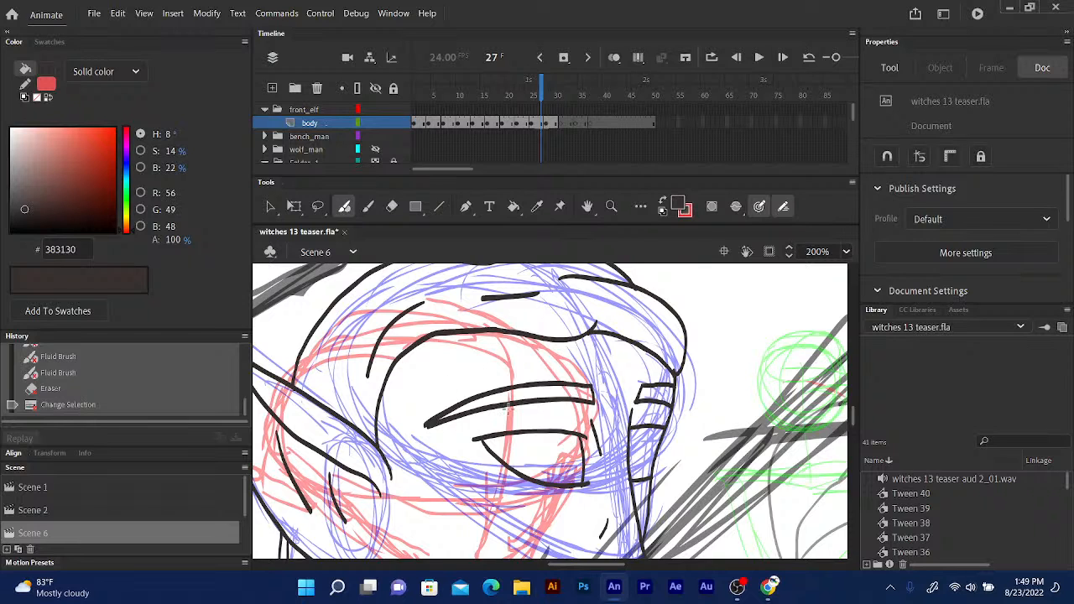
left_click_drag(633, 427, 667, 359)
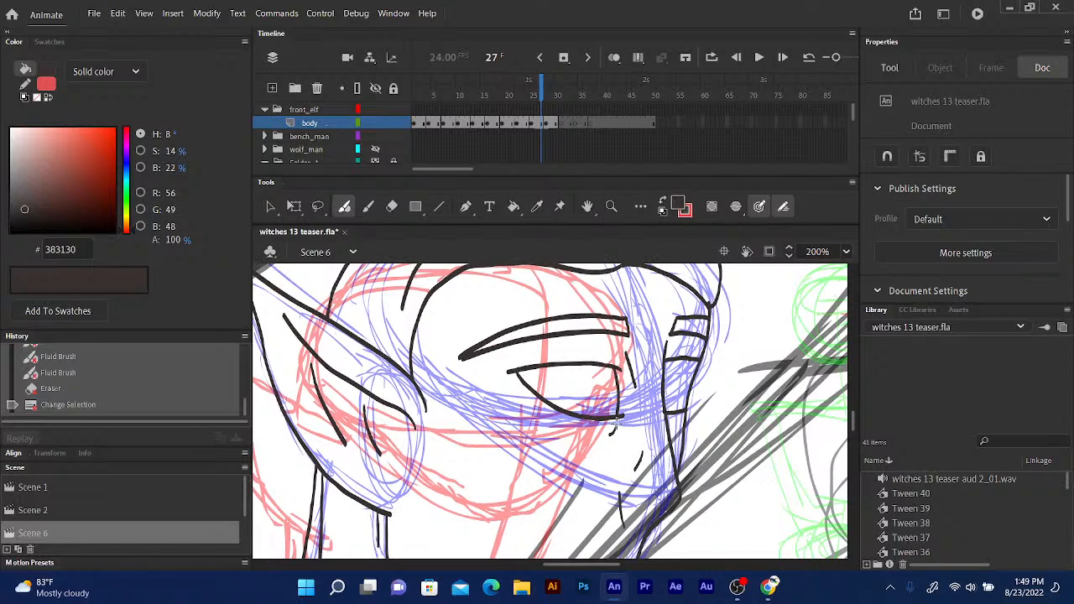
left_click_drag(617, 422, 605, 435)
left_click_drag(521, 406, 529, 415)
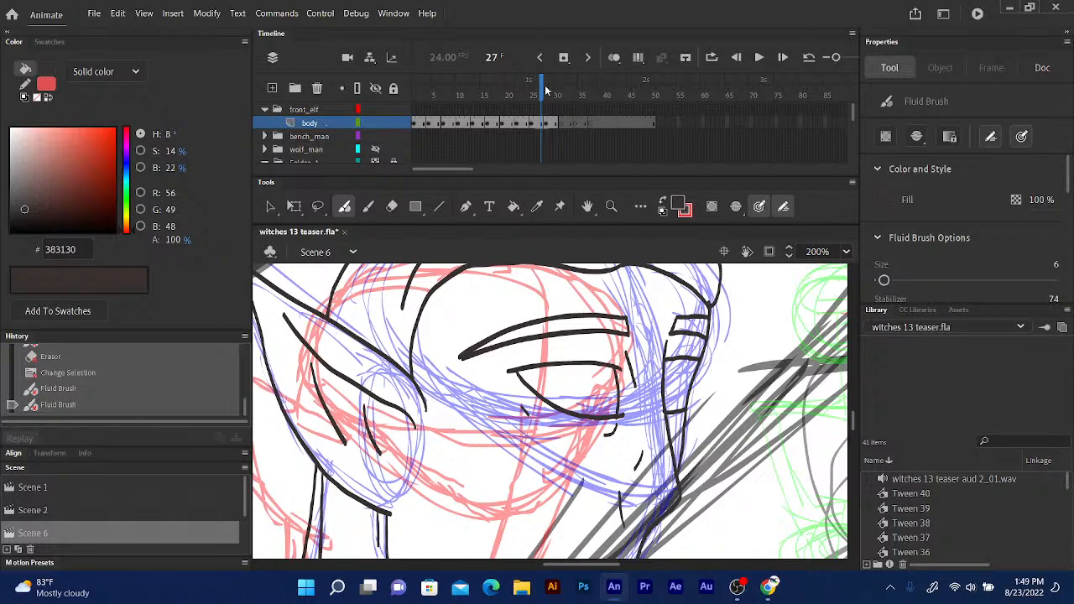
Compare the inked face on frame 27 with the partly inked poses on frames 28 and 29.
left_click_drag(546, 90, 552, 90)
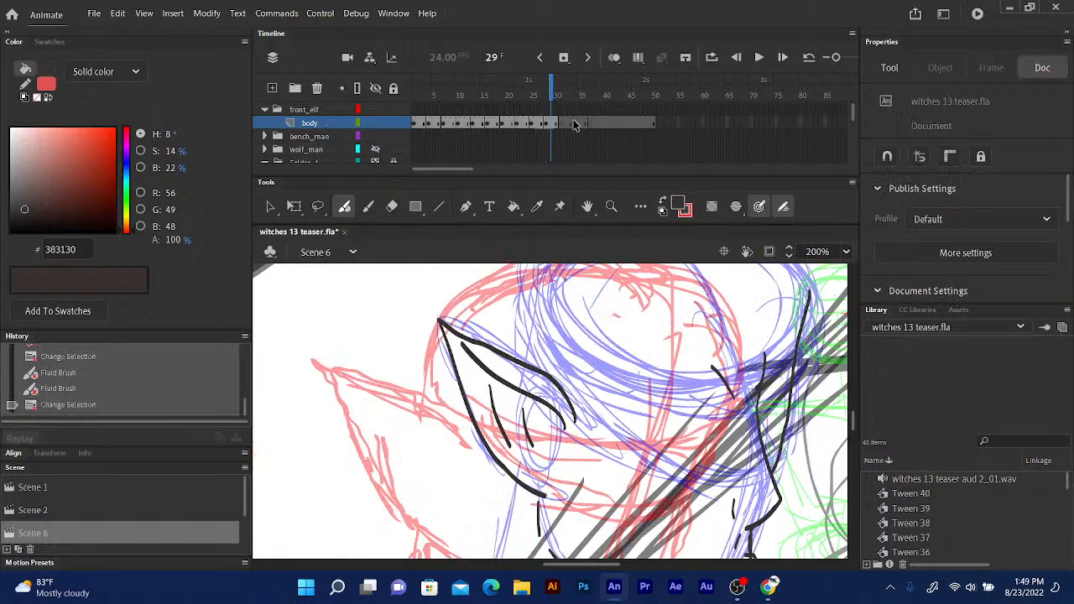
key("comma")
key("comma")
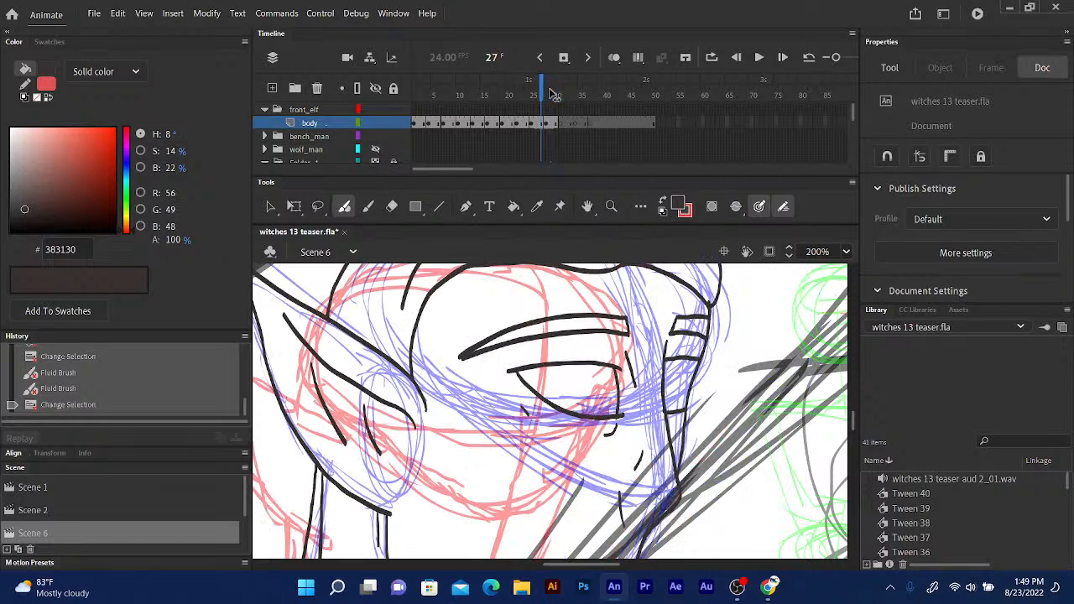
key("period")
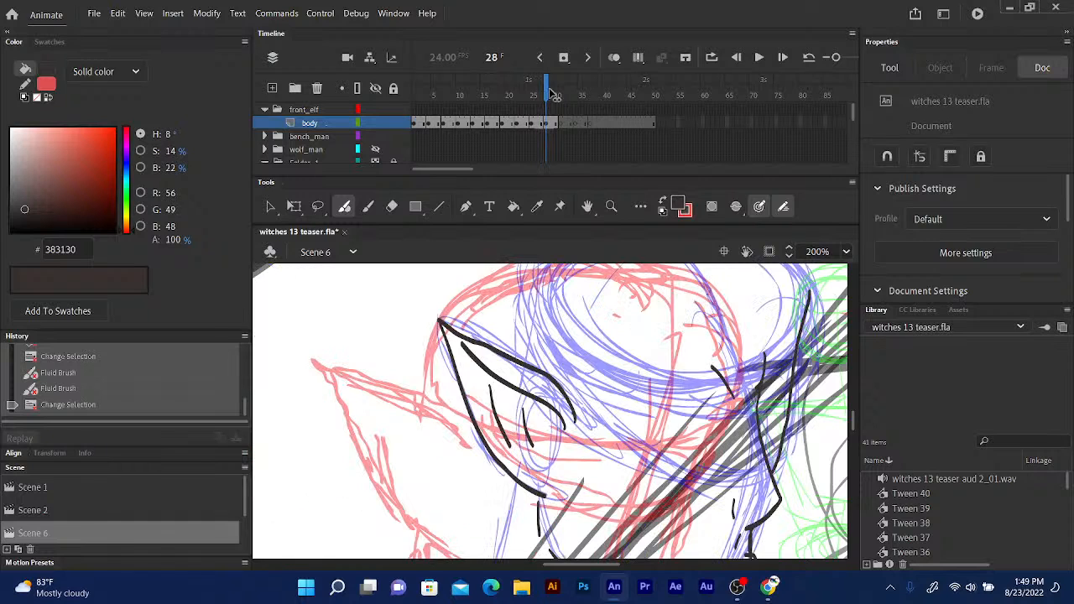
key("comma")
left_click(544, 93)
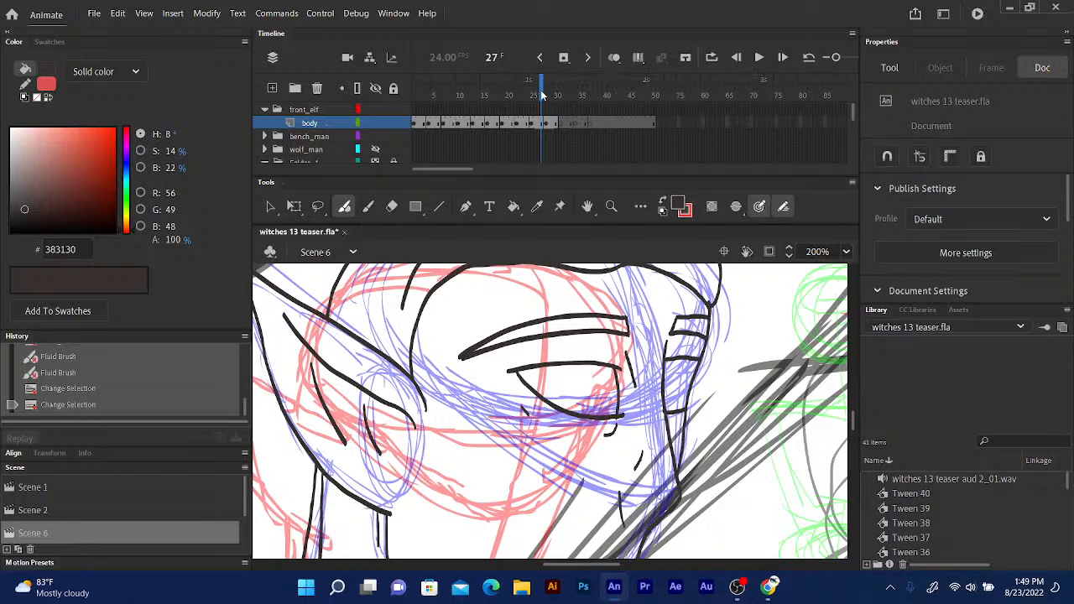
left_click(546, 96)
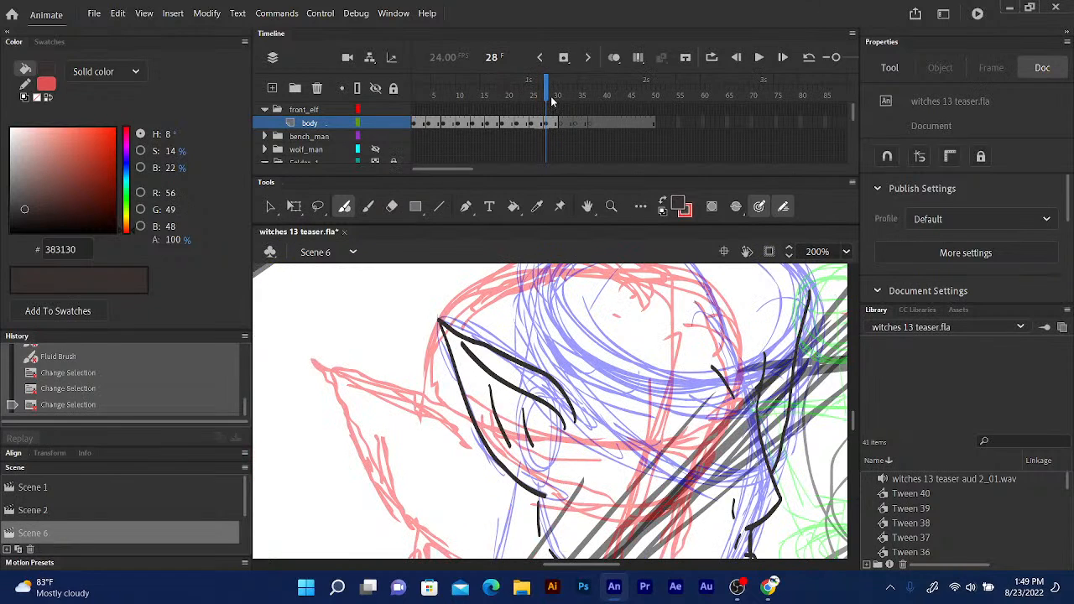
mouse_move(619, 324)
left_mouse_down()
mouse_move(528, 287)
mouse_move(466, 290)
left_mouse_up()
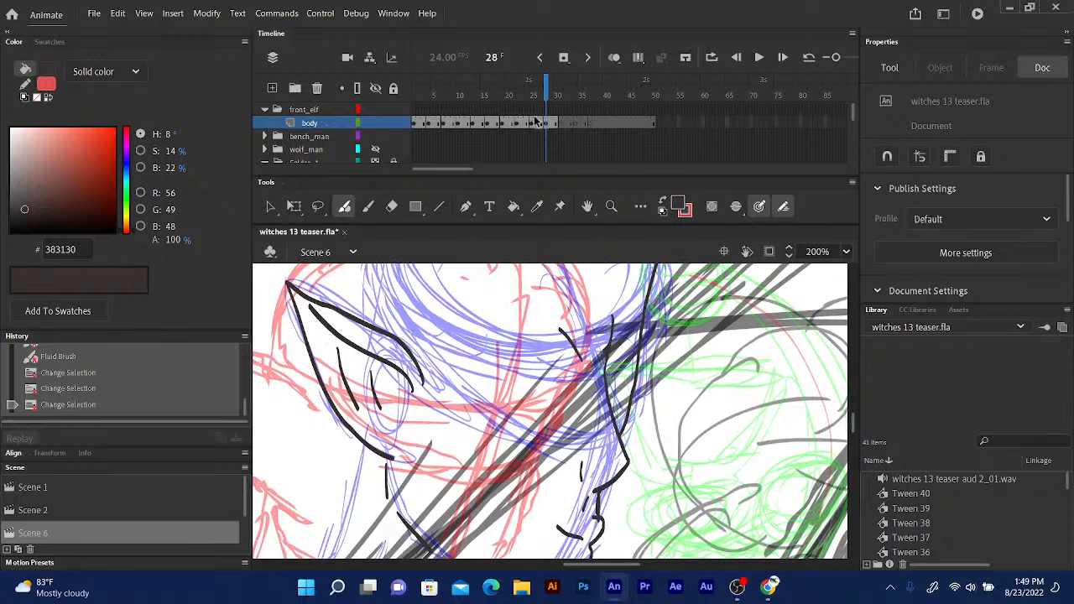
On frame 28, ink the far eye's upper line from the far face contour to the nose bridge.
left_click_drag(545, 92, 544, 92)
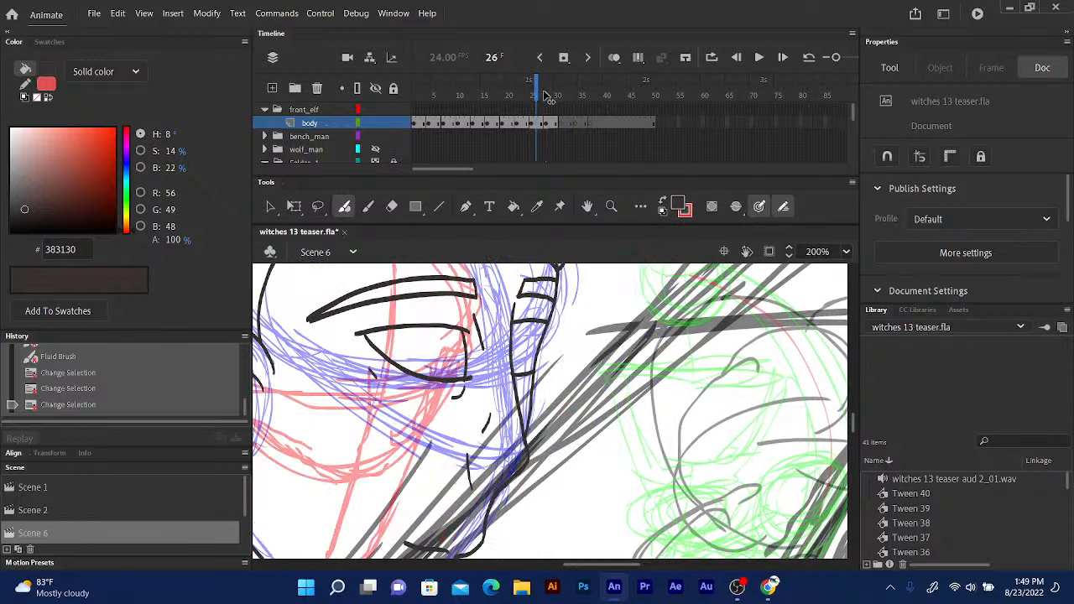
left_click(545, 95)
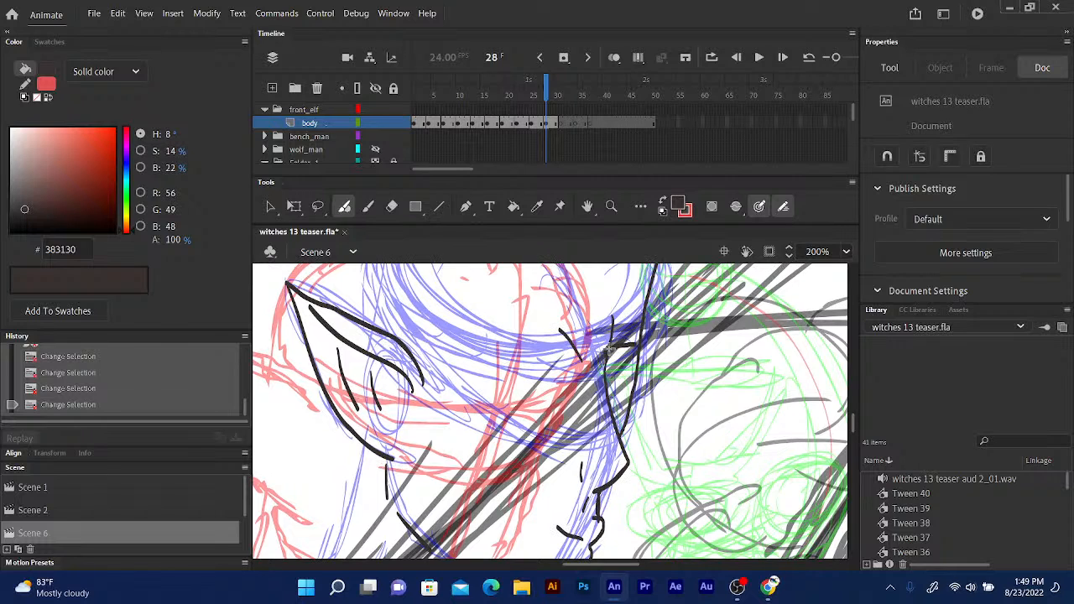
left_click_drag(609, 349, 605, 362)
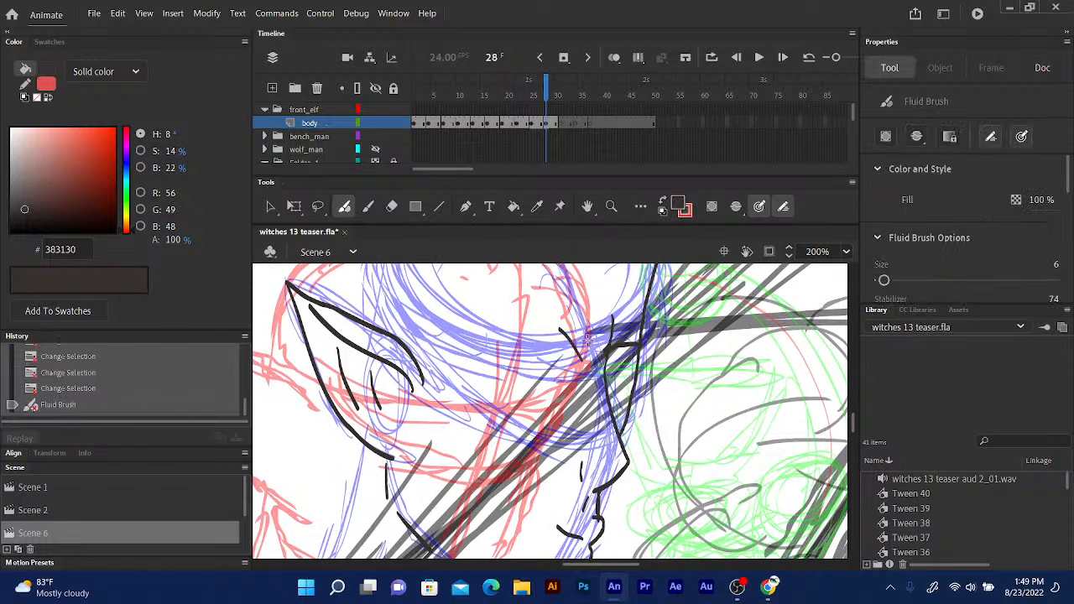
Check the eyes on frame 27 and mark the start of the far eye's lower line on frame 28.
left_click(542, 92)
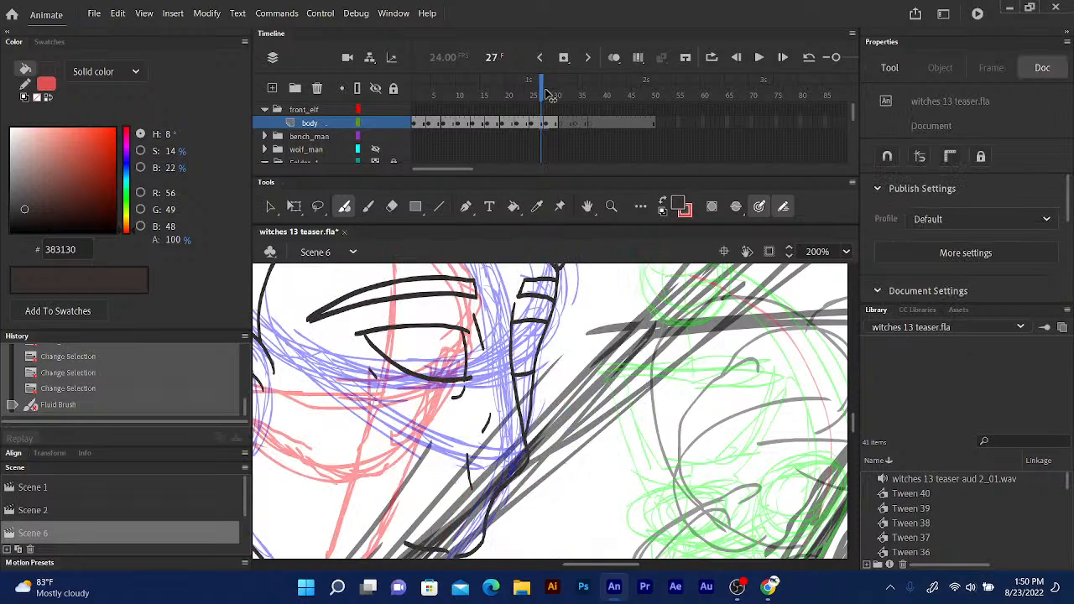
left_click(544, 95)
left_click_drag(533, 325, 630, 336)
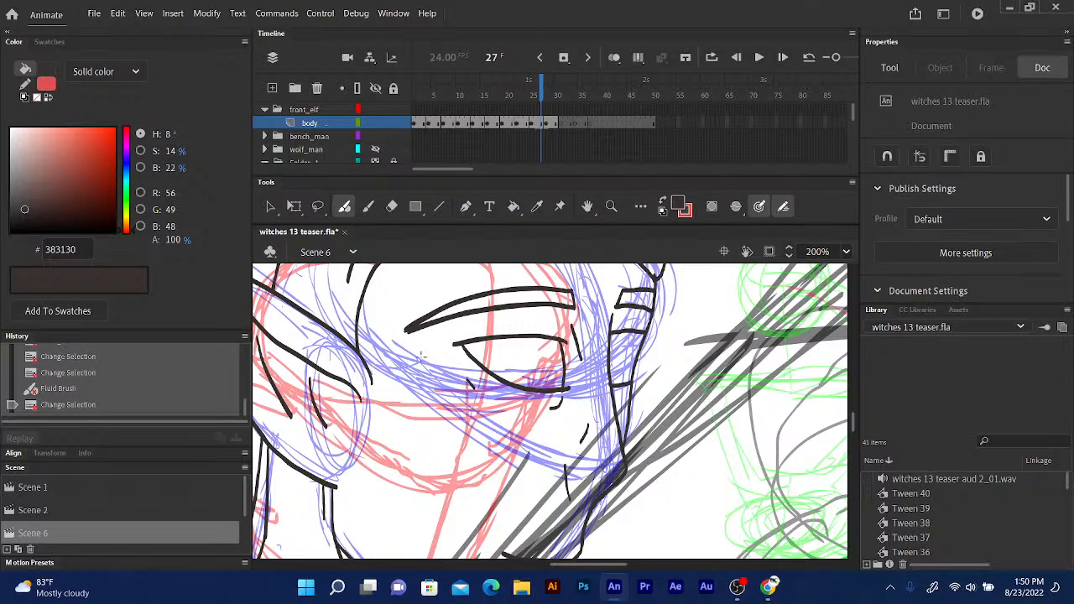
left_click(546, 95)
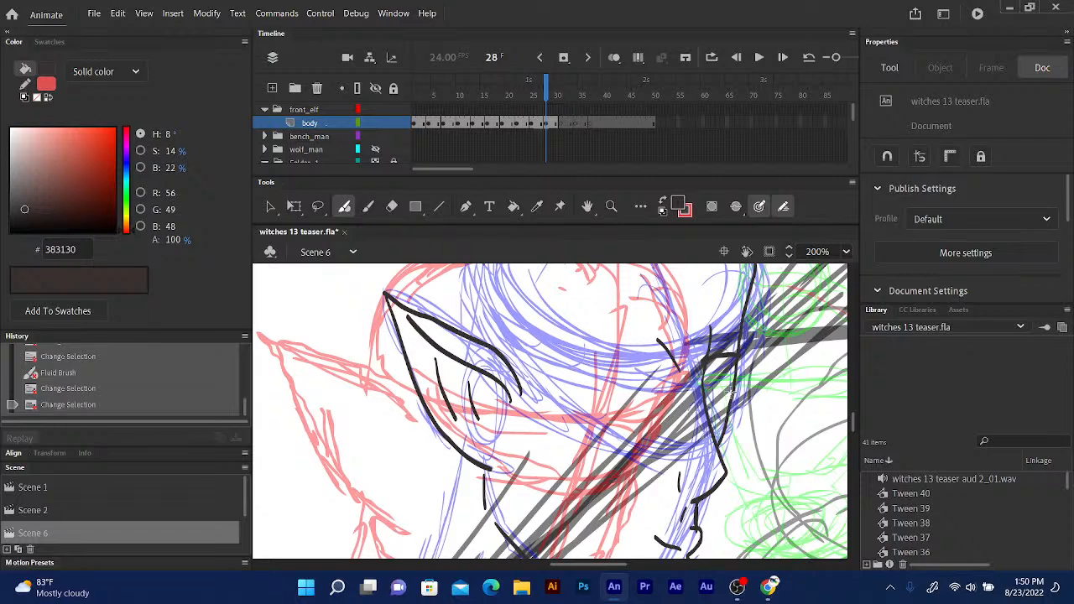
left_click(730, 391)
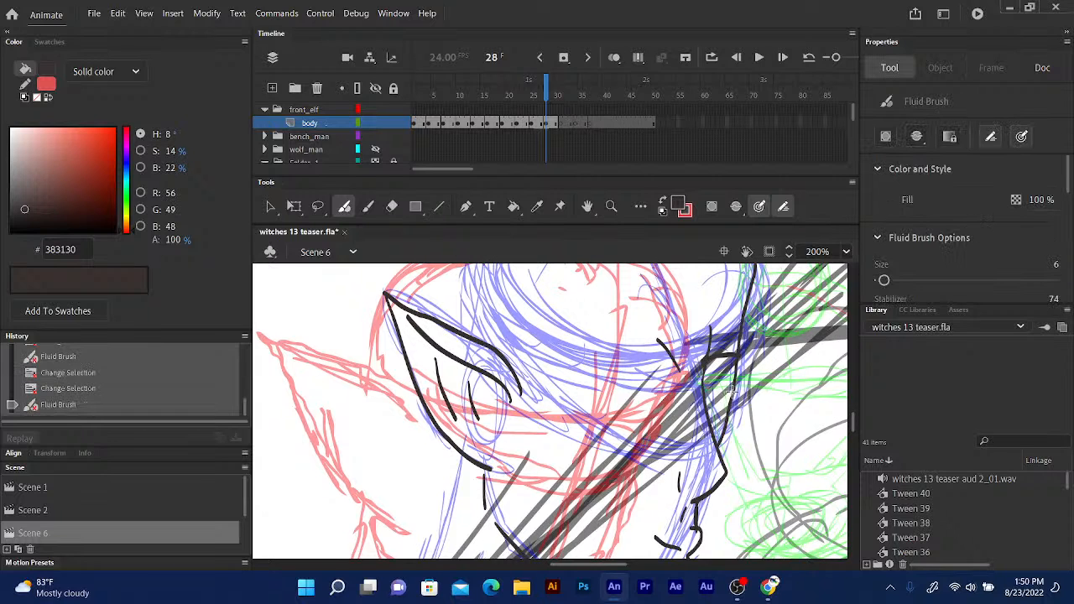
left_click_drag(730, 391, 705, 393)
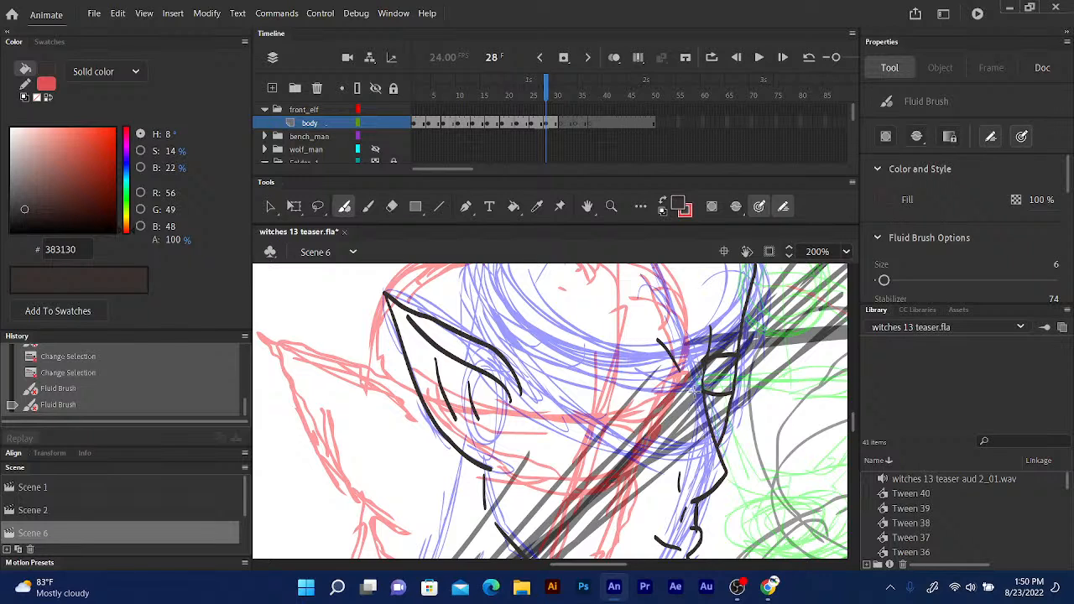
key("ctrl+z")
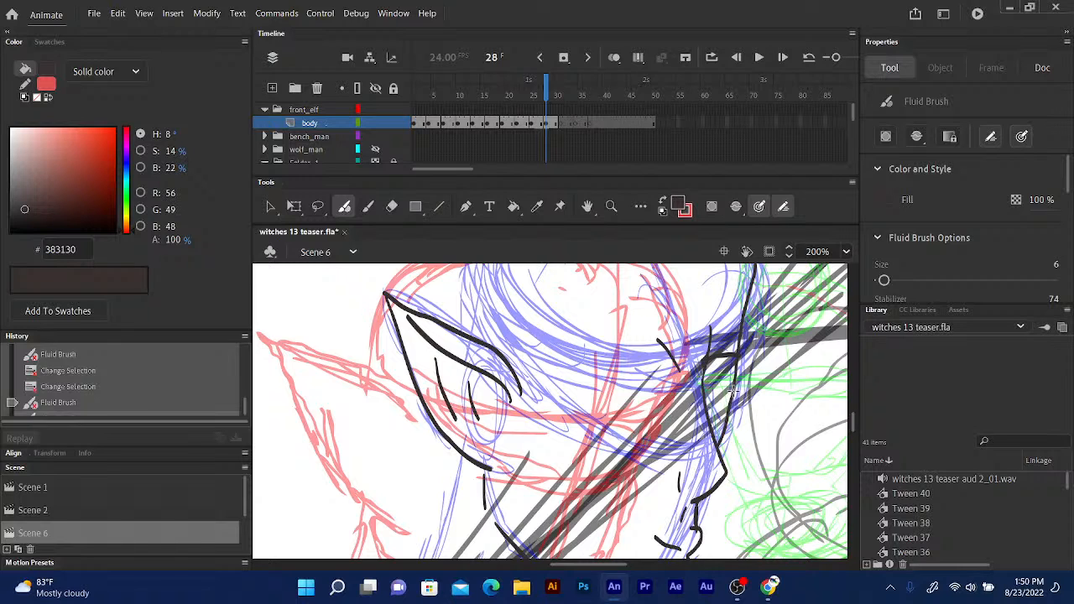
left_click_drag(732, 390, 704, 396)
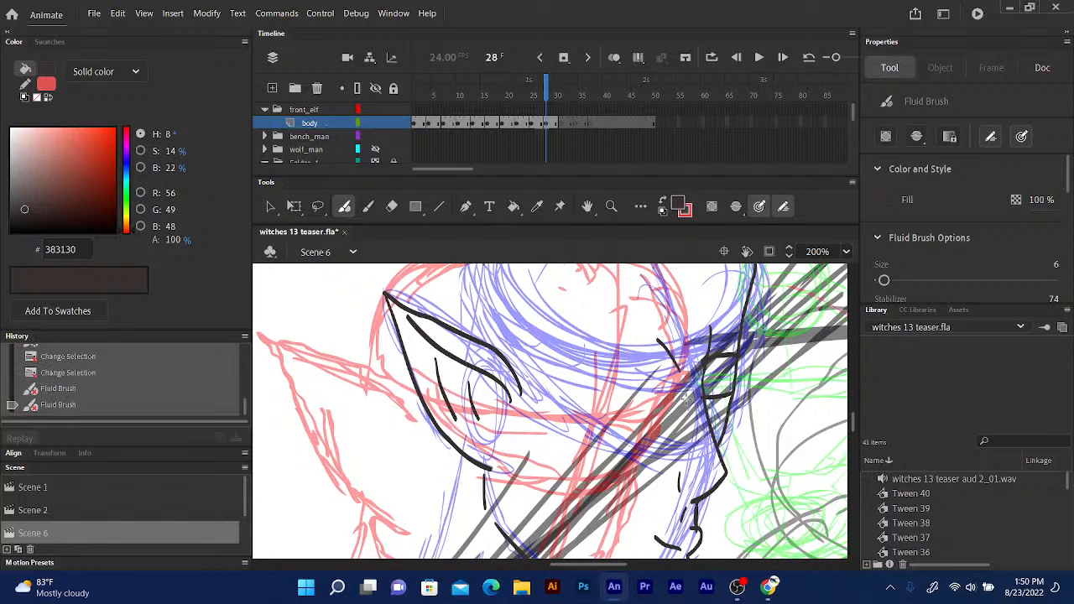
key("ctrl+z")
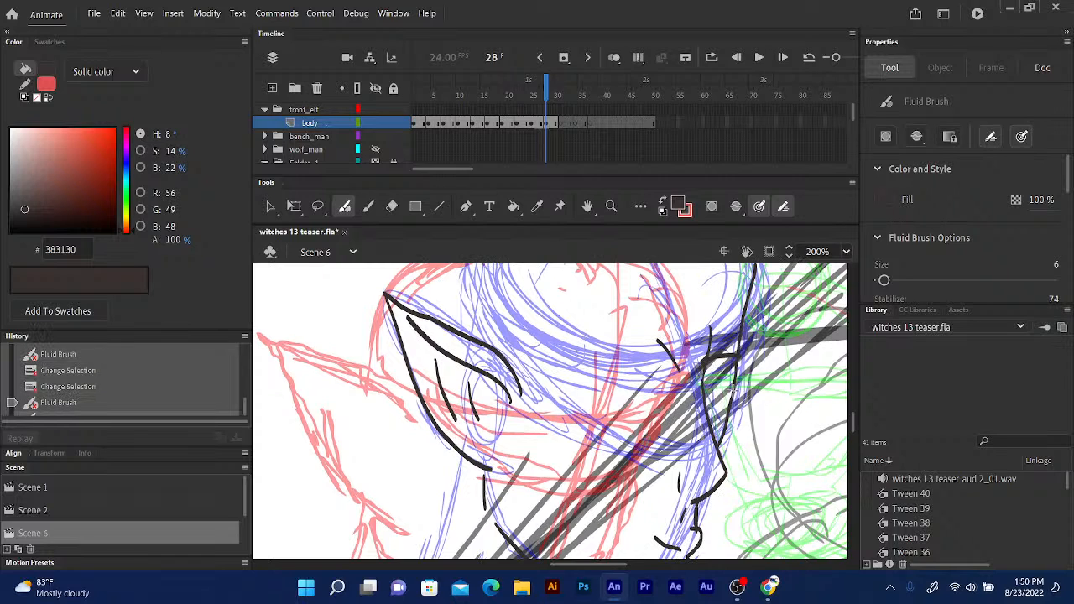
Ink the far eye's slanted lower line, erase its excess ink, and re-ink the eye's edge along the nose bridge.
left_click_drag(731, 387, 706, 406)
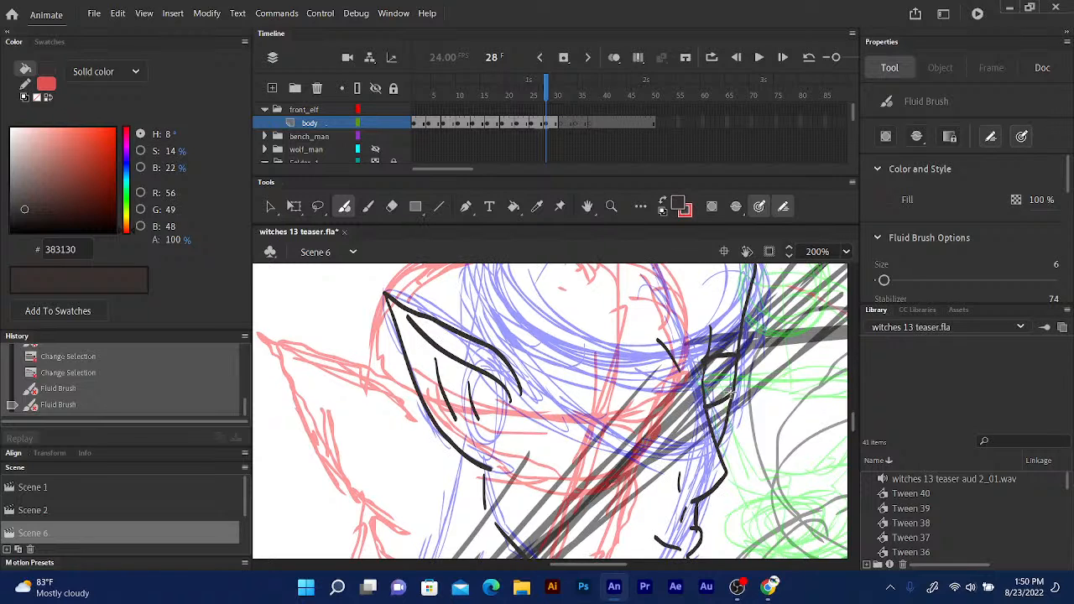
left_click_drag(731, 391, 708, 400)
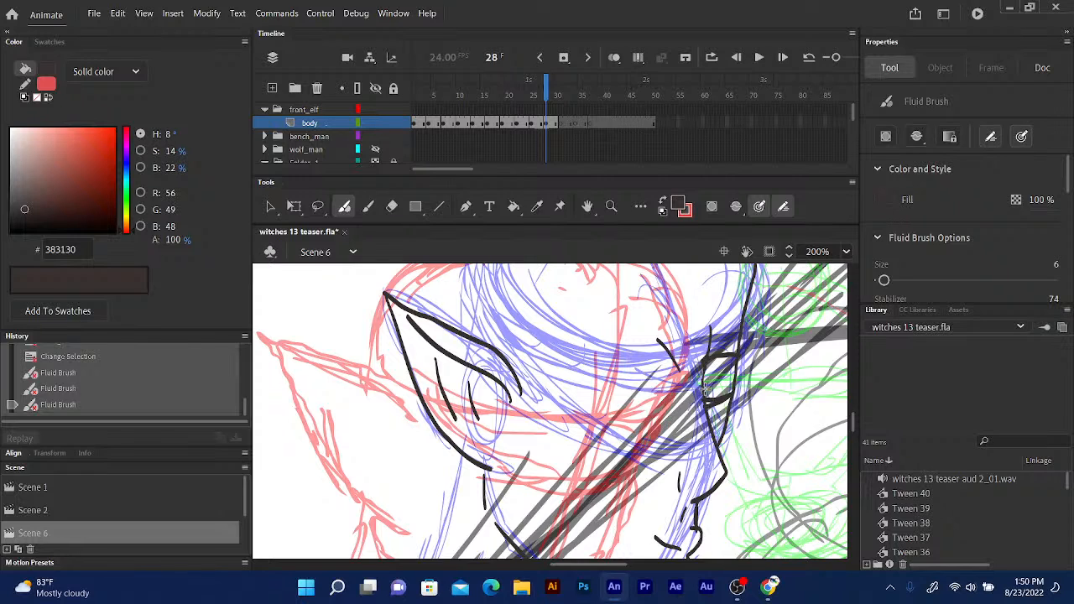
left_click(391, 207)
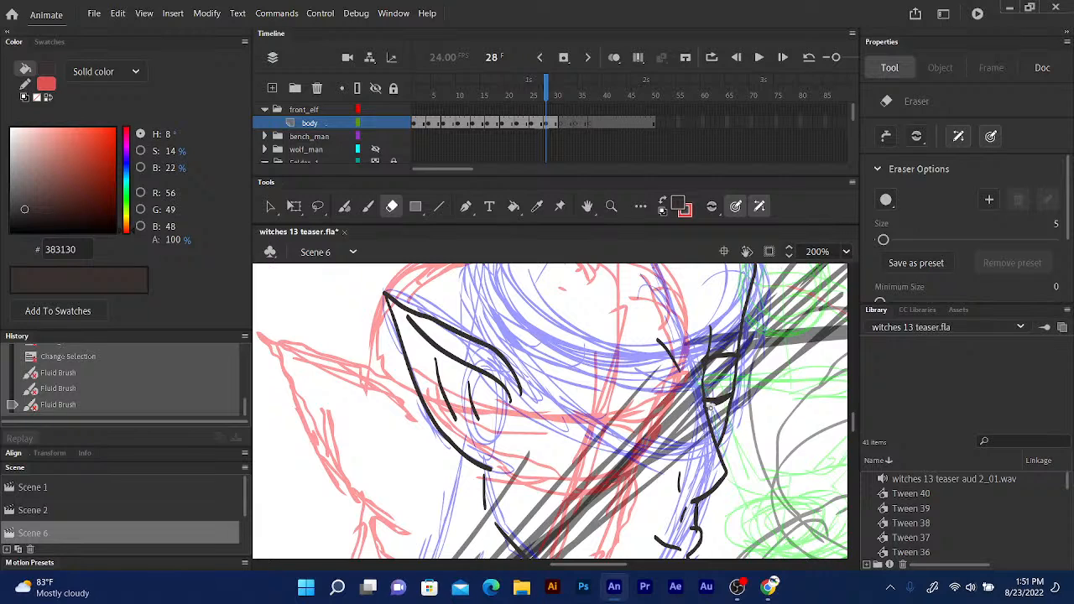
left_click_drag(719, 403, 711, 425)
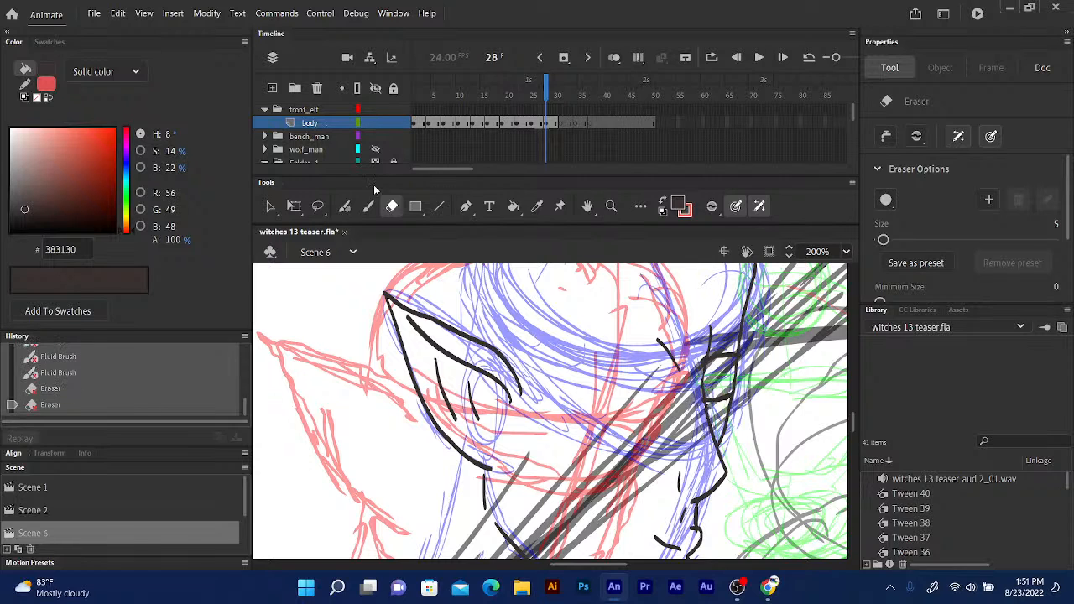
left_click(344, 207)
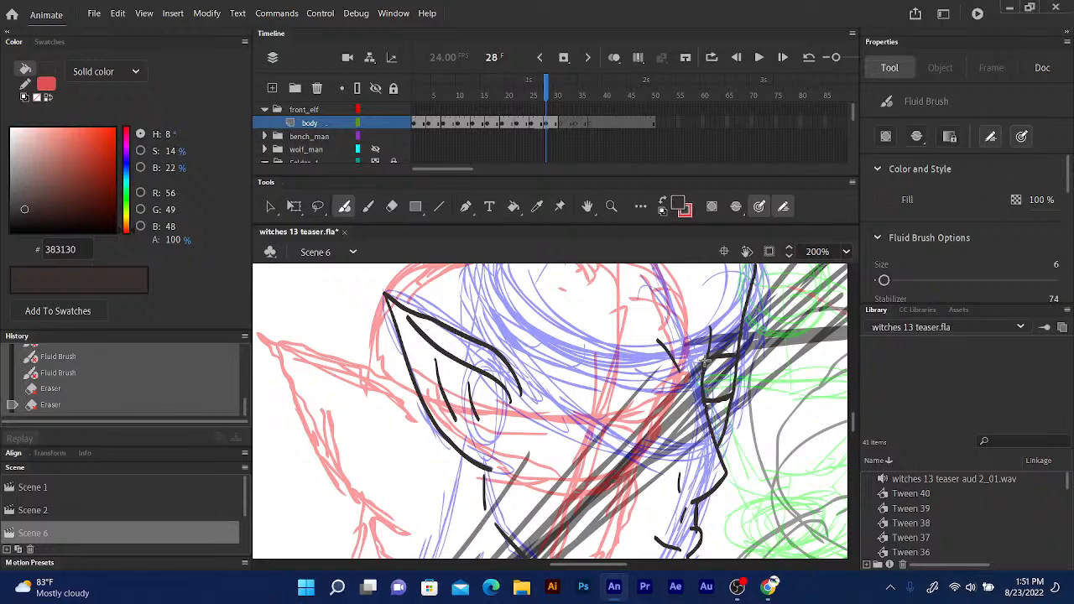
left_click_drag(705, 361, 712, 434)
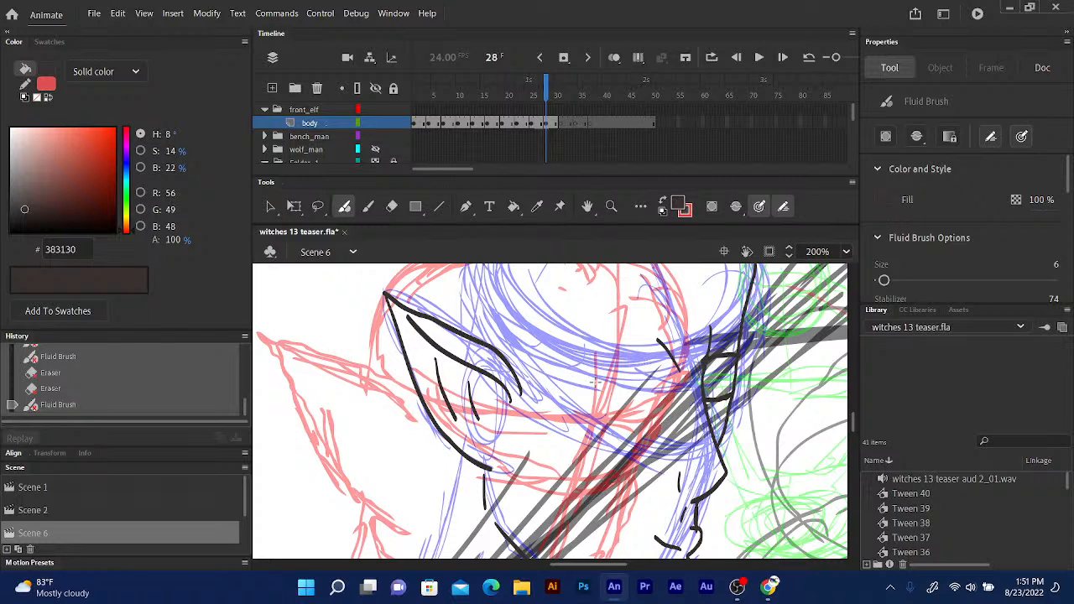
Ink the near eye's outline with its upper lid, curved lower lid and inner edge, and erase the overshoot and the stray dot inside.
left_click(639, 378)
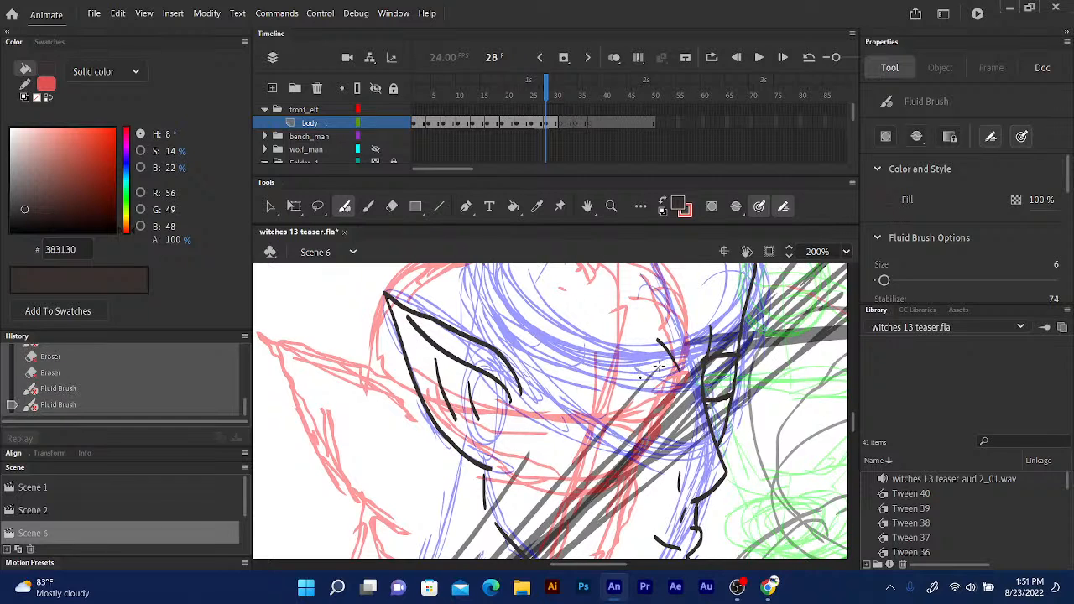
mouse_move(662, 369)
left_mouse_down()
mouse_move(551, 354)
mouse_move(597, 390)
mouse_move(660, 393)
left_mouse_up()
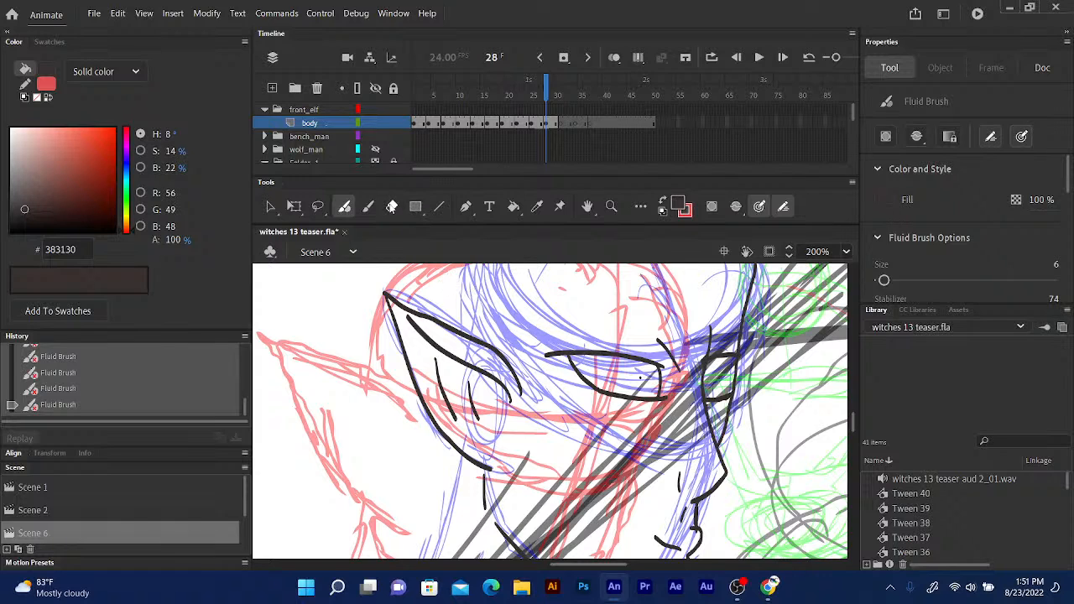
left_click(391, 206)
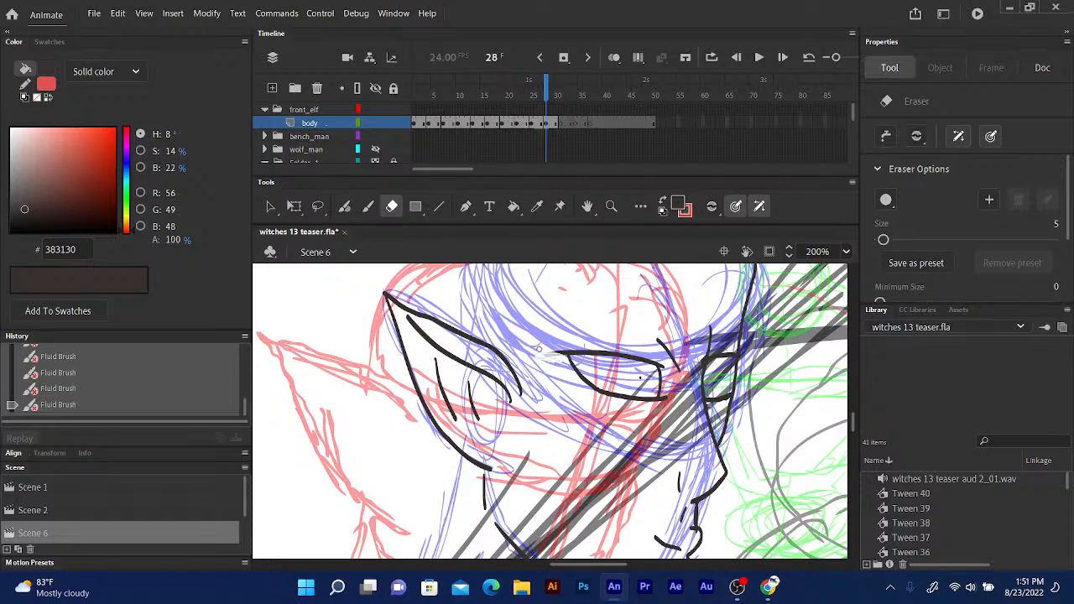
left_click_drag(540, 347, 560, 359)
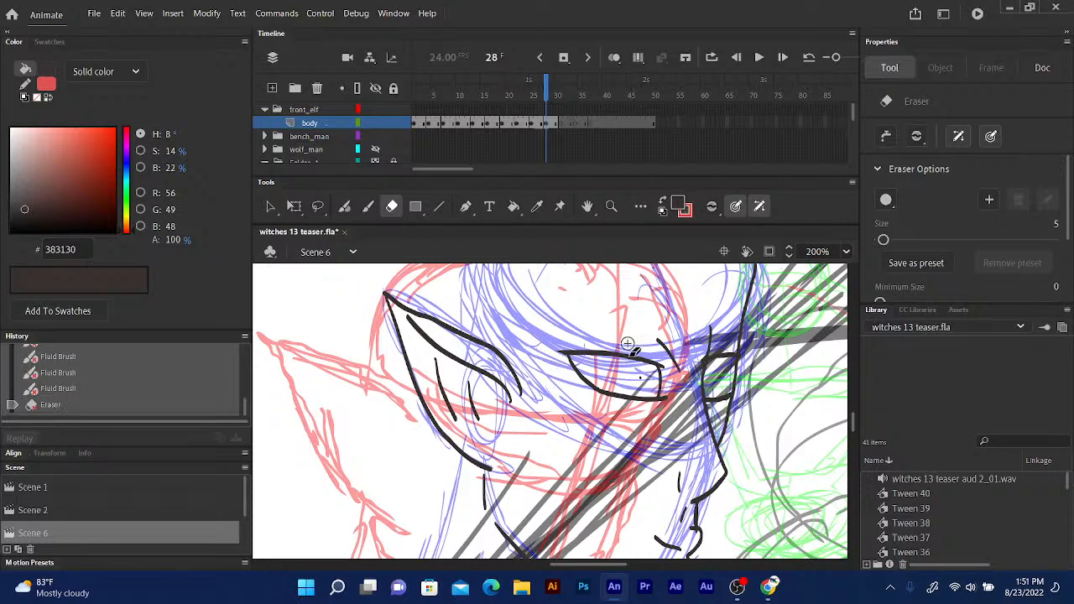
left_click_drag(629, 372, 635, 378)
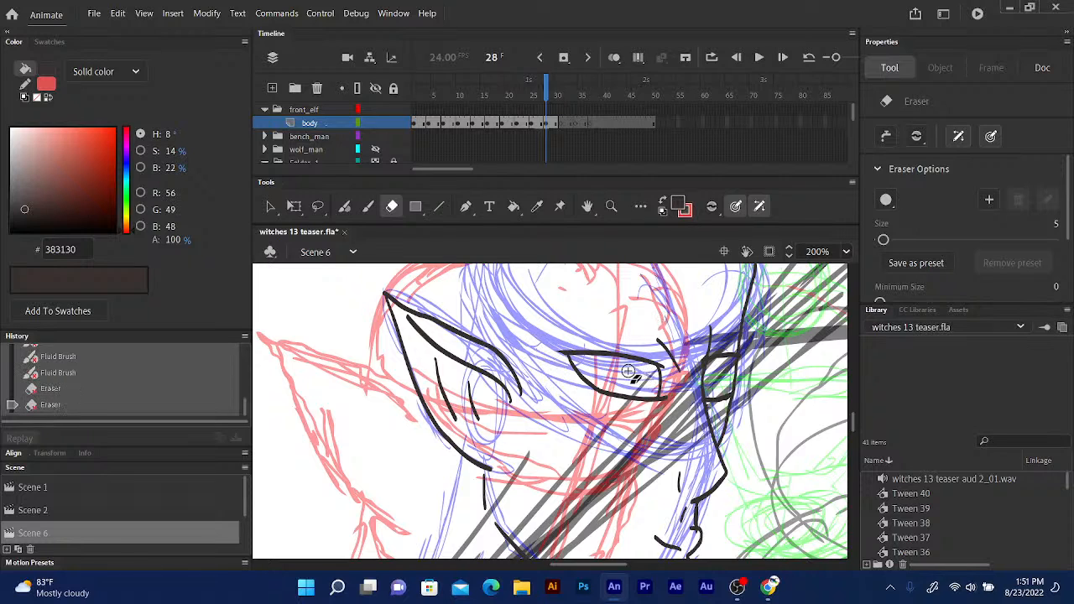
Ink the far eyebrow with short strokes running inward from the far head contour, closing its inner end.
left_click(344, 207)
left_click_drag(735, 304, 663, 363)
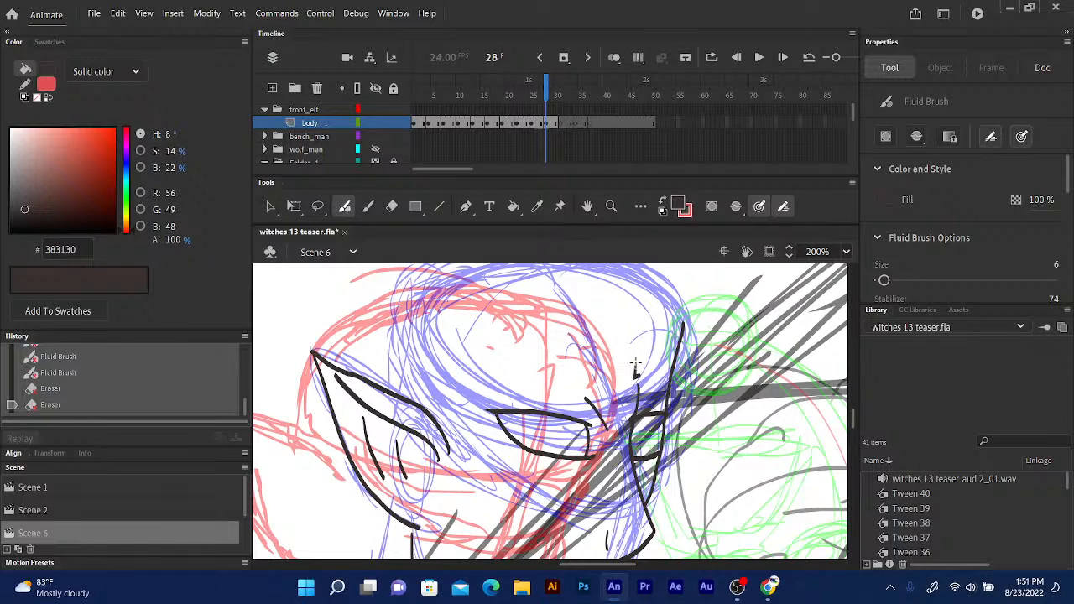
left_click(635, 363)
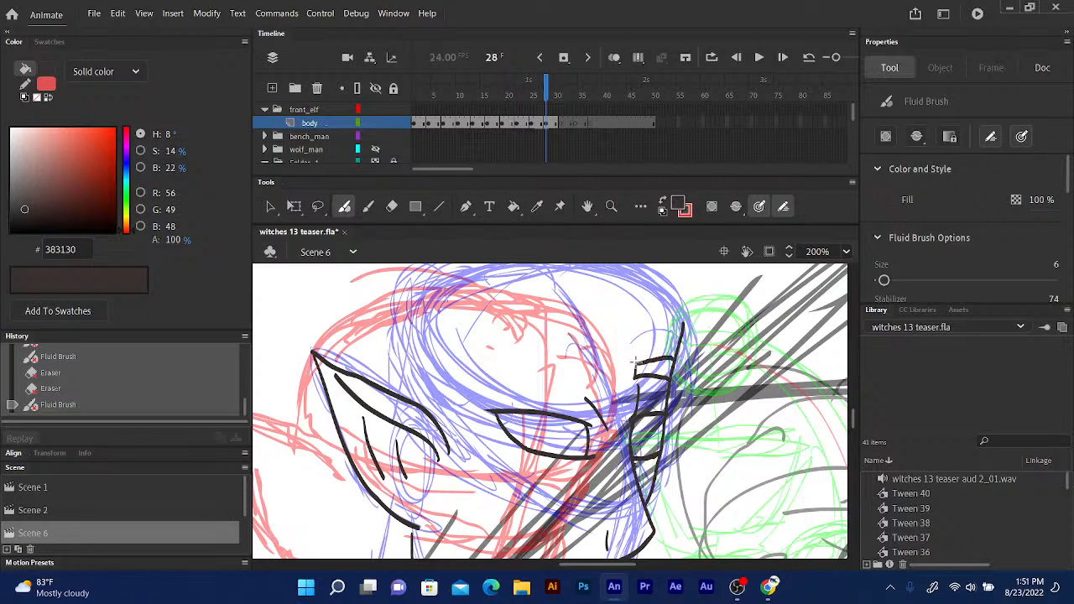
Ink the far eyebrow's upper edge from its inner end out to the far head contour.
left_click_drag(636, 363, 671, 359)
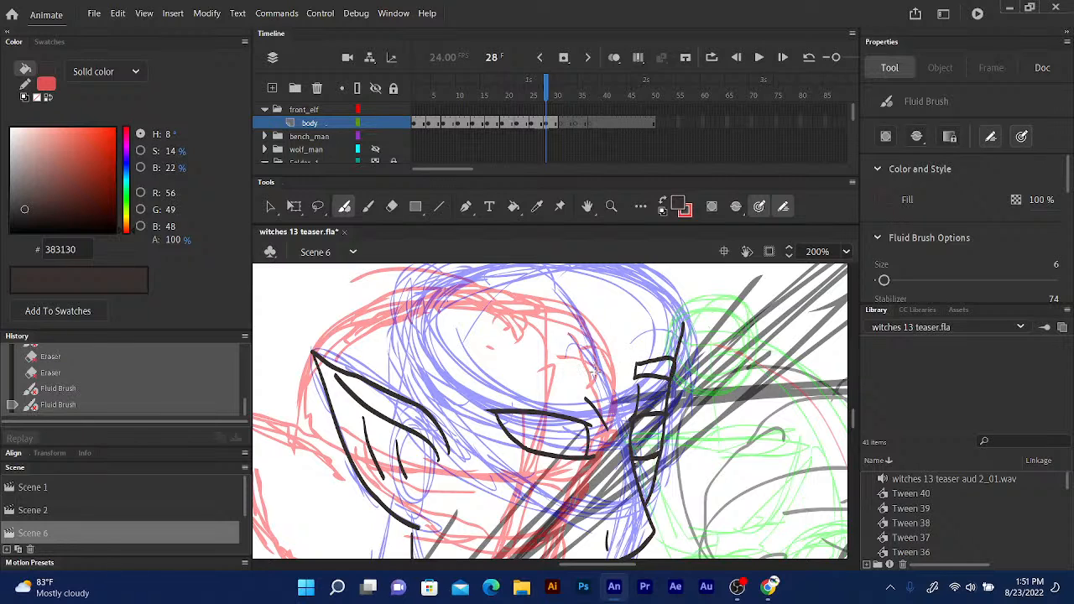
mouse_move(597, 370)
left_mouse_down()
mouse_move(591, 384)
mouse_move(467, 395)
left_mouse_up()
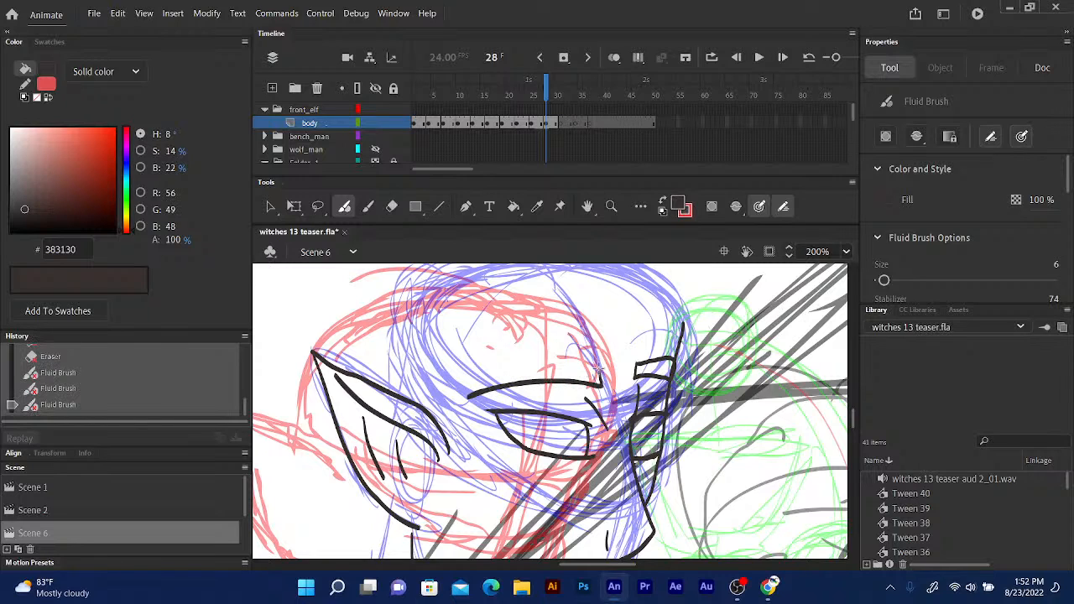
mouse_move(592, 368)
left_mouse_down()
mouse_move(537, 365)
mouse_move(465, 394)
left_mouse_up()
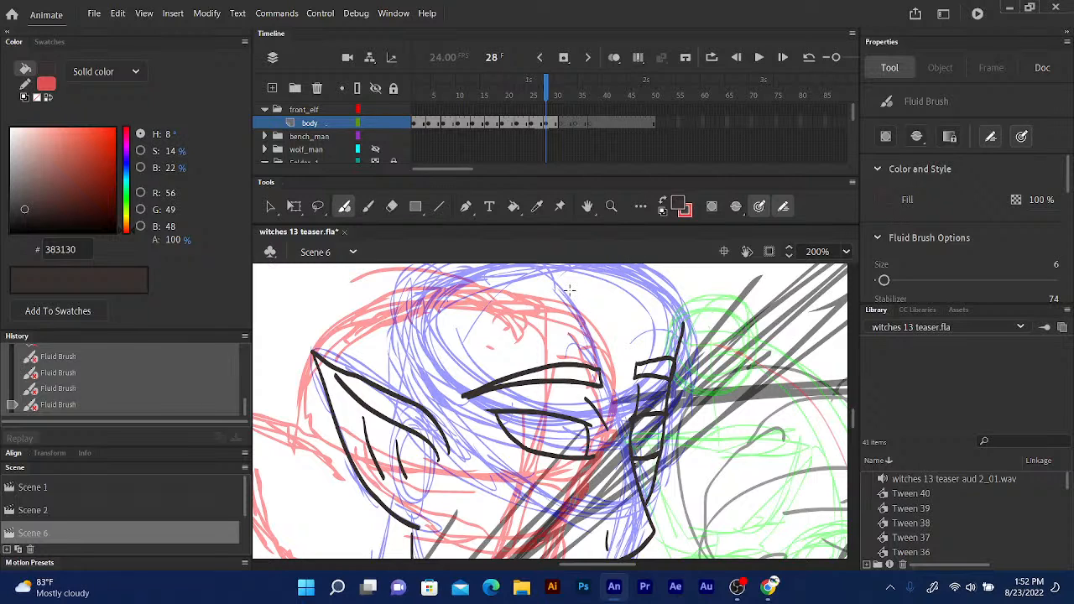
key("ctrl+z")
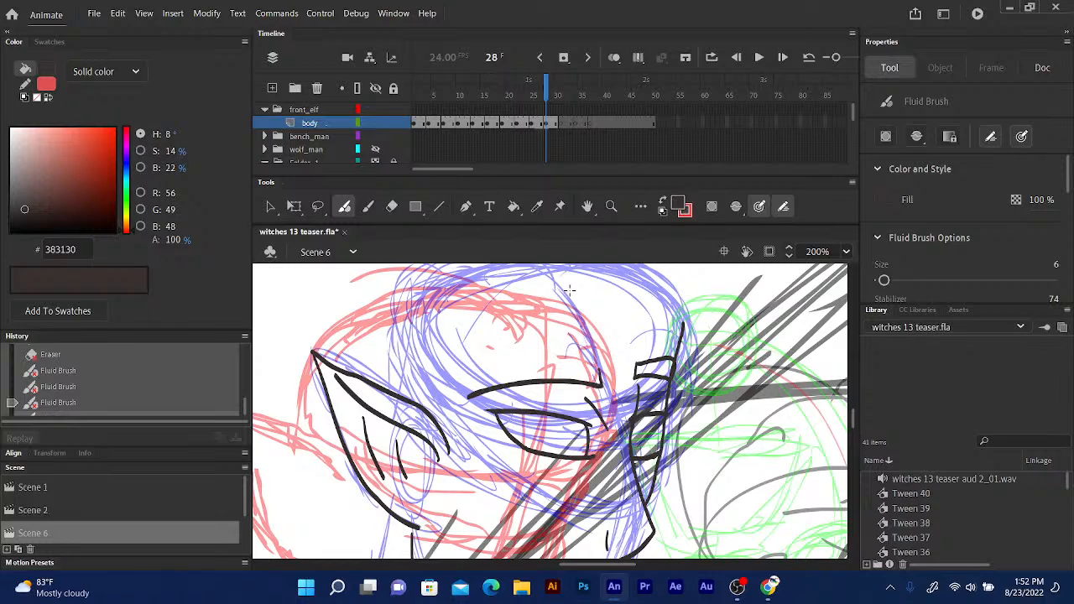
key("ctrl+z")
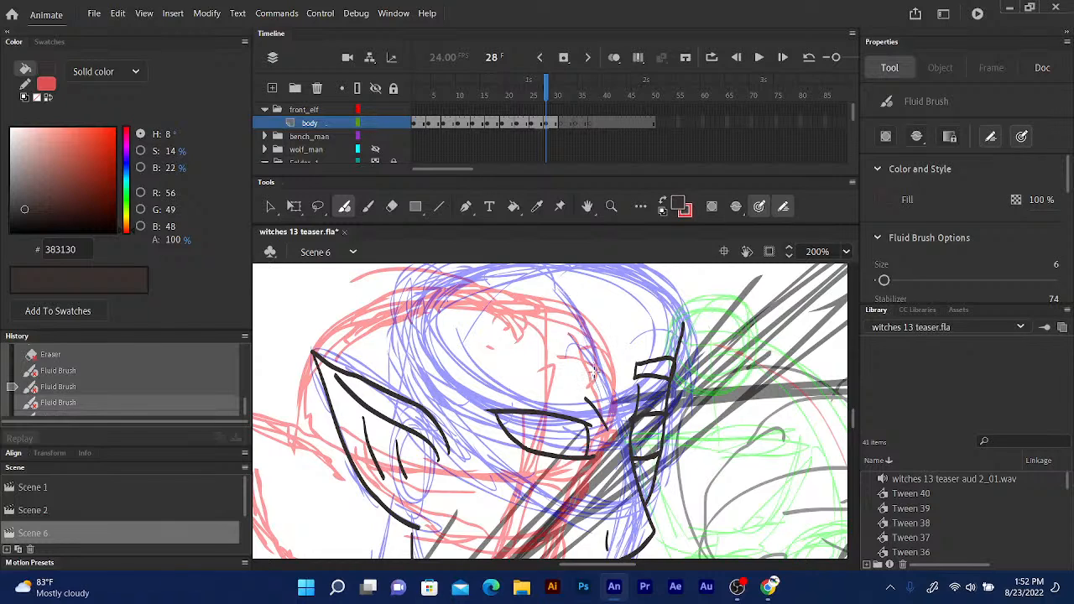
left_click_drag(592, 379, 461, 395)
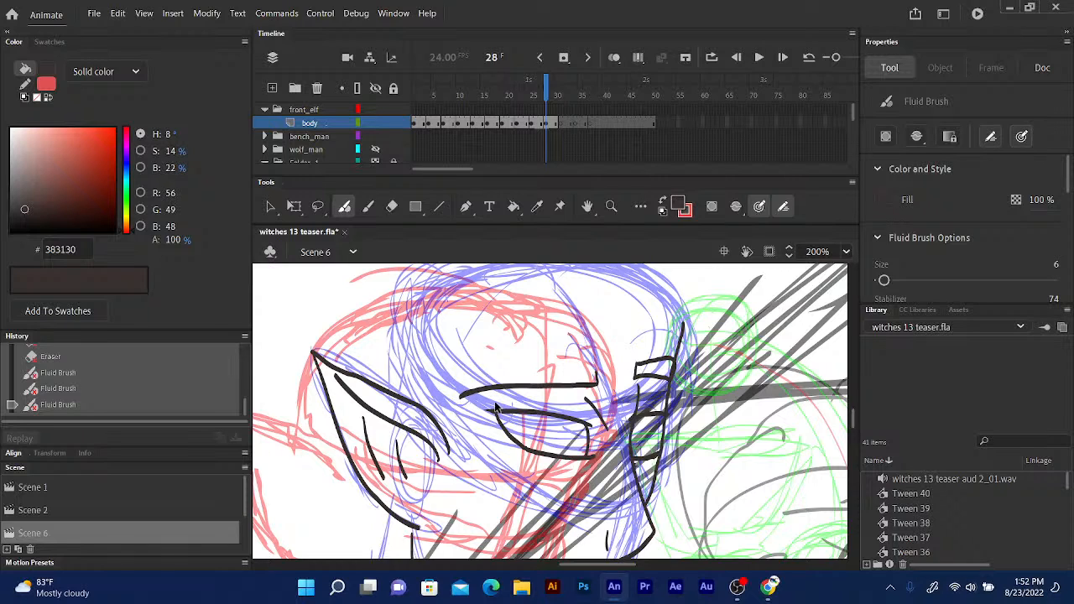
key("ctrl+z")
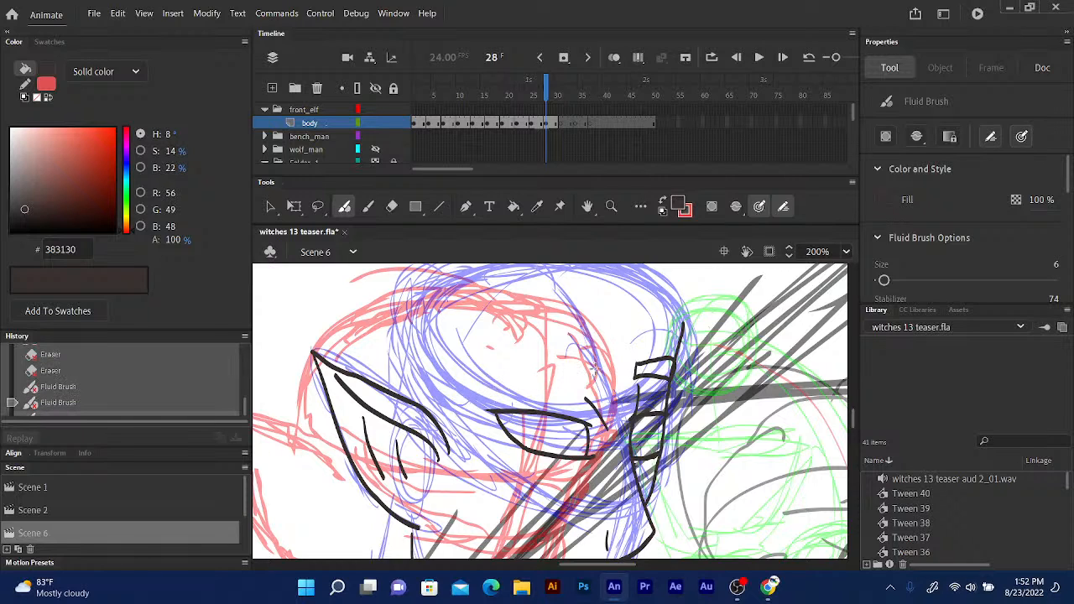
Ink the near eyebrow with an arched lower edge and a higher upper edge meeting in a point at its outer end.
mouse_move(592, 379)
left_mouse_down()
mouse_move(498, 379)
mouse_move(471, 394)
left_mouse_up()
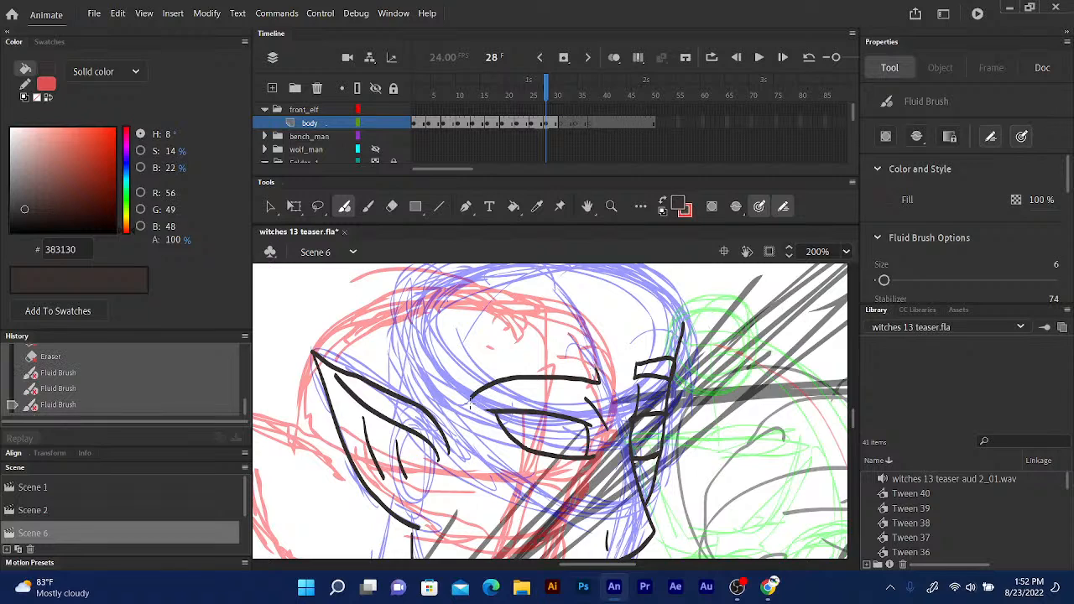
mouse_move(592, 369)
left_mouse_down()
mouse_move(533, 361)
mouse_move(490, 379)
mouse_move(471, 398)
left_mouse_up()
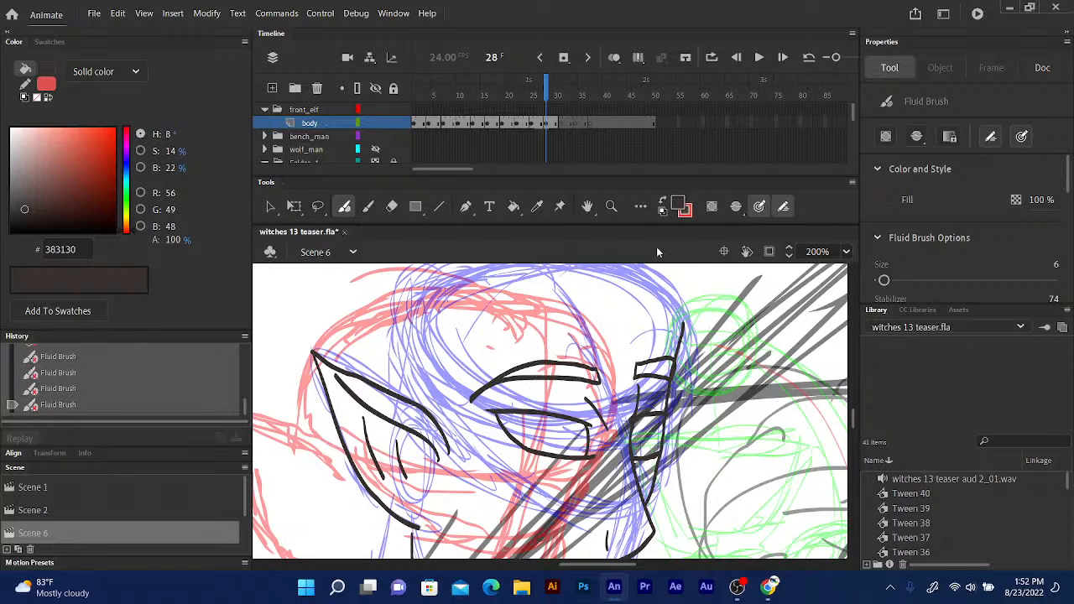
scroll(637, 260, "down", 2)
scroll(656, 264, "down", 2)
scroll(656, 264, "down", 2)
scroll(606, 354, "up", 3)
scroll(591, 454, "up", 3)
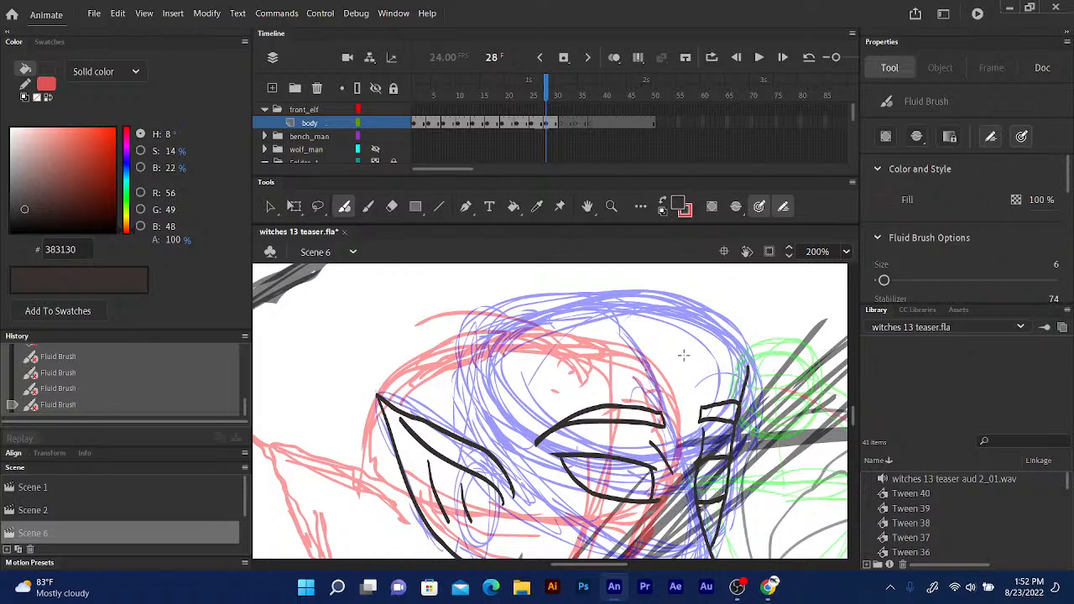
mouse_move(671, 362)
left_mouse_down()
mouse_move(548, 380)
mouse_move(491, 427)
mouse_move(485, 458)
left_mouse_up()
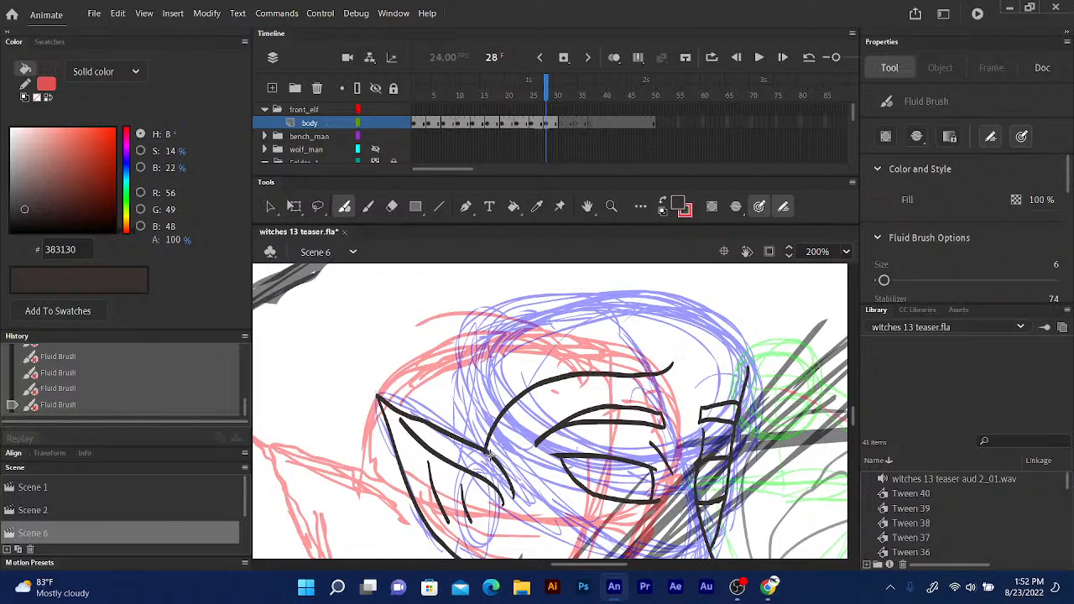
key("ctrl+z")
key("ctrl+z")
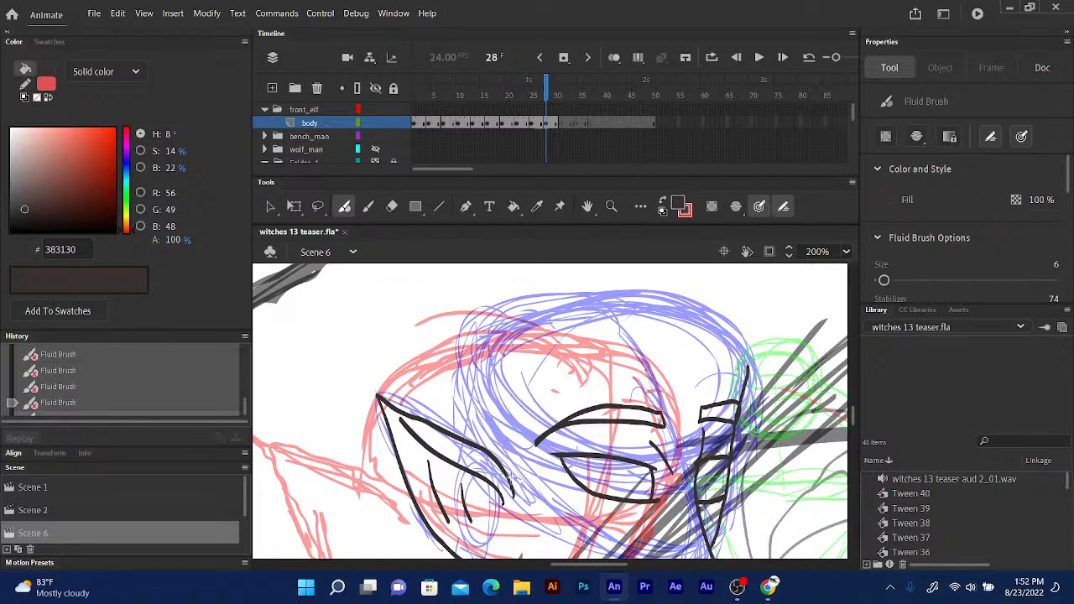
Ink the hairline from the near ear's base up across the forehead to its peak, and add short crease strokes beneath the eyes.
mouse_move(508, 483)
left_mouse_down()
mouse_move(505, 402)
mouse_move(528, 371)
mouse_move(572, 359)
mouse_move(662, 362)
left_mouse_up()
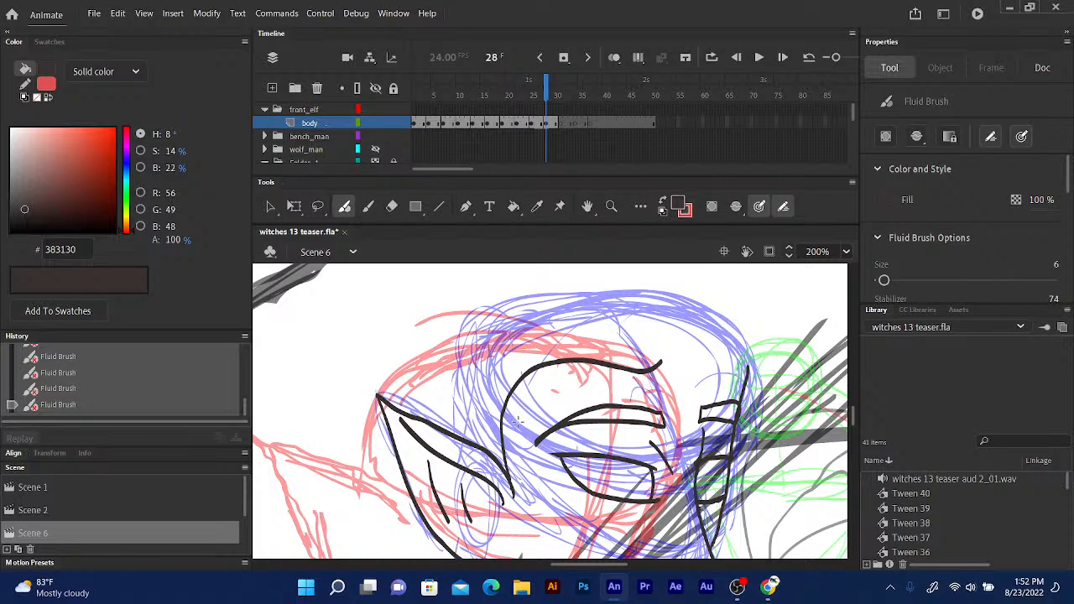
left_click_drag(635, 352, 619, 322)
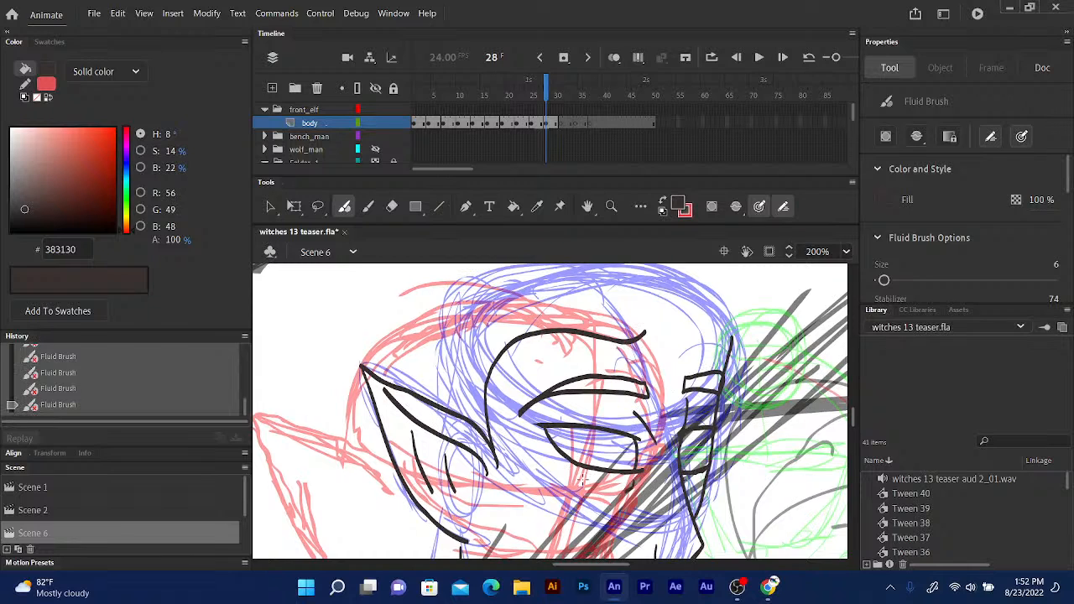
left_click_drag(555, 464, 563, 472)
left_click_drag(703, 475, 709, 470)
Compare the hairline with frame 26 and continue it on frame 28 from the forehead peak to the far head contour.
left_click_drag(637, 333, 645, 336)
left_click(538, 95)
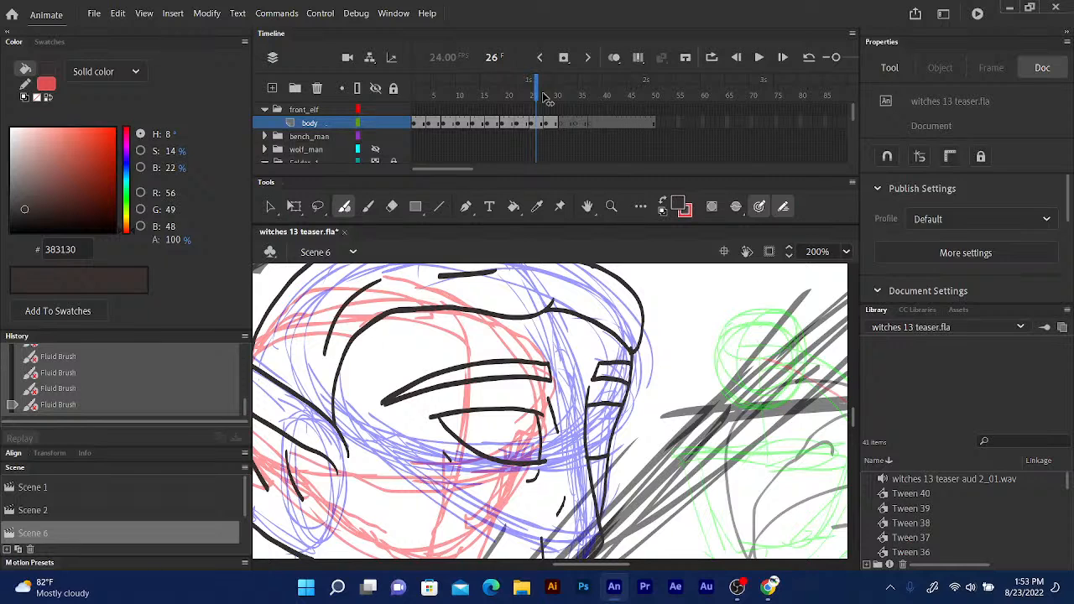
left_click(547, 95)
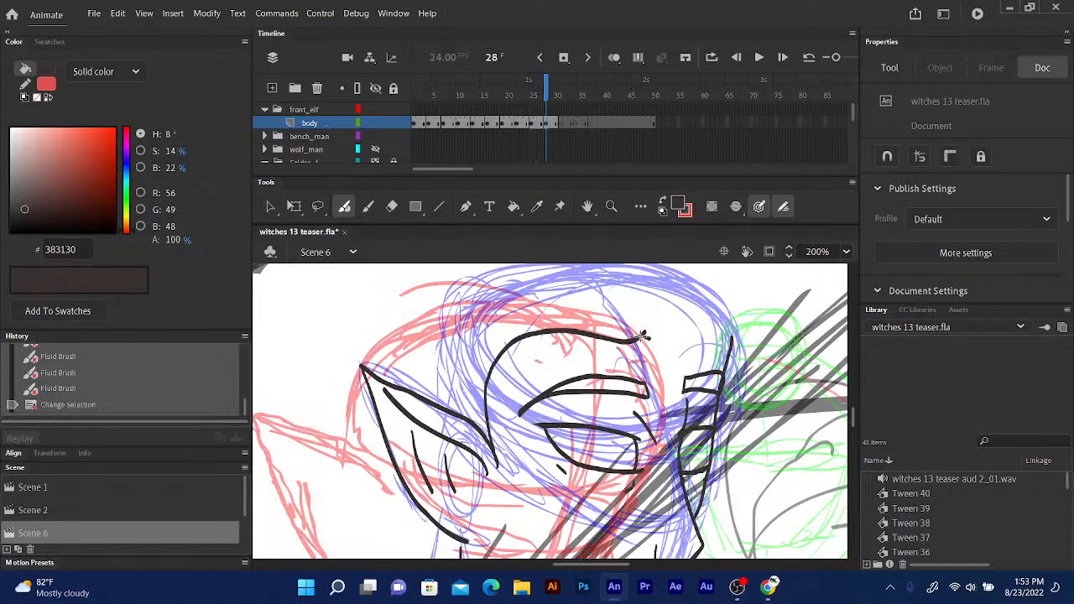
left_click_drag(643, 337, 724, 364)
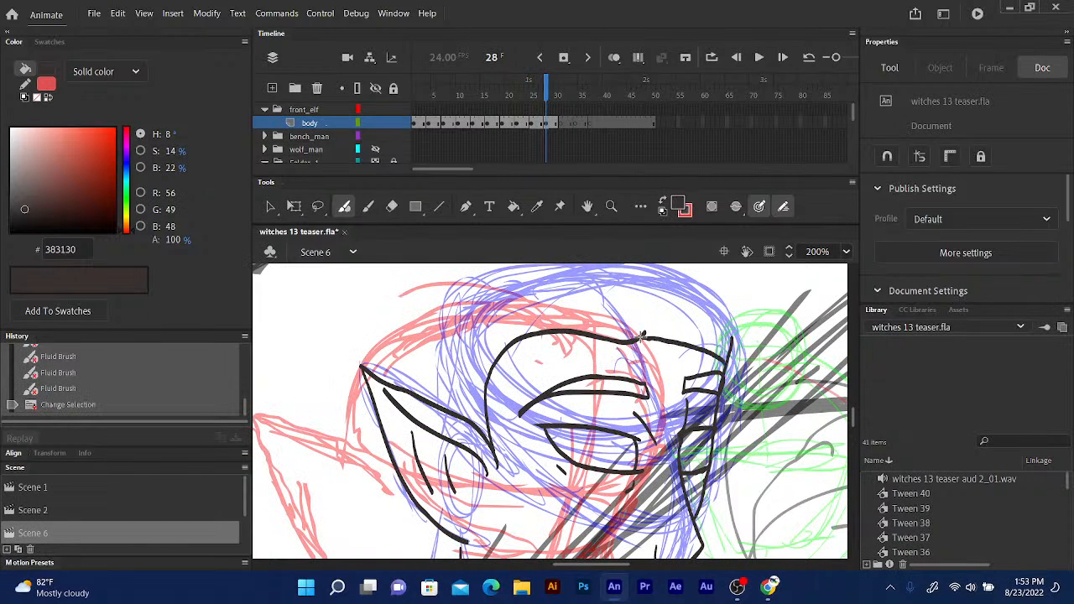
Add hair detail strokes above the hairline: a short horizontal dash near the crown and a curved stroke on the near side.
mouse_move(549, 94)
left_mouse_down()
mouse_move(539, 95)
mouse_move(550, 98)
left_mouse_up()
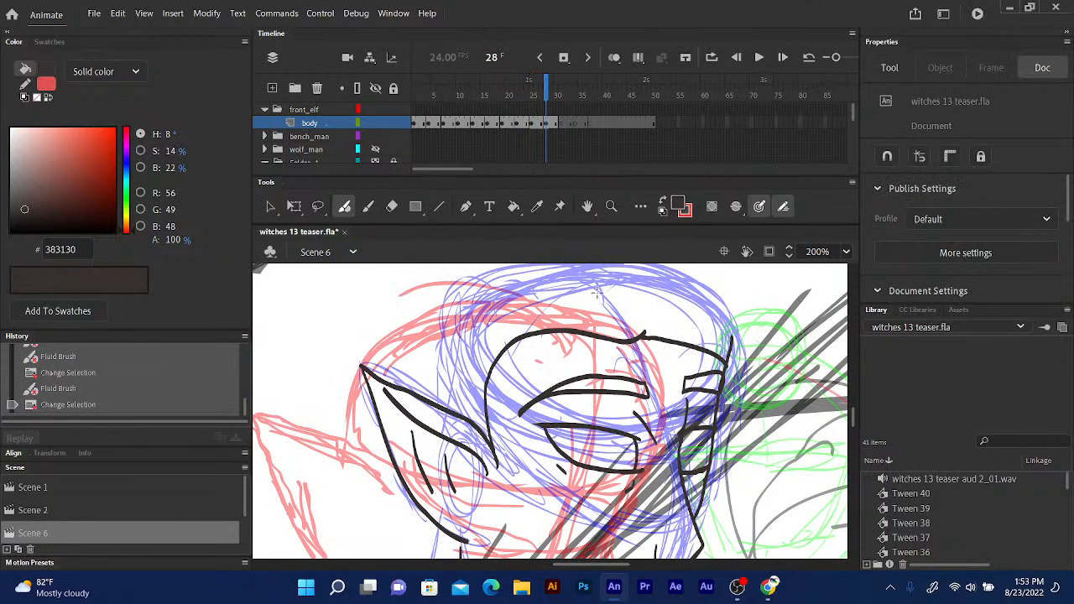
left_click_drag(600, 294, 564, 294)
left_click_drag(498, 302, 462, 359)
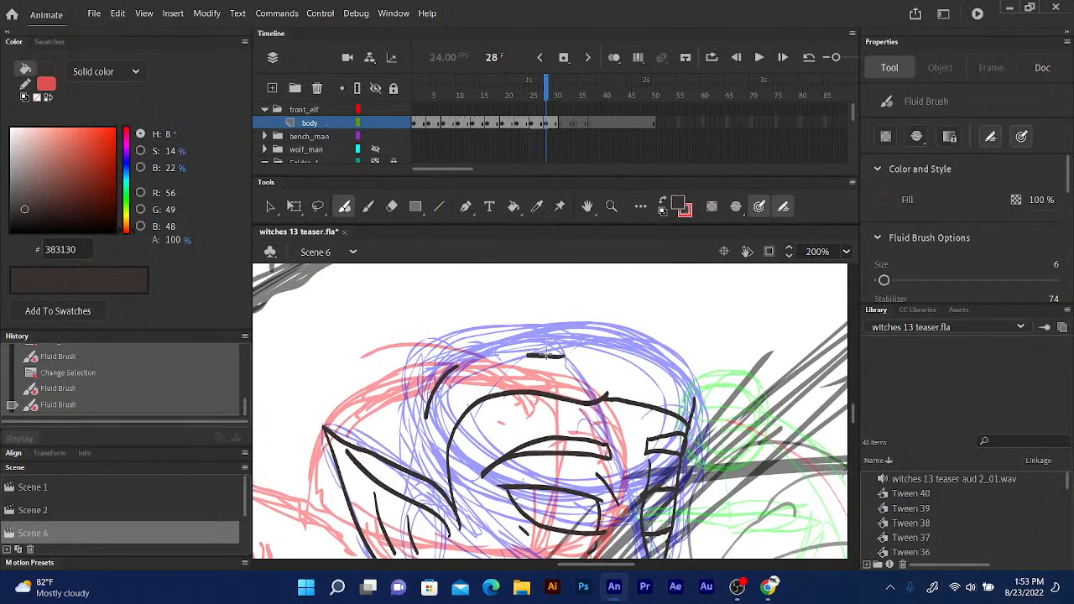
Ink the far side of the hair as a curve from near the crown down to the far end of the hairline.
left_click_drag(549, 95, 547, 92)
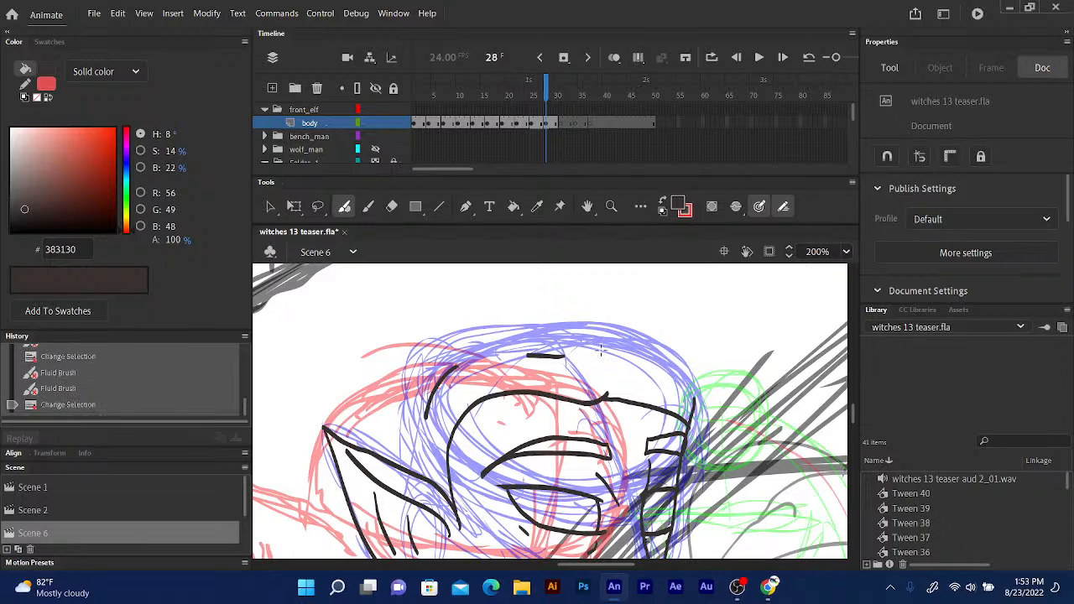
mouse_move(593, 352)
left_mouse_down()
mouse_move(650, 344)
mouse_move(700, 370)
mouse_move(708, 395)
mouse_move(690, 434)
left_mouse_up()
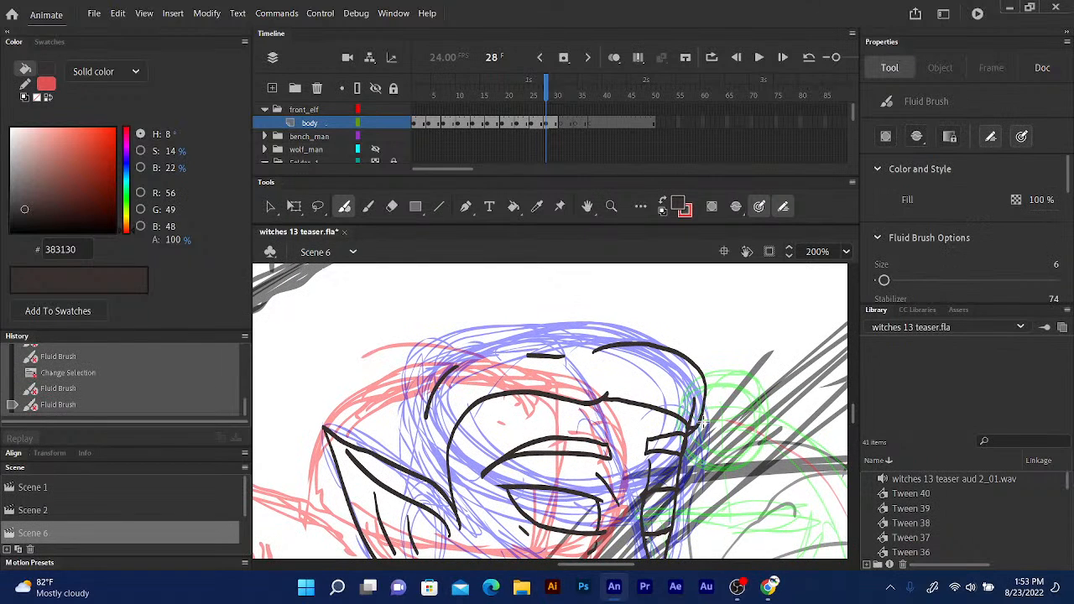
key("ctrl+z")
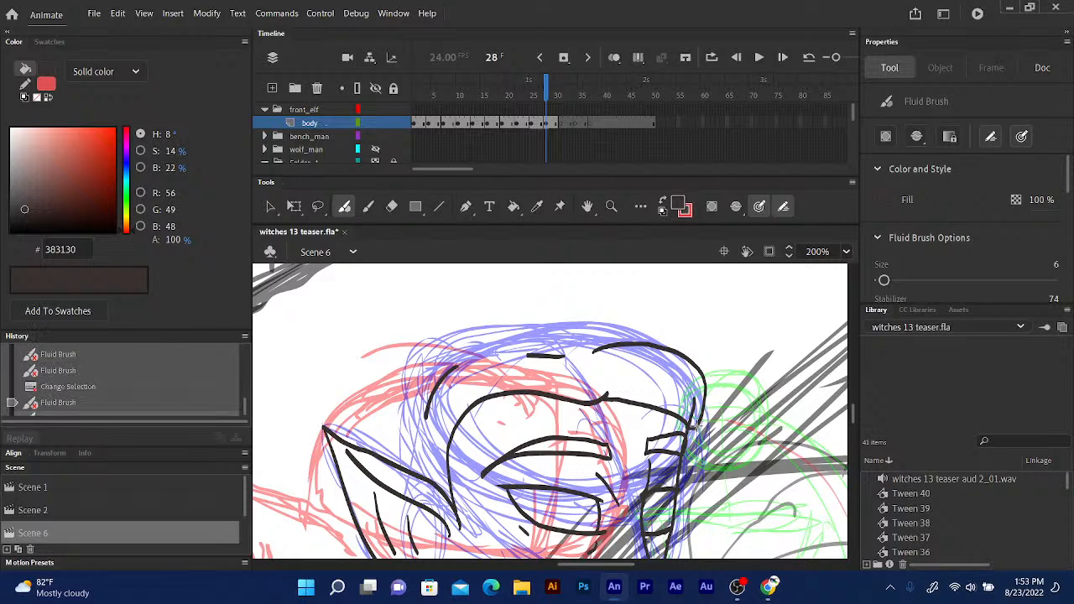
left_click_drag(696, 423, 690, 437)
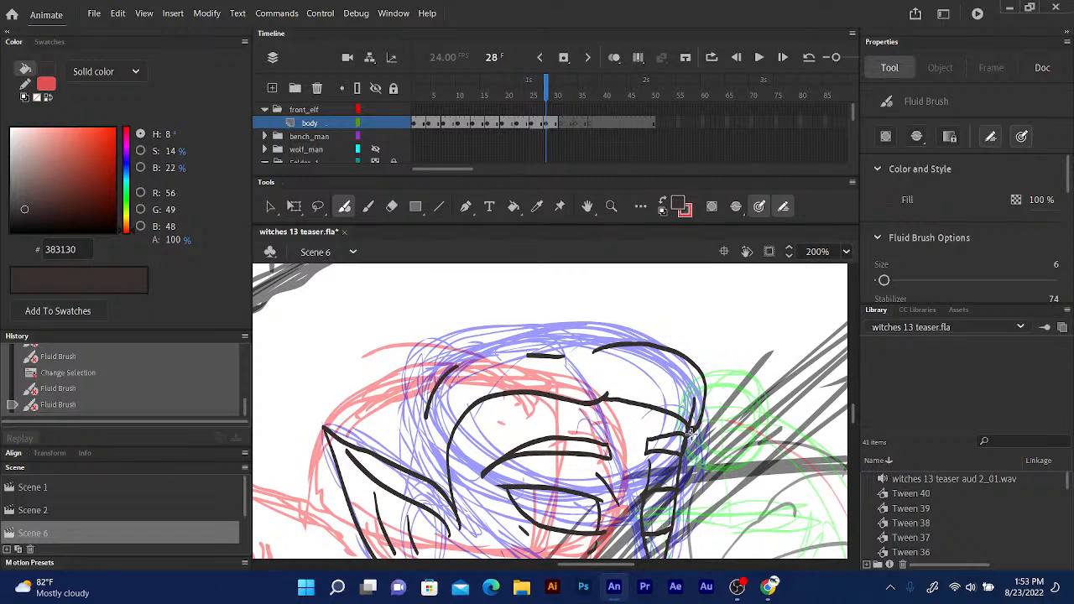
Erase the excess ink where the far hair contour meets the hairline, and re-ink the corner with the Fluid Brush.
key("e")
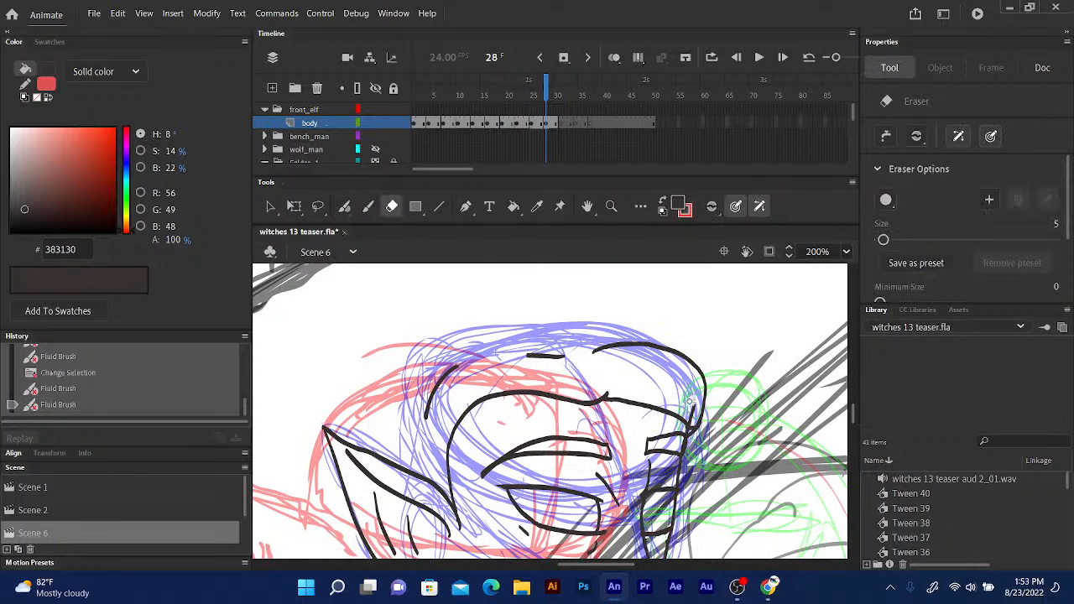
left_click_drag(689, 401, 695, 432)
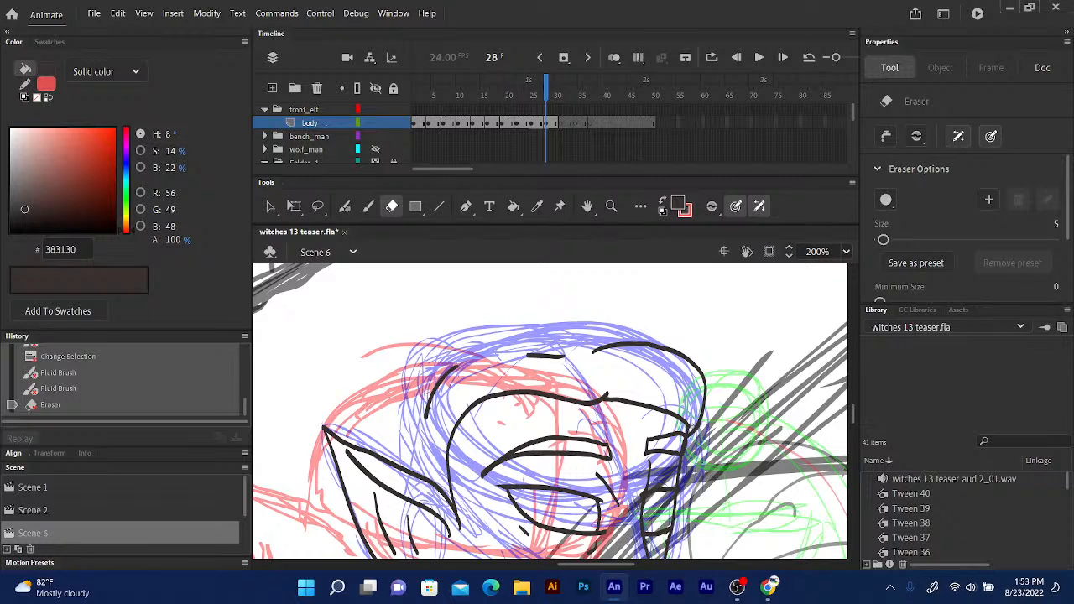
mouse_move(703, 411)
left_mouse_down()
mouse_move(690, 428)
mouse_move(695, 395)
left_mouse_up()
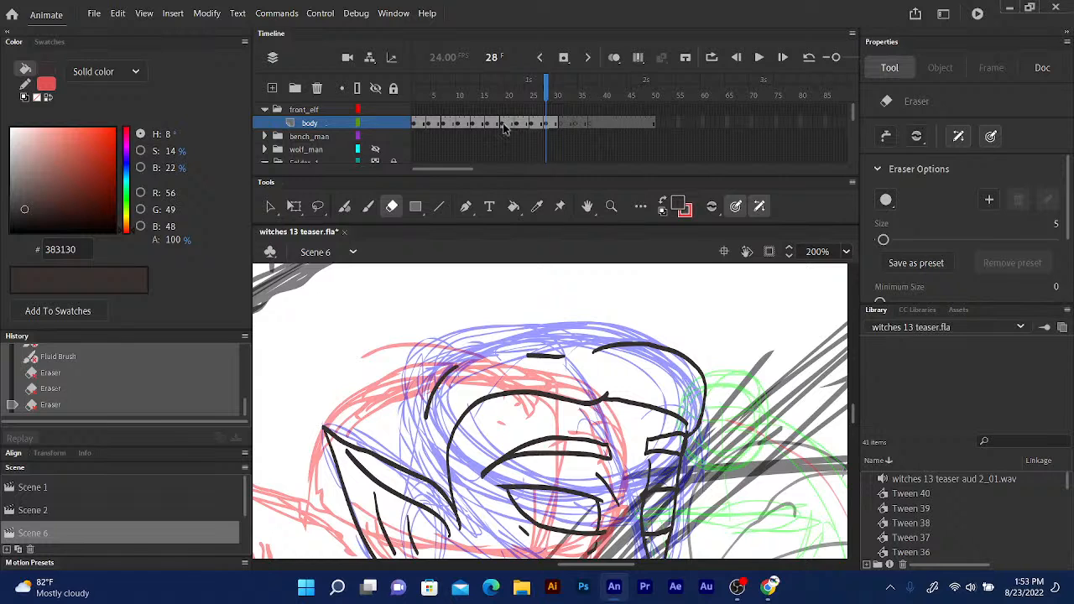
left_click(344, 207)
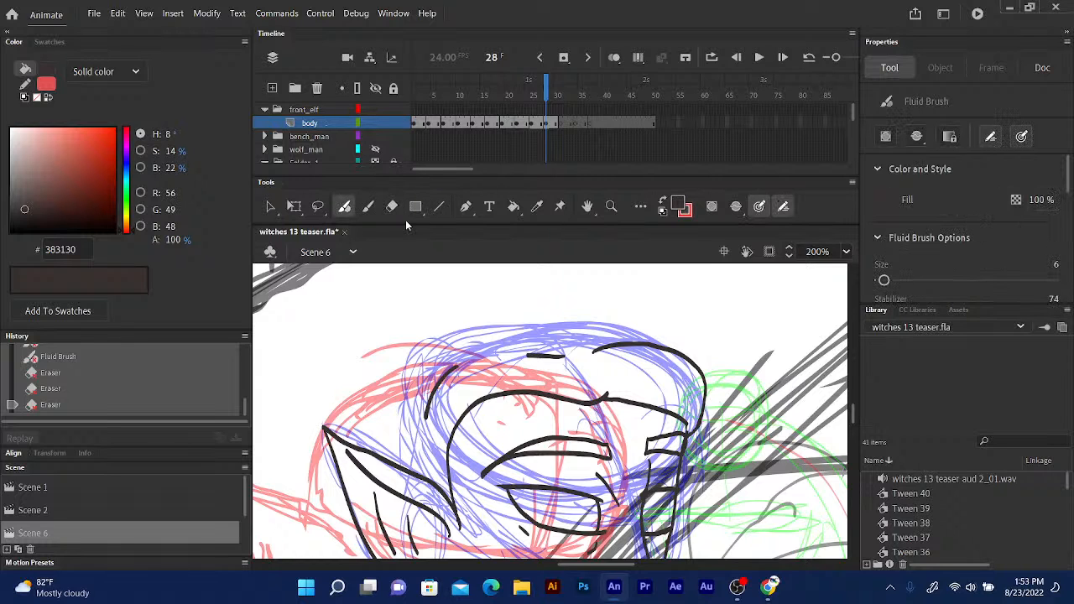
left_click_drag(676, 416, 693, 434)
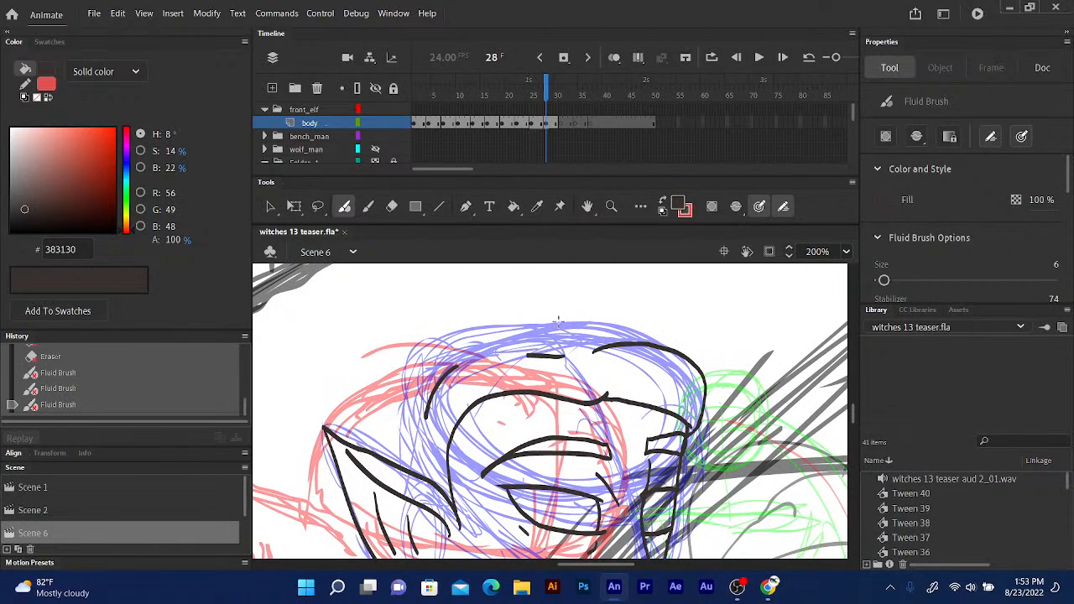
Ink the outer hair contour from the near ear up over the crown, and add the raised tuft sloping down to the far side.
left_click_drag(545, 90, 546, 92)
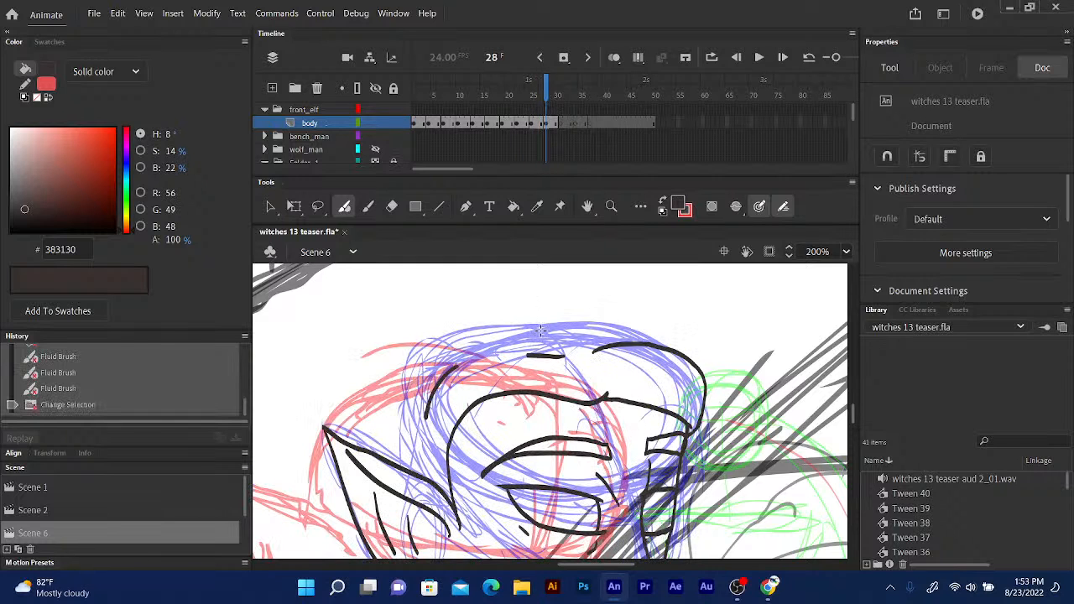
mouse_move(539, 330)
left_mouse_down()
mouse_move(458, 318)
mouse_move(401, 336)
mouse_move(377, 436)
mouse_move(539, 330)
left_mouse_up()
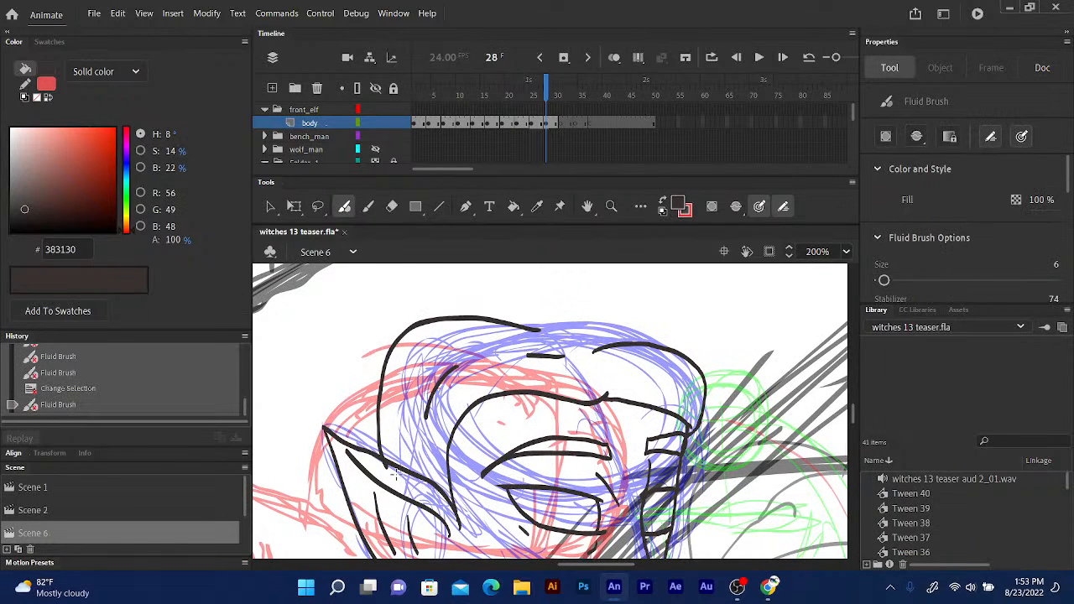
key("ctrl+z")
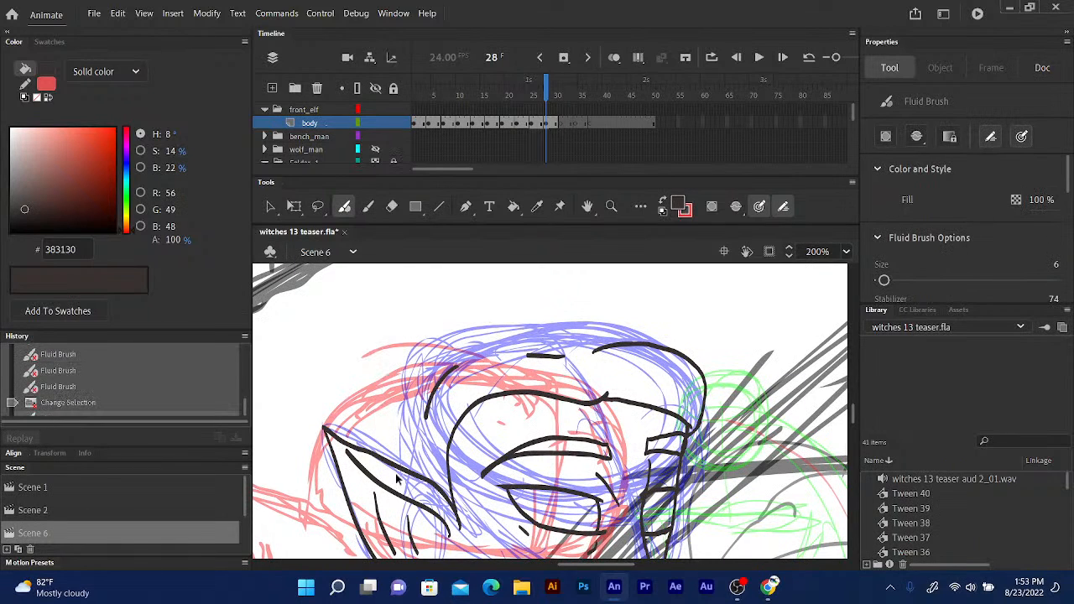
mouse_move(519, 327)
left_mouse_down()
mouse_move(545, 329)
mouse_move(430, 335)
mouse_move(391, 391)
mouse_move(384, 457)
left_mouse_up()
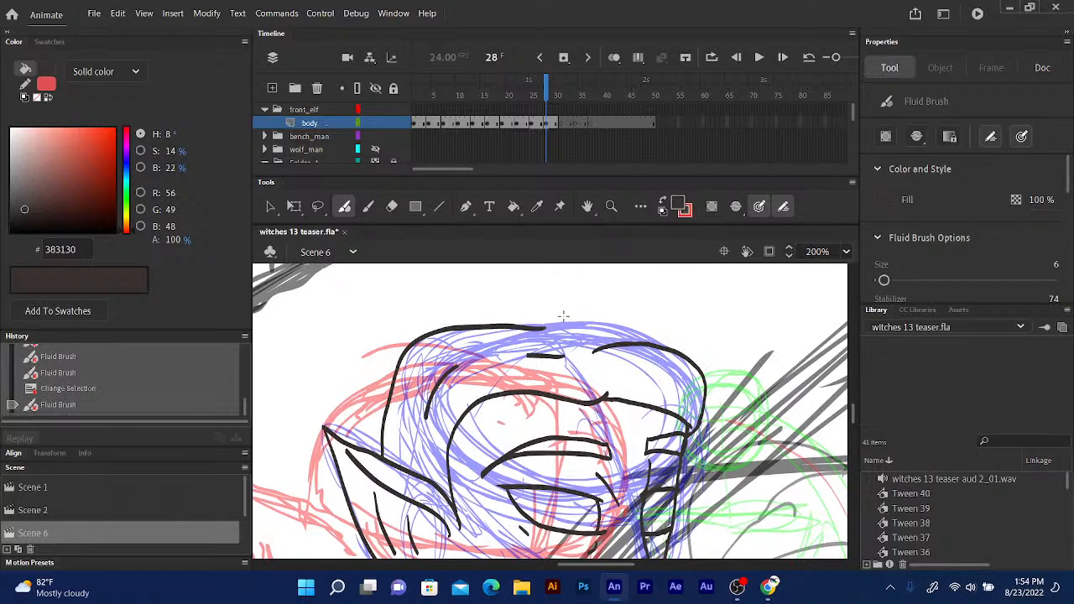
mouse_move(561, 319)
left_mouse_down()
mouse_move(629, 312)
mouse_move(677, 348)
left_mouse_up()
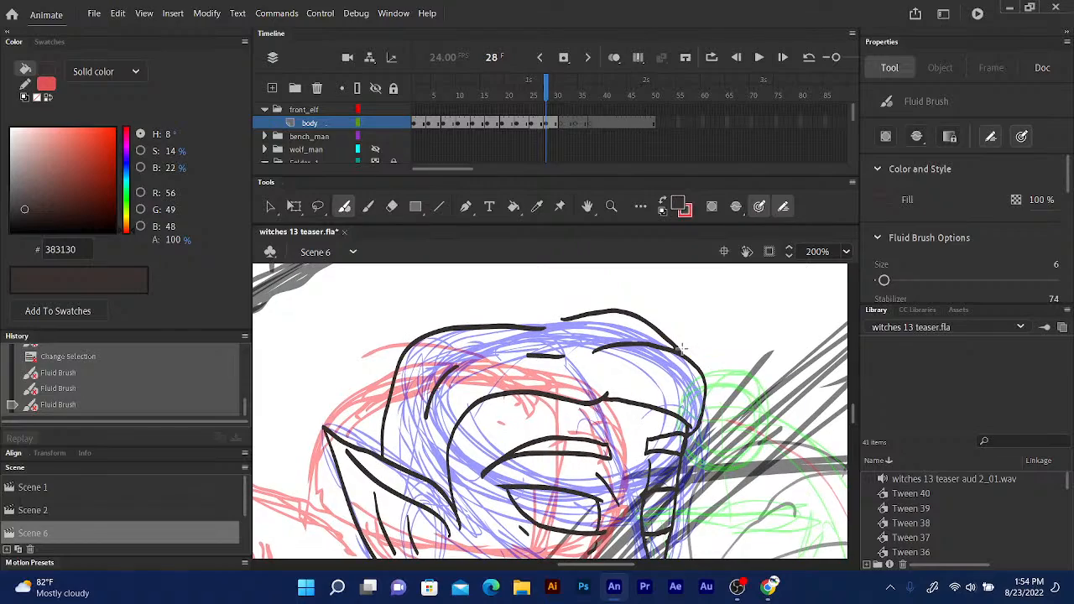
left_click_drag(604, 365, 654, 321)
mouse_move(580, 452)
left_mouse_down()
mouse_move(598, 350)
mouse_move(592, 234)
left_mouse_up()
left_click_drag(550, 372, 611, 207)
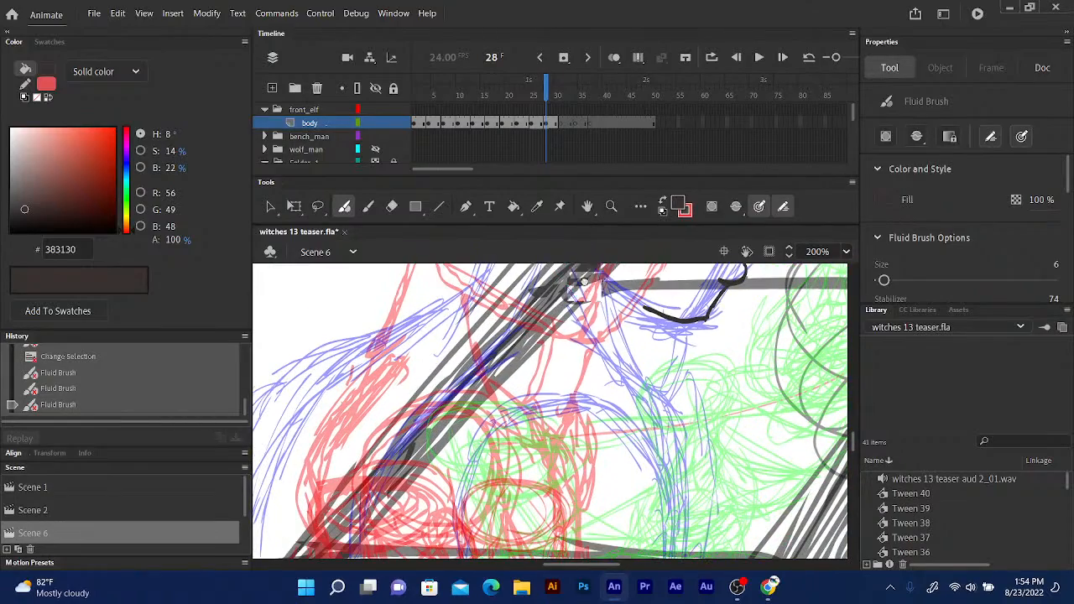
left_click_drag(586, 303, 575, 165)
mouse_move(566, 374)
left_mouse_down()
mouse_move(577, 330)
mouse_move(575, 231)
mouse_move(582, 309)
left_mouse_up()
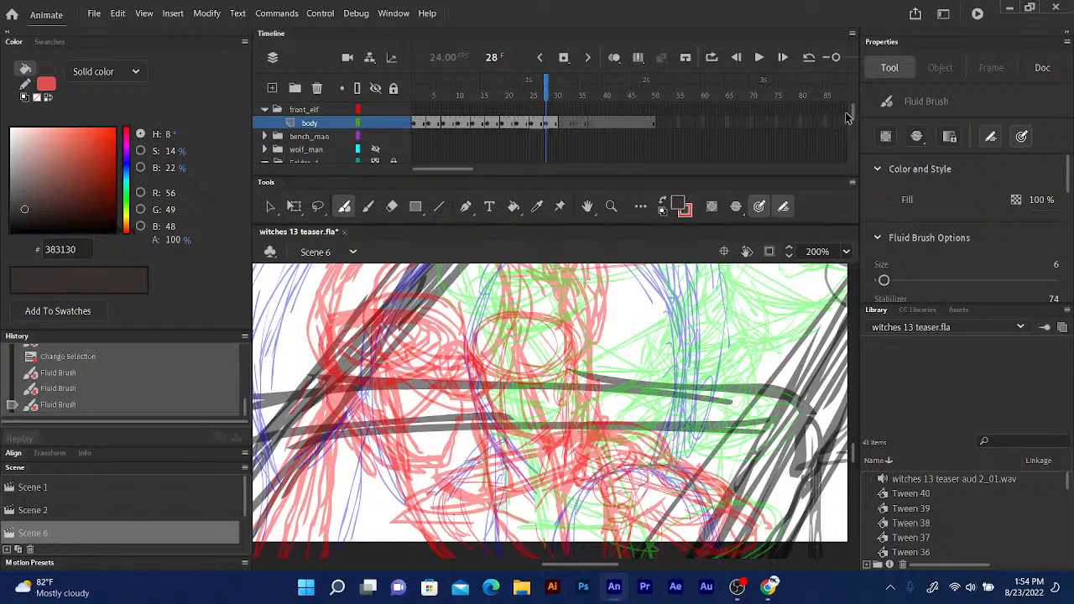
Toggle the visibility of Layer_6, Layer_20 and Layer_8 in Folder_1 to check which sketch each one holds.
scroll(853, 120, "down", 2)
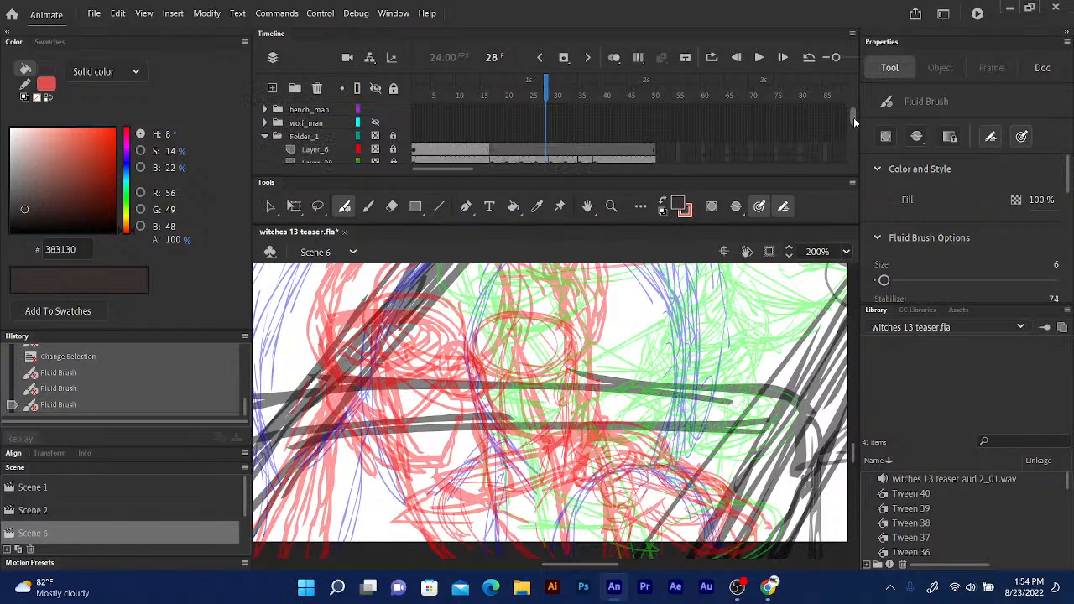
left_click(375, 149)
left_click(376, 151)
left_click(375, 162)
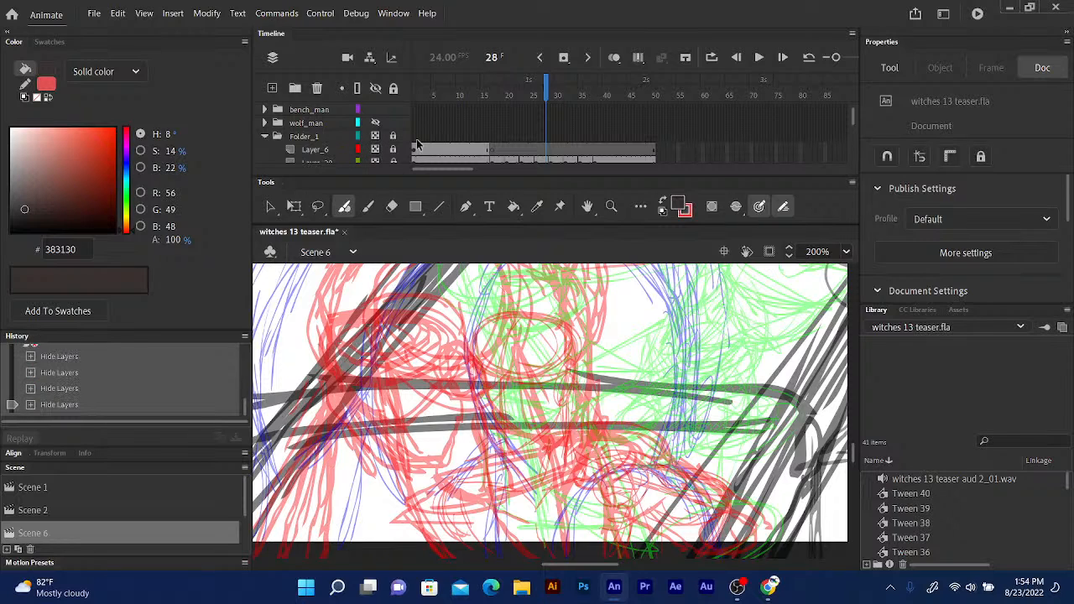
scroll(852, 133, "down", 3)
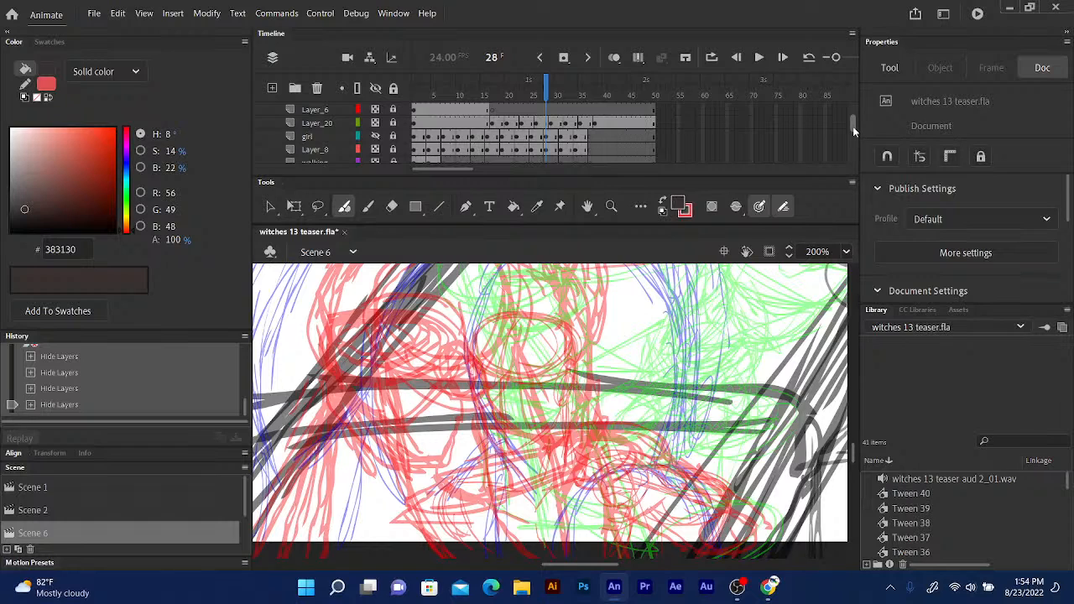
left_click(375, 151)
Hide Layer_9 and the layer directly beneath it to clear overlapping red sketches from the stage.
scroll(850, 127, "down", 3)
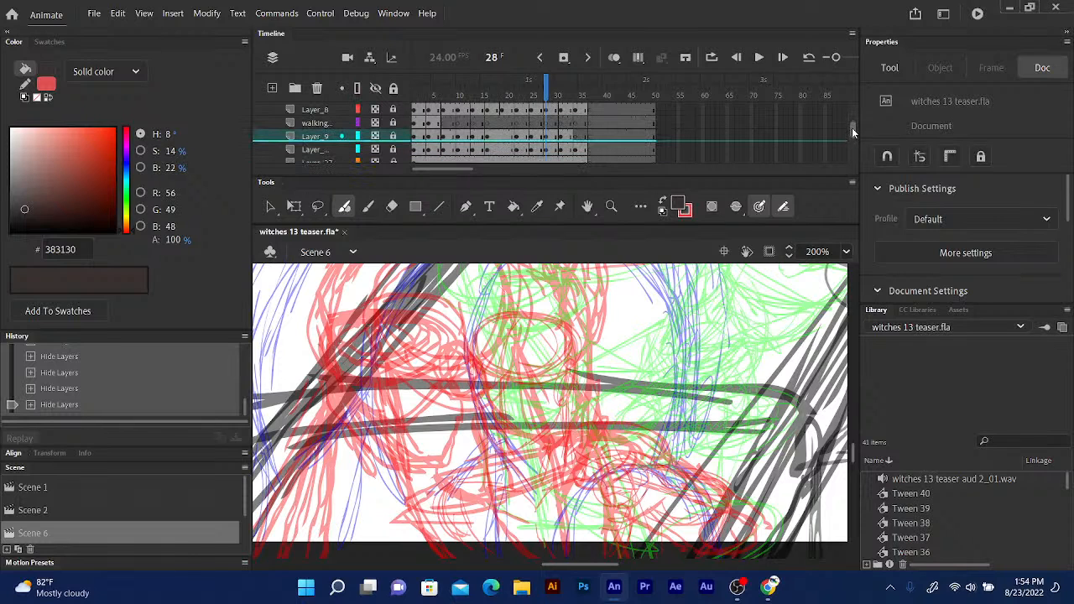
left_click(375, 138)
left_click(375, 137)
left_click(375, 137)
left_click(342, 150)
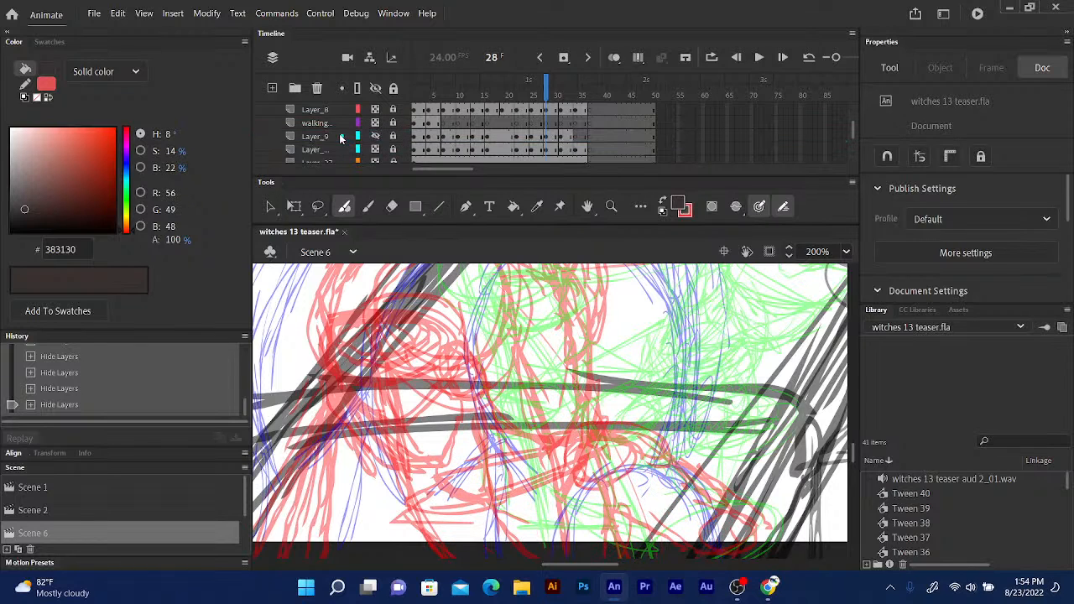
left_click(375, 150)
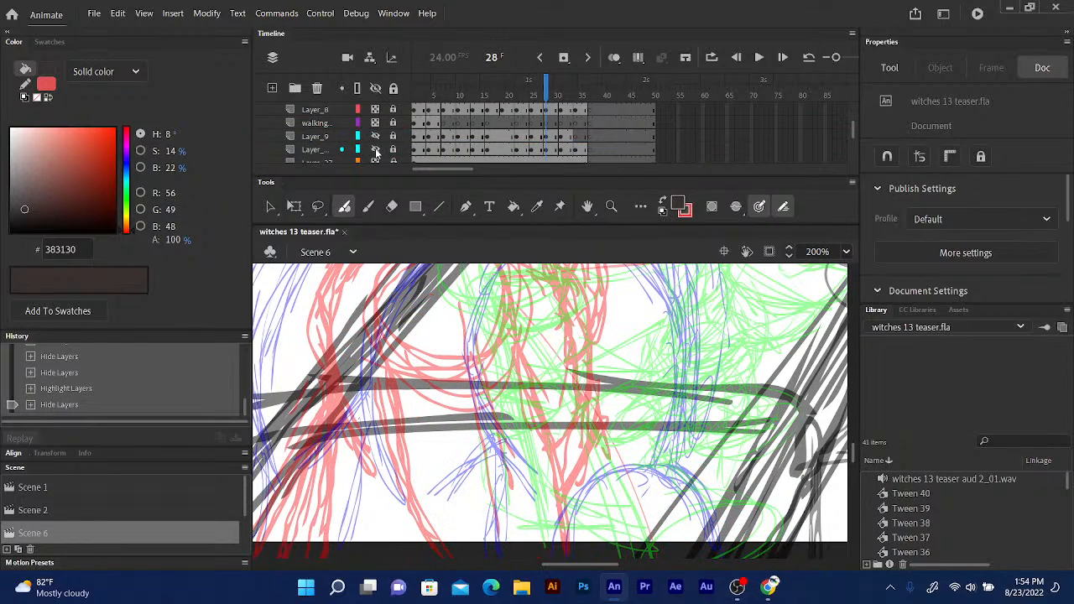
Toggle the visibility of Layer_11 and Layer_12 to check which parts of the elf sketch they hold.
left_click_drag(852, 134, 854, 151)
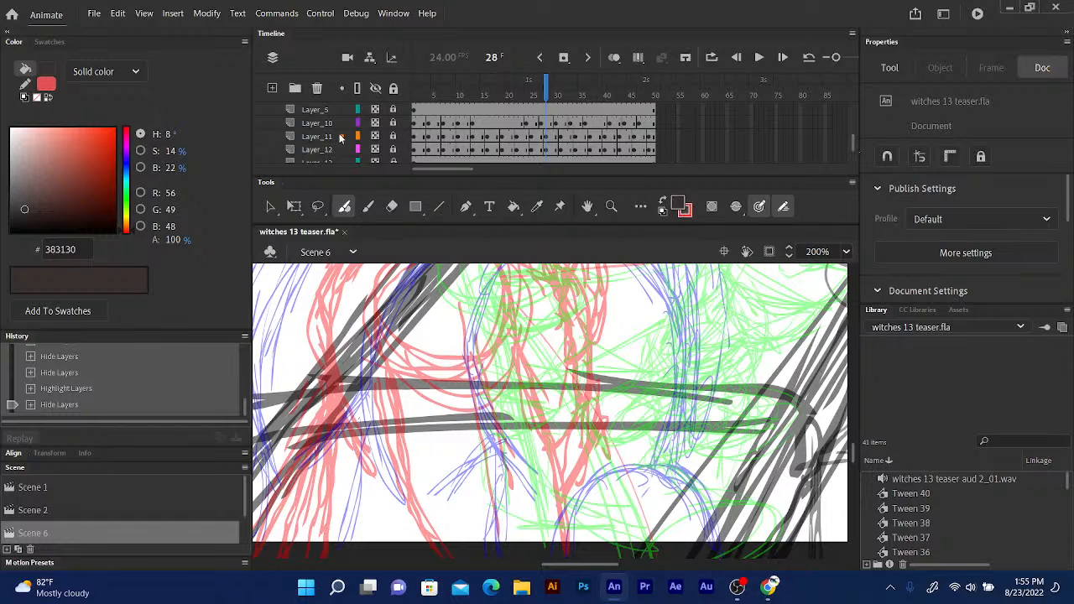
left_click(375, 136)
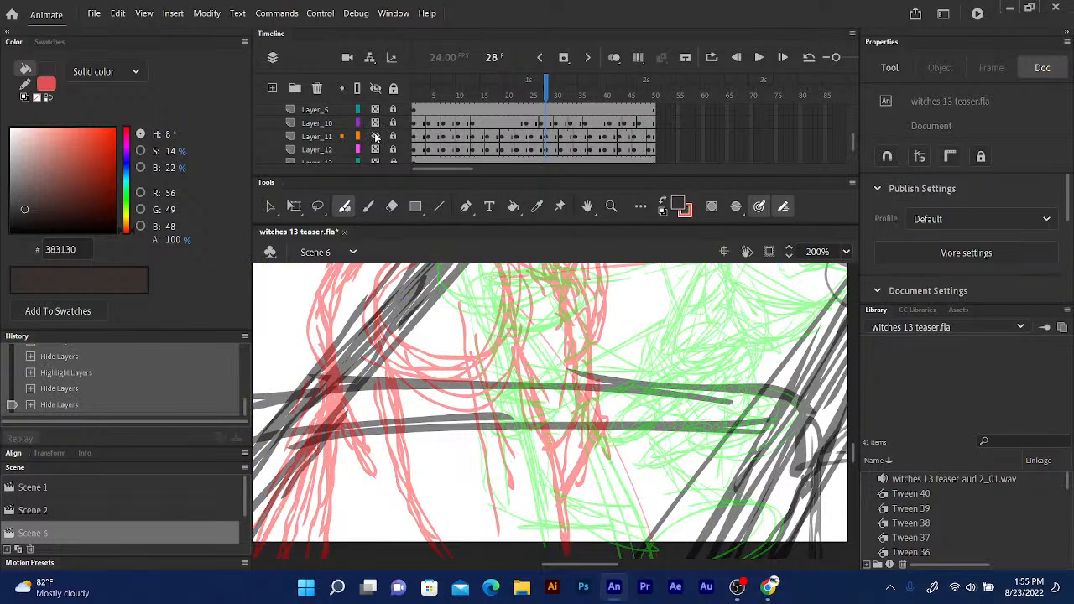
left_click(375, 136)
left_click(342, 137)
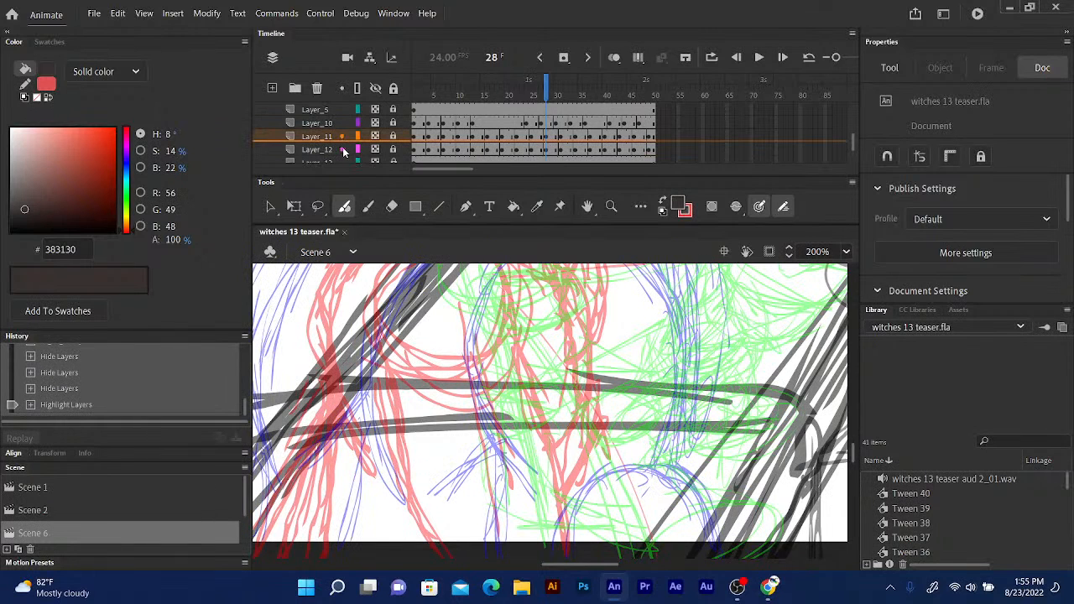
left_click(375, 150)
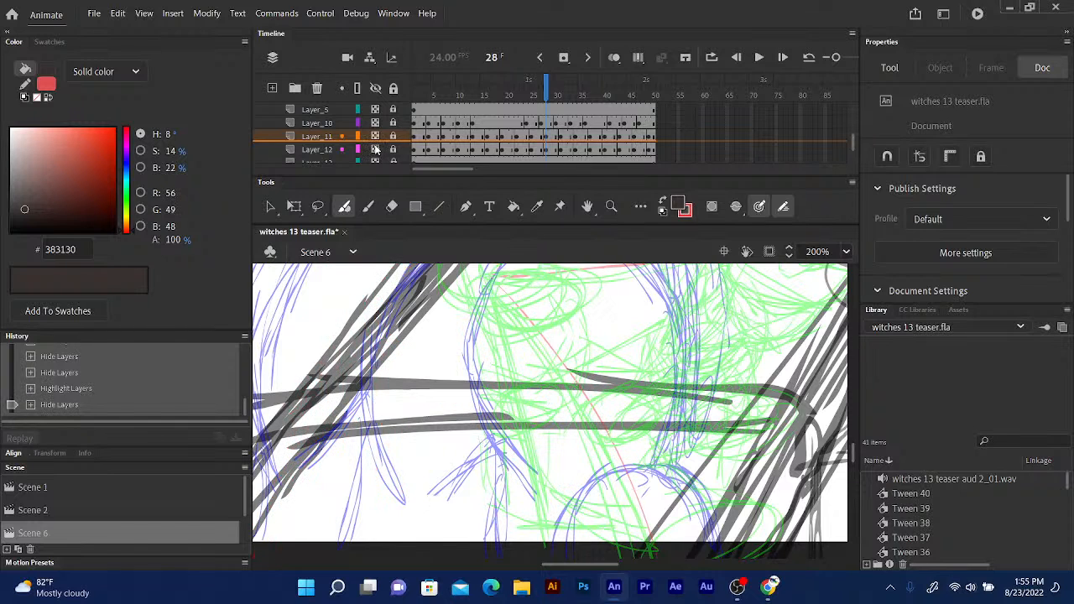
left_click(375, 150)
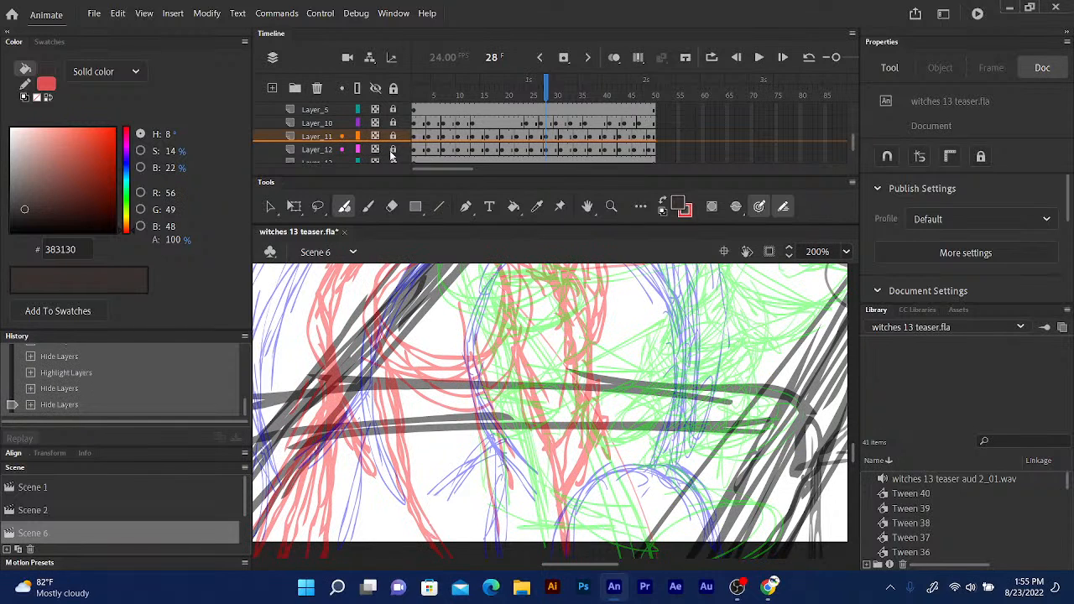
Check Layer_5 by toggling its visibility, and hide Layer_27 to remove the green sketch behind the elf.
scroll(446, 339, "up", 4)
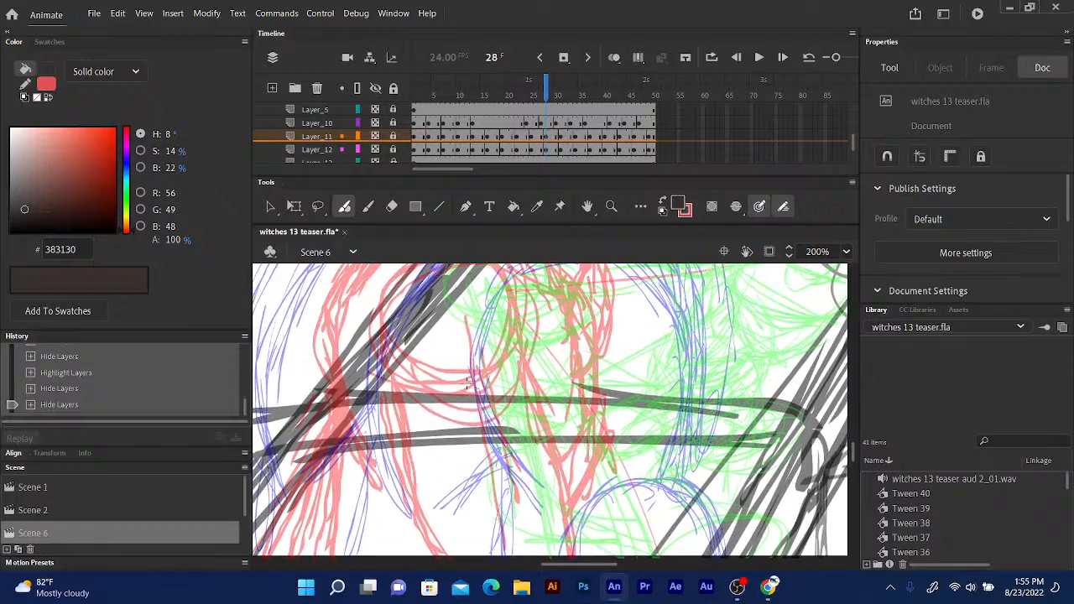
scroll(475, 456, "up", 10)
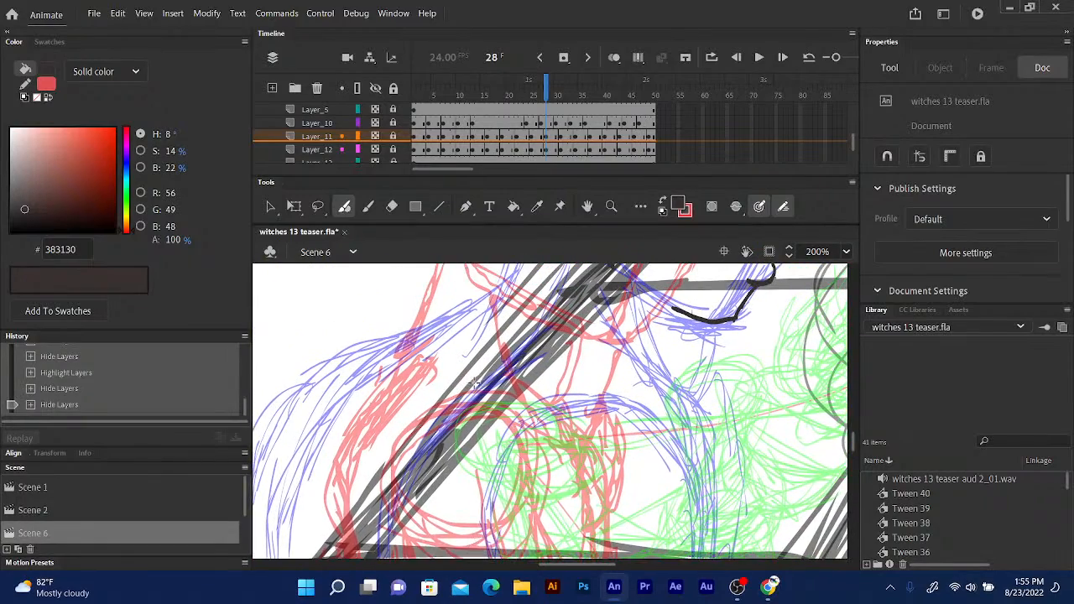
scroll(472, 487, "up", 1)
scroll(470, 497, "down", 6)
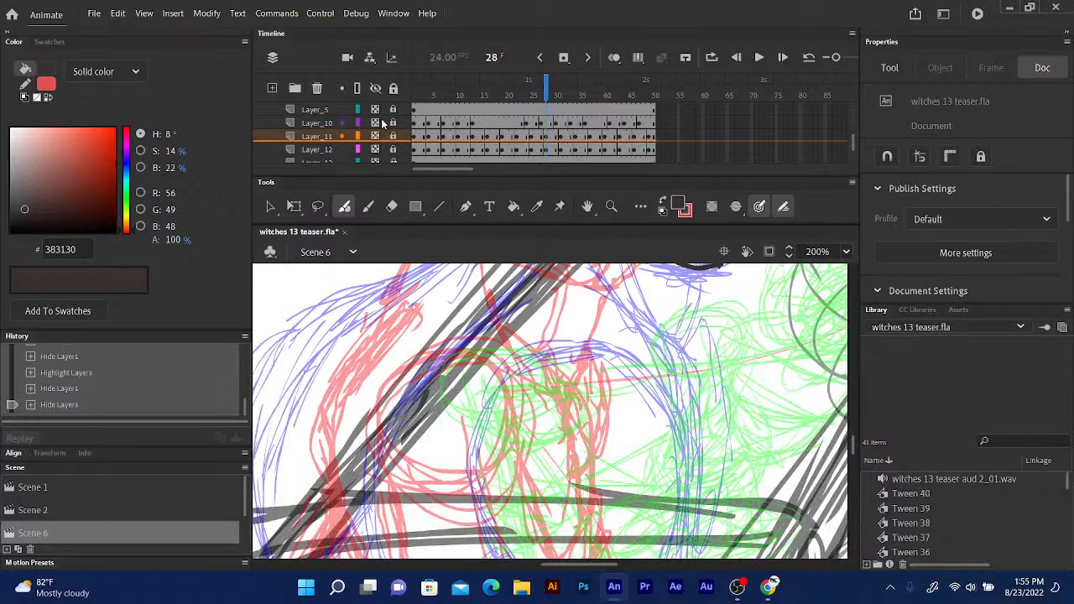
left_click_drag(851, 142, 853, 139)
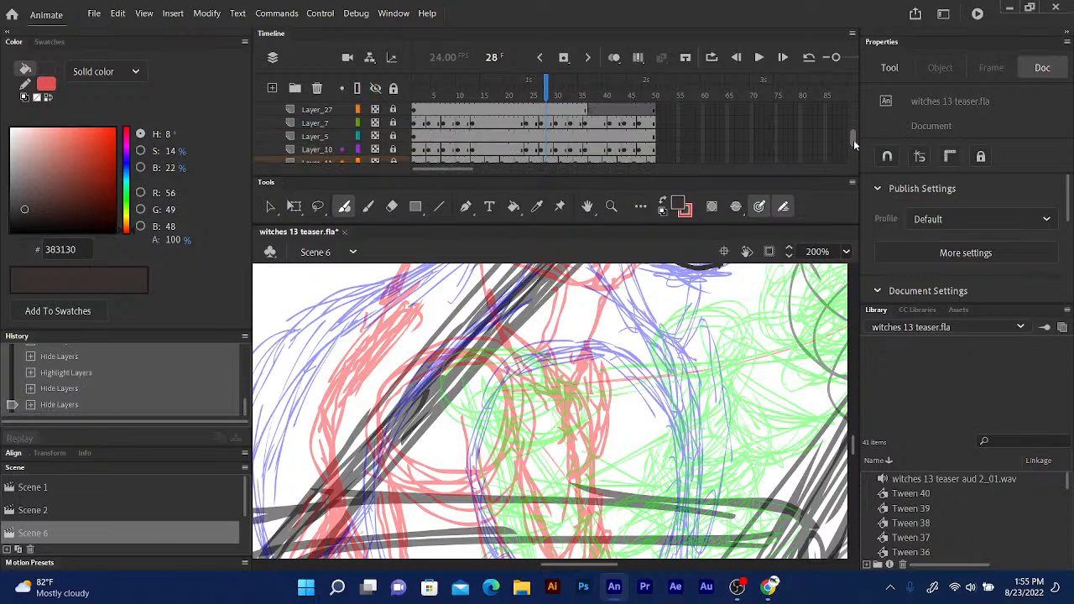
left_click(375, 136)
left_click(375, 137)
left_click(375, 110)
left_click(375, 110)
left_click(375, 110)
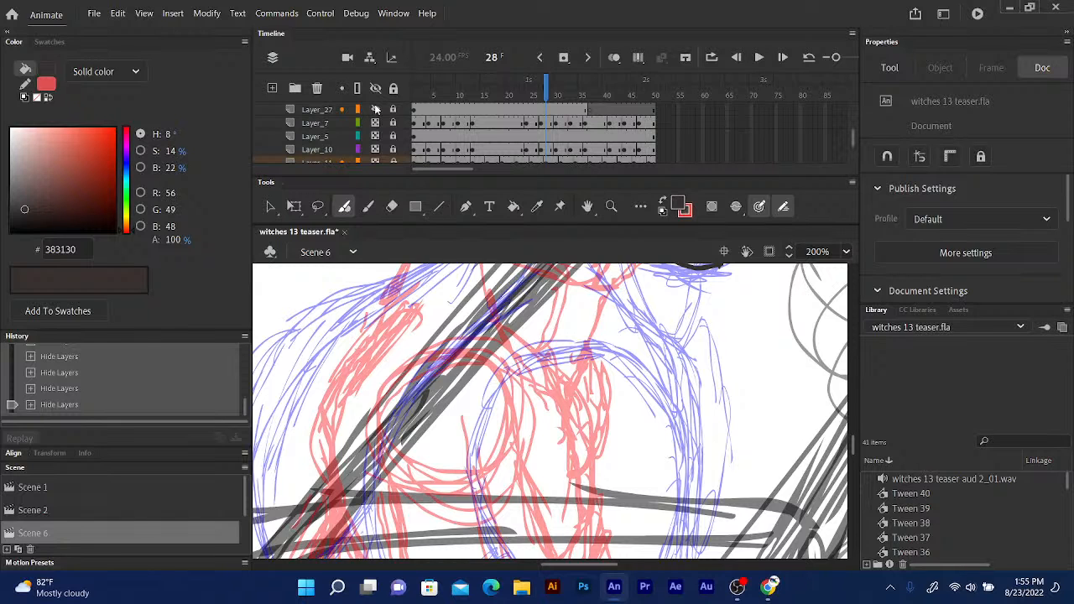
Check Layer_7 by toggling its visibility, and hide Layer_8 to remove the red background figure's sketch.
key("ctrl+minus")
key("ctrl+minus")
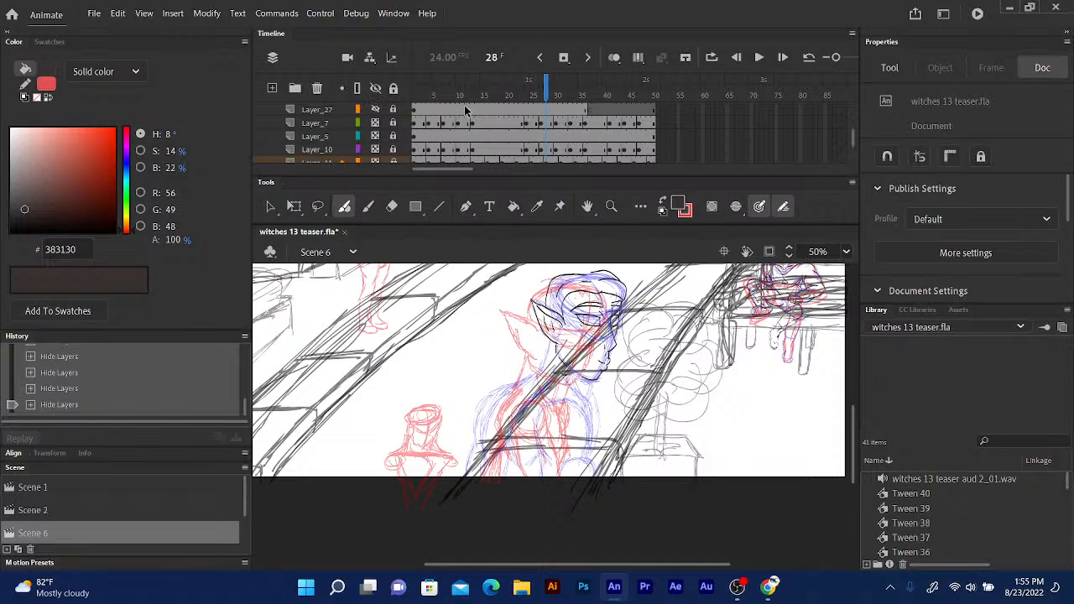
scroll(849, 139, "up", 1)
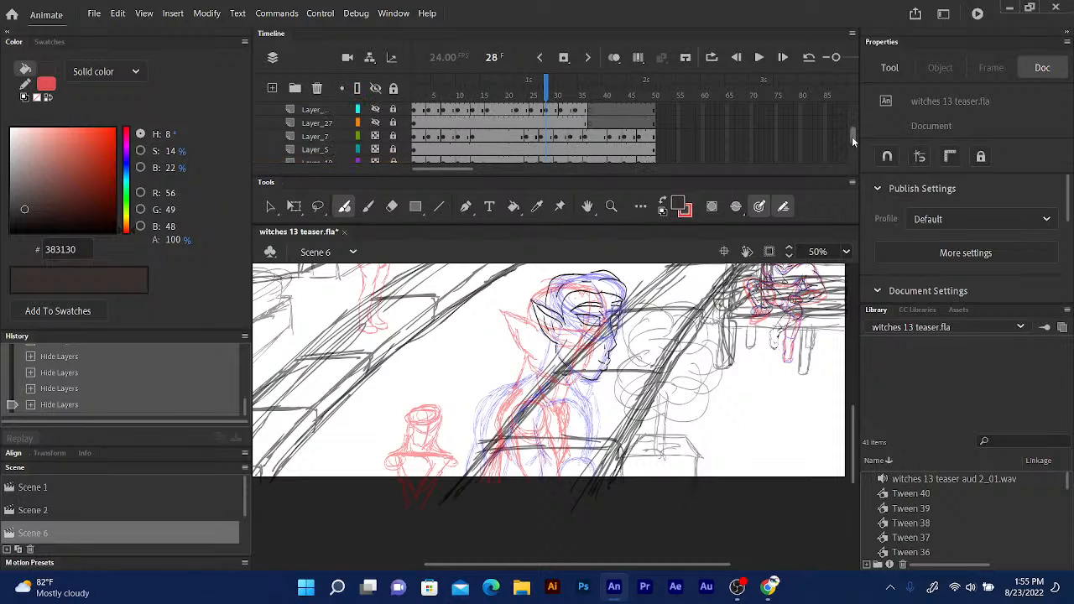
left_click(375, 136)
left_click(374, 136)
left_click_drag(851, 136, 853, 128)
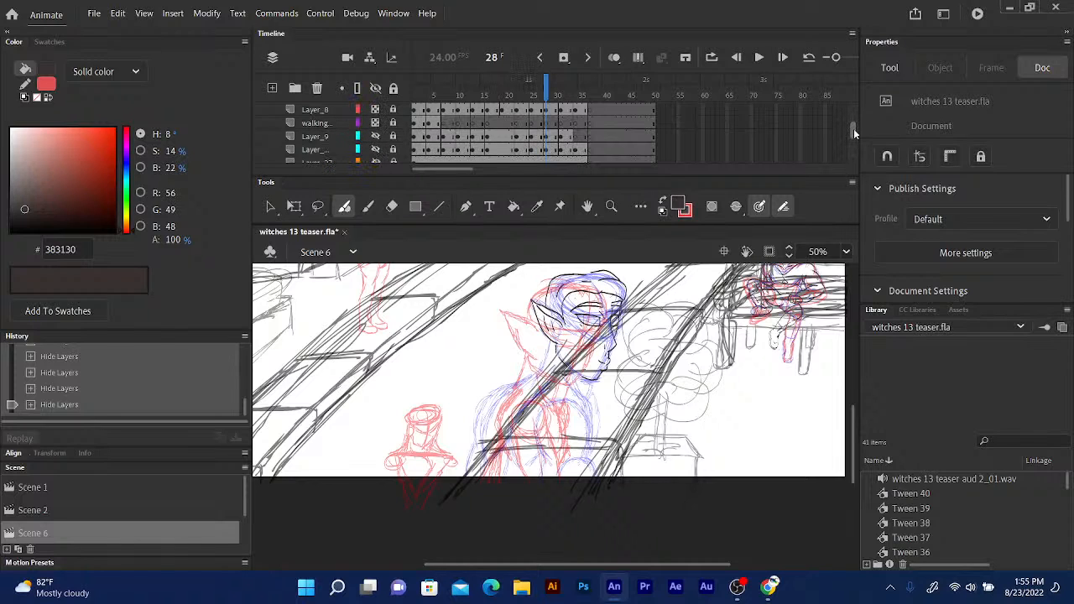
left_click(375, 110)
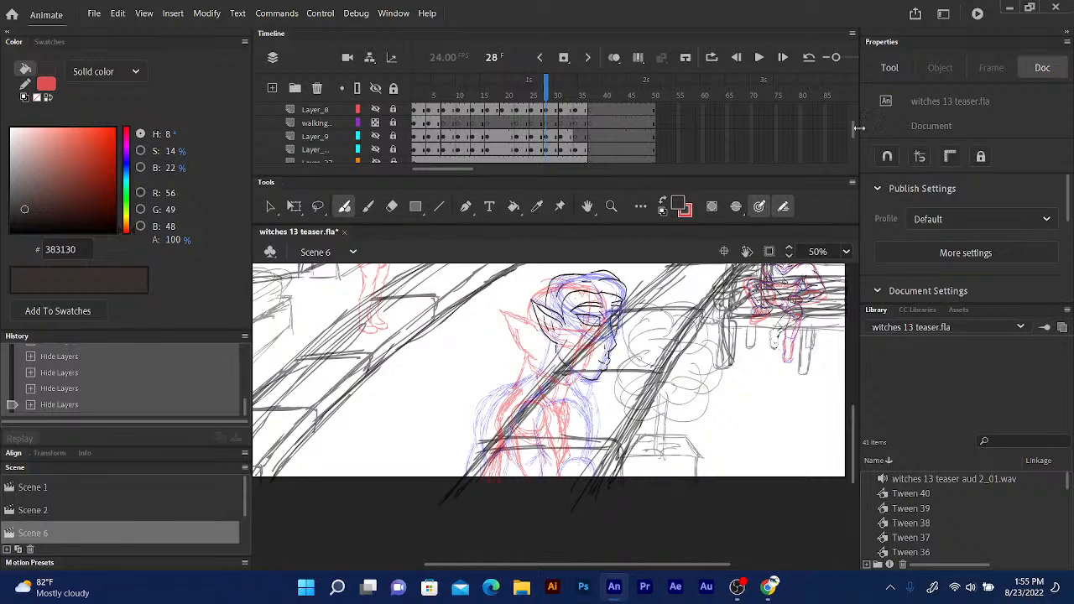
Return to the body layer and compare the elf's torso on frame 28 with the inked torso on frame 26.
scroll(852, 133, "up", 1)
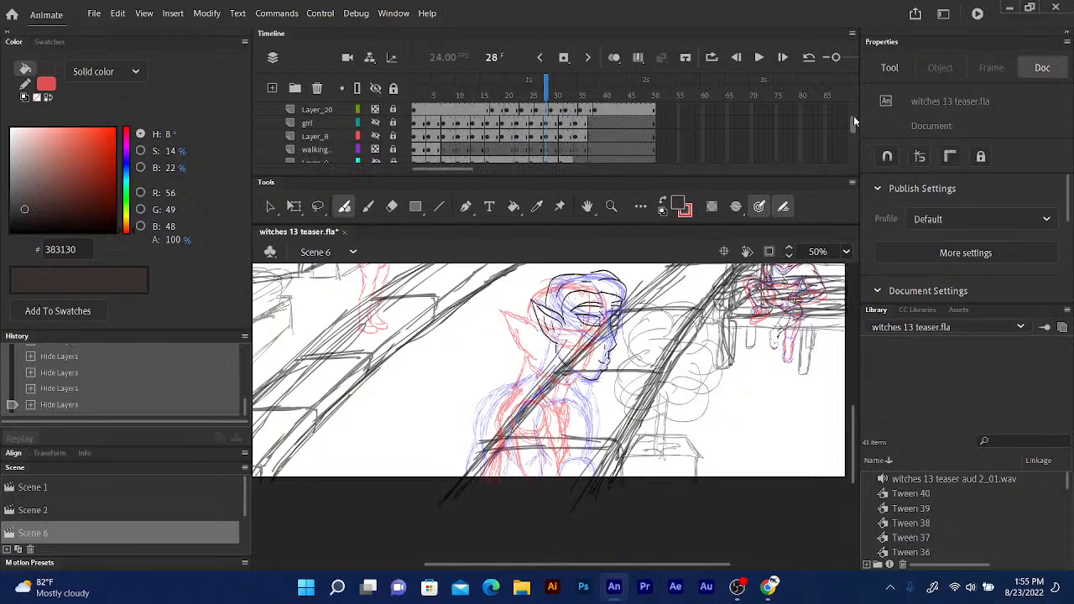
scroll(853, 128, "up", 2)
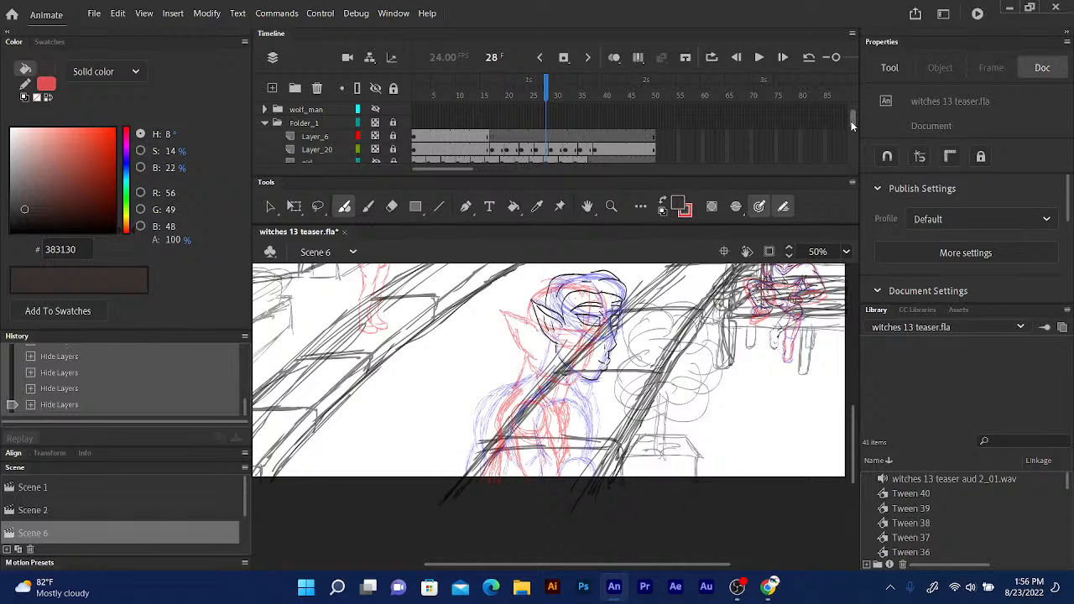
left_click_drag(851, 121, 853, 108)
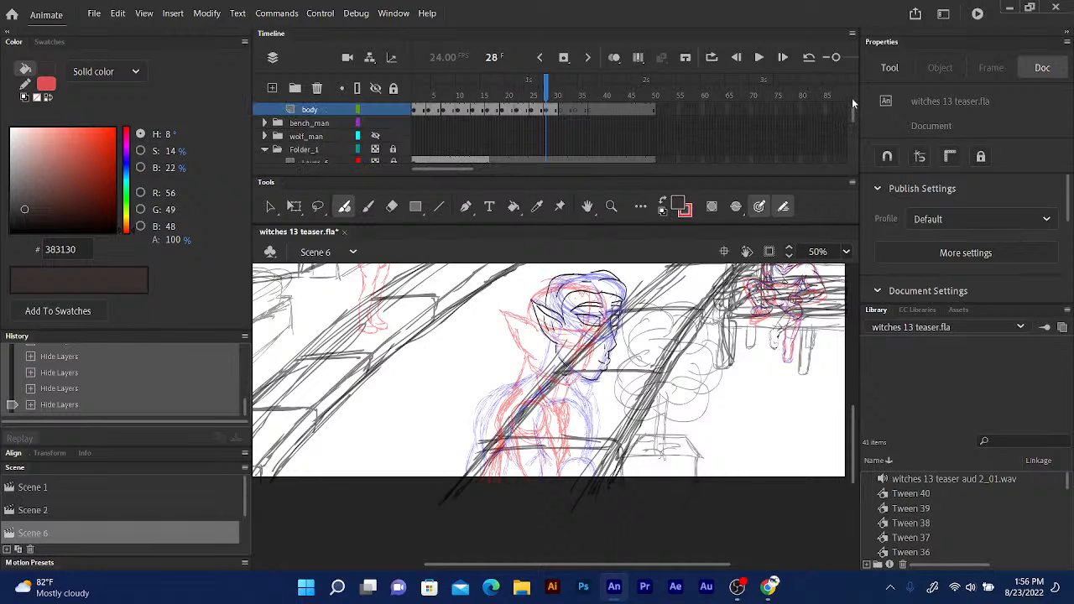
left_click_drag(850, 114, 850, 99)
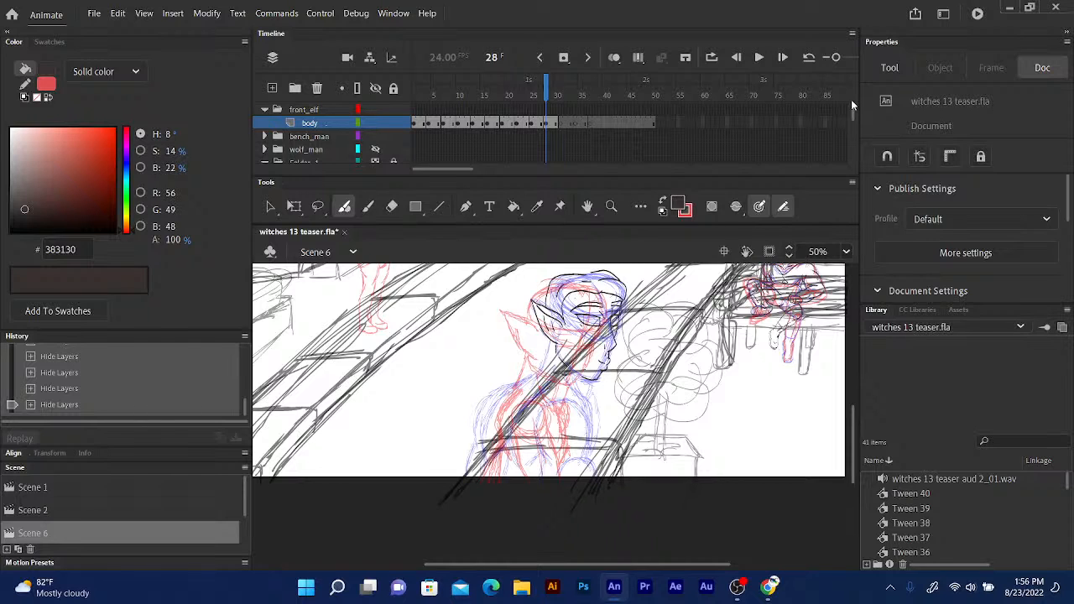
key("ctrl+equal")
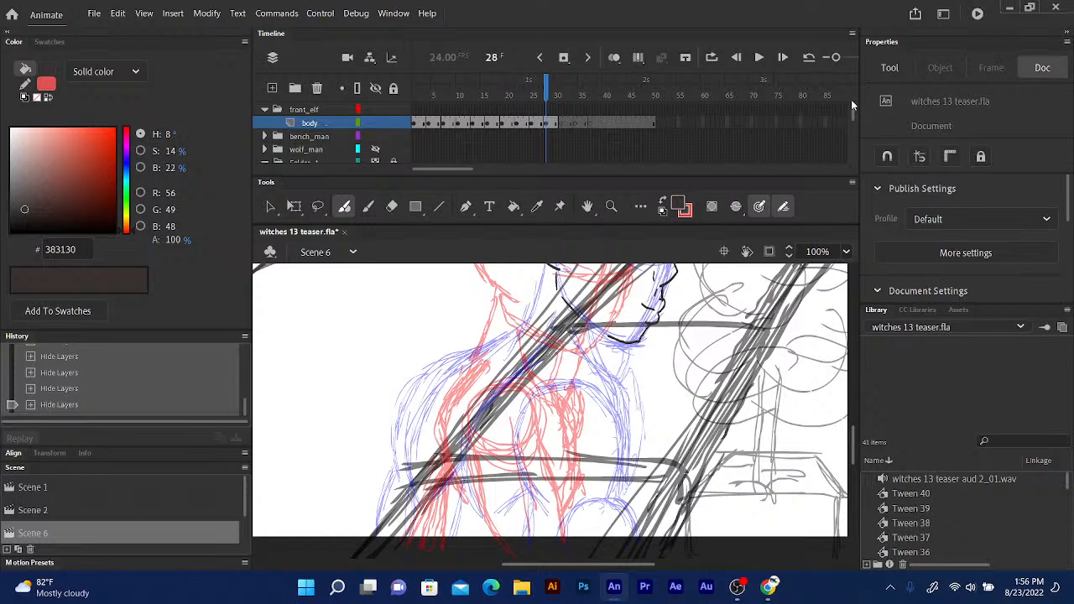
mouse_move(589, 282)
left_mouse_down()
mouse_move(601, 233)
mouse_move(593, 187)
mouse_move(599, 238)
mouse_move(605, 172)
mouse_move(613, 244)
left_mouse_up()
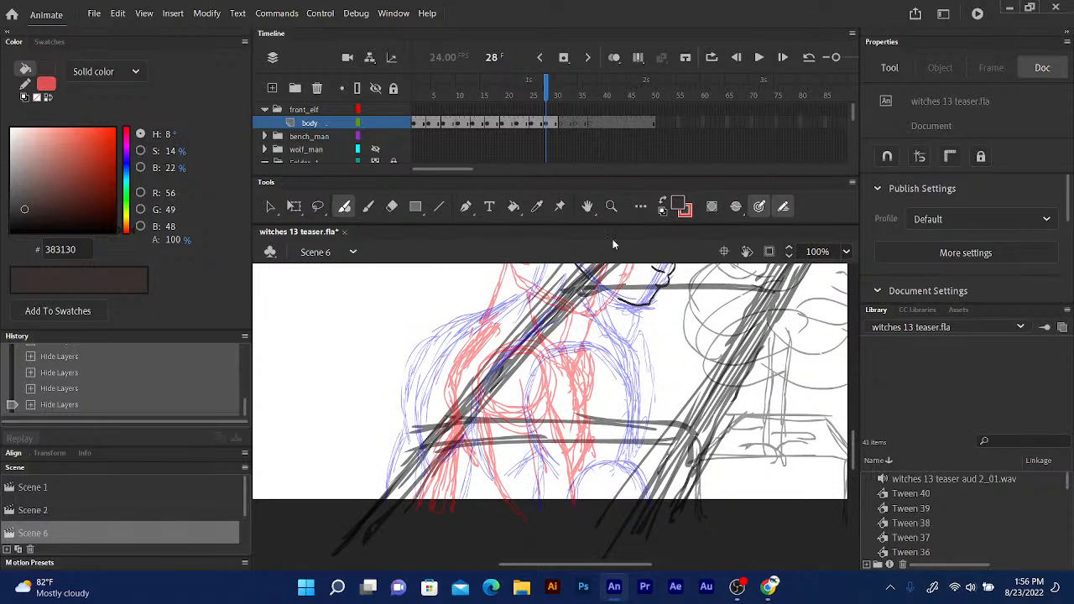
key("ctrl+=")
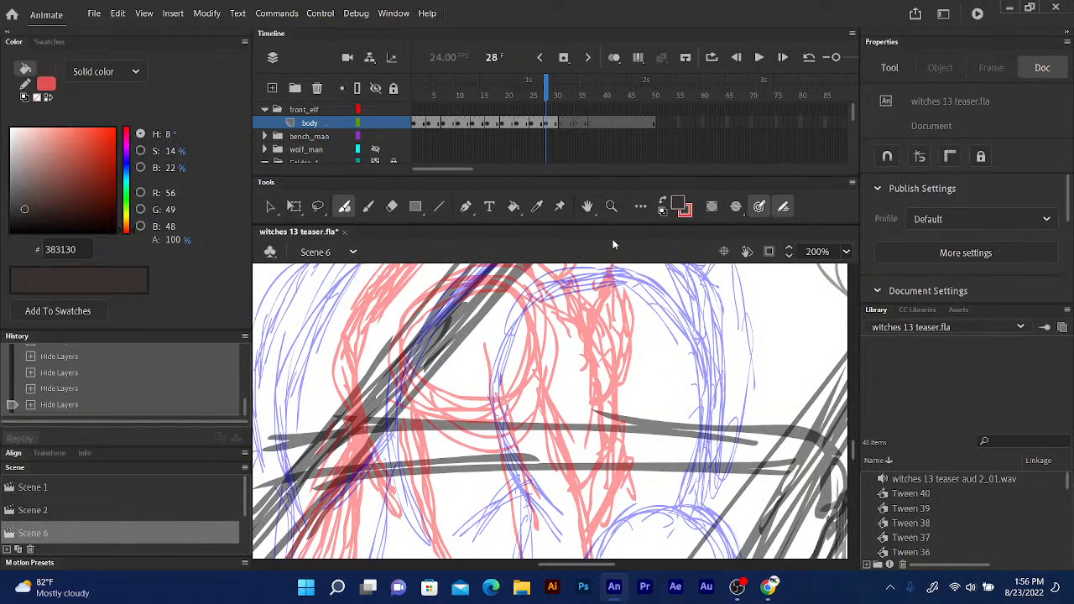
mouse_move(493, 348)
left_mouse_down()
mouse_move(495, 369)
mouse_move(445, 379)
mouse_move(426, 351)
left_mouse_up()
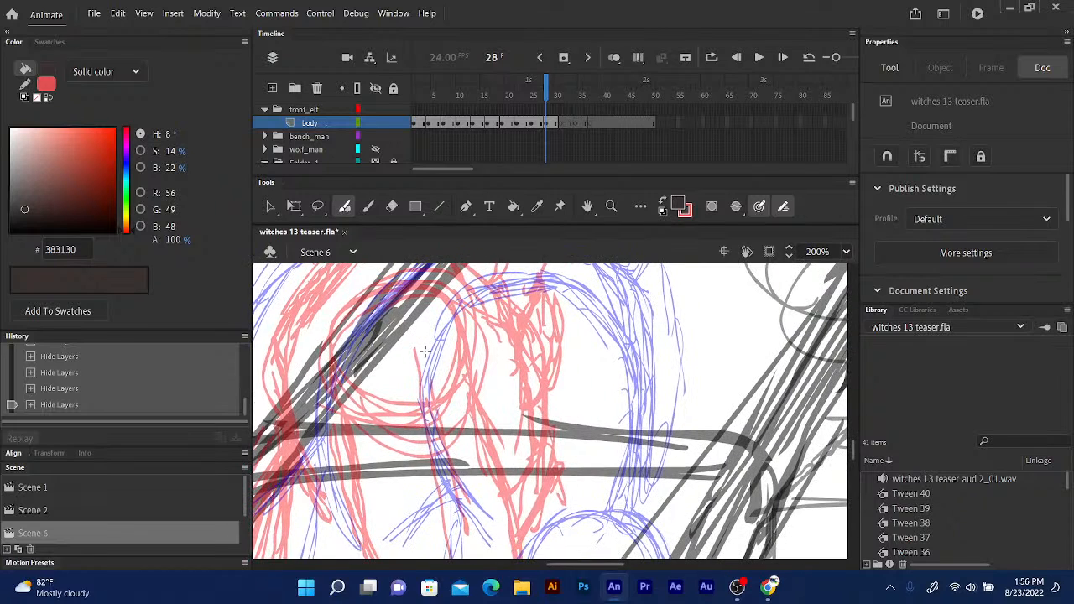
left_click(538, 95)
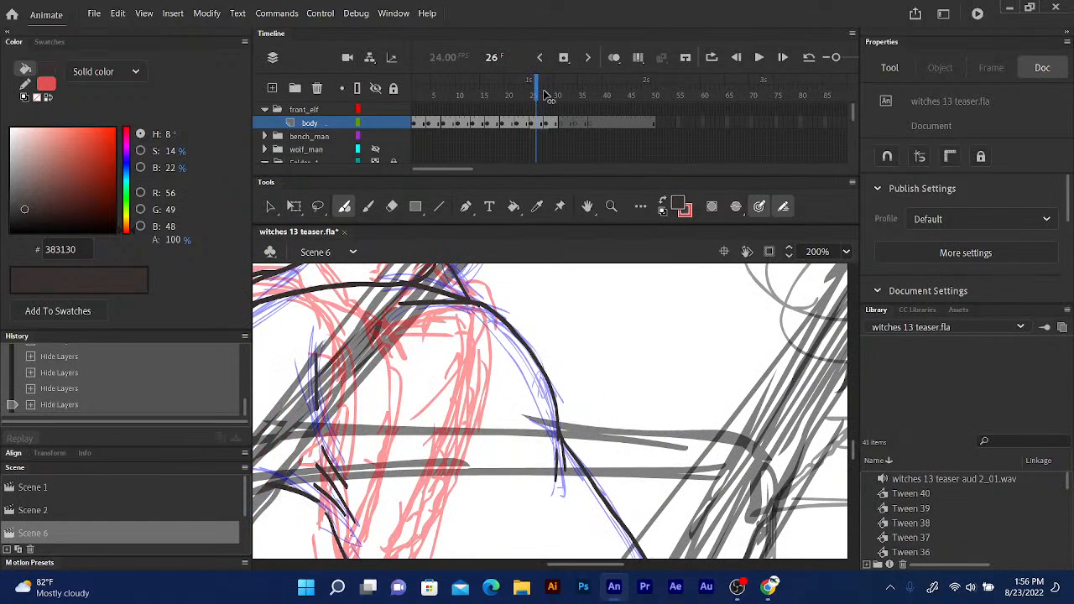
left_click_drag(544, 91, 551, 96)
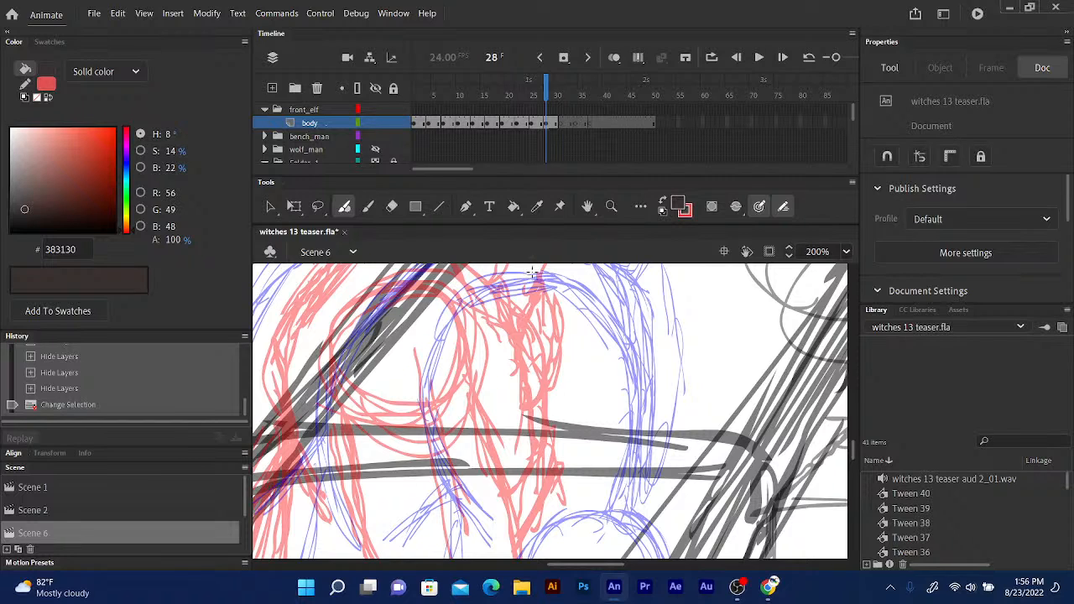
Ink the front torso contour on frame 28 down toward the stage's lower edge, ending in two short fold strokes and a longer outward curve.
mouse_move(528, 274)
left_mouse_down()
mouse_move(619, 308)
mouse_move(568, 303)
mouse_move(562, 291)
mouse_move(597, 365)
mouse_move(567, 509)
left_mouse_up()
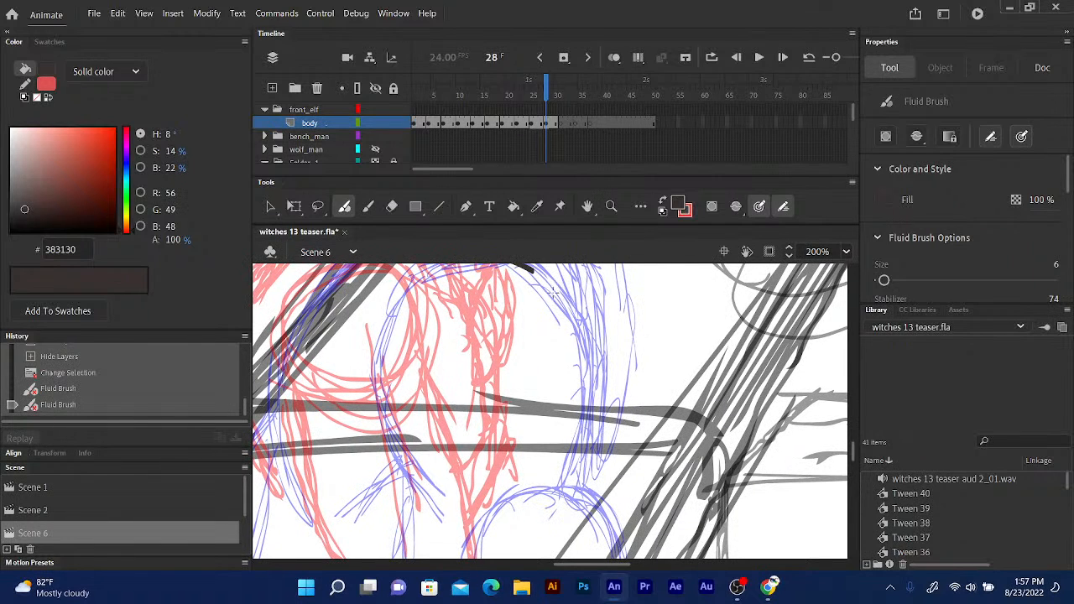
mouse_move(551, 285)
left_mouse_down()
mouse_move(594, 361)
mouse_move(582, 457)
mouse_move(553, 512)
left_mouse_up()
left_click_drag(640, 369, 613, 242)
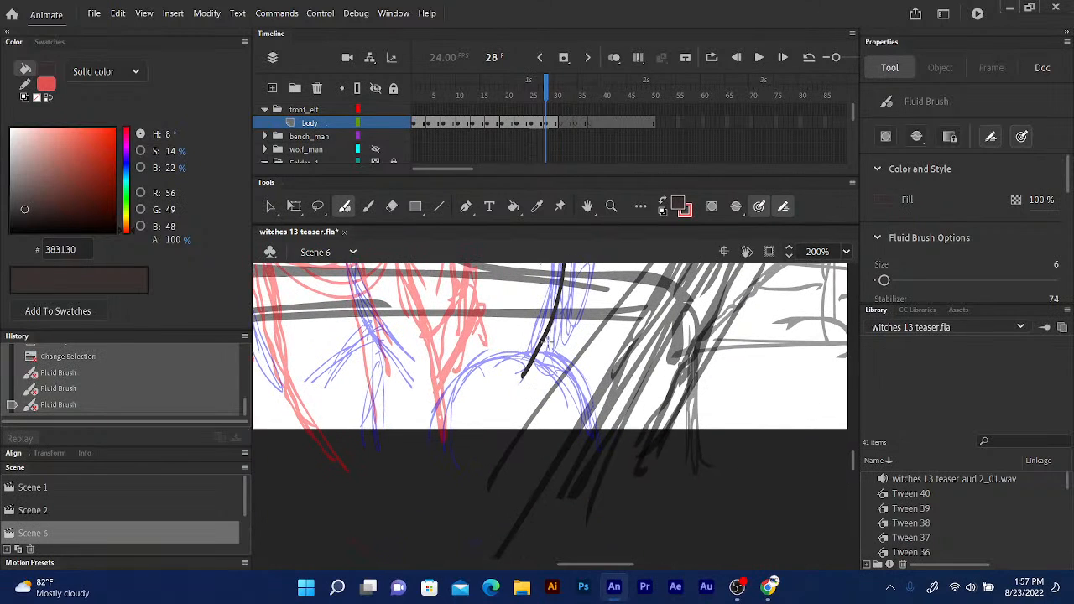
left_click_drag(553, 306, 543, 384)
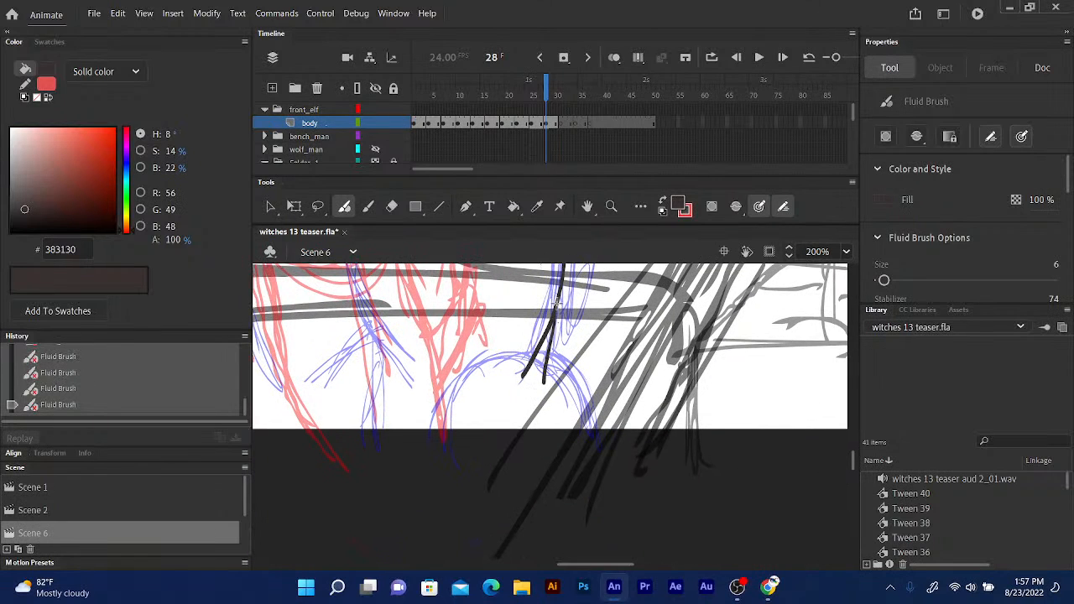
left_click_drag(557, 304, 596, 453)
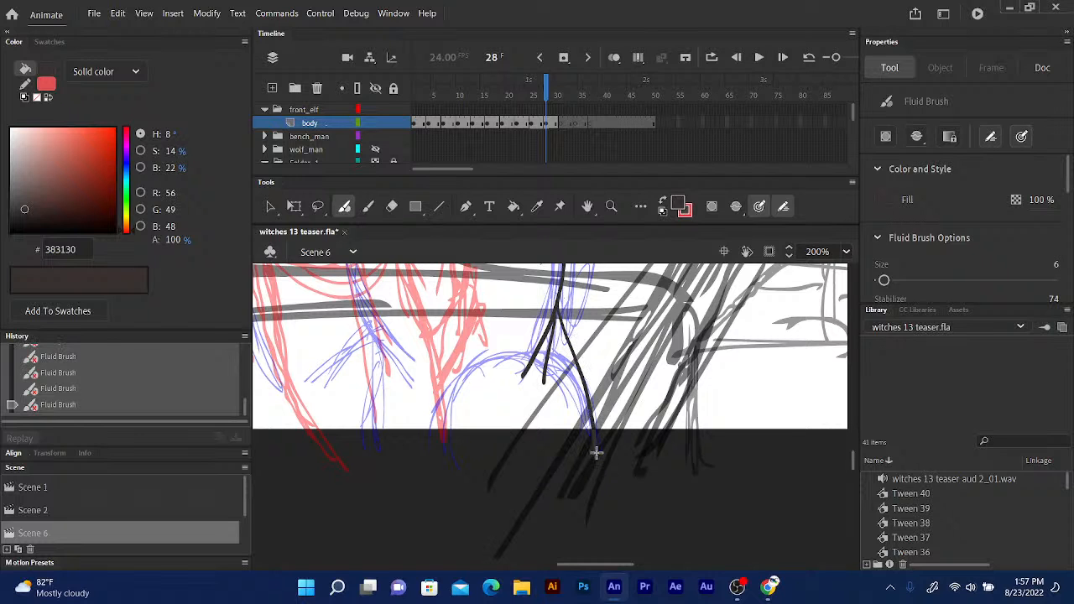
left_click_drag(438, 367, 477, 401)
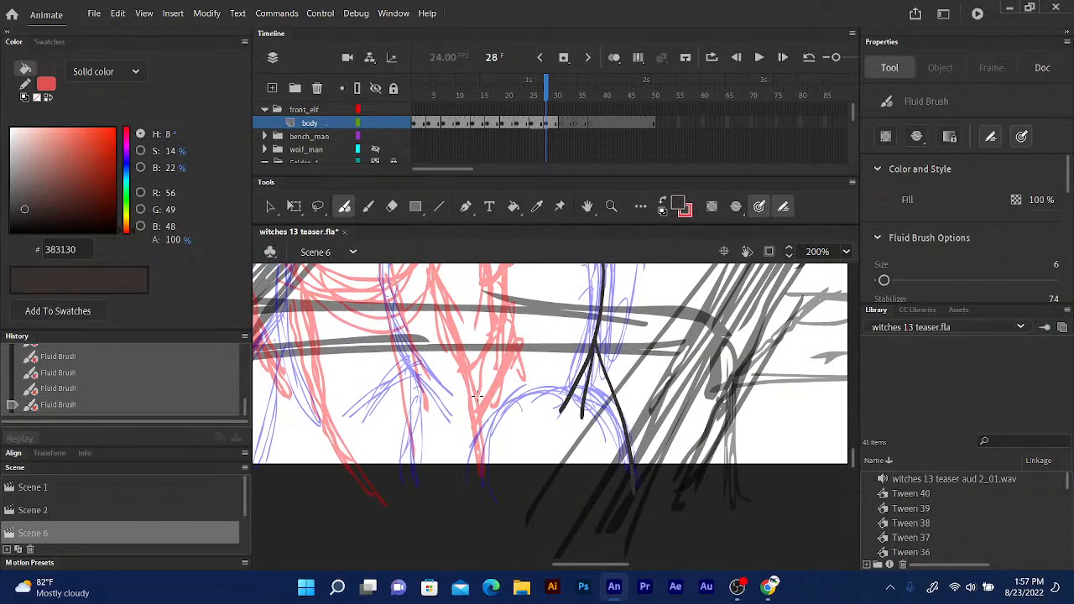
Ink the torso's inner line and branching fold strokes on frame 28, extending it below the stage edge and across to the front contour.
mouse_move(420, 378)
left_mouse_down()
mouse_move(453, 431)
mouse_move(445, 454)
left_mouse_up()
scroll(461, 369, "up", 5)
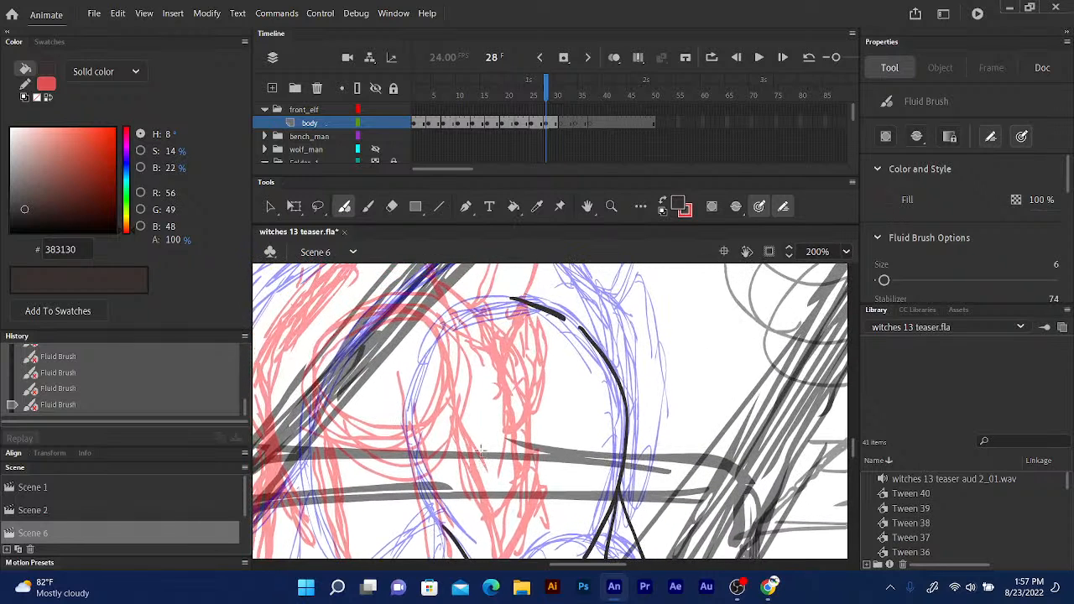
scroll(469, 344, "down", 3)
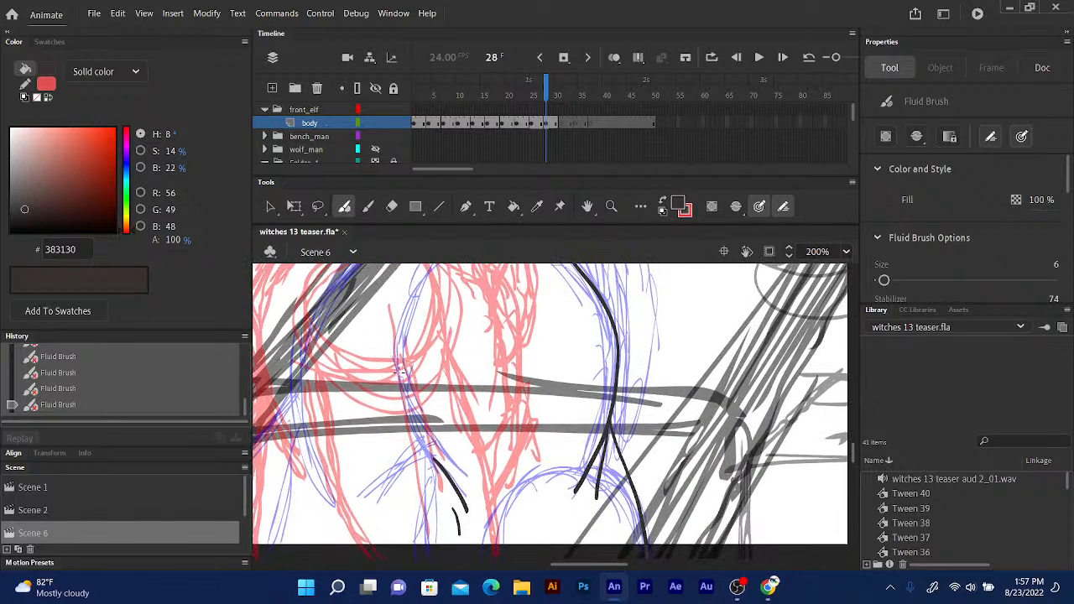
left_click_drag(399, 374, 426, 447)
scroll(477, 336, "down", 2)
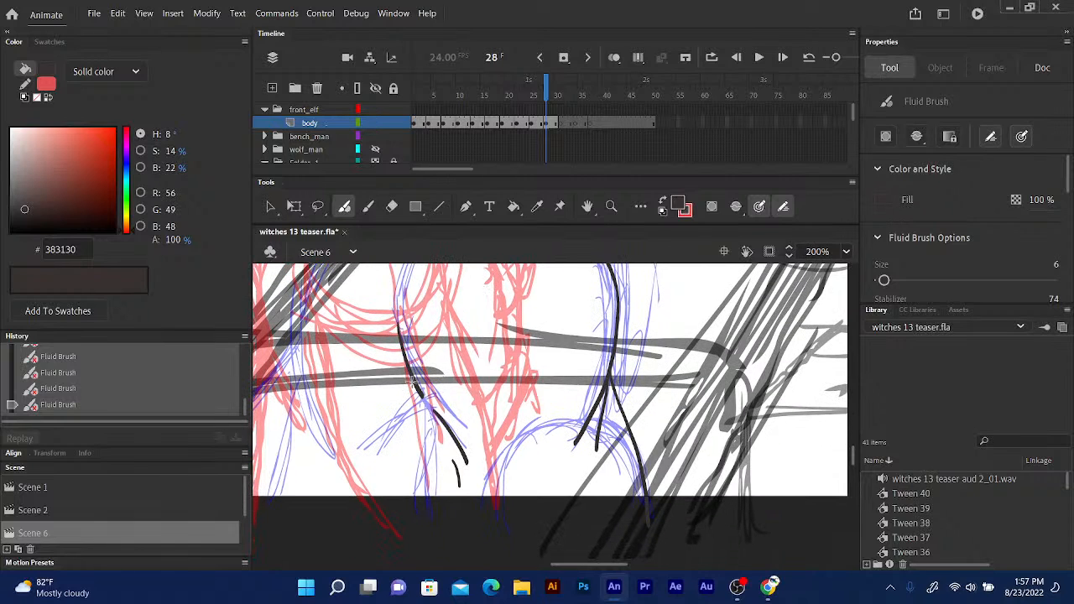
mouse_move(414, 382)
left_mouse_down()
mouse_move(427, 514)
mouse_move(470, 498)
mouse_move(411, 508)
mouse_move(650, 513)
left_mouse_up()
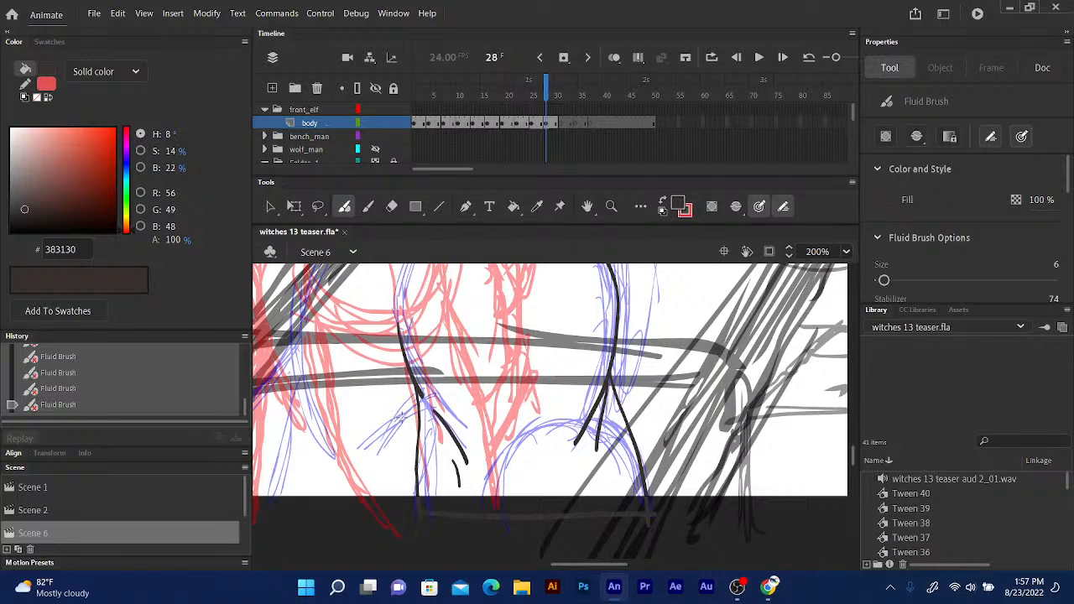
mouse_move(415, 410)
left_mouse_down()
mouse_move(378, 433)
mouse_move(388, 438)
left_mouse_up()
Ink a raised curve across the top of the elf's hair on frame 28, using frame 27's line art as reference.
scroll(483, 342, "up", 5)
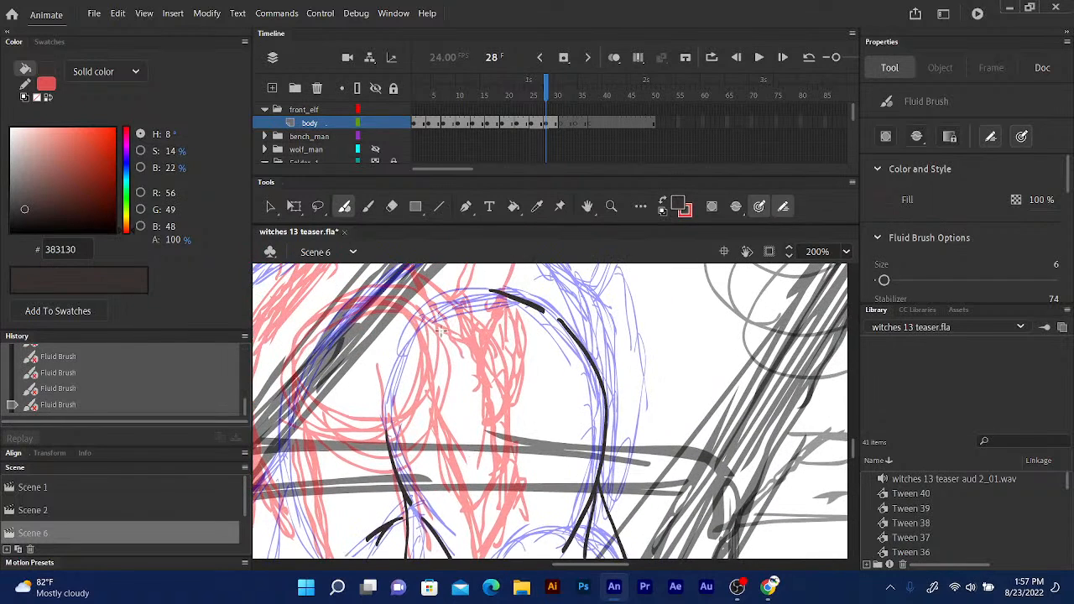
mouse_move(466, 326)
left_mouse_down()
mouse_move(461, 418)
mouse_move(534, 314)
left_mouse_up()
scroll(494, 344, "up", 4)
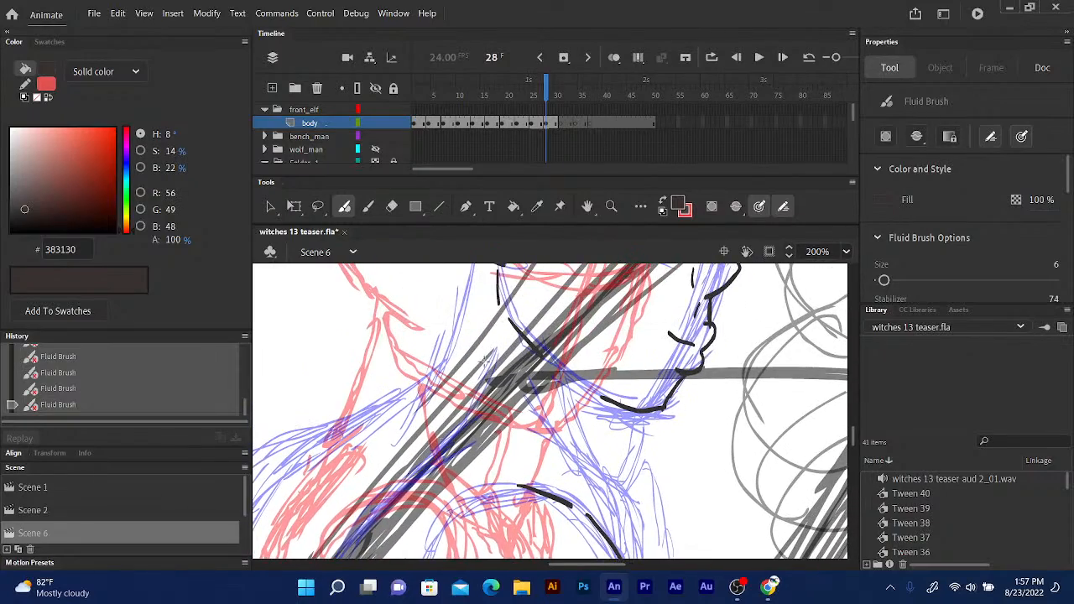
scroll(475, 386, "up", 7)
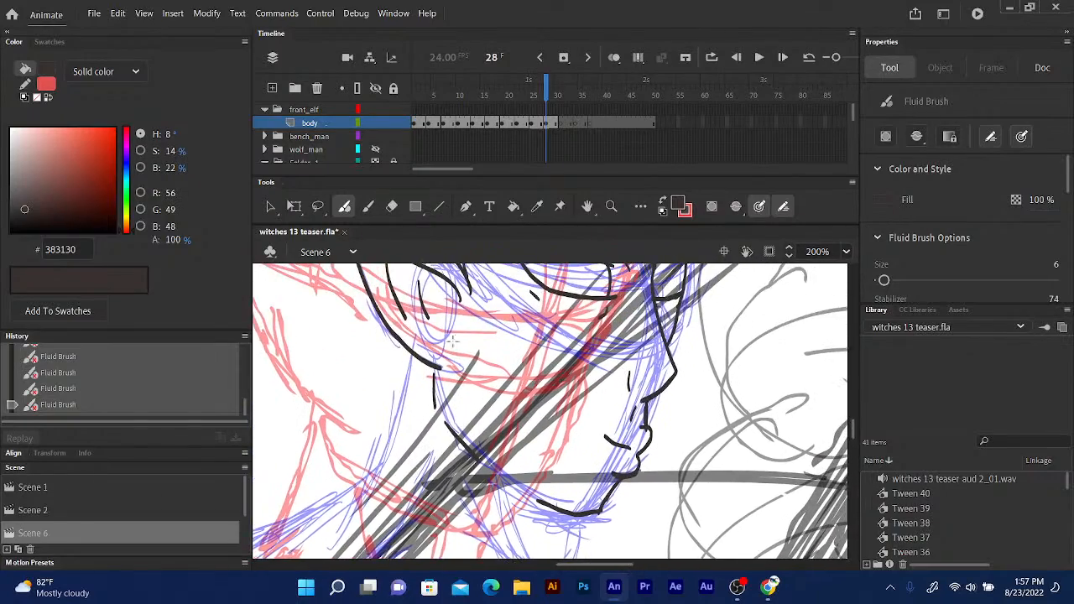
scroll(437, 472, "up", 5)
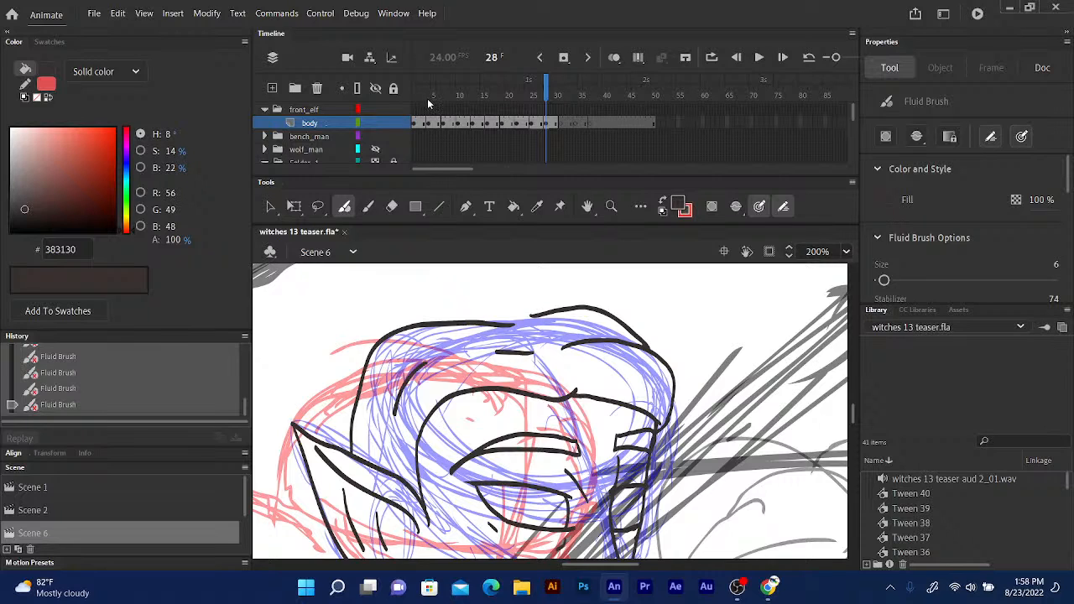
mouse_move(492, 304)
left_mouse_down()
mouse_move(531, 295)
mouse_move(540, 303)
left_mouse_up()
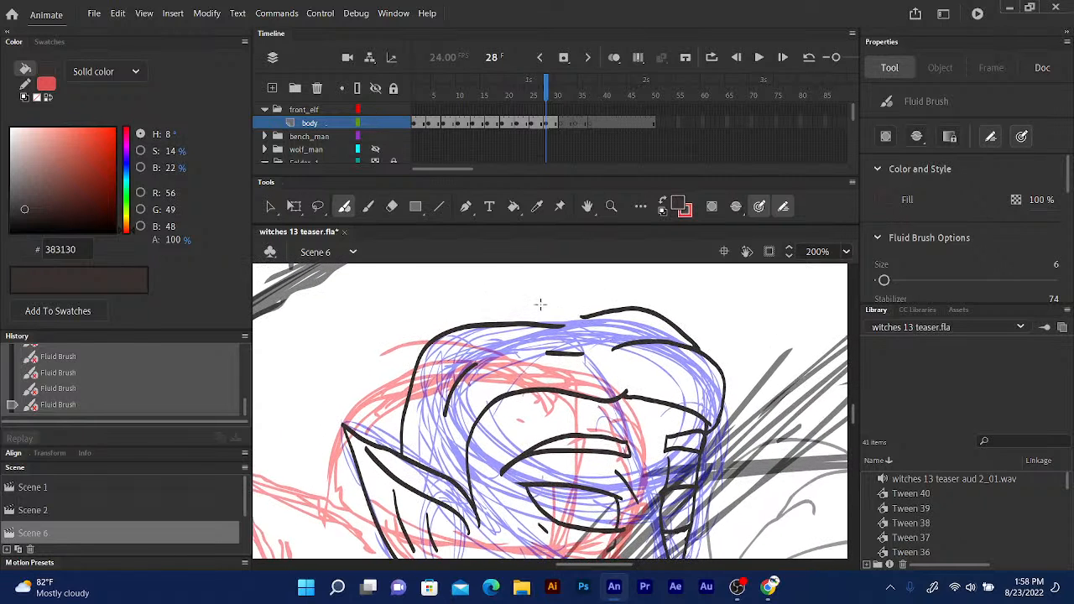
left_click(541, 88)
left_click(546, 93)
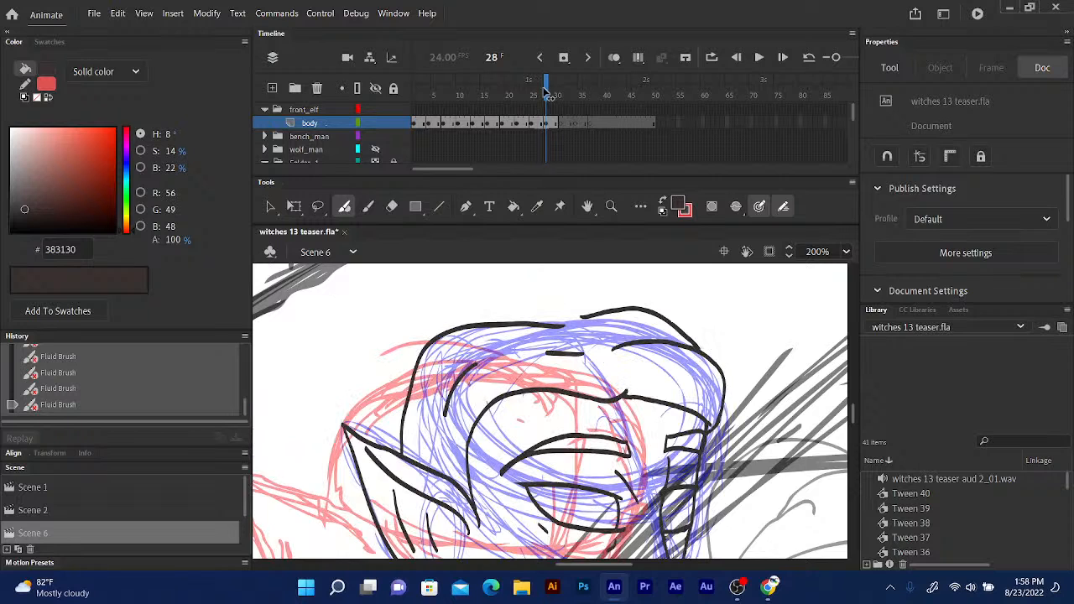
key("comma")
key("comma")
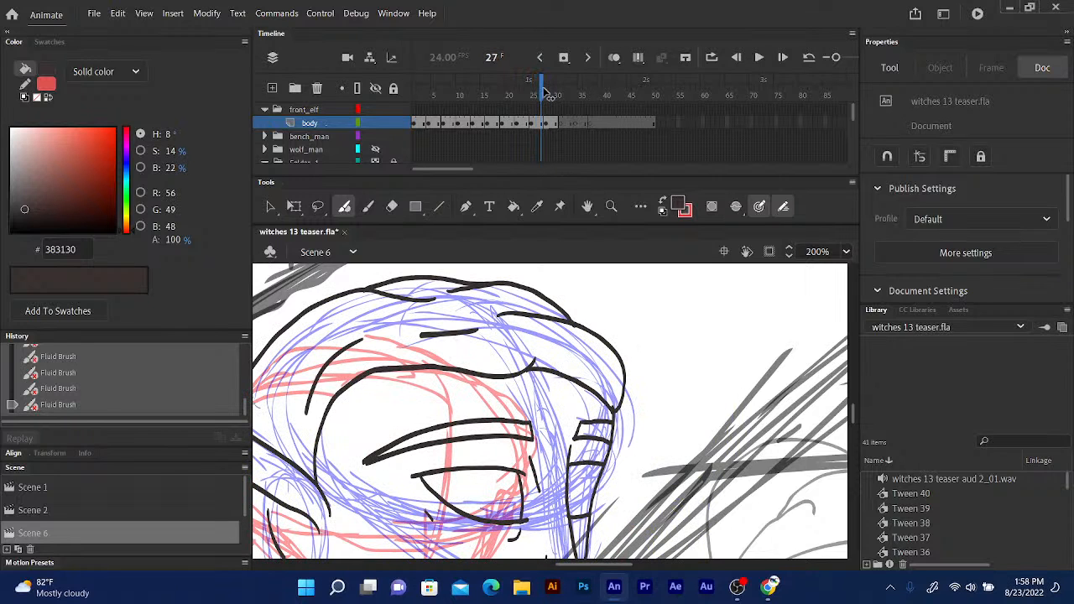
left_click(545, 92)
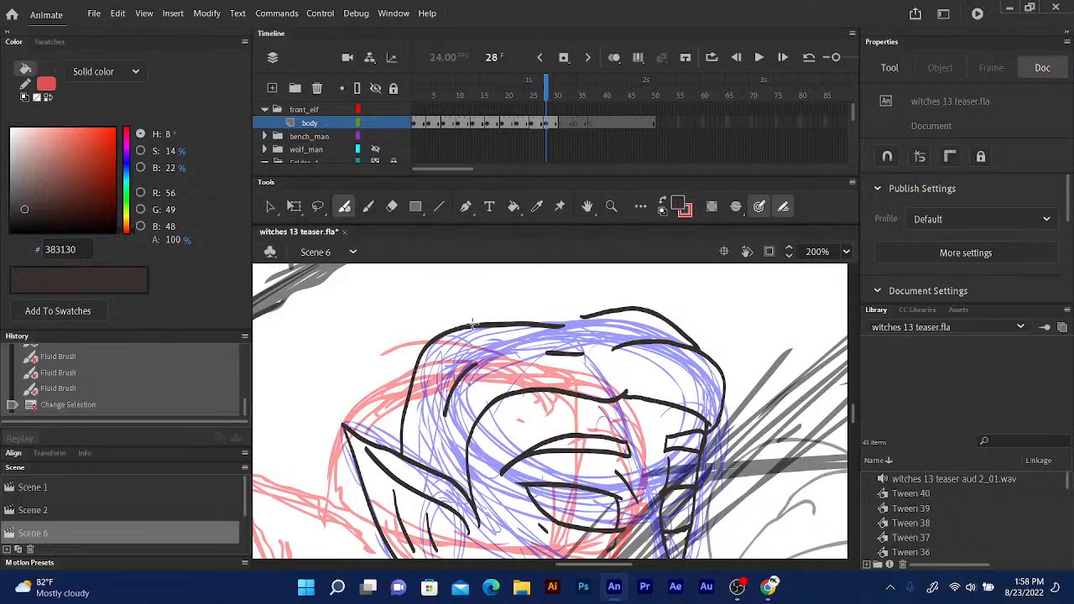
mouse_move(470, 325)
left_mouse_down()
mouse_move(558, 299)
mouse_move(616, 307)
left_mouse_up()
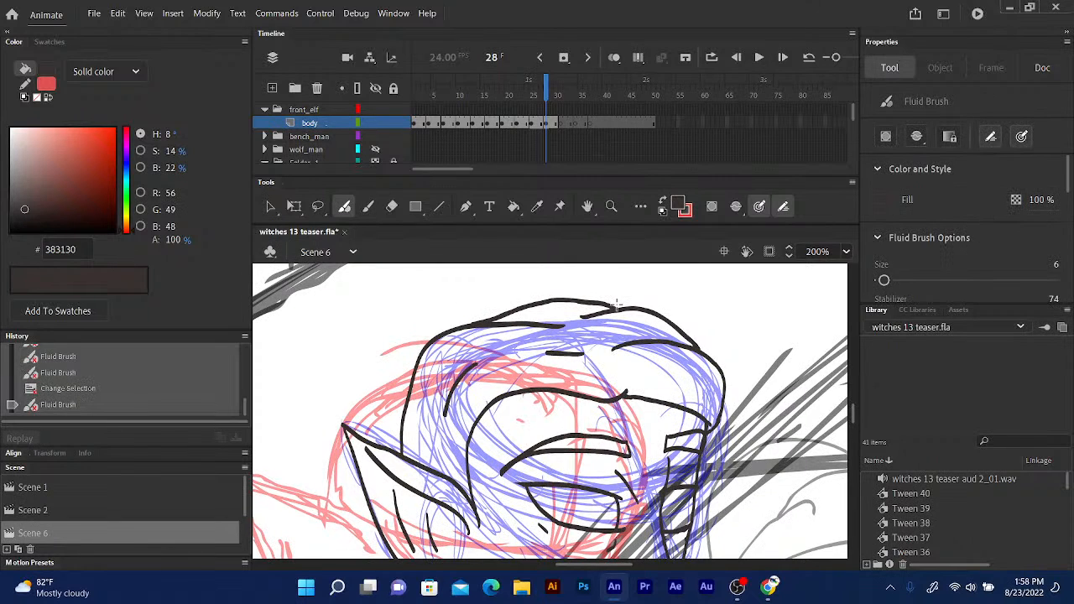
Compare the elf's jaw and neck area on frame 28 with the inked line art on frame 26.
left_click_drag(558, 335, 618, 266)
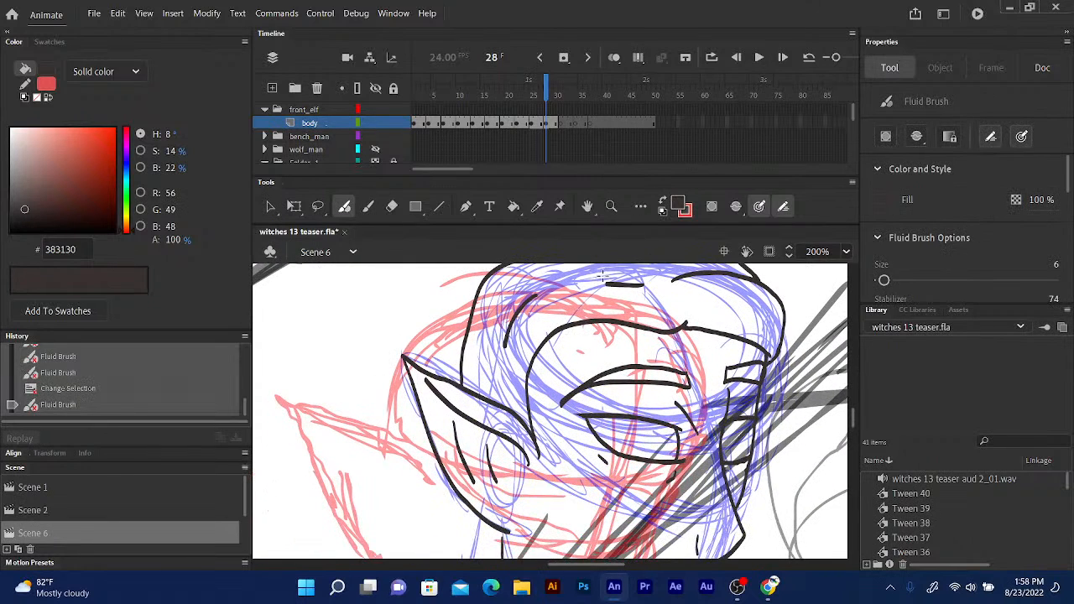
left_click_drag(607, 327, 656, 204)
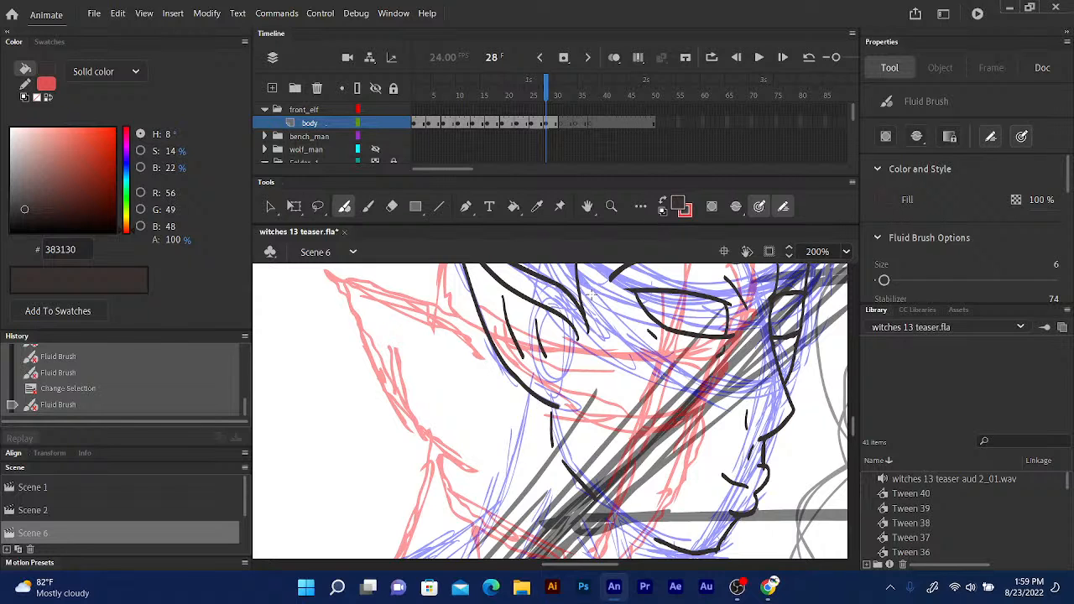
left_click_drag(546, 377, 511, 477)
left_click_drag(531, 319, 539, 173)
left_click_drag(518, 342, 549, 217)
left_click_drag(528, 312, 543, 385)
left_click_drag(545, 98, 544, 98)
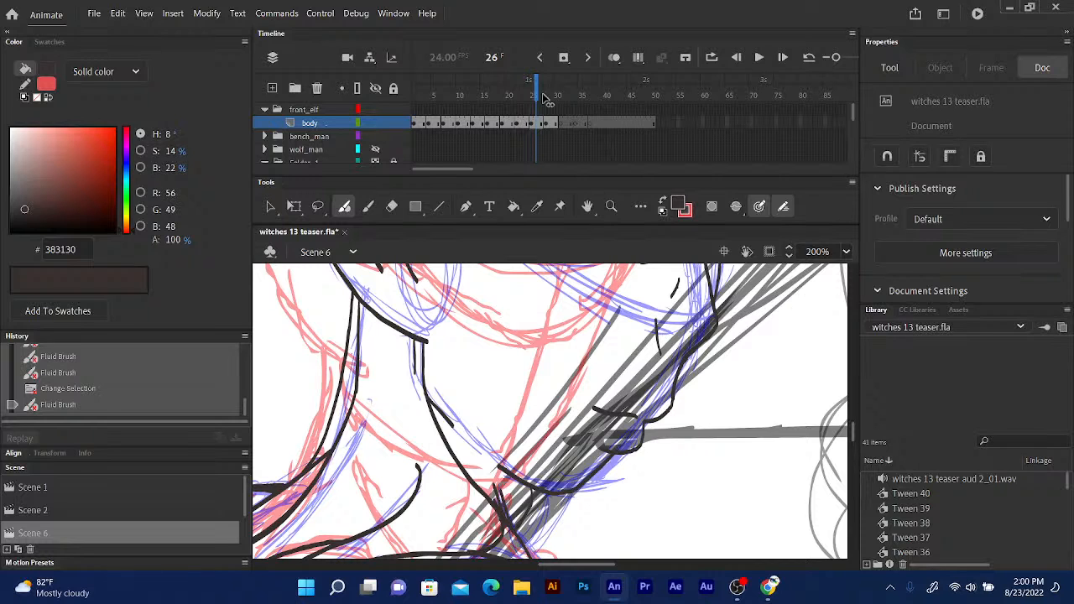
left_click_drag(544, 98, 550, 101)
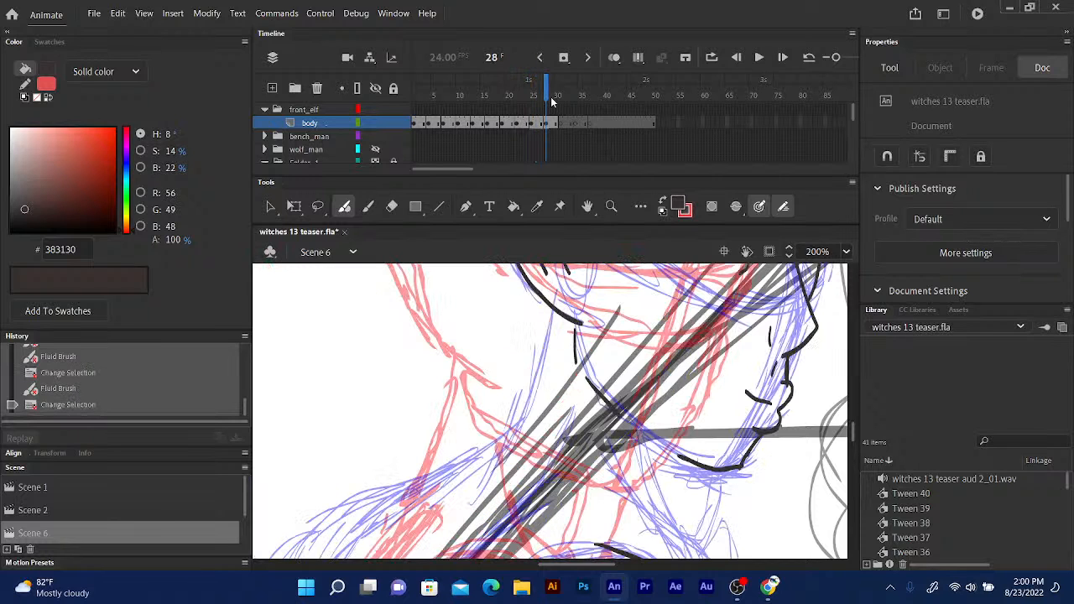
Ink the neck line on frame 28 from below the ear down to the top of the chest, using frame 26 as reference.
left_click_drag(567, 291, 555, 201)
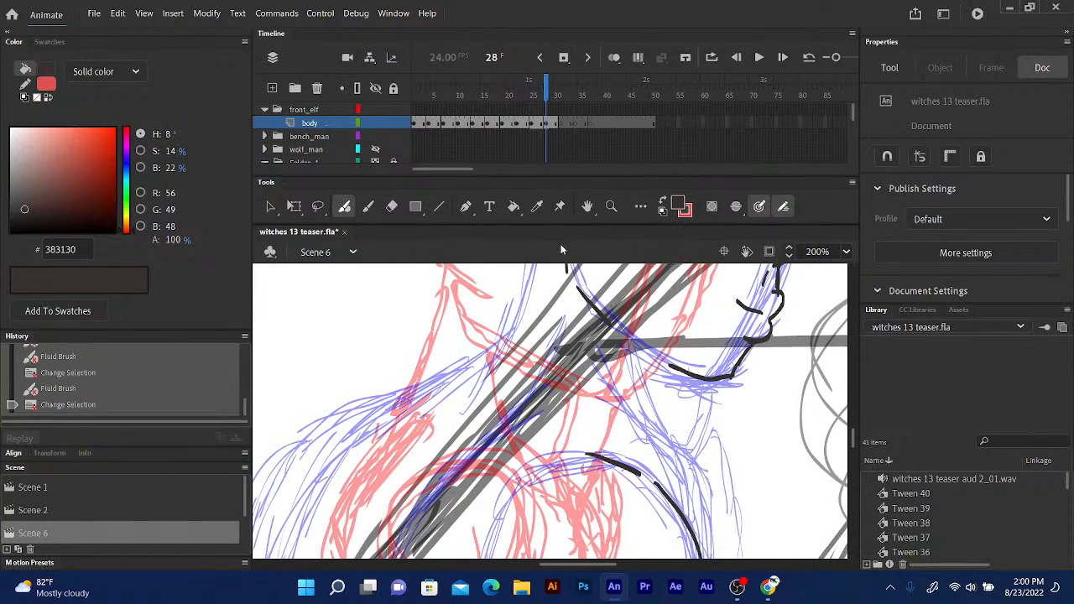
key("comma")
key("comma")
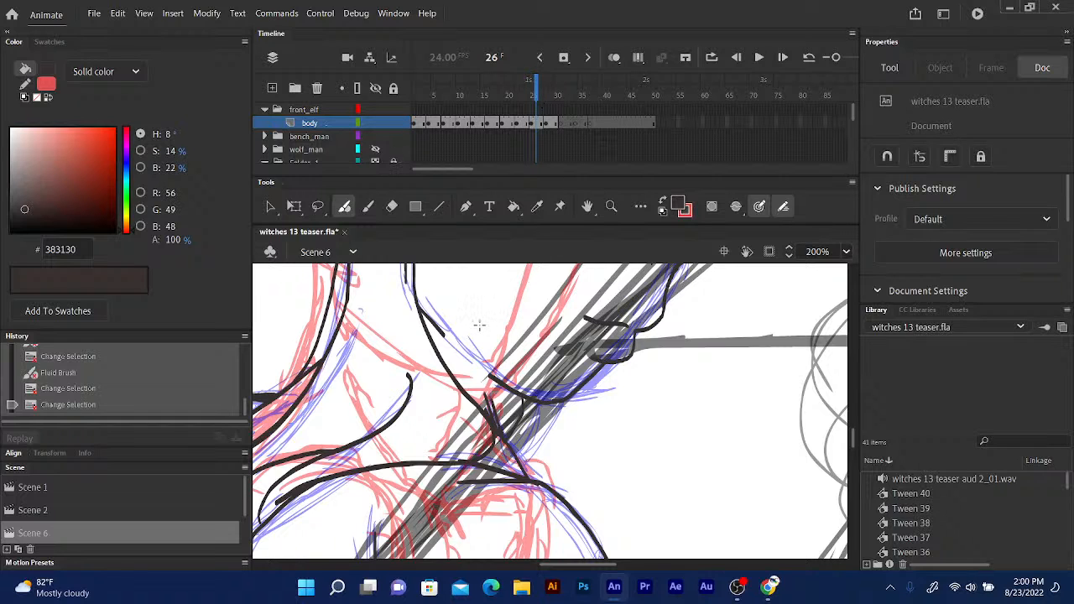
left_click_drag(477, 326, 549, 323)
mouse_move(500, 291)
left_mouse_down()
mouse_move(506, 345)
mouse_move(499, 297)
mouse_move(508, 292)
left_mouse_up()
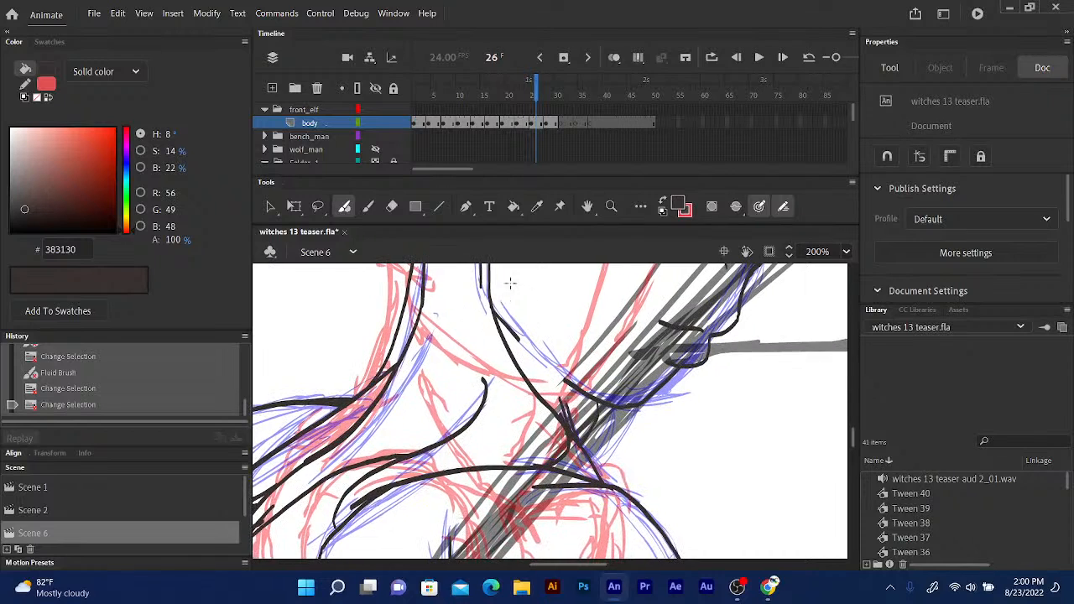
left_click_drag(537, 94, 546, 93)
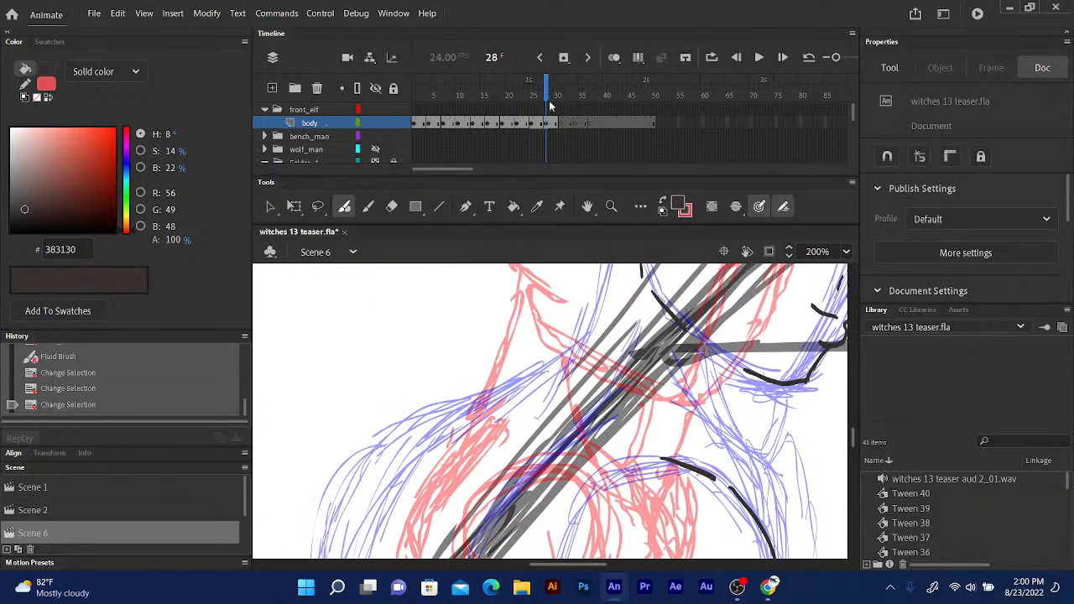
left_click_drag(544, 324, 503, 376)
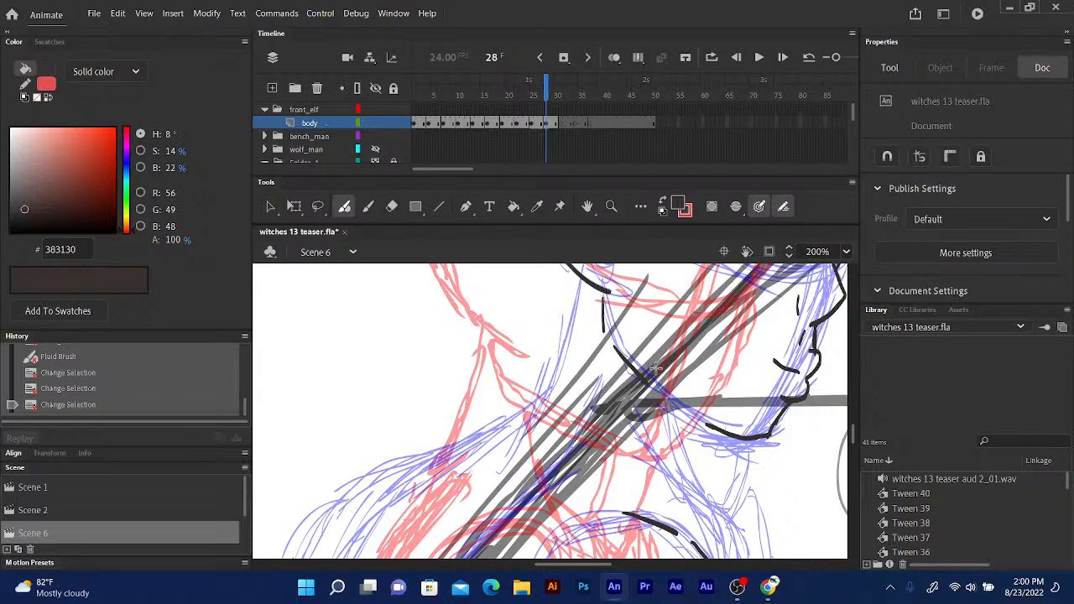
scroll(568, 453, "down", 2)
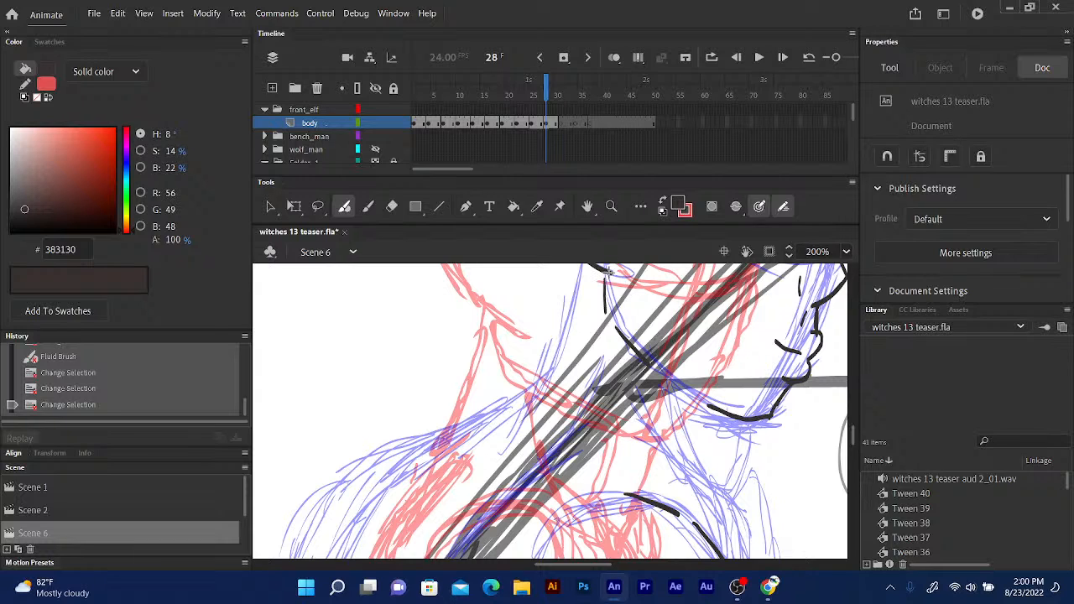
mouse_move(608, 275)
left_mouse_down()
mouse_move(612, 334)
mouse_move(658, 483)
left_mouse_up()
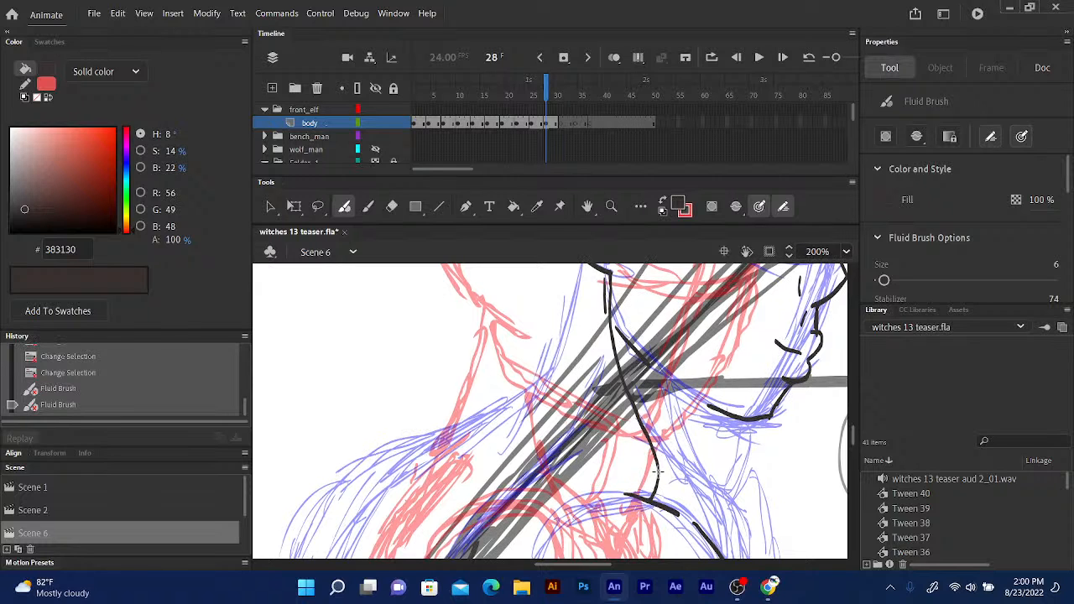
Ink the upper chest contour on frame 28 from the neck base back over the sketch and down the rear side, using frame 27 as reference.
left_click_drag(545, 92, 543, 93)
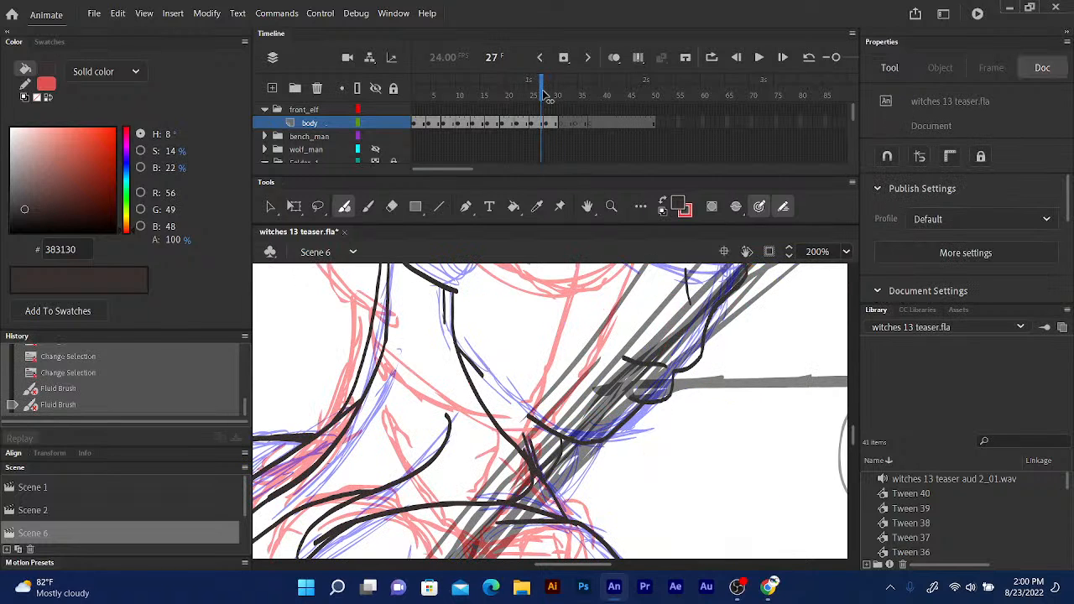
left_click_drag(590, 374, 648, 244)
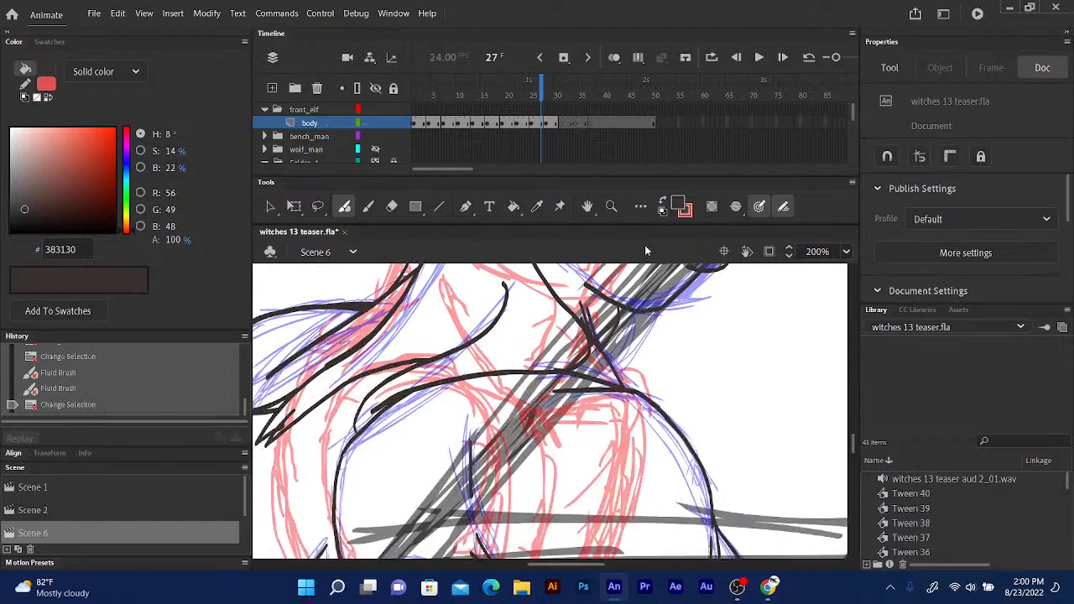
left_click_drag(547, 363, 622, 382)
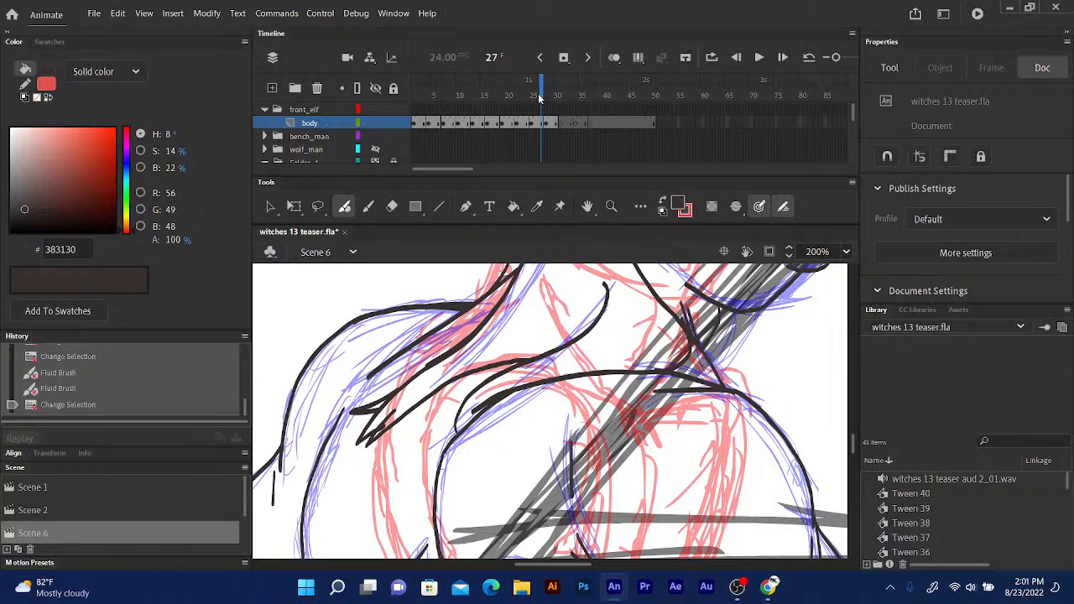
left_click_drag(541, 94, 546, 94)
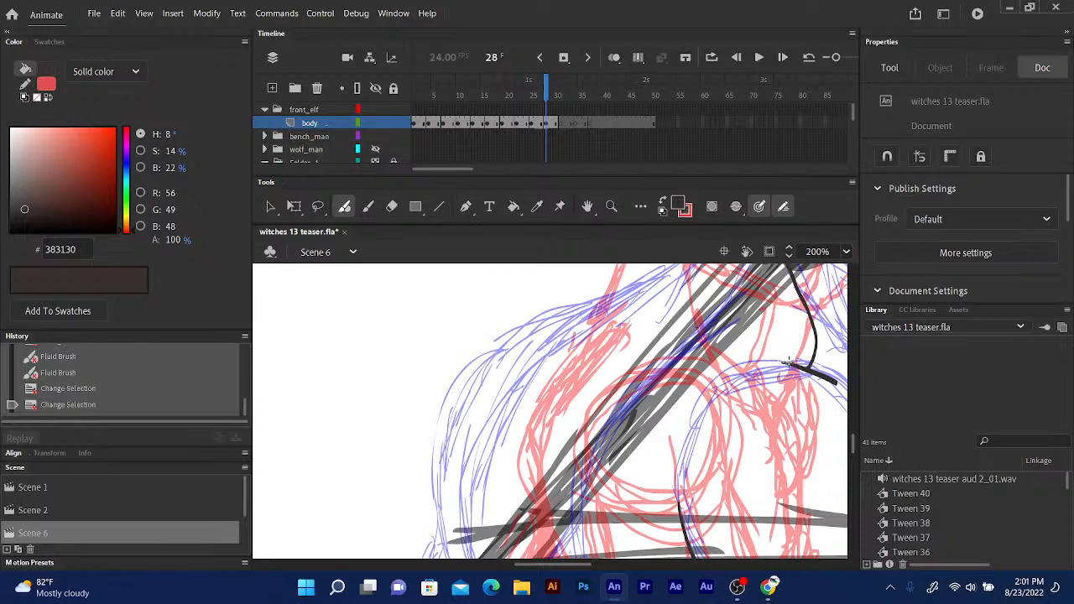
mouse_move(786, 363)
left_mouse_down()
mouse_move(755, 360)
mouse_move(644, 402)
left_mouse_up()
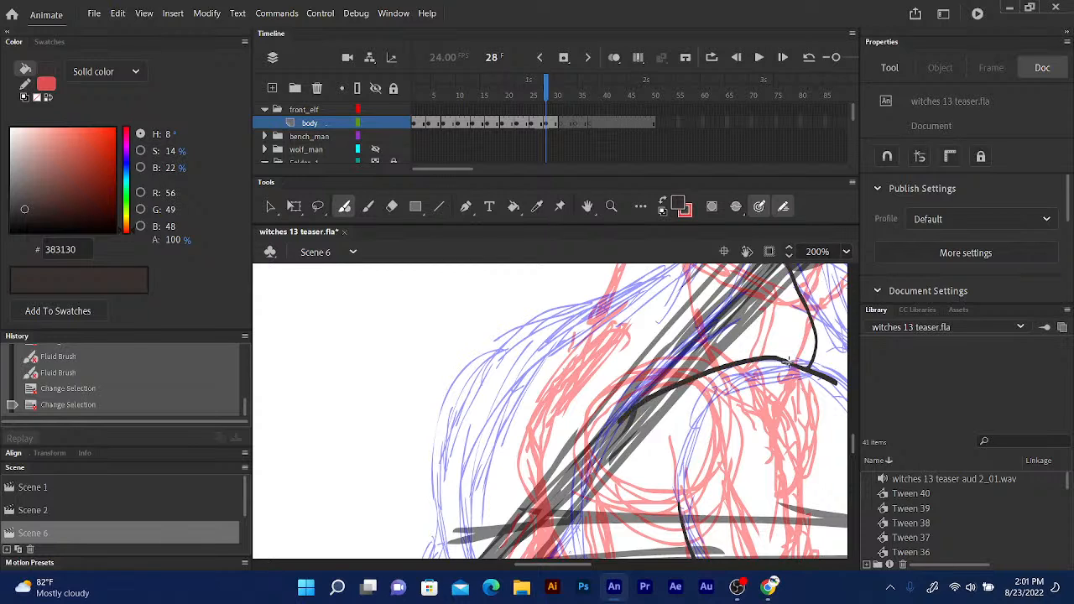
left_click_drag(708, 360, 672, 461)
mouse_move(699, 330)
left_mouse_down()
mouse_move(670, 392)
mouse_move(604, 431)
mouse_move(637, 347)
left_mouse_up()
left_click_drag(545, 97, 552, 100)
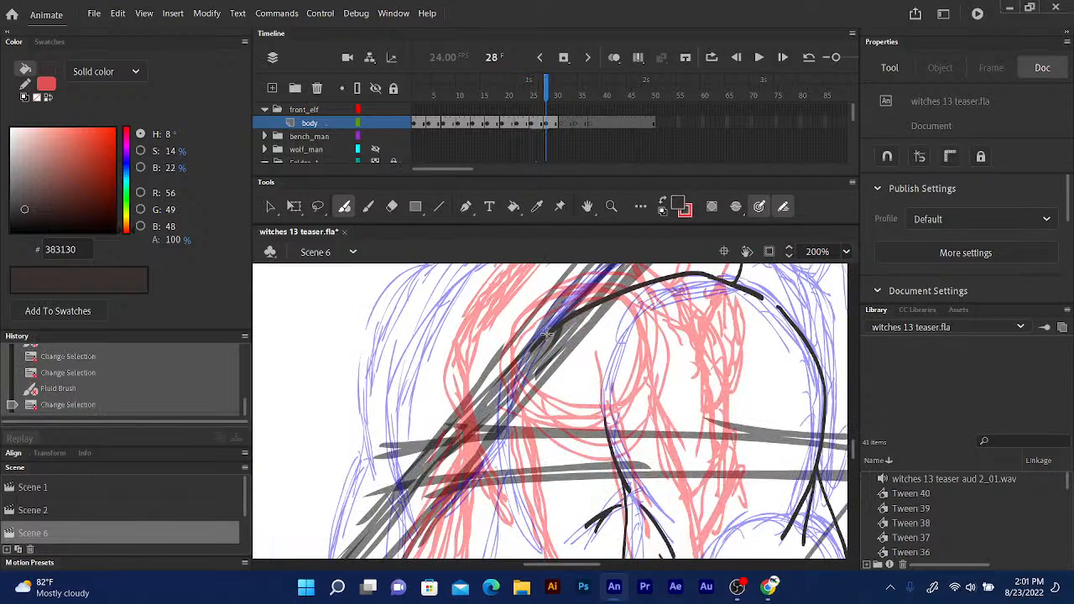
left_click_drag(550, 329, 517, 393)
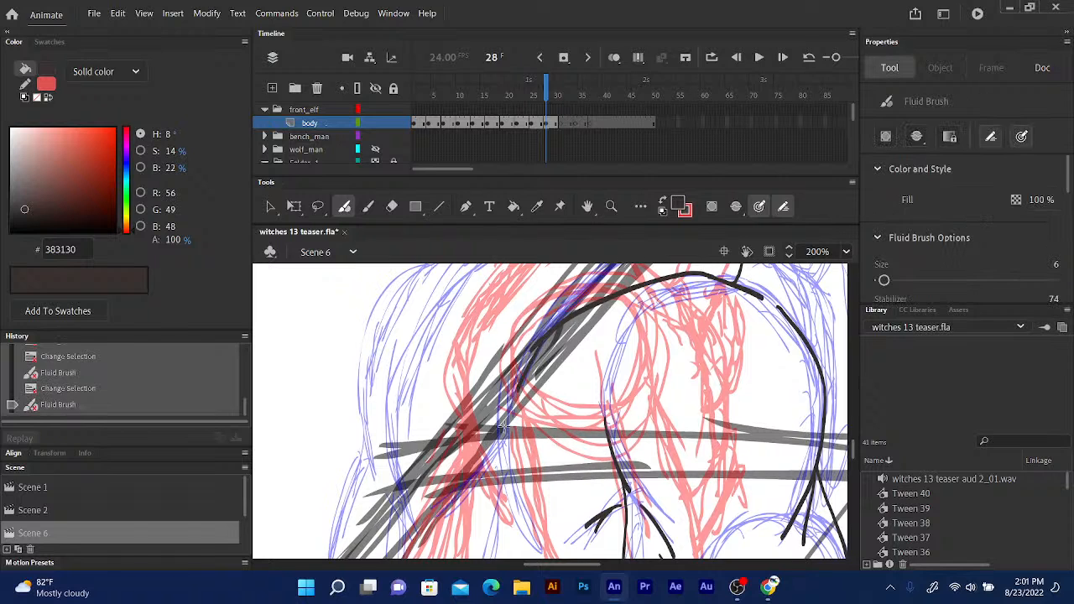
Ink the lower rear torso contour on frame 28, adding a longer and a shorter fold stroke behind it near the stage's lower edge.
scroll(595, 308, "down", 3)
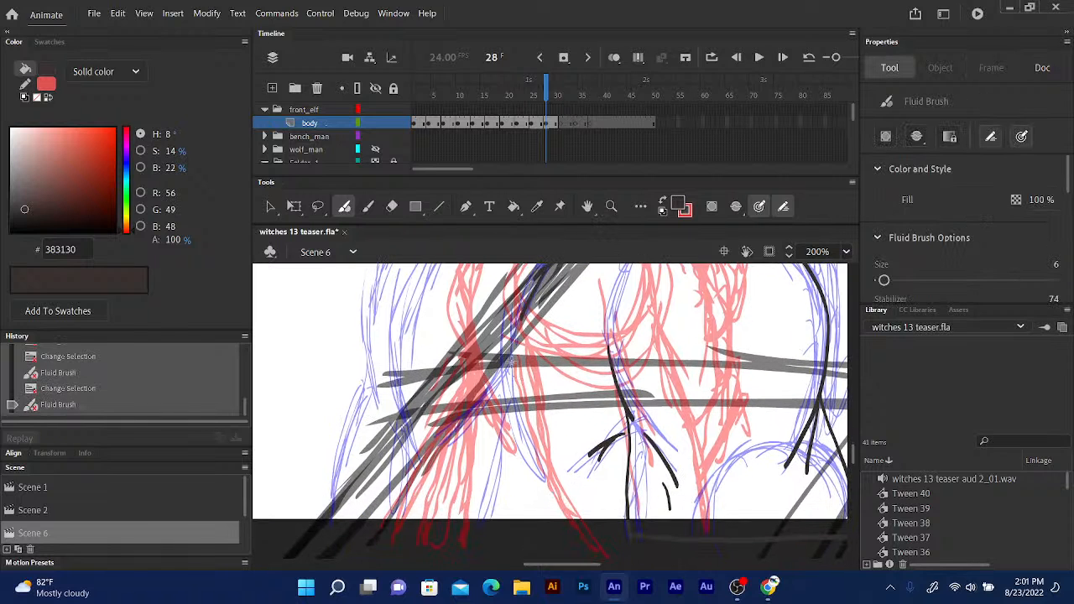
left_click_drag(508, 363, 537, 458)
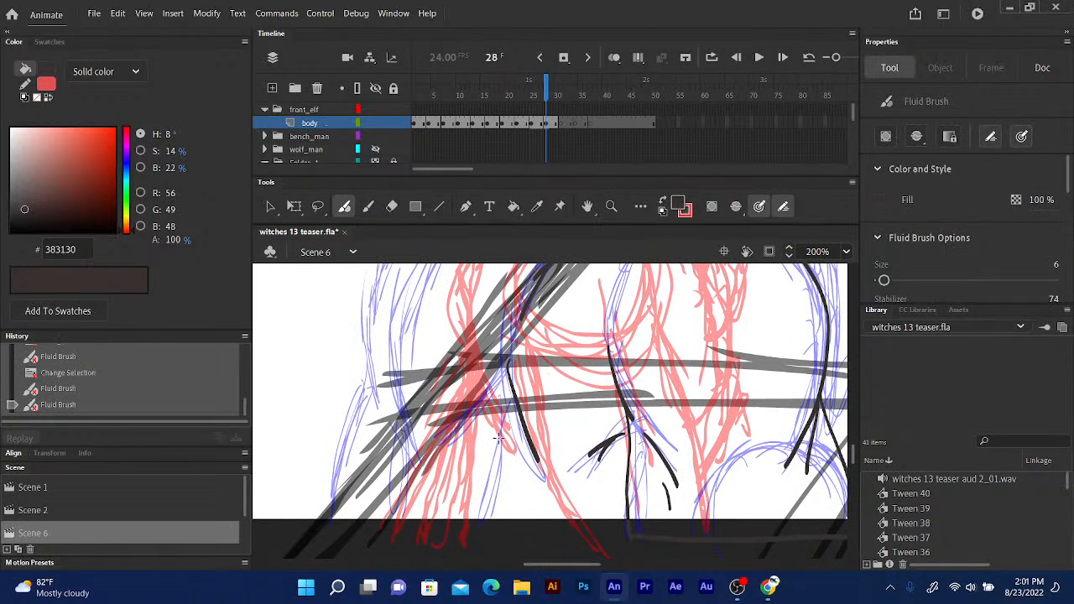
left_click_drag(505, 424, 496, 513)
left_click_drag(482, 433, 481, 461)
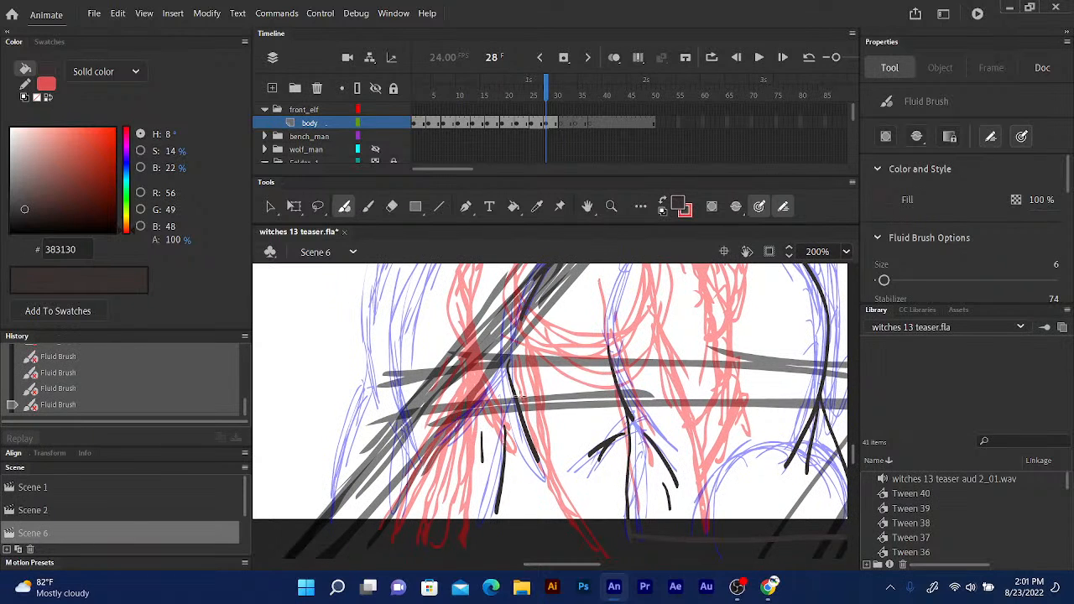
Ink the top of the elf's rear shoulder on frame 28 from the neck base outward, adding a short stroke curving down into the arm.
mouse_move(504, 356)
left_mouse_down()
mouse_move(541, 388)
mouse_move(517, 433)
mouse_move(477, 467)
left_mouse_up()
left_click_drag(518, 339, 486, 456)
mouse_move(483, 366)
left_mouse_down()
mouse_move(412, 460)
mouse_move(381, 473)
left_mouse_up()
left_click_drag(455, 416, 411, 457)
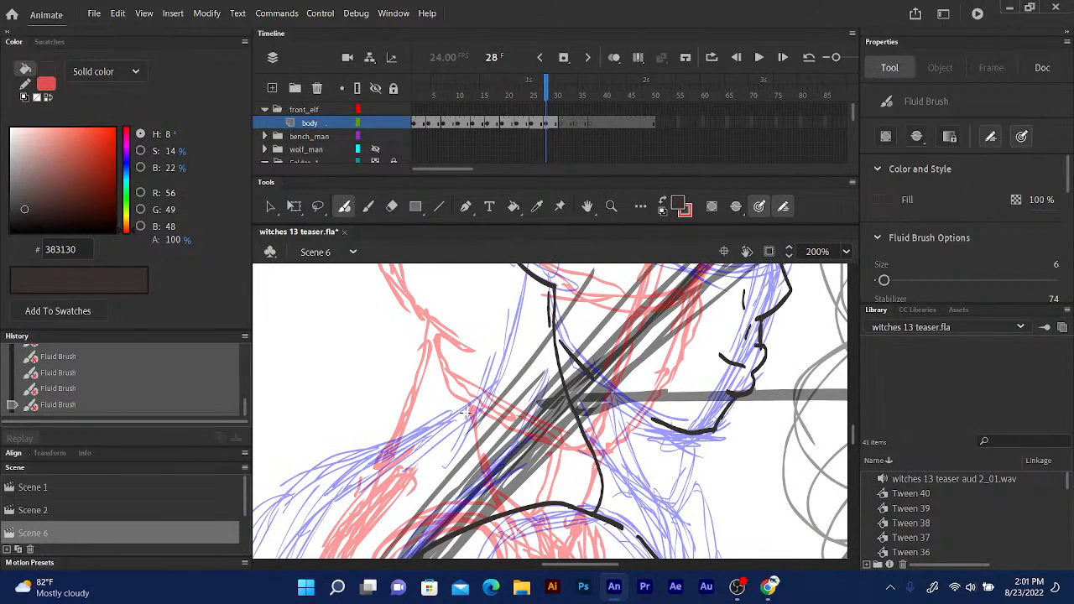
left_click_drag(479, 408, 377, 457)
left_click_drag(514, 389, 664, 241)
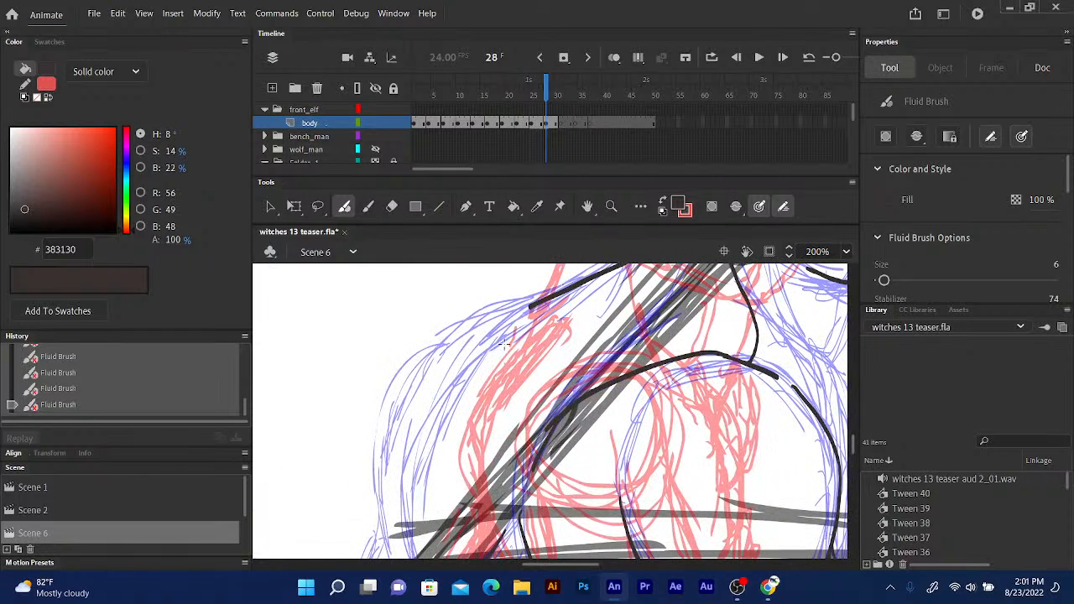
left_click_drag(530, 307, 479, 361)
Ink the inner contour of the rear arm on frame 28, from the upper arm past the elbow to the stage's lower edge.
left_click_drag(537, 341, 555, 235)
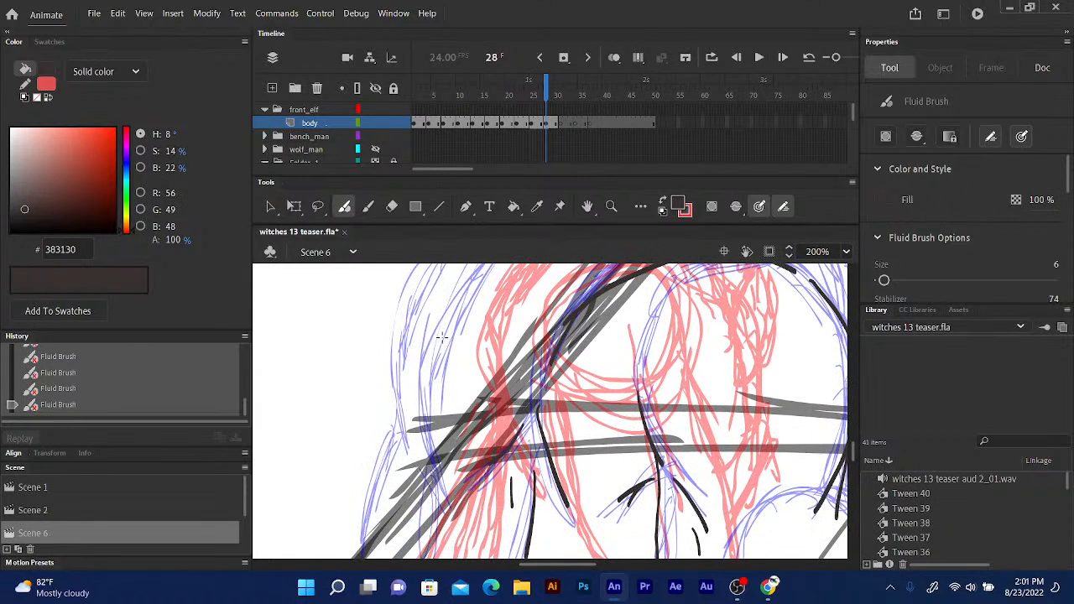
mouse_move(437, 342)
left_mouse_down()
mouse_move(421, 421)
mouse_move(442, 504)
left_mouse_up()
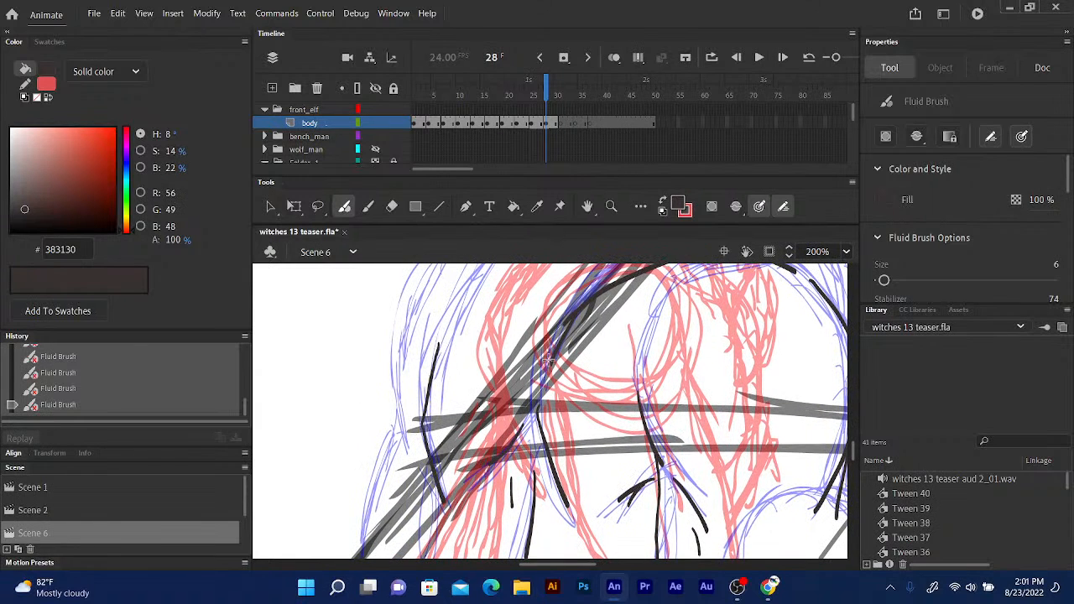
left_click_drag(545, 358, 550, 292)
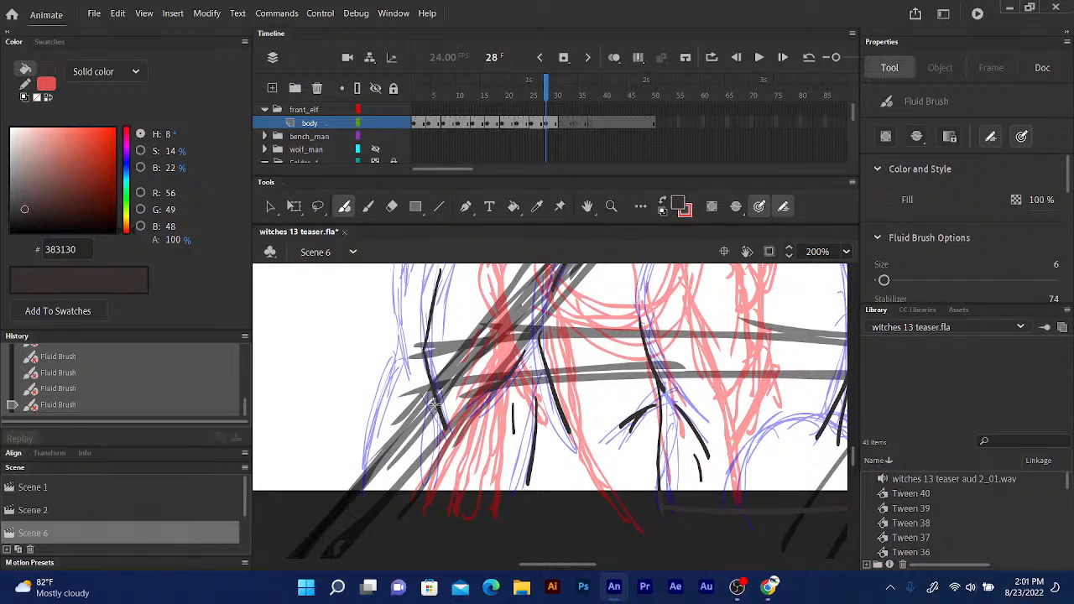
left_click_drag(433, 397, 420, 494)
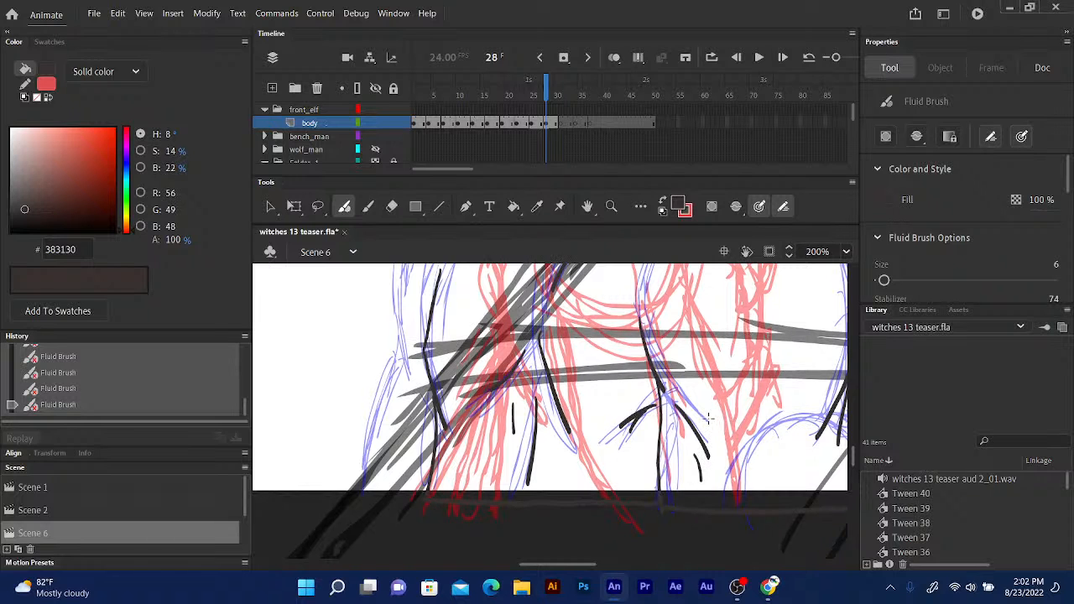
Try to ink the outer contour of the rear shoulder and upper arm on frame 28 down to the elbow.
scroll(444, 298, "up", 5)
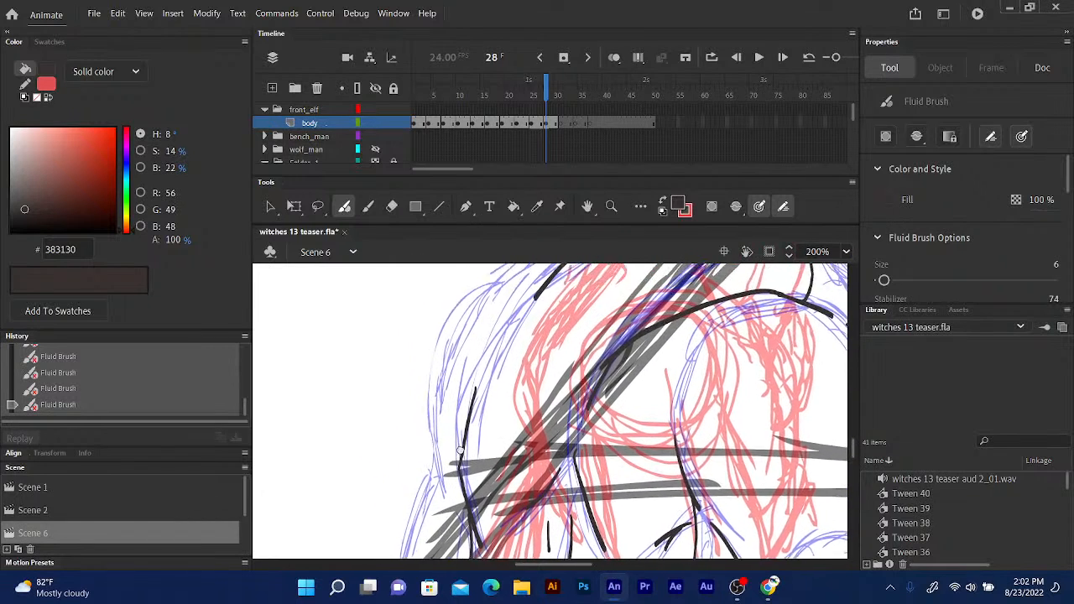
scroll(449, 379, "up", 5)
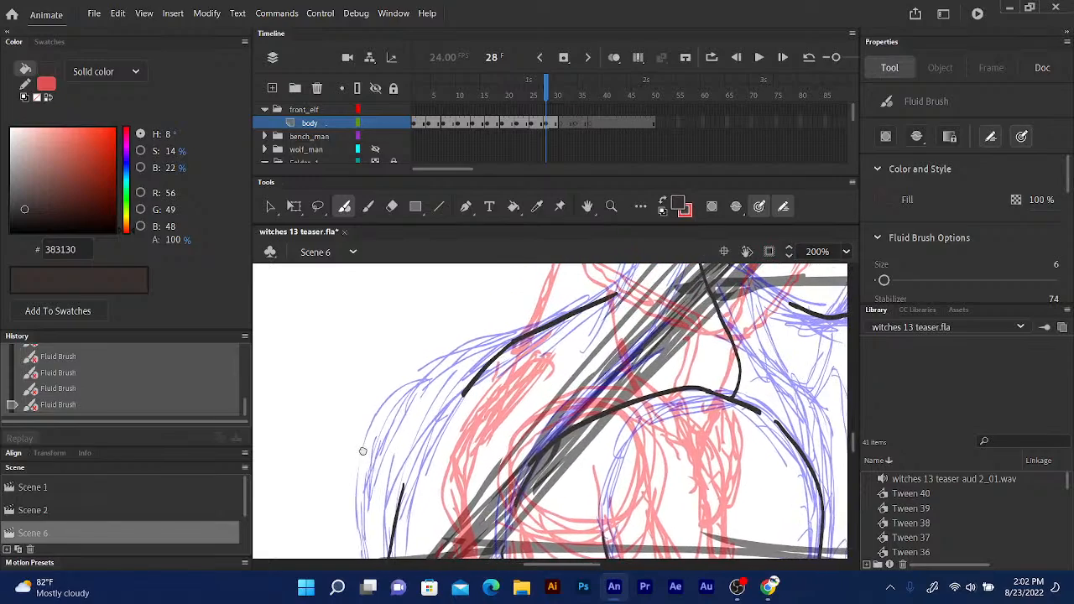
left_click_drag(359, 452, 348, 457)
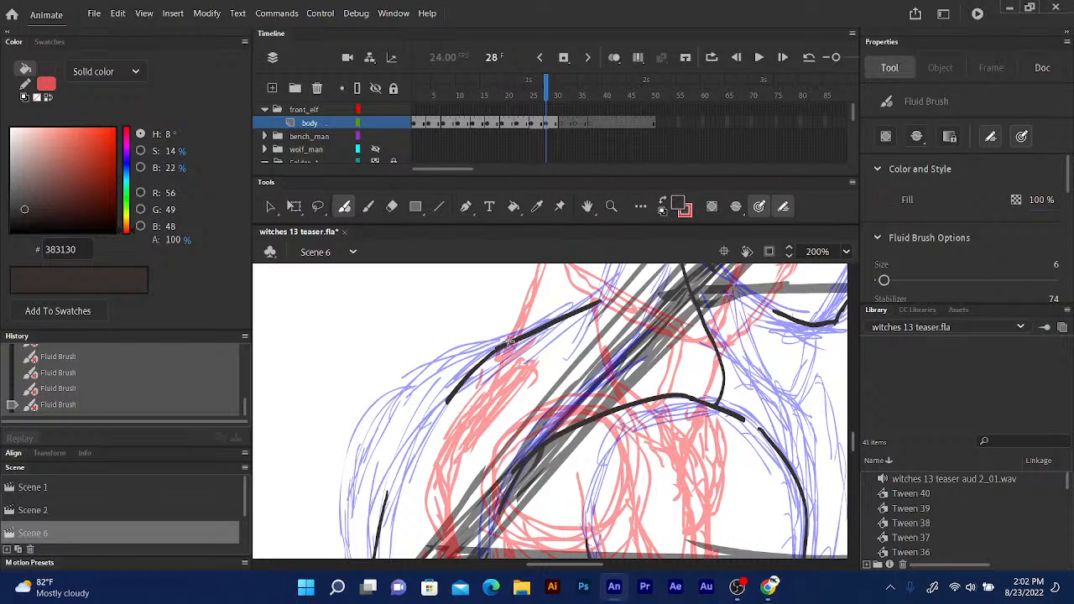
left_click_drag(518, 335, 401, 375)
left_click_drag(517, 351, 580, 250)
left_click_drag(509, 323, 559, 335)
left_click_drag(510, 283, 452, 415)
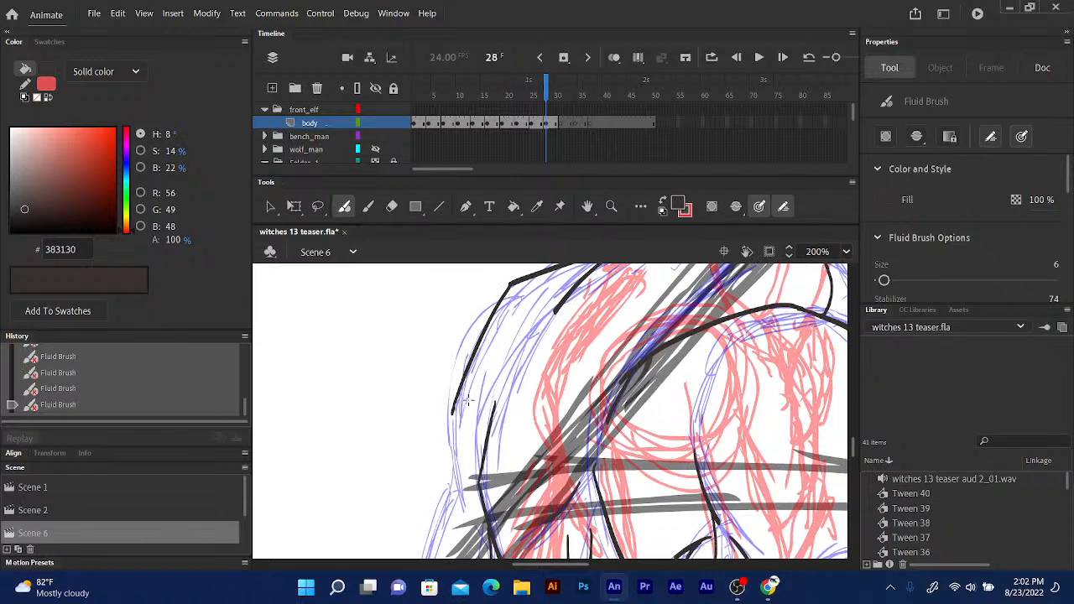
left_click_drag(519, 332, 570, 238)
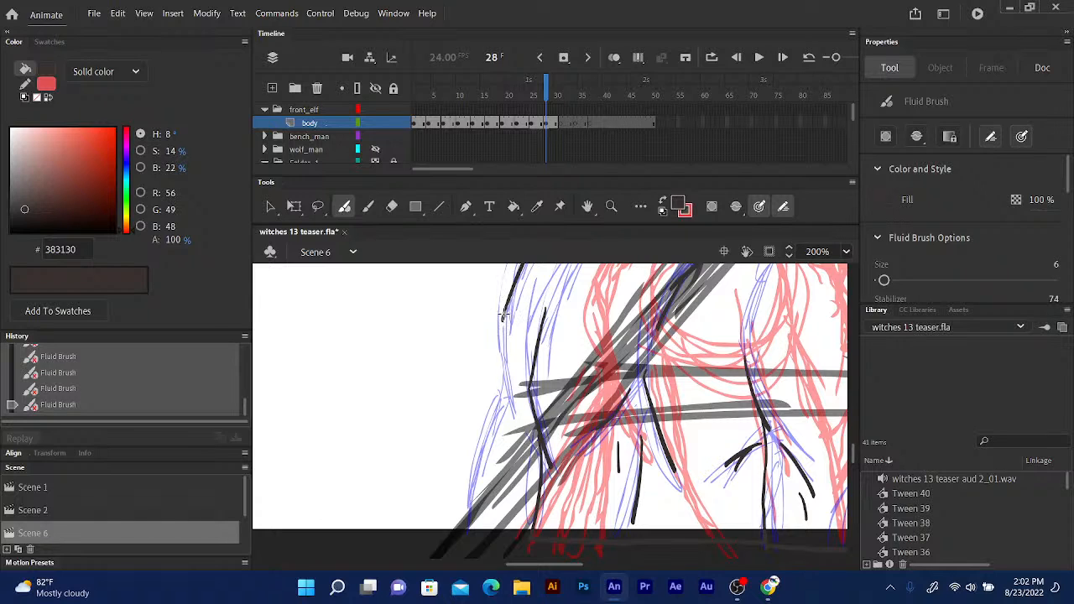
mouse_move(503, 317)
left_mouse_down()
mouse_move(523, 409)
mouse_move(502, 426)
left_mouse_up()
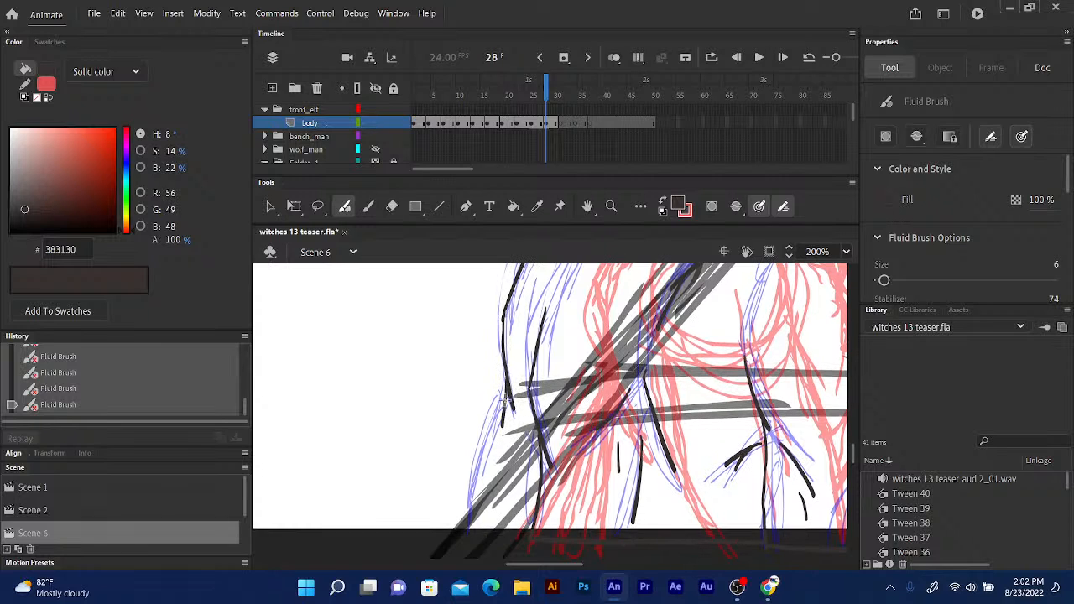
Review the whole figure on frame 28 and undo the outer shoulder, upper arm and elbow strokes.
key("ctrl+minus")
key("ctrl+minus")
key("ctrl+minus")
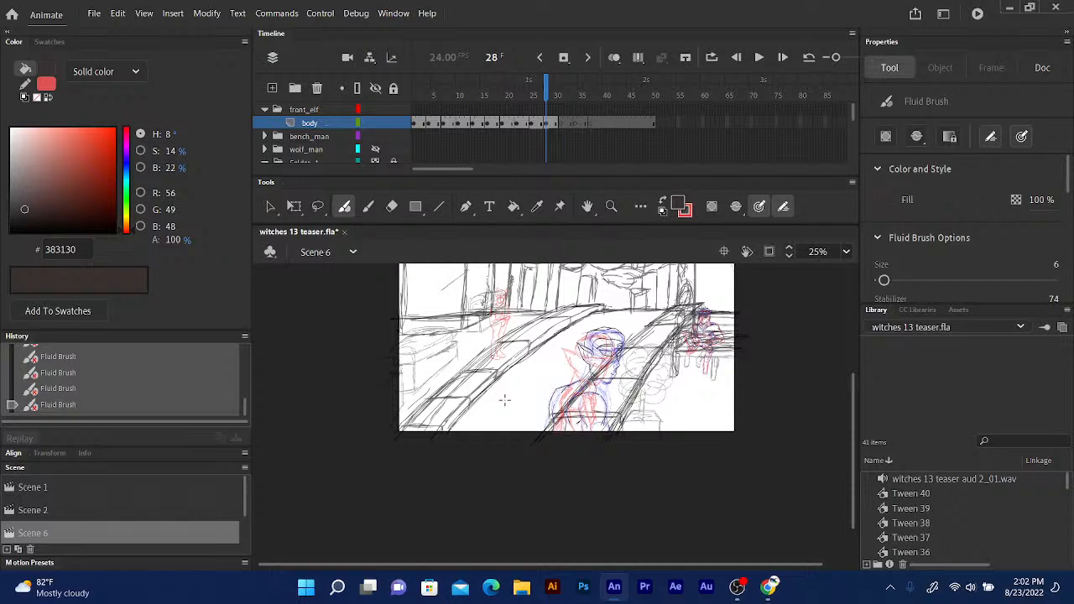
left_click_drag(559, 367, 545, 473)
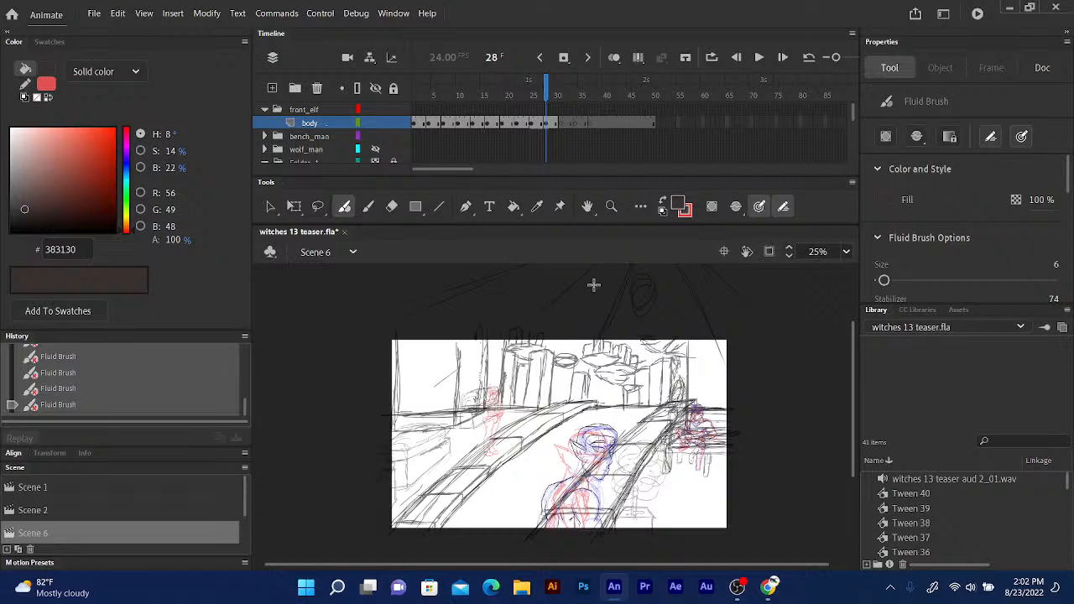
scroll(593, 285, "up", 4)
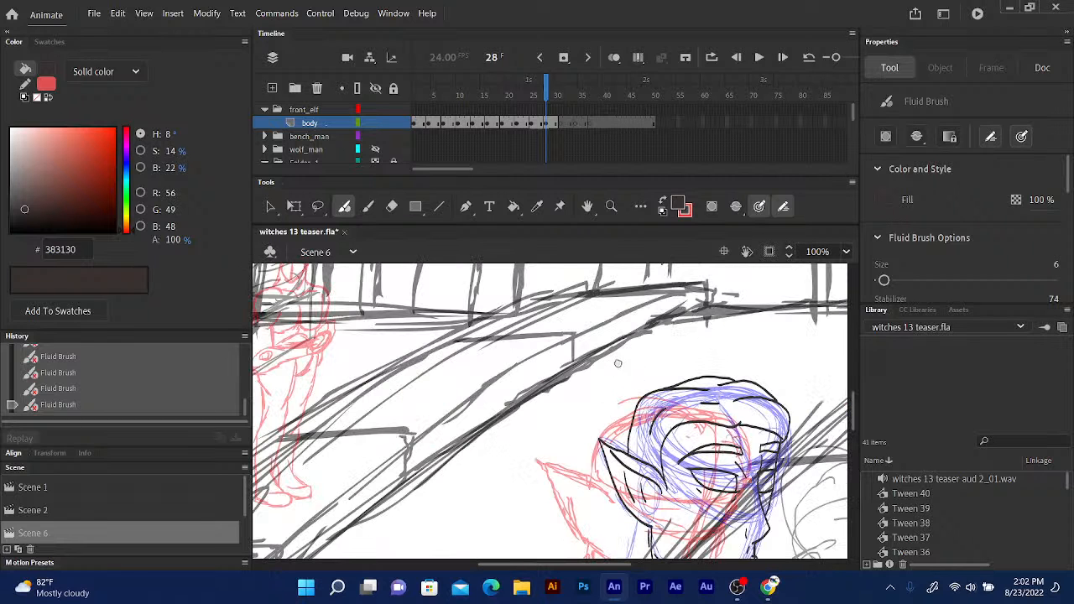
scroll(615, 371, "down", 3)
scroll(568, 391, "down", 3)
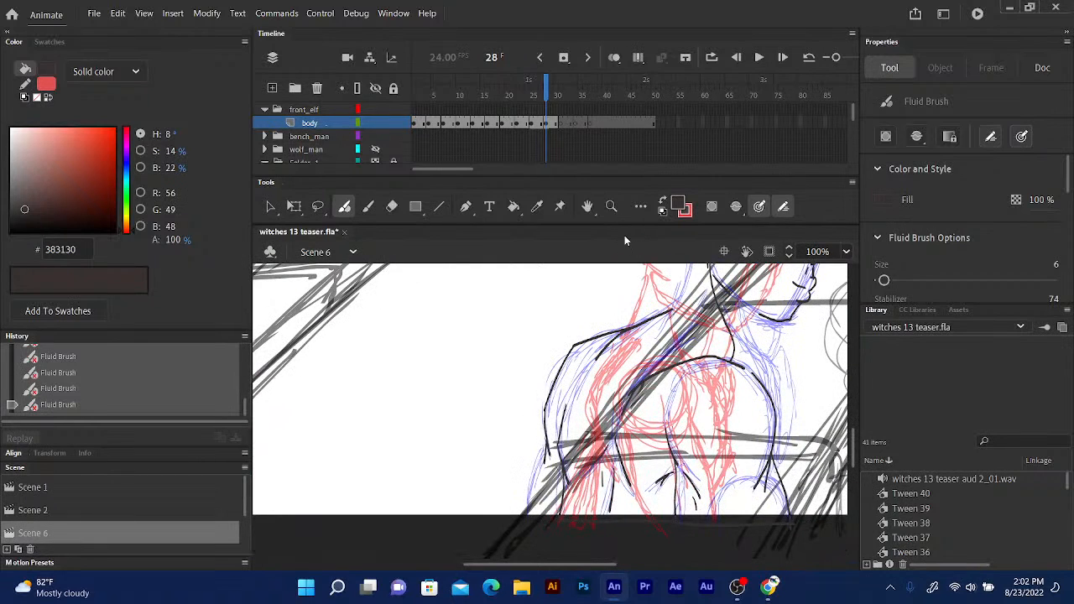
key("ctrl+z")
key("ctrl+z")
key("ctrl+z")
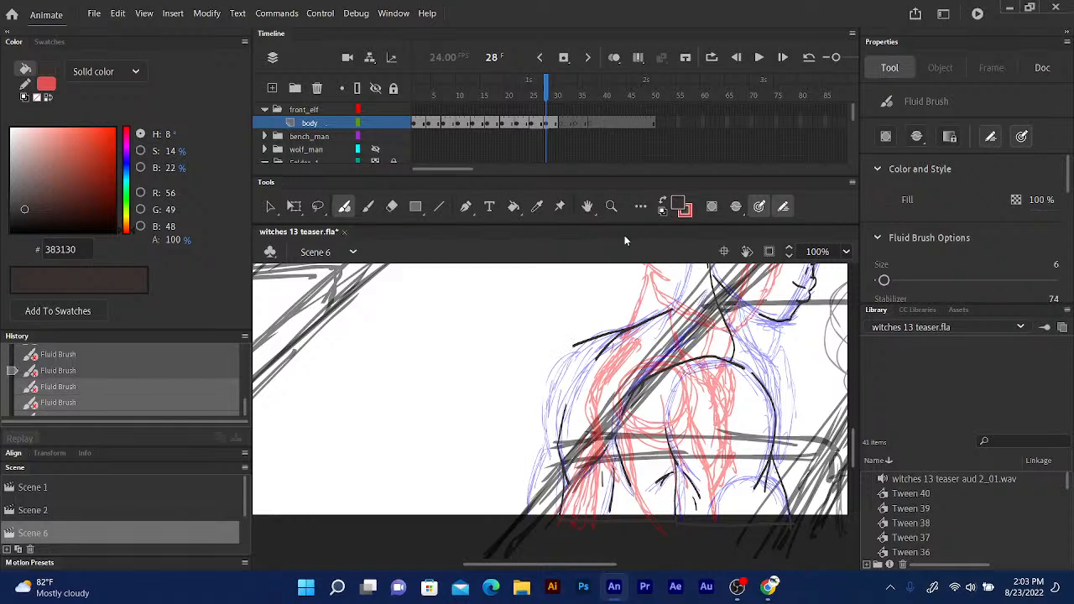
key("ctrl+z")
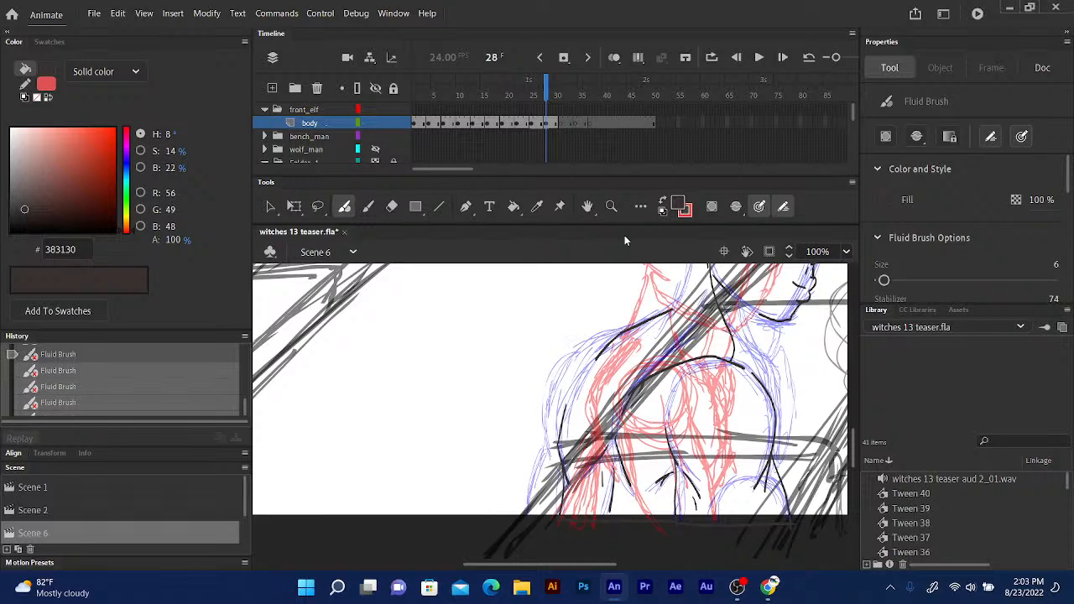
Ink the outer shoulder and upper arm on frame 28 as one continuous curve starting from the existing shoulder line.
key("ctrl+equal")
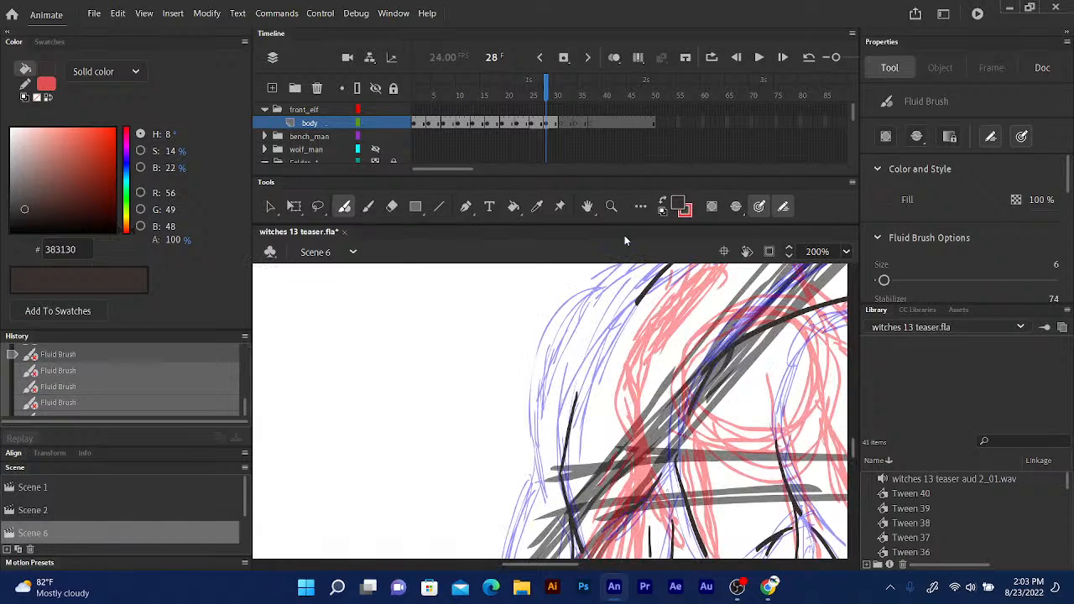
left_click_drag(572, 337, 514, 402)
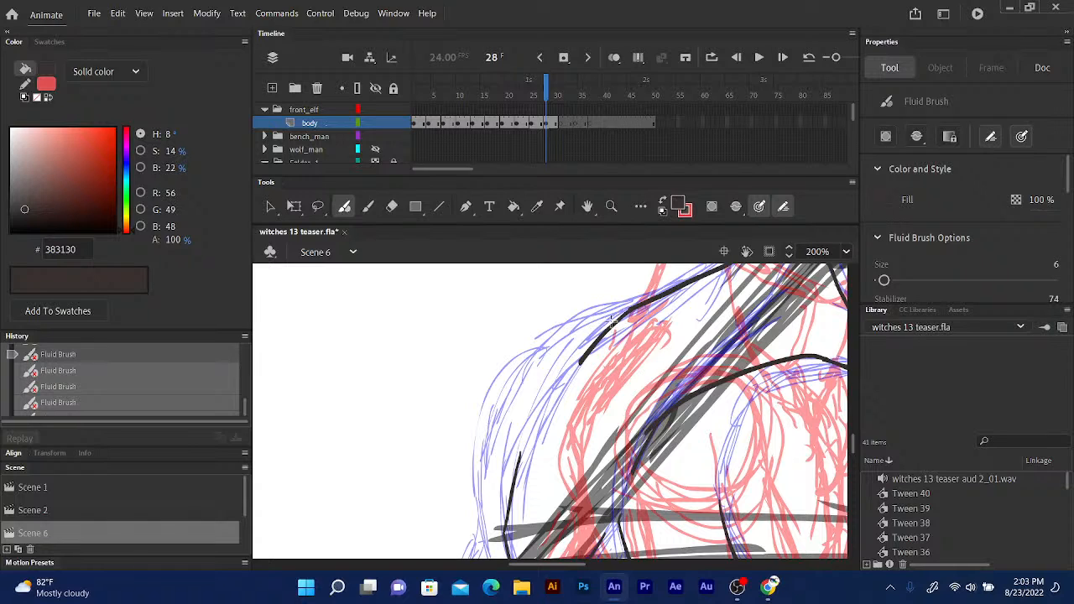
mouse_move(624, 311)
left_mouse_down()
mouse_move(535, 353)
mouse_move(495, 408)
mouse_move(472, 478)
left_mouse_up()
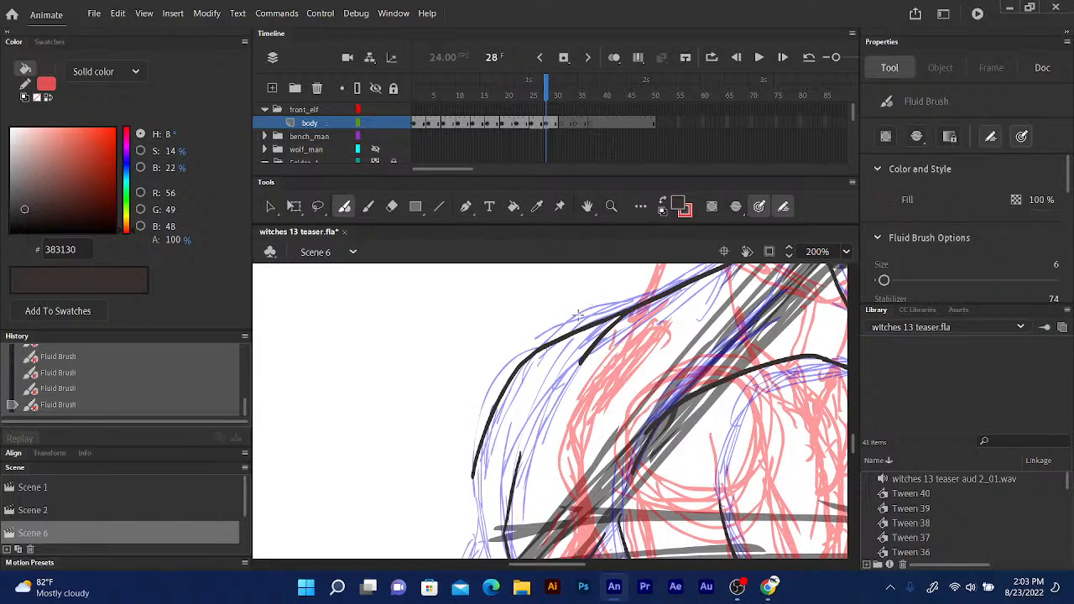
Ink the rear elbow and outer forearm on frame 28, closing the arm with a stroke just below the stage's lower edge.
scroll(578, 311, "down", 4)
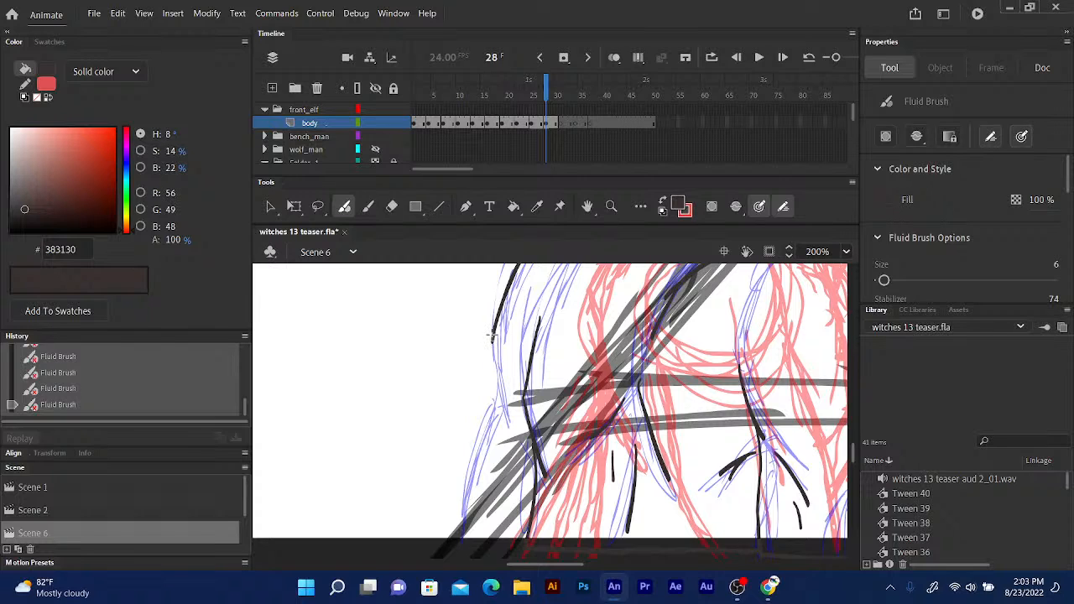
left_click_drag(492, 340, 499, 435)
left_click_drag(577, 288, 624, 272)
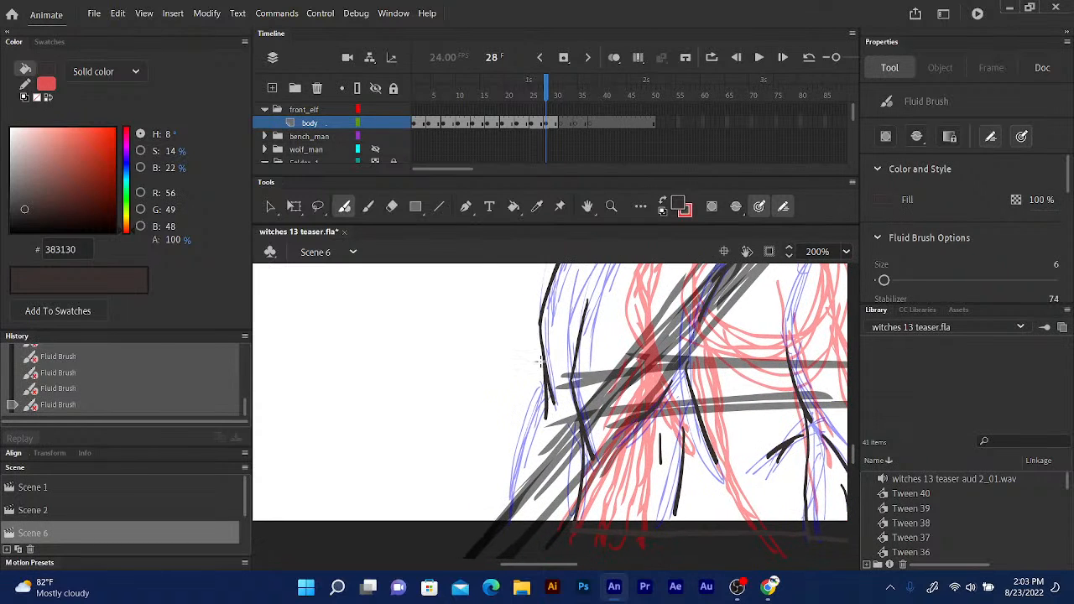
mouse_move(543, 359)
left_mouse_down()
mouse_move(498, 531)
mouse_move(564, 531)
left_mouse_up()
left_click_drag(495, 530, 575, 530)
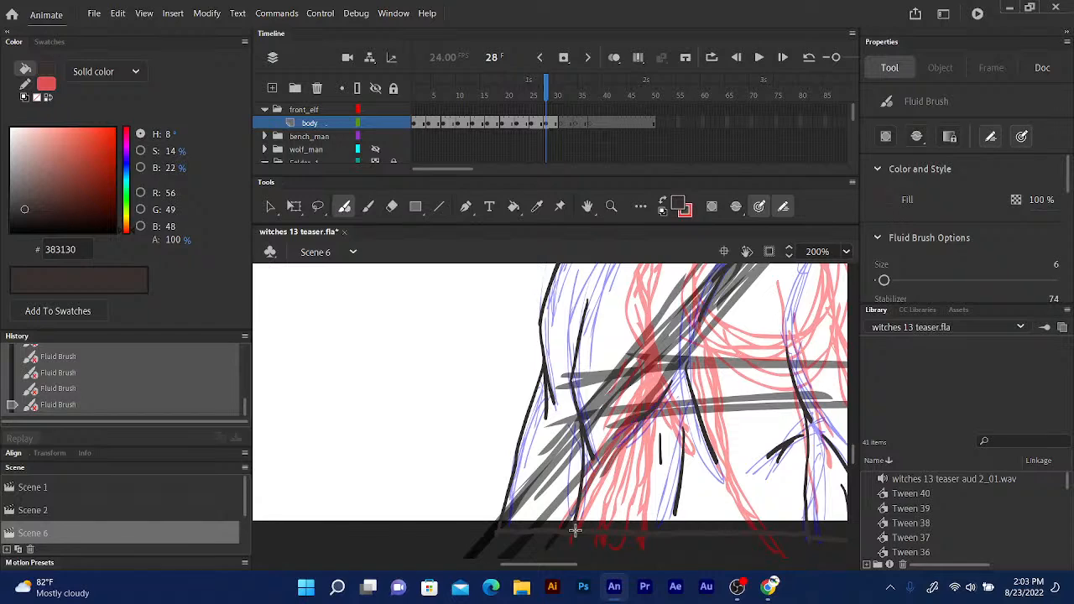
Close the small gap on frame 27 where the lower end of the collarbone curve meets the chest contour.
scroll(575, 530, "up", 5)
mouse_move(617, 416)
left_mouse_down()
mouse_move(609, 377)
mouse_move(513, 443)
left_mouse_up()
left_click_drag(571, 375, 483, 484)
mouse_move(588, 346)
left_mouse_down()
mouse_move(556, 384)
mouse_move(550, 299)
mouse_move(571, 242)
mouse_move(571, 253)
left_mouse_up()
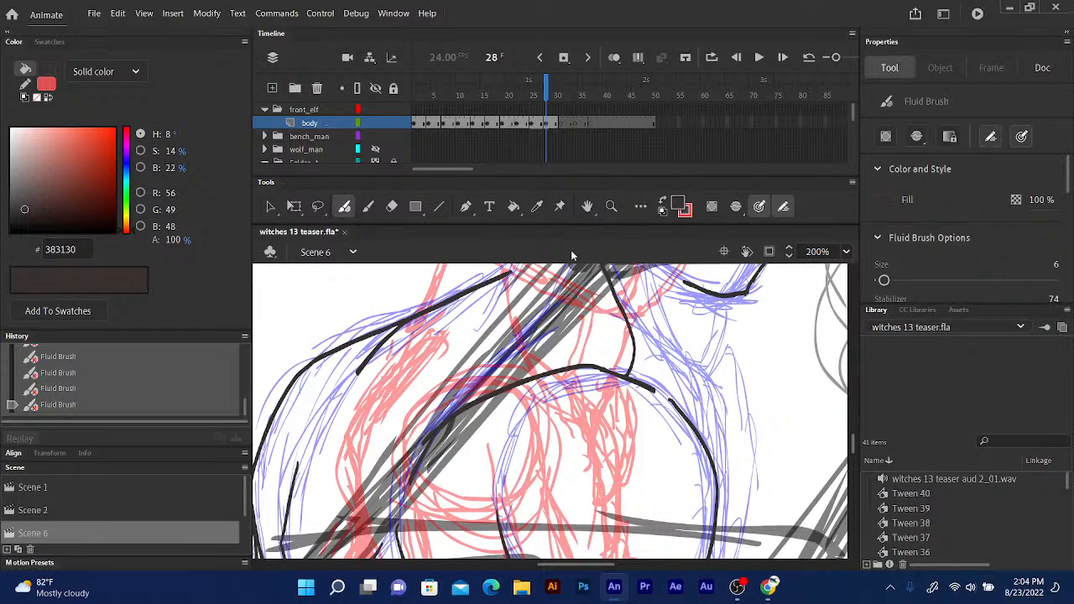
left_click(543, 96)
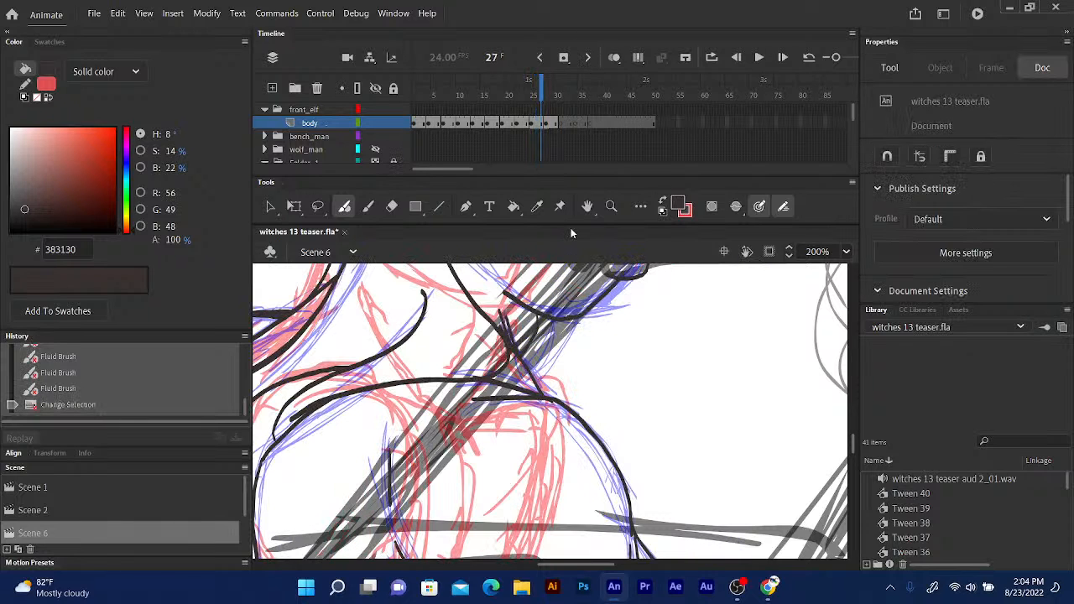
left_click_drag(513, 338, 615, 361)
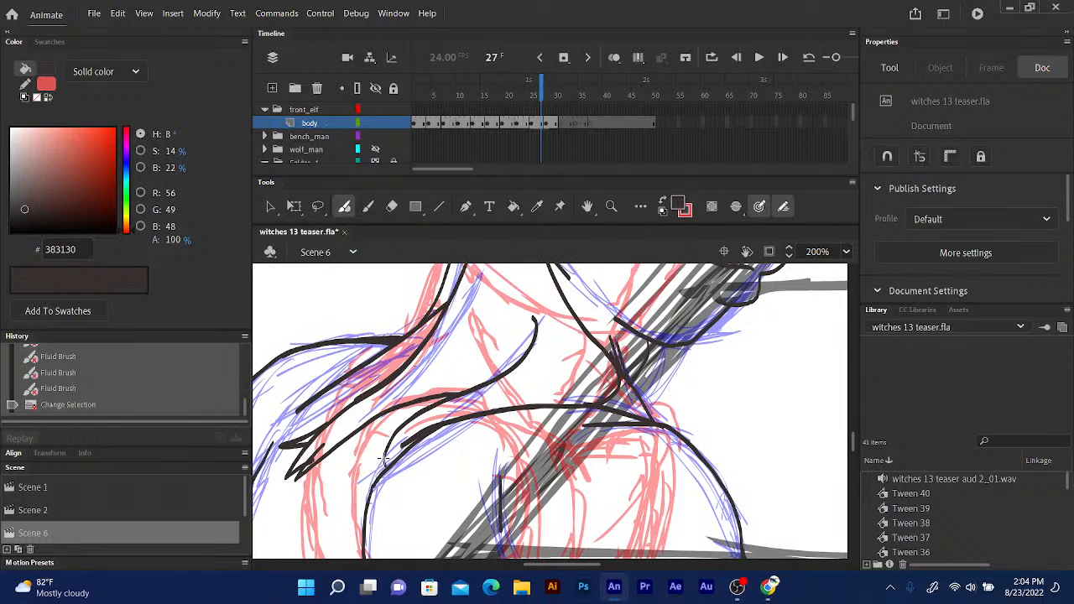
left_click_drag(383, 457, 407, 439)
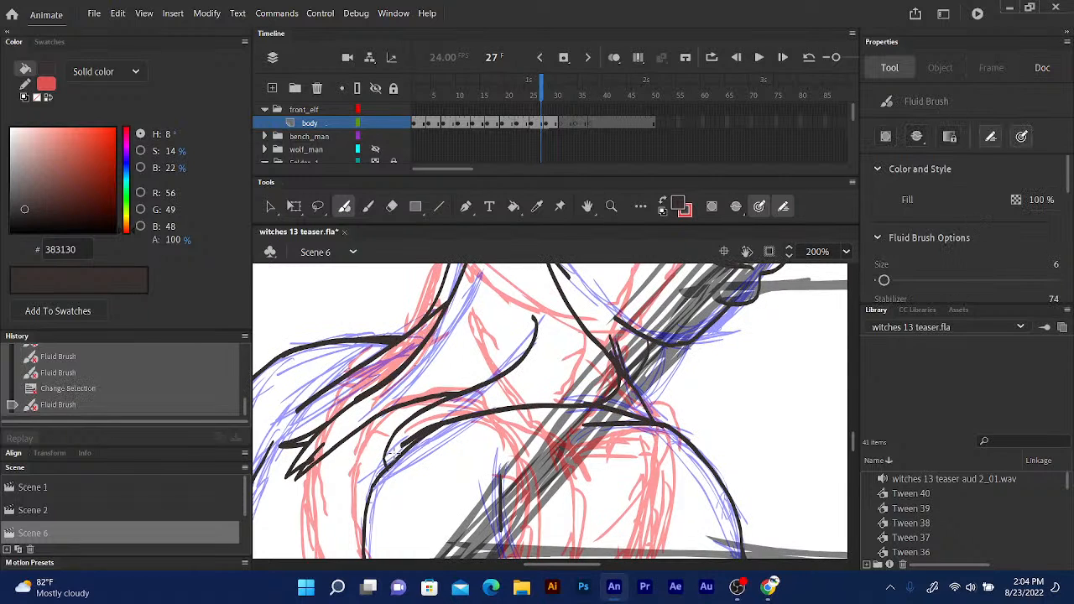
Ink the collarbone curve on frame 28 from a small hook at the rear of the chest up toward the neck, using frame 27 as reference.
left_click(546, 87)
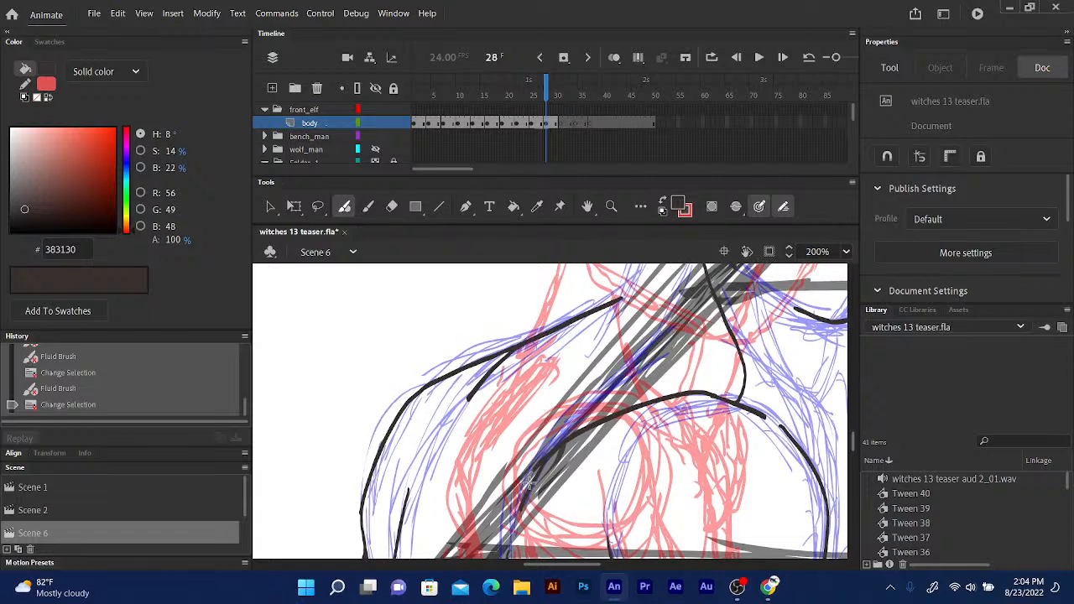
mouse_move(521, 463)
left_mouse_down()
mouse_move(567, 416)
mouse_move(663, 361)
left_mouse_up()
left_click_drag(529, 481, 671, 327)
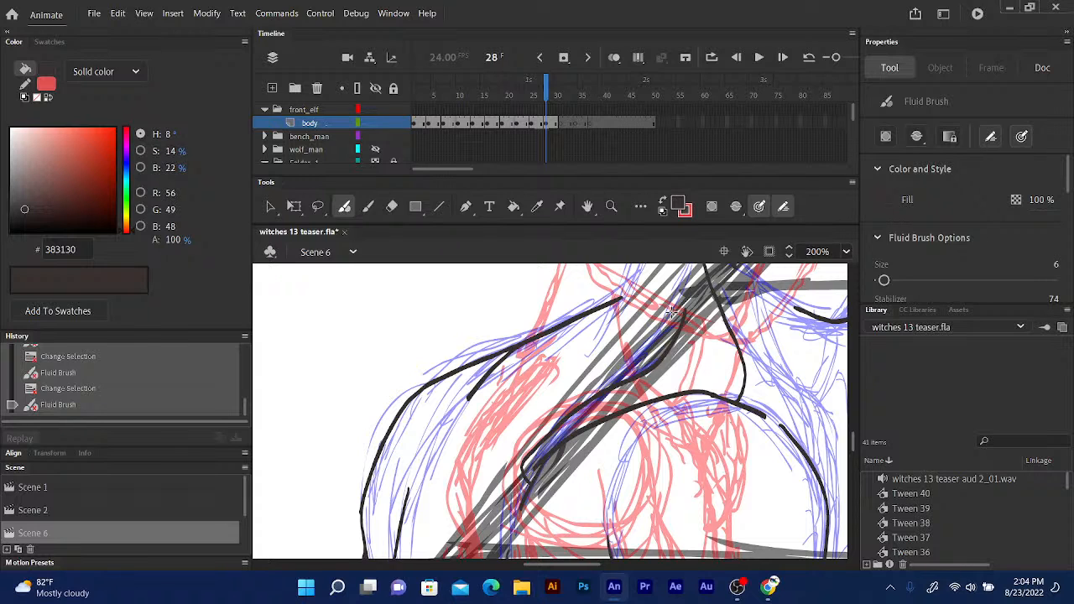
Compare the rear neck and shoulder line art on frame 27 with the drawing on frame 28.
left_click(543, 92)
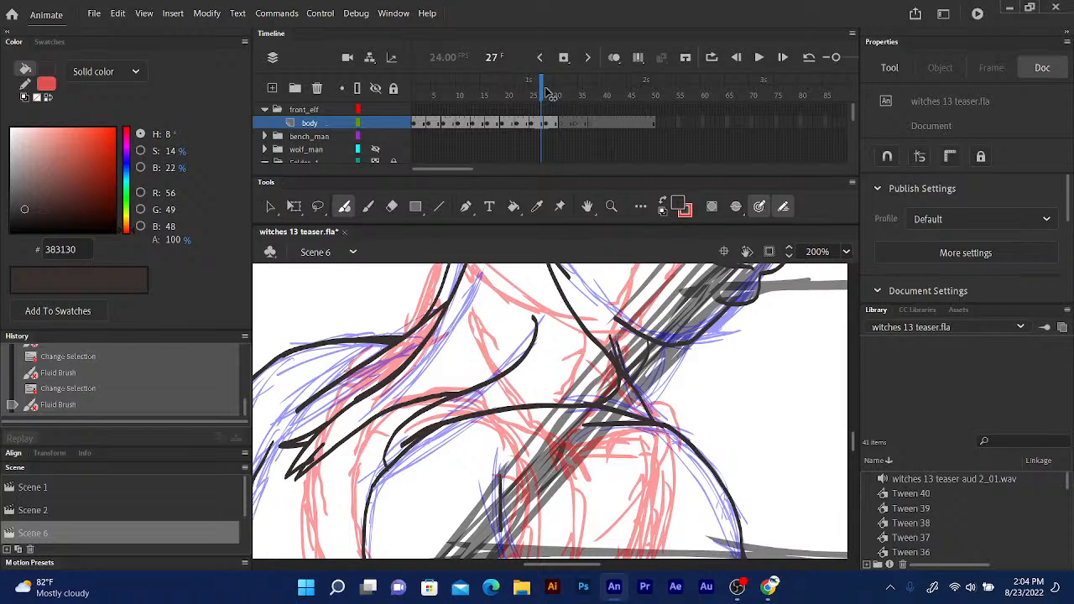
left_click(545, 92)
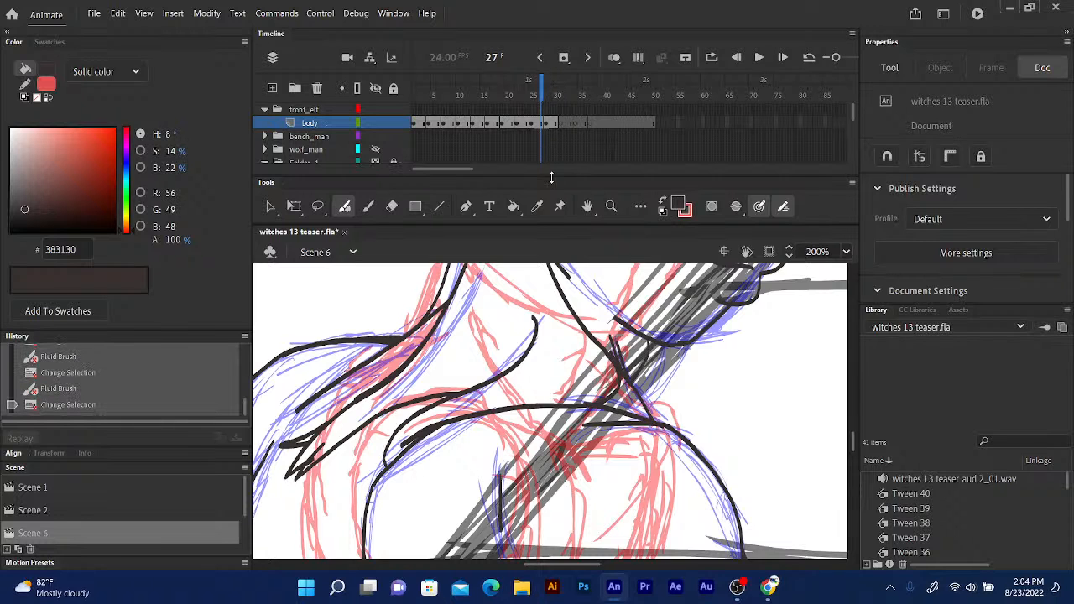
mouse_move(482, 350)
left_mouse_down()
mouse_move(532, 451)
mouse_move(565, 445)
left_mouse_up()
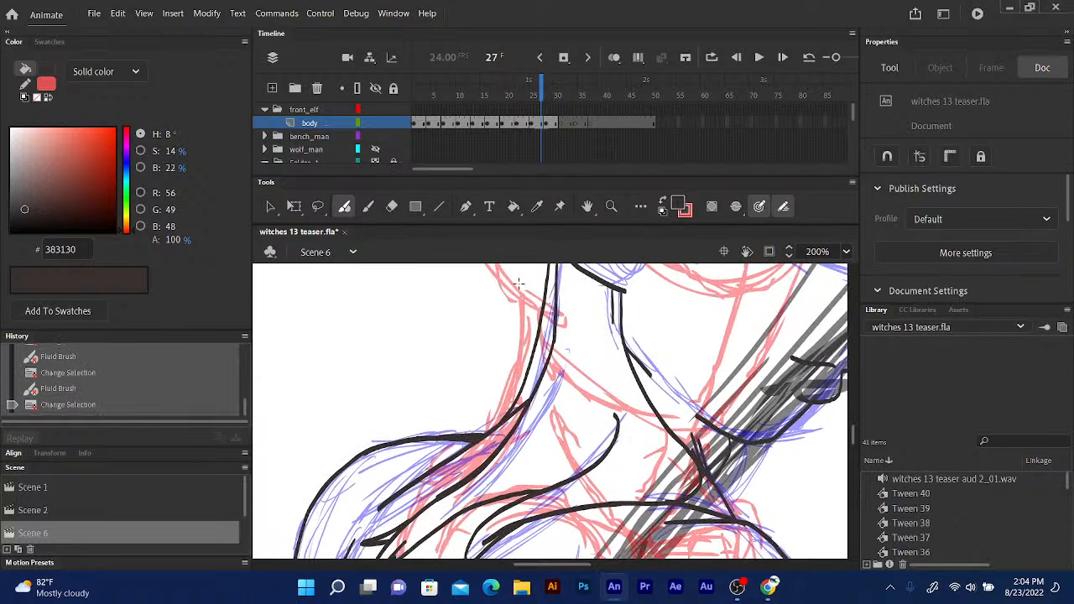
mouse_move(518, 310)
left_mouse_down()
mouse_move(519, 382)
mouse_move(525, 362)
left_mouse_up()
left_click(544, 89)
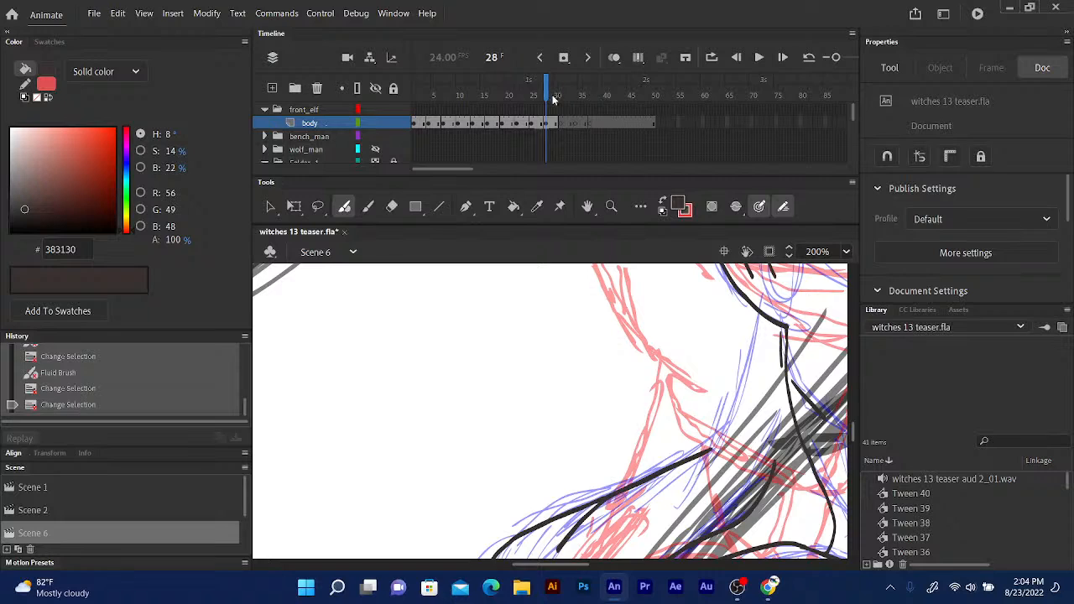
left_click_drag(517, 392, 525, 186)
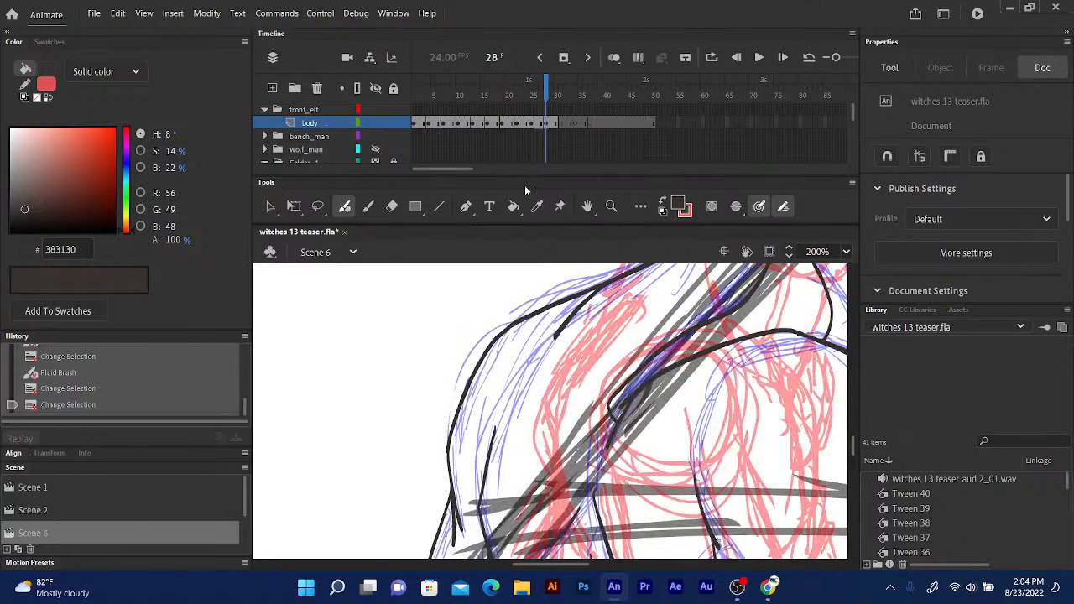
Ink the neck muscle curve on frame 28 from under the ear past the shoulder line, with a hooked crease below its lower end.
mouse_move(538, 297)
left_mouse_down()
mouse_move(478, 381)
mouse_move(481, 423)
left_mouse_up()
left_click_drag(579, 375, 469, 510)
mouse_move(549, 340)
left_mouse_down()
mouse_move(565, 266)
mouse_move(549, 319)
mouse_move(605, 289)
left_mouse_up()
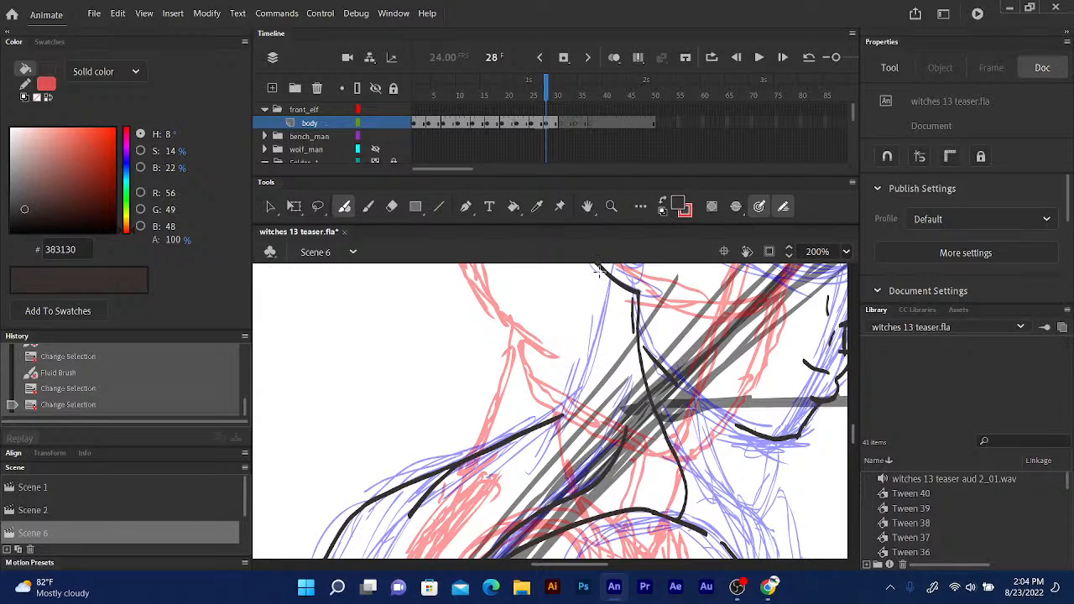
mouse_move(597, 269)
left_mouse_down()
mouse_move(578, 386)
mouse_move(522, 475)
mouse_move(472, 519)
left_mouse_up()
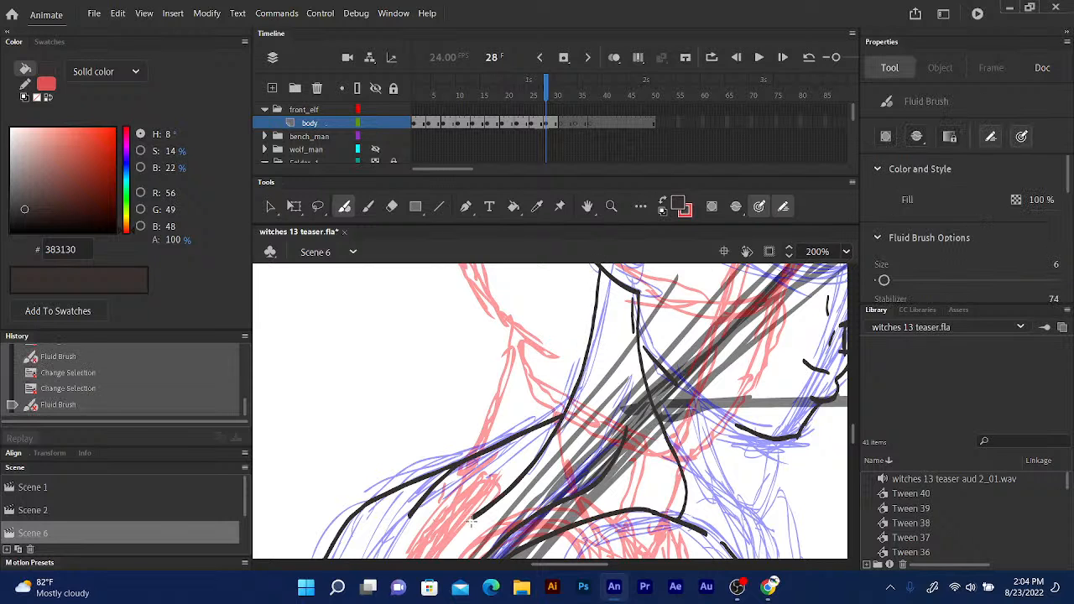
left_click_drag(600, 386, 635, 256)
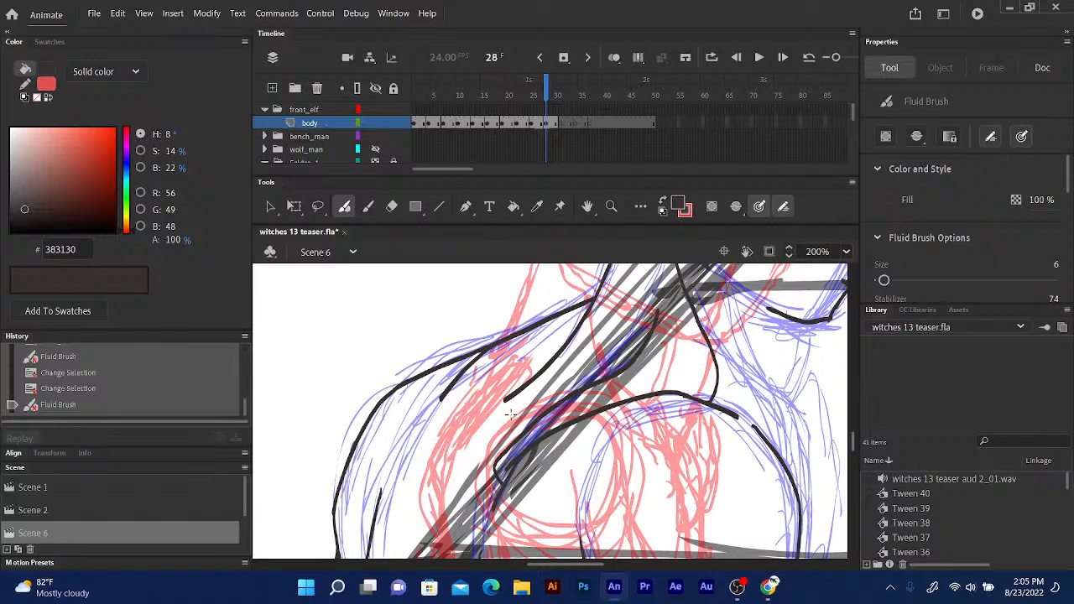
mouse_move(521, 403)
left_mouse_down()
mouse_move(480, 445)
mouse_move(528, 406)
left_mouse_up()
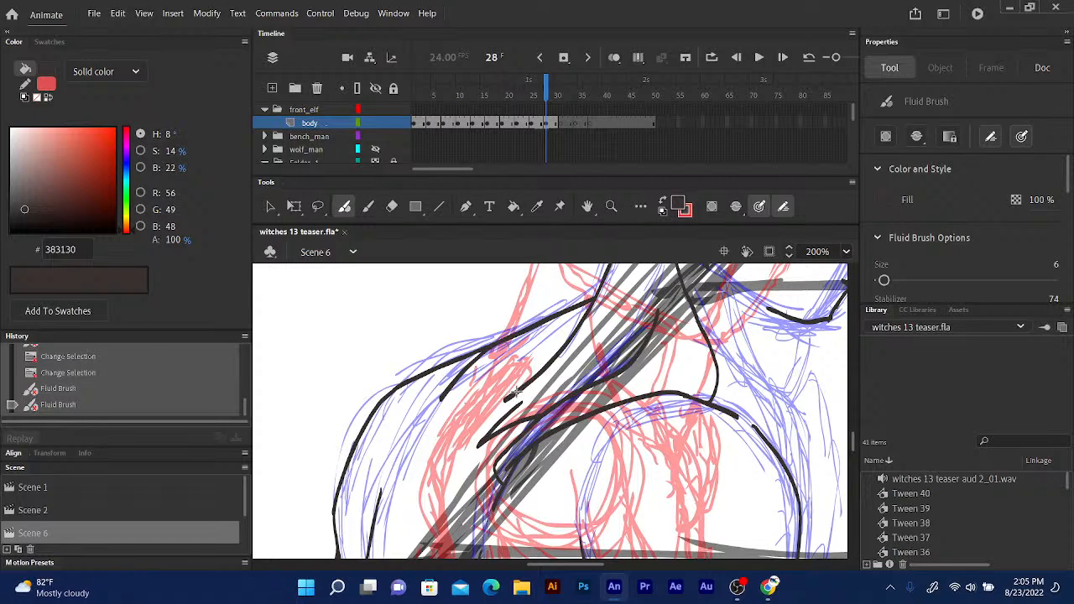
left_click_drag(516, 390, 474, 422)
left_click_drag(517, 391, 516, 394)
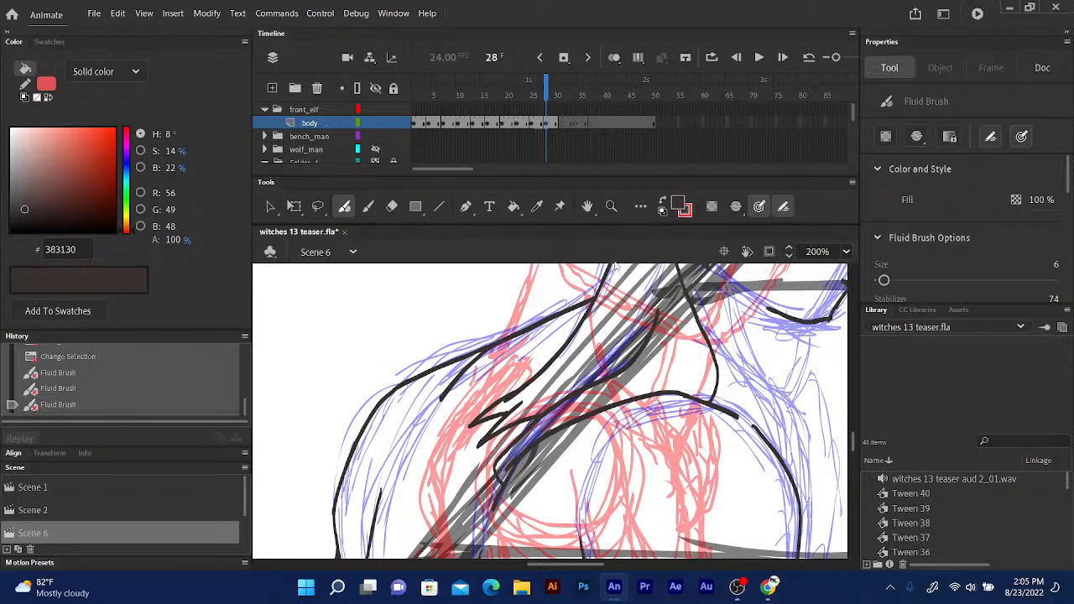
left_click(538, 94)
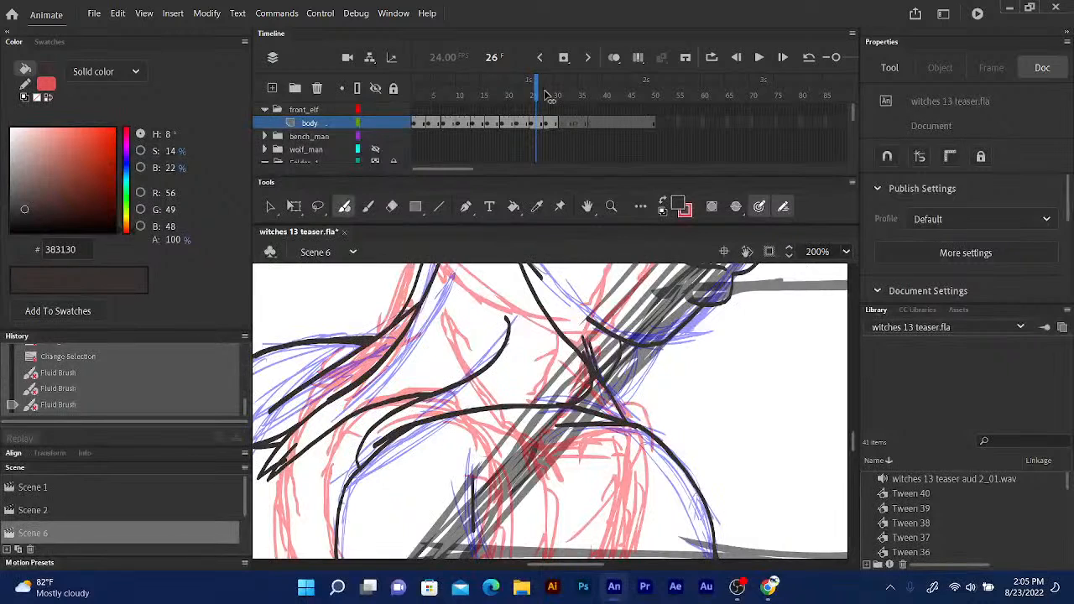
left_click(543, 94)
left_click(546, 94)
left_click(546, 95)
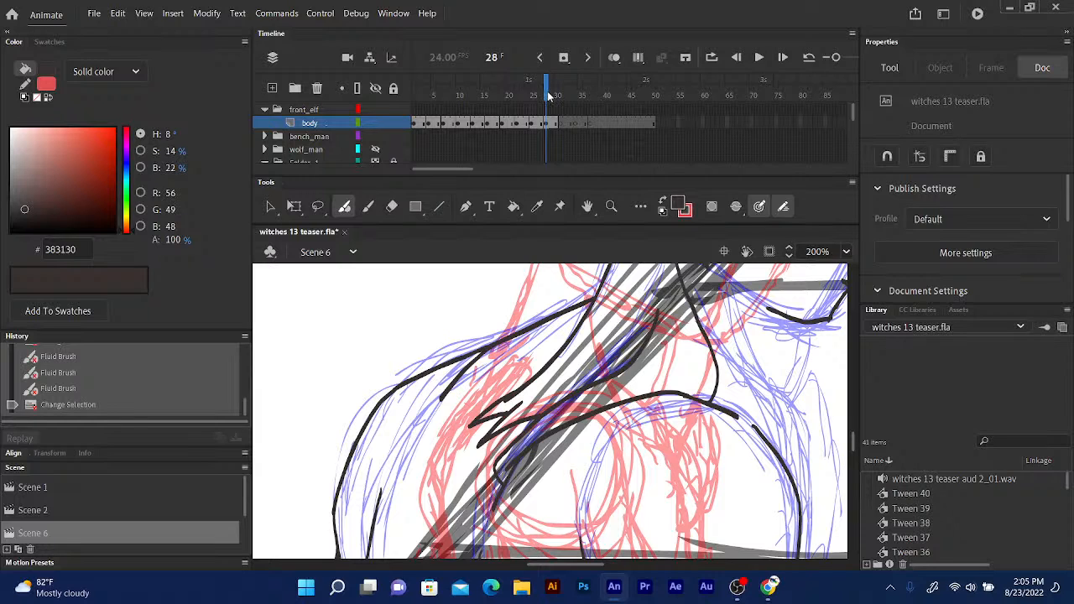
key("ctrl+z")
key("ctrl+z")
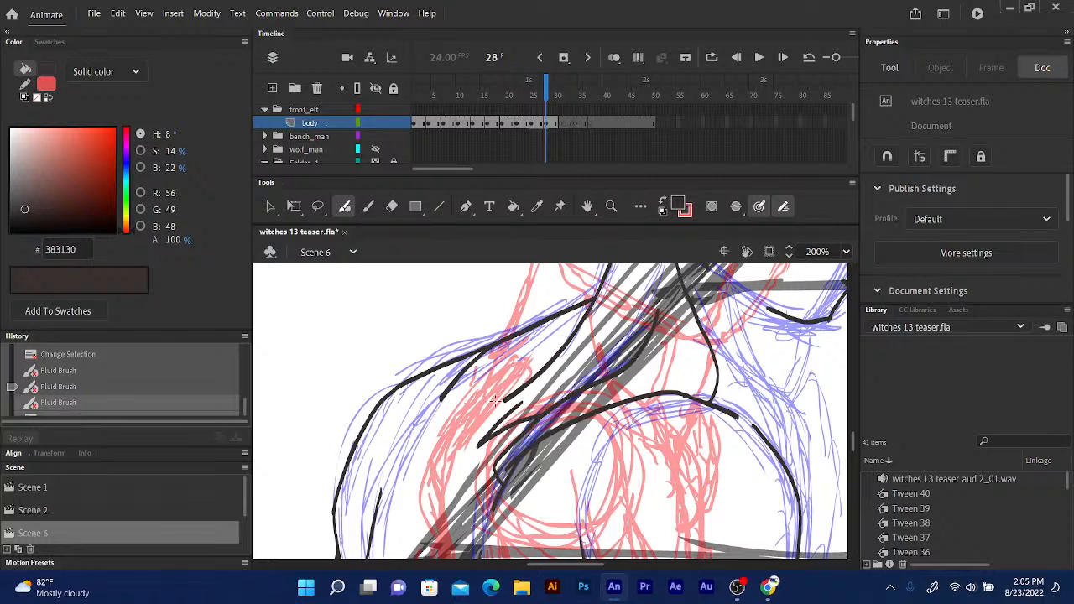
Ink the small zigzag crease on frame 28 that continues the lower end of the neck curve beside the hooked stroke.
left_click(544, 95)
left_click(546, 96)
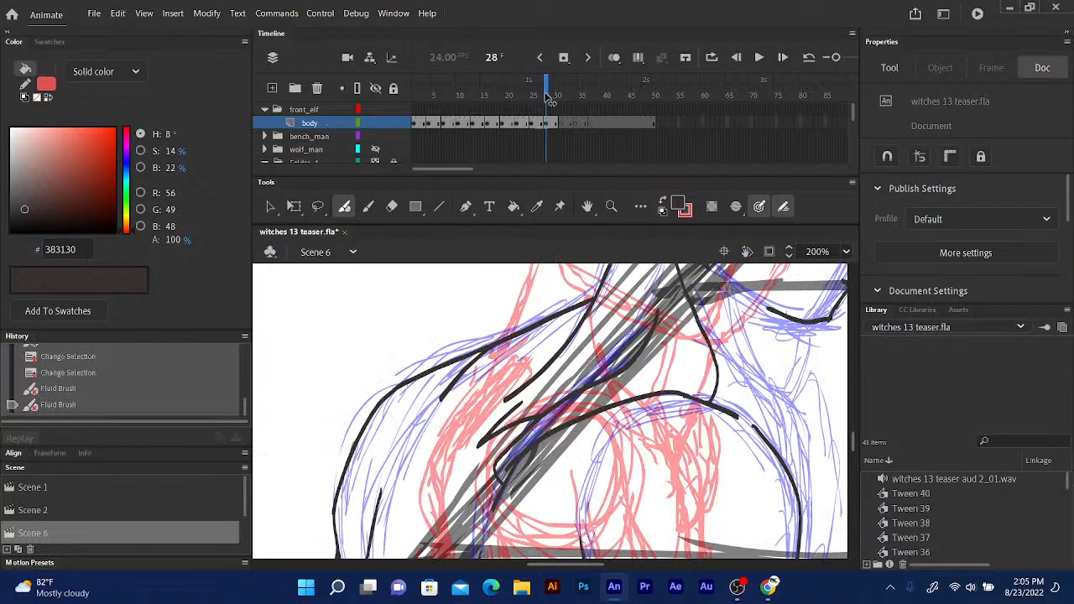
left_click(549, 98)
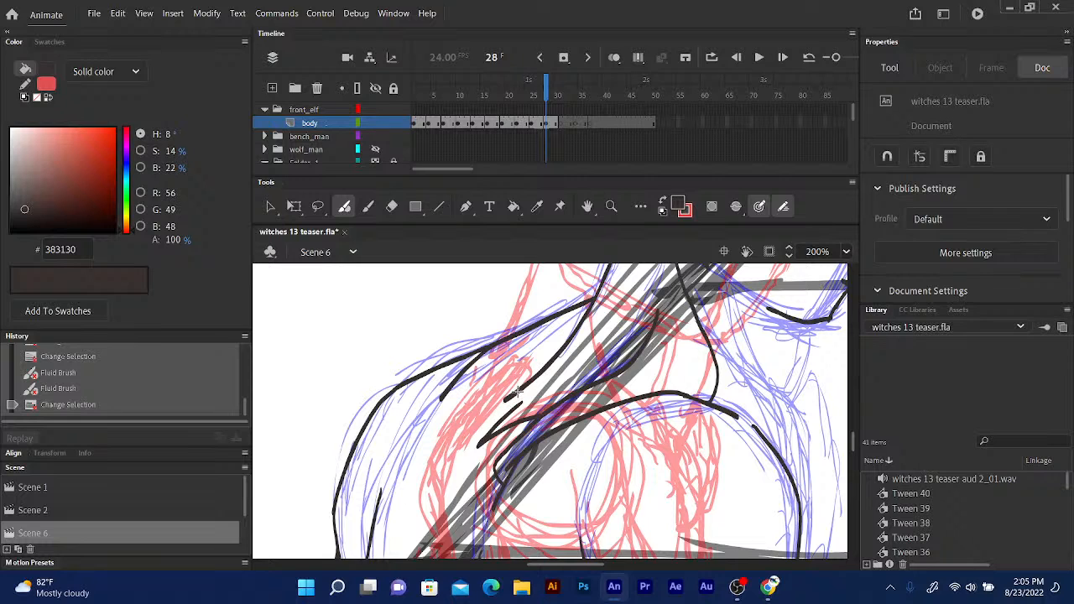
mouse_move(520, 389)
left_mouse_down()
mouse_move(467, 435)
mouse_move(502, 418)
mouse_move(476, 413)
mouse_move(490, 407)
left_mouse_up()
scroll(568, 353, "up", 5)
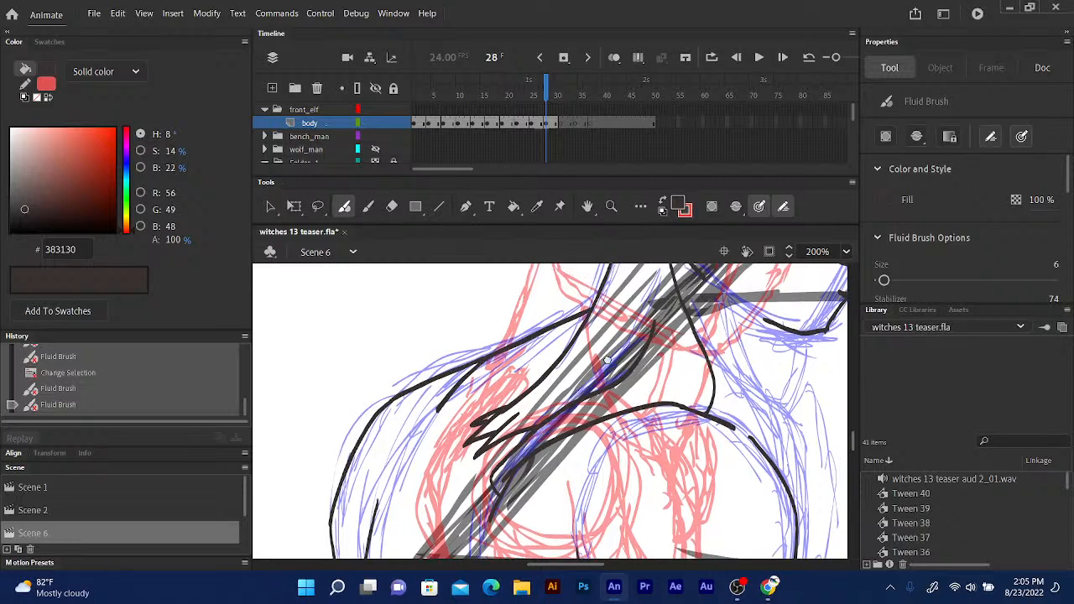
Ink the outer back-of-neck line on frame 28 between the shoulder and the ear, with frame 27 as reference, and reinforce its lower end.
left_click(543, 90)
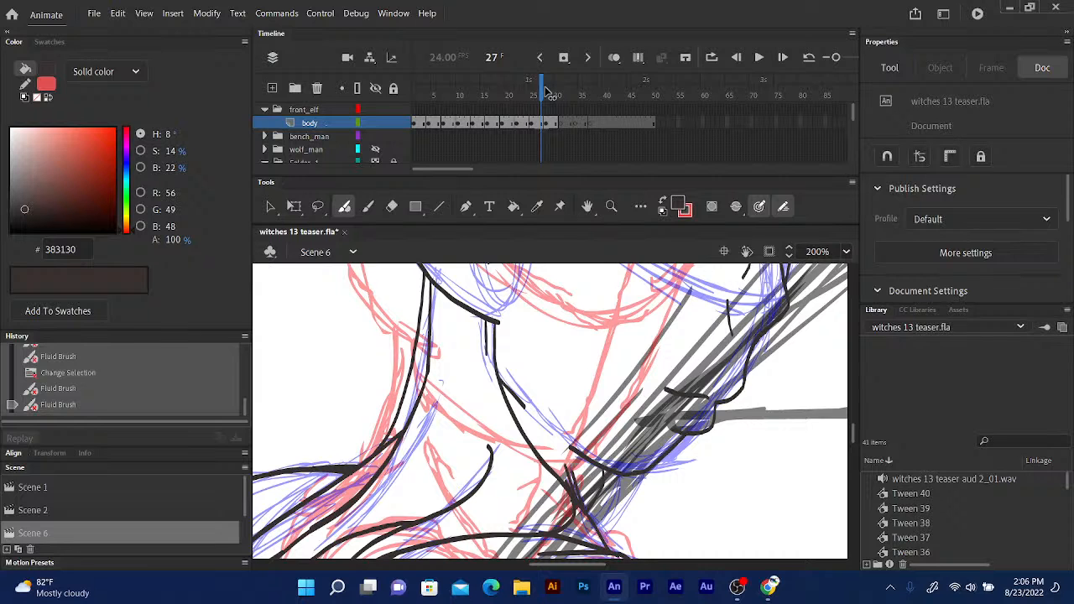
left_click(547, 95)
scroll(611, 373, "up", 4)
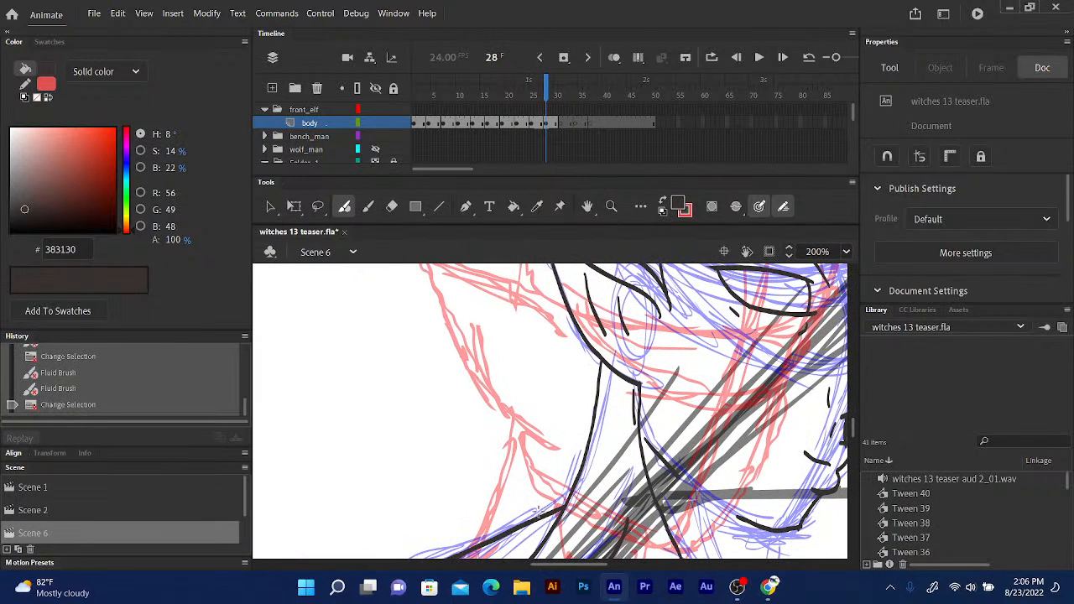
mouse_move(527, 520)
left_mouse_down()
mouse_move(569, 449)
mouse_move(582, 353)
left_mouse_up()
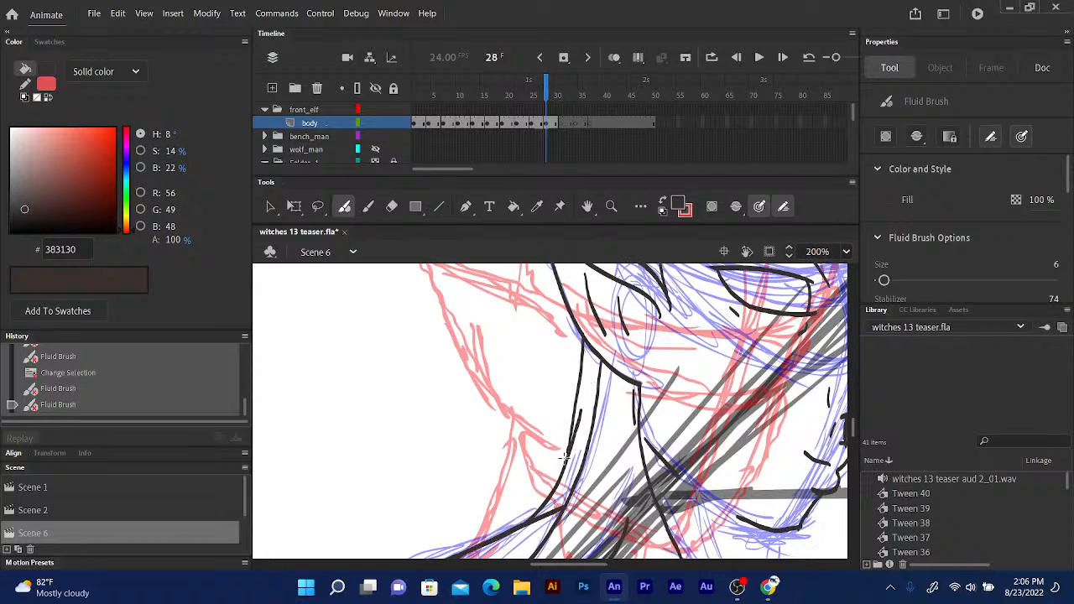
left_click_drag(566, 454, 558, 475)
key("ctrl+z")
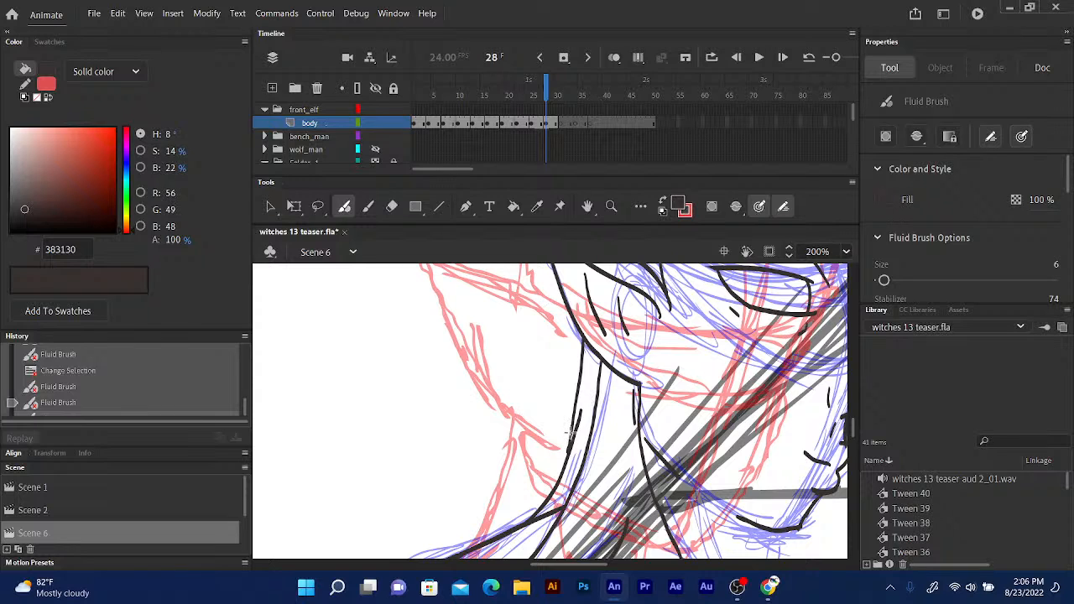
left_click_drag(565, 455, 525, 522)
Ink the front neck muscle line on frame 28 from the throat down to the far shoulder, plus the throat strokes beneath the jaw.
scroll(624, 381, "up", 3)
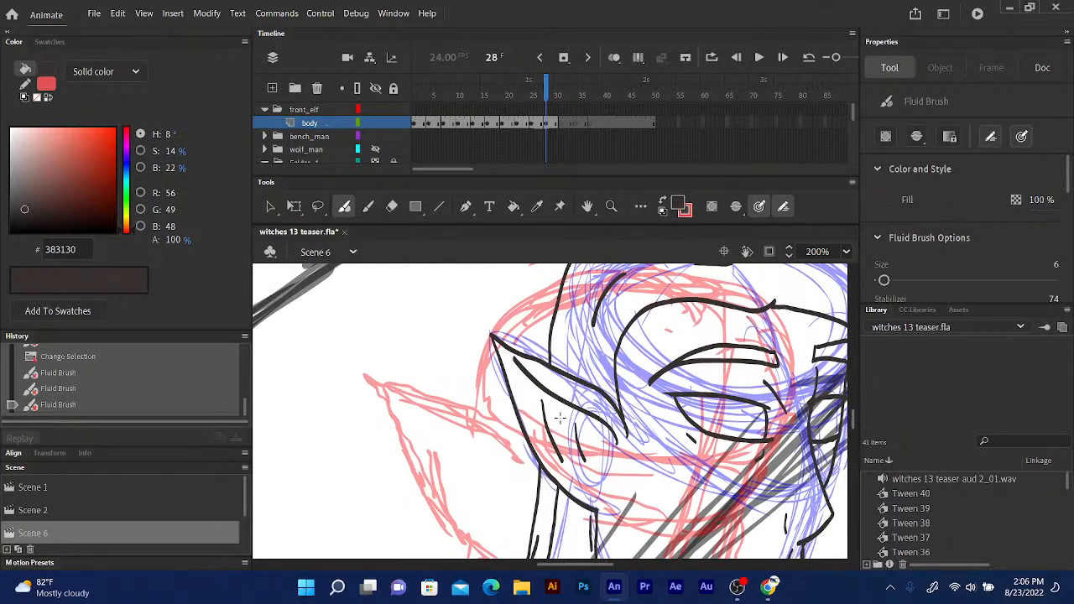
scroll(562, 416, "down", 4)
scroll(545, 399, "down", 5)
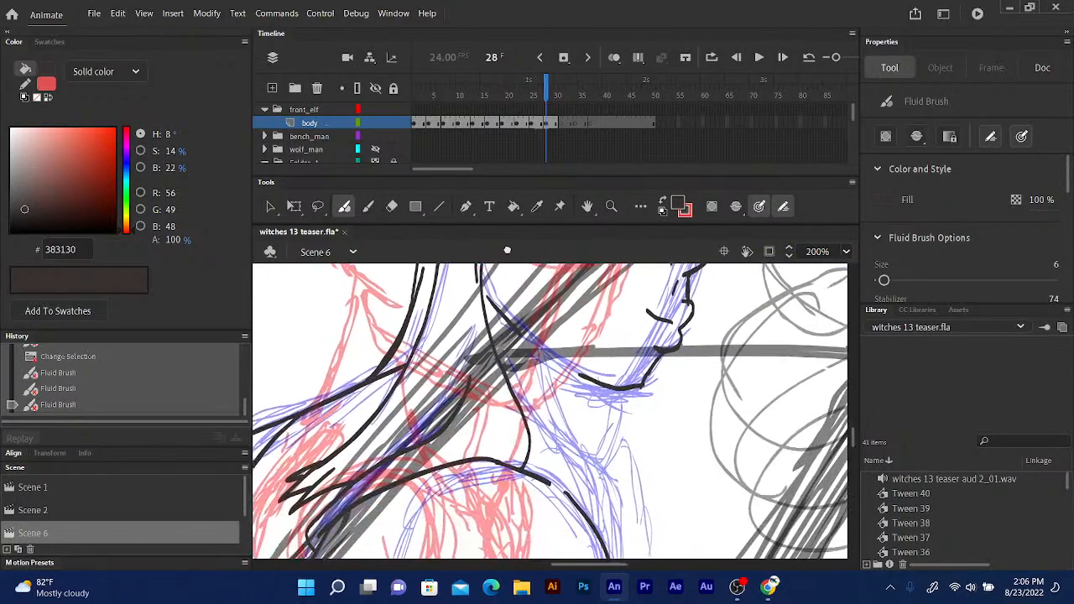
scroll(524, 288, "up", 3)
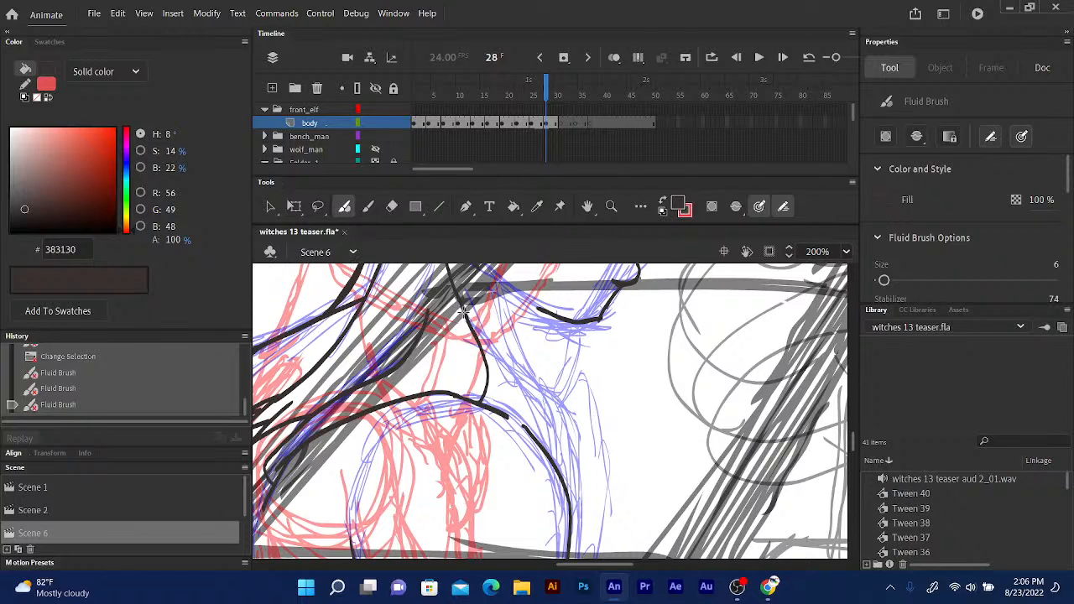
mouse_move(467, 314)
left_mouse_down()
mouse_move(536, 383)
mouse_move(558, 466)
left_mouse_up()
left_click_drag(535, 340, 554, 432)
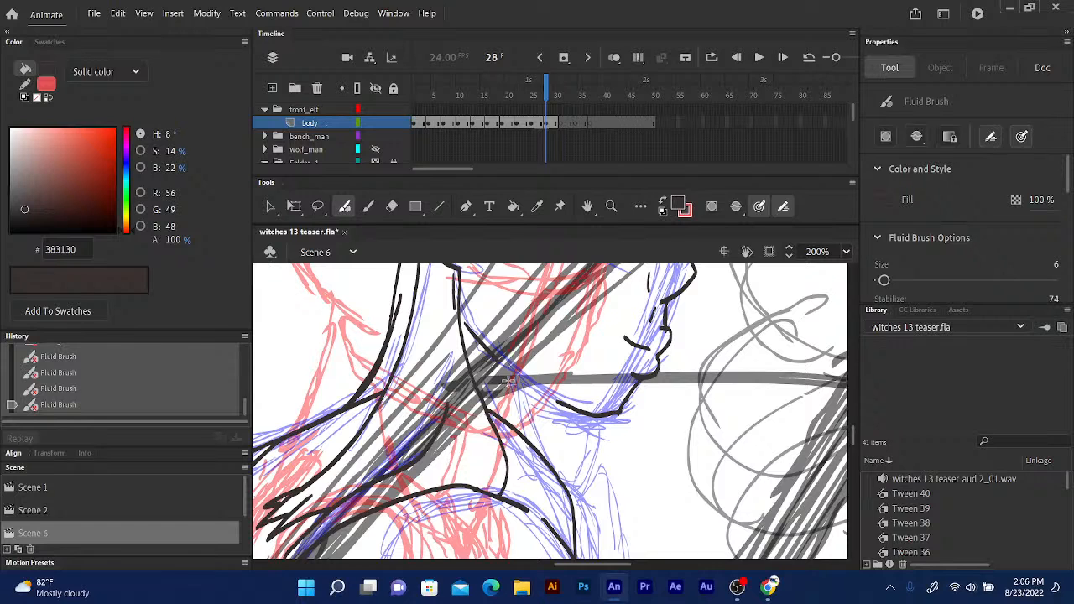
left_click_drag(507, 375, 523, 426)
left_click_drag(580, 413, 562, 481)
scroll(571, 466, "up", 10)
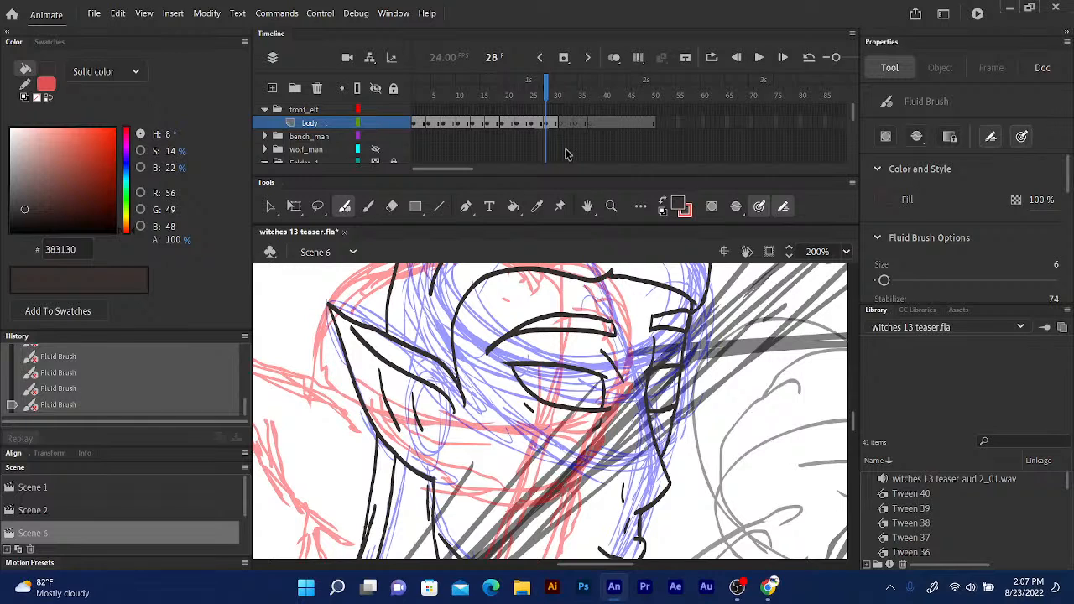
Examine the elf on frames 29 and 31 of the body layer, from the full scene to a closer view.
left_click(553, 98)
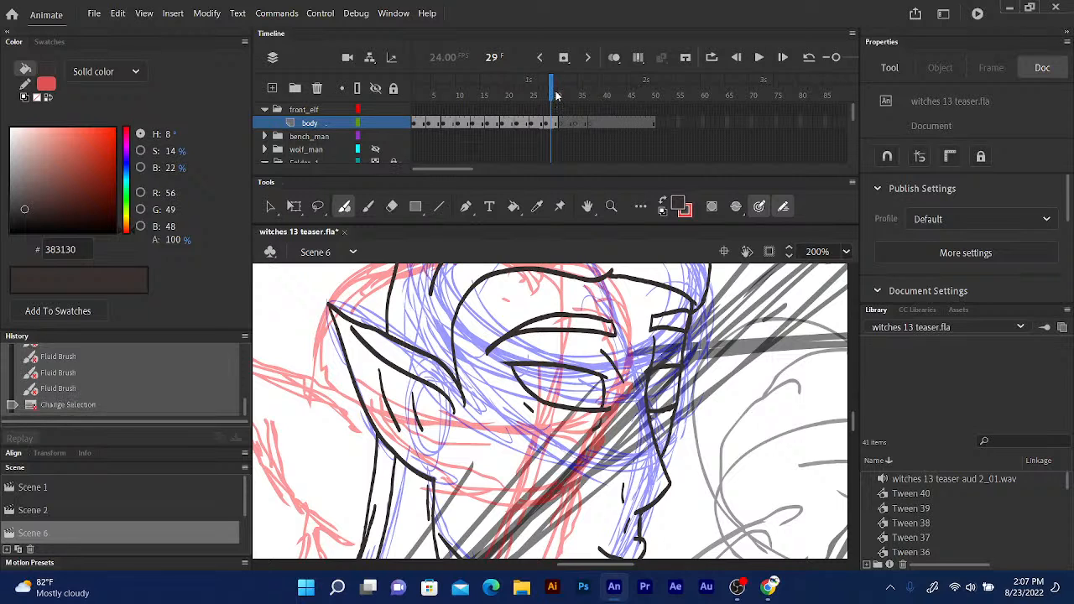
key("ctrl+minus")
key("ctrl+minus")
key("ctrl+minus")
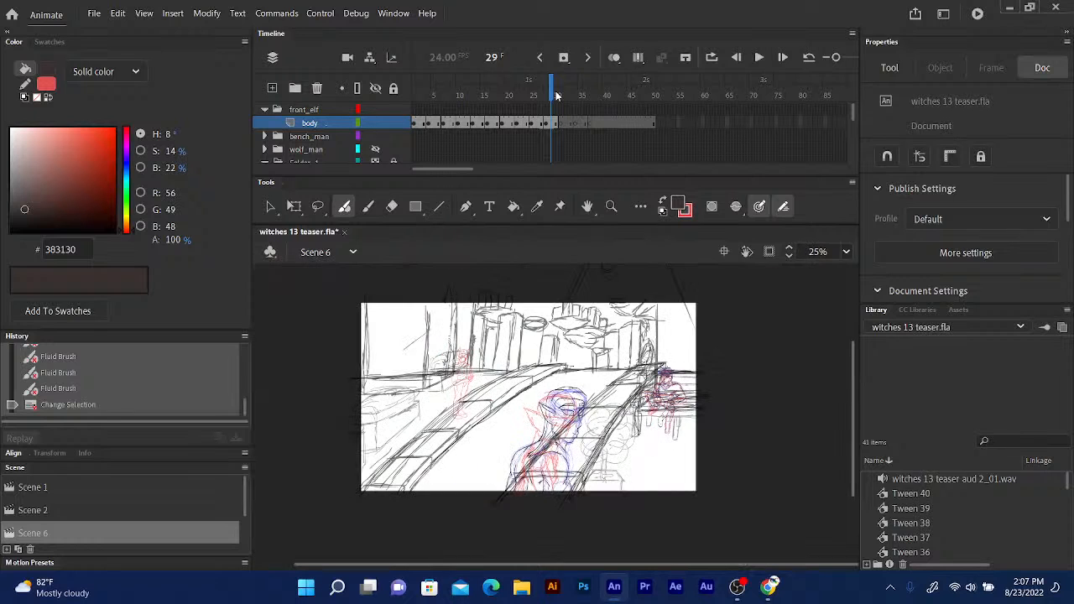
key("ctrl+equal")
key("ctrl+equal")
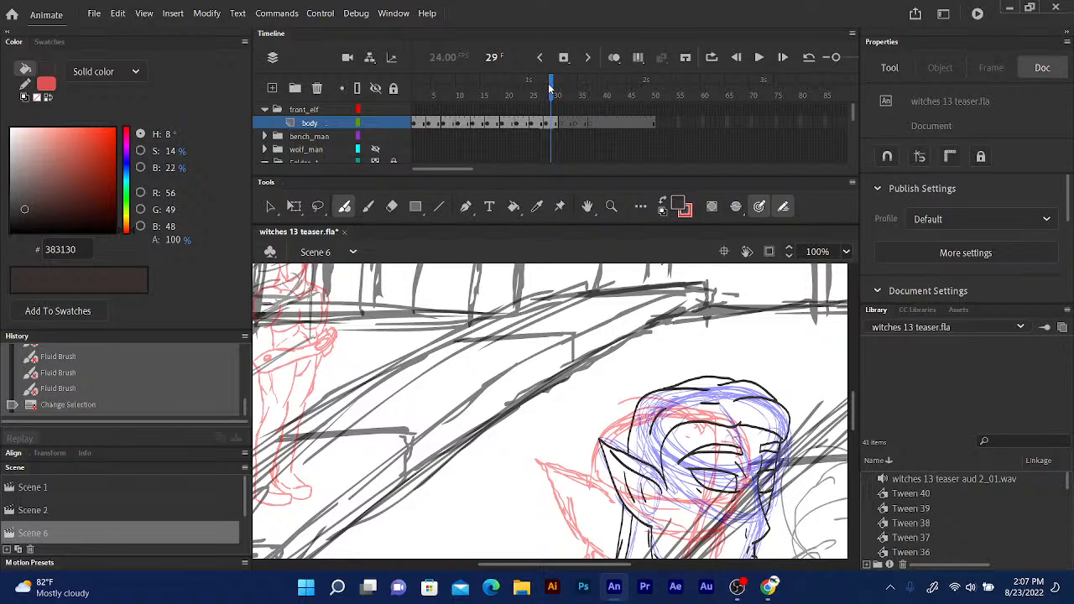
left_click(558, 90)
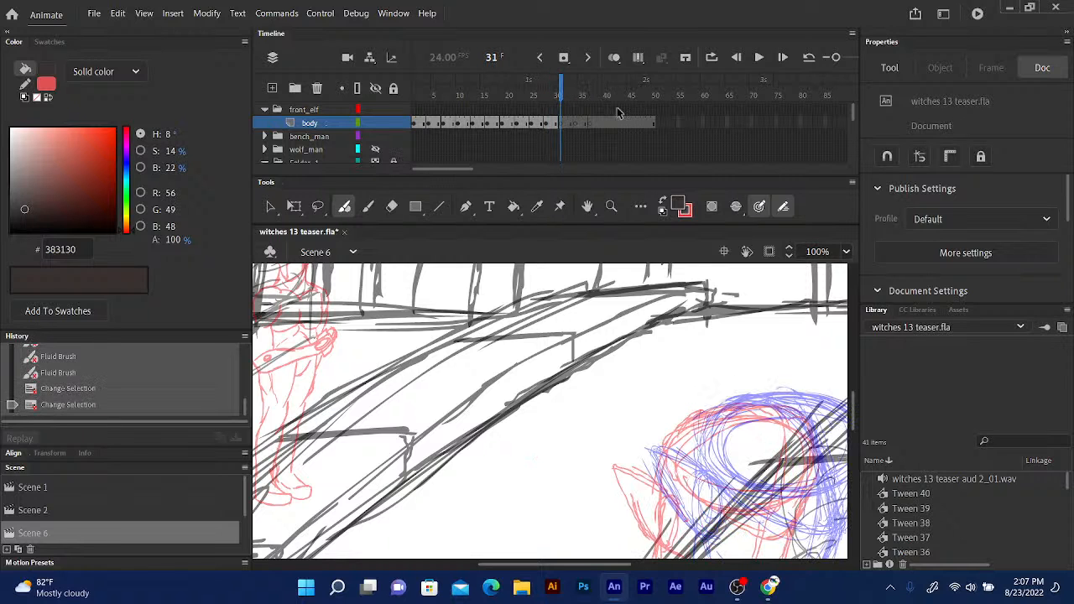
scroll(626, 297, "down", 3)
scroll(626, 296, "down", 2)
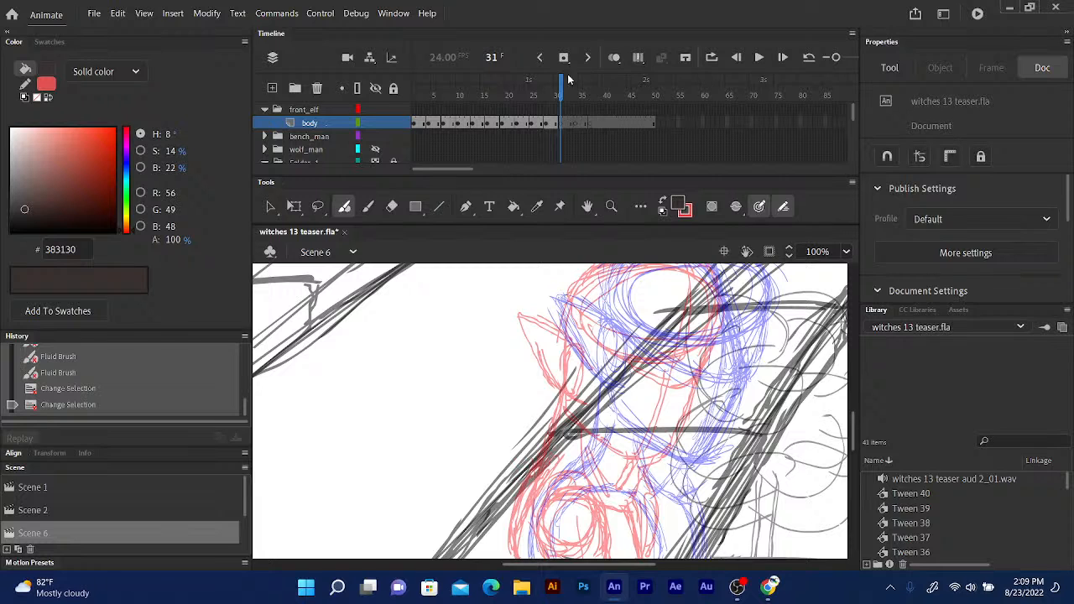
Scrub through the elf's movement between the rough drawings up to frame 45 and the inked drawings around frame 24.
mouse_move(563, 90)
left_mouse_down()
mouse_move(595, 89)
mouse_move(612, 104)
left_mouse_up()
left_click_drag(778, 374, 643, 384)
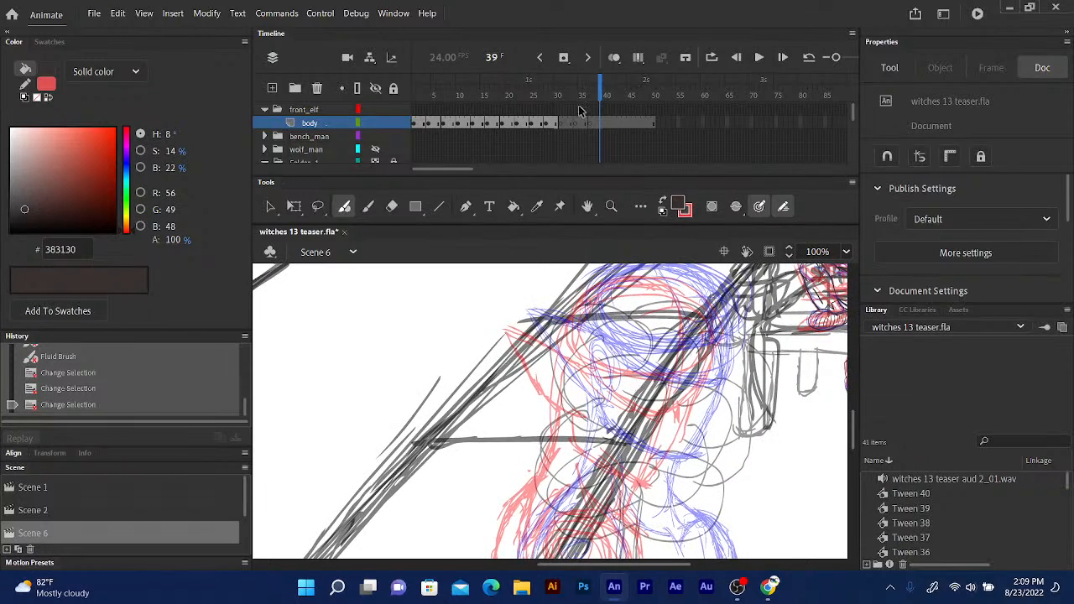
left_click_drag(601, 93, 612, 92)
key("period")
key("period")
key("period")
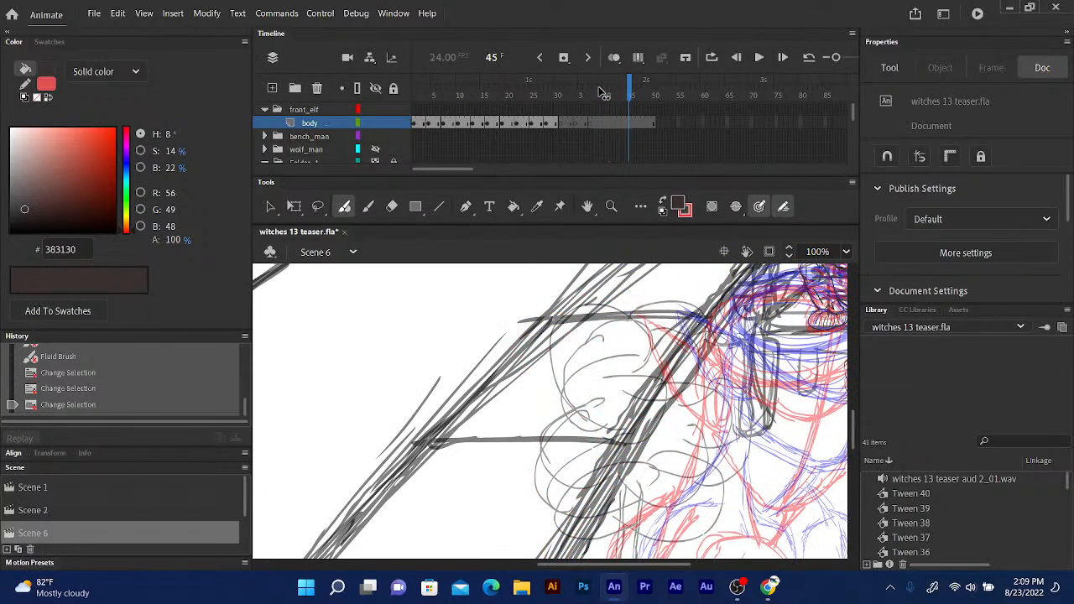
key("comma")
key("comma")
key("comma")
key("comma")
key("comma")
key("comma")
key("comma")
key("comma")
key("comma")
key("comma")
key("comma")
key("comma")
key("comma")
key("comma")
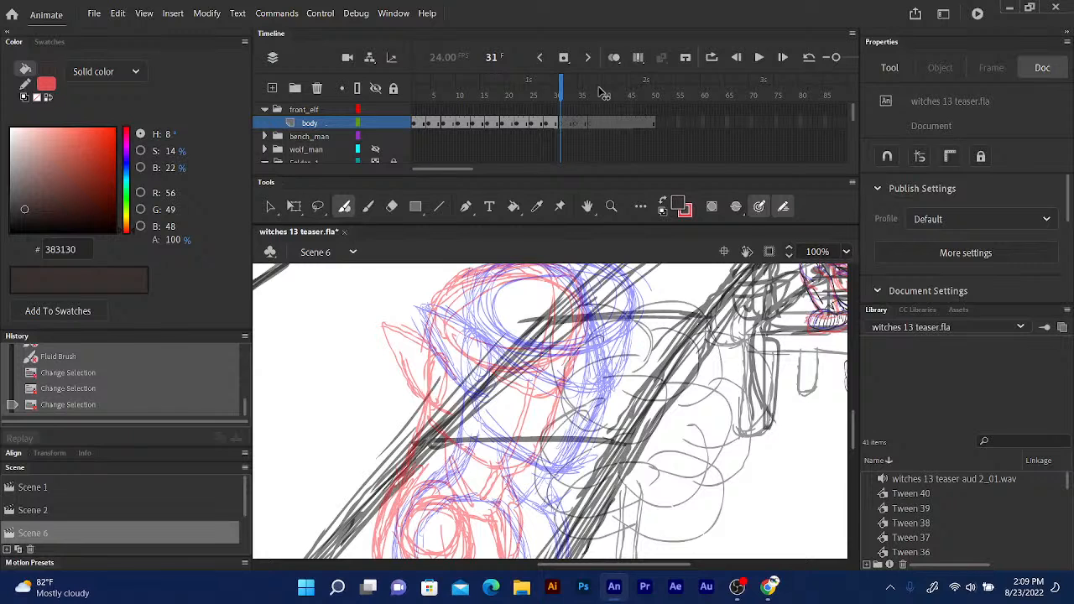
key("comma")
key("comma")
key("comma")
key("comma")
key("comma")
key("comma")
key("comma")
key("comma")
key("comma")
key("comma")
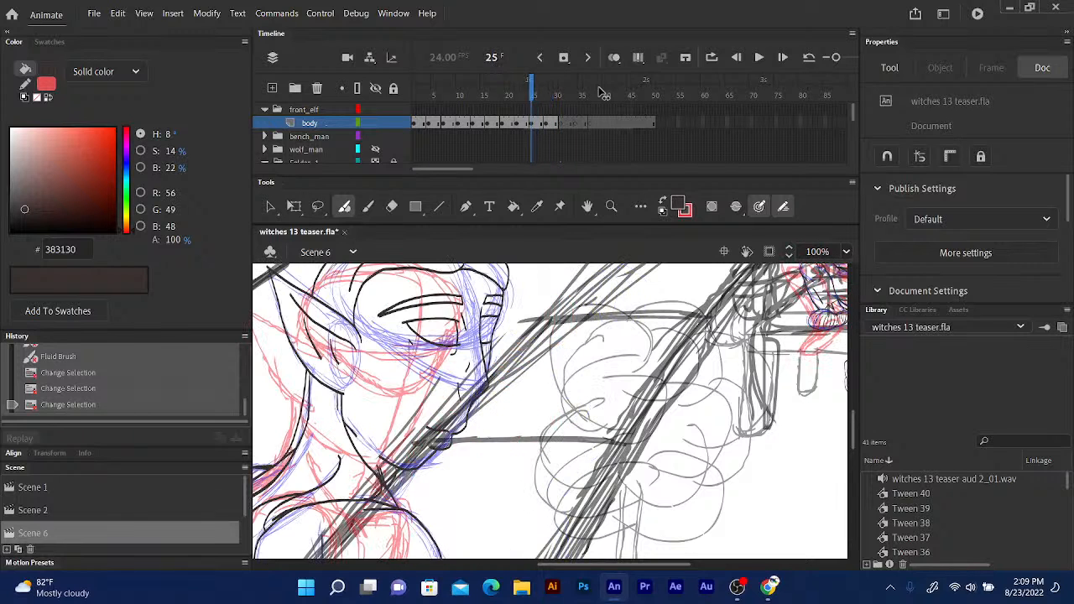
key("period")
key("period")
key("period")
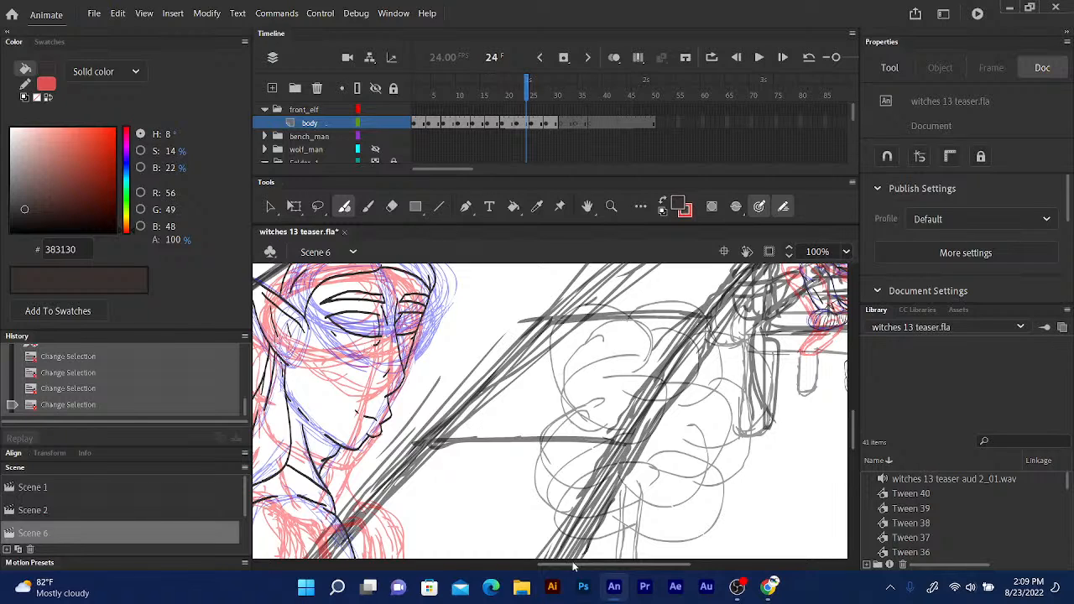
Step back and forth through the inked drawings around frames 20 to 24 to check the face and neck line art.
scroll(553, 549, "left", 5)
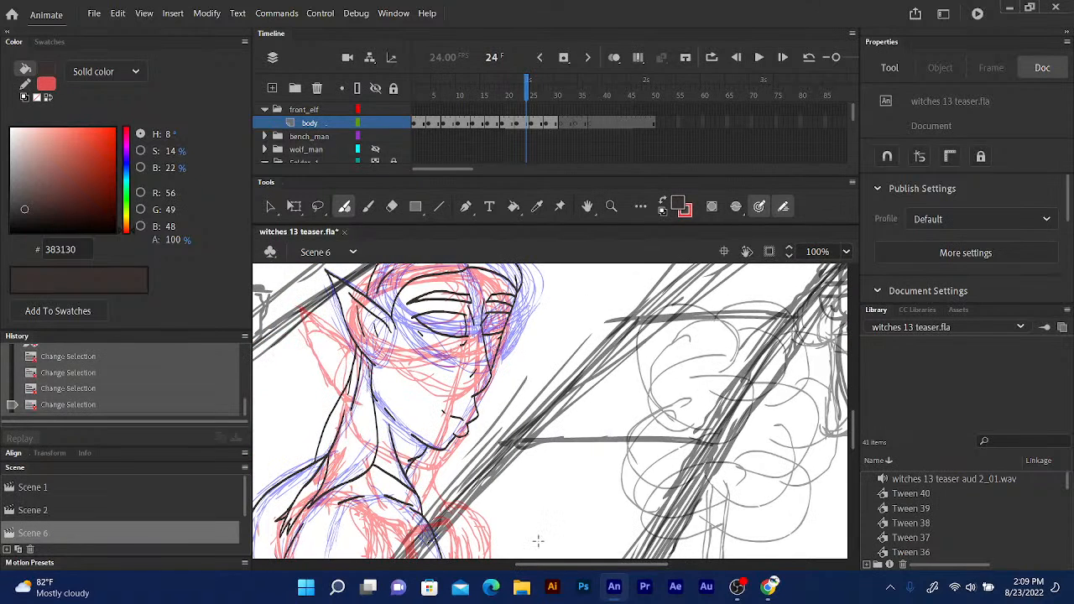
key("comma")
key("comma")
key("comma")
key("comma")
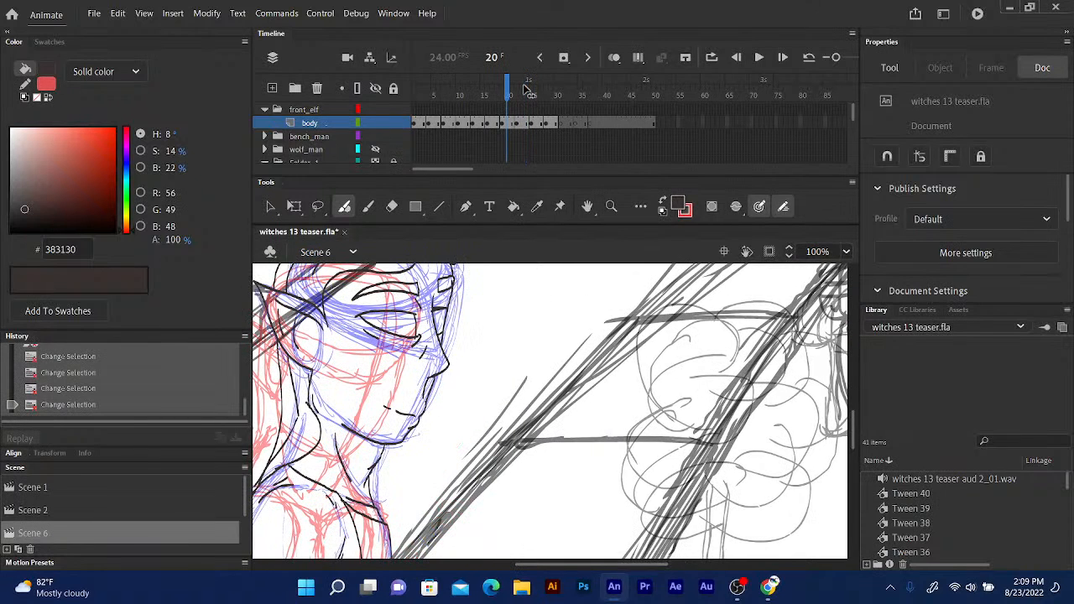
key("comma")
key("comma")
key("comma")
key("period")
key("period")
key("period")
key("period")
key("period")
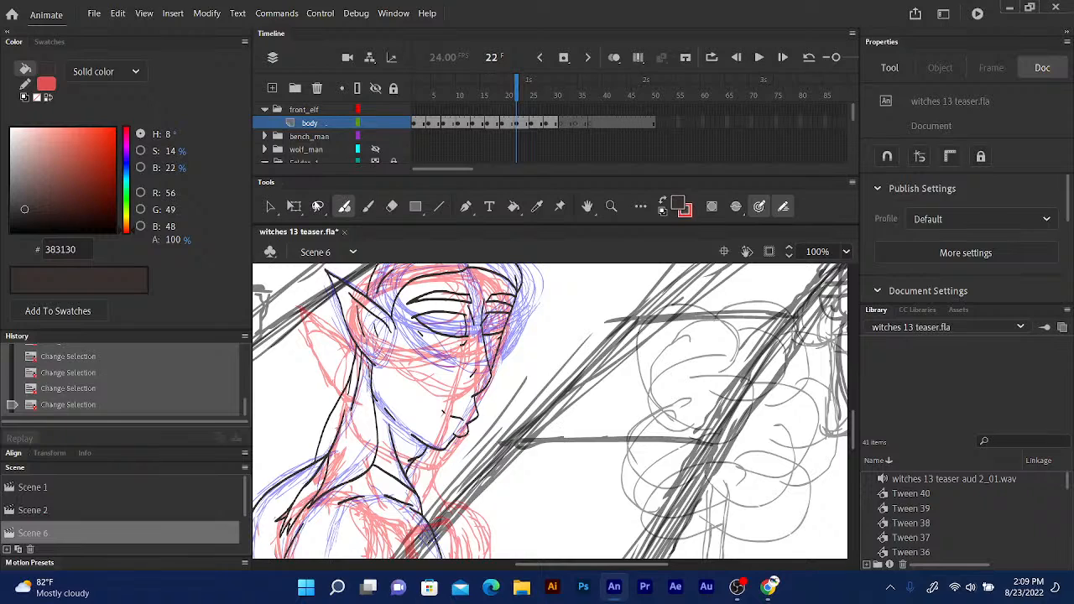
Lasso the nose line on frame 22, move it to X 1050.05, Y 651.85, and rotate it slightly counterclockwise.
left_click(318, 206)
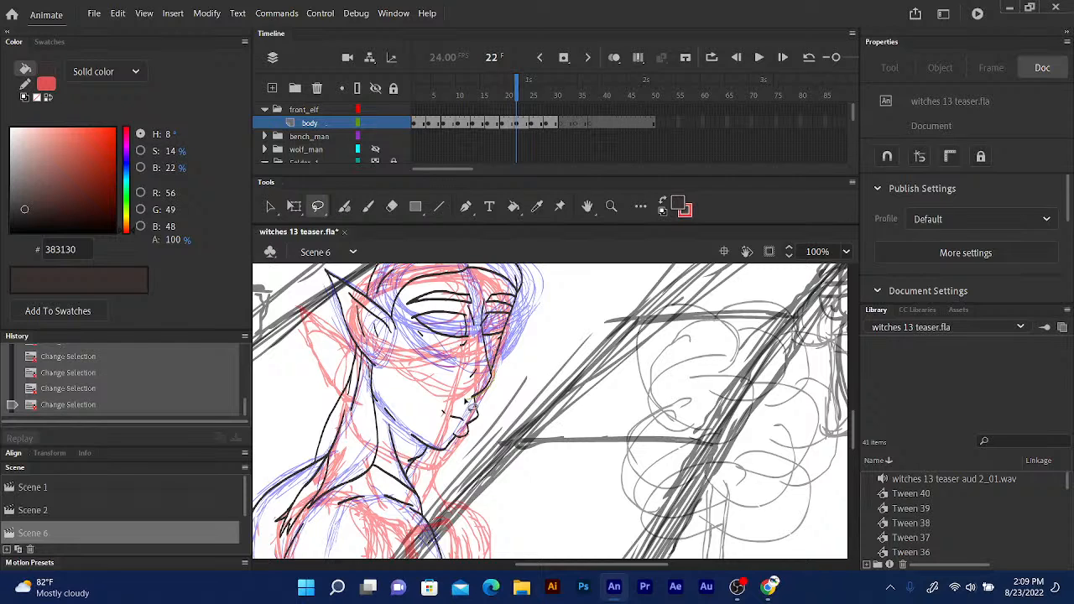
left_click_drag(466, 402, 472, 387)
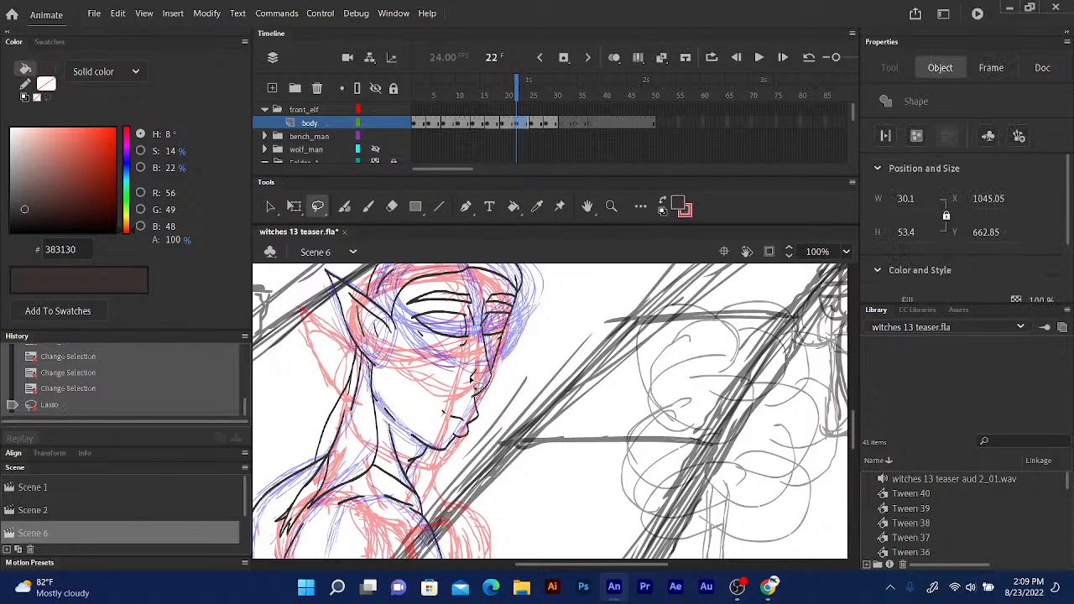
key("Up")
key("Up")
key("Up")
key("Up")
key("Up")
key("Up")
key("Up")
key("Up")
key("Right")
key("Right")
key("Right")
key("Right")
key("Right")
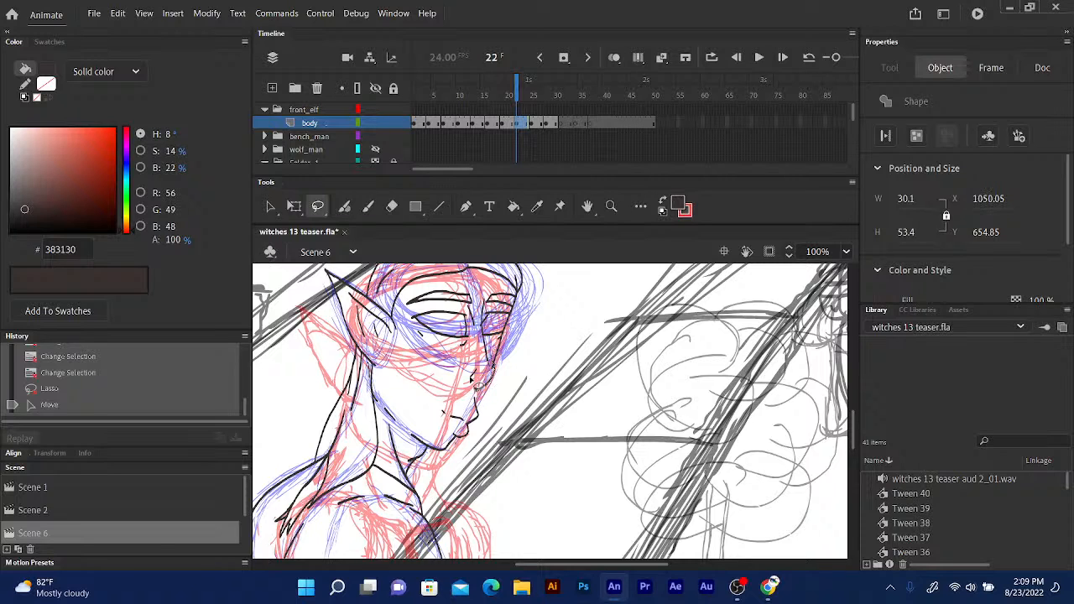
key("Left")
key("Up")
key("Up")
key("Up")
key("Right")
left_click(293, 206)
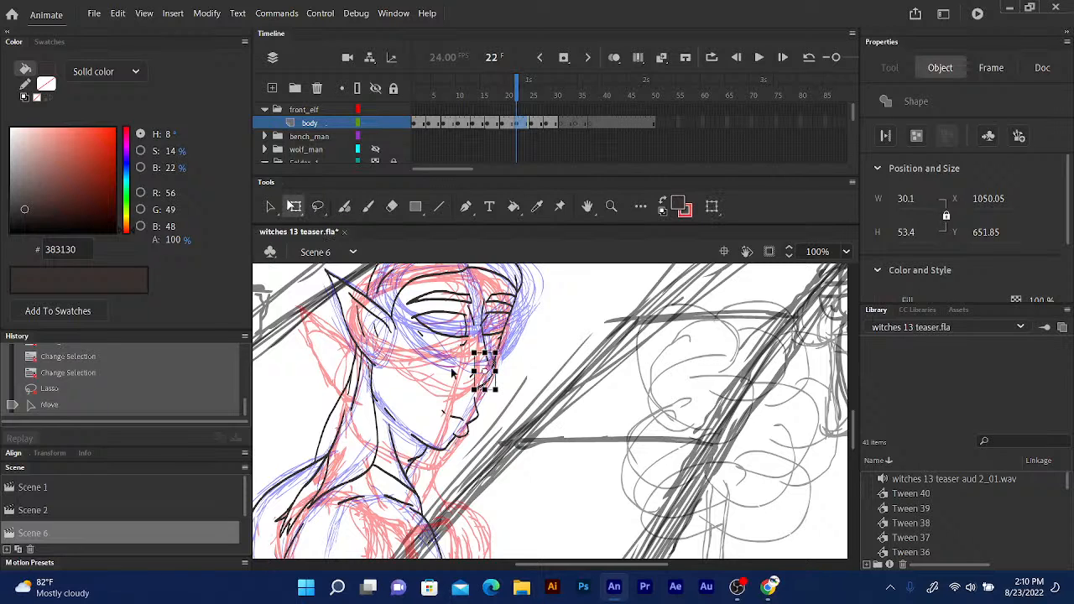
left_click_drag(471, 349, 463, 356)
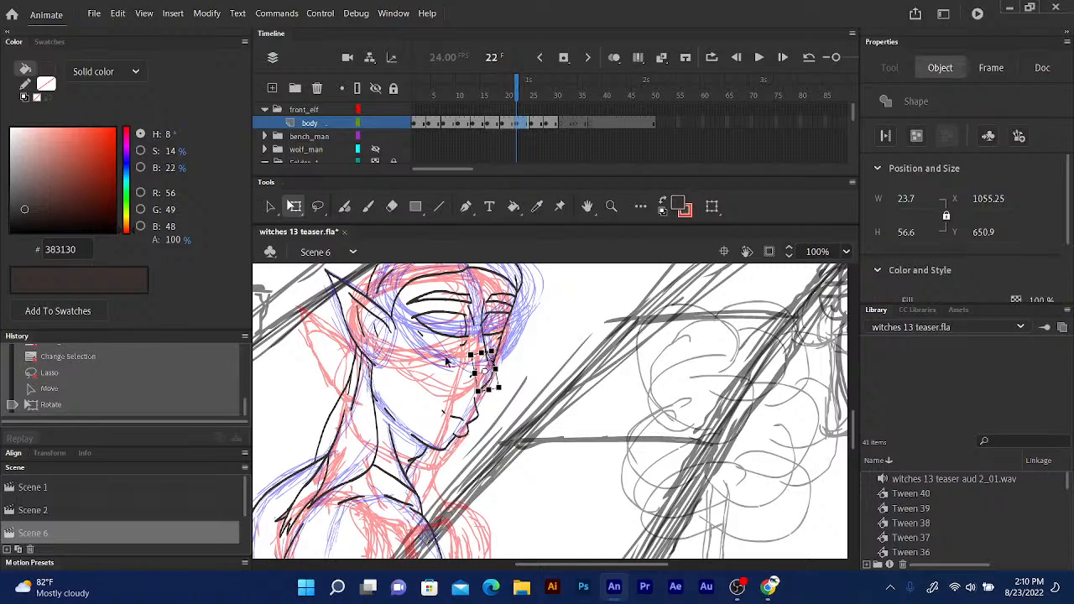
Move the small nostril stroke up beside the nose to X 1039, Y 655.
left_click(271, 208)
left_click(474, 382)
key("Up")
key("Up")
key("Up")
key("Up")
key("Up")
key("Up")
key("Up")
key("Up")
key("Up")
key("Up")
key("Up")
key("Up")
key("Up")
key("Up")
key("Up")
key("Up")
key("Up")
key("Up")
key("Up")
key("Up")
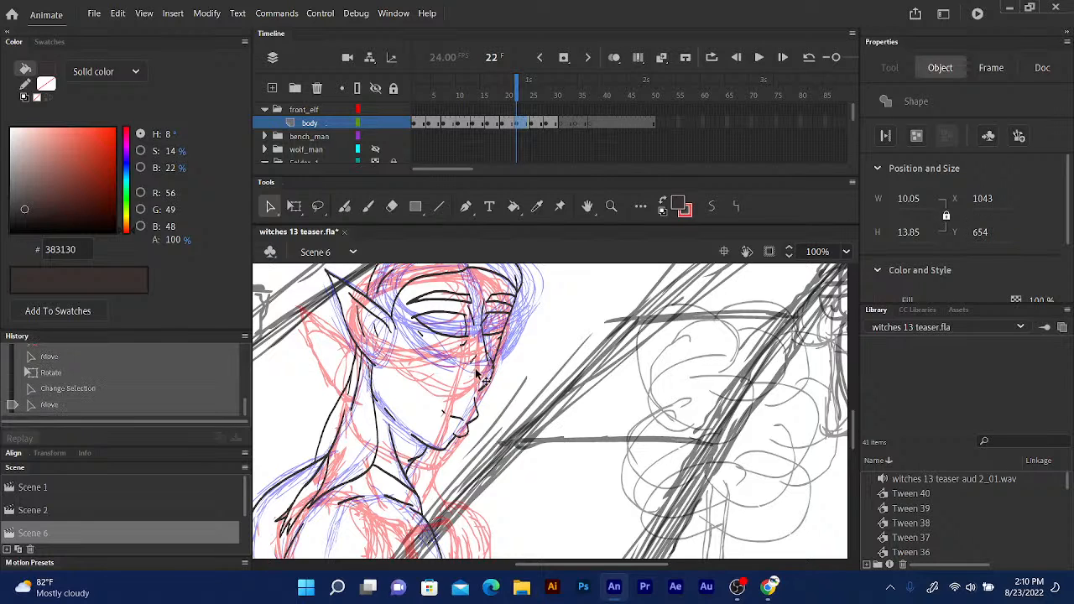
key("Left")
key("Left")
key("Left")
key("Left")
key("Down")
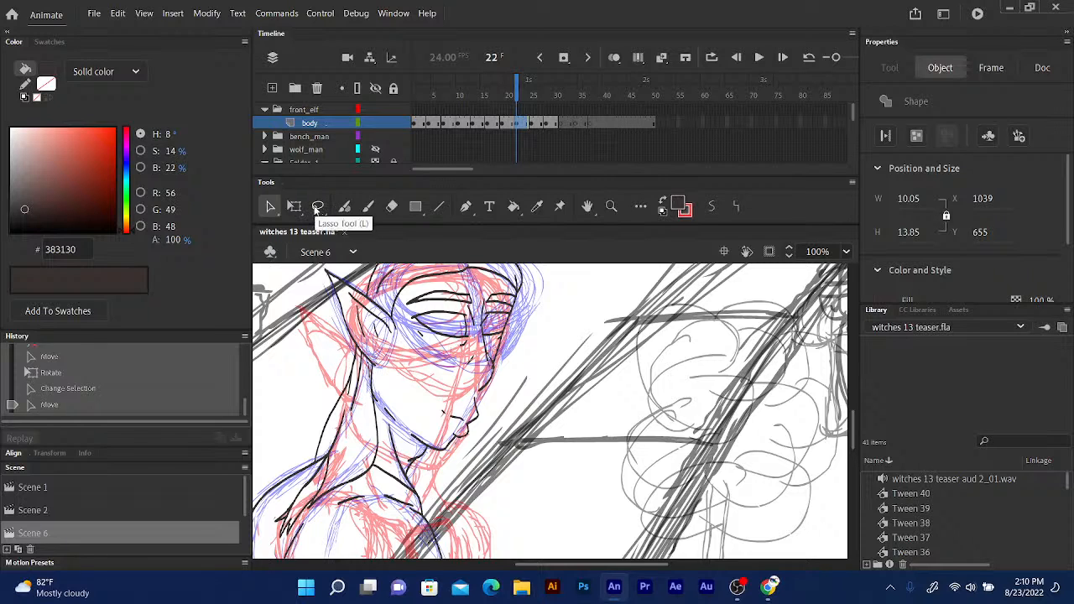
Shift the small mouth-corner stroke slightly right and down to X 1005.95, Y 736.05.
left_click(317, 207)
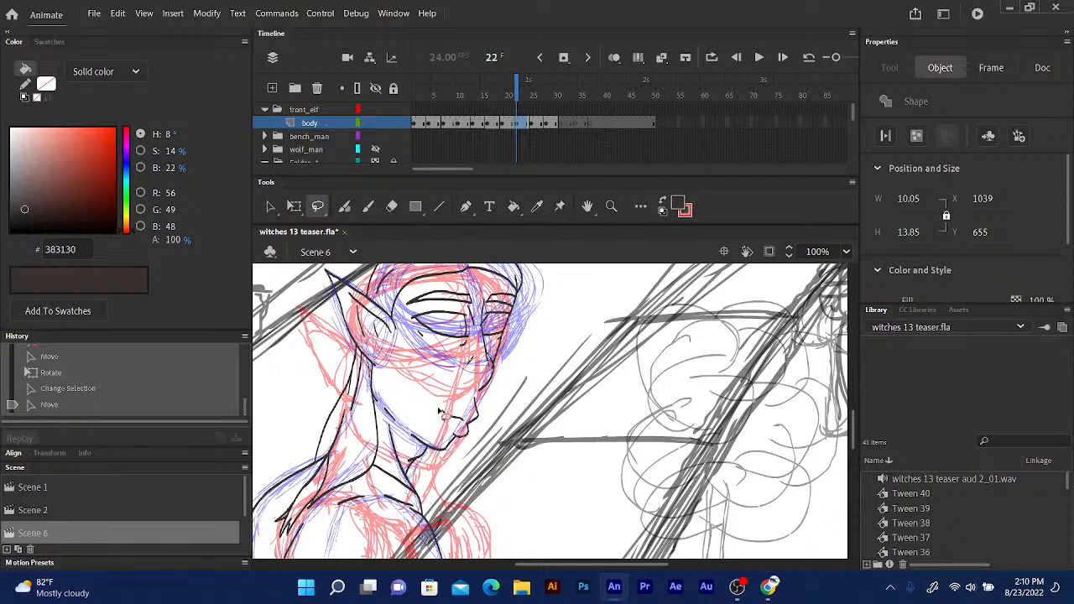
left_click(294, 206)
left_click(443, 411)
key("Right")
key("Right")
key("Right")
key("Down")
key("Down")
key("Down")
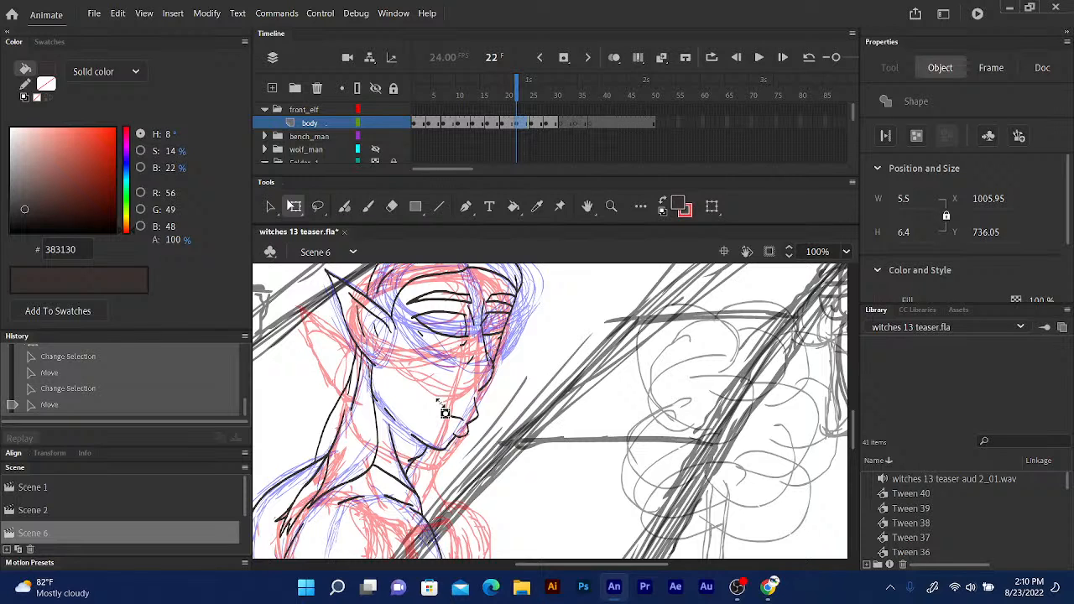
Lasso the mouth and lip lines together and move them up toward the nose to X 1010.95, Y 722.05.
left_click(318, 207)
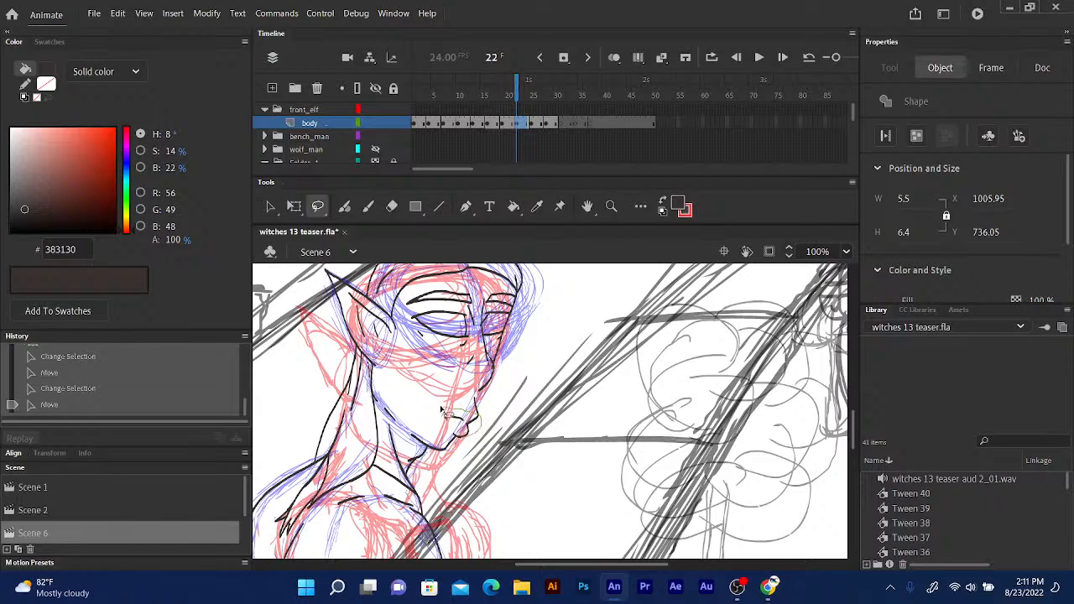
left_click_drag(441, 409, 443, 425)
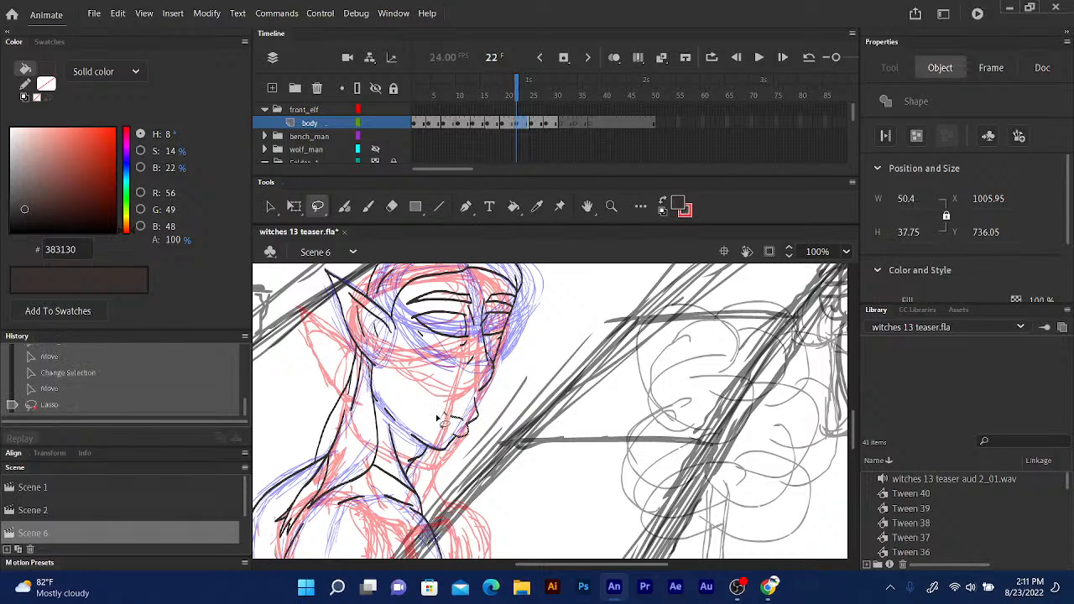
left_click(441, 413)
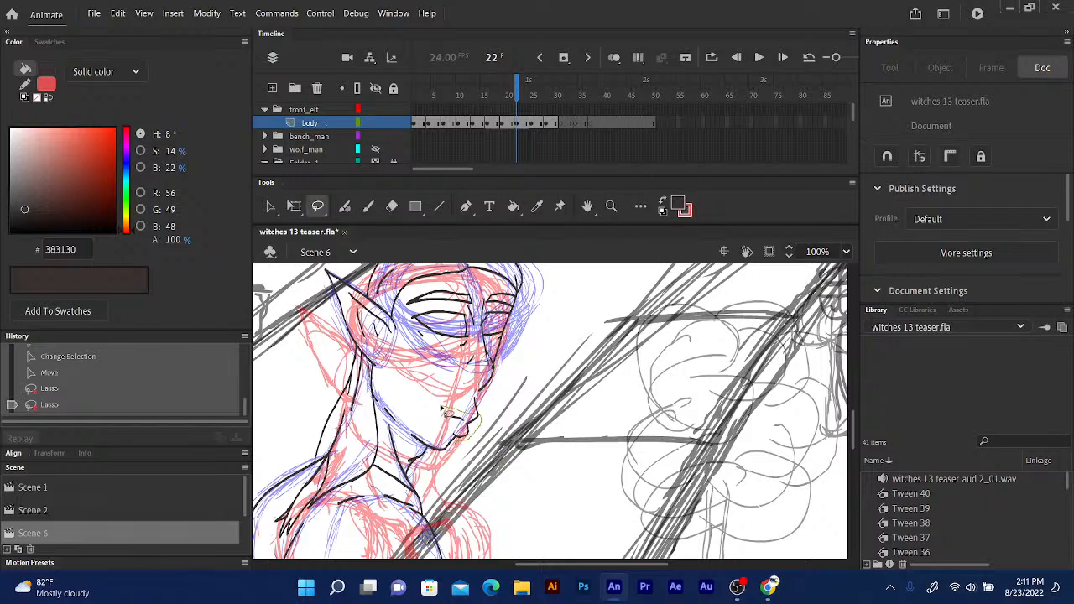
left_click_drag(441, 409, 443, 425)
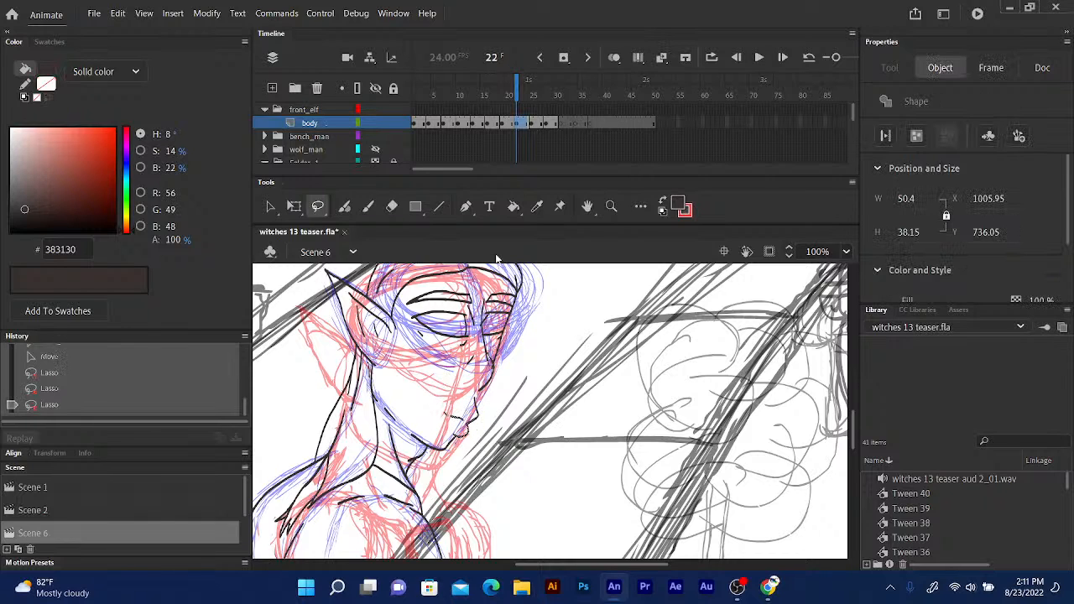
key("Right")
key("Right")
key("Right")
key("Right")
key("Up")
key("Up")
key("Up")
key("Up")
key("Up")
key("Up")
key("Up")
key("Up")
key("Up")
key("Up")
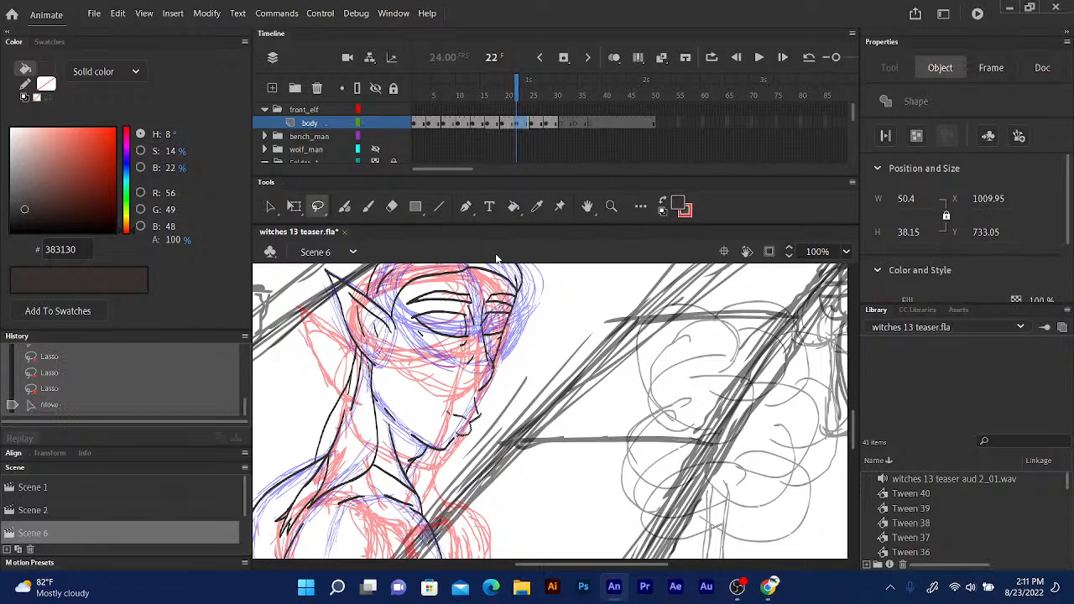
key("Up")
key("Up")
key("Up")
key("Up")
key("Left")
key("Right")
key("Right")
Rotate the mouth lines slightly counterclockwise about their upper-left corner and nudge them to X 1009.75, Y 723.1.
left_click(293, 207)
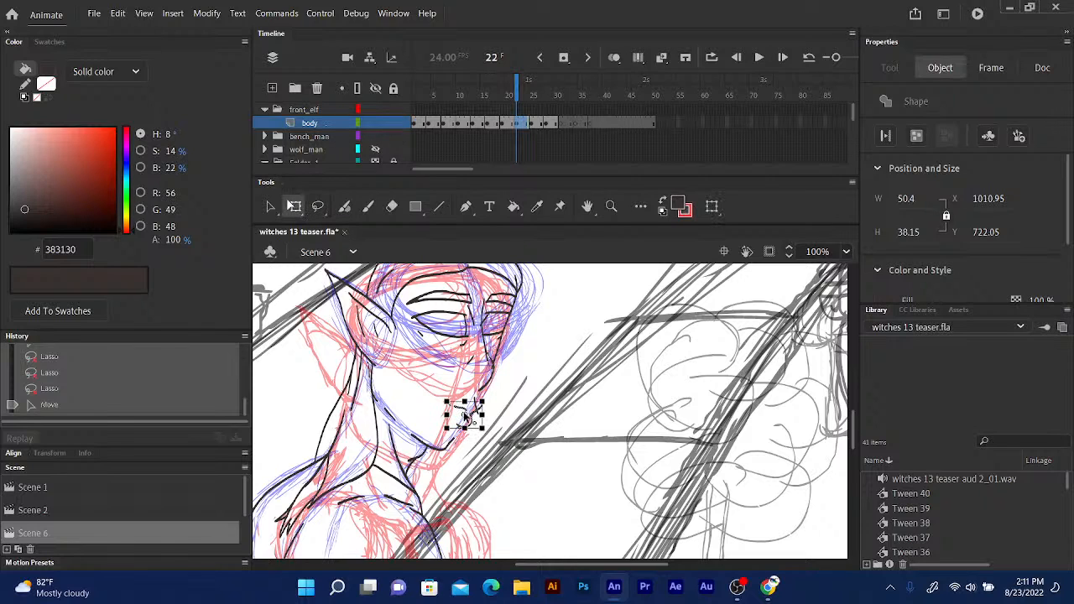
left_click_drag(464, 415, 451, 405)
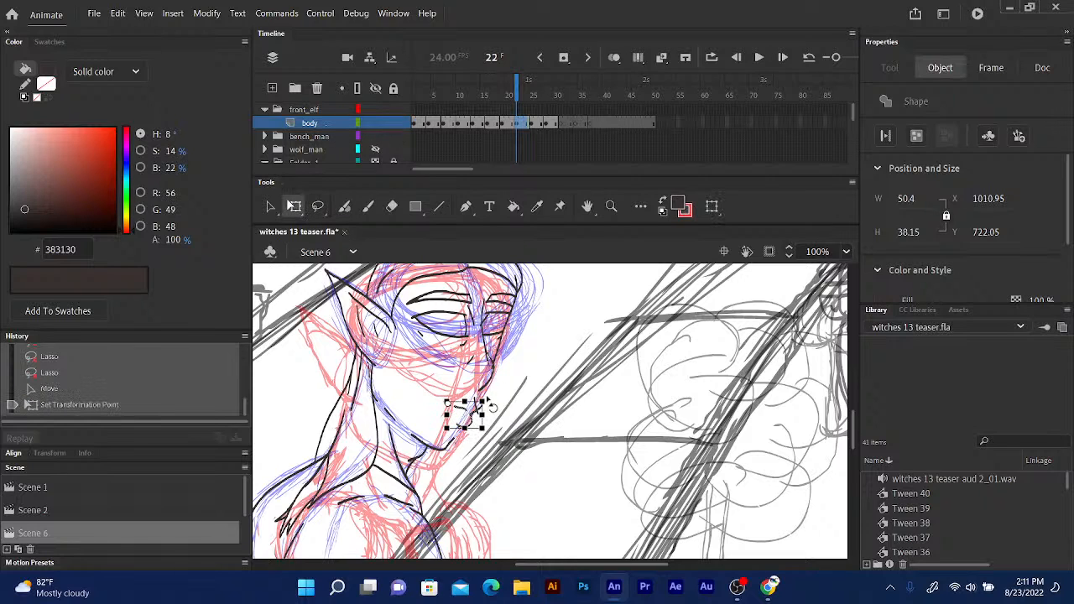
left_click_drag(487, 404, 480, 398)
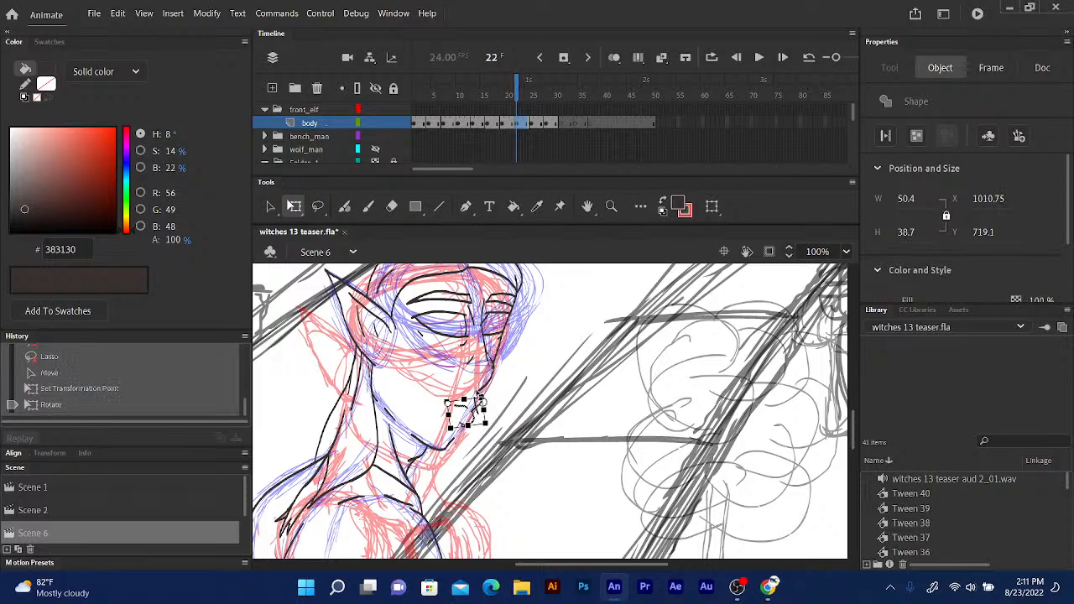
key("Down")
key("Down")
key("Down")
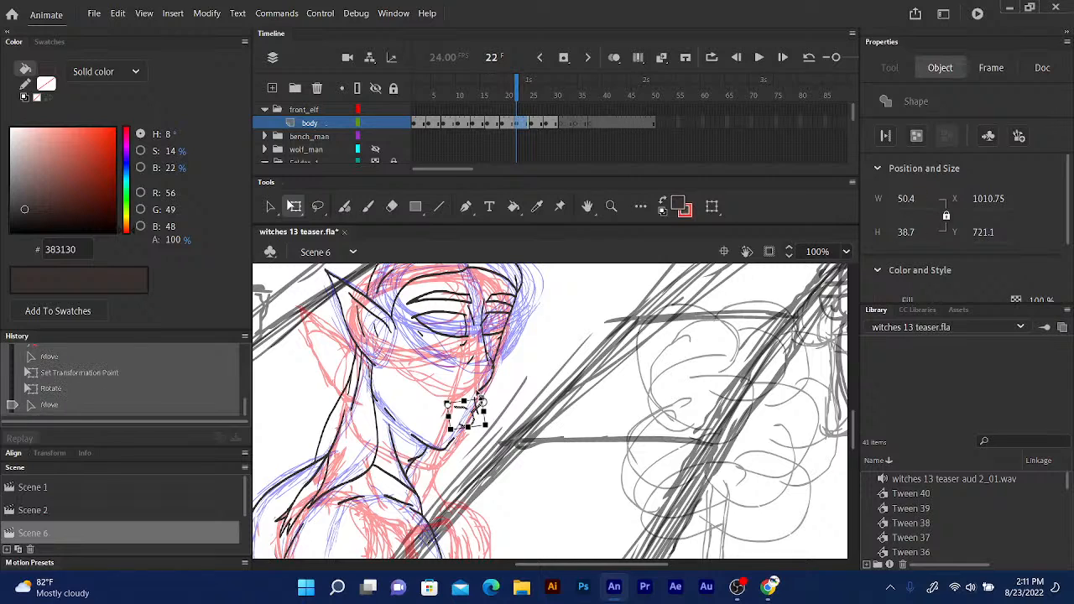
key("Left")
key("Left")
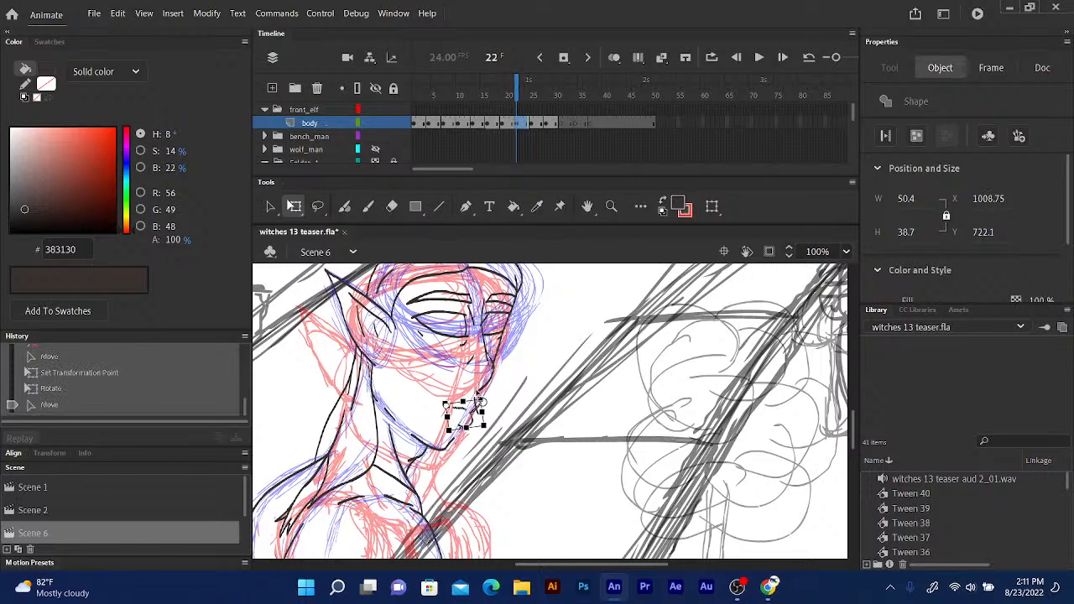
key("Right")
key("Down")
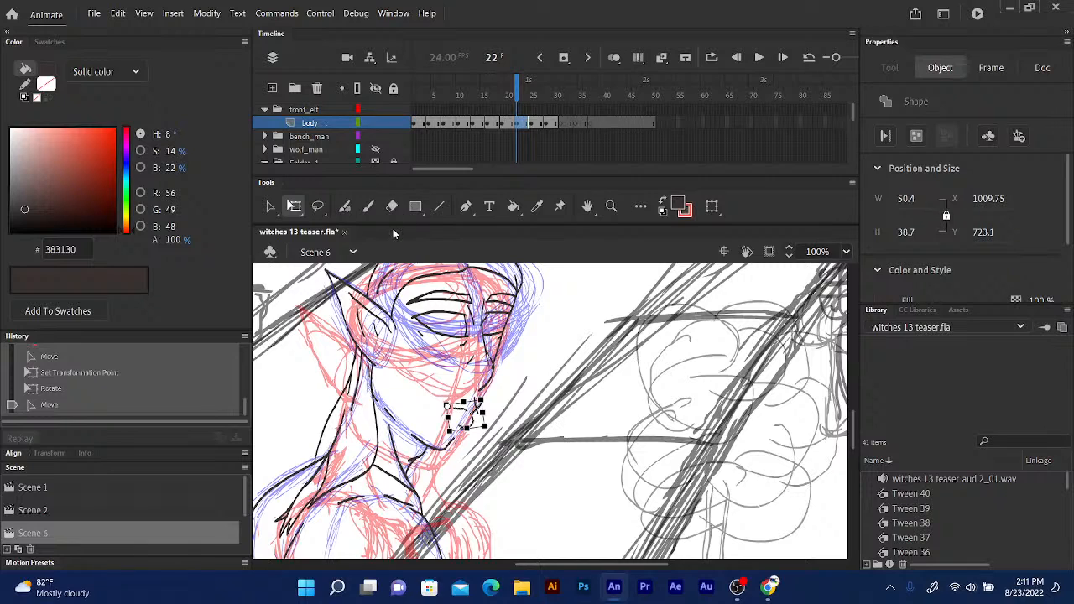
Ink the underside of the nose and the line from the lower lip toward the chin with the Fluid Brush.
left_click(344, 206)
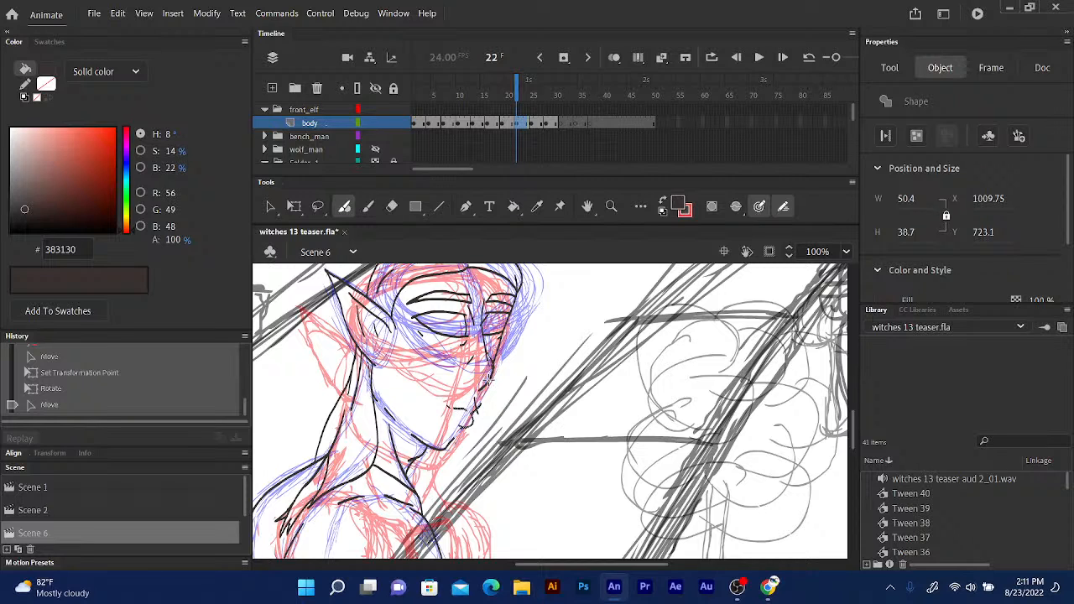
left_click_drag(479, 343, 478, 323)
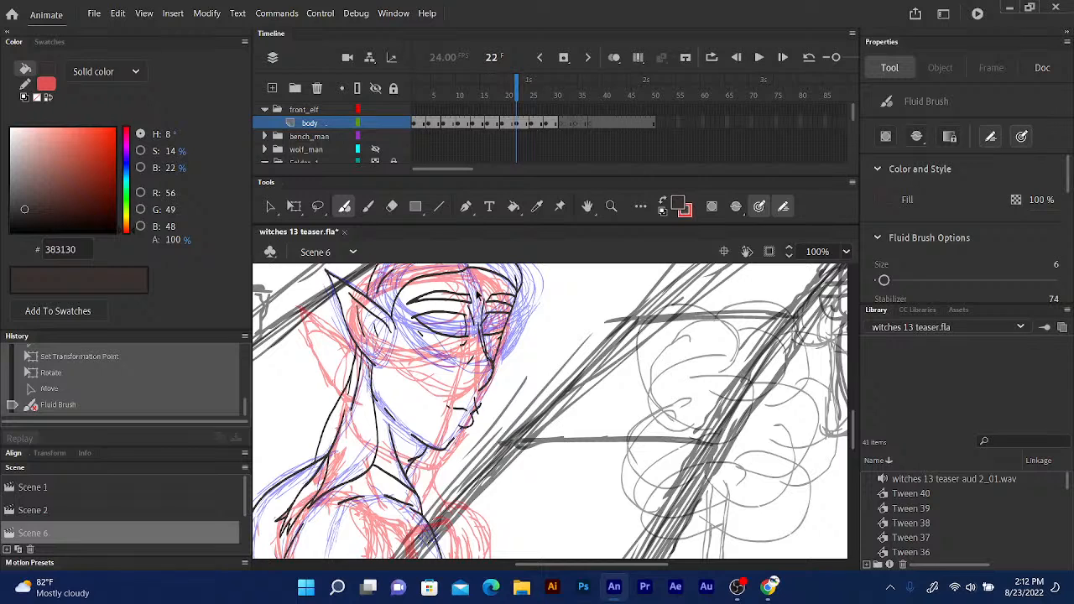
key("ctrl+z")
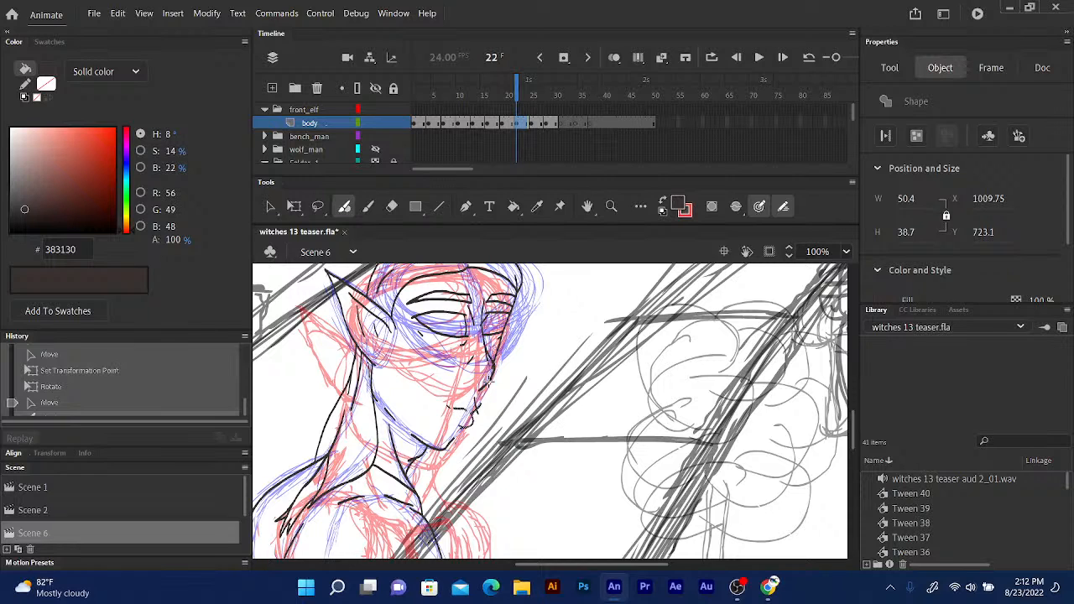
left_click_drag(488, 381, 494, 364)
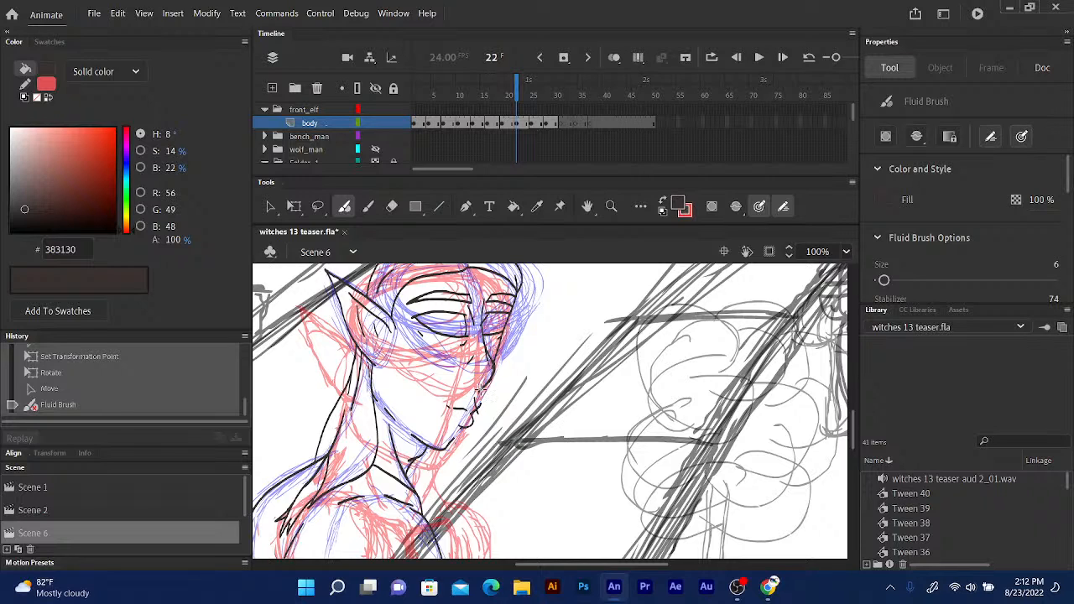
left_click_drag(478, 396, 474, 411)
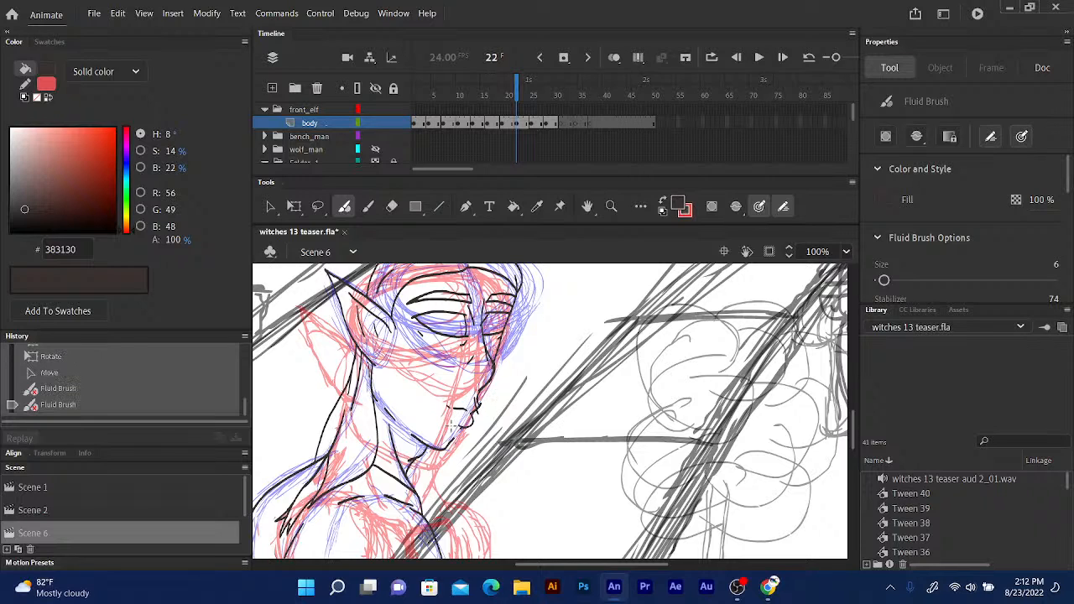
key("ctrl+z")
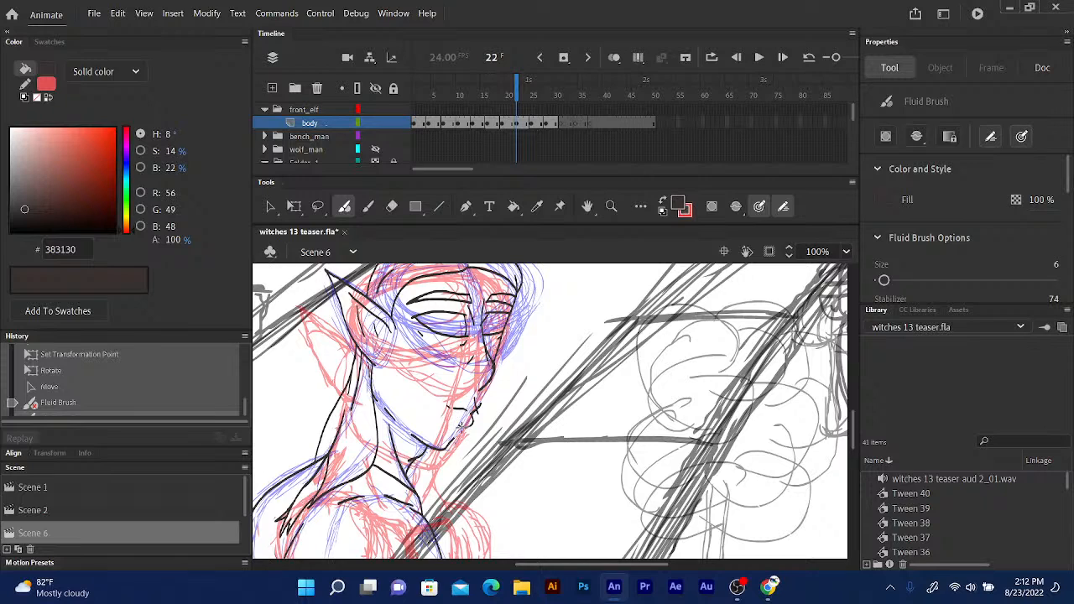
left_click_drag(460, 425, 453, 441)
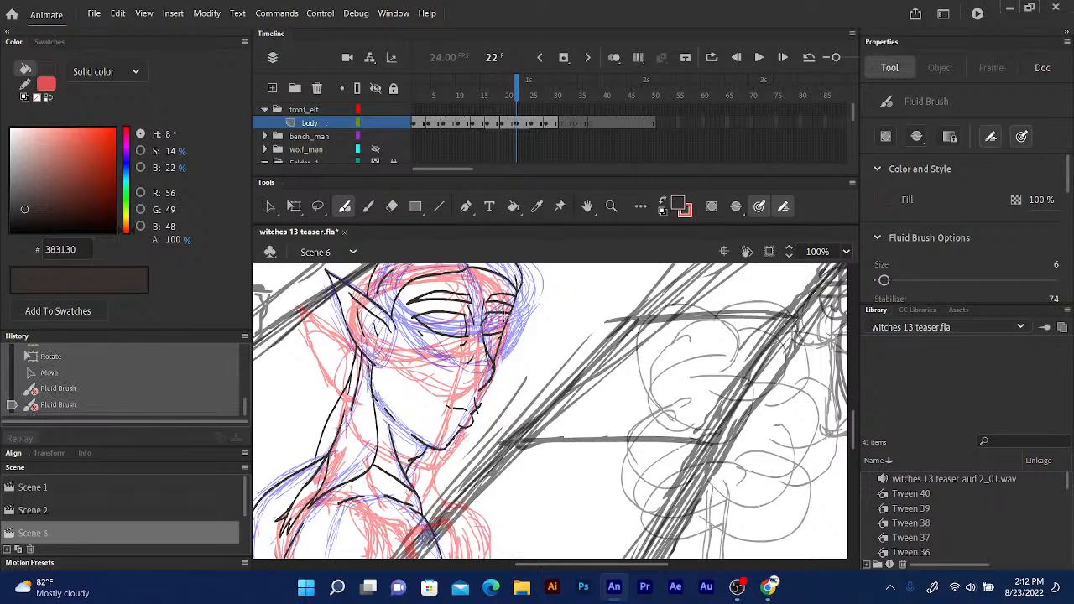
Erase the stray line ends around the nose and upper lip, and ink a clean profile line between them.
left_click(391, 207)
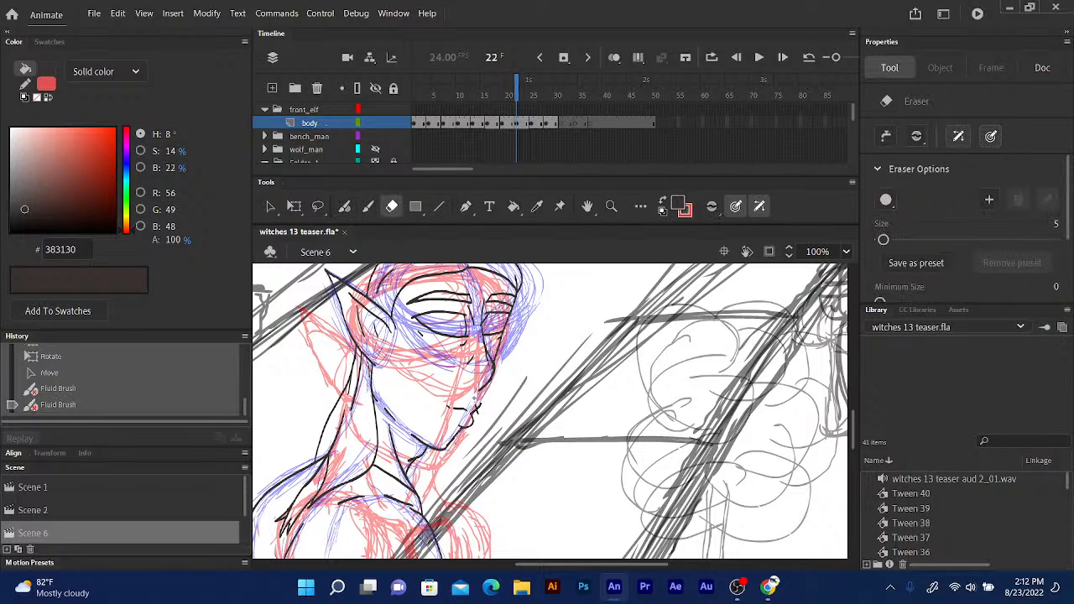
left_click_drag(476, 405, 473, 417)
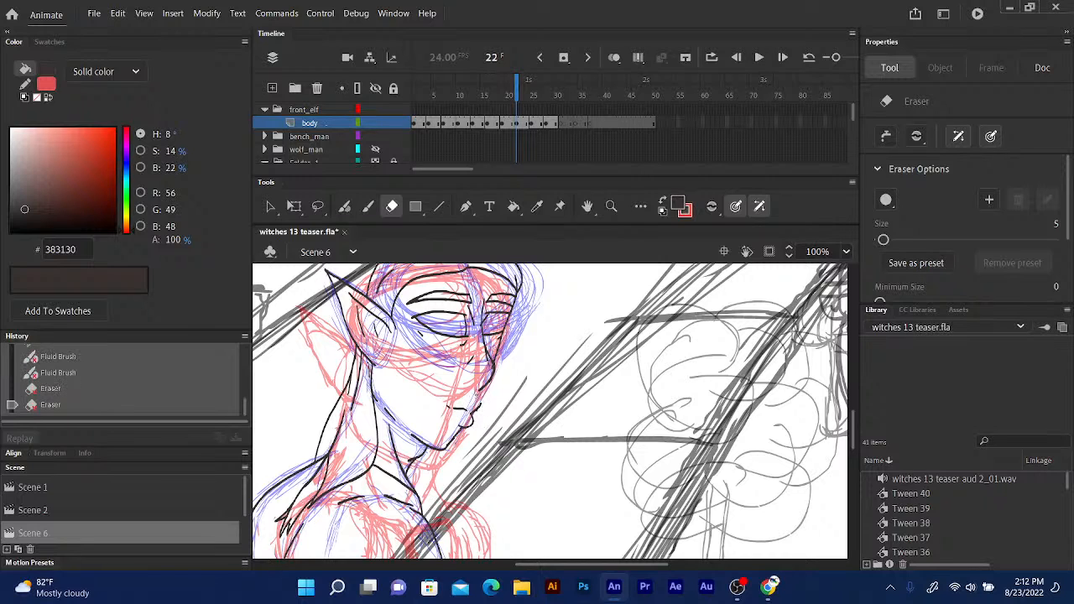
left_click_drag(479, 356, 485, 361)
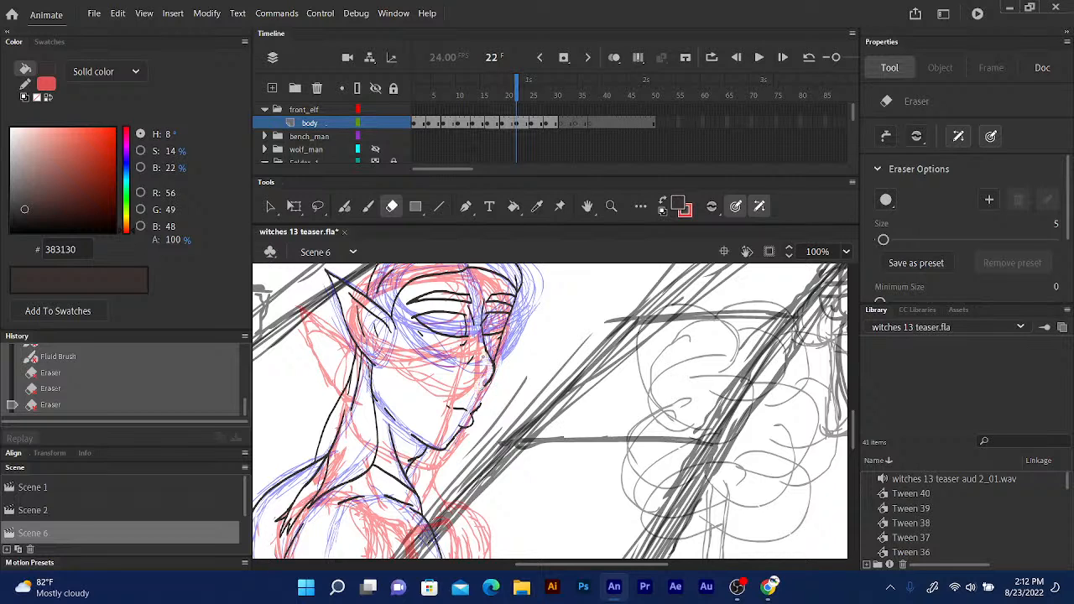
left_click_drag(475, 374, 483, 389)
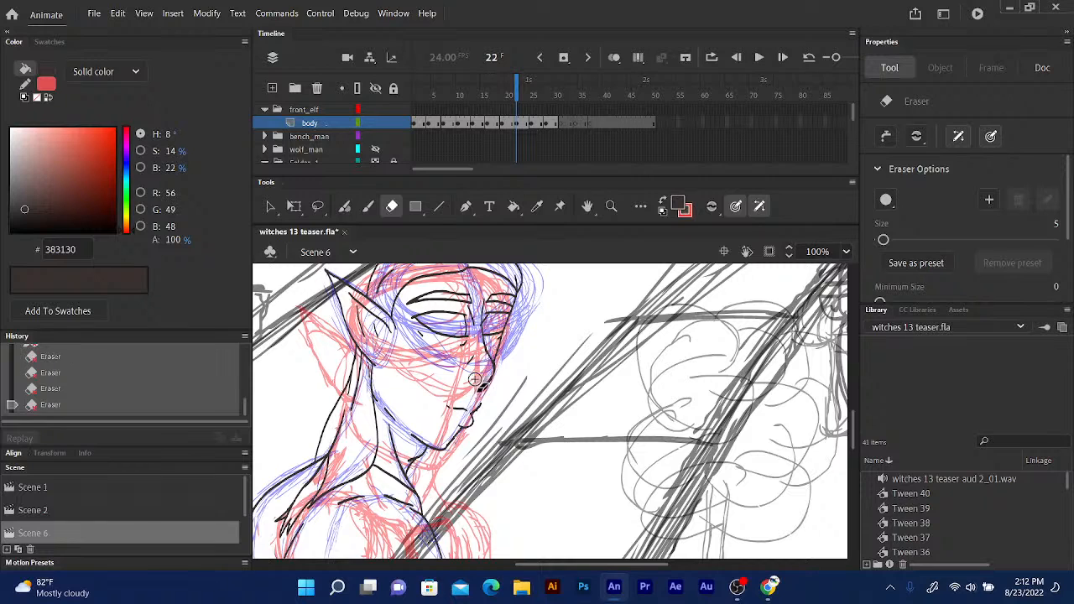
left_click(343, 208)
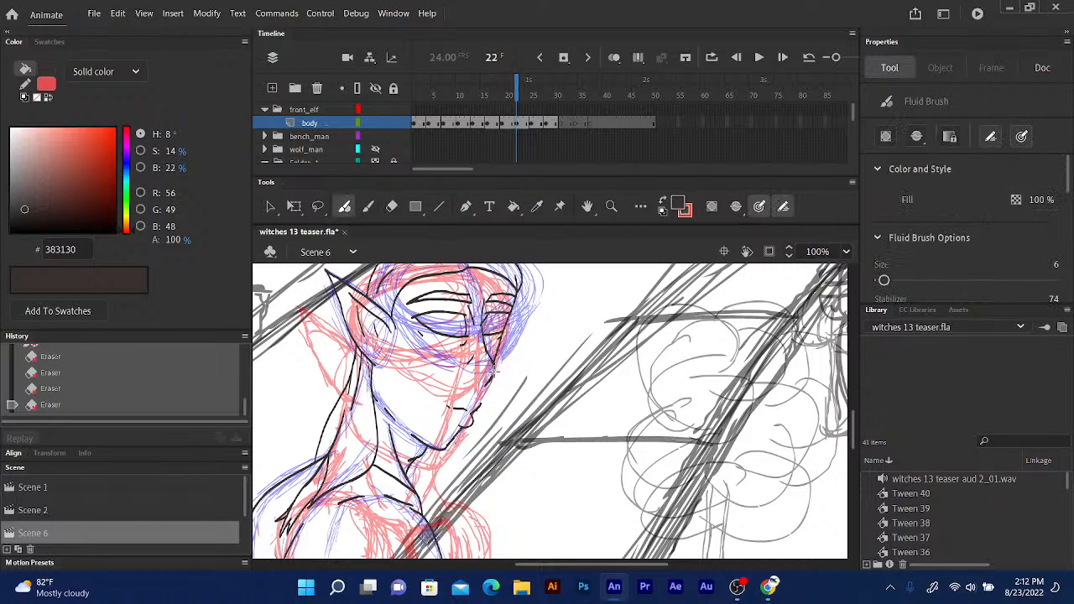
left_click_drag(495, 371, 477, 409)
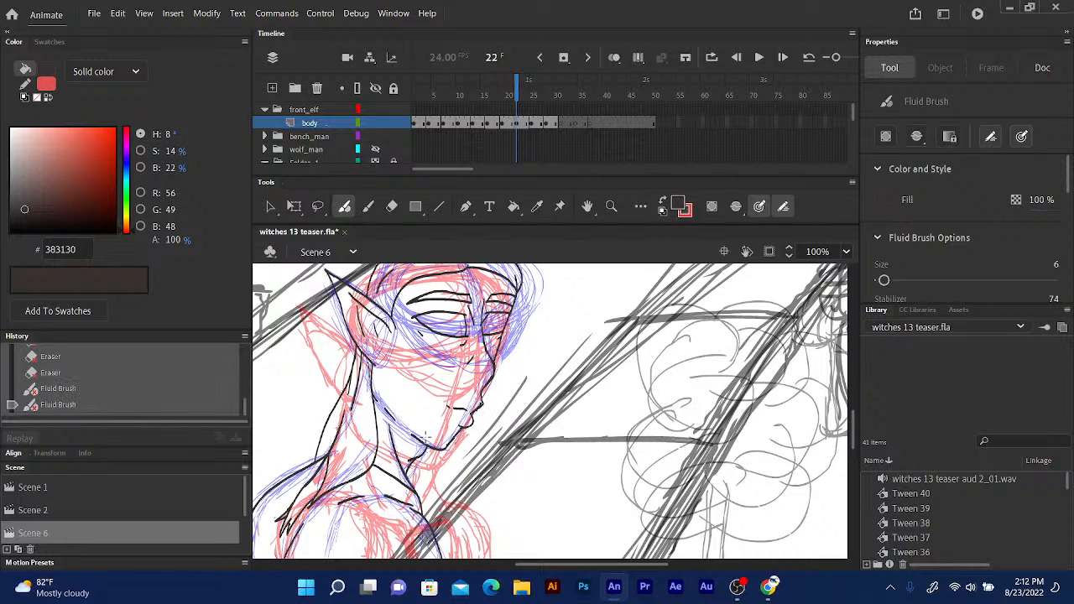
Step through the inked drawings from frame 21 to frame 26 to check the face against its neighbours.
left_click(515, 87)
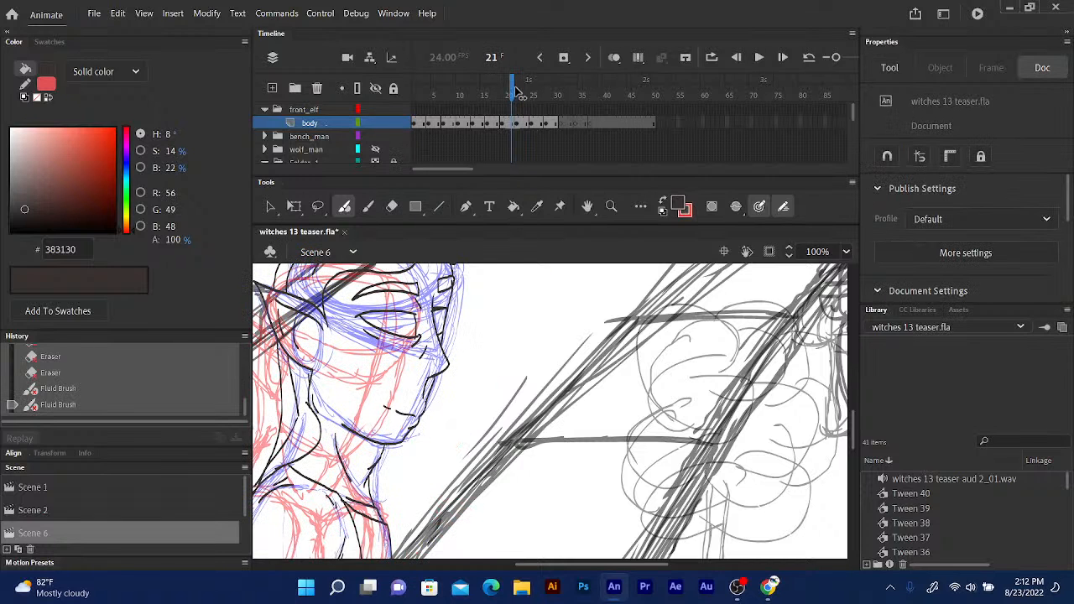
key("period")
key("period")
key("period")
key("period")
key("period")
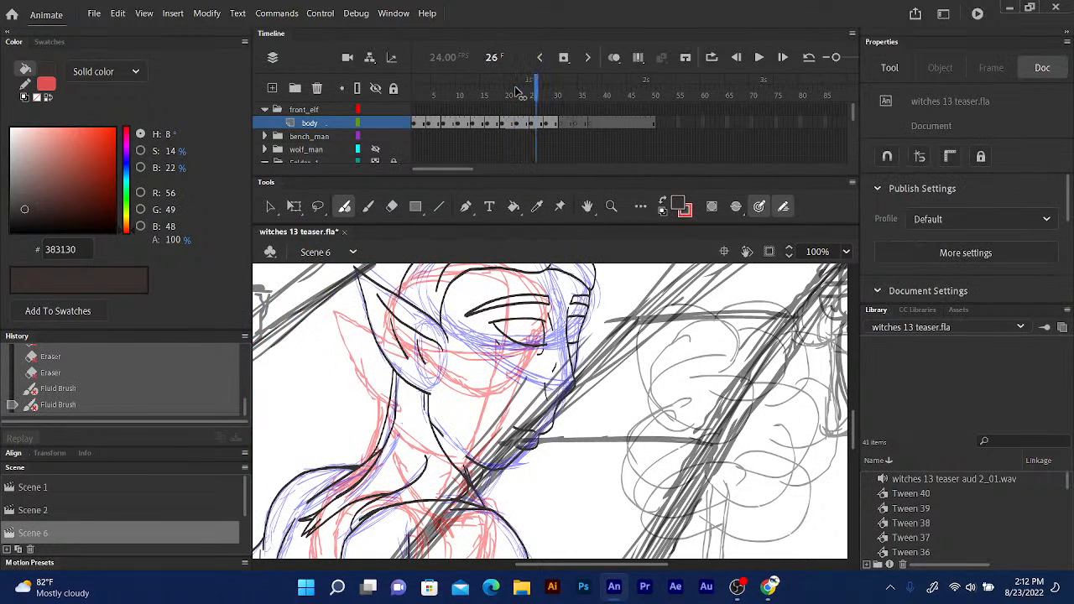
Step back and forth through the elf drawings between frames 19 and 31 to review the head motion, ending on frame 31.
key("period")
key("period")
key("period")
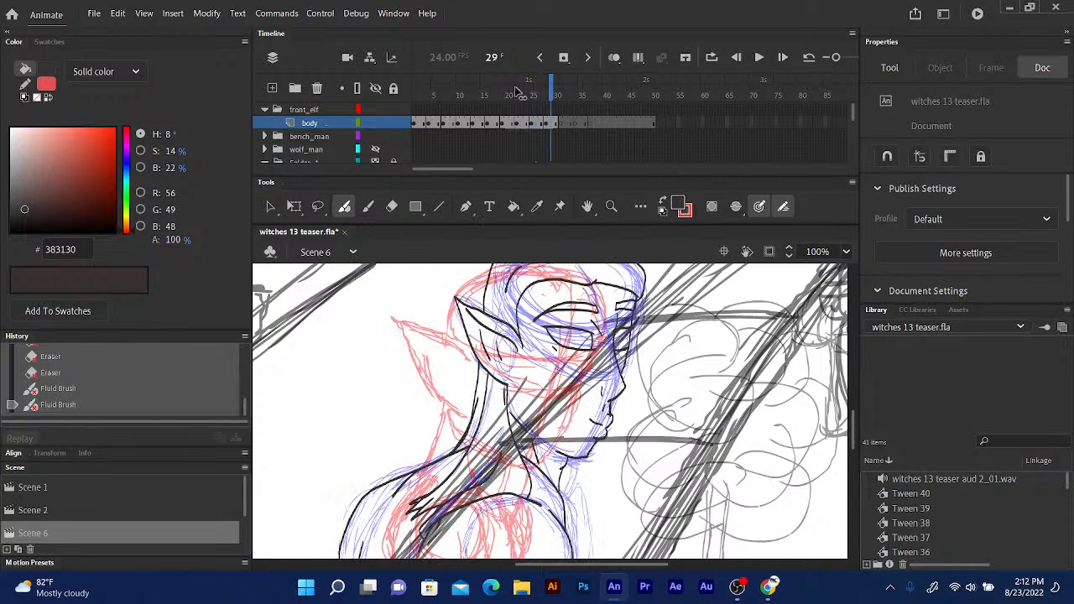
key("comma")
key("comma")
key("comma")
key("comma")
key("comma")
key("comma")
key("comma")
key("comma")
key("comma")
key("comma")
key("period")
key("period")
key("period")
key("period")
key("period")
key("period")
key("period")
key("period")
key("period")
key("period")
key("period")
key("period")
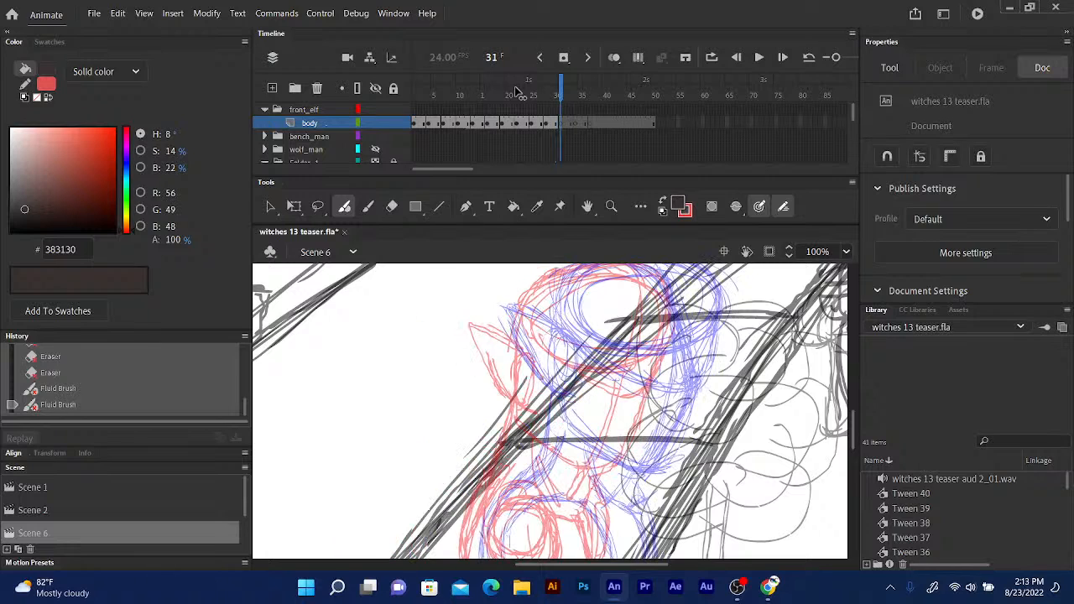
Ink the pointed ear's outline and its upper inner fold on frame 31 of the body layer with the Fluid Brush.
left_click(566, 154)
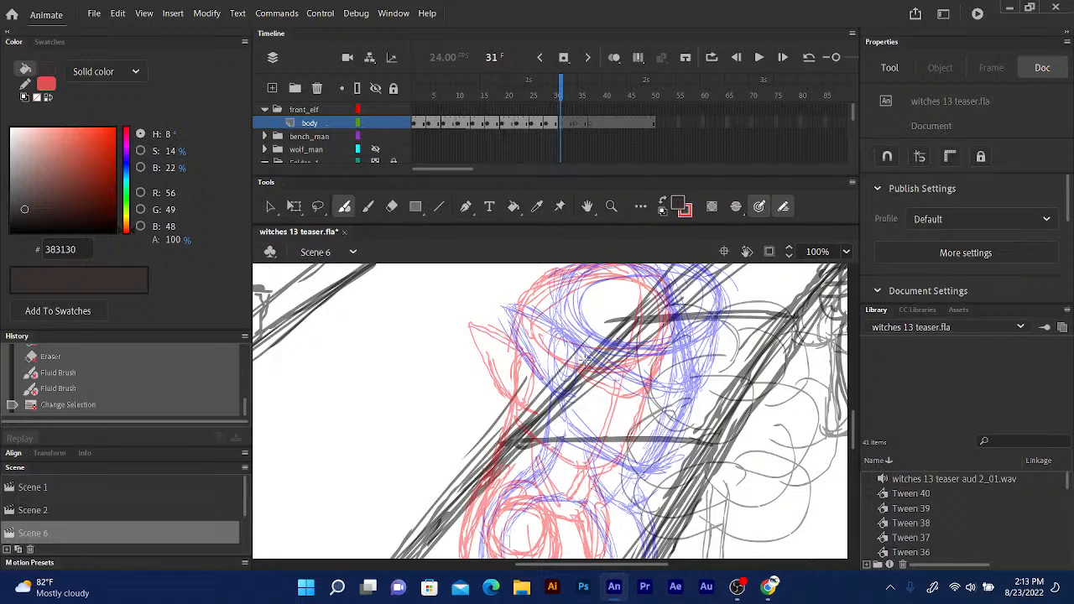
mouse_move(581, 354)
left_mouse_down()
mouse_move(562, 331)
mouse_move(503, 307)
mouse_move(562, 394)
left_mouse_up()
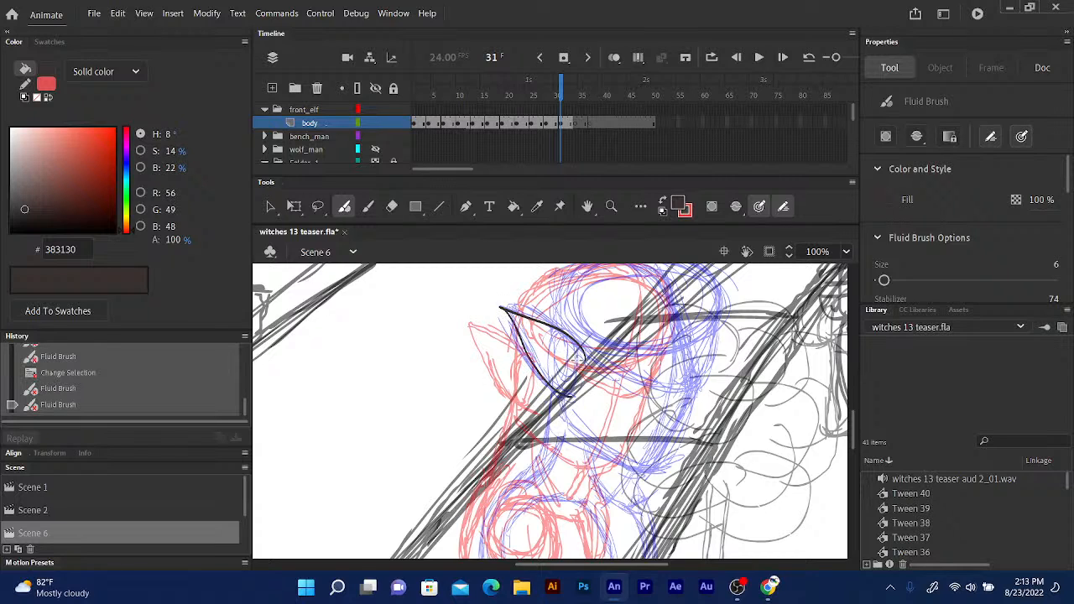
left_click_drag(578, 359, 524, 322)
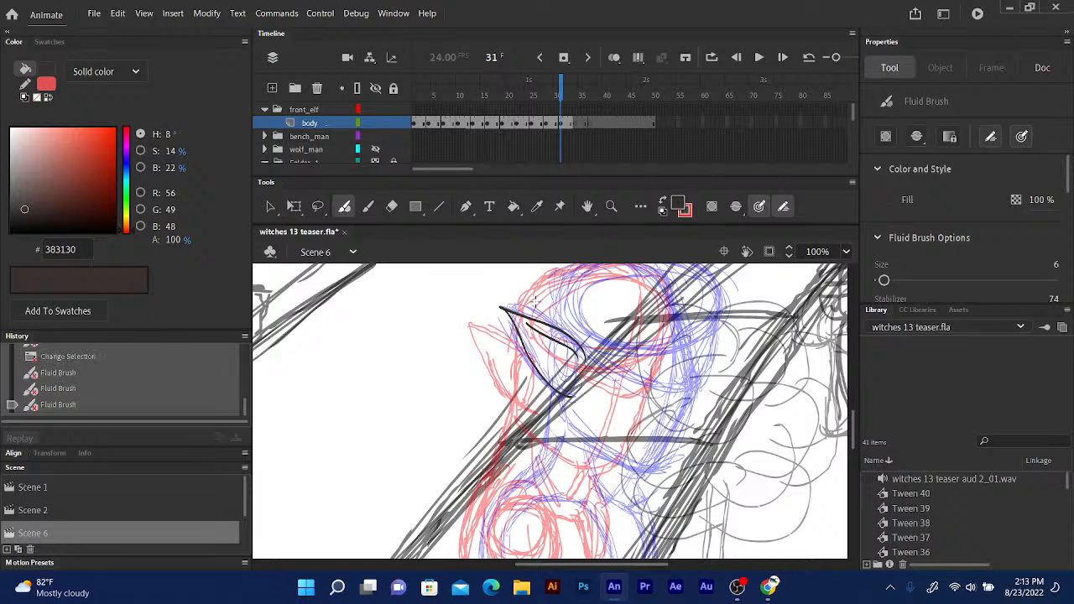
Flip between frames 27 and 31 to compare the new ear with the inked drawings before it.
left_click(558, 95)
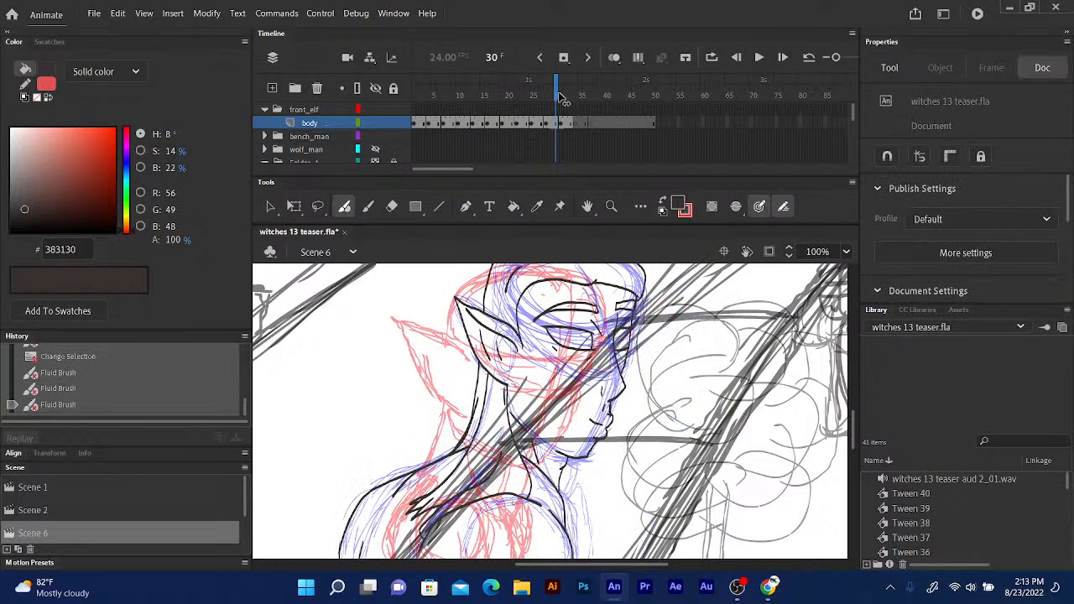
left_click(560, 96)
key("comma")
key("comma")
key("comma")
key("comma")
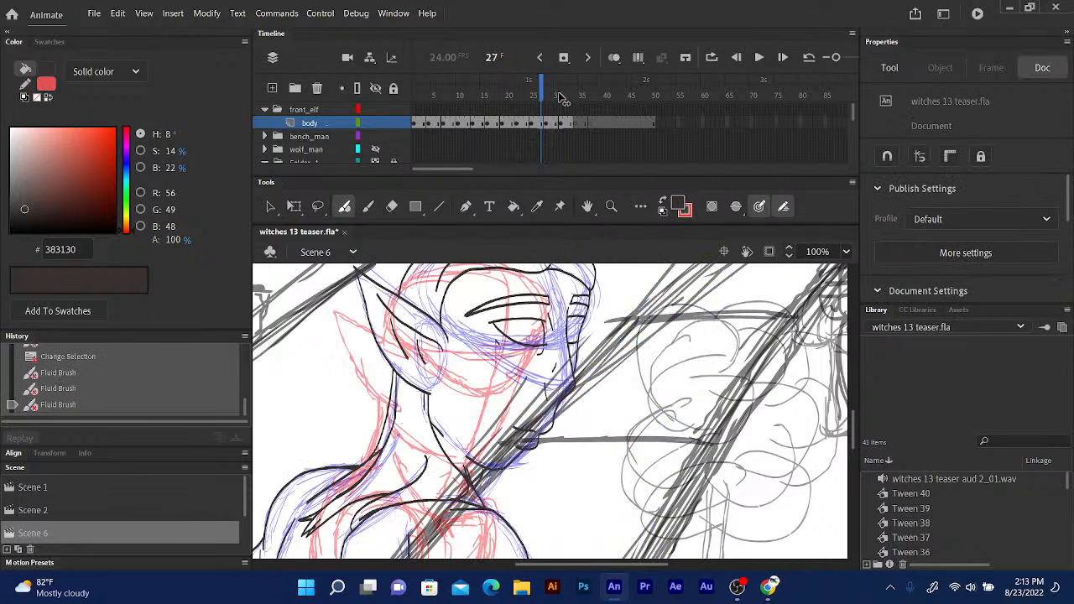
key("period")
key("period")
key("period")
key("period")
key("period")
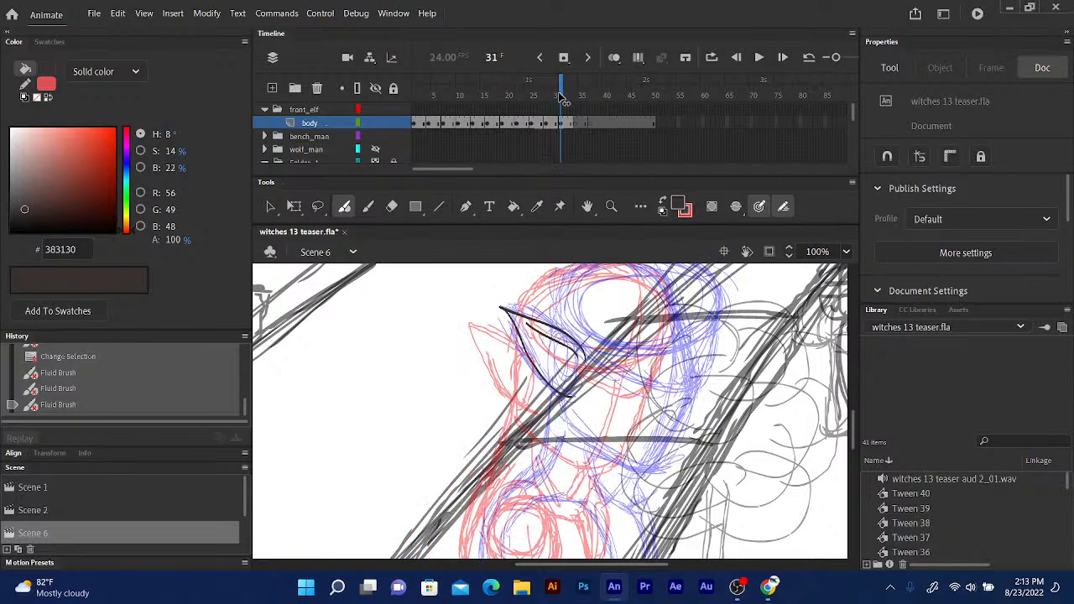
Ink the ear's lower inner fold and the jaw line running forward from below the ear on frame 31.
left_click(562, 119)
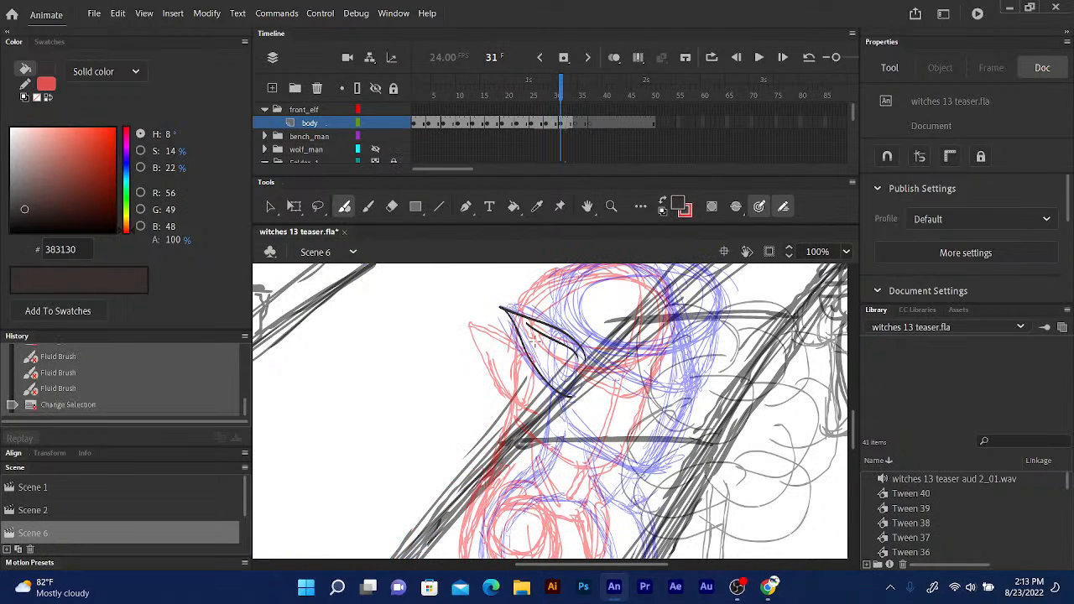
mouse_move(535, 338)
left_mouse_down()
mouse_move(555, 376)
mouse_move(555, 360)
left_mouse_up()
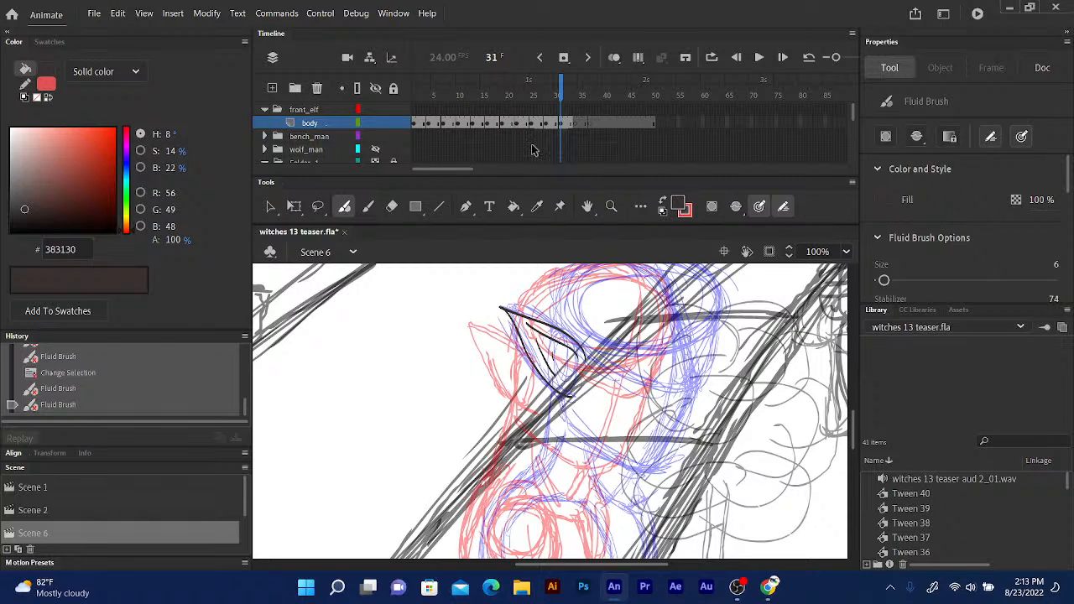
left_click_drag(559, 84, 564, 95)
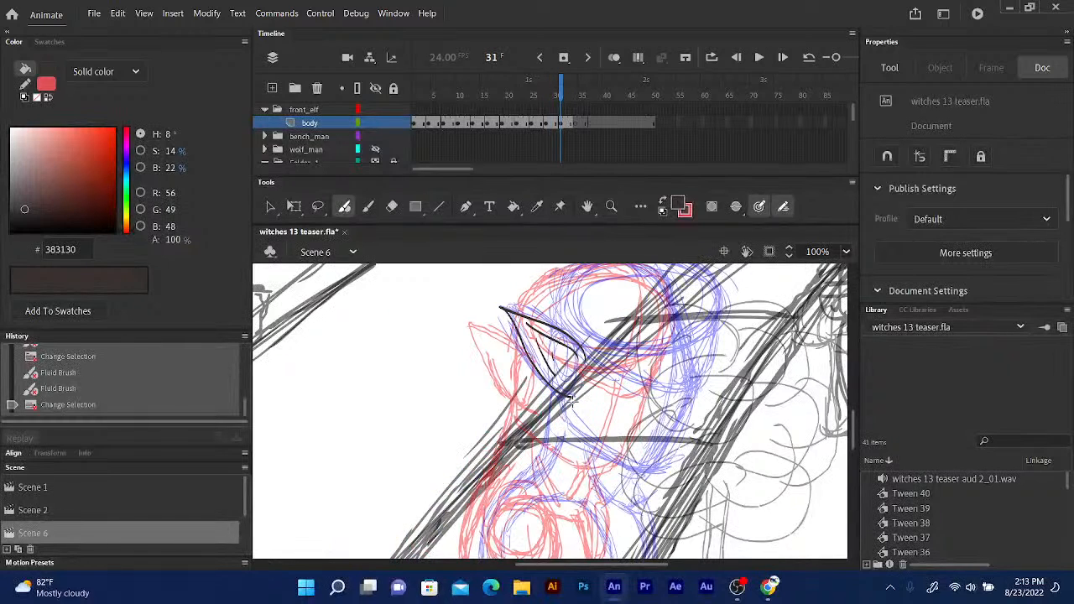
mouse_move(562, 397)
left_mouse_down()
mouse_move(563, 418)
mouse_move(601, 445)
left_mouse_up()
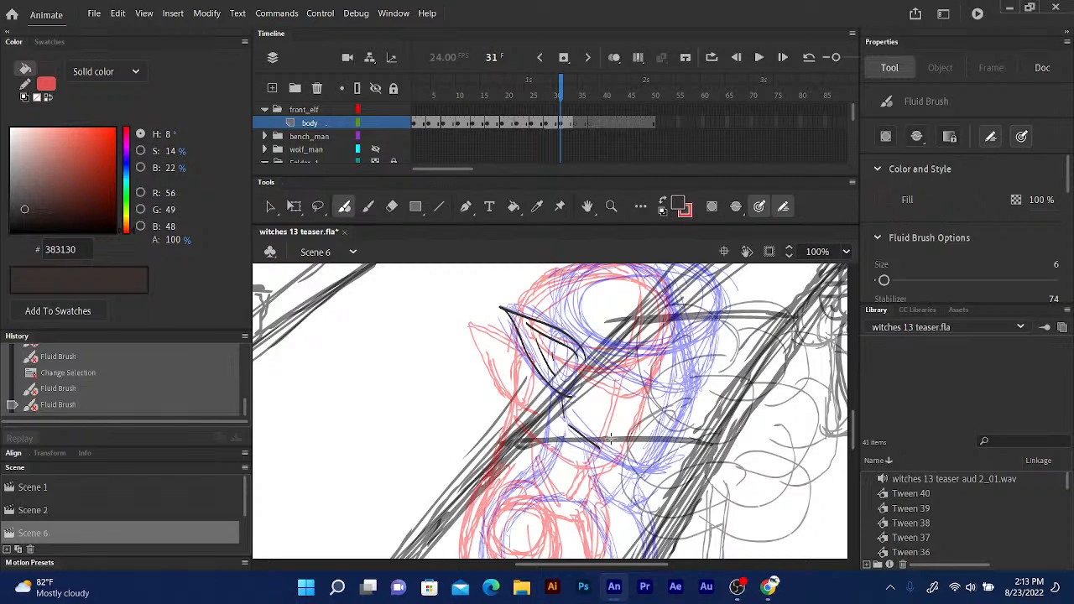
left_click_drag(564, 417, 589, 304)
mouse_move(539, 427)
left_mouse_down()
mouse_move(555, 394)
mouse_move(480, 515)
left_mouse_up()
left_click_drag(546, 402, 510, 458)
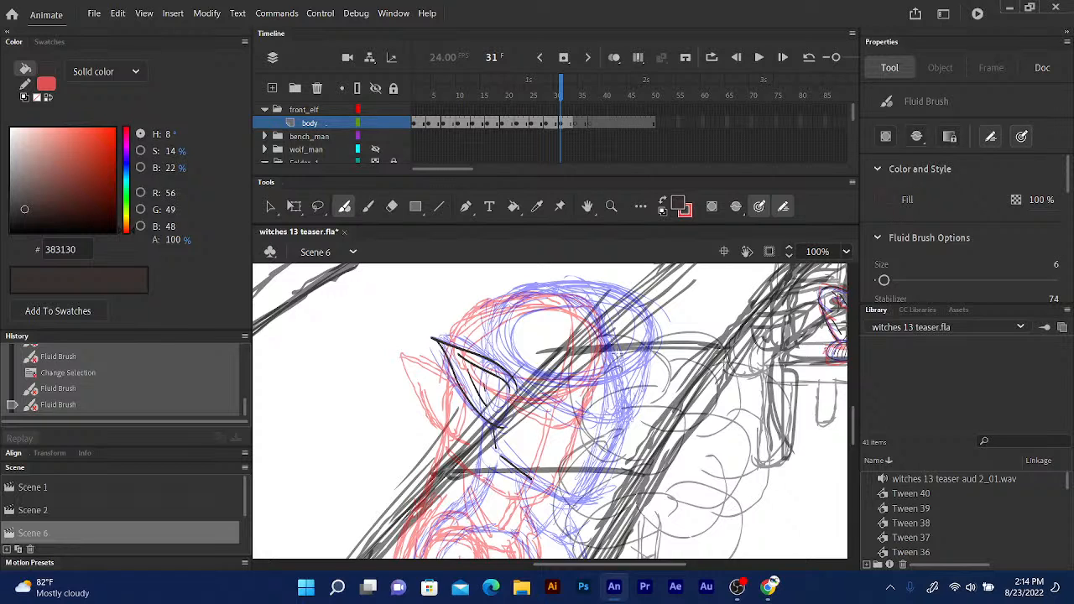
Ink the face profile from the brow around the nose, check it against frame 30, and undo and redraw the nose line.
left_click_drag(618, 349, 621, 369)
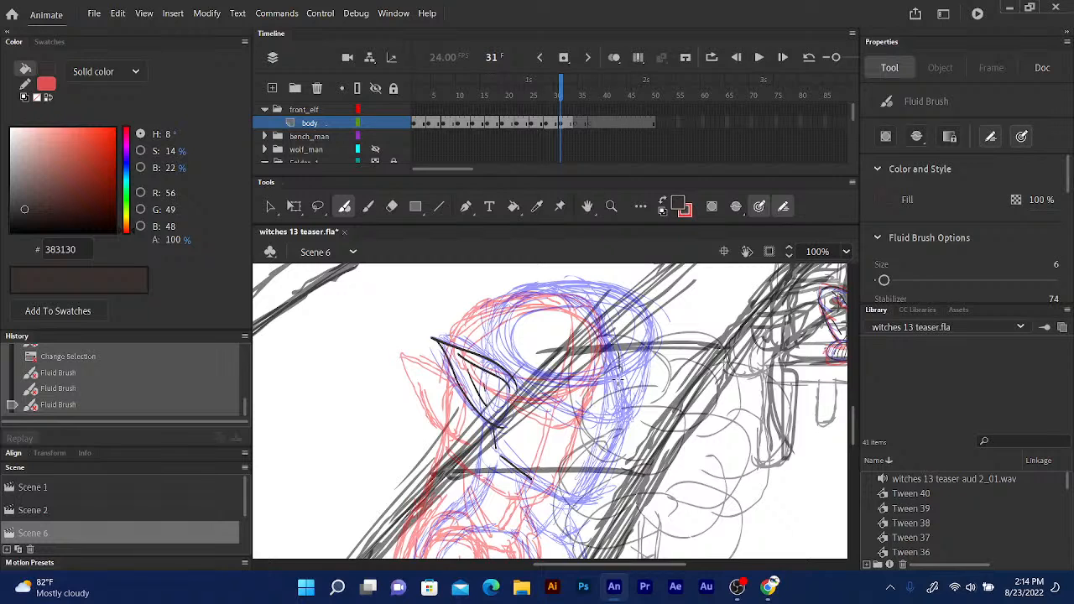
mouse_move(618, 376)
left_mouse_down()
mouse_move(629, 421)
mouse_move(619, 434)
left_mouse_up()
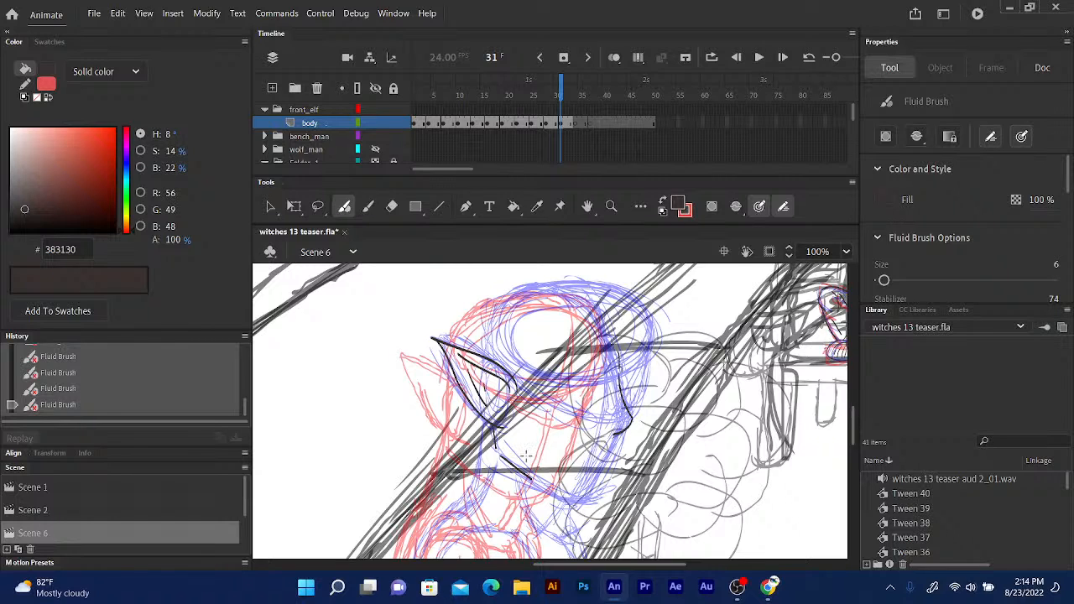
left_click(558, 94)
left_click(562, 95)
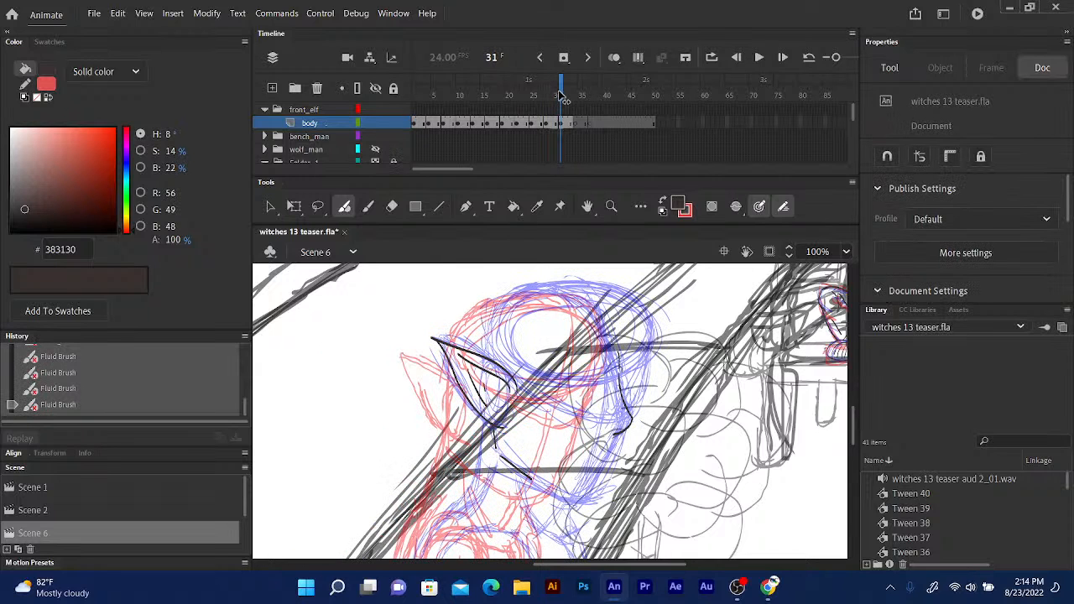
left_click_drag(560, 94, 562, 98)
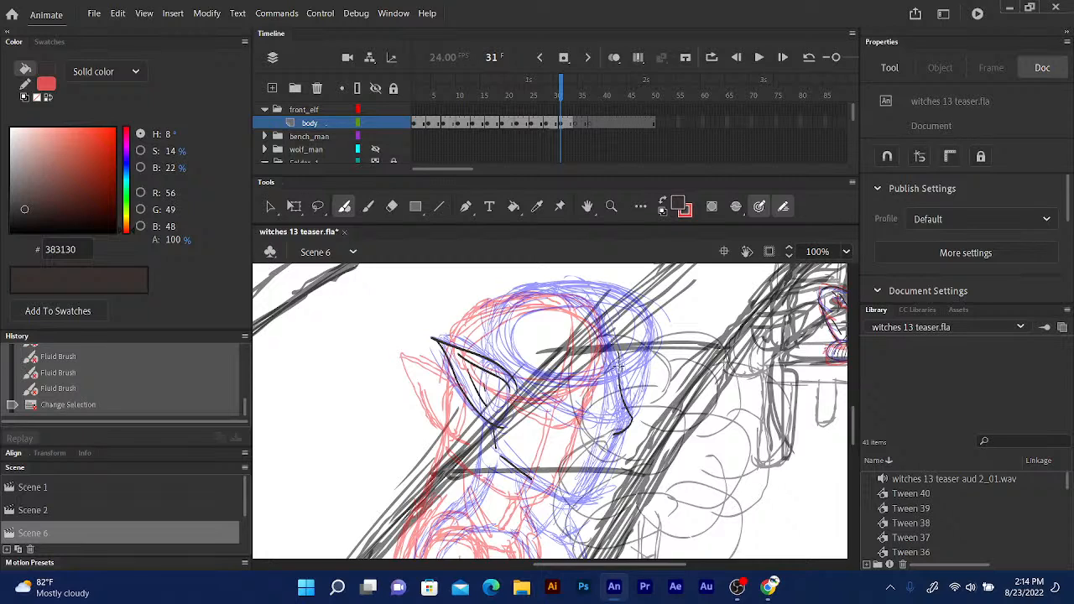
key("ctrl+z")
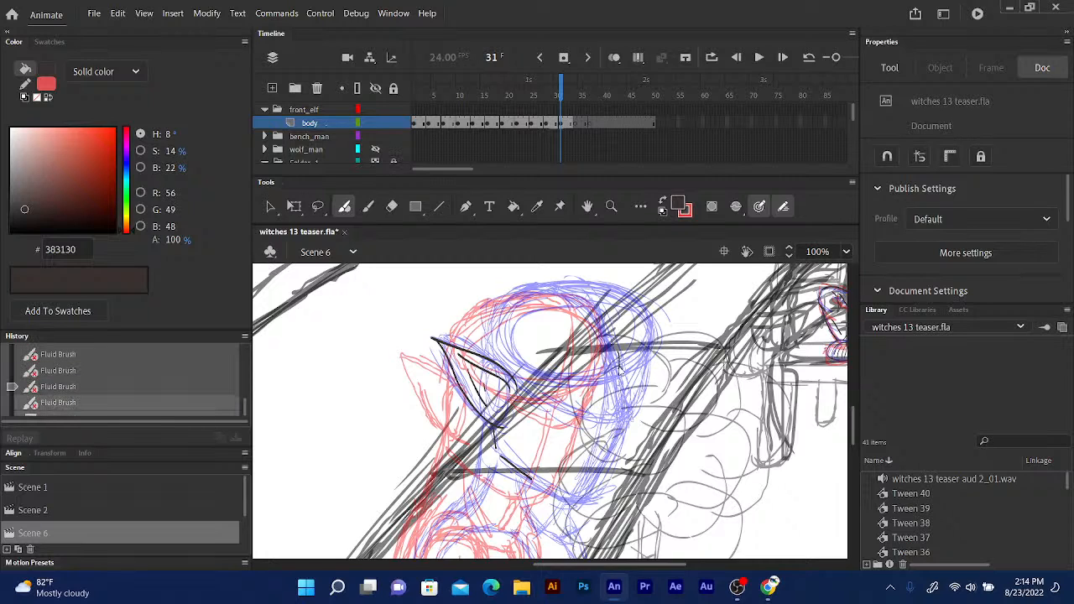
mouse_move(621, 359)
left_mouse_down()
mouse_move(633, 419)
mouse_move(616, 436)
left_mouse_up()
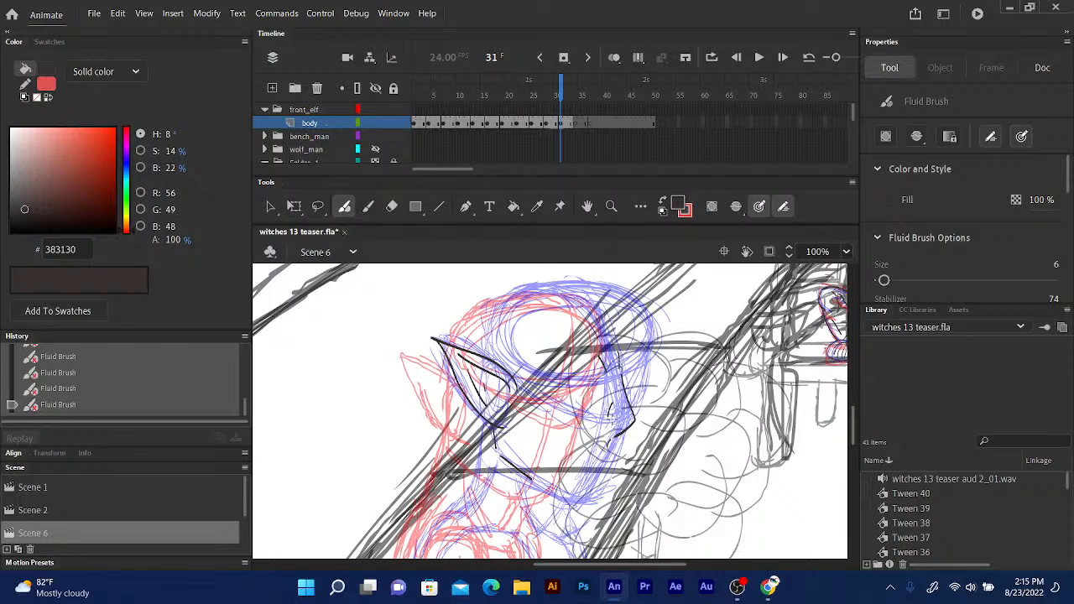
Ink the chin curve over the rough sketch at the front end of the jaw.
left_click_drag(607, 419, 617, 427)
key("ctrl+z")
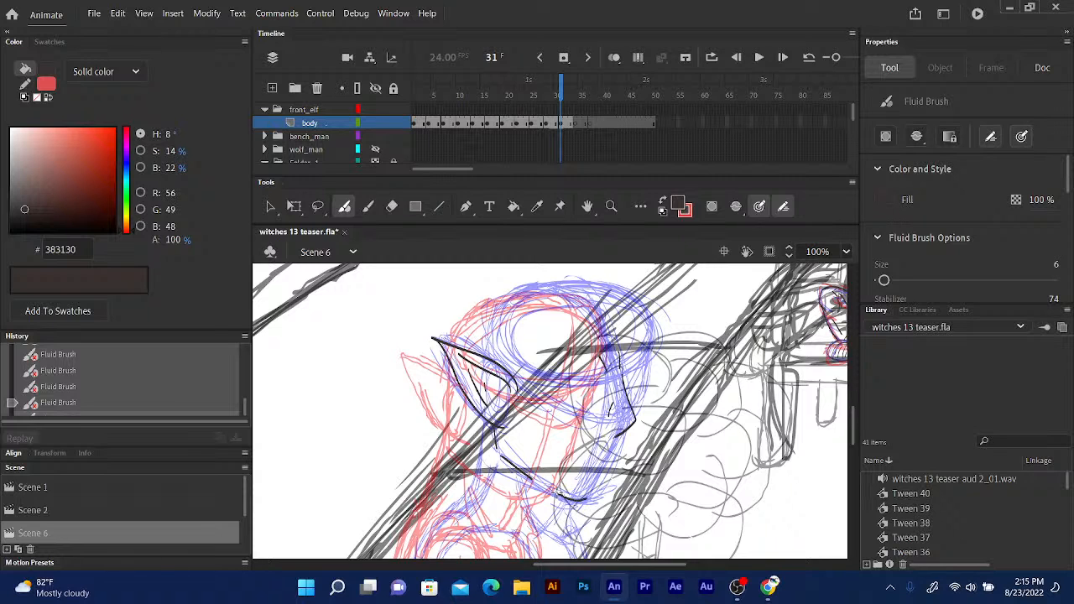
left_click_drag(501, 456, 531, 478)
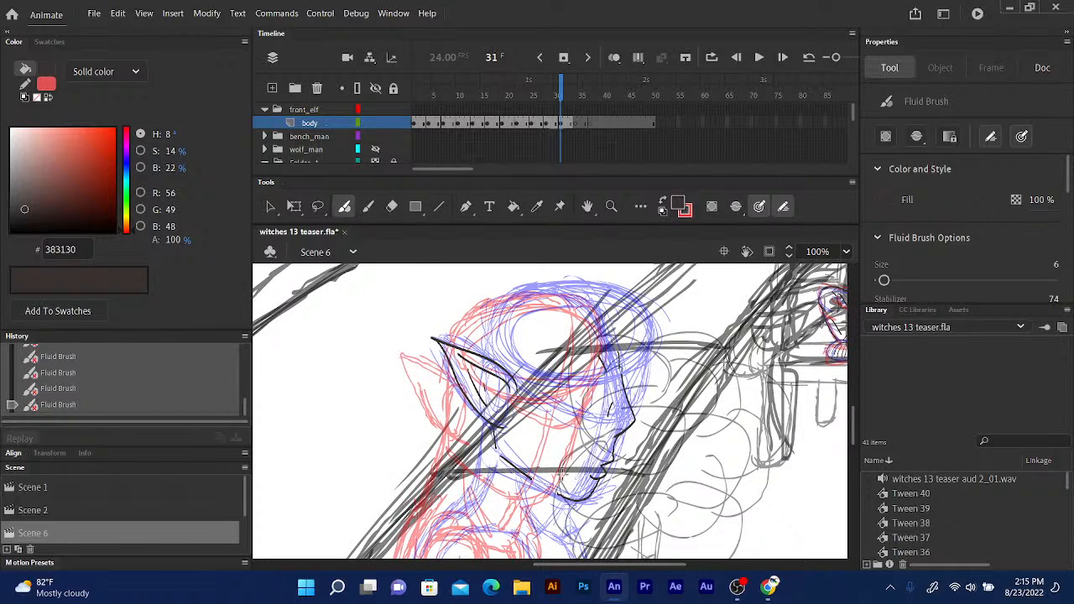
Try different versions of the lip lines between the nose and chin, undoing each one.
key("ctrl+z")
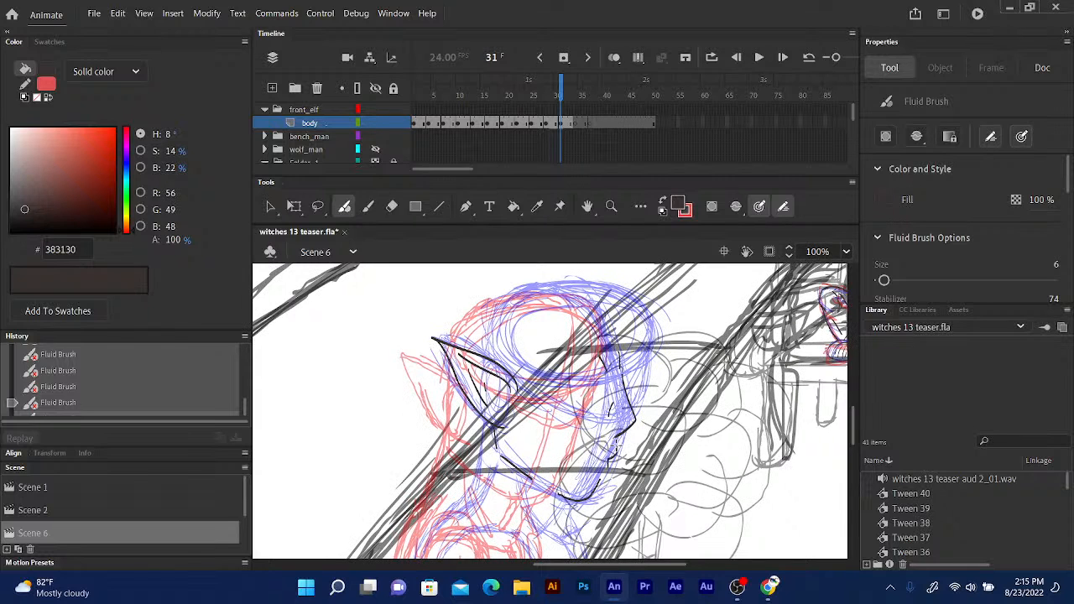
left_click_drag(616, 452, 609, 460)
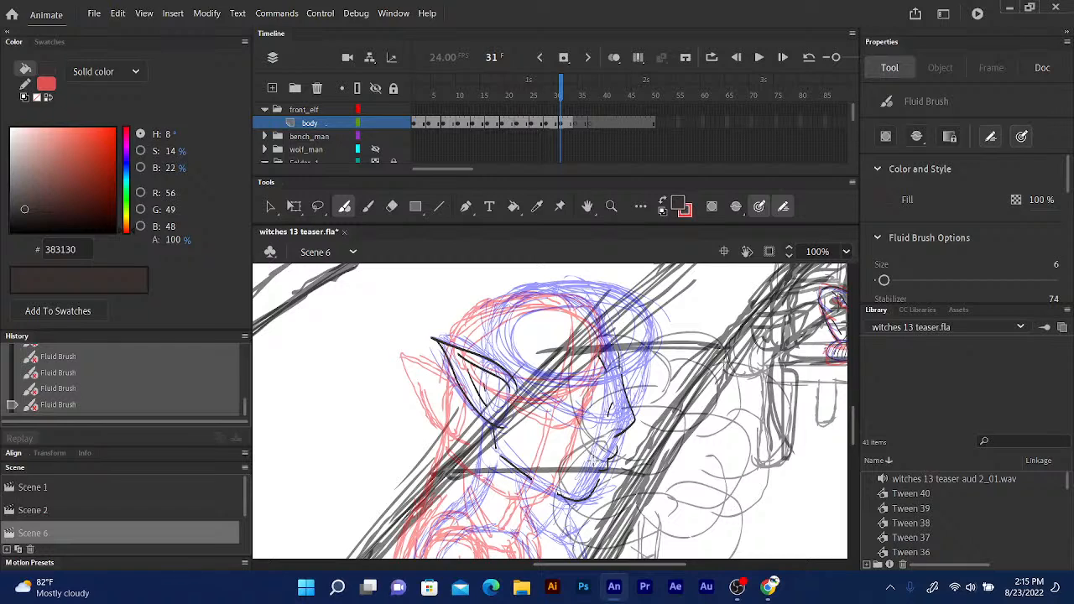
key("ctrl+z")
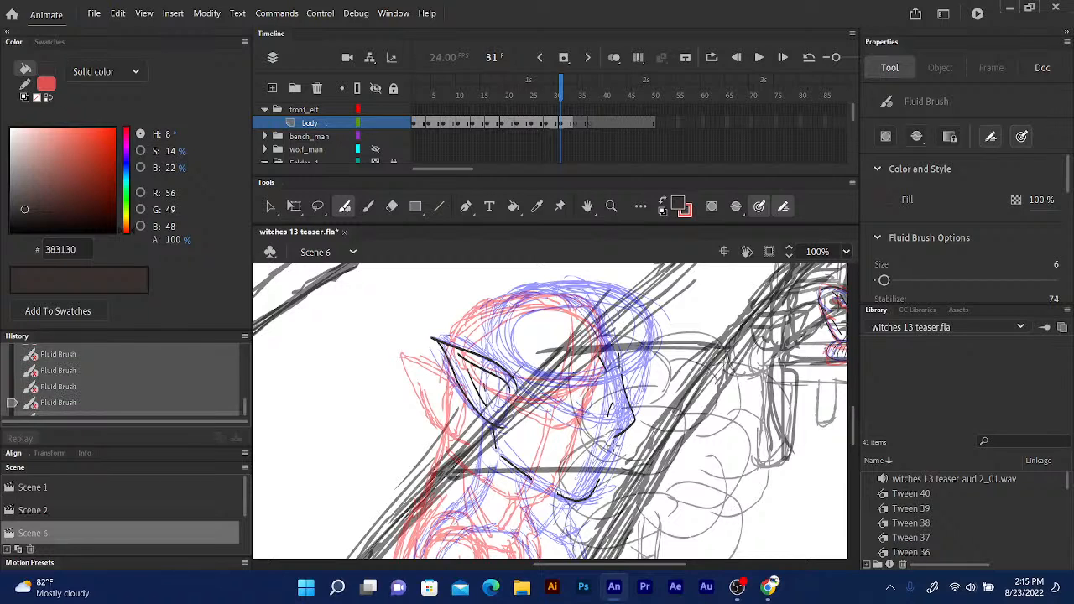
left_click_drag(612, 450, 611, 460)
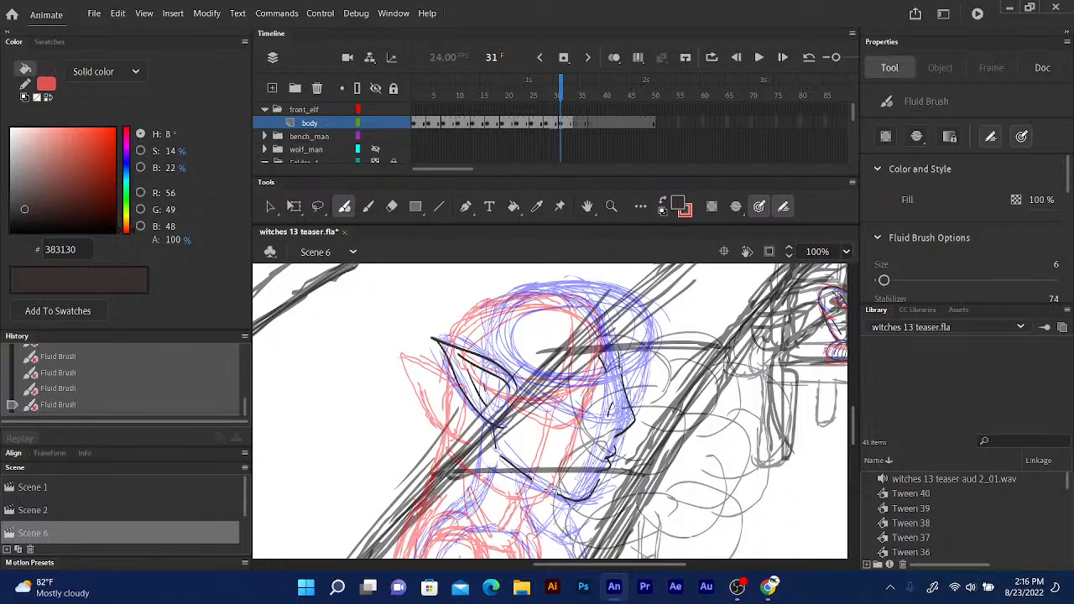
key("ctrl+z")
key("ctrl+z")
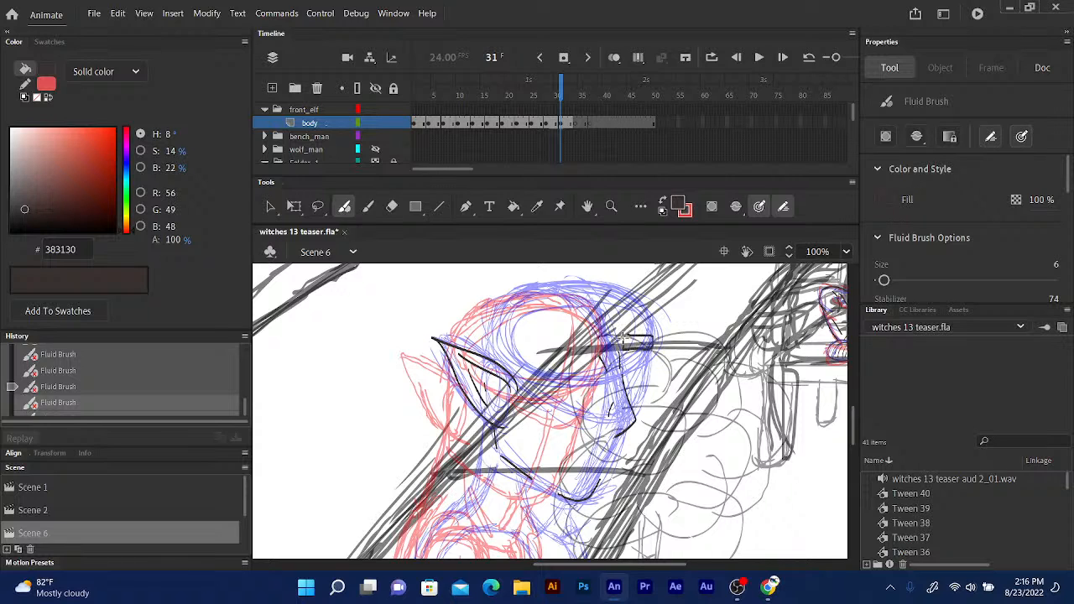
Ink the small far eyebrow shape at the front of the forehead, redoing rejected strokes, and the near eyebrow's arch.
left_click_drag(623, 337, 624, 349)
key("ctrl+z")
key("ctrl+z")
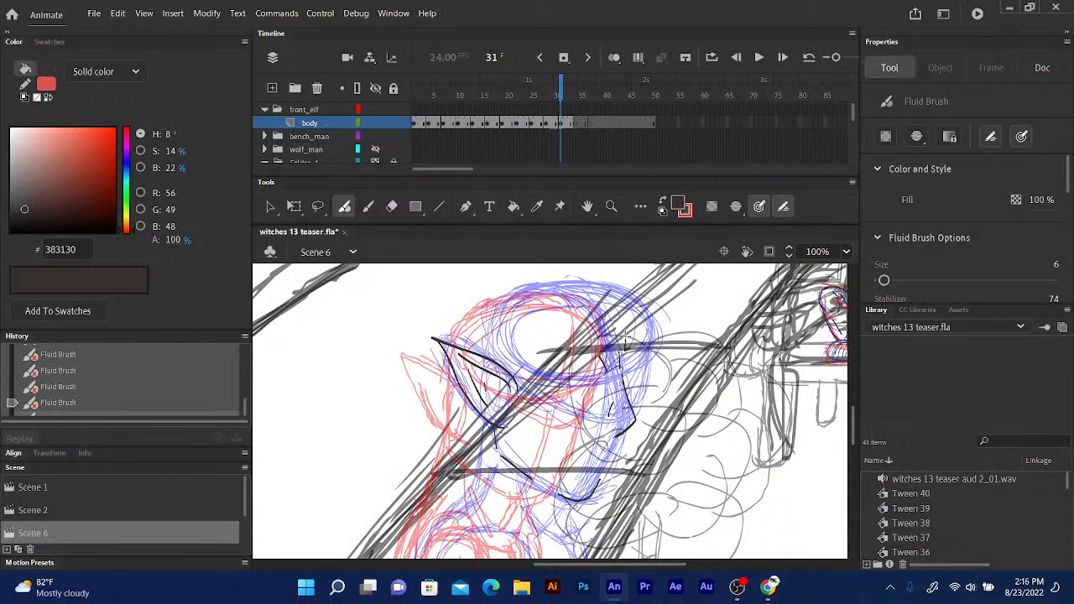
key("ctrl+z")
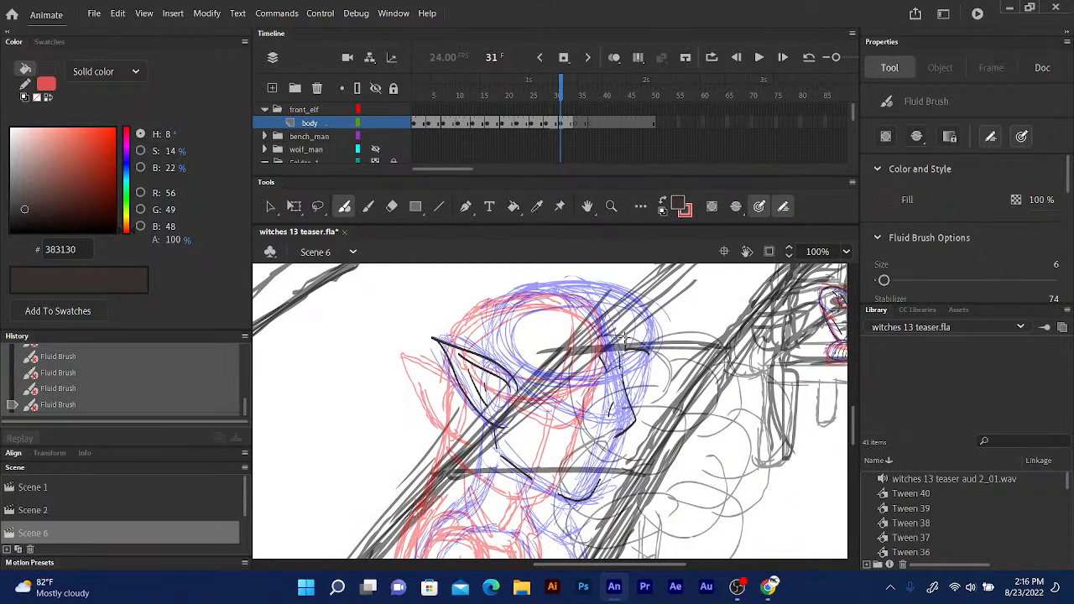
left_click_drag(625, 339, 651, 351)
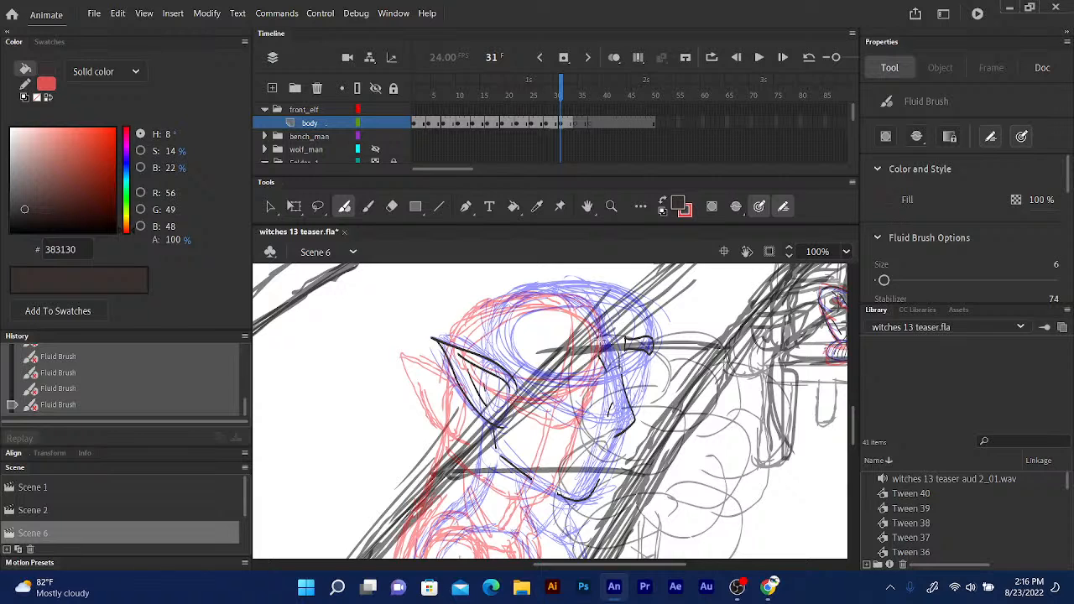
mouse_move(600, 350)
left_mouse_down()
mouse_move(539, 355)
mouse_move(580, 341)
mouse_move(562, 344)
mouse_move(542, 360)
left_mouse_up()
Flip between frame 31 and the preceding inked drawing to compare the eyebrows and profile.
left_click(559, 90)
left_click(562, 93)
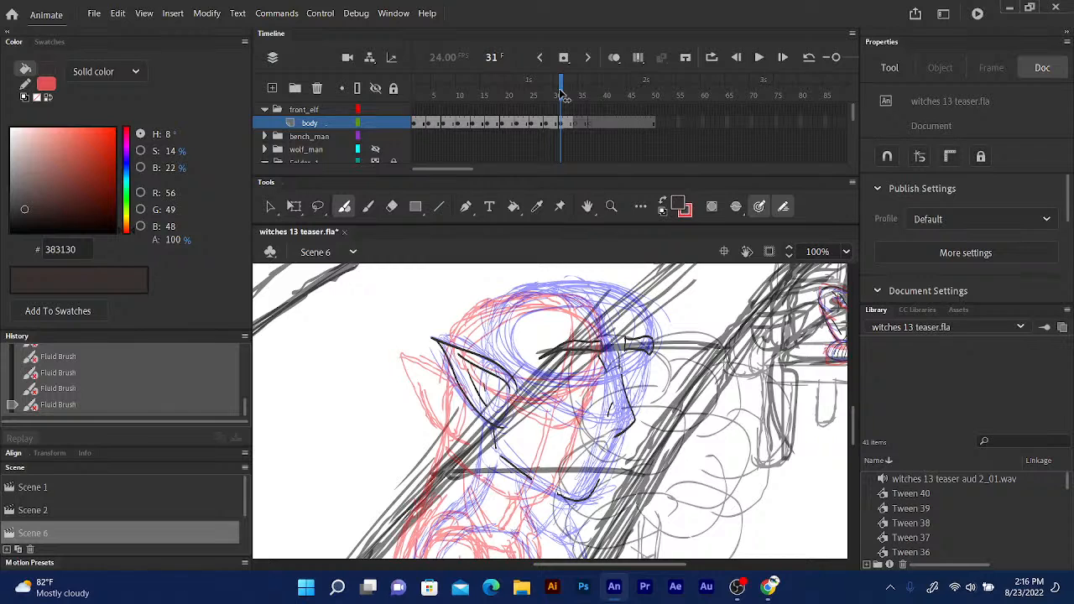
key("comma")
key("comma")
key("period")
key("period")
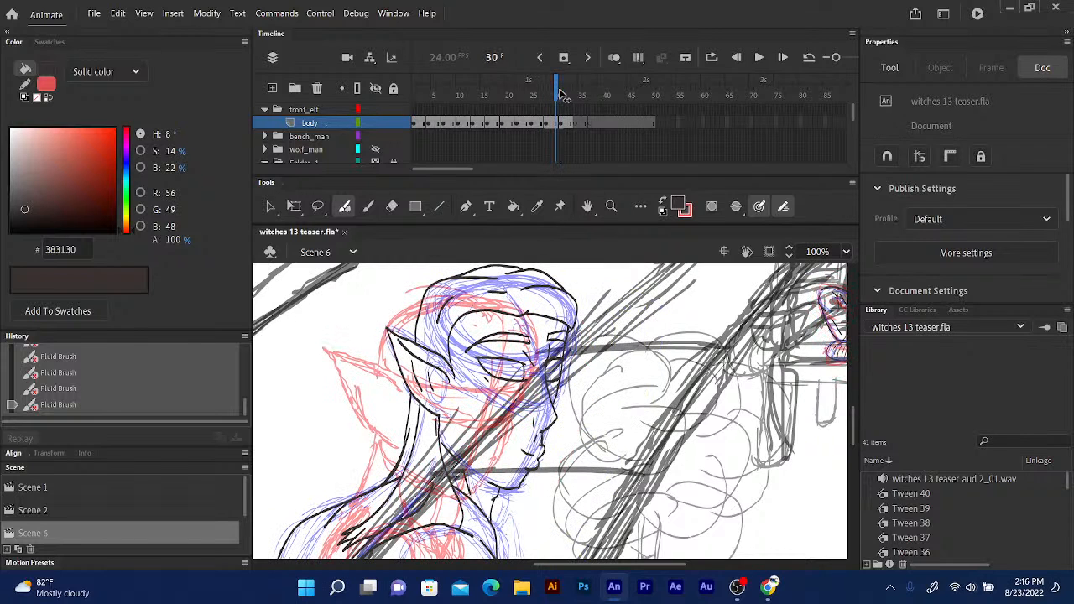
On frame 31 of the body layer, select the short vertical stroke below the brow and nudge it 4 px to the right.
left_click(561, 94)
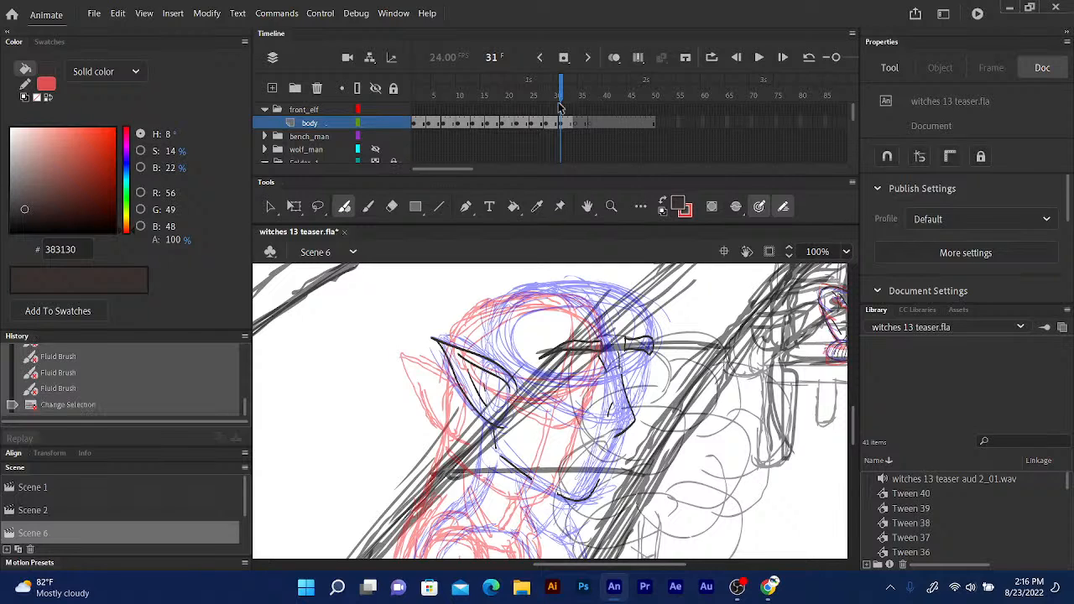
left_click(295, 207)
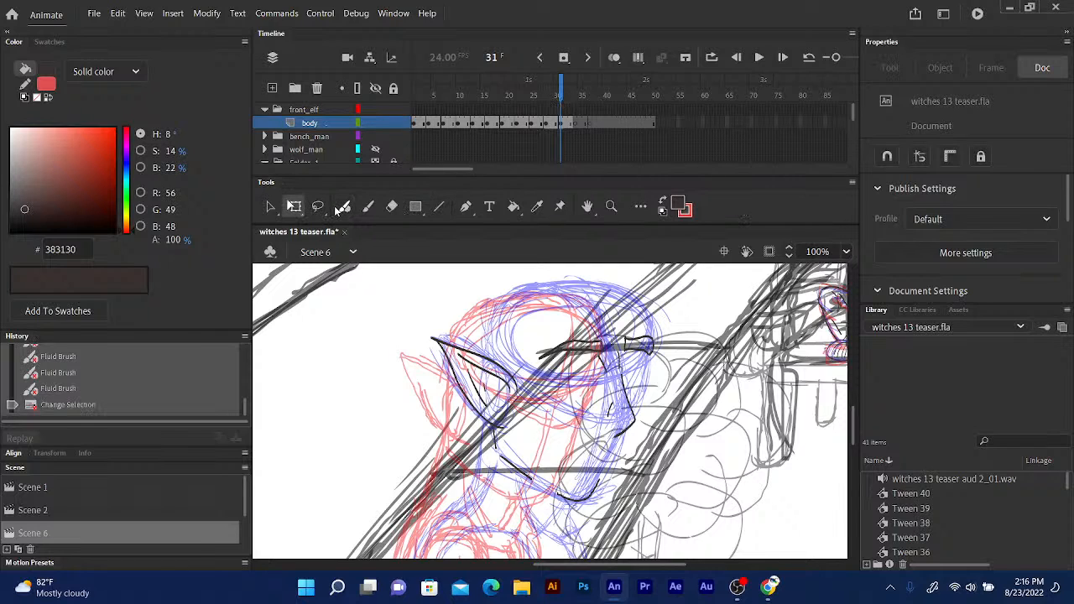
left_click(618, 363)
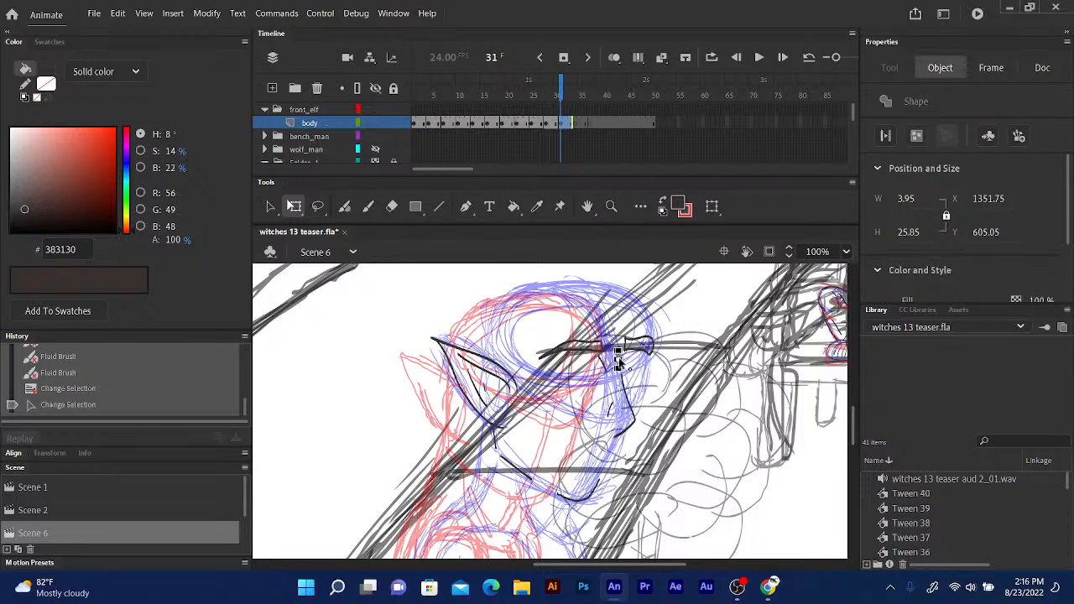
key("Right")
key("Right")
key("Right")
key("Right")
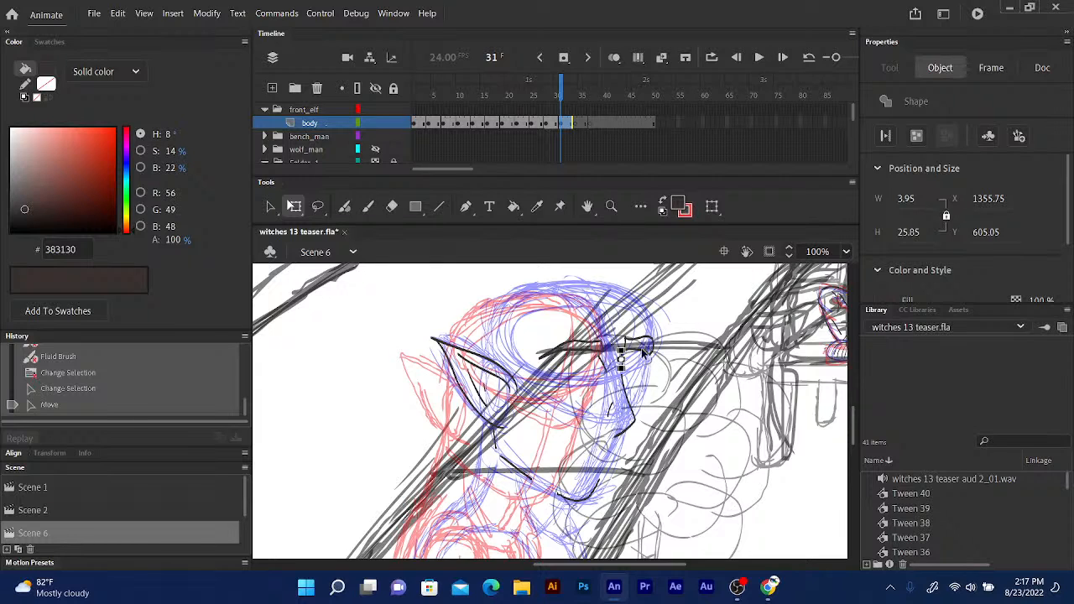
Ink the front outline of the nose from its tip up to the far brow with the Fluid Brush.
left_click(344, 206)
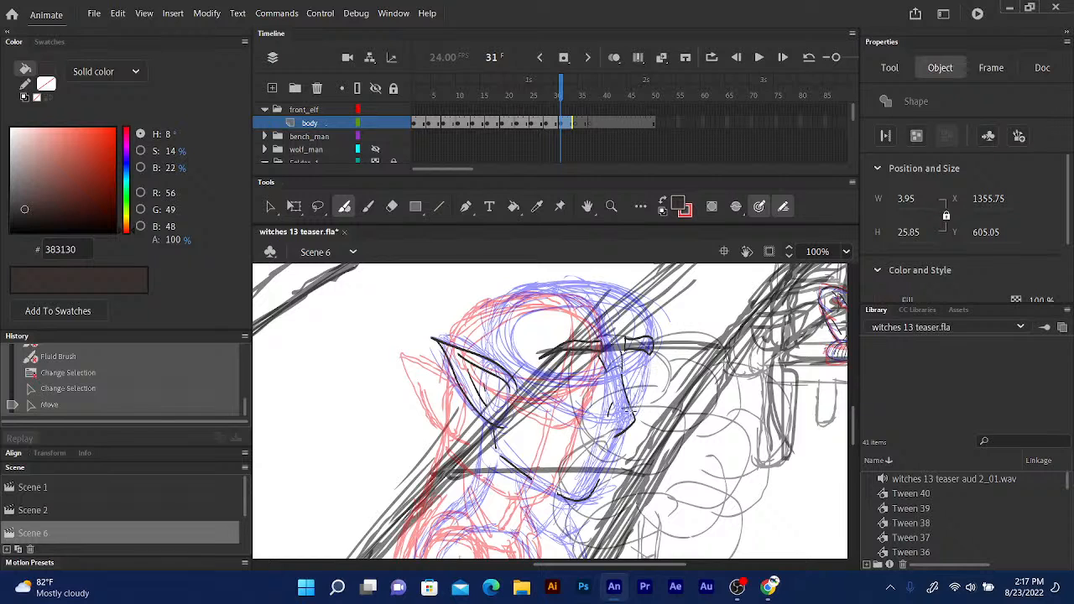
left_click_drag(631, 409, 634, 419)
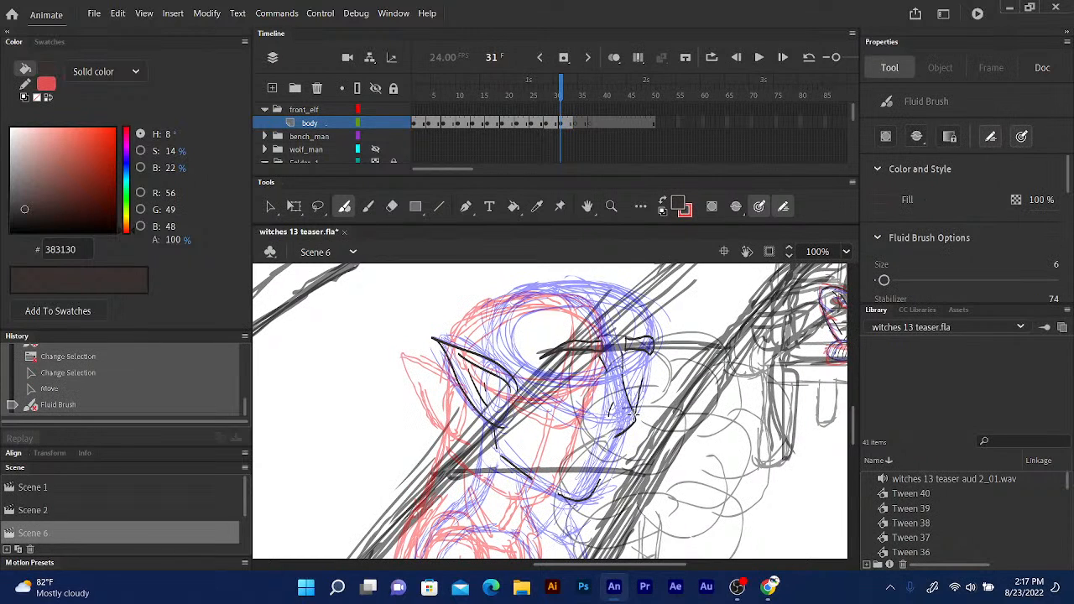
left_click_drag(630, 413, 647, 354)
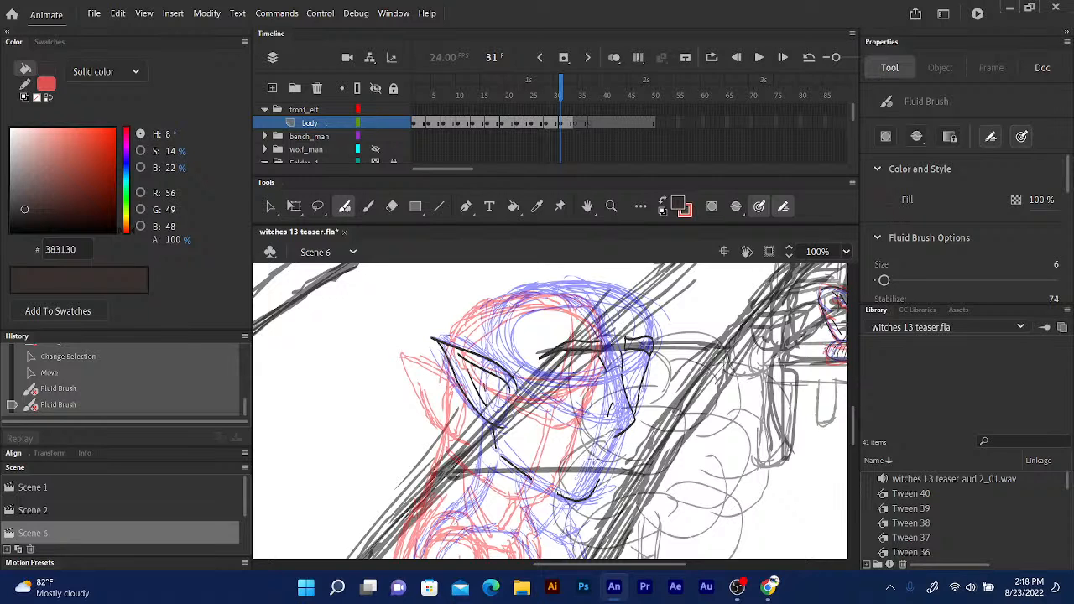
Ink the elf's upper lip, its connection to the base of the nose, and the rounded lower lip in profile.
left_click_drag(605, 463, 614, 455)
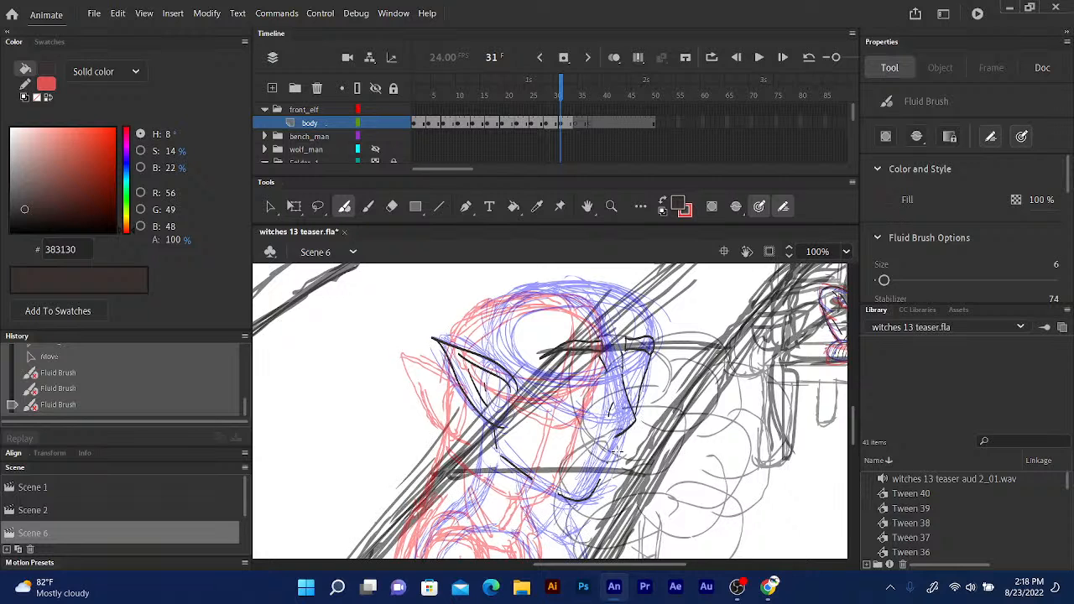
left_click_drag(619, 454, 616, 458)
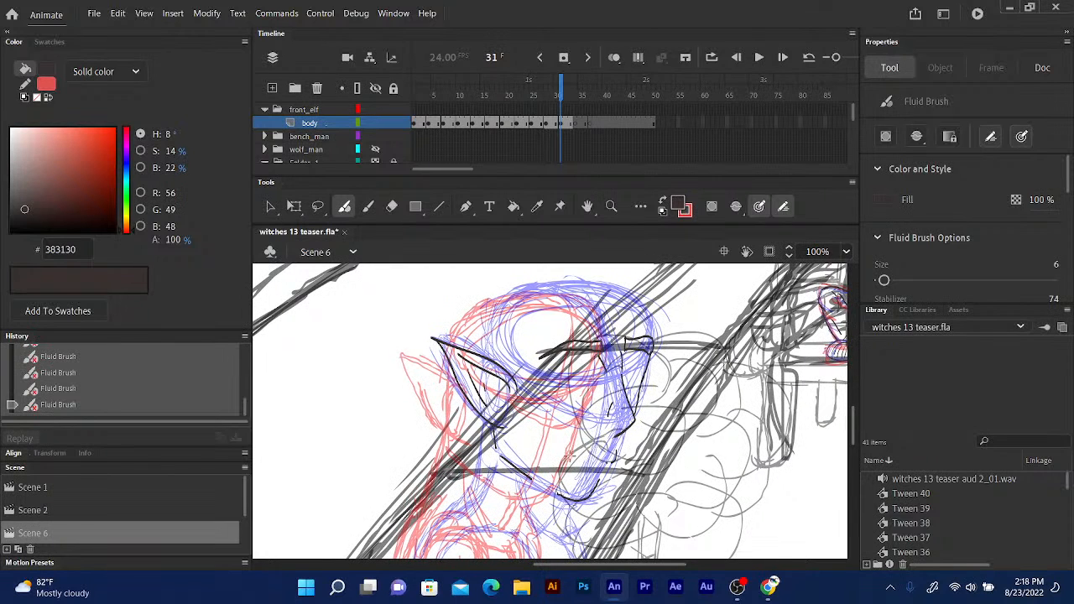
scroll(540, 469, "up", 2)
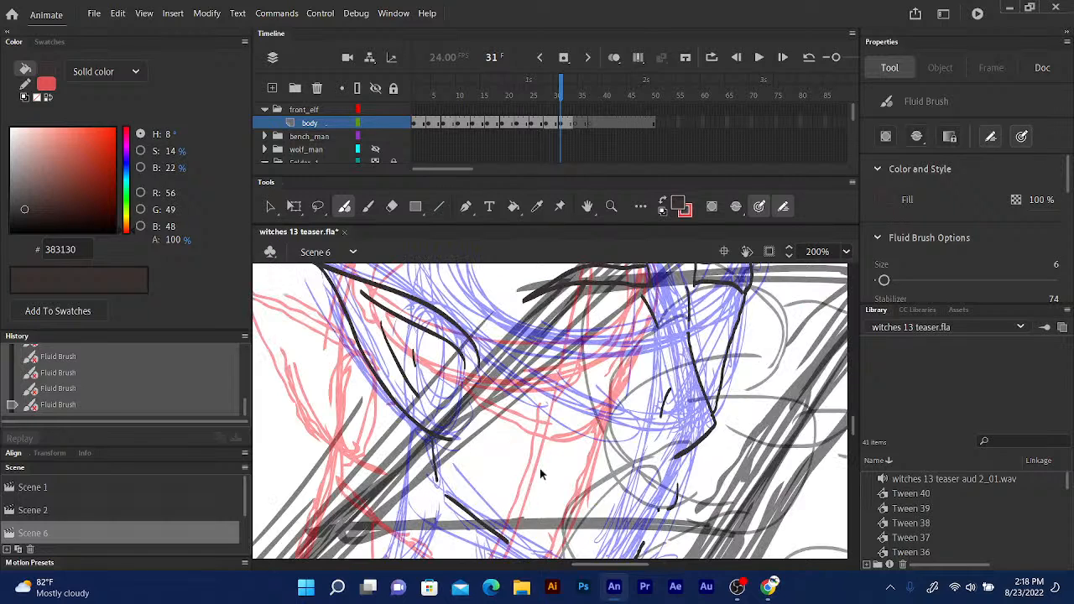
scroll(540, 472, "up", 2)
left_click_drag(599, 370, 569, 253)
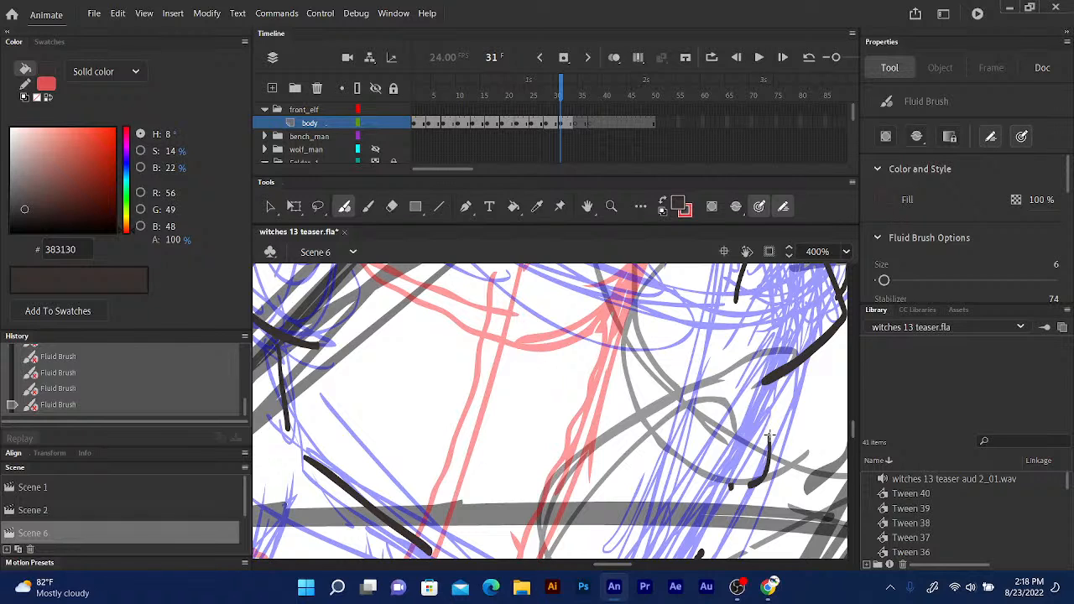
mouse_move(770, 429)
left_mouse_down()
mouse_move(766, 474)
mouse_move(745, 488)
left_mouse_up()
left_click_drag(772, 440, 809, 352)
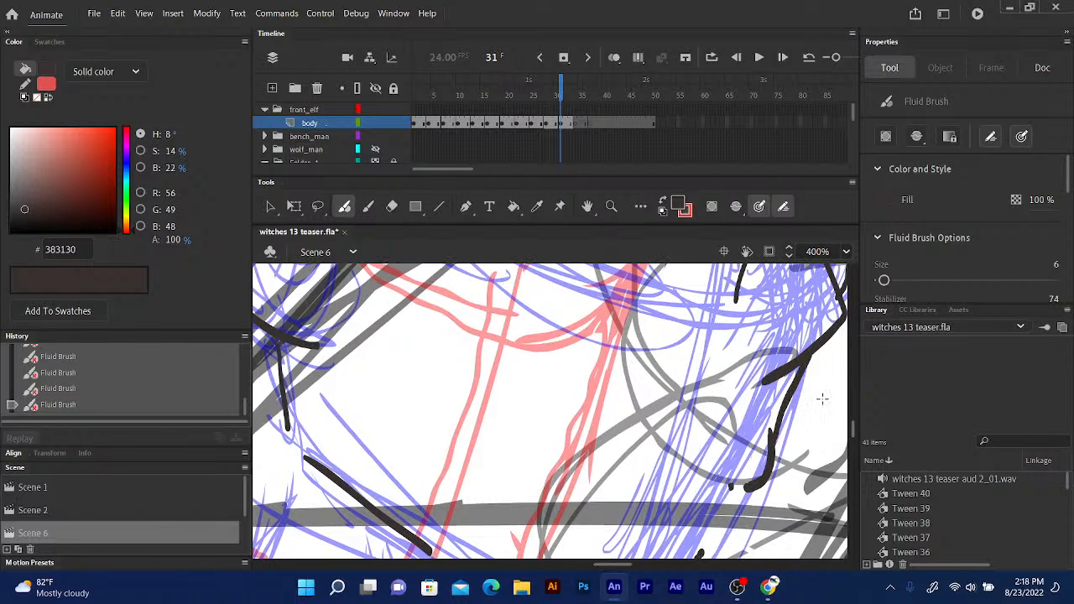
scroll(822, 398, "down", 3)
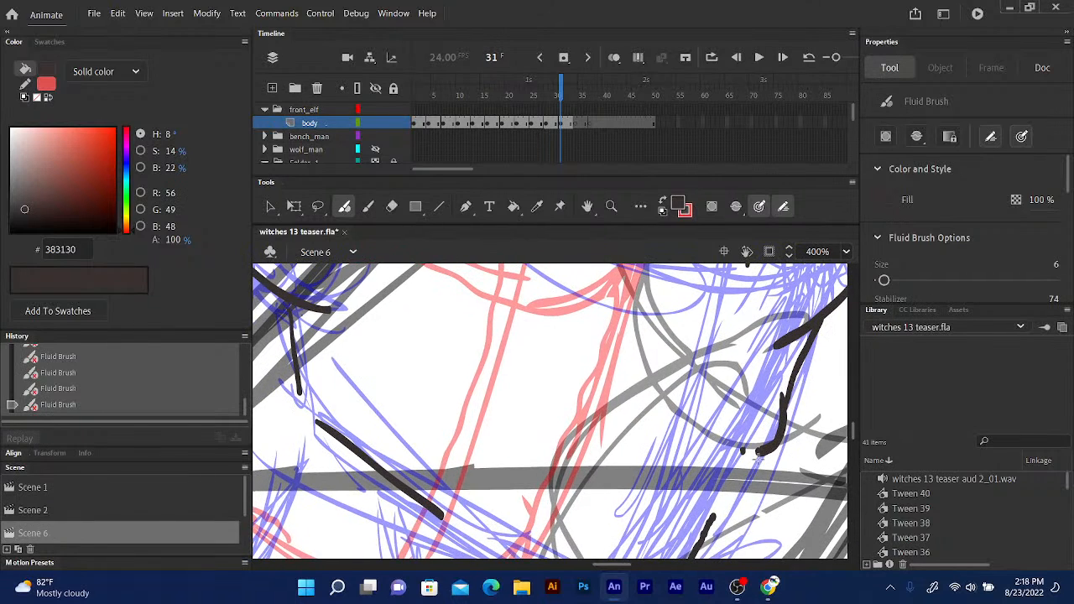
mouse_move(760, 464)
left_mouse_down()
mouse_move(758, 493)
mouse_move(727, 504)
mouse_move(714, 495)
left_mouse_up()
mouse_move(751, 405)
left_mouse_down()
mouse_move(770, 322)
mouse_move(760, 374)
left_mouse_up()
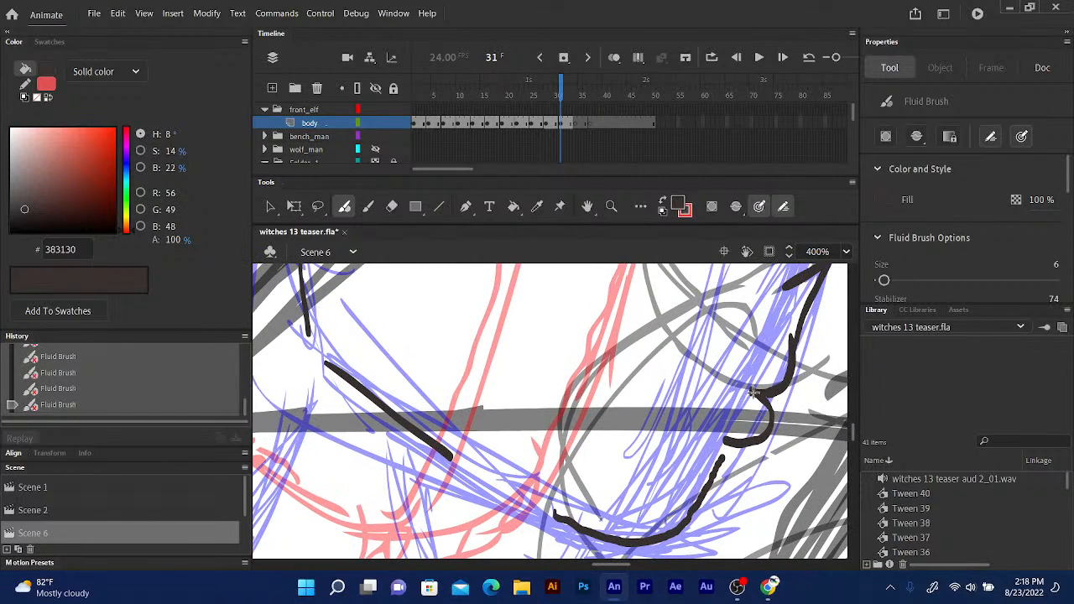
mouse_move(750, 387)
left_mouse_down()
mouse_move(765, 444)
mouse_move(701, 448)
left_mouse_up()
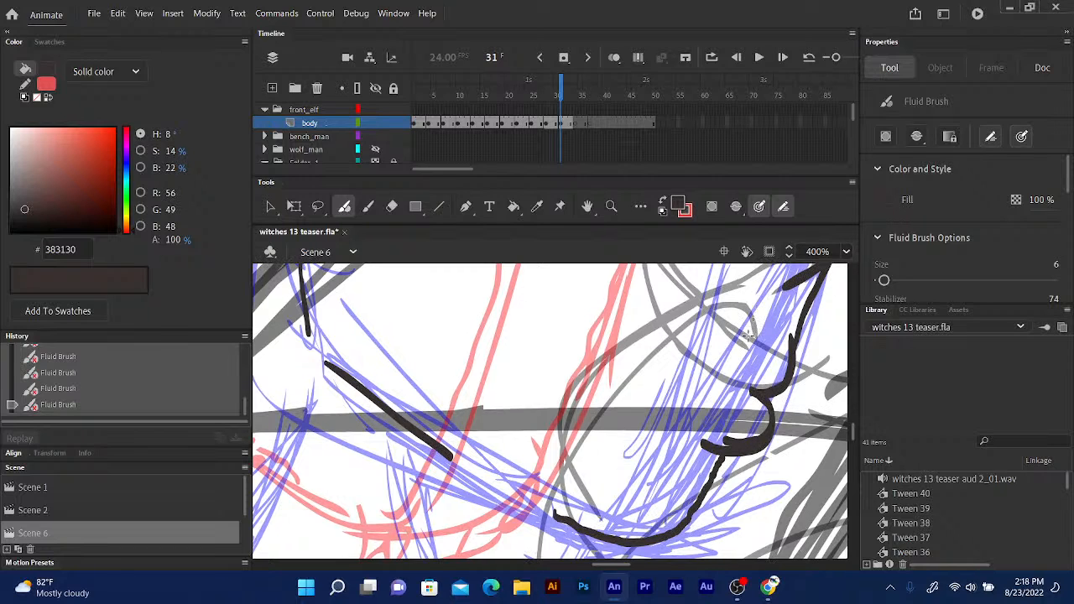
Erase the rough edges inside the lips, and reinforce the chin line up to the lower lip with the Fluid Brush.
left_click(391, 206)
mouse_move(736, 433)
left_mouse_down()
mouse_move(721, 433)
mouse_move(749, 433)
mouse_move(737, 445)
mouse_move(721, 435)
mouse_move(760, 425)
left_mouse_up()
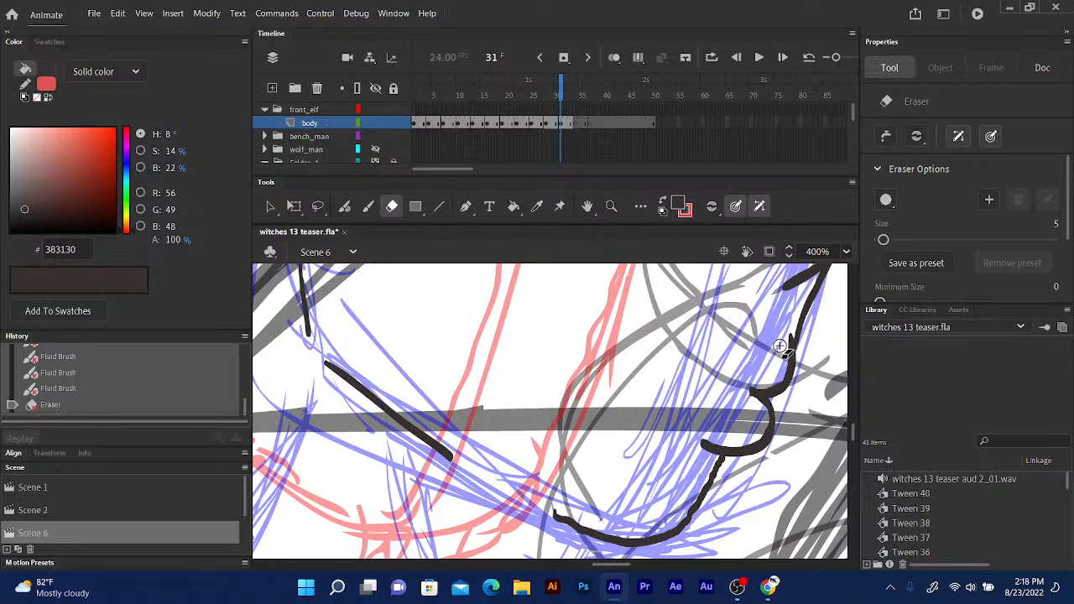
mouse_move(760, 383)
left_mouse_down()
mouse_move(748, 382)
mouse_move(775, 382)
mouse_move(779, 366)
left_mouse_up()
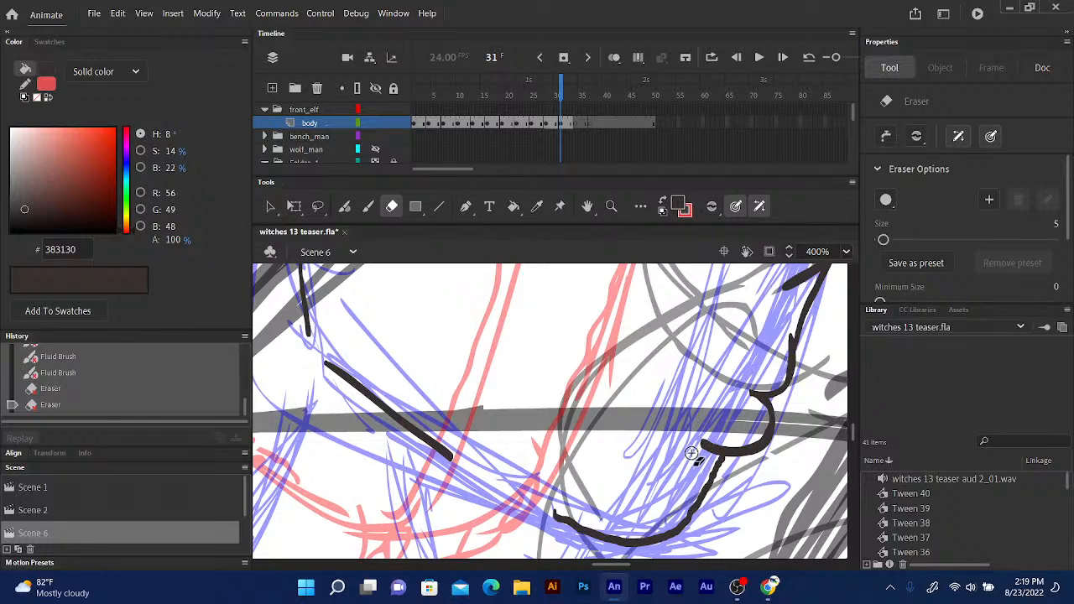
left_click(344, 206)
mouse_move(640, 541)
left_mouse_down()
mouse_move(692, 514)
mouse_move(721, 466)
left_mouse_up()
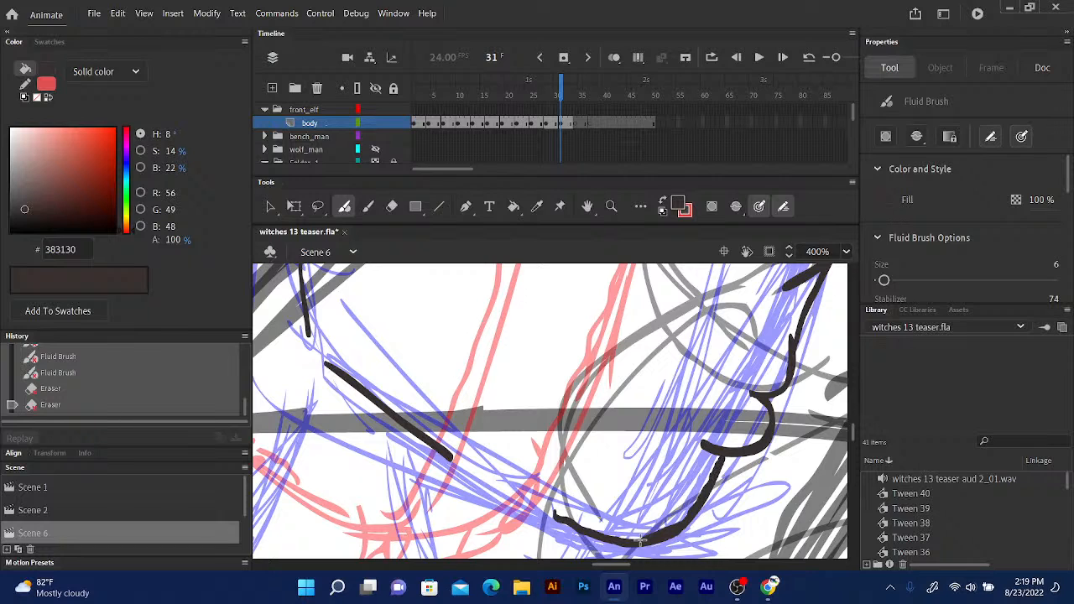
mouse_move(629, 542)
left_mouse_down()
mouse_move(695, 515)
mouse_move(723, 450)
mouse_move(628, 540)
mouse_move(723, 448)
mouse_move(678, 518)
left_mouse_up()
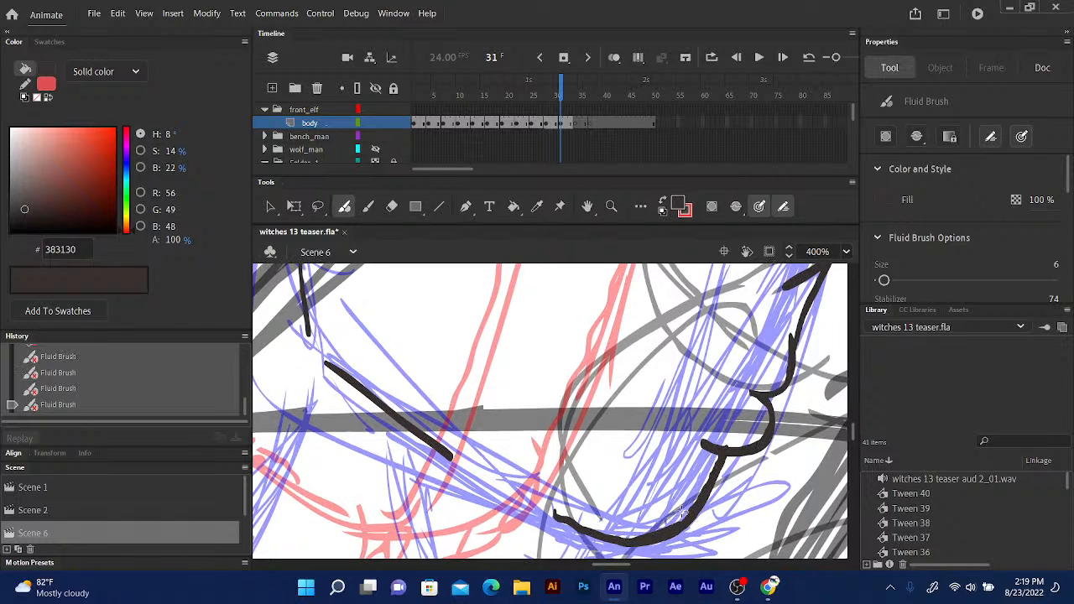
Add a short crease mark between nose and upper lip, and ink the mouth line back into the cheek.
scroll(727, 443, "up", 3)
scroll(727, 443, "right", 1)
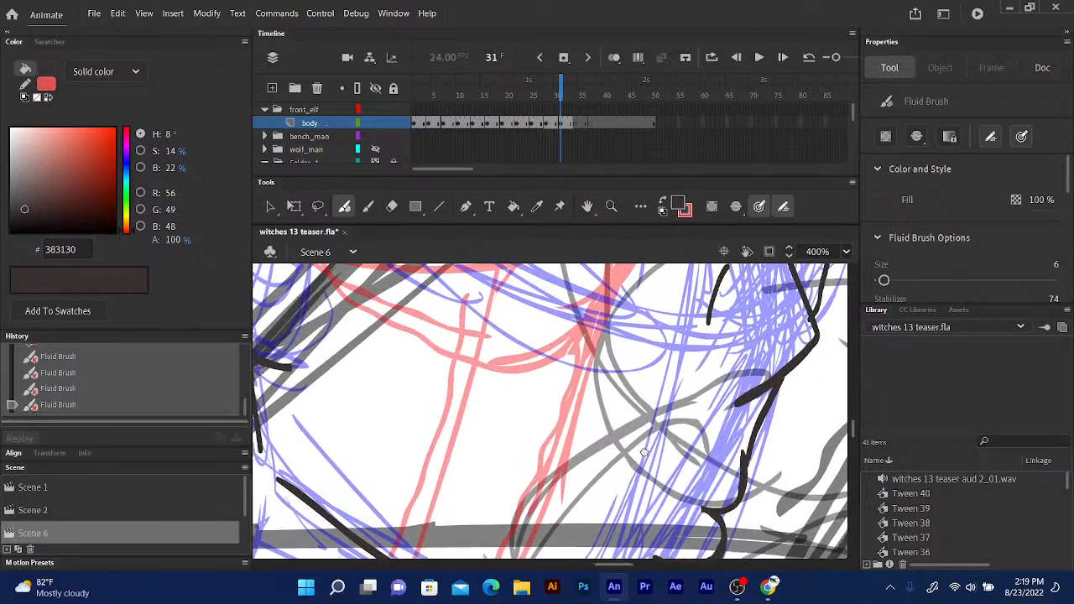
left_click_drag(710, 410, 706, 435)
scroll(729, 391, "down", 2)
scroll(730, 390, "left", 1)
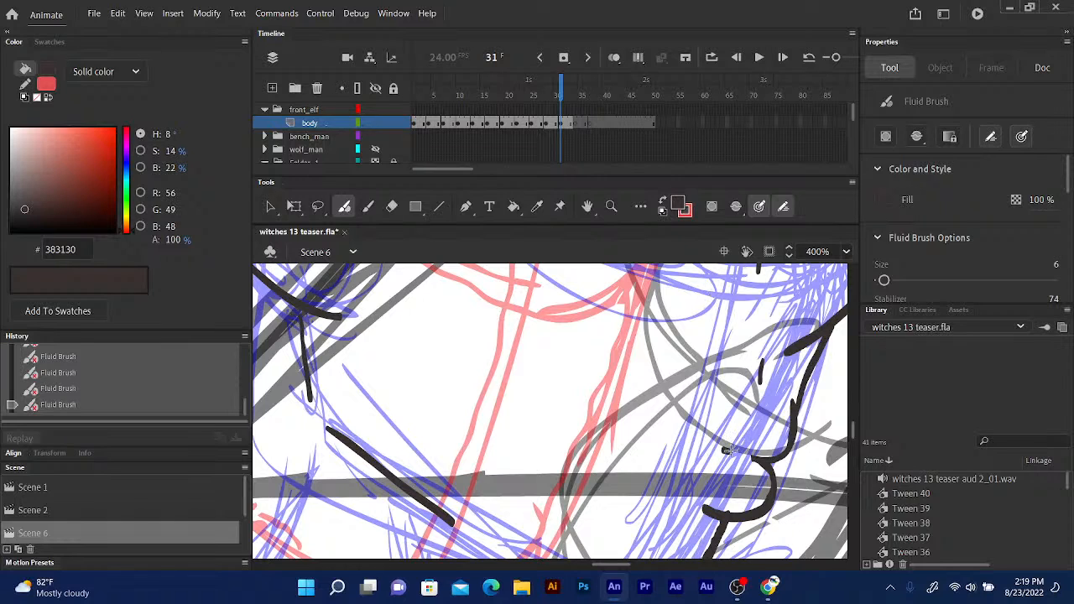
left_click_drag(728, 449, 667, 414)
scroll(655, 410, "up", 3)
scroll(656, 411, "right", 2)
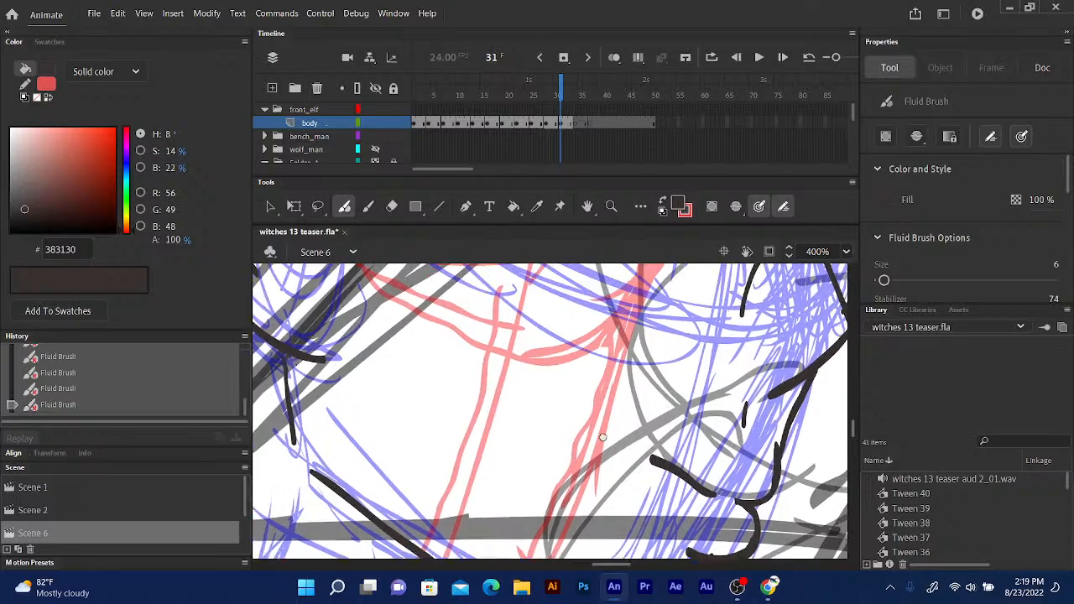
Ink a short vertical line beside the nose bridge and the curved upper lid of the near eye.
scroll(639, 348, "up", 8)
scroll(639, 347, "right", 3)
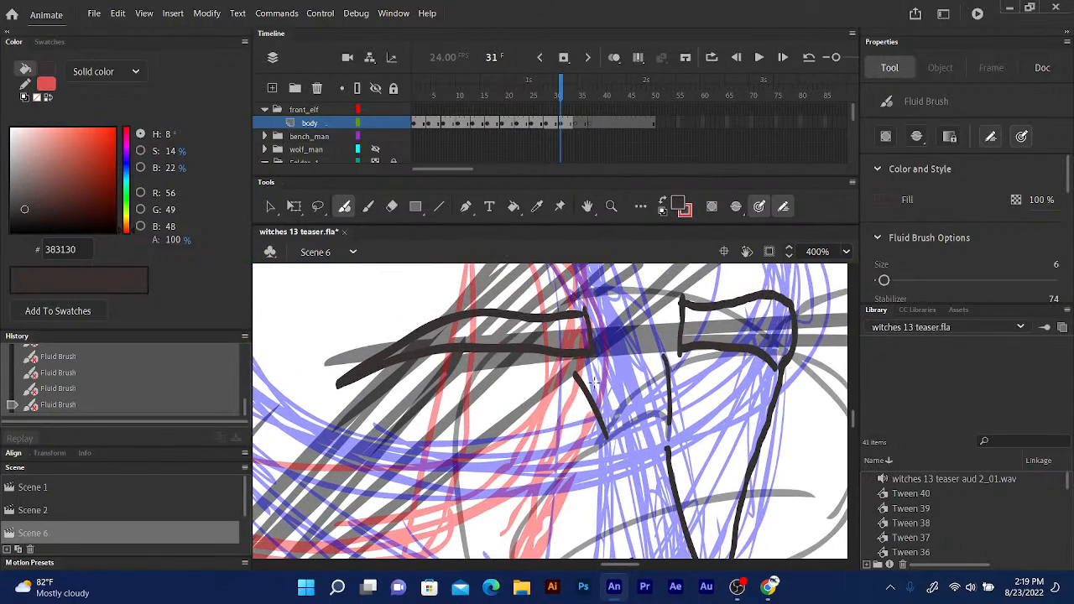
scroll(594, 386, "down", 3)
scroll(594, 386, "left", 3)
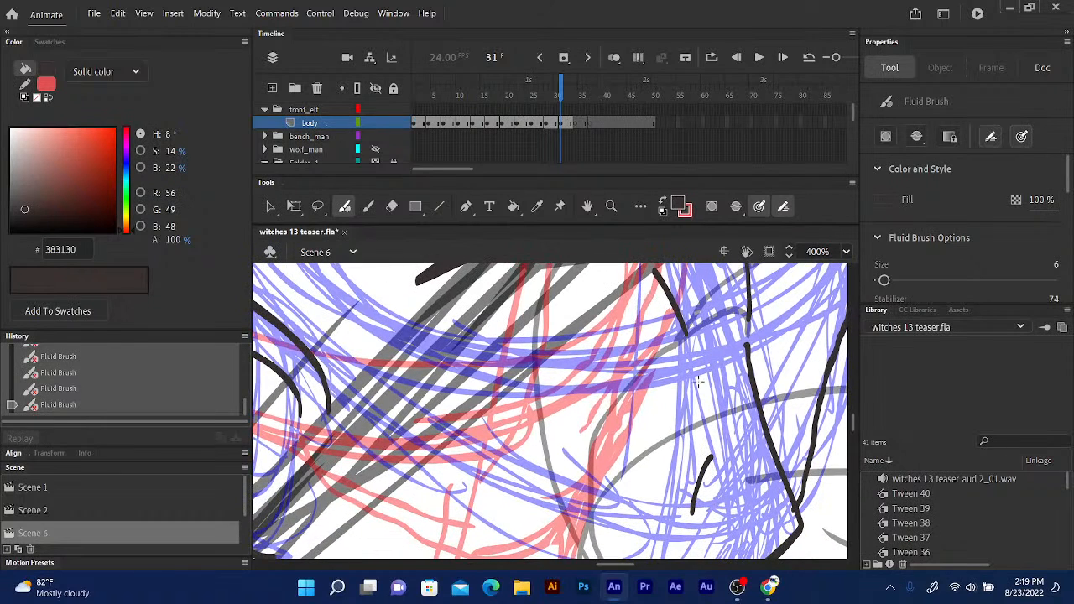
left_click_drag(696, 377, 687, 449)
mouse_move(674, 345)
left_mouse_down()
mouse_move(584, 339)
mouse_move(489, 358)
left_mouse_up()
mouse_move(632, 355)
left_mouse_down()
mouse_move(650, 439)
mouse_move(657, 381)
left_mouse_up()
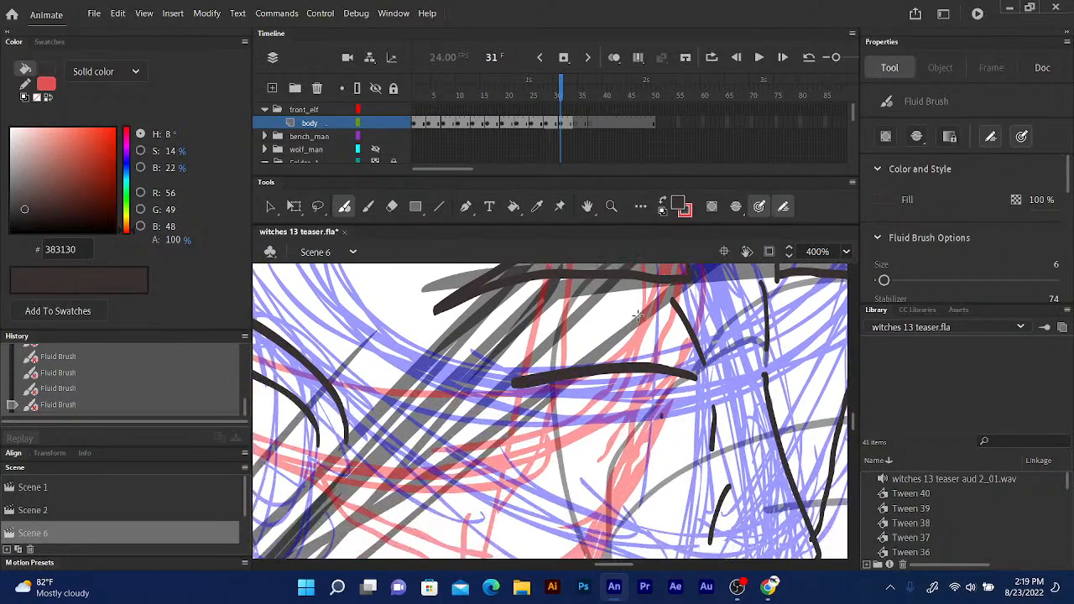
Check the eye drawing on frame 29, and try completing the near eye's lower lid and inner edge on frame 32.
left_click(560, 87)
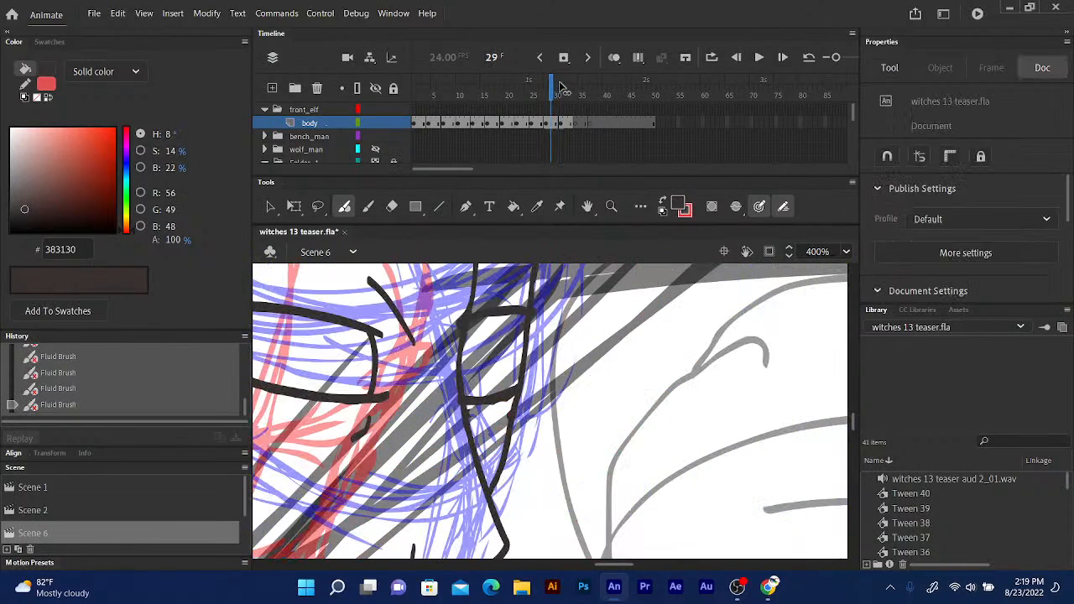
left_click_drag(647, 385, 764, 412)
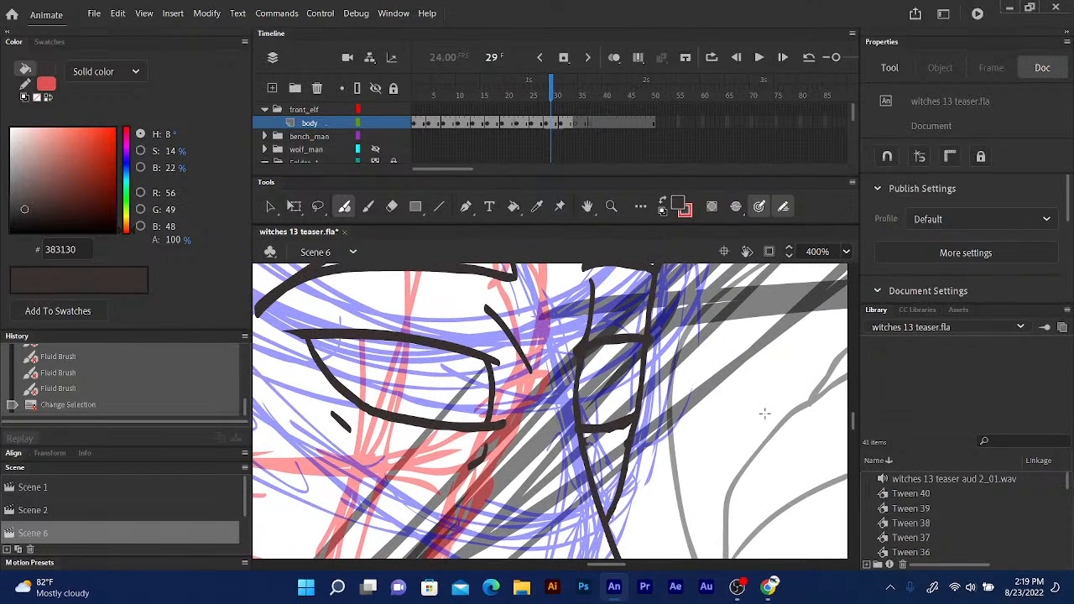
left_click(569, 98)
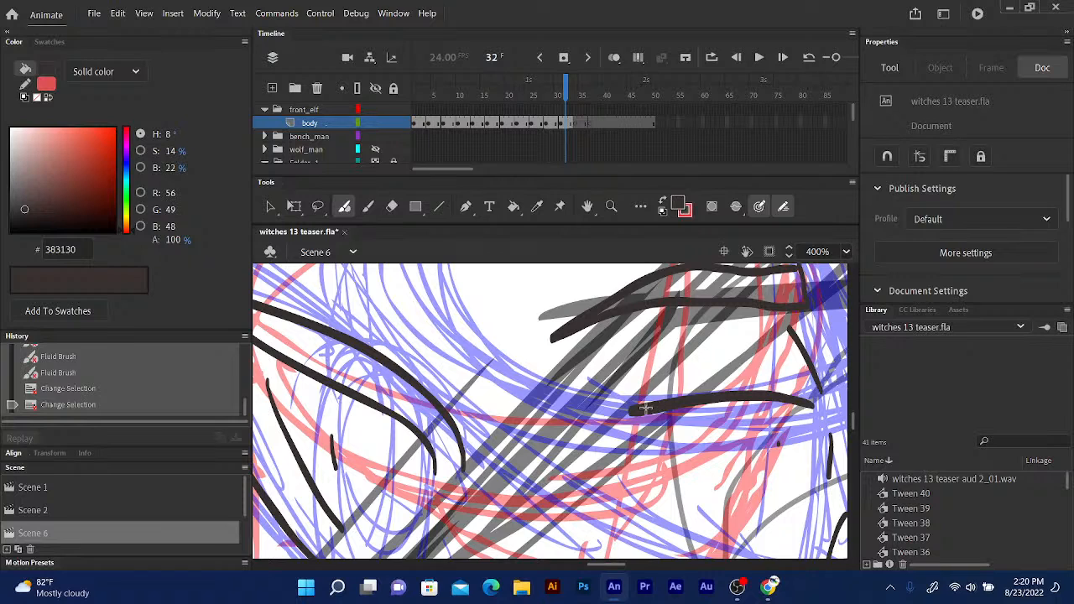
mouse_move(660, 406)
left_mouse_down()
mouse_move(611, 415)
mouse_move(666, 428)
mouse_move(612, 413)
mouse_move(666, 458)
mouse_move(811, 462)
left_mouse_up()
left_click_drag(804, 403, 805, 459)
mouse_move(715, 363)
left_mouse_down()
mouse_move(463, 361)
mouse_move(501, 369)
left_mouse_up()
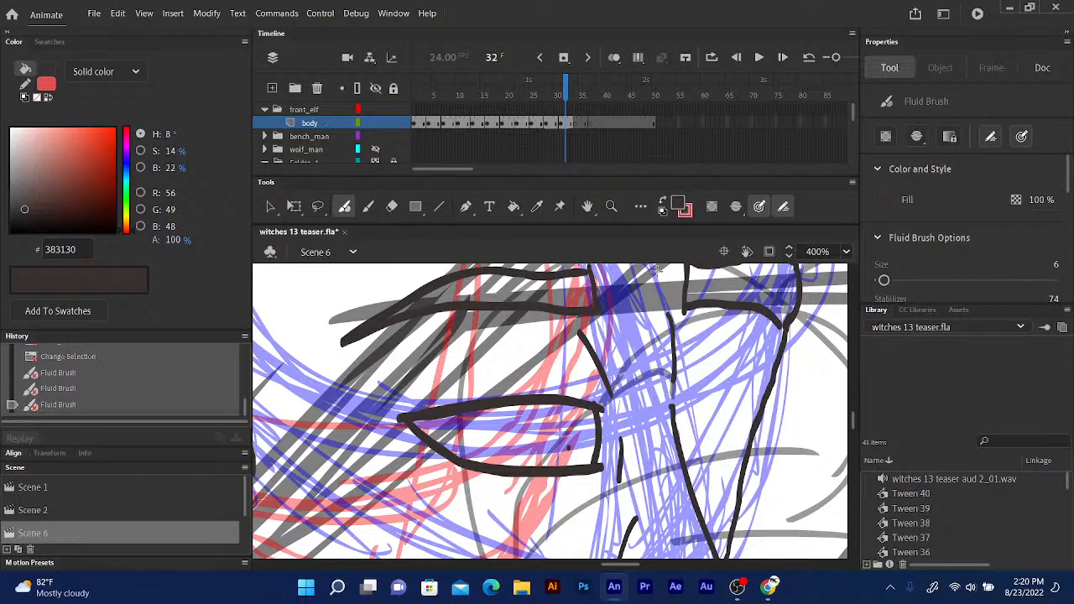
Undo the near eye's latest outline strokes and return to frame 31.
key("ctrl+minus")
key("ctrl+minus")
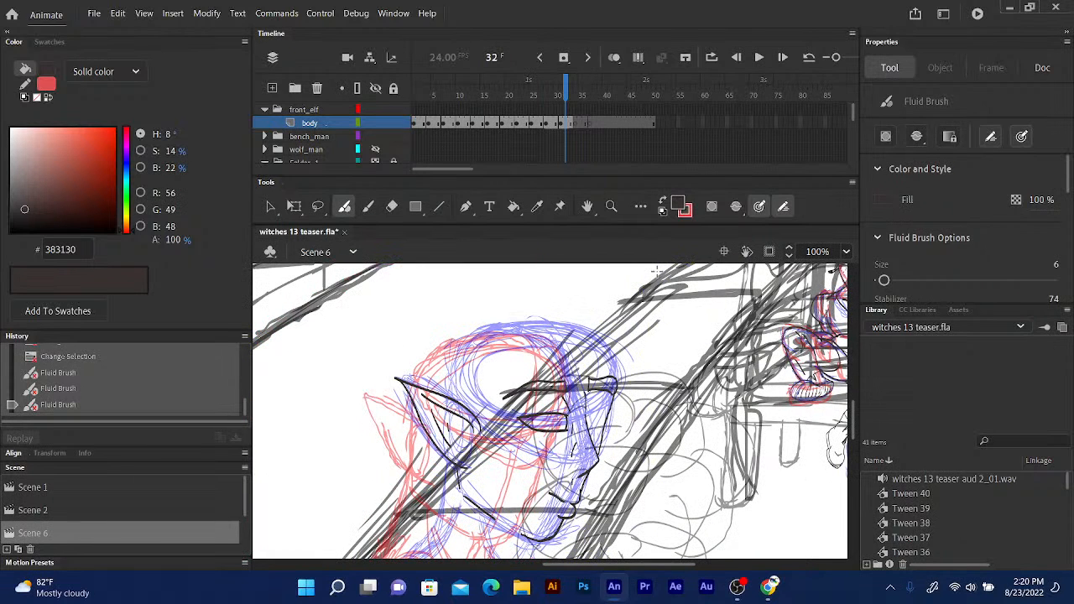
key("ctrl+z")
key("ctrl+z")
key("ctrl+z")
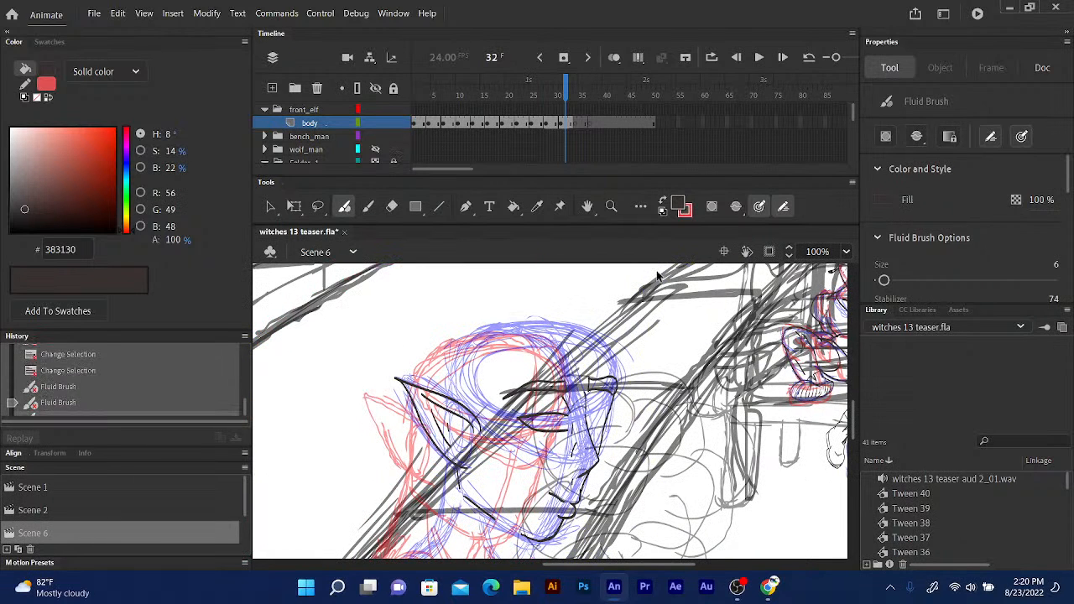
key("ctrl+z")
key("ctrl+z")
key("ctrl+z")
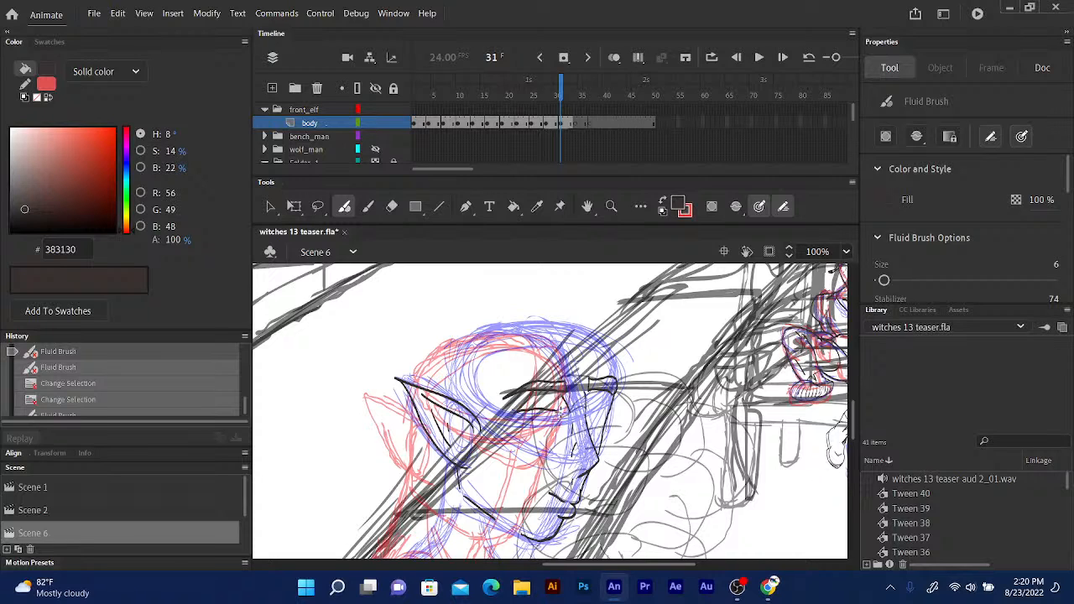
Try redrawing the near eye's lid lines at a wider view, and undo the strokes.
left_click_drag(560, 411, 508, 414)
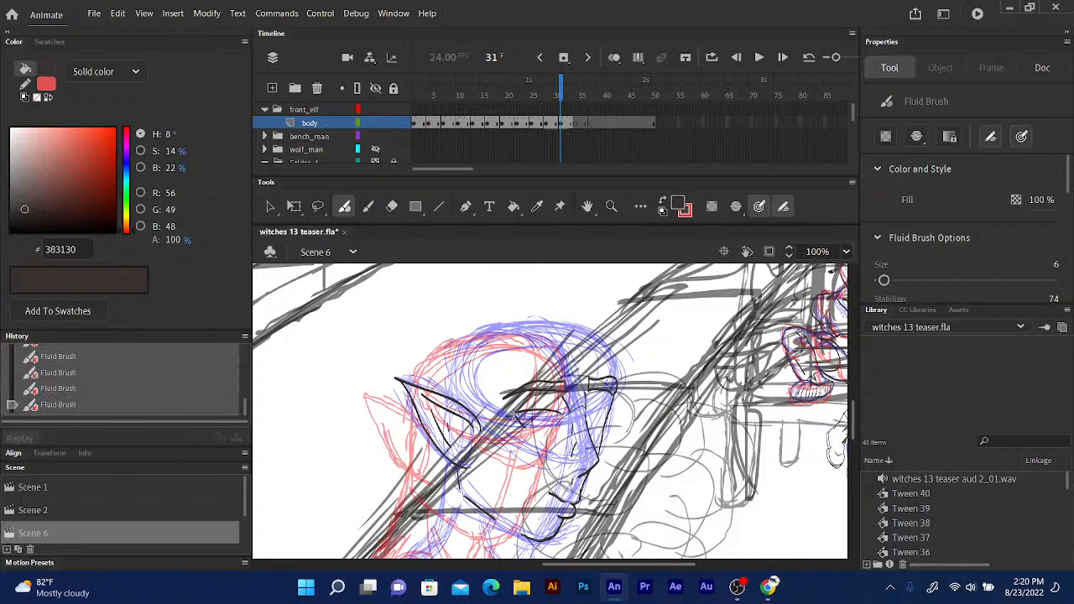
left_click_drag(513, 413, 563, 430)
key("ctrl+z")
key("ctrl+z")
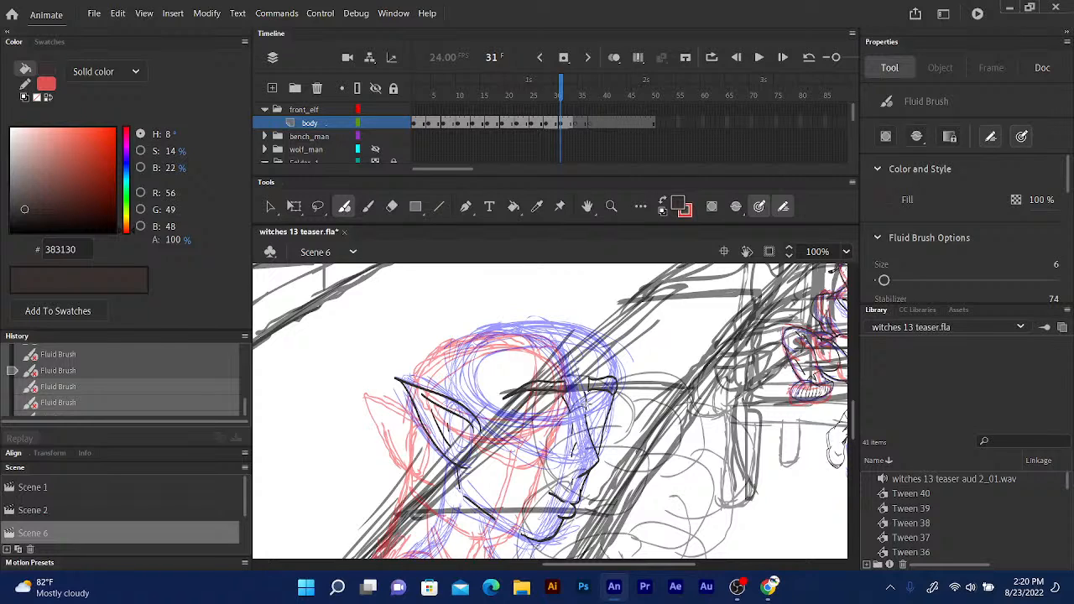
Ink the far eye's upper and lower lid lines beside the nose bridge.
left_click_drag(587, 405, 584, 408)
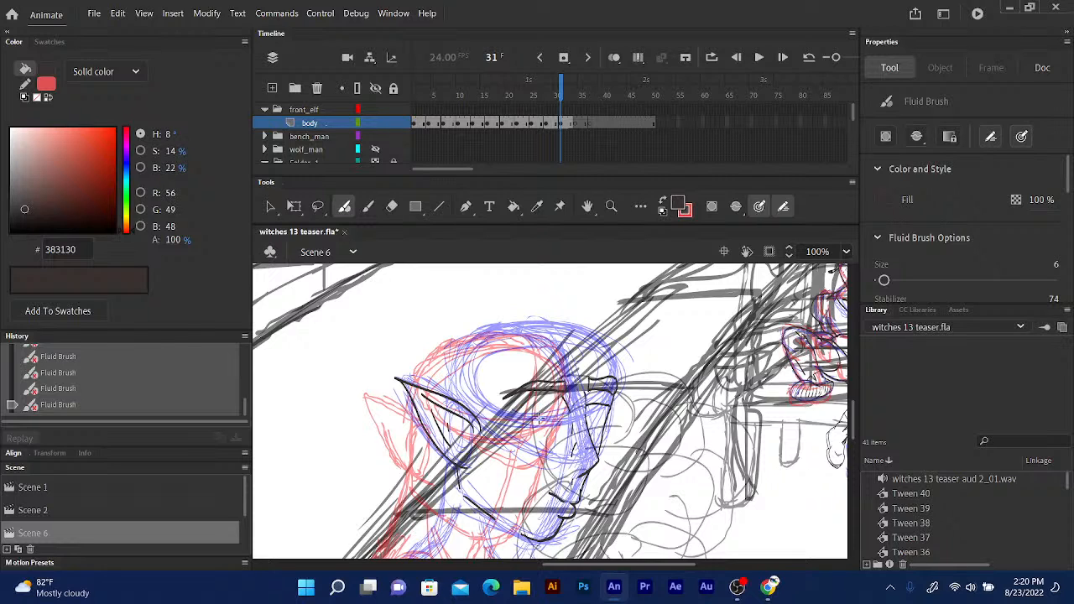
key("ctrl+z")
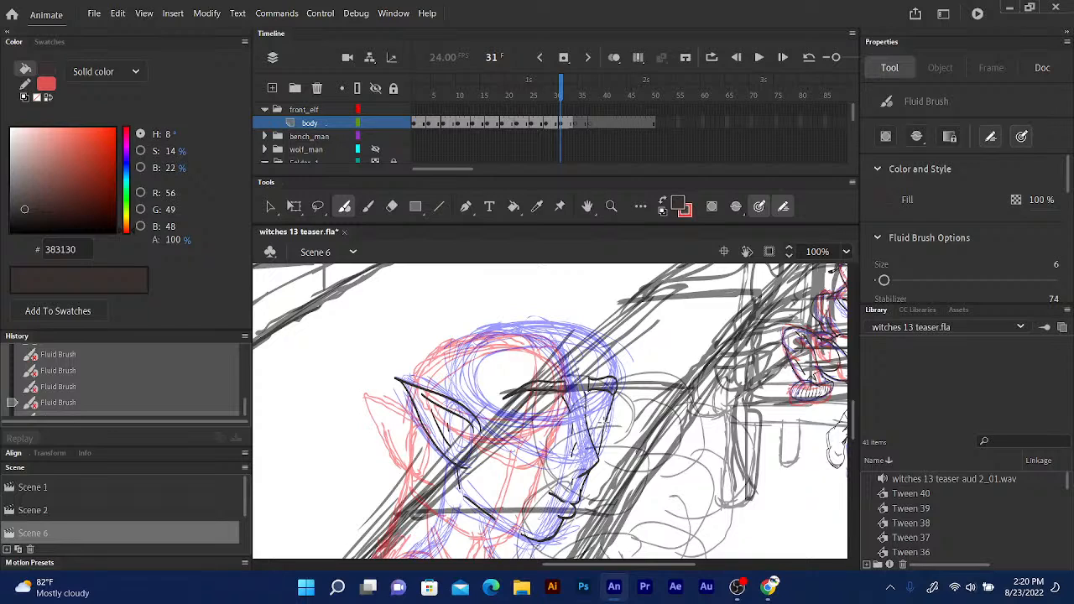
left_click_drag(590, 427, 604, 425)
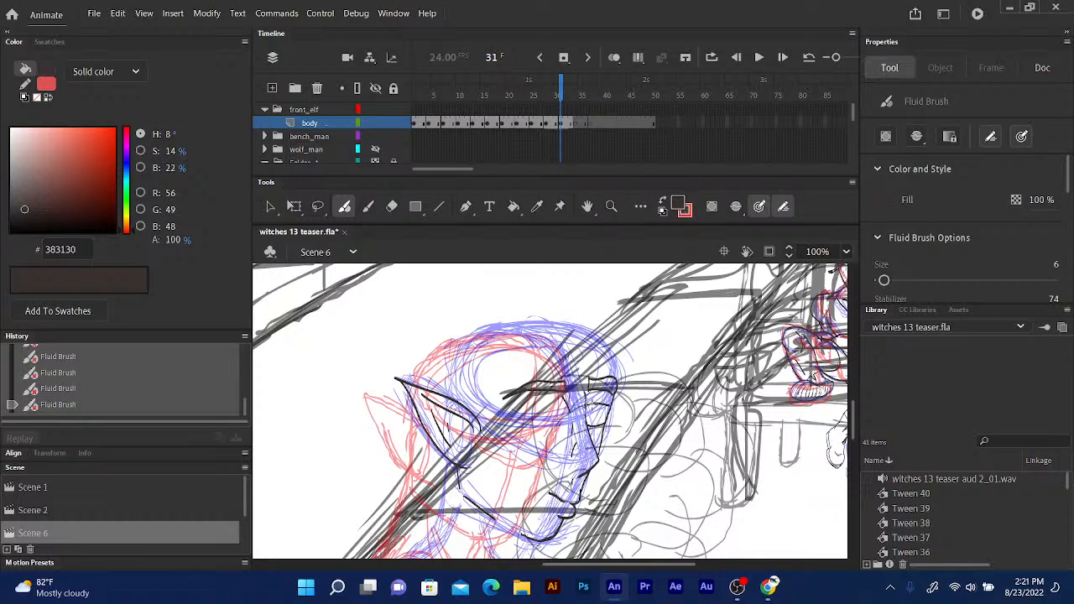
left_click_drag(593, 404, 584, 408)
Ink the near eye's outline with an upper lid, a short vertical inner edge and a curved lower lid.
scroll(552, 406, "up", 2)
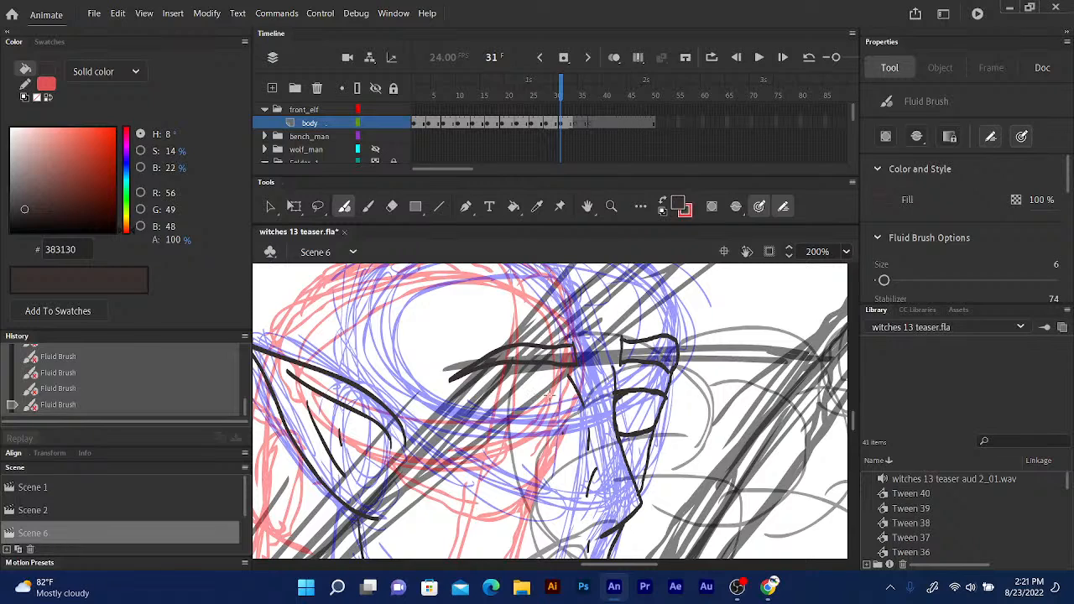
left_click_drag(569, 399, 464, 409)
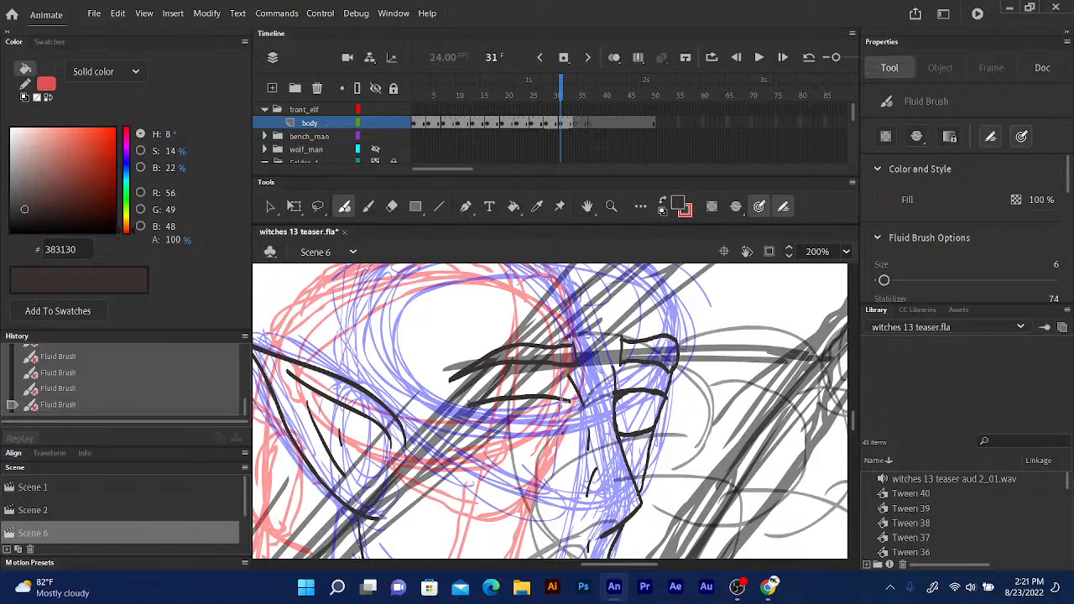
left_click_drag(567, 402, 575, 439)
left_click_drag(551, 403, 556, 409)
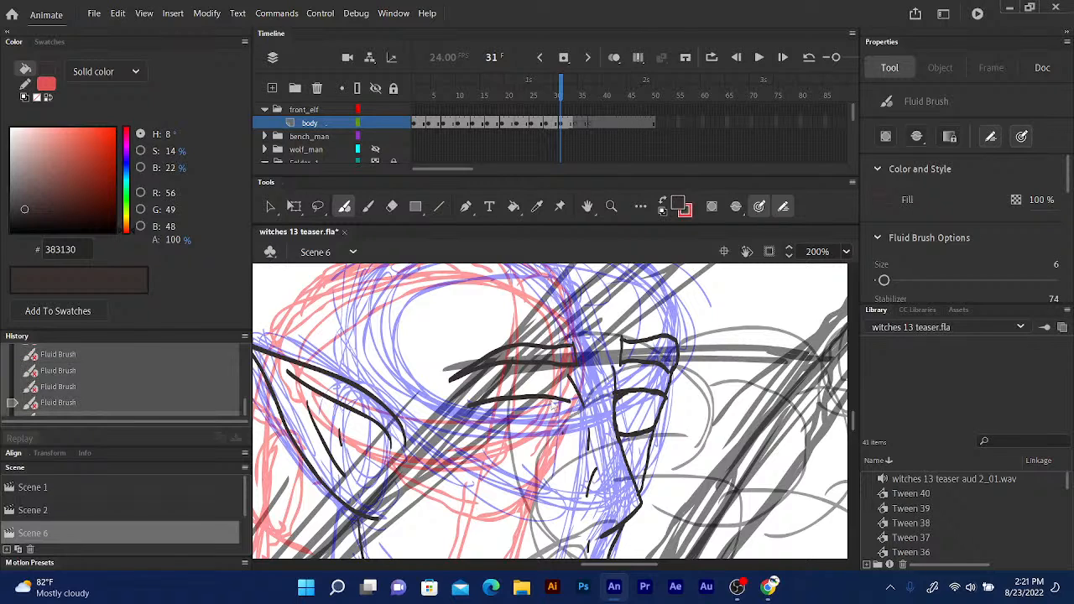
left_click_drag(560, 401, 564, 434)
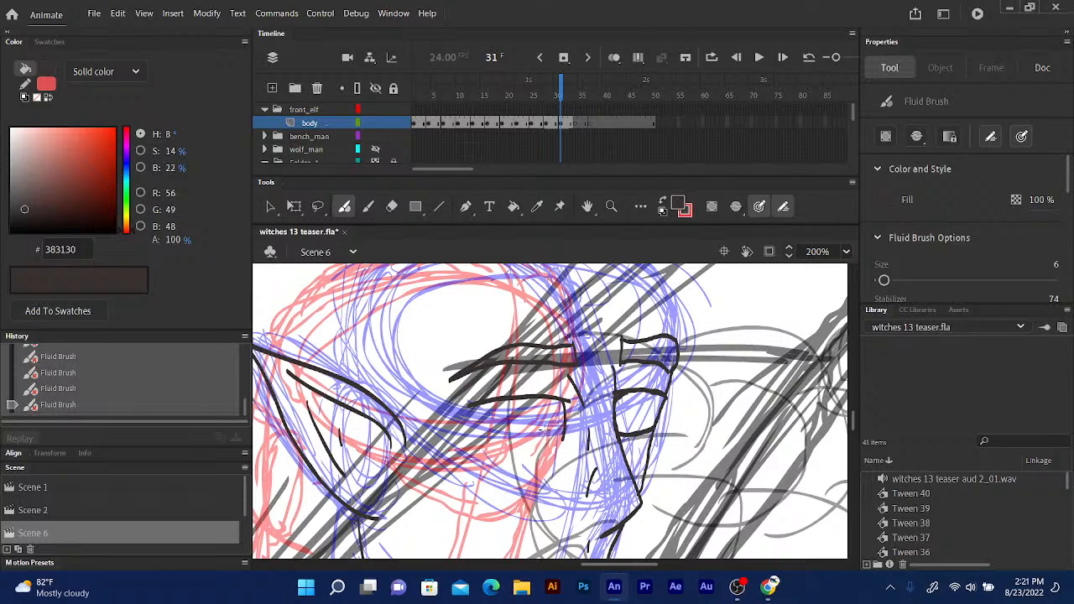
mouse_move(568, 438)
left_mouse_down()
mouse_move(499, 431)
mouse_move(469, 396)
mouse_move(462, 408)
left_mouse_up()
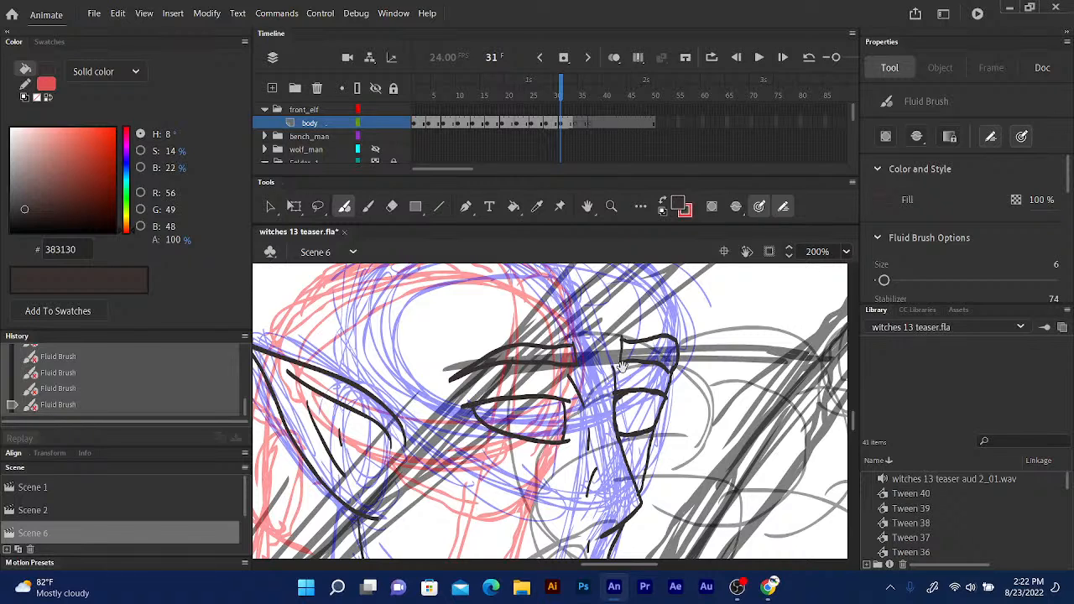
Free-transform the near eye outline around a pivot at its inner side, rotating it slightly and widening it to about 88 px.
left_click_drag(629, 358, 633, 351)
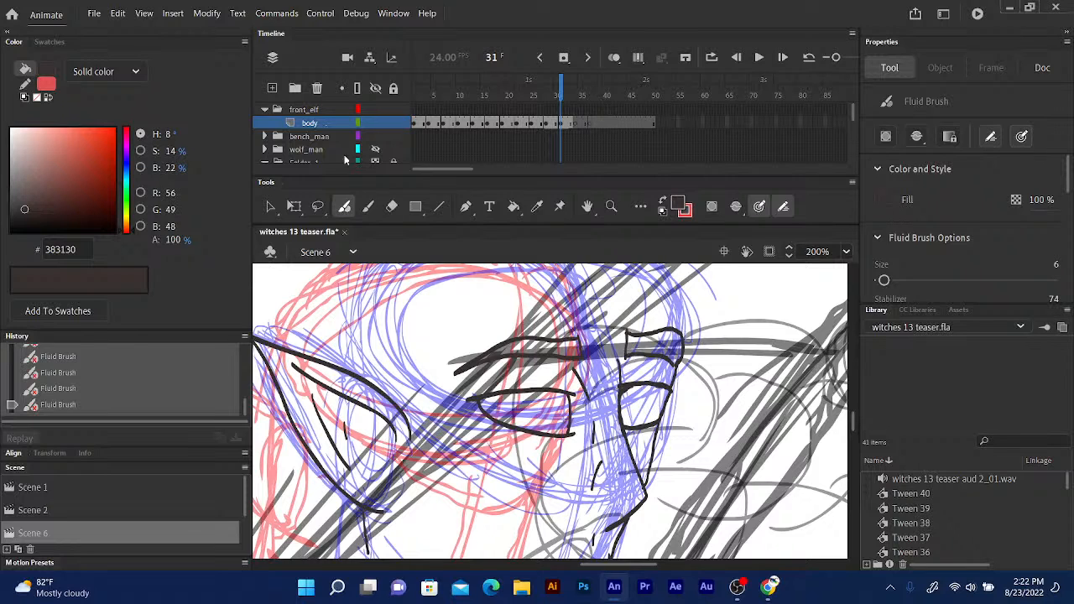
left_click(295, 210)
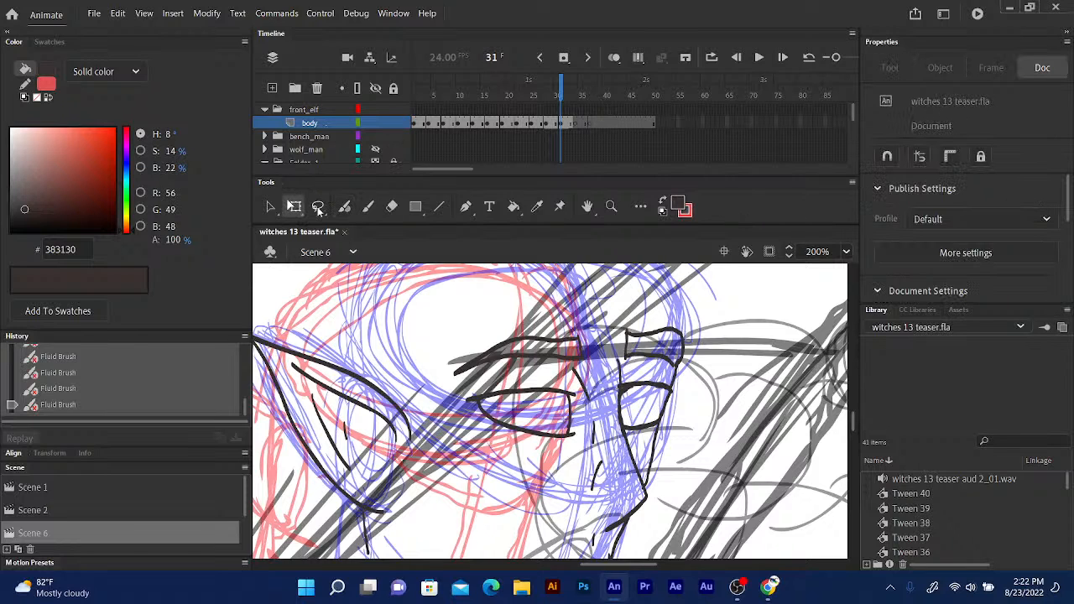
left_click(477, 399)
left_click_drag(520, 414, 556, 408)
left_click_drag(460, 449, 470, 451)
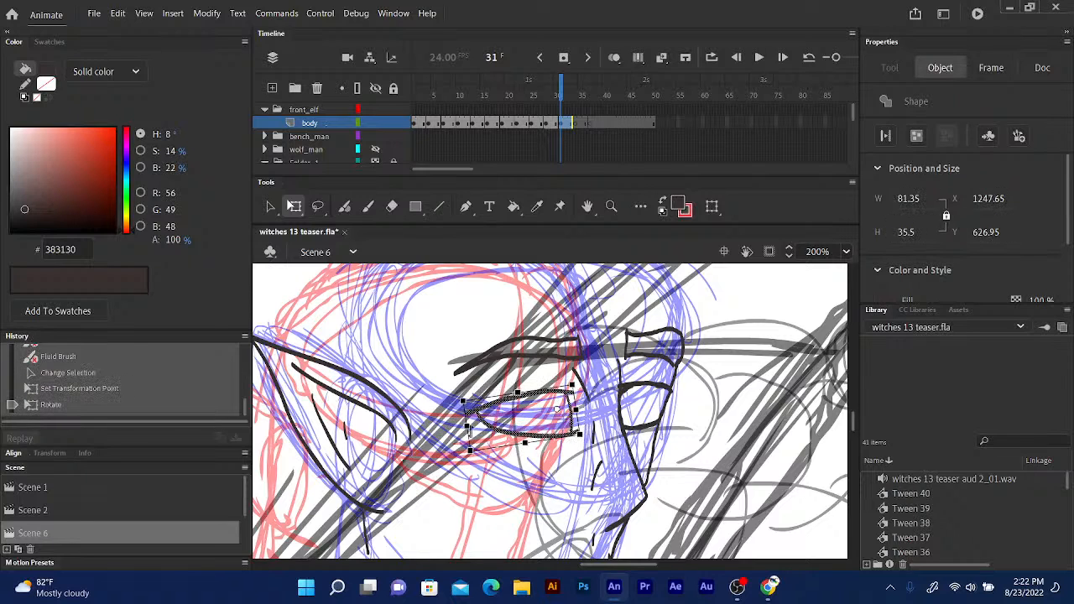
left_click_drag(459, 400, 449, 399)
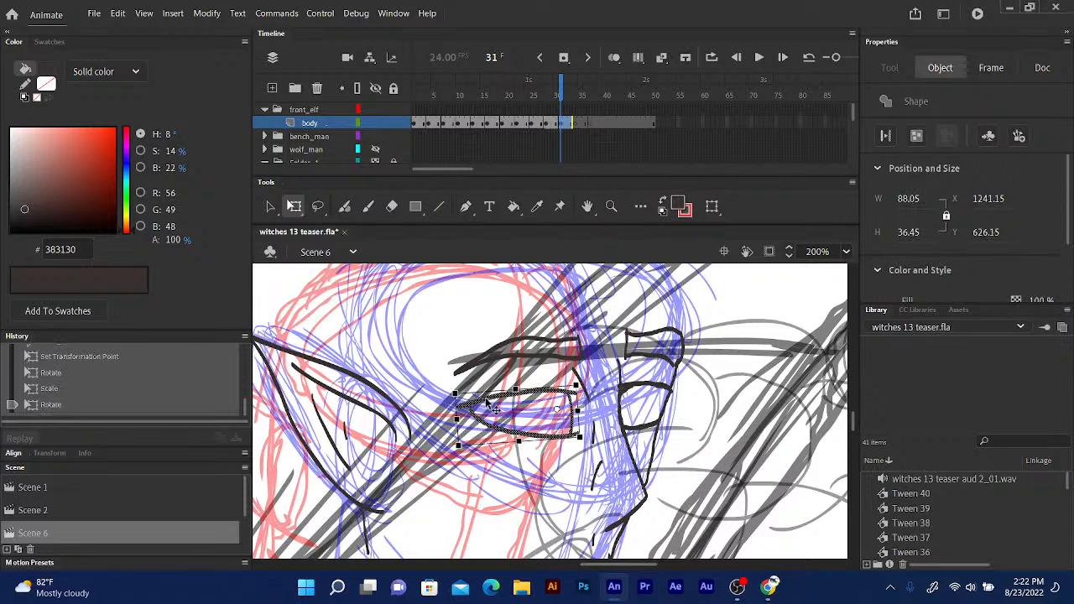
Nudge the near eye outline 1 px right and 3 px up.
key("Right")
key("Right")
key("Right")
key("Up")
key("Up")
key("Up")
key("Left")
key("Left")
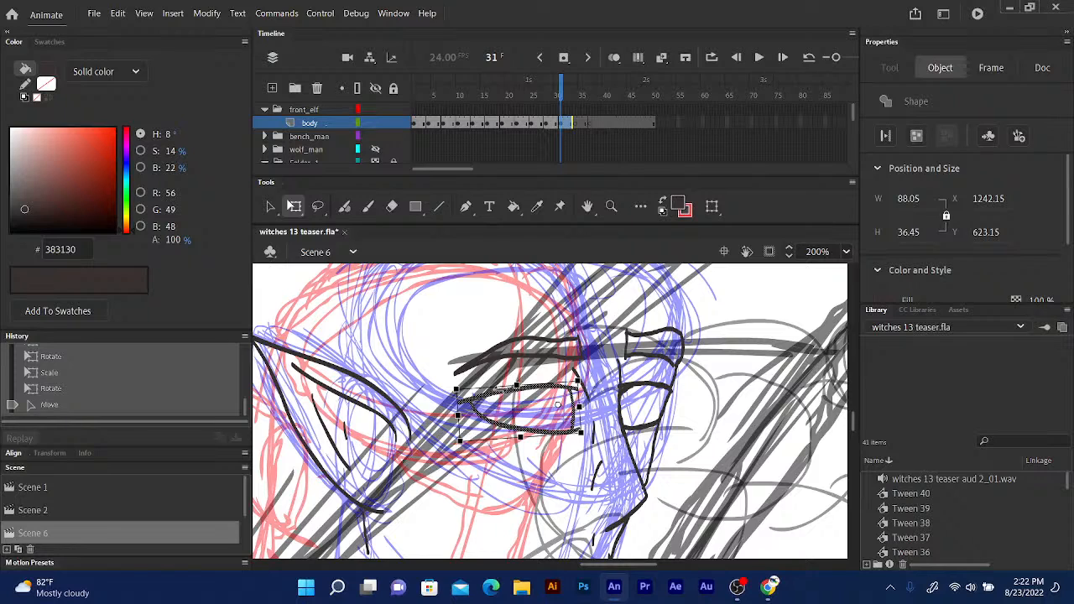
Ink two short crease marks beneath the near eye's inner and outer corners with the Fluid Brush.
left_click(344, 206)
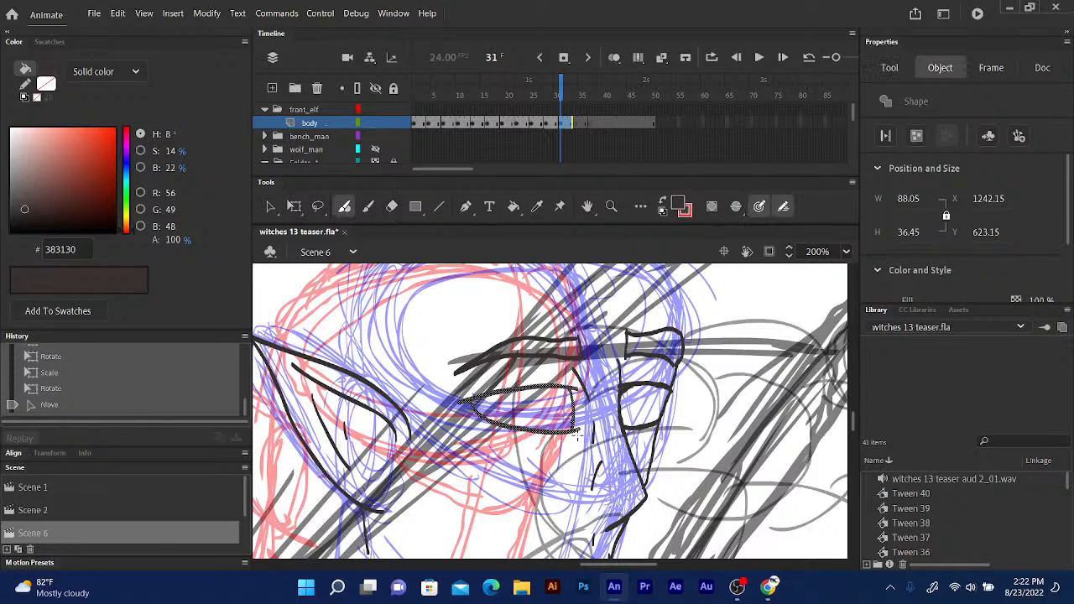
left_click_drag(579, 427, 555, 451)
left_click_drag(476, 429, 490, 444)
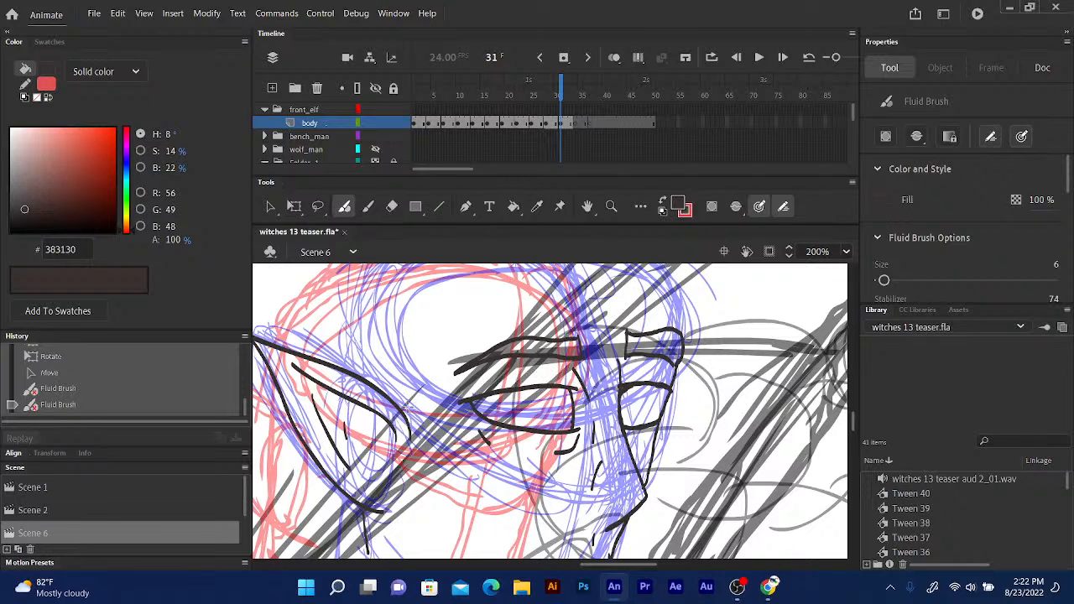
Ink the hairline from the near ear over the forehead to the far brow, checking it against the preceding frame.
mouse_move(409, 429)
left_mouse_down()
mouse_move(396, 341)
mouse_move(407, 320)
mouse_move(463, 293)
mouse_move(562, 296)
mouse_move(579, 273)
left_mouse_up()
mouse_move(488, 296)
left_mouse_down()
mouse_move(478, 363)
mouse_move(450, 377)
left_mouse_up()
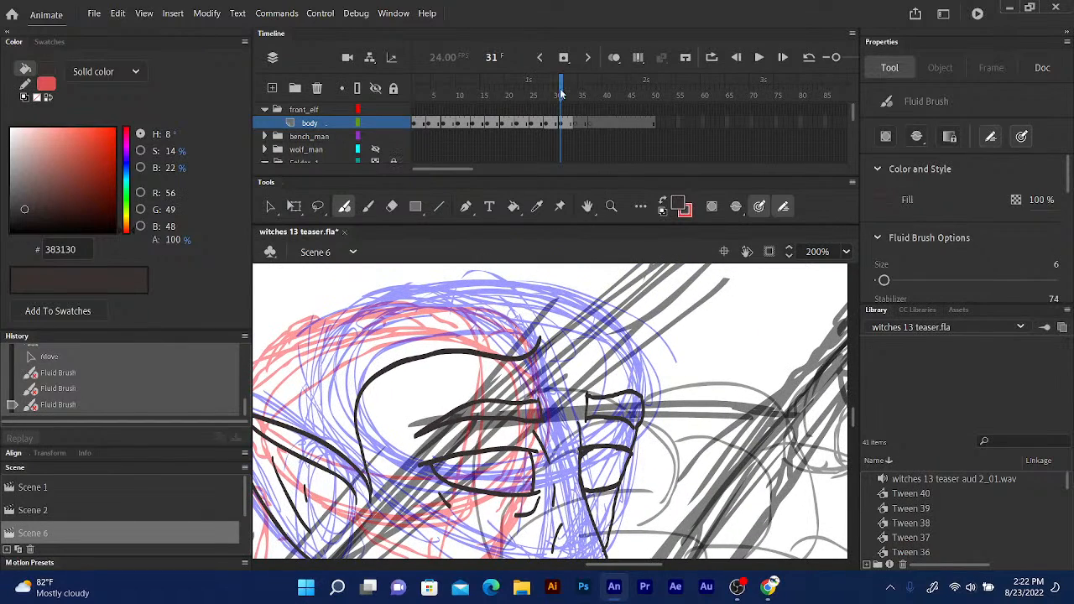
key("comma")
left_click(560, 94)
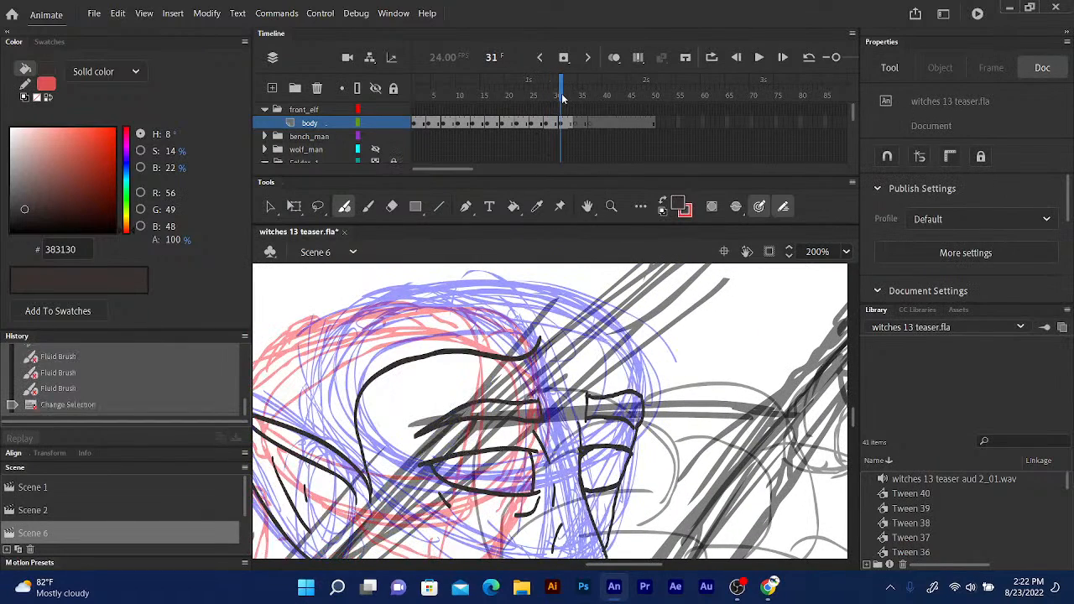
left_click_drag(537, 353, 634, 380)
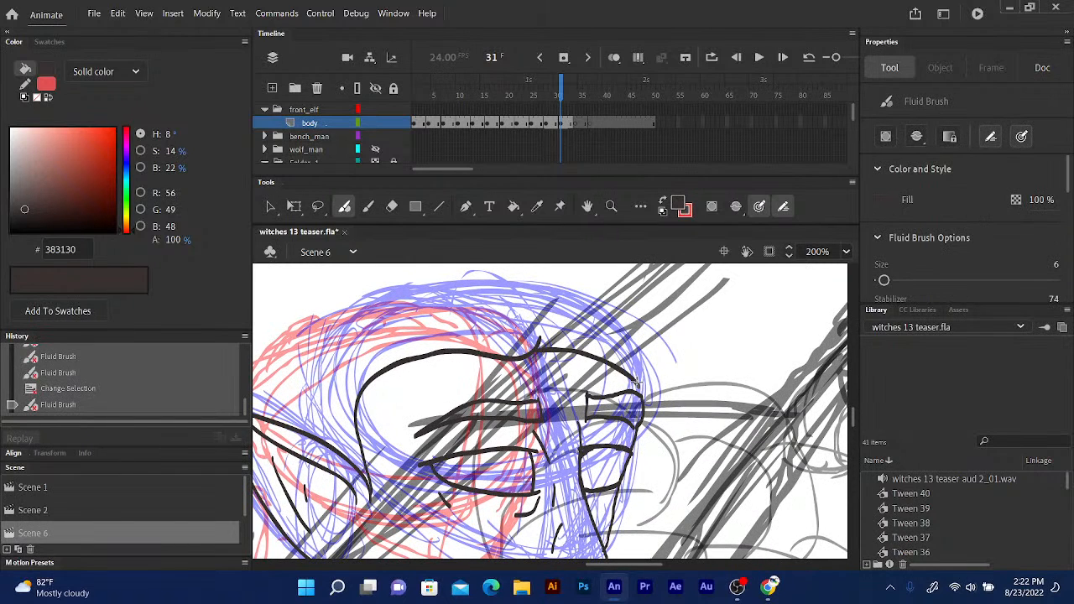
key("ctrl+z")
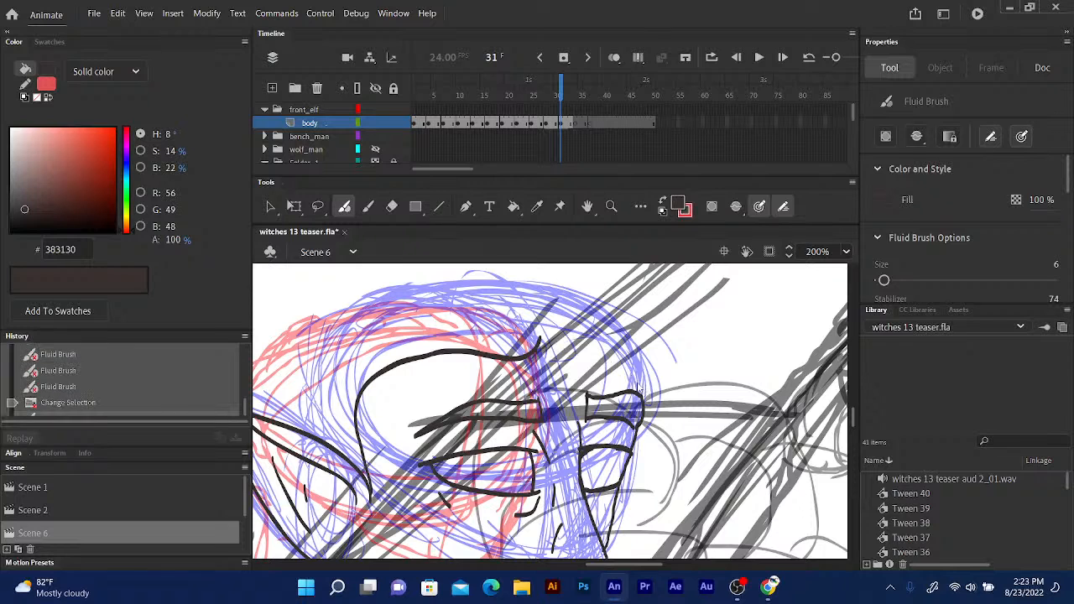
mouse_move(537, 349)
left_mouse_down()
mouse_move(583, 347)
mouse_move(646, 379)
left_mouse_up()
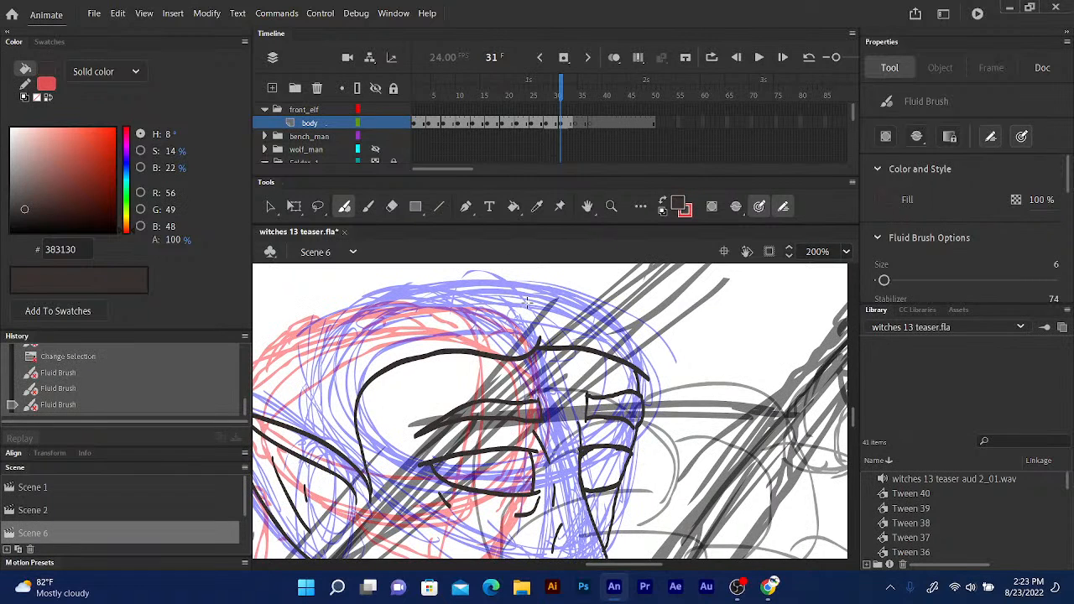
Ink two short hair detail lines above the hairline on frame 31, using frame 29 as reference.
left_click_drag(561, 98, 559, 99)
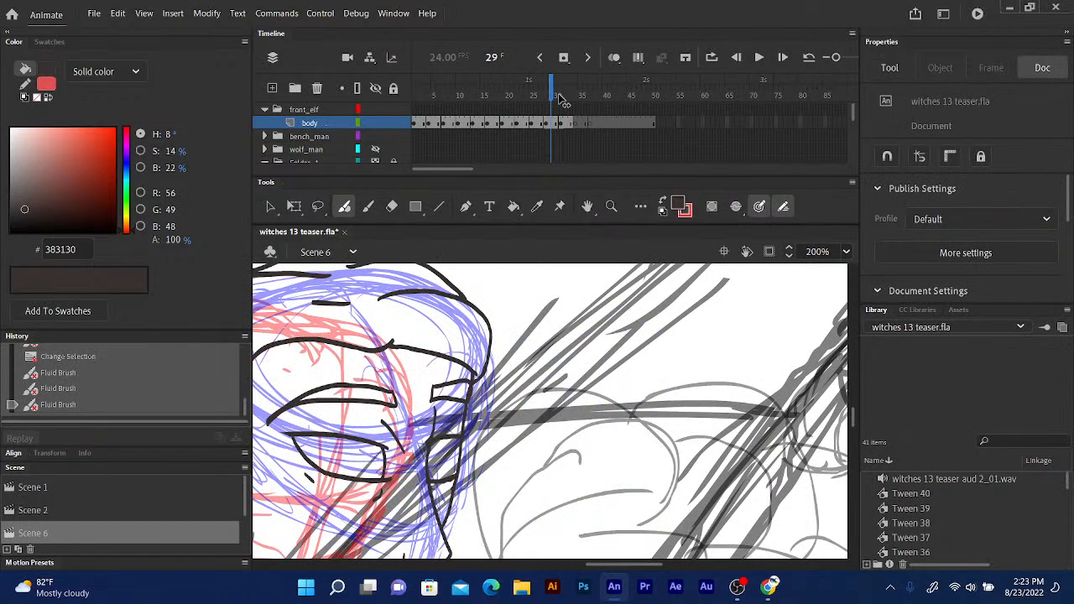
left_click(562, 98)
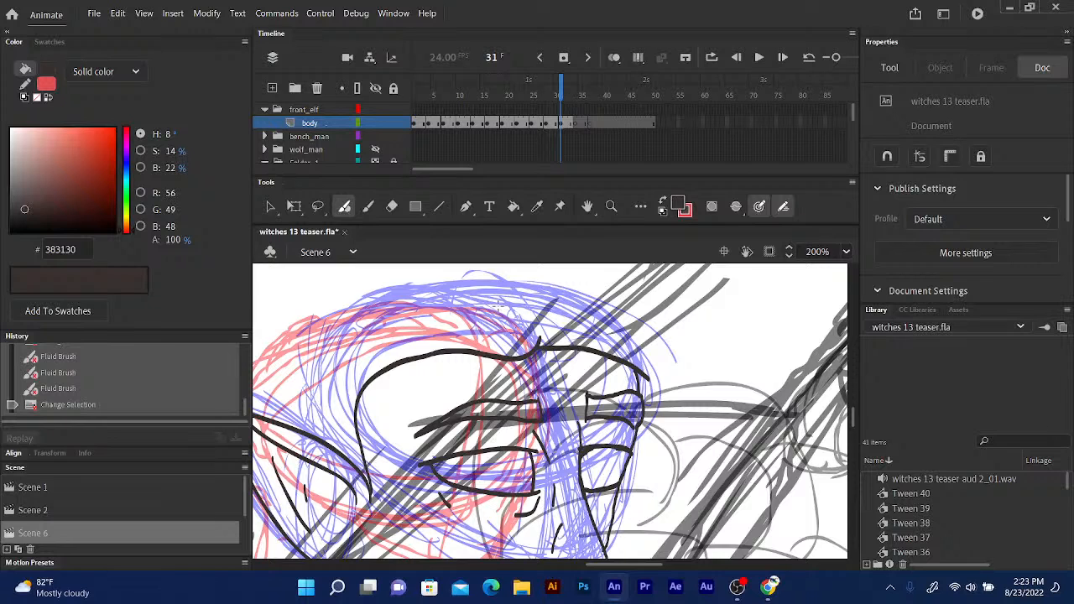
left_click_drag(504, 316, 446, 311)
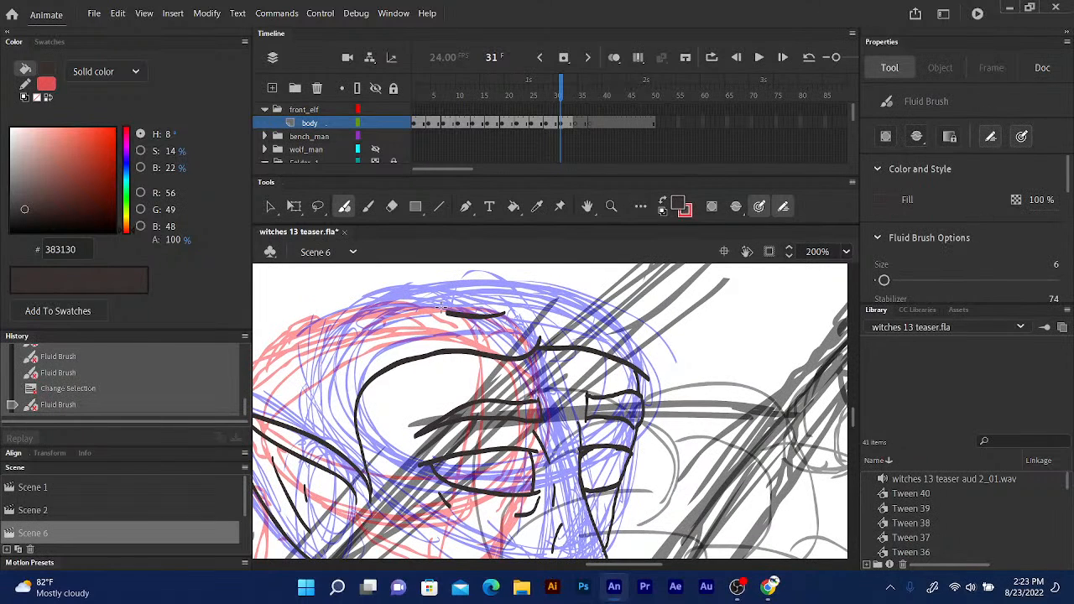
left_click_drag(366, 328, 344, 391)
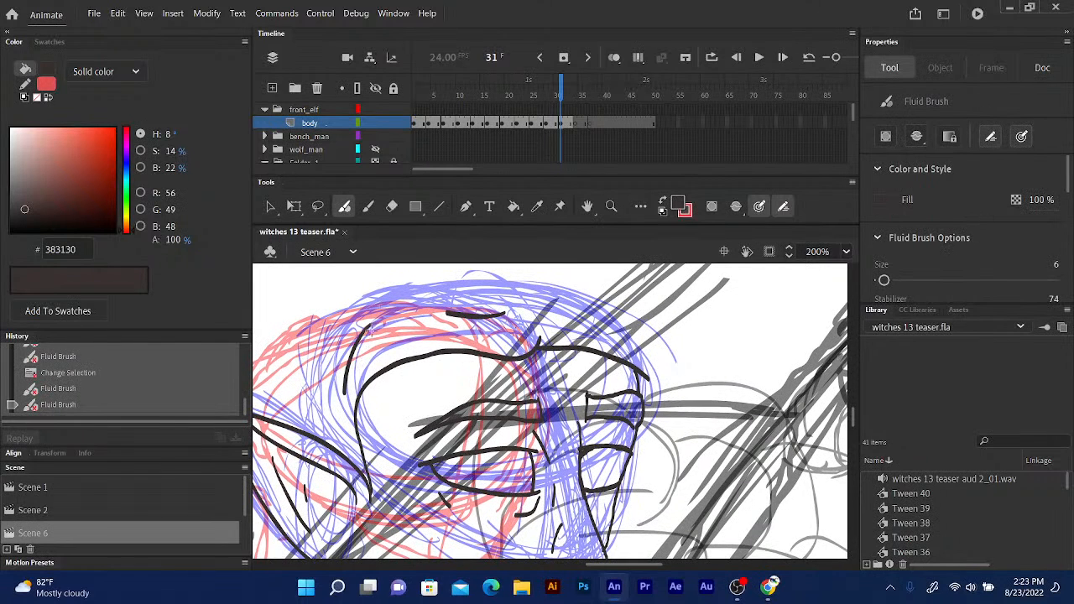
key("ctrl+z")
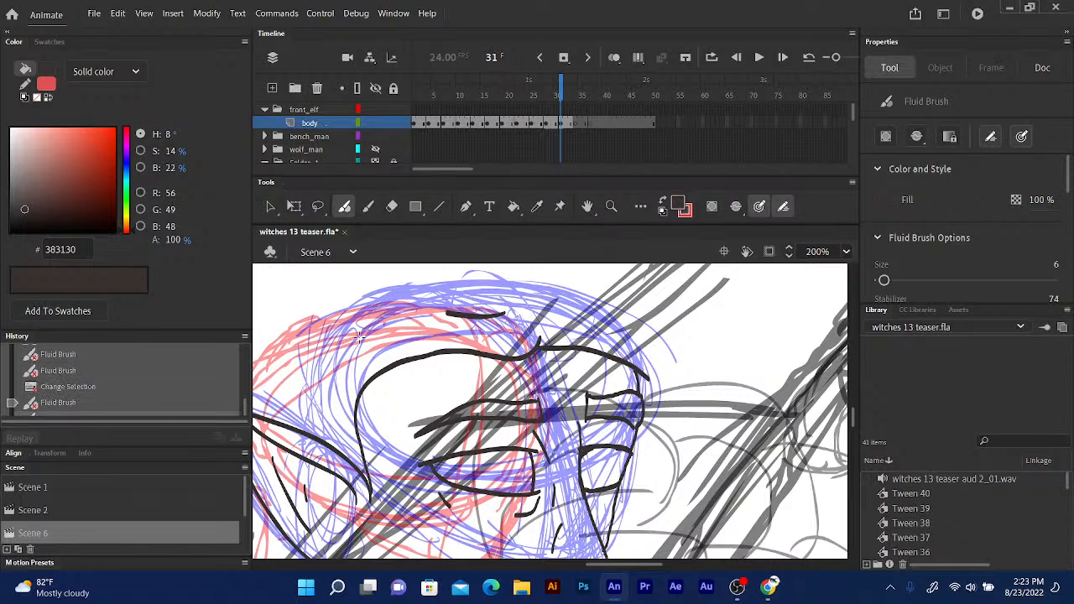
left_click_drag(373, 326, 333, 378)
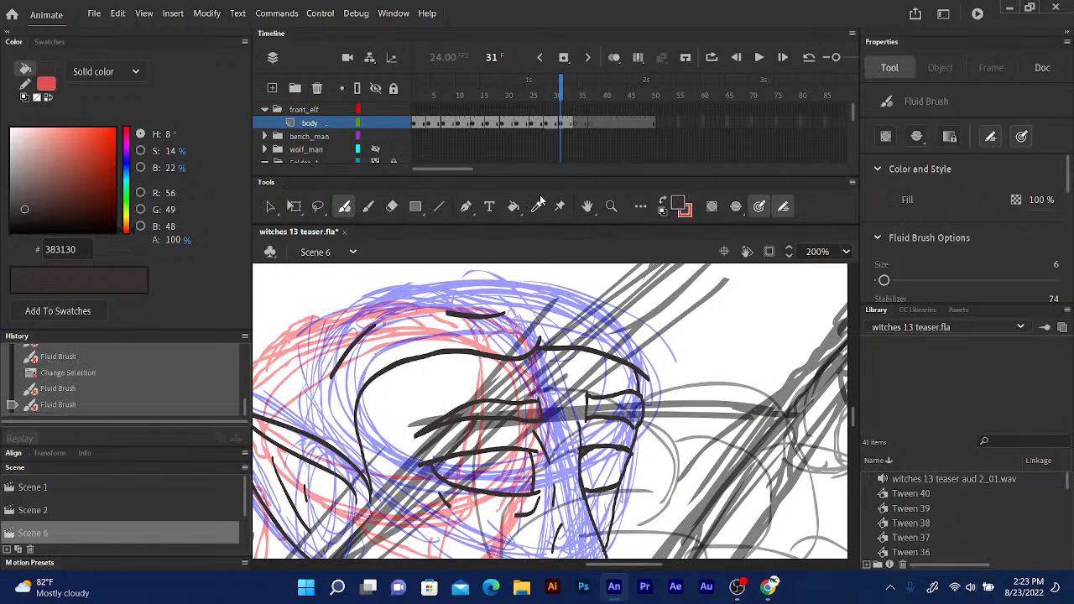
Check frame 30 and ink the far-side hair contour on frame 31, curving from the crown down to the far brow.
left_click(558, 90)
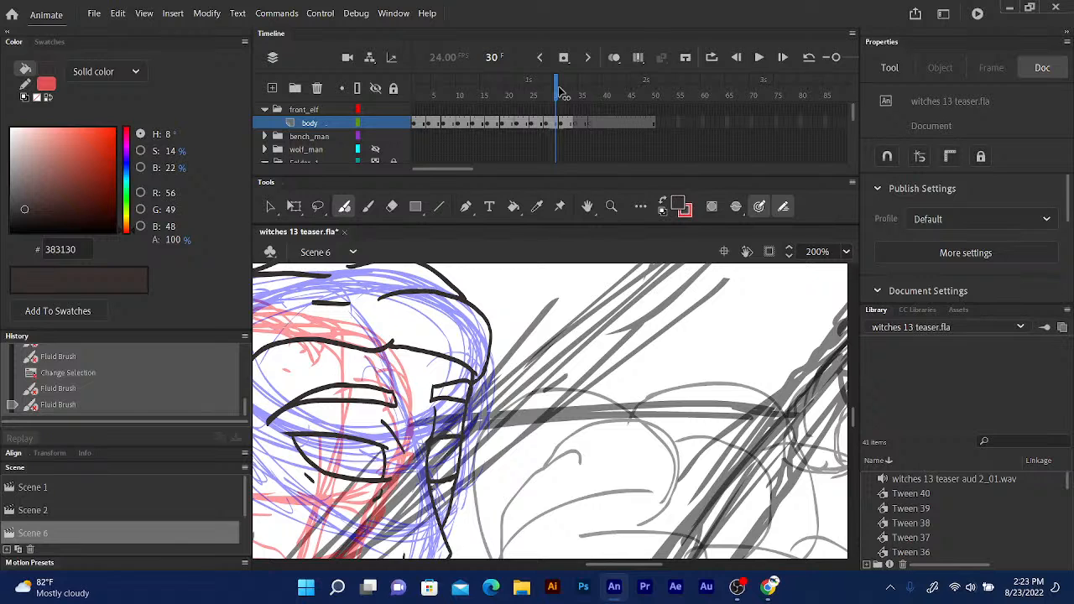
left_click(561, 92)
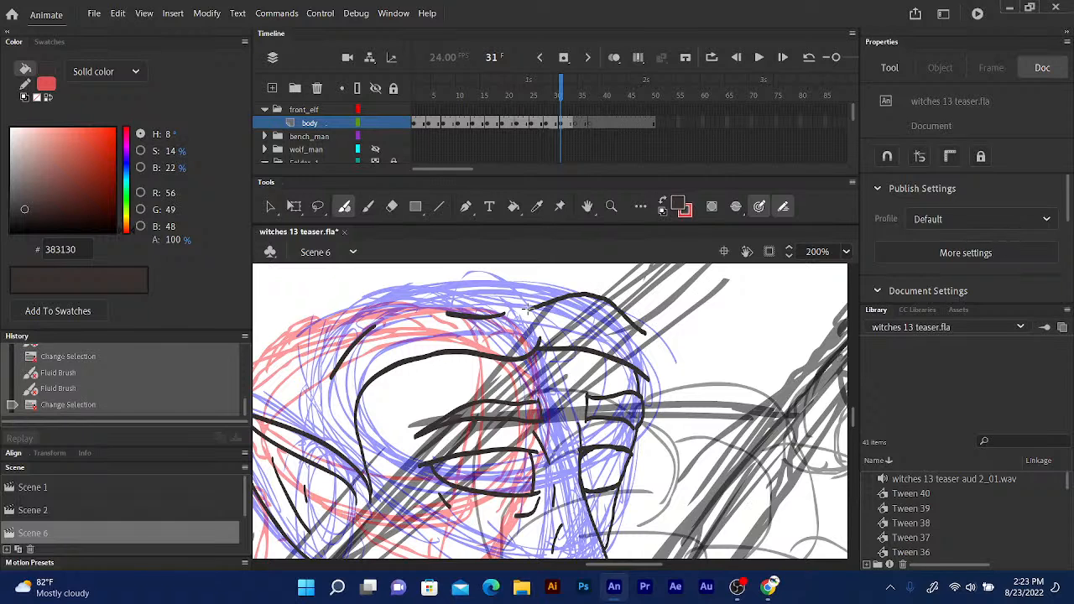
mouse_move(527, 308)
left_mouse_down()
mouse_move(660, 403)
mouse_move(641, 404)
left_mouse_up()
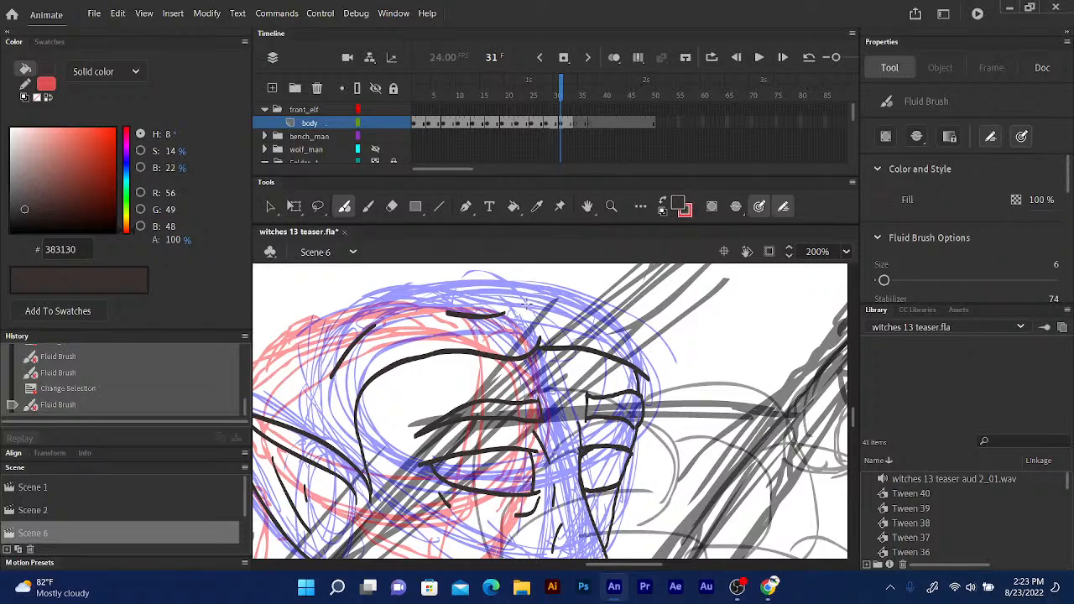
mouse_move(555, 300)
left_mouse_down()
mouse_move(594, 302)
mouse_move(644, 336)
left_mouse_up()
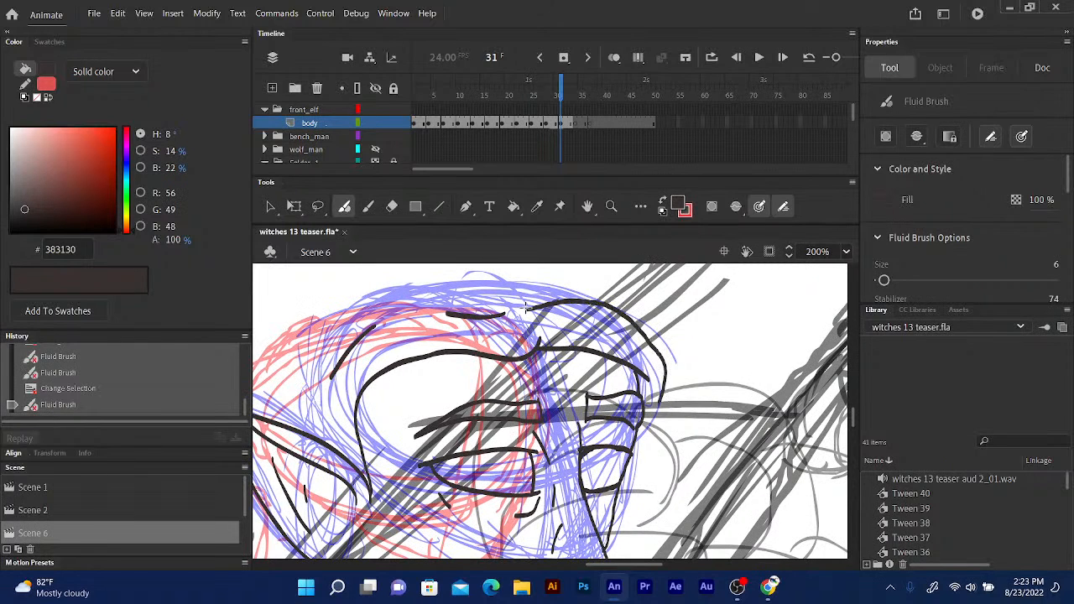
left_click_drag(525, 308, 646, 406)
mouse_move(534, 298)
left_mouse_down()
mouse_move(606, 300)
mouse_move(661, 351)
left_mouse_up()
left_click_drag(529, 300, 641, 408)
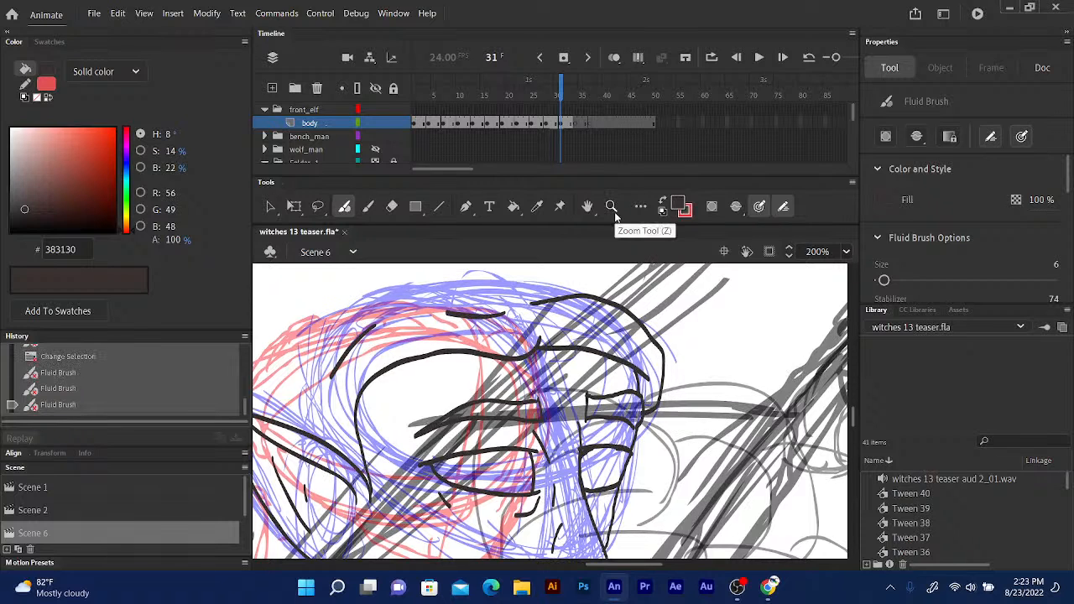
Check frame 30 and ink the near-side hair outline on frame 31 from the crown down to the ear.
mouse_move(516, 327)
left_mouse_down()
mouse_move(553, 321)
mouse_move(621, 347)
left_mouse_up()
left_click(558, 95)
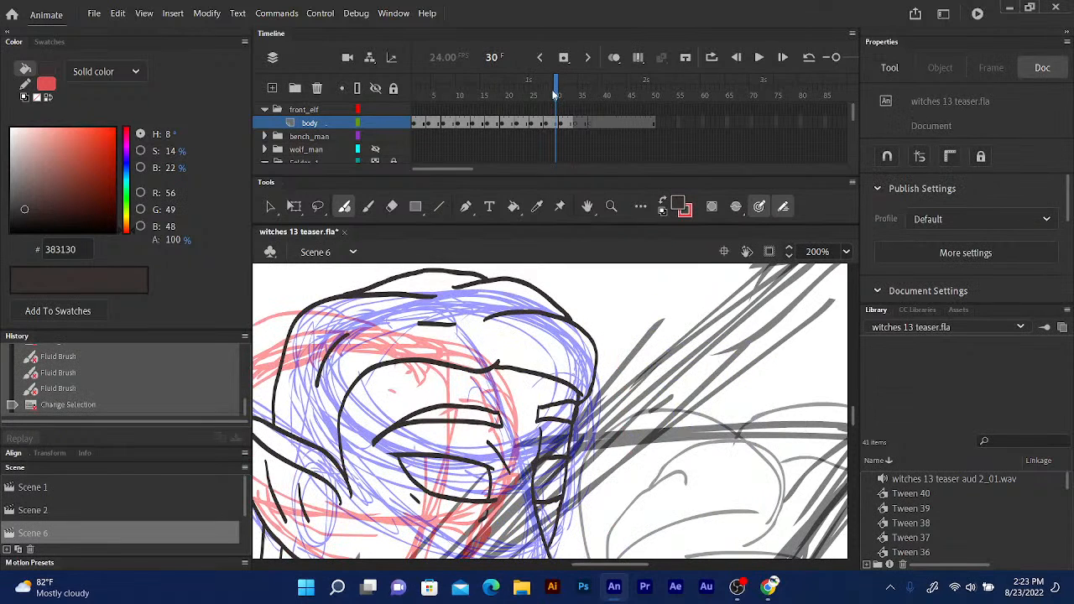
left_click(559, 92)
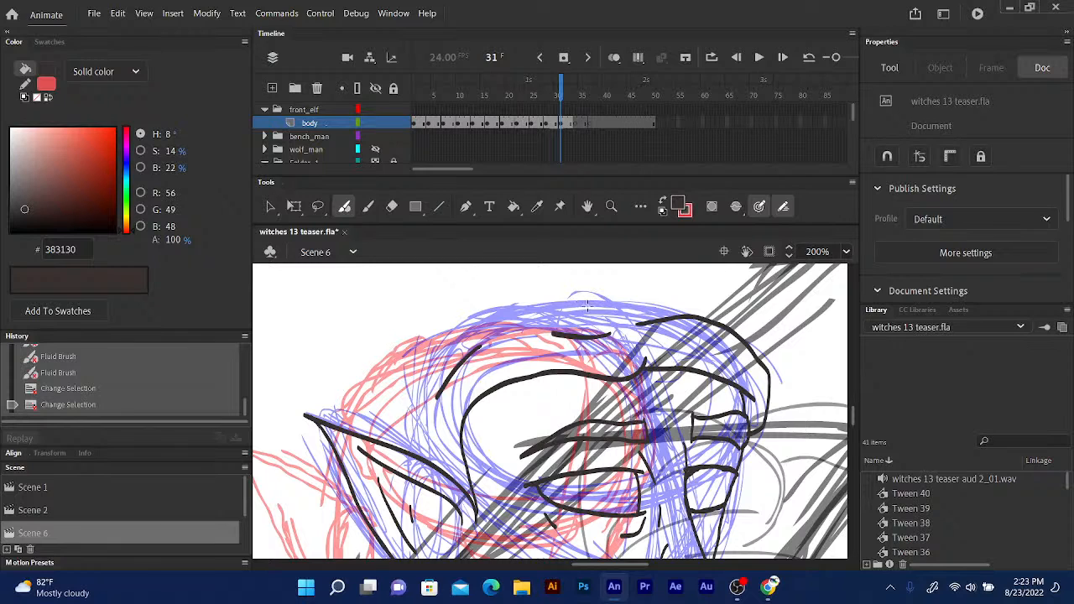
mouse_move(590, 302)
left_mouse_down()
mouse_move(478, 302)
mouse_move(456, 315)
mouse_move(457, 304)
mouse_move(468, 303)
mouse_move(429, 326)
mouse_move(395, 371)
mouse_move(384, 443)
left_mouse_up()
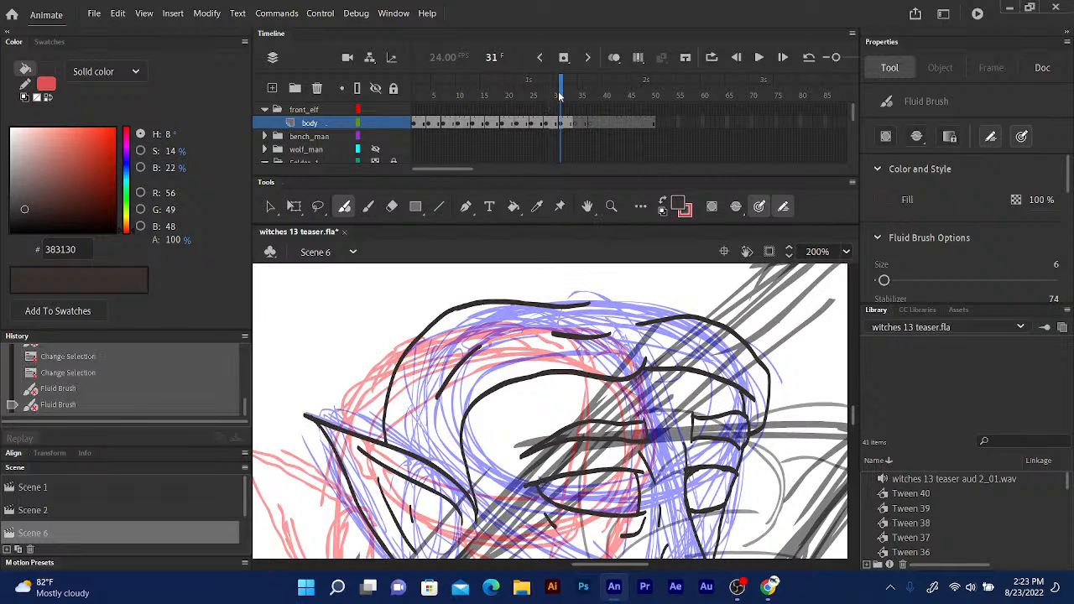
Check the preceding frames and ink the outer hair contour on frame 31 from the crown down over the far side.
key("comma")
key("comma")
left_click_drag(557, 92, 562, 95)
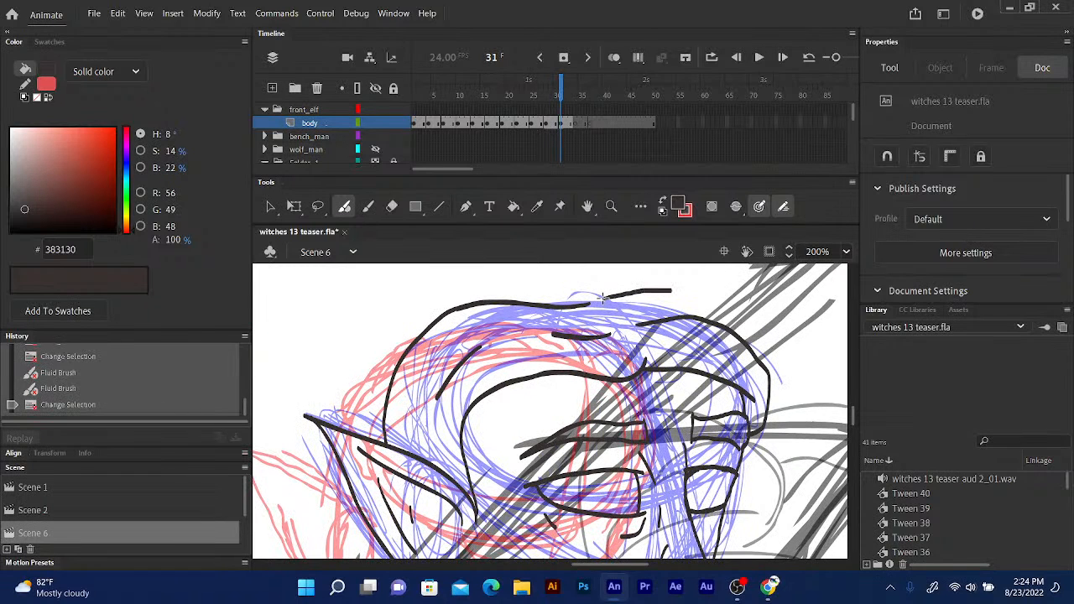
left_click_drag(695, 296, 729, 325)
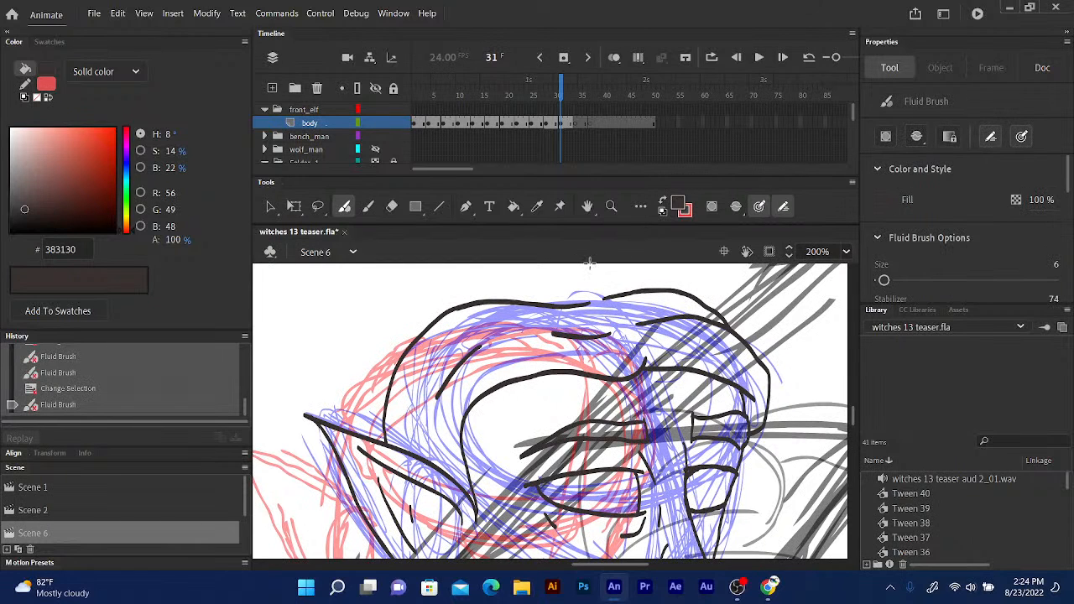
Ink a raised hair stroke over the crown on the near side and a second one bridging to the far-side contour.
left_click_drag(582, 271, 586, 329)
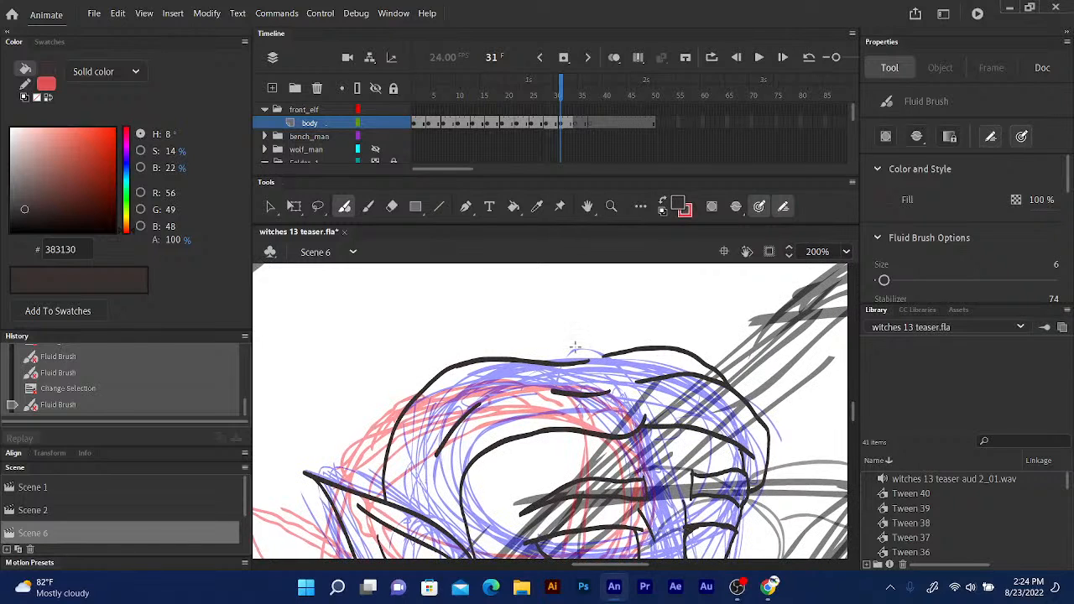
mouse_move(566, 344)
left_mouse_down()
mouse_move(510, 344)
mouse_move(458, 363)
left_mouse_up()
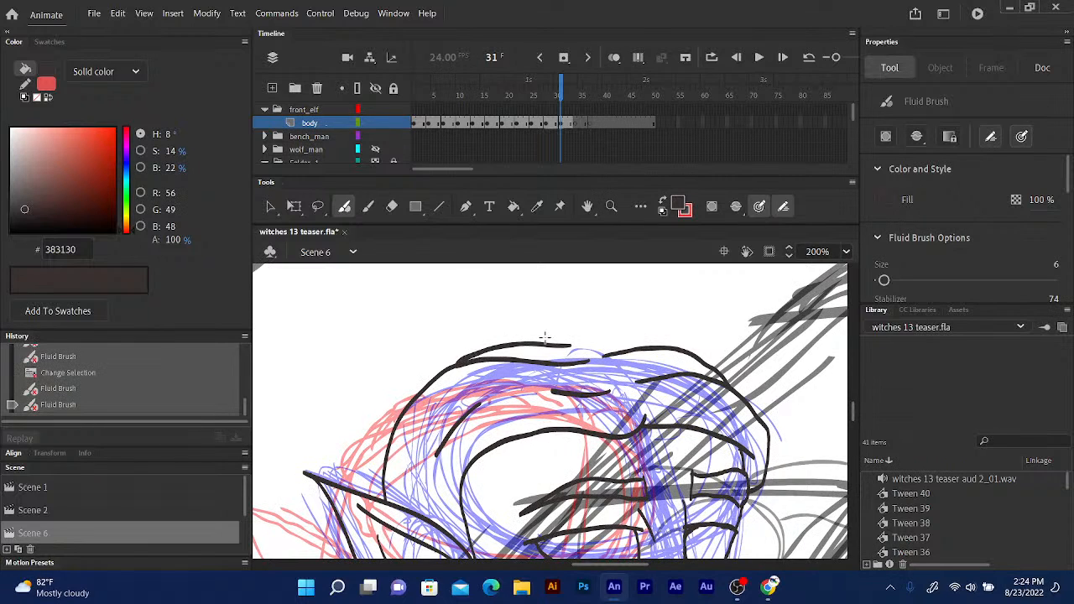
mouse_move(542, 343)
left_mouse_down()
mouse_move(617, 333)
mouse_move(665, 344)
left_mouse_up()
Ink the front curve of the torso arch below the elf's neck and a short line beside its upper end.
scroll(730, 288, "down", 8)
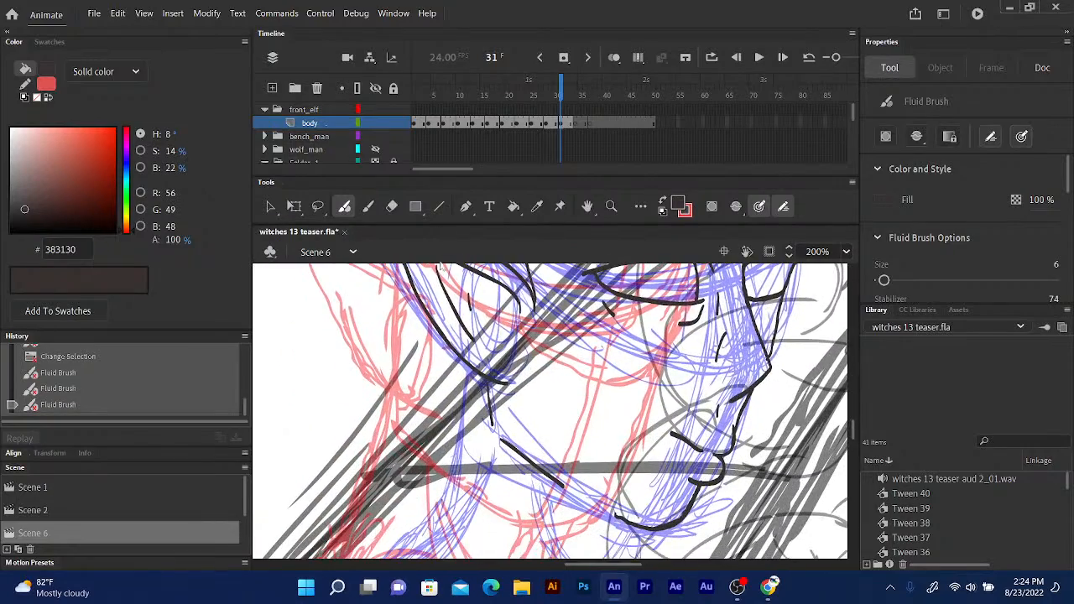
scroll(439, 304, "down", 5)
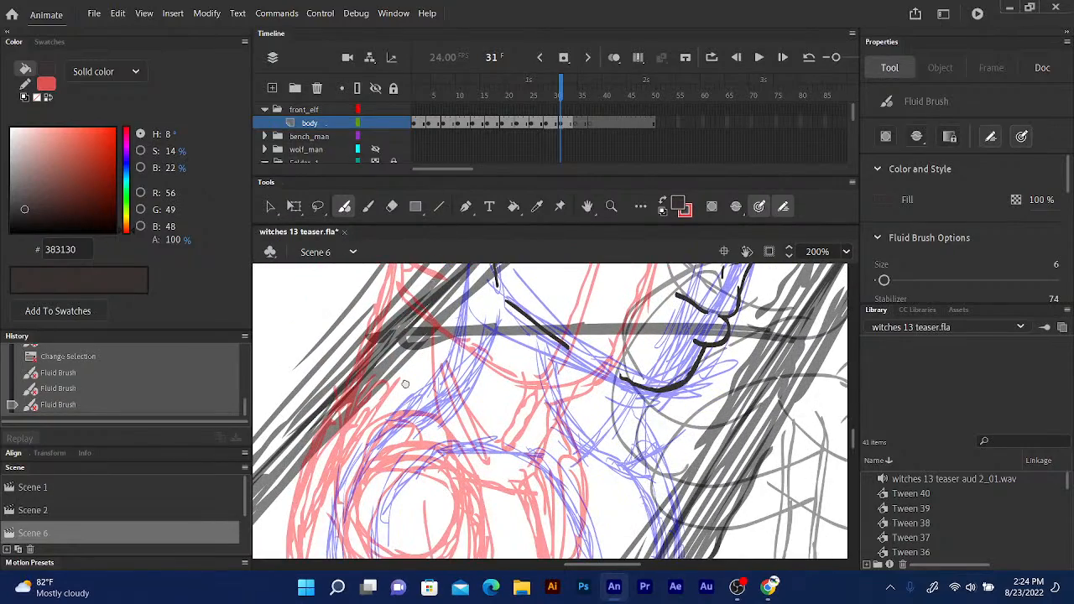
scroll(404, 383, "down", 5)
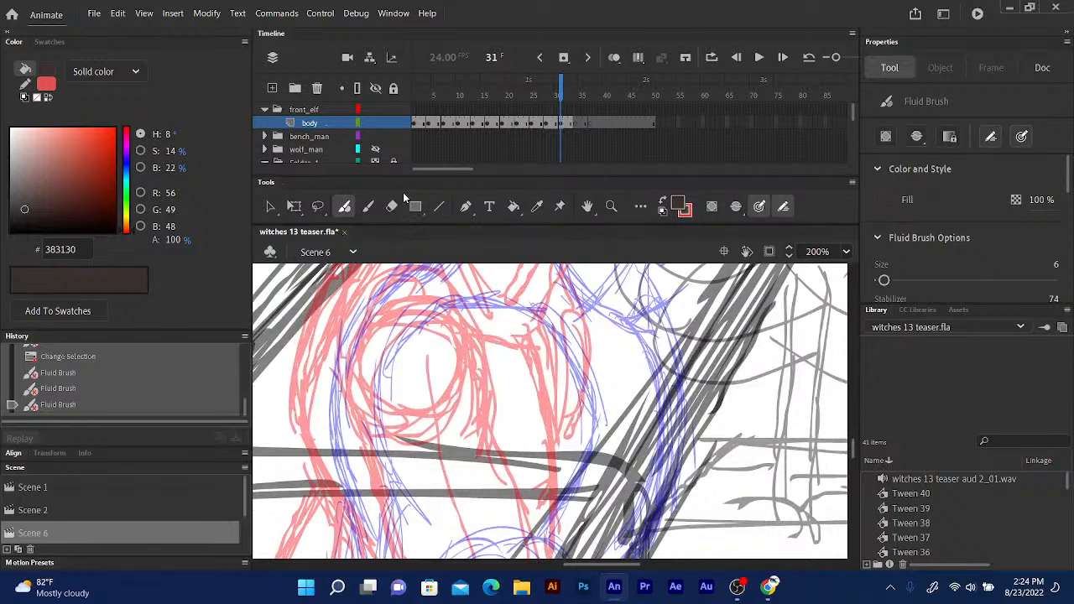
scroll(475, 277, "down", 1)
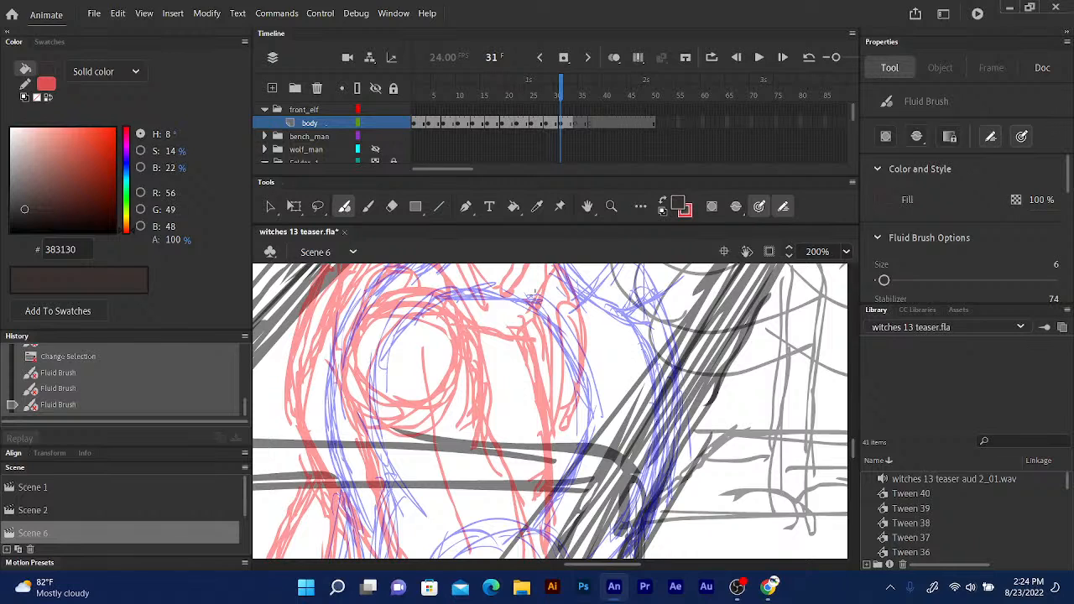
mouse_move(510, 294)
left_mouse_down()
mouse_move(539, 310)
mouse_move(579, 367)
left_mouse_up()
left_click_drag(536, 281, 559, 312)
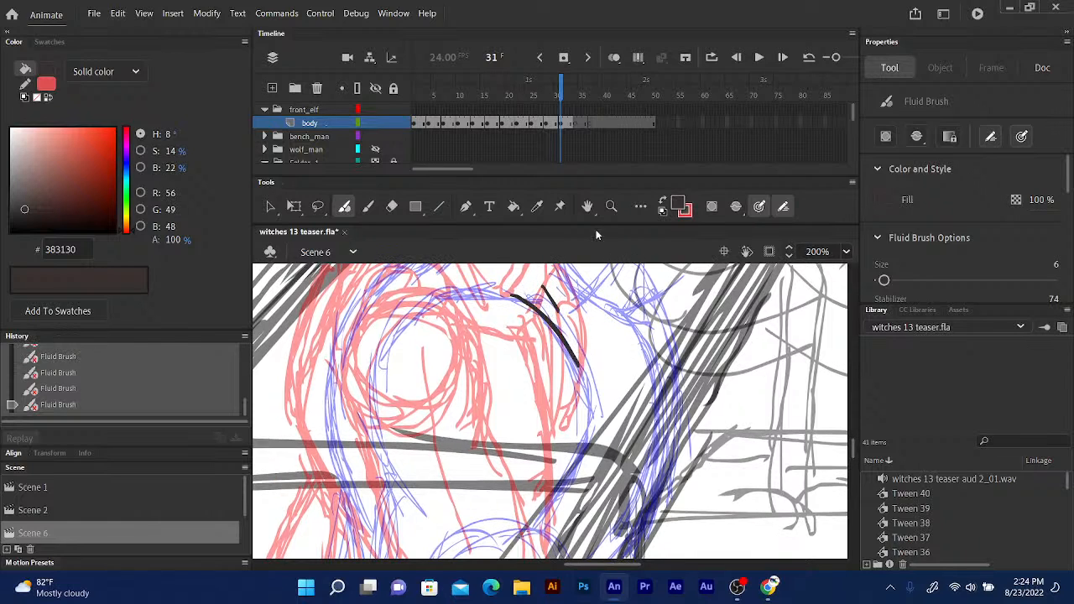
Ink the front side of the torso down toward the waist, adding a fold line and the lower contour beneath it.
scroll(671, 302, "down", 2)
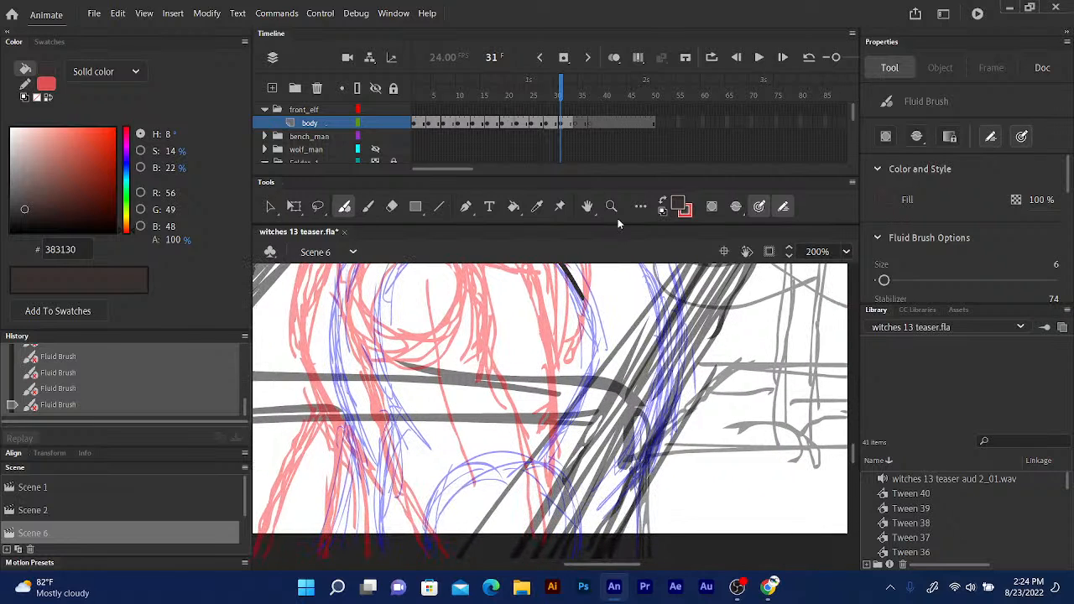
mouse_move(592, 338)
left_mouse_down()
mouse_move(579, 401)
mouse_move(543, 462)
left_mouse_up()
left_click_drag(570, 416, 555, 491)
left_click_drag(567, 420, 582, 545)
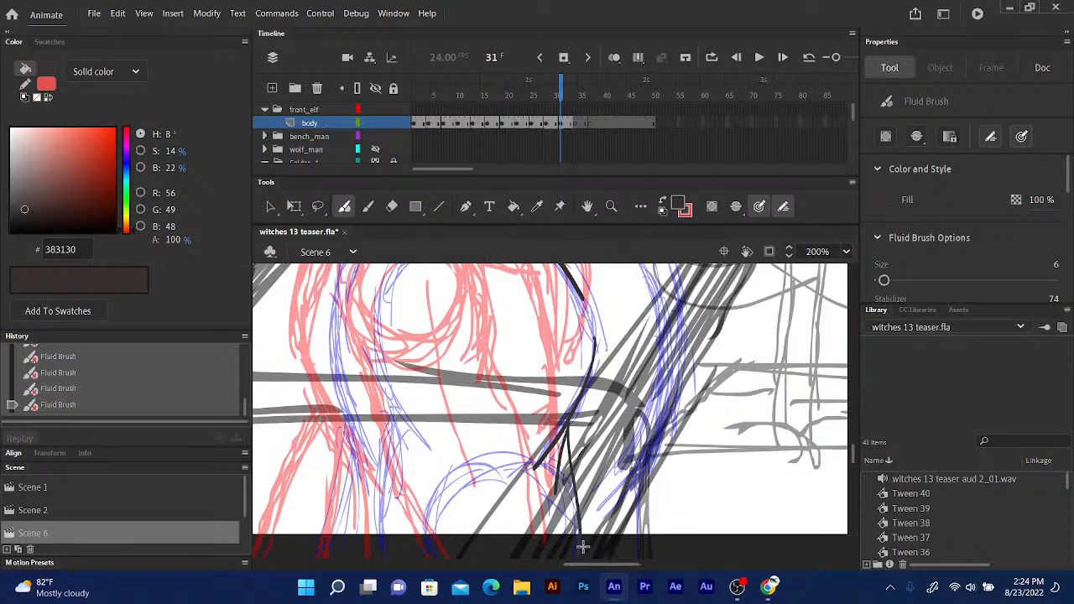
Ink the back curve of the torso arch, the fold lines at the waist and the edge closing the shape below the canvas.
left_click_drag(423, 374, 449, 466)
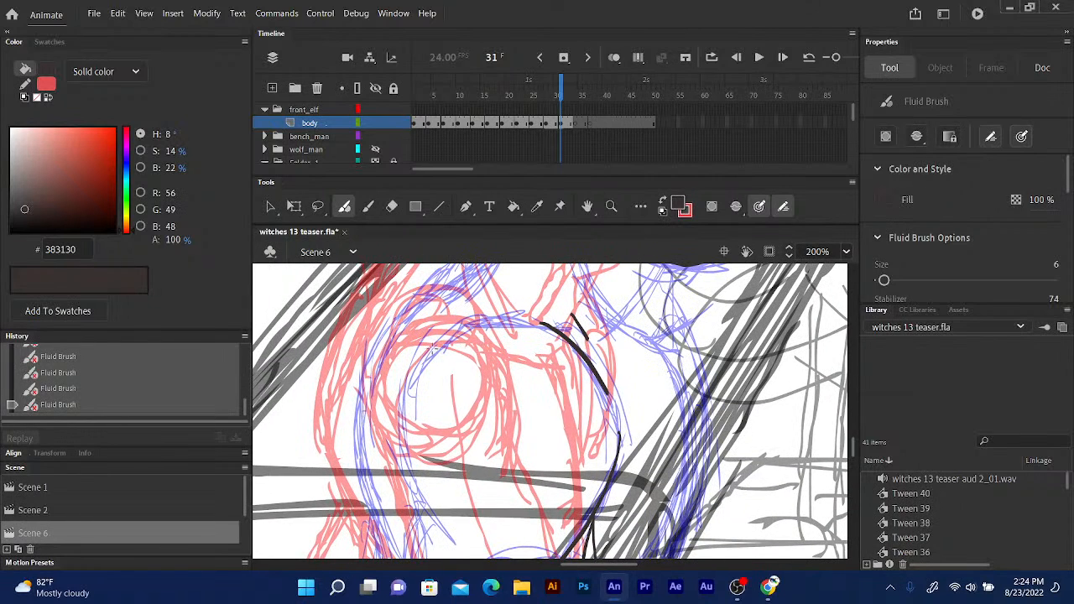
mouse_move(448, 339)
left_mouse_down()
mouse_move(407, 391)
mouse_move(398, 430)
left_mouse_up()
left_click_drag(552, 328, 575, 239)
mouse_move(431, 388)
left_mouse_down()
mouse_move(450, 453)
mouse_move(420, 498)
left_mouse_up()
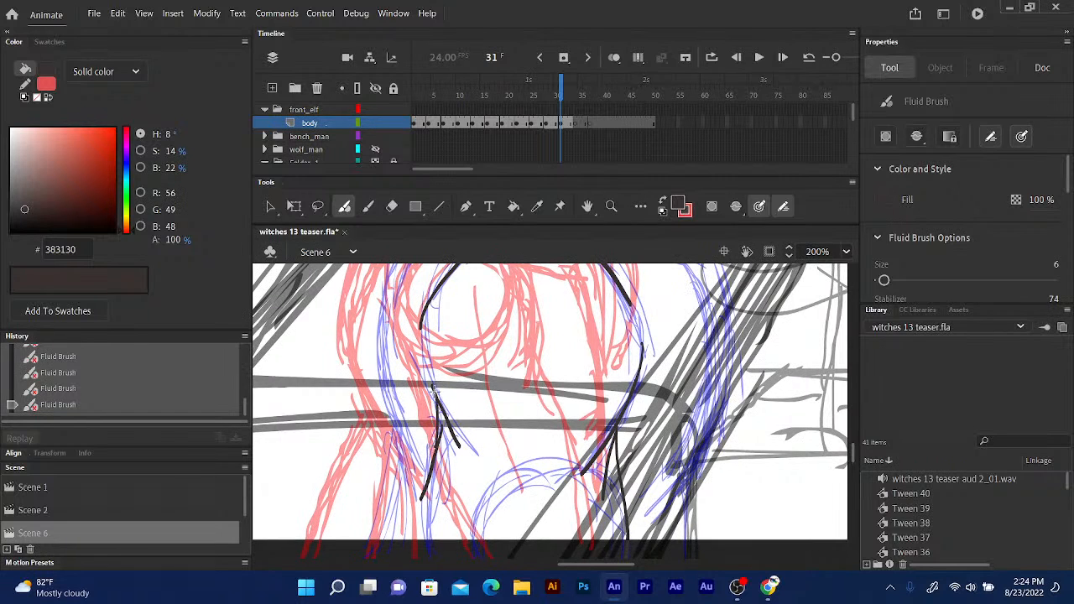
left_click_drag(460, 354, 458, 293)
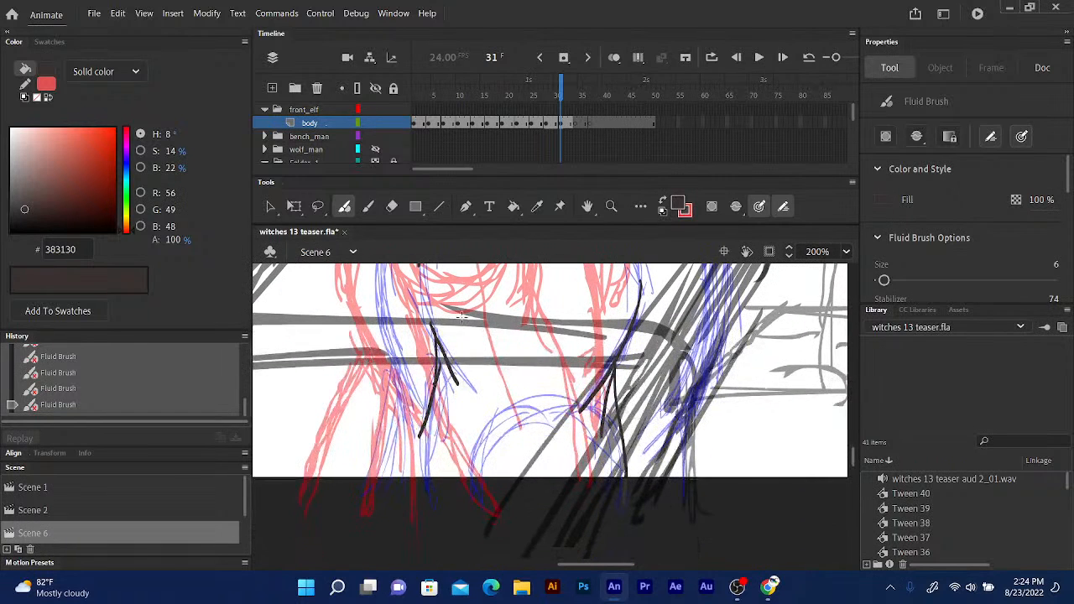
mouse_move(427, 408)
left_mouse_down()
mouse_move(418, 479)
mouse_move(629, 501)
left_mouse_up()
Compare with frame 30 and ink the front neck line on frame 32 from below the ear down to the torso arch.
left_click_drag(478, 335, 494, 498)
left_click_drag(463, 339, 441, 499)
left_click_drag(467, 375, 440, 477)
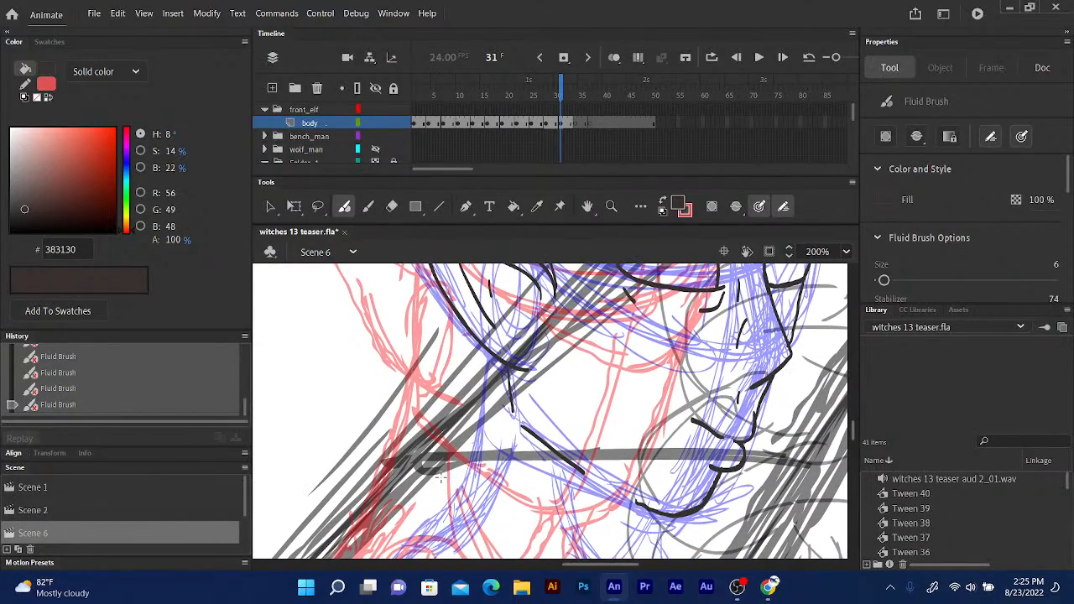
left_click(559, 95)
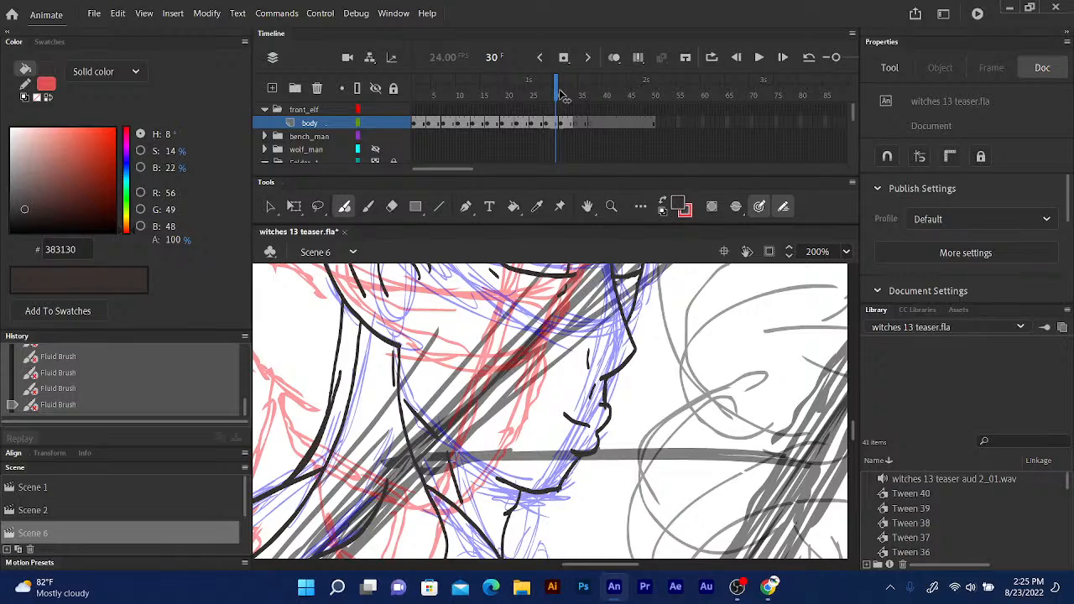
left_click(567, 95)
left_click_drag(550, 290, 534, 180)
left_click_drag(563, 300, 554, 367)
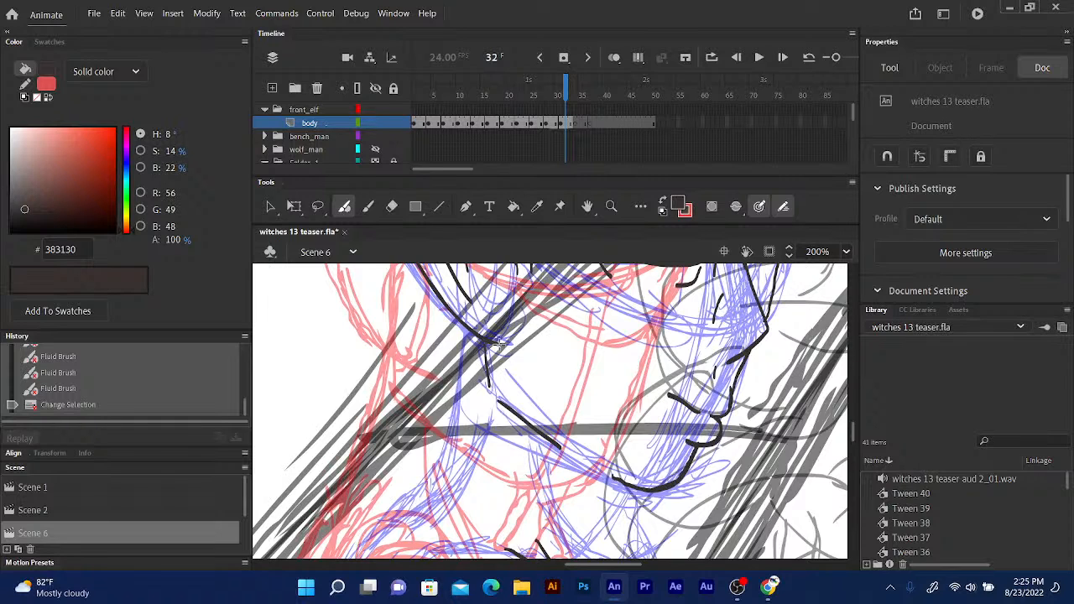
mouse_move(497, 347)
left_mouse_down()
mouse_move(492, 414)
mouse_move(518, 547)
left_mouse_up()
left_click_drag(574, 440, 608, 356)
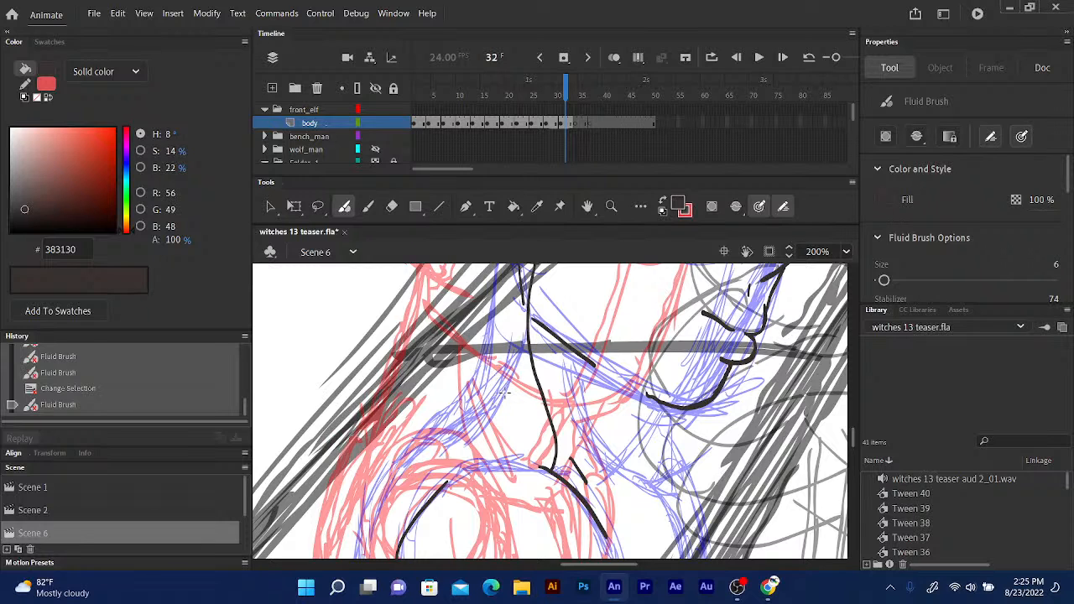
mouse_move(506, 391)
left_mouse_down()
mouse_move(427, 460)
mouse_move(401, 520)
left_mouse_up()
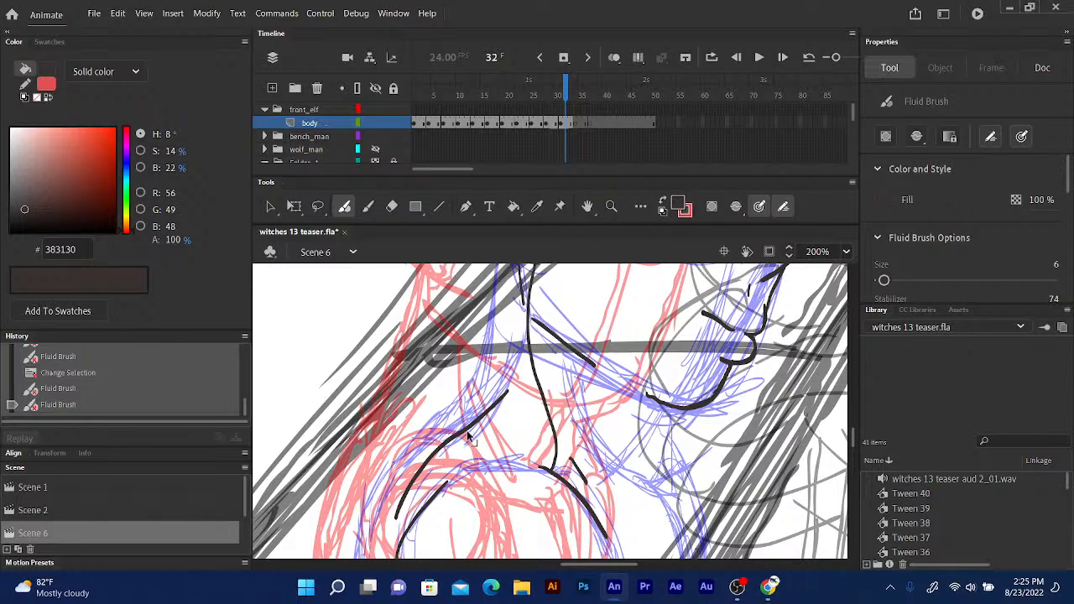
key("ctrl+z")
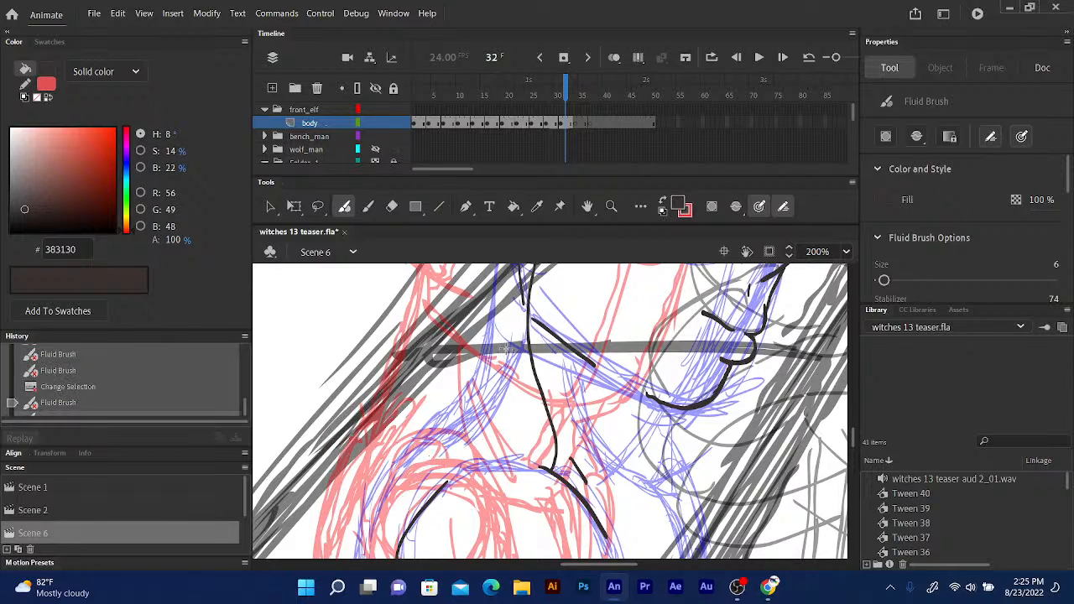
mouse_move(506, 348)
left_mouse_down()
mouse_move(494, 414)
mouse_move(405, 513)
left_mouse_up()
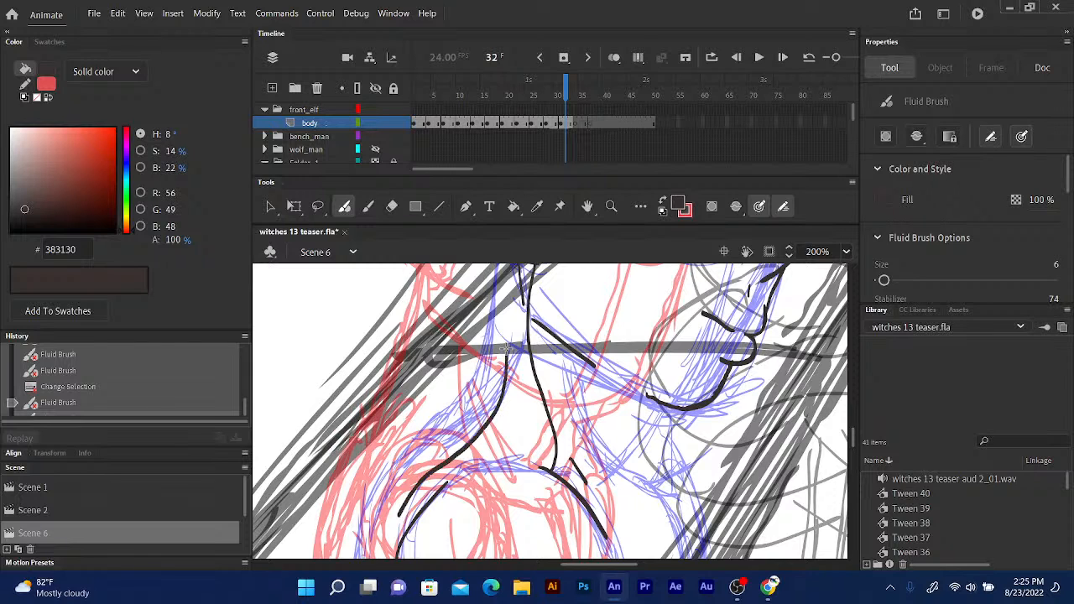
key("ctrl+z")
Ink the inner neck line sweeping down to a pointed tip at the shoulder, and join the torso arch across its top.
mouse_move(510, 346)
left_mouse_down()
mouse_move(478, 443)
mouse_move(411, 496)
mouse_move(387, 544)
left_mouse_up()
left_click_drag(416, 496, 406, 522)
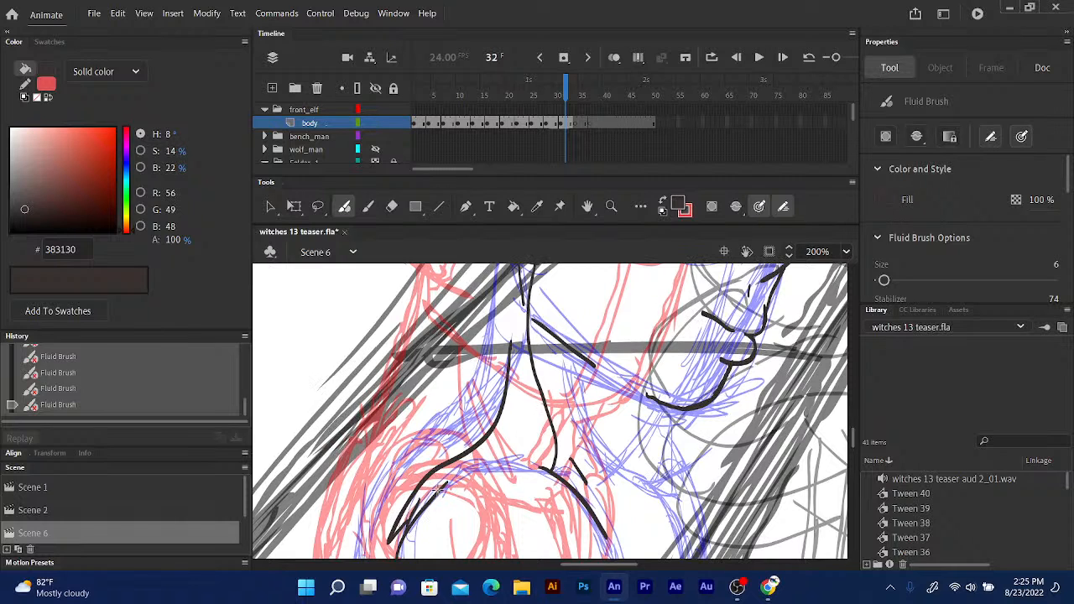
left_click_drag(435, 489, 540, 464)
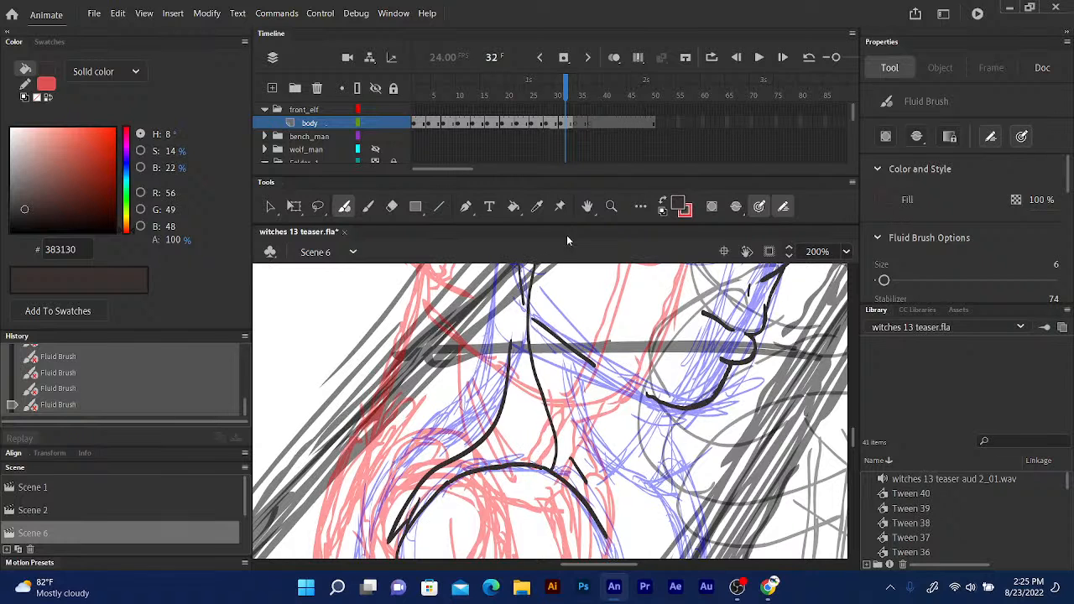
Ink the outer back-of-neck line from below the ear, curving down beside the inner neck line to the shoulder.
left_click_drag(518, 329, 563, 351)
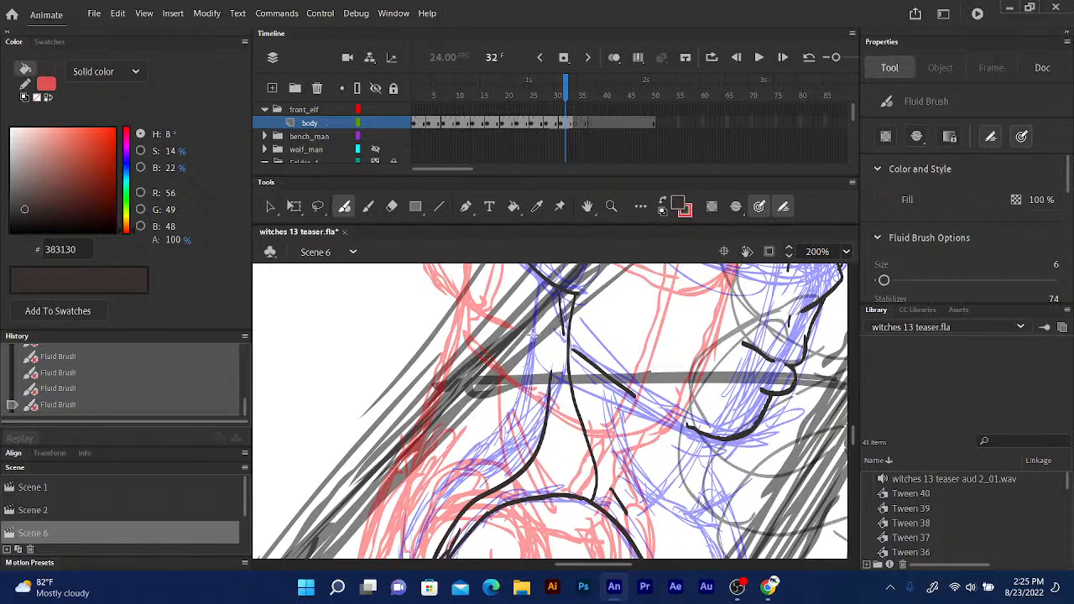
mouse_move(488, 417)
left_mouse_down()
mouse_move(558, 320)
mouse_move(526, 395)
left_mouse_up()
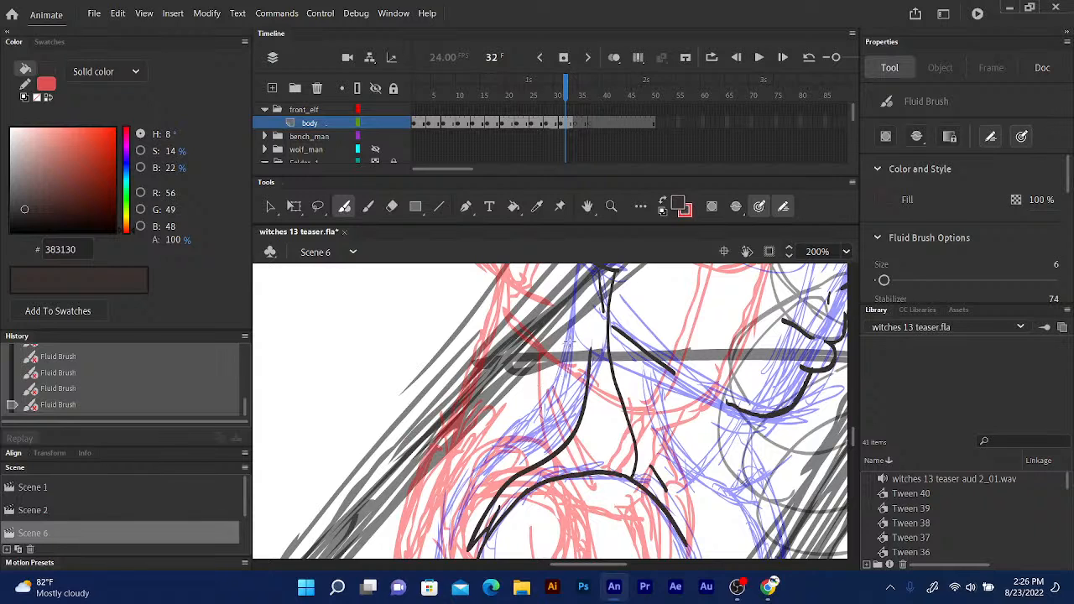
mouse_move(574, 325)
left_mouse_down()
mouse_move(555, 380)
mouse_move(469, 518)
mouse_move(502, 478)
left_mouse_up()
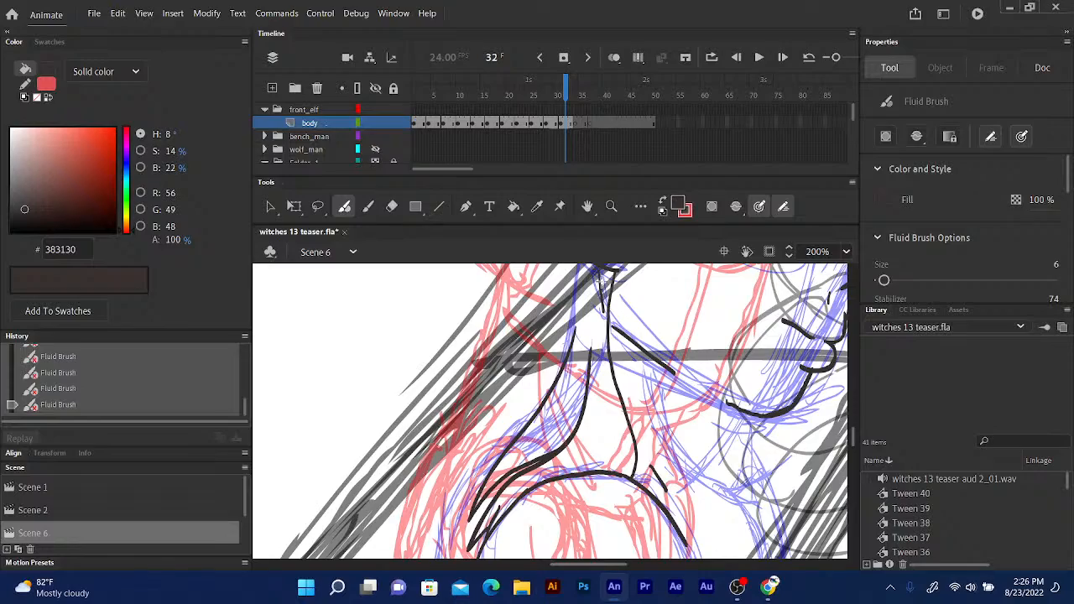
Ink the outer back contour on frame 32 from the shoulder around and down to the fold lines at the waist.
scroll(571, 431, "up", 5)
scroll(542, 391, "down", 5)
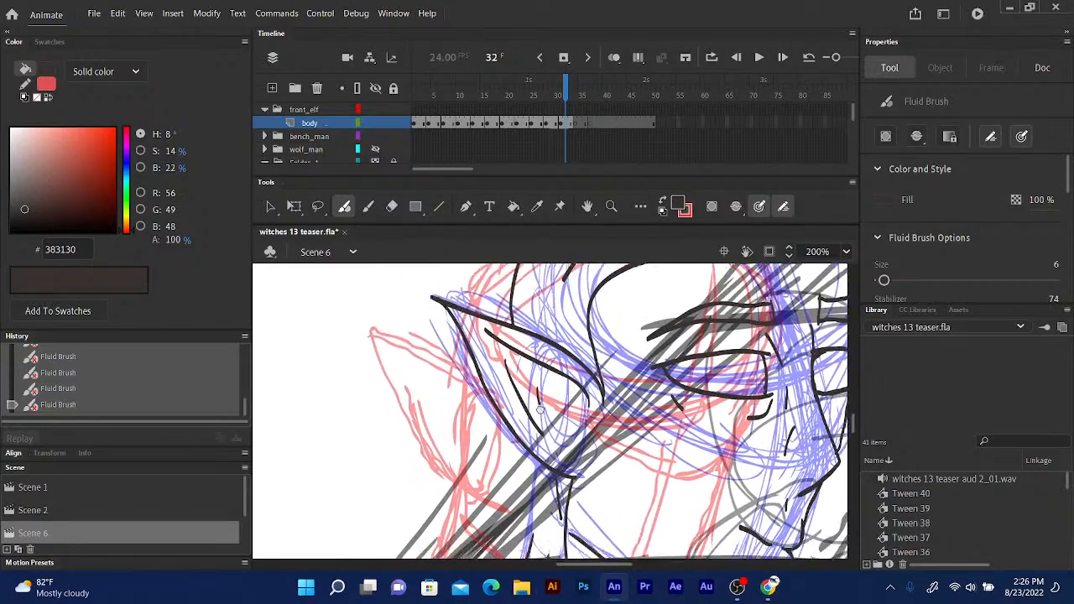
scroll(543, 359, "down", 10)
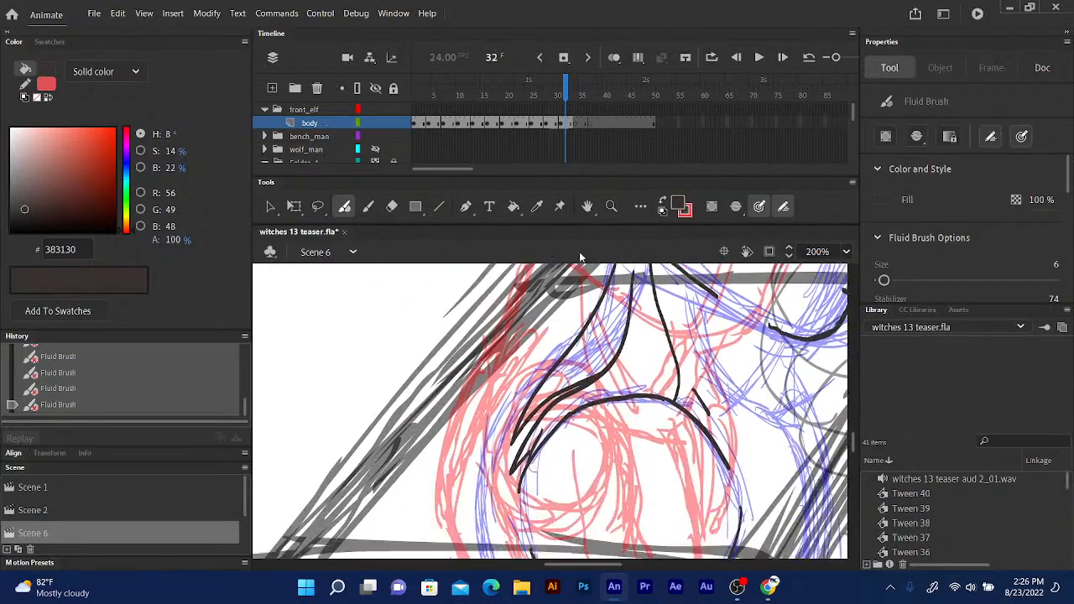
scroll(544, 325, "up", 6)
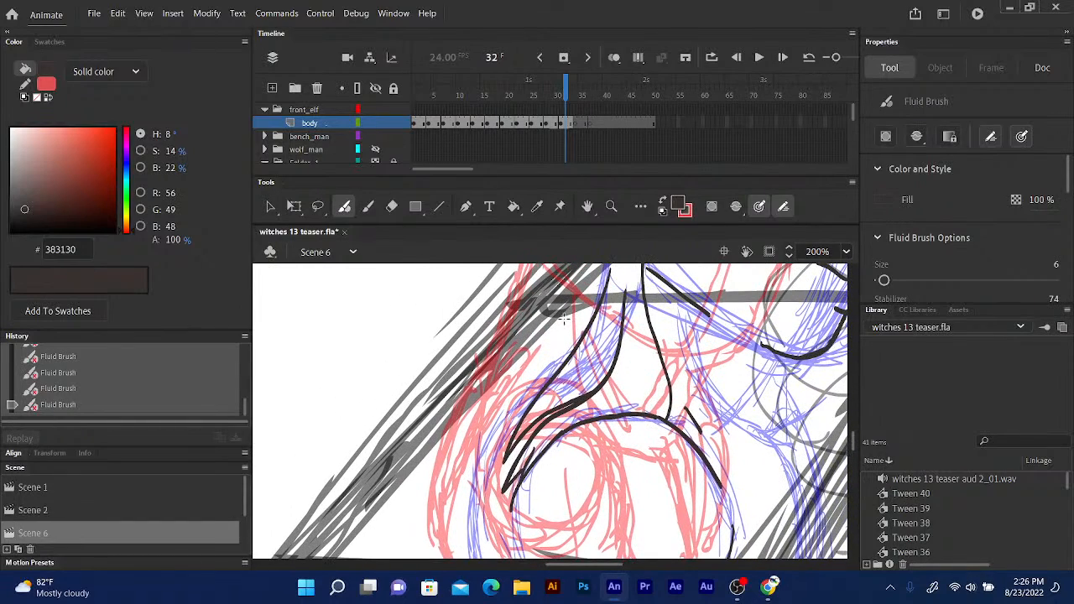
scroll(628, 296, "down", 3)
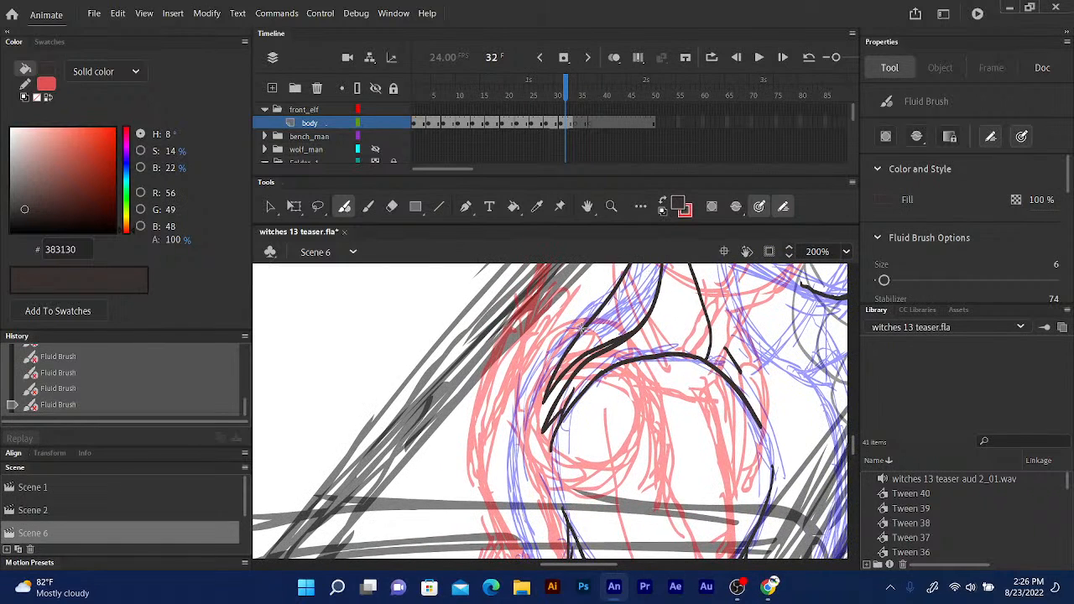
left_click_drag(577, 333, 530, 389)
scroll(537, 352, "down", 5)
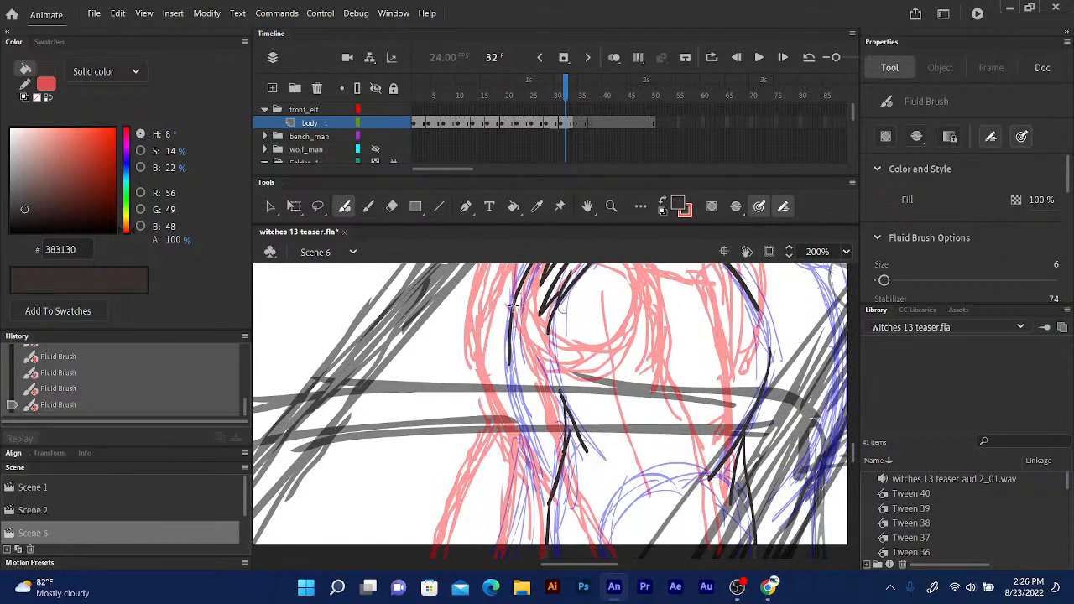
left_click_drag(508, 379, 550, 479)
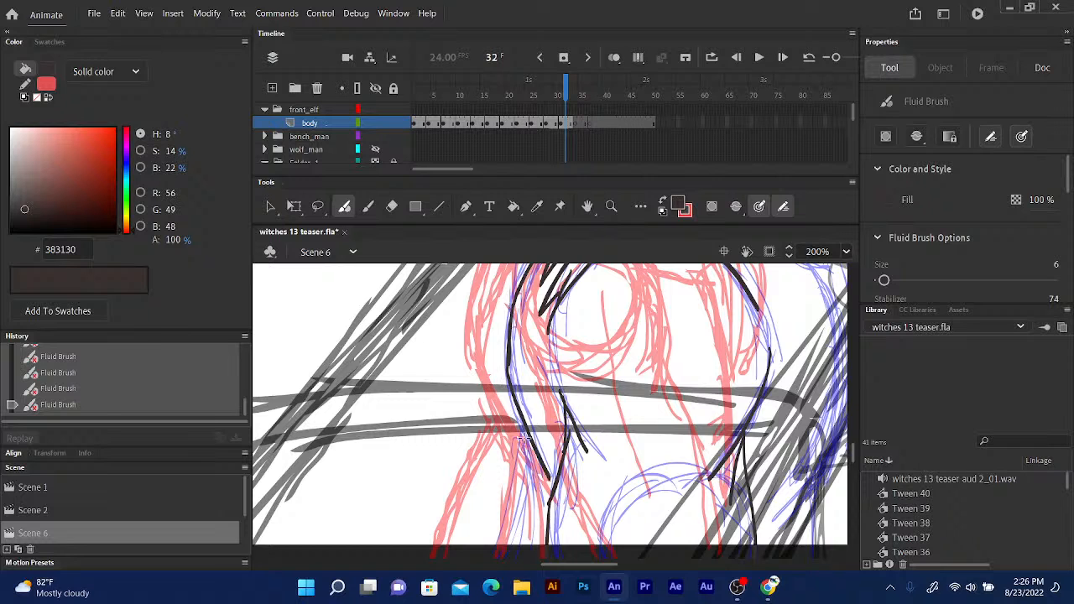
Ink the remaining back line from the waist fold down to the lower canvas edge, and return to the neck.
left_click_drag(522, 432, 538, 487)
scroll(624, 338, "down", 2)
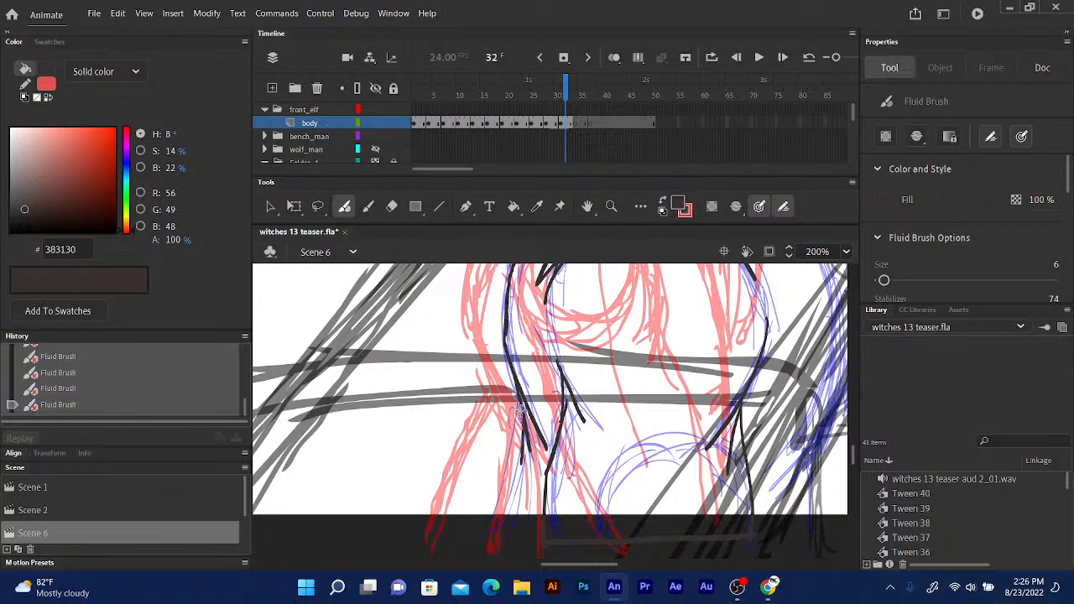
left_click_drag(513, 495, 506, 518)
scroll(577, 381, "up", 5)
scroll(563, 359, "up", 6)
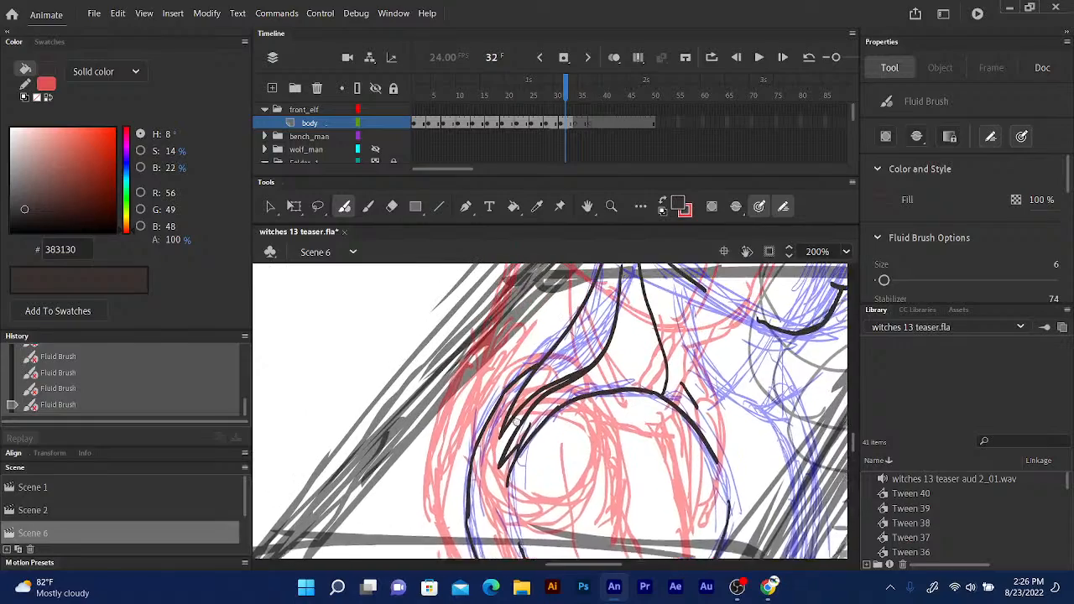
scroll(546, 367, "up", 7)
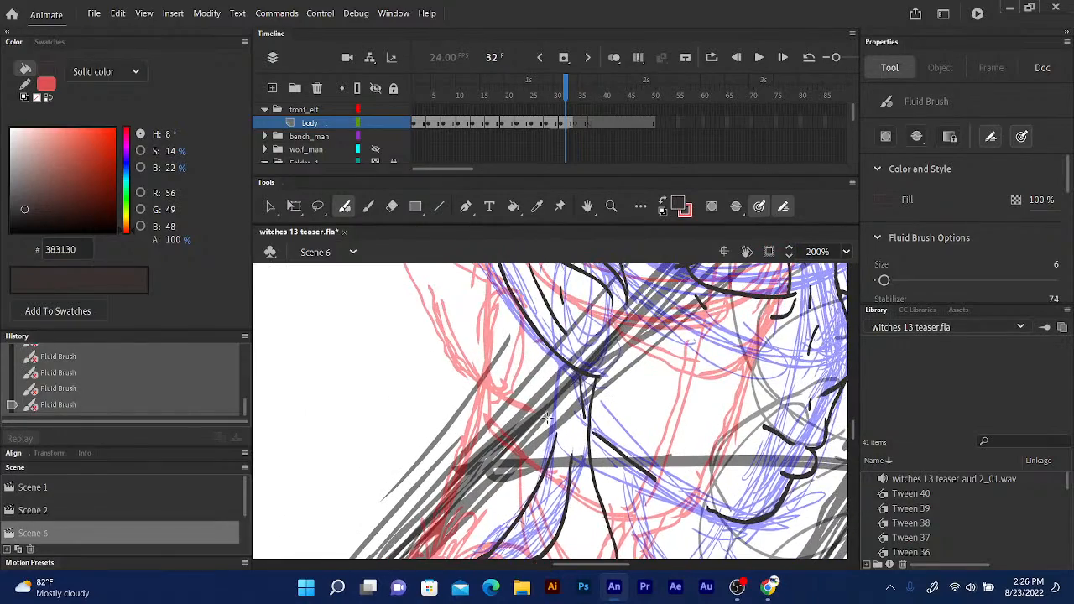
Ink two near-parallel lines on frame 32 running from below the ear down the back of the neck to the existing neck contour.
scroll(536, 507, "up", 2)
left_click_drag(536, 511, 554, 487)
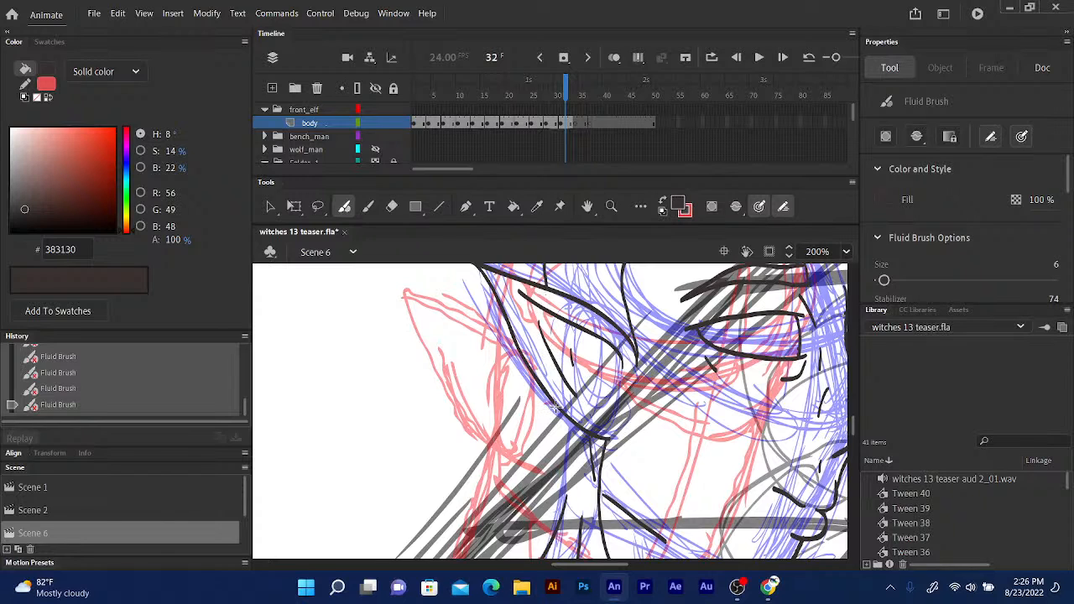
left_click_drag(555, 407, 559, 522)
mouse_move(584, 437)
left_mouse_down()
mouse_move(581, 284)
mouse_move(604, 448)
mouse_move(593, 352)
left_mouse_up()
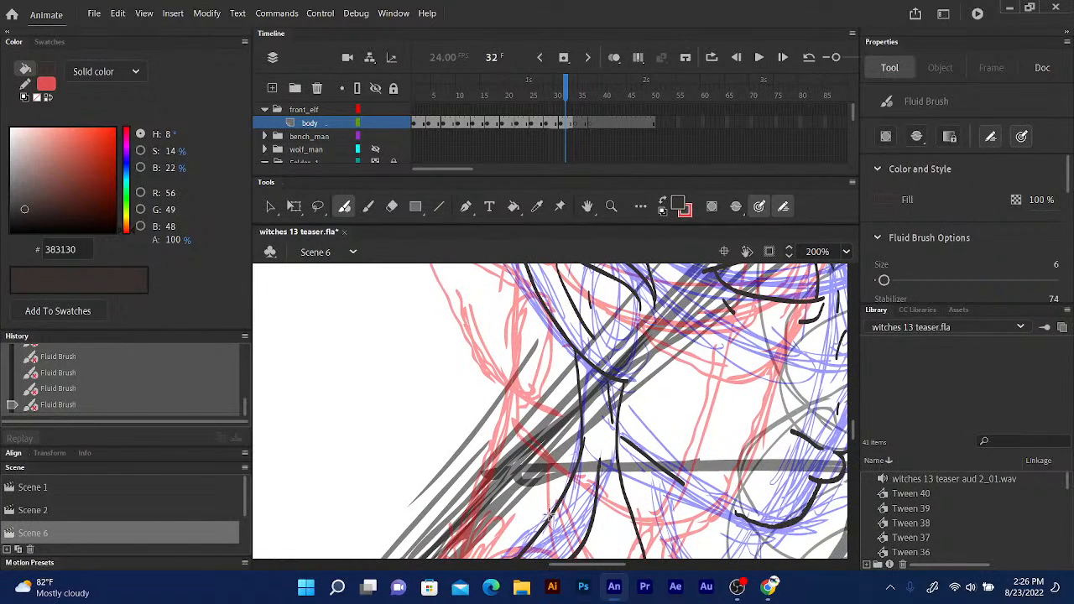
left_click_drag(552, 503, 570, 372)
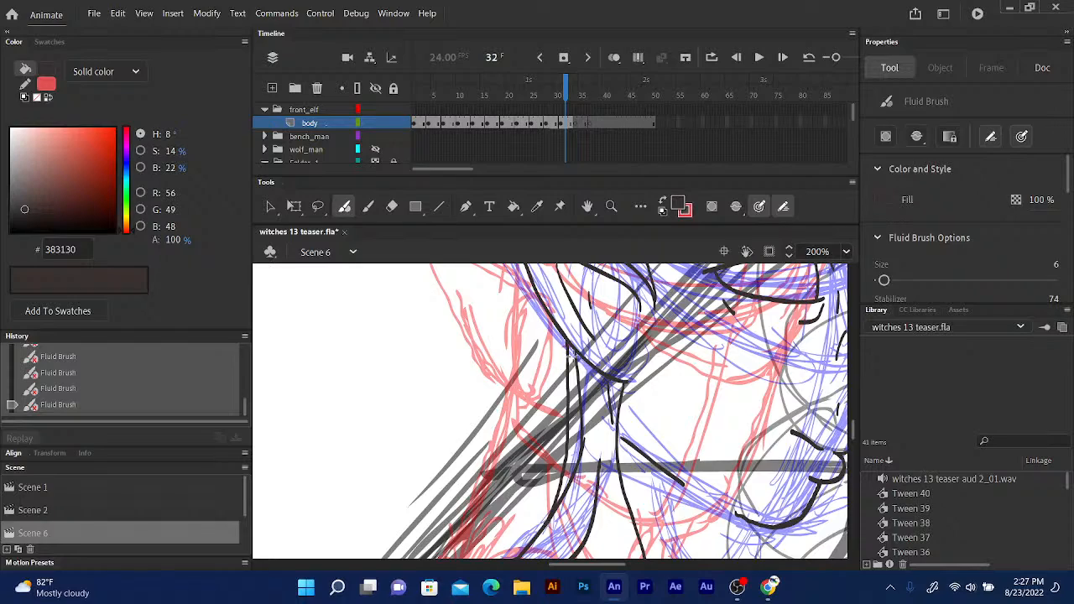
Ink the front shoulder line from the base of the neck, curving down outside the torso arch.
left_click_drag(576, 409, 518, 234)
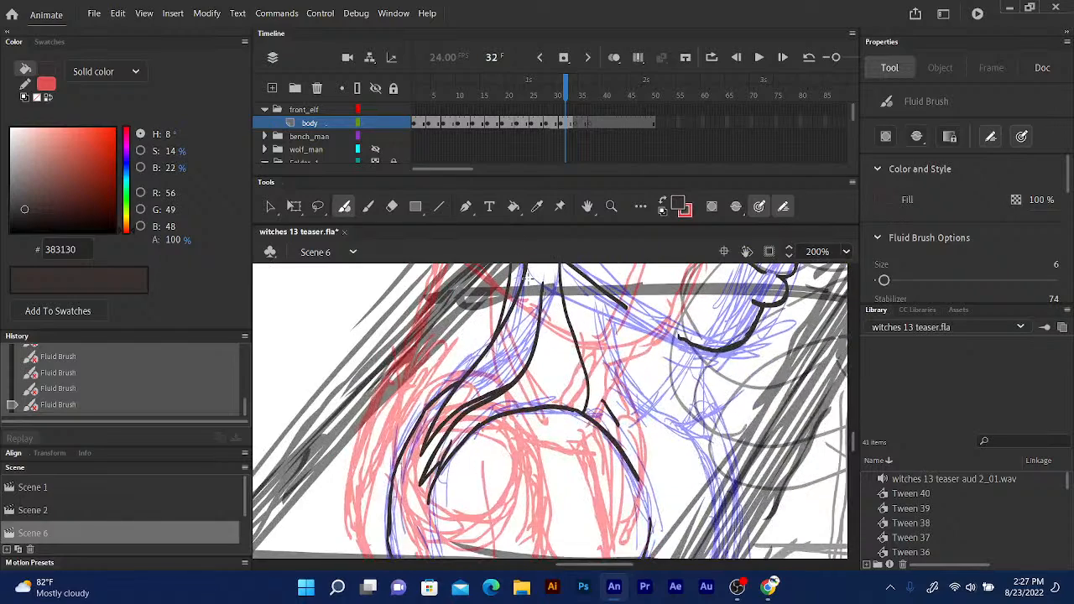
left_click_drag(543, 348, 474, 263)
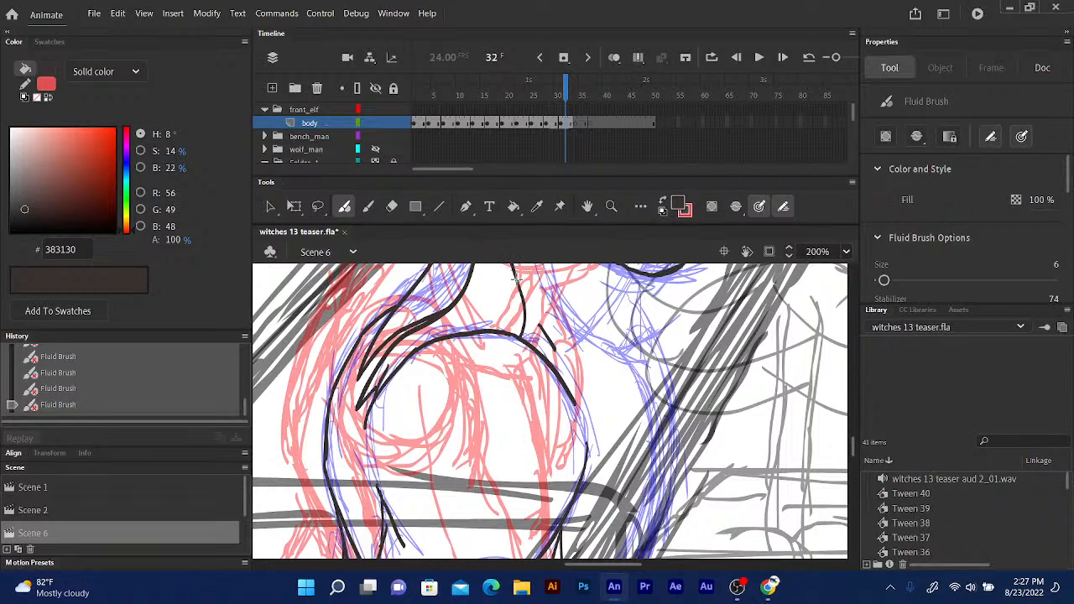
mouse_move(516, 279)
left_mouse_down()
mouse_move(542, 296)
mouse_move(606, 416)
left_mouse_up()
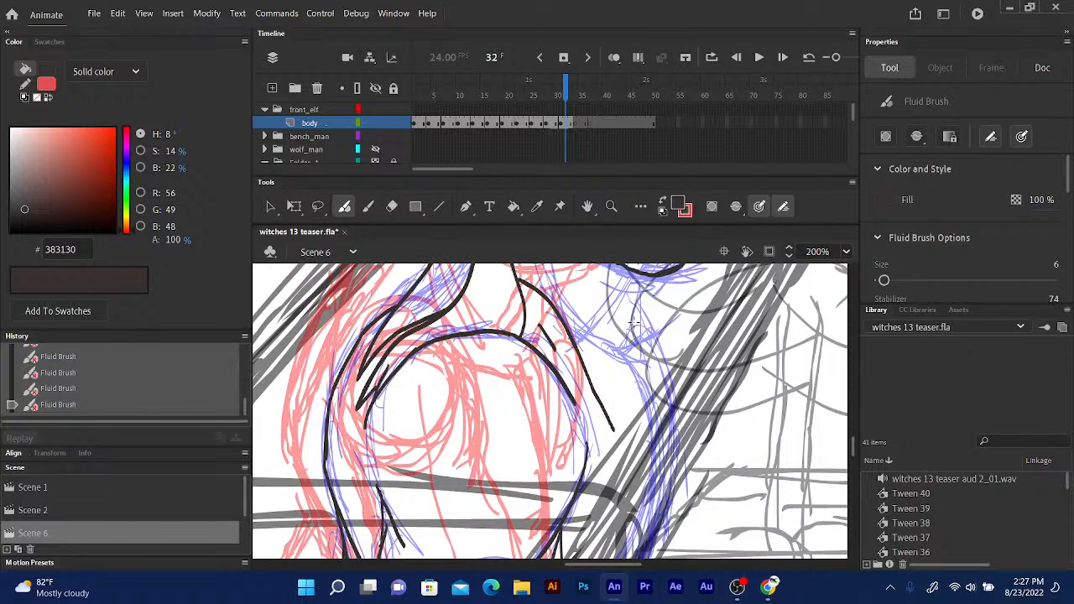
key("ctrl+z")
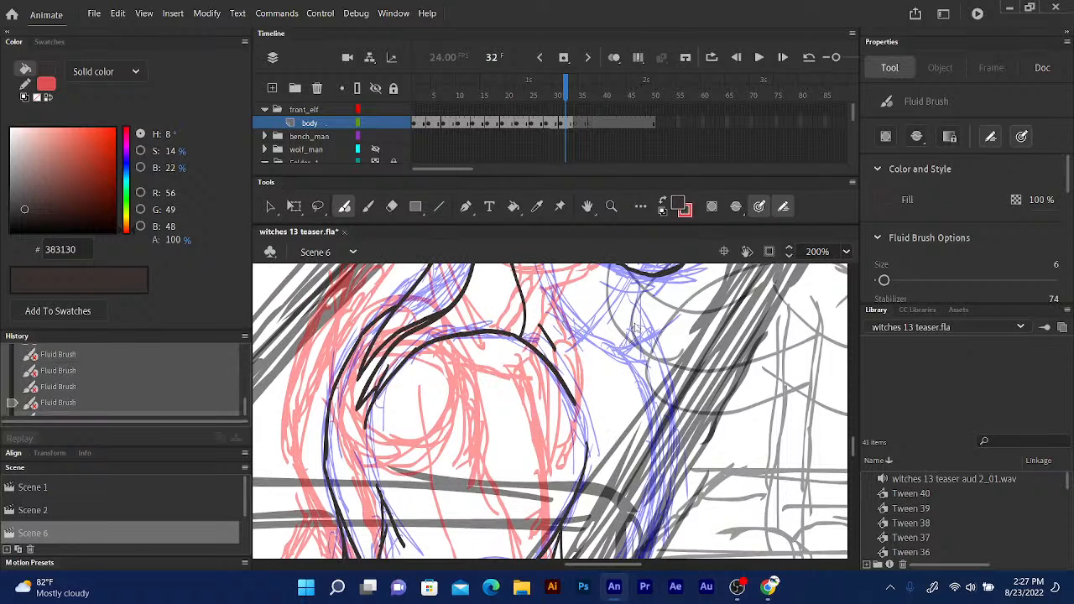
mouse_move(514, 272)
left_mouse_down()
mouse_move(538, 292)
mouse_move(610, 404)
left_mouse_up()
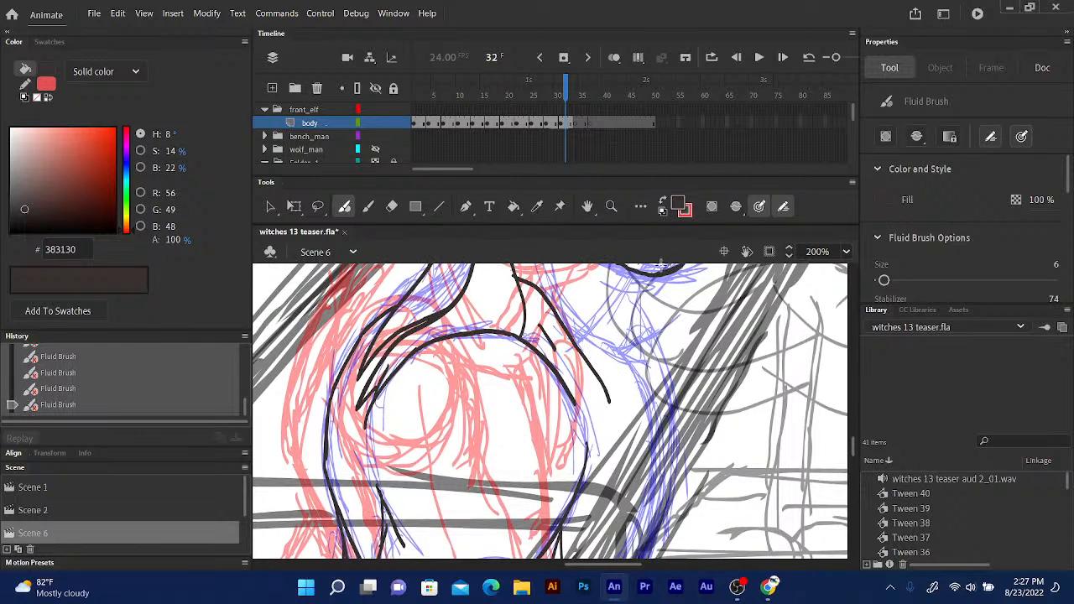
Extend the front shoulder line down past the waist to the lower canvas edge.
scroll(631, 396, "down", 4)
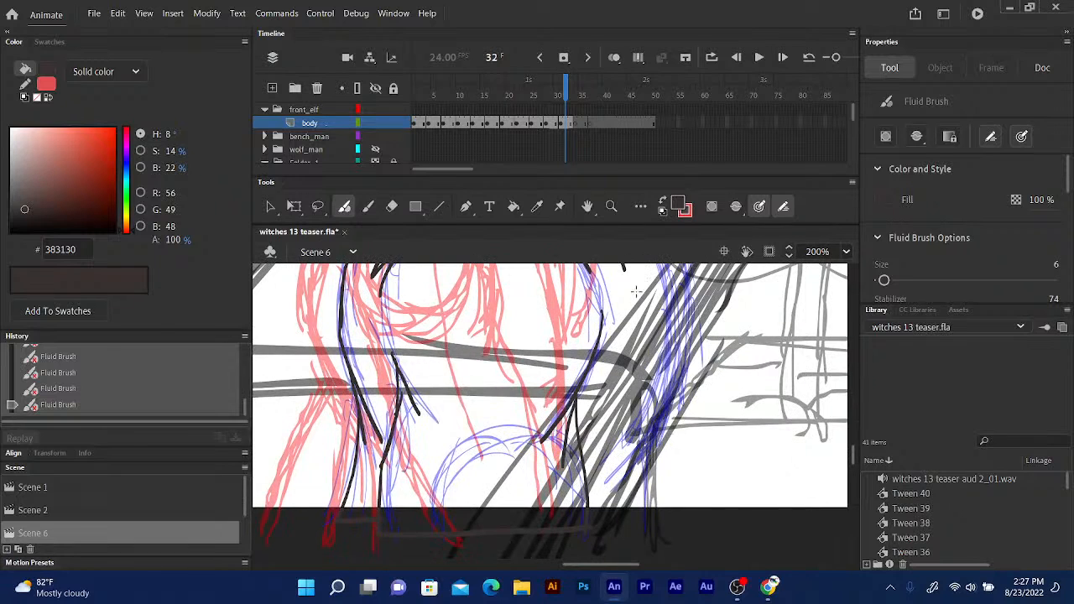
scroll(648, 300, "up", 2)
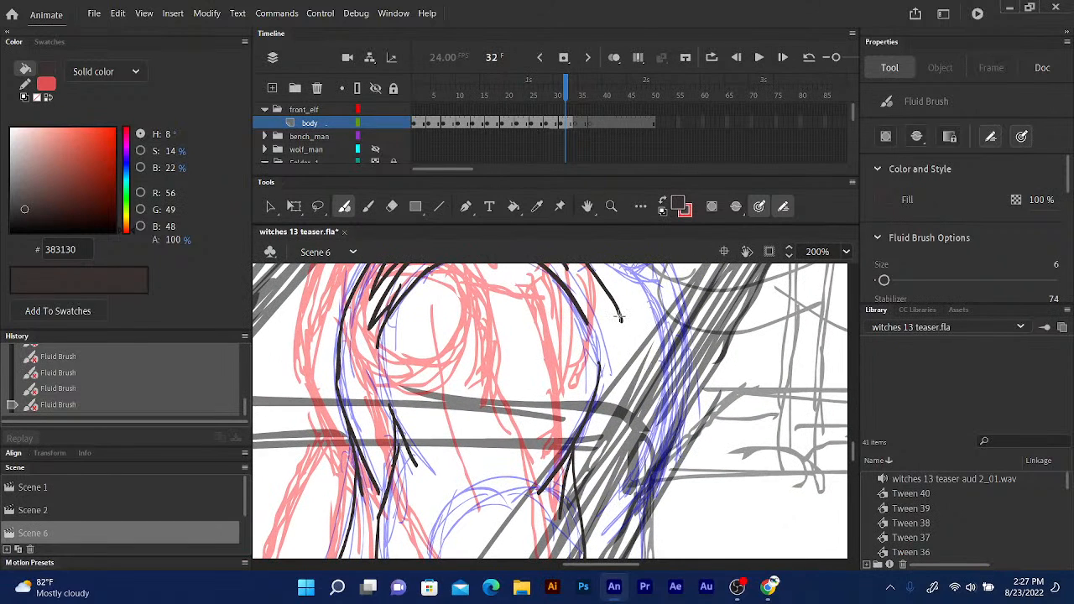
left_click_drag(621, 319, 632, 342)
key("ctrl+z")
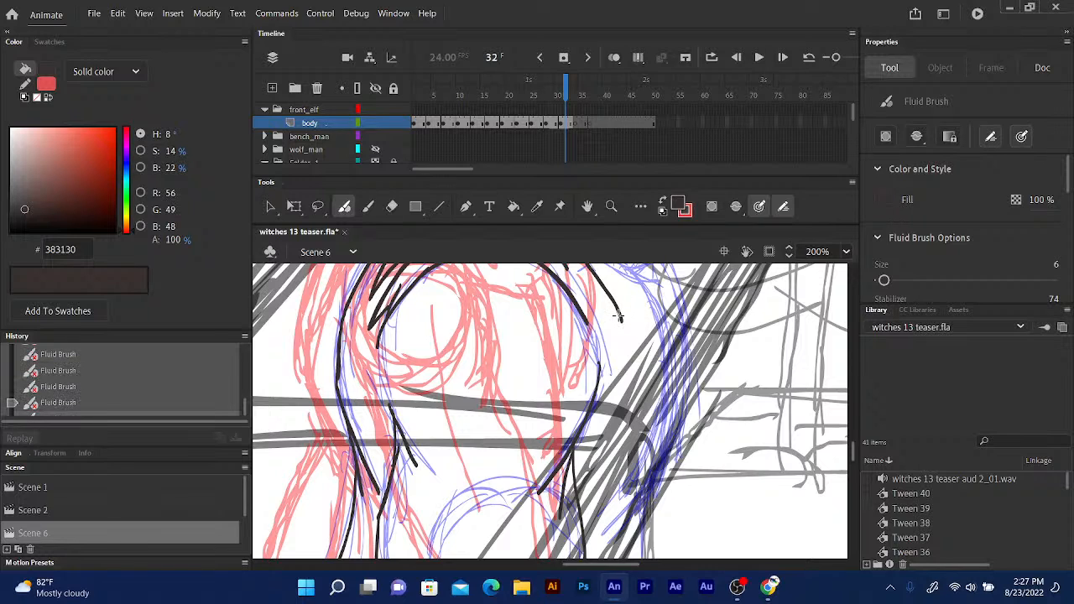
mouse_move(618, 315)
left_mouse_down()
mouse_move(634, 398)
mouse_move(612, 544)
left_mouse_up()
scroll(612, 537, "down", 2)
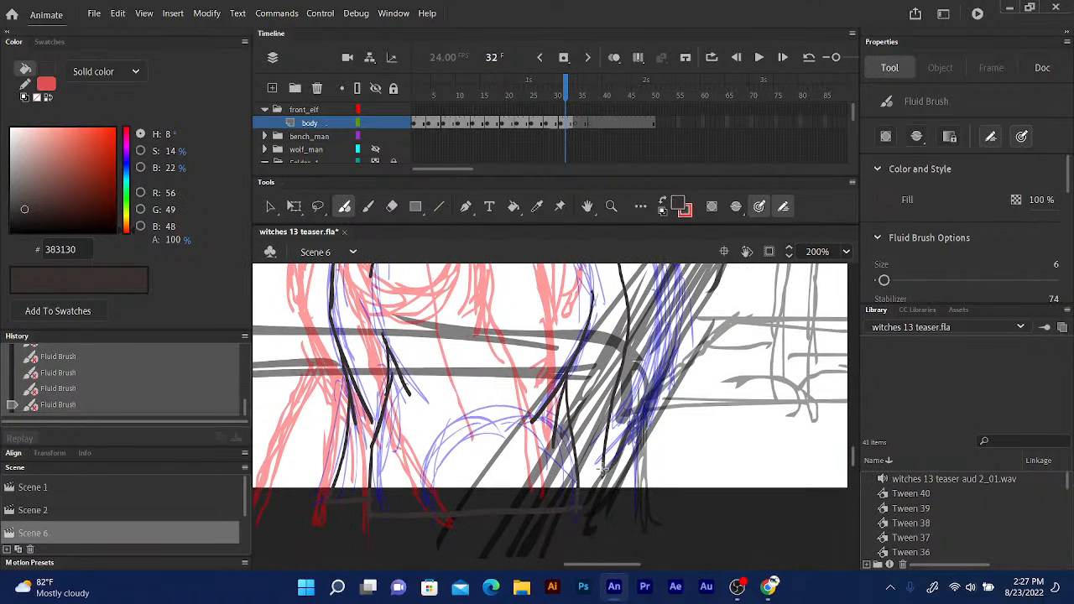
Ink the pointed fold branching off the front shoulder line, with its lower V-shaped edge, upper edge and small inner crease.
scroll(603, 468, "up", 4)
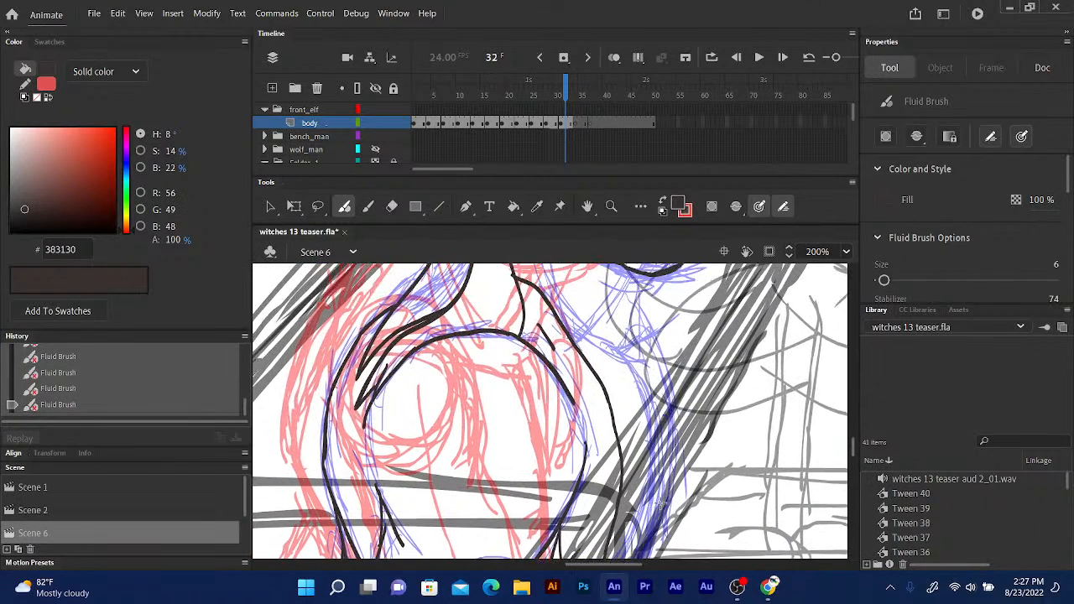
scroll(605, 425, "up", 1)
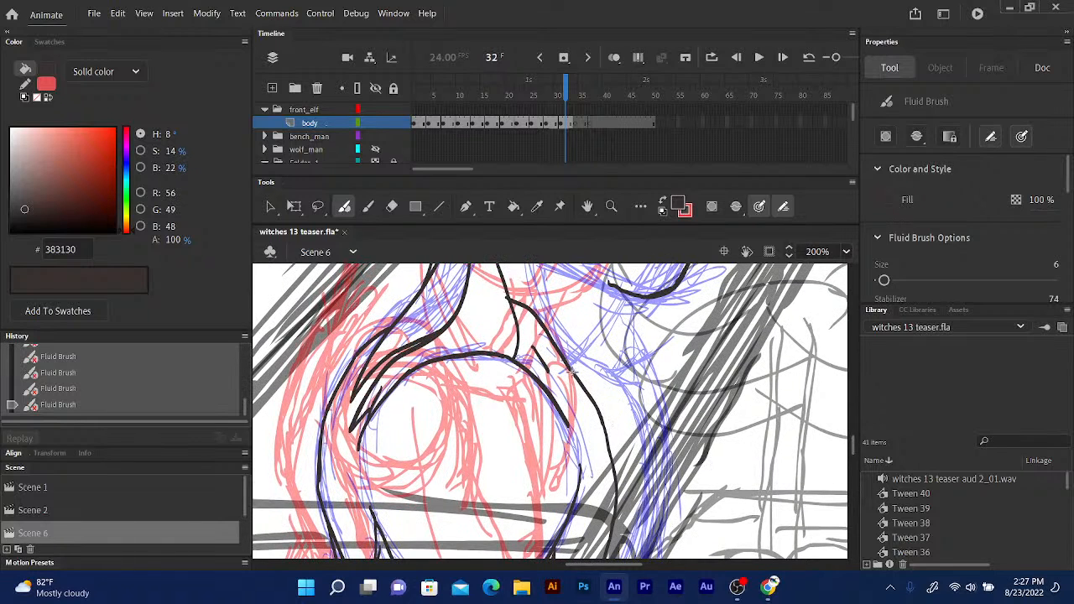
mouse_move(574, 373)
left_mouse_down()
mouse_move(629, 402)
mouse_move(643, 378)
left_mouse_up()
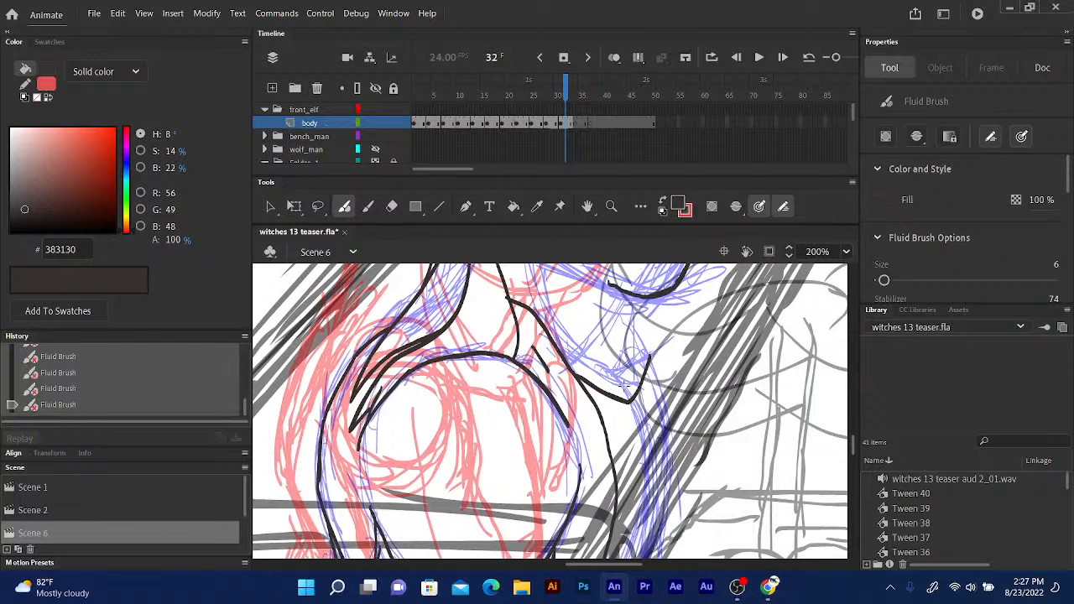
mouse_move(611, 365)
left_mouse_down()
mouse_move(624, 388)
mouse_move(567, 347)
left_mouse_up()
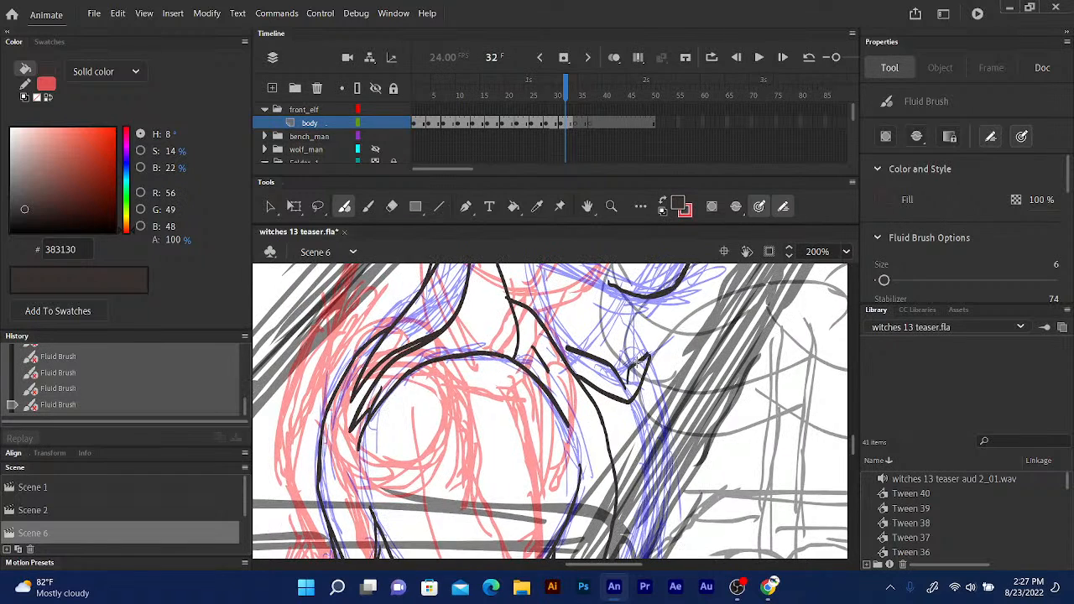
Ink the outer contour from the pointed fold's tip down to the lower canvas edge, plus the short lines inside it.
left_click_drag(681, 270, 665, 201)
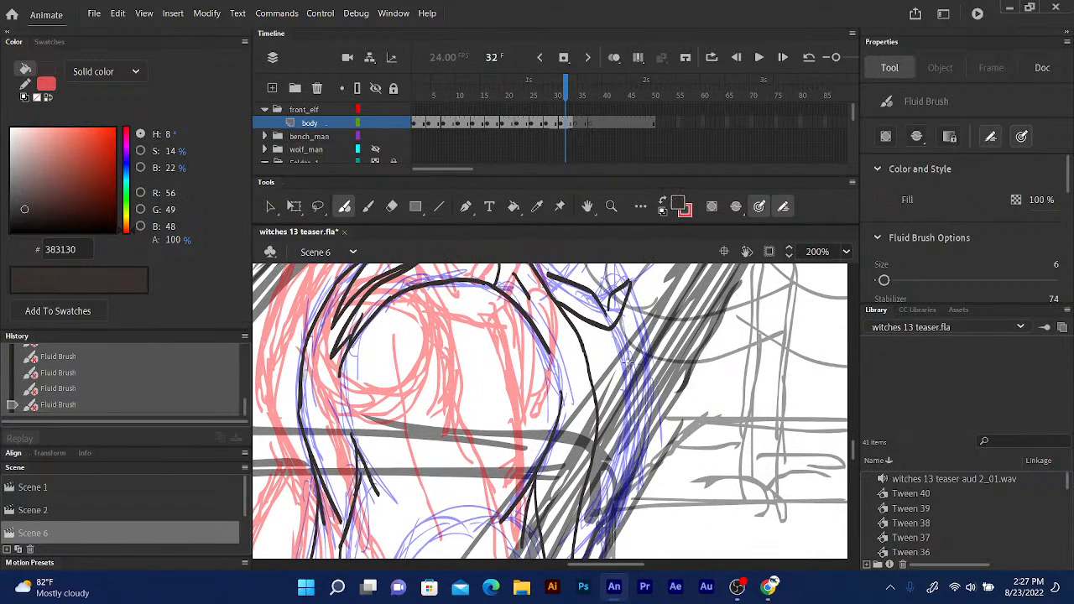
mouse_move(624, 357)
left_mouse_down()
mouse_move(629, 451)
mouse_move(609, 506)
mouse_move(627, 451)
mouse_move(599, 510)
left_mouse_up()
key("ctrl+z")
left_click_drag(625, 456, 596, 514)
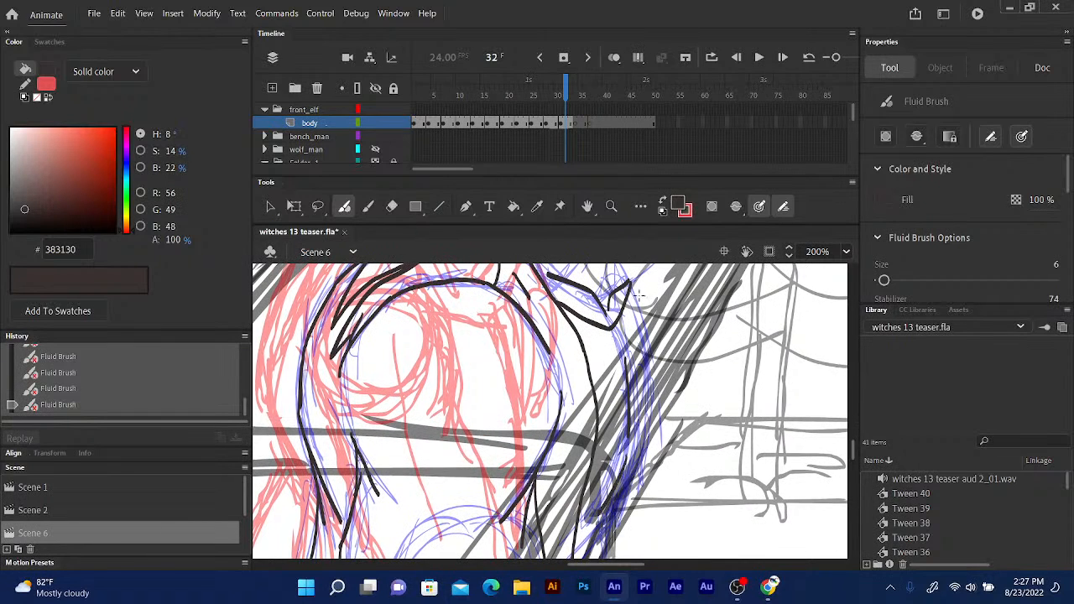
mouse_move(630, 283)
left_mouse_down()
mouse_move(655, 421)
mouse_move(619, 509)
left_mouse_up()
scroll(676, 352, "down", 5)
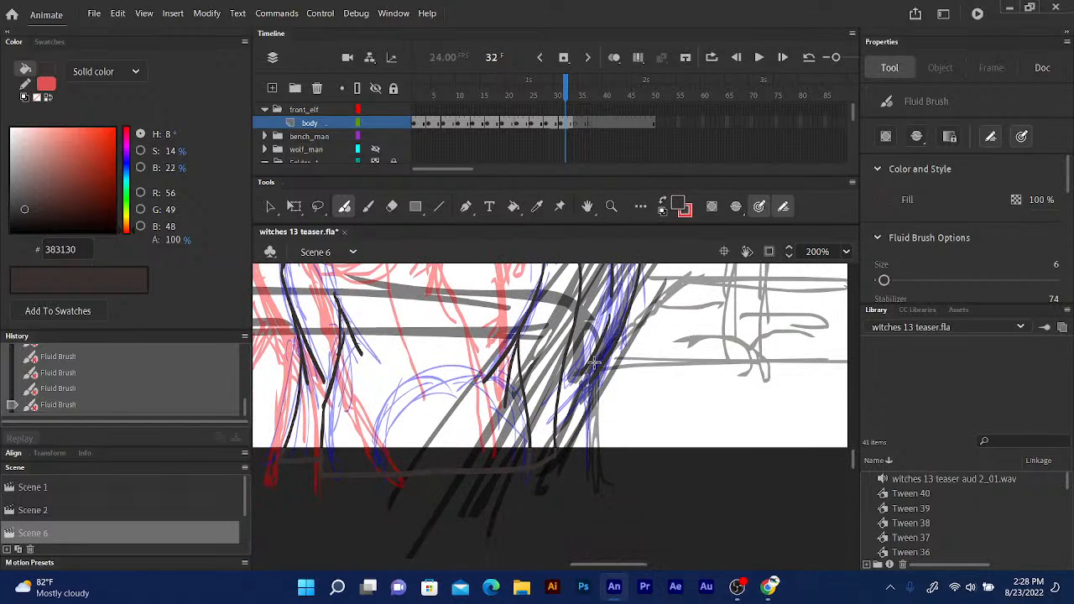
left_click_drag(594, 362, 588, 464)
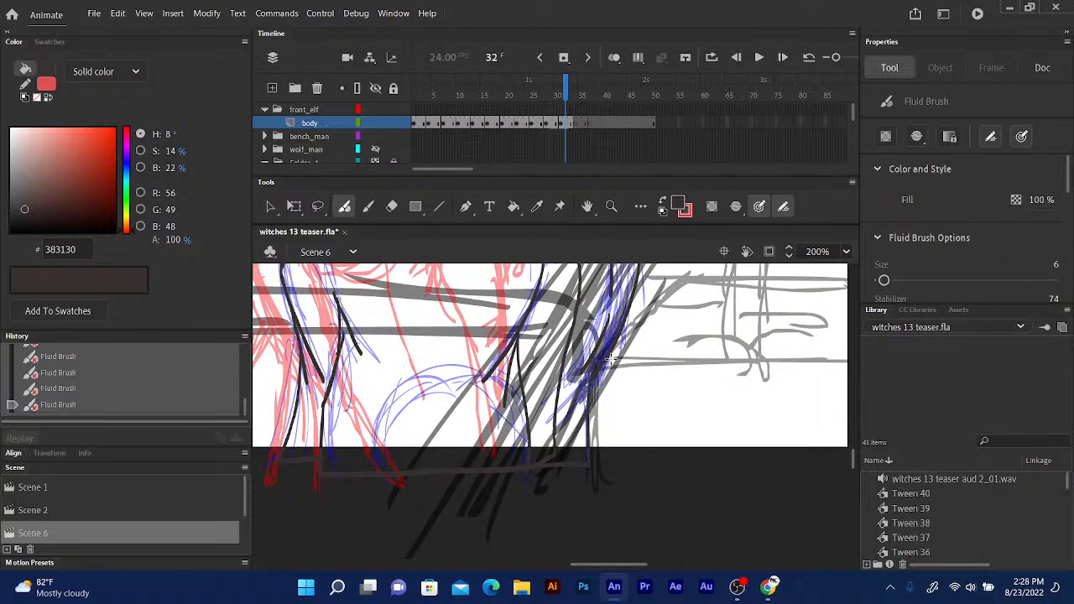
Ink a short line above the front shoulder line and two connecting lines from under the chin down to the pointed fold.
scroll(588, 461, "up", 5)
scroll(617, 427, "up", 5)
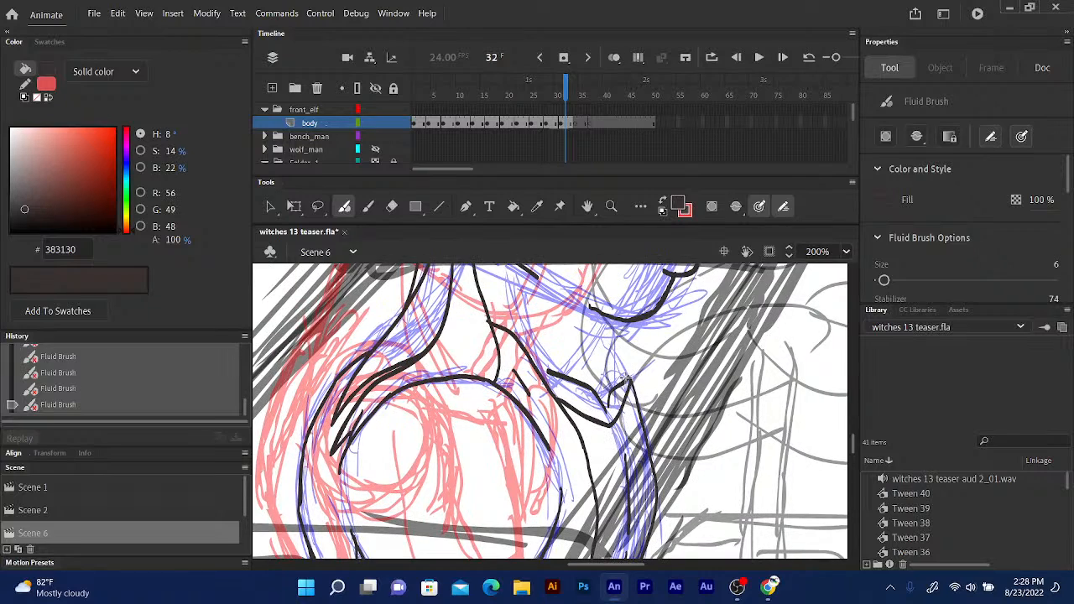
left_click_drag(629, 375, 666, 462)
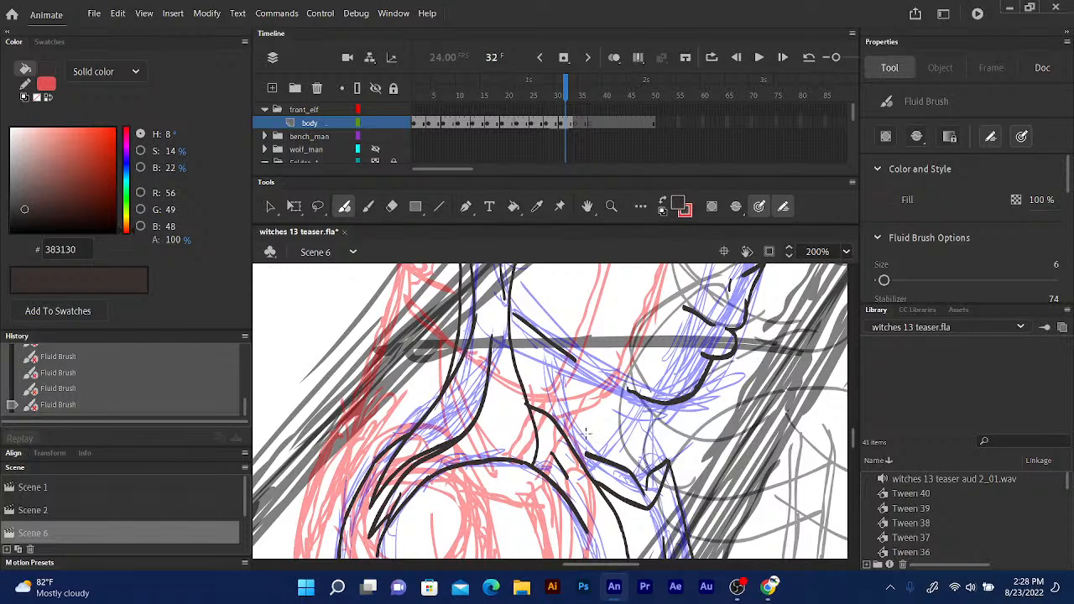
left_click_drag(579, 434, 543, 364)
left_click_drag(651, 413, 630, 441)
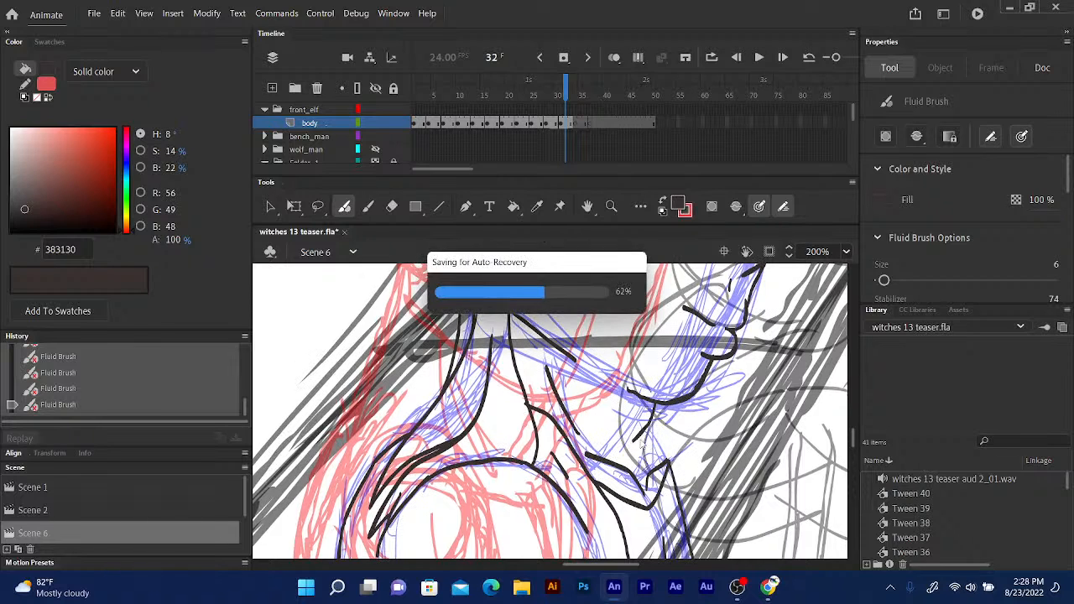
left_click_drag(645, 430, 640, 472)
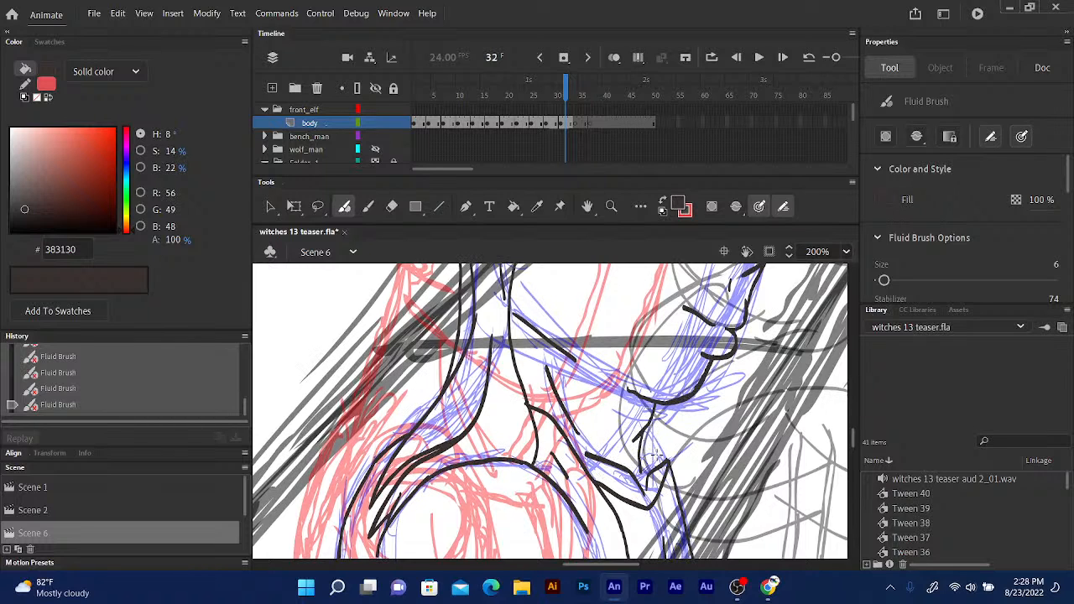
Ink a short curve joining the pointed fold's tip to the line under the chin, and erase the stray overlap at its upper end.
left_click_drag(647, 428, 669, 463)
key("ctrl+z")
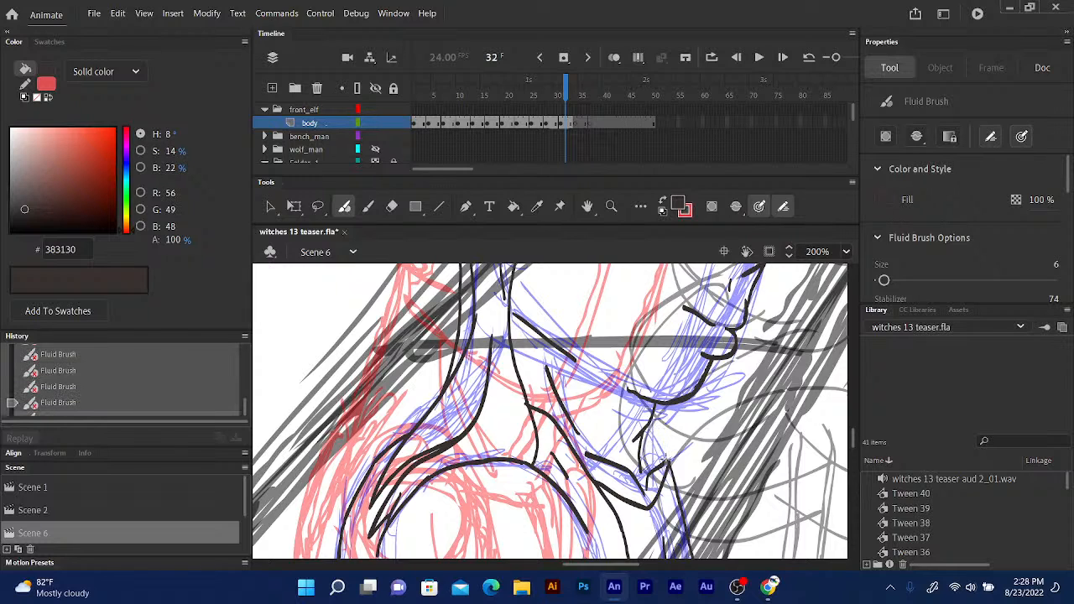
left_click_drag(663, 459, 639, 433)
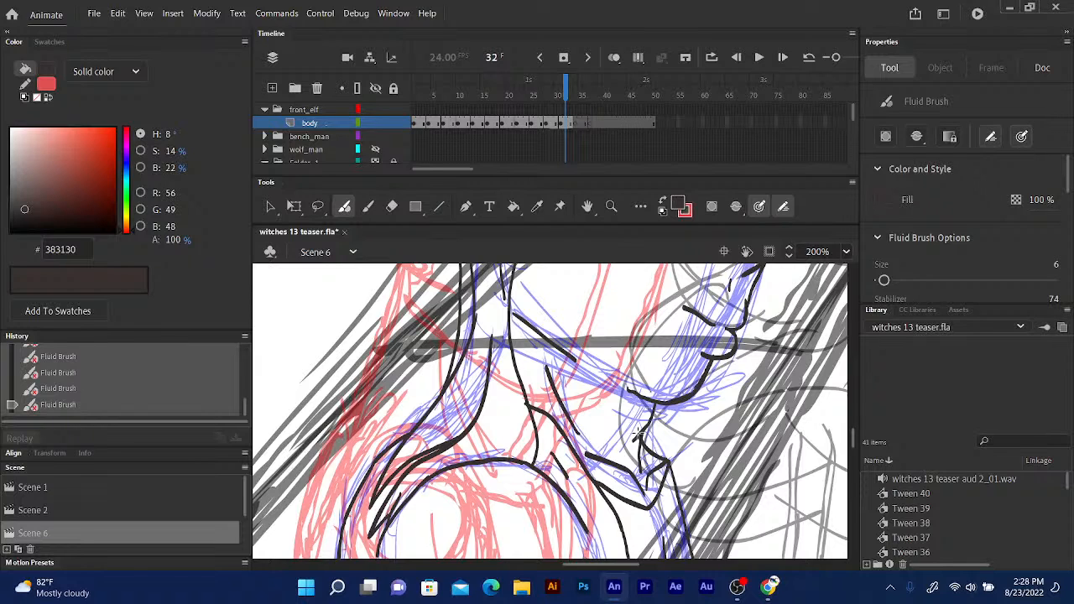
key("ctrl+z")
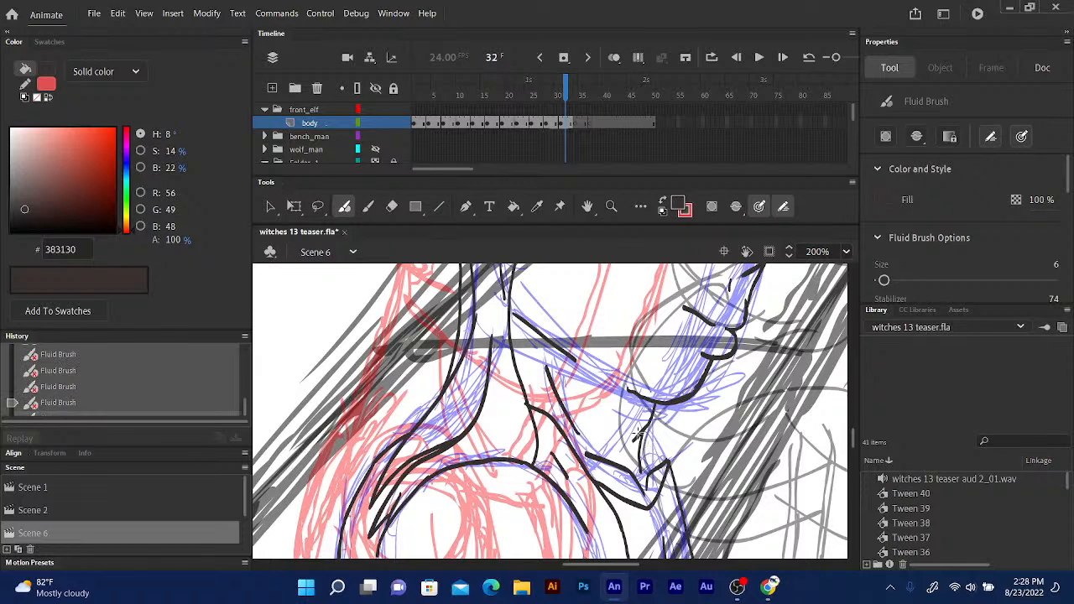
left_click_drag(665, 460, 638, 427)
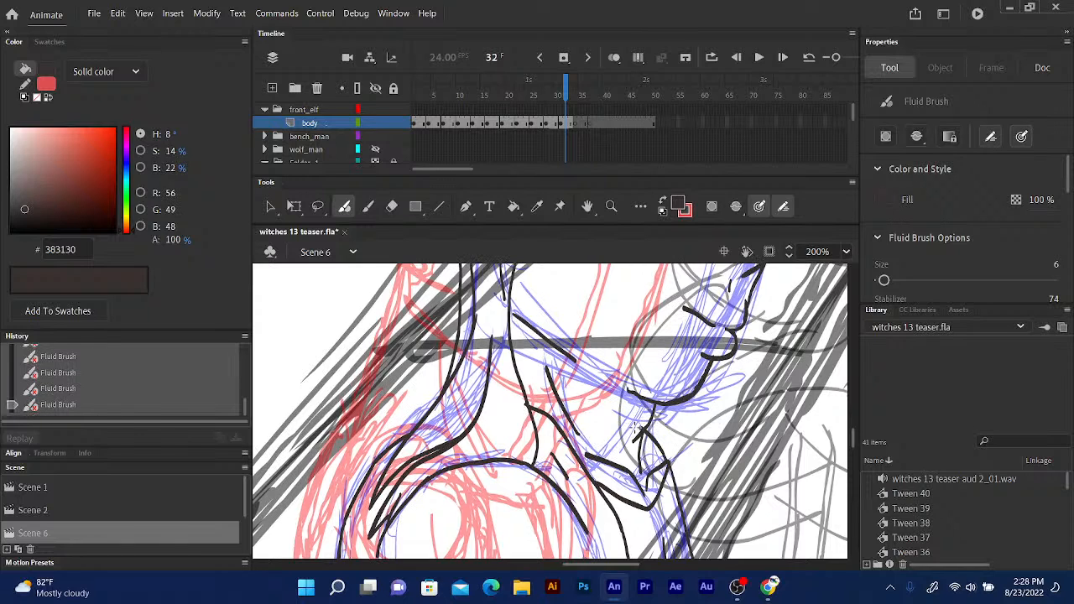
left_click(391, 206)
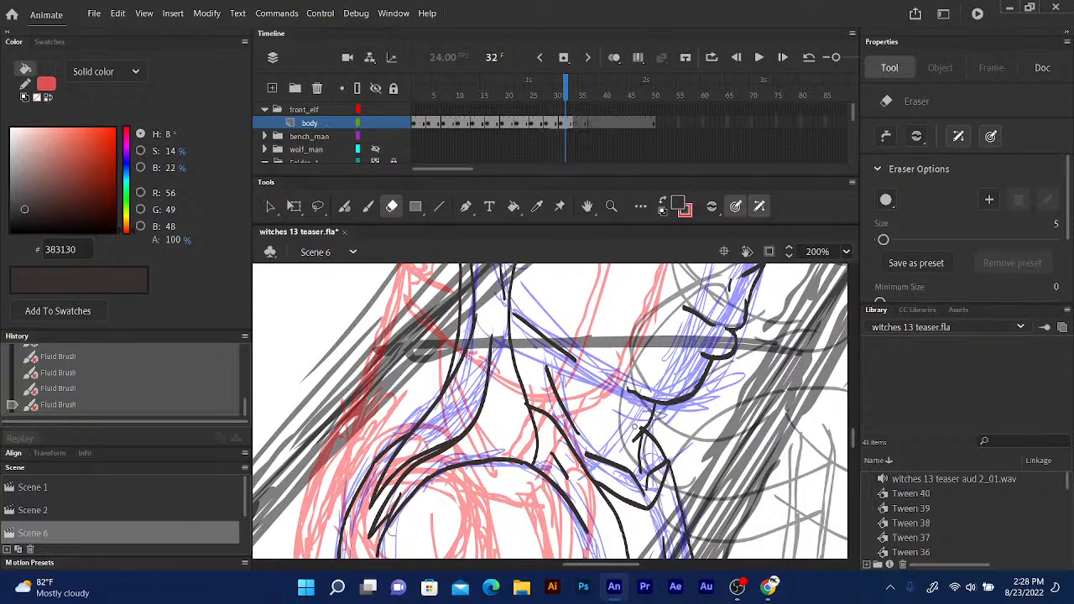
left_click_drag(643, 426, 633, 407)
Move to frame 34 of the body layer and switch to the Fluid Brush at the elf's head sketch.
mouse_move(579, 275)
left_mouse_down()
mouse_move(551, 282)
mouse_move(546, 400)
left_mouse_up()
left_click_drag(514, 351, 503, 471)
left_click_drag(493, 377, 484, 211)
left_click(568, 92)
left_click(575, 92)
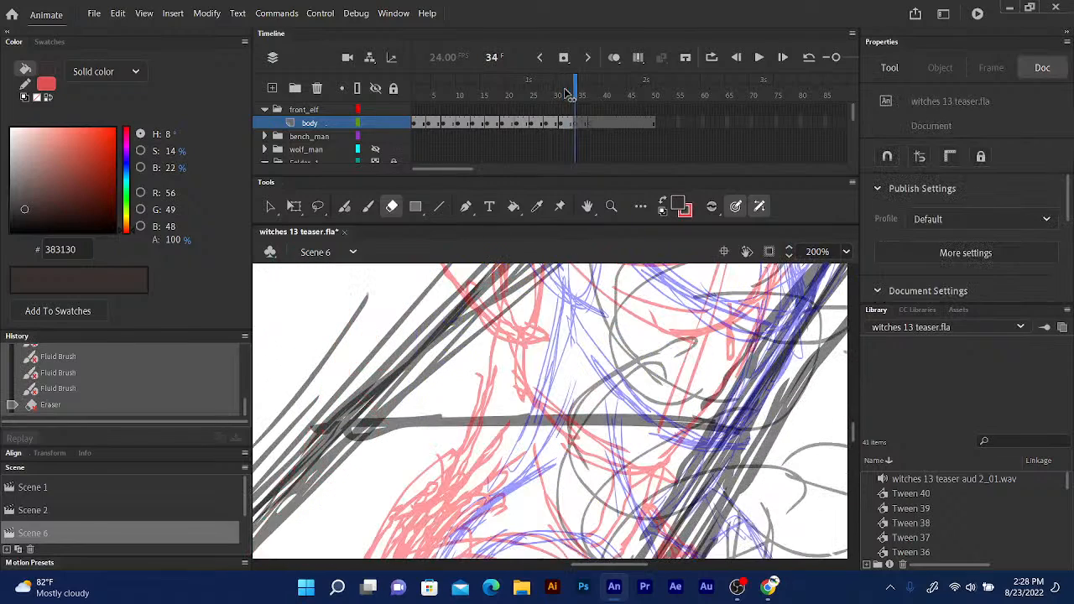
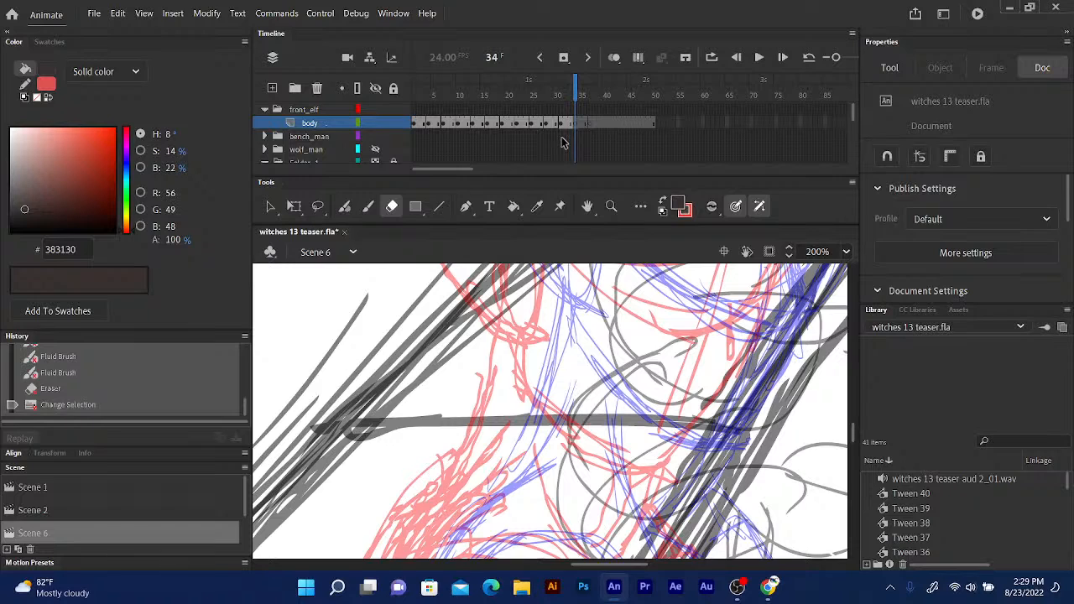
left_click_drag(548, 410, 519, 530)
left_click_drag(534, 428, 503, 496)
left_click_drag(524, 459, 510, 472)
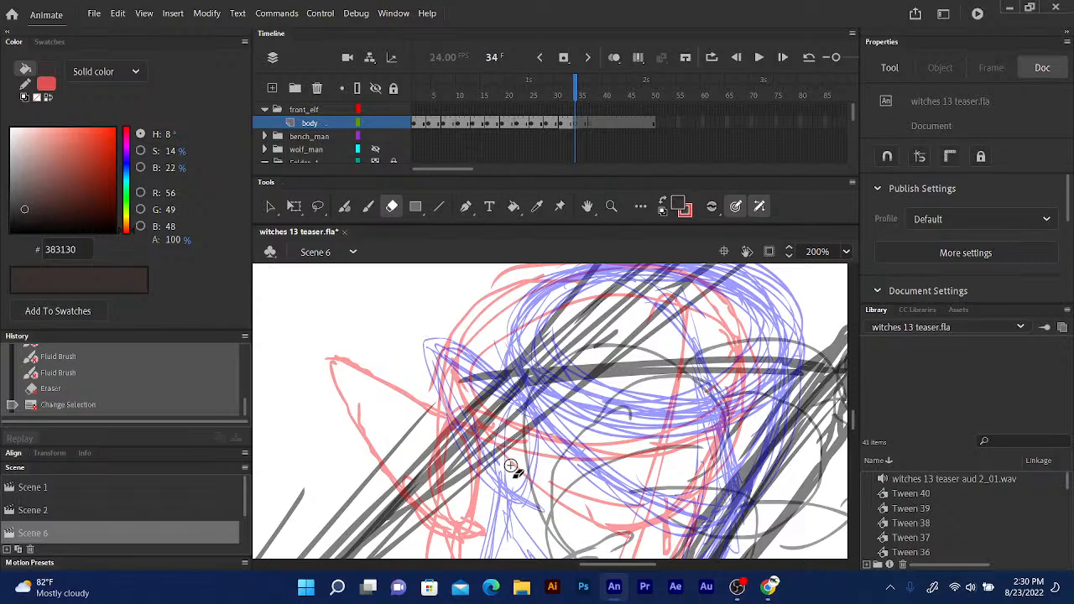
scroll(710, 353, "down", 5)
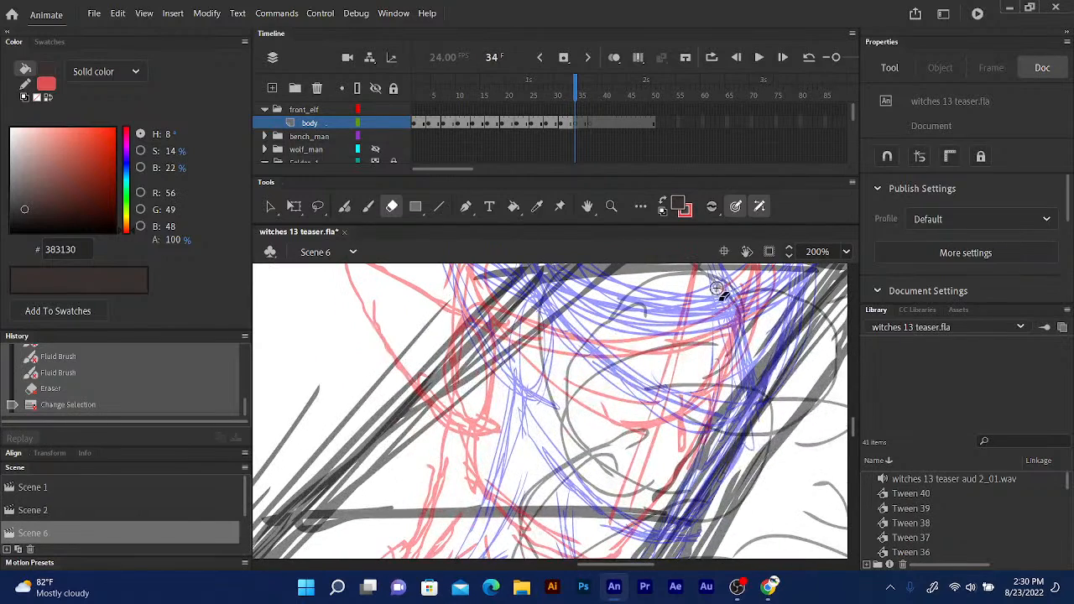
mouse_move(712, 329)
left_mouse_down()
mouse_move(702, 380)
mouse_move(681, 382)
left_mouse_up()
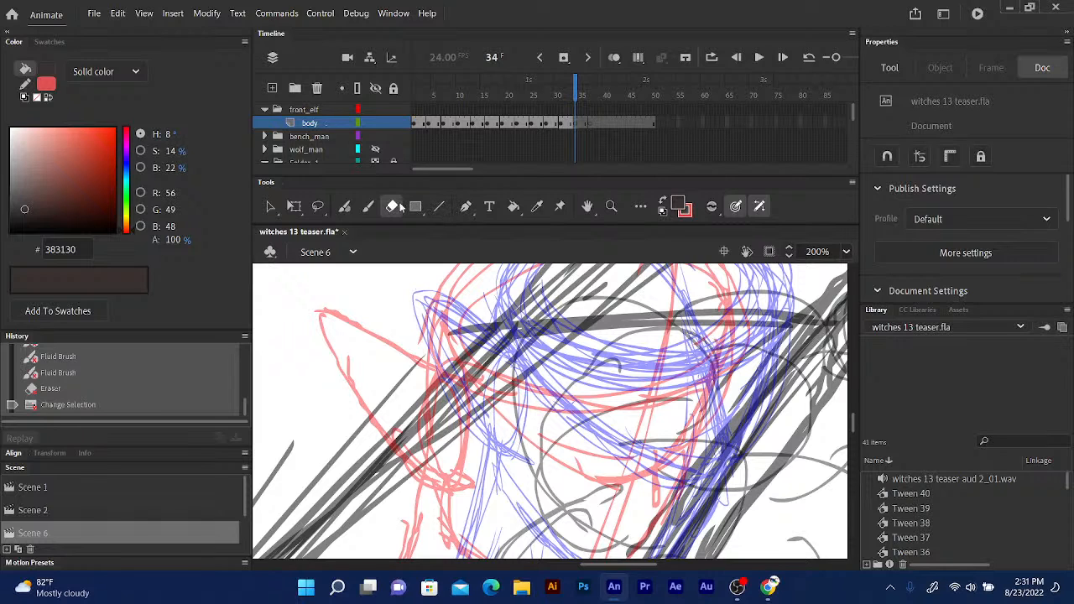
left_click(345, 208)
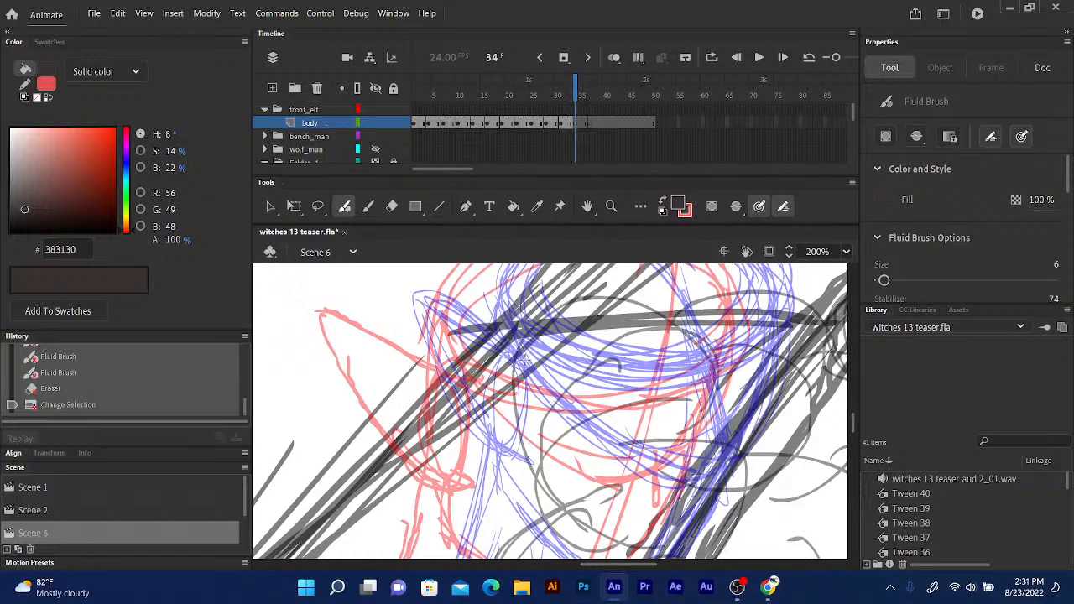
Ink the upper and lower outer edges of the elf's pointed ear on frame 34, meeting at the tip.
left_click(574, 95)
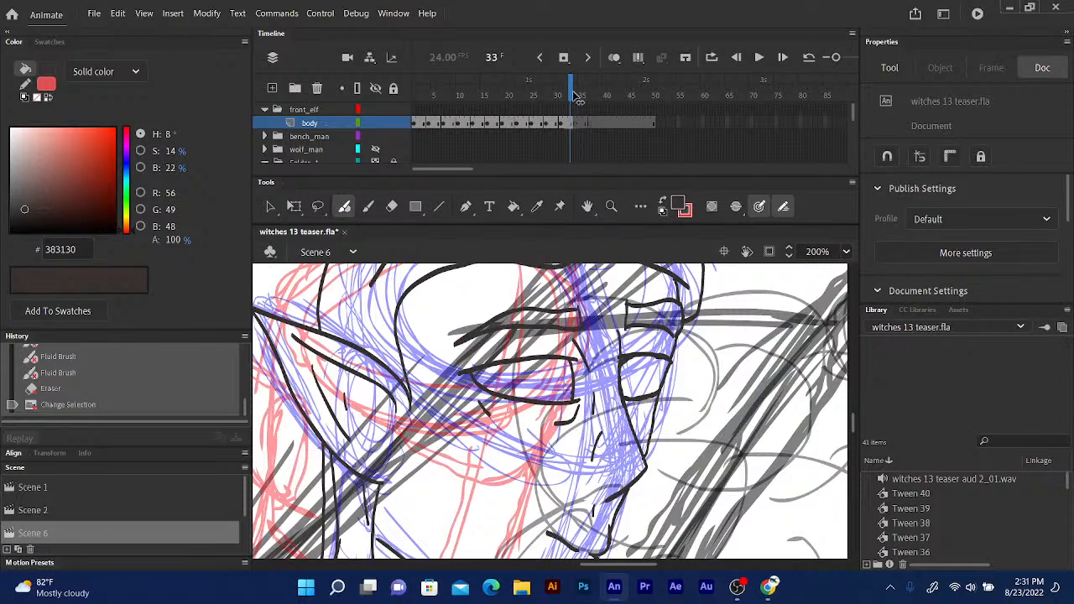
left_click(576, 95)
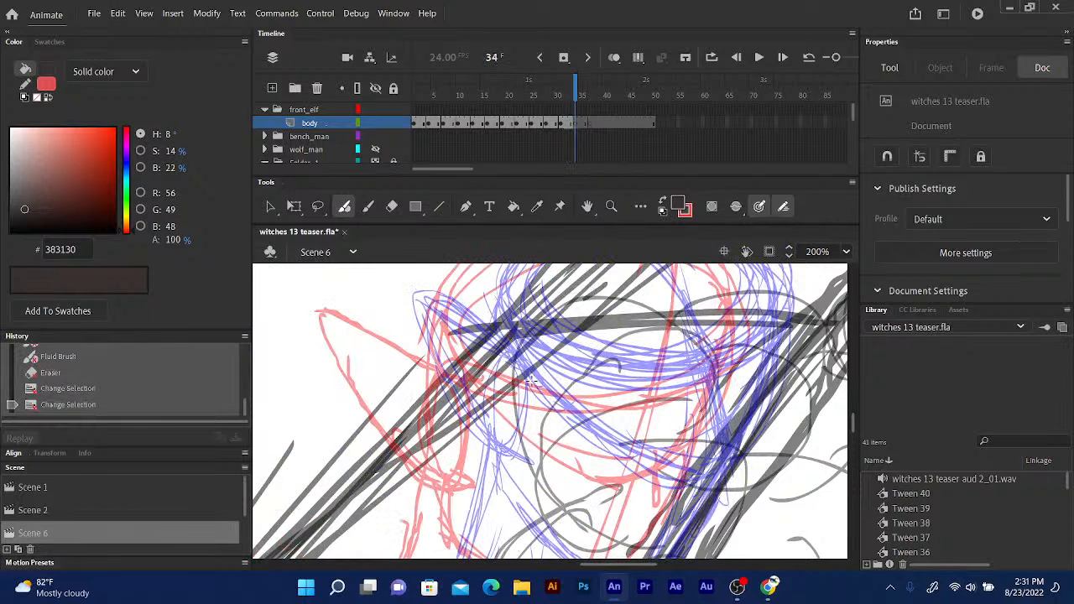
mouse_move(530, 379)
left_mouse_down()
mouse_move(502, 333)
mouse_move(409, 291)
left_mouse_up()
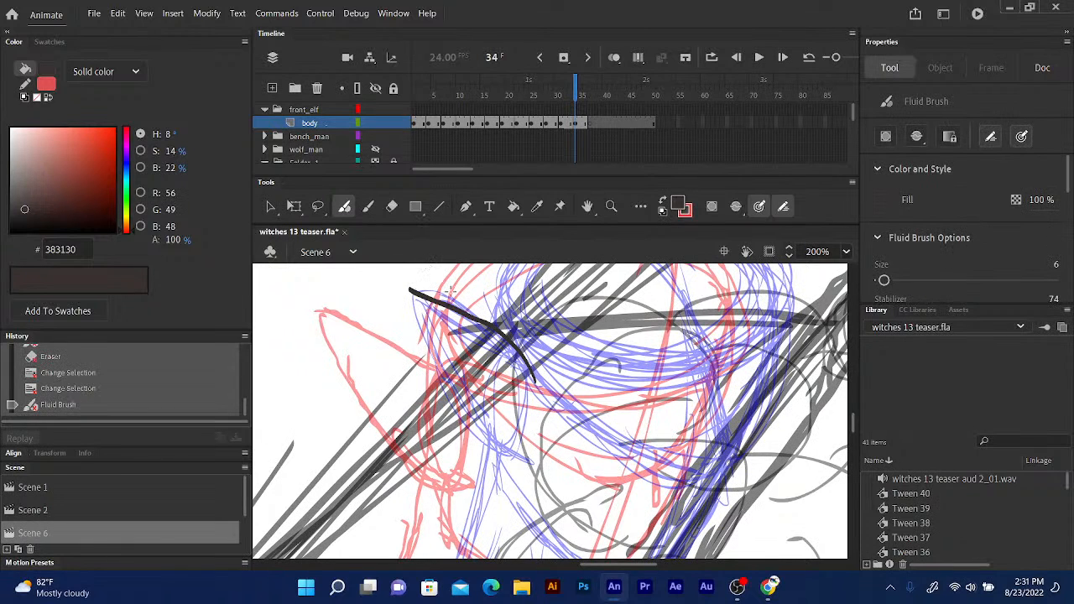
key("ctrl+z")
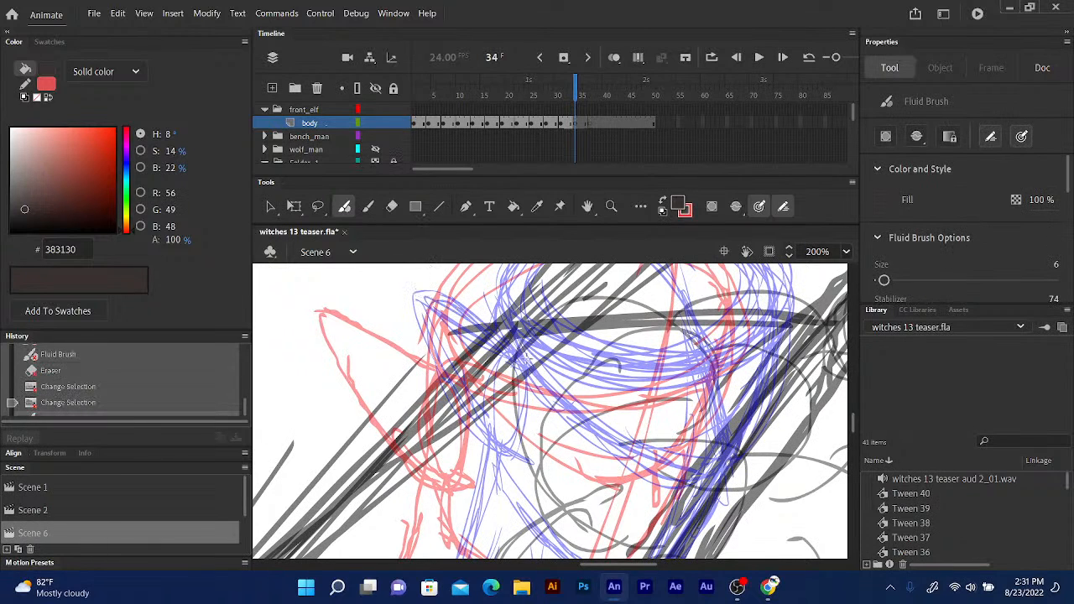
mouse_move(530, 380)
left_mouse_down()
mouse_move(505, 325)
mouse_move(417, 283)
mouse_move(462, 392)
mouse_move(510, 451)
left_mouse_up()
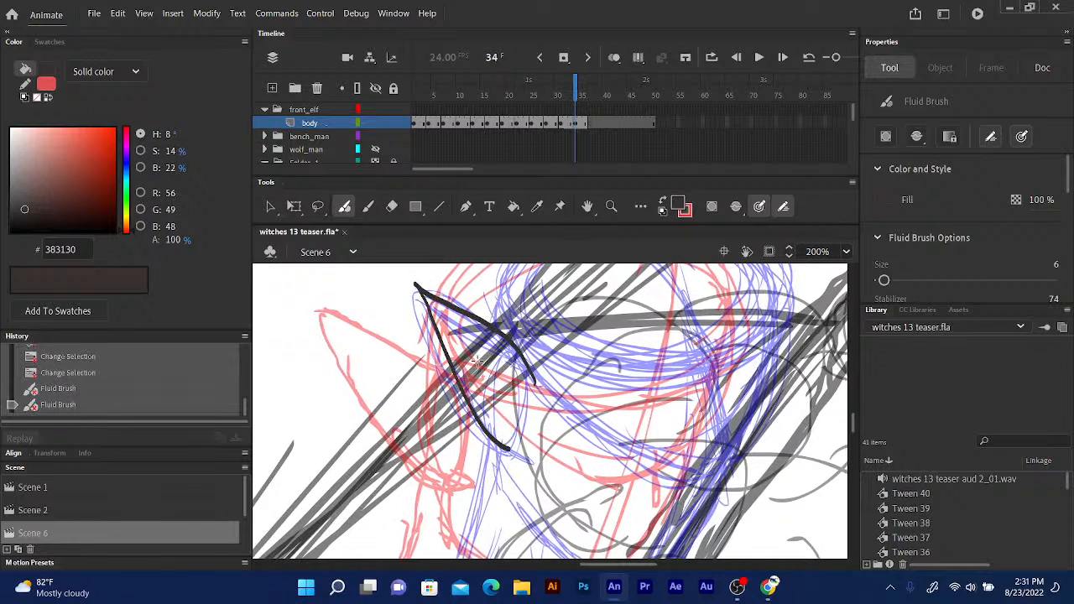
Ink the inner contour along the ear's upper edge and a short line down inside it, comparing with frame 33.
left_click_drag(530, 388, 445, 316)
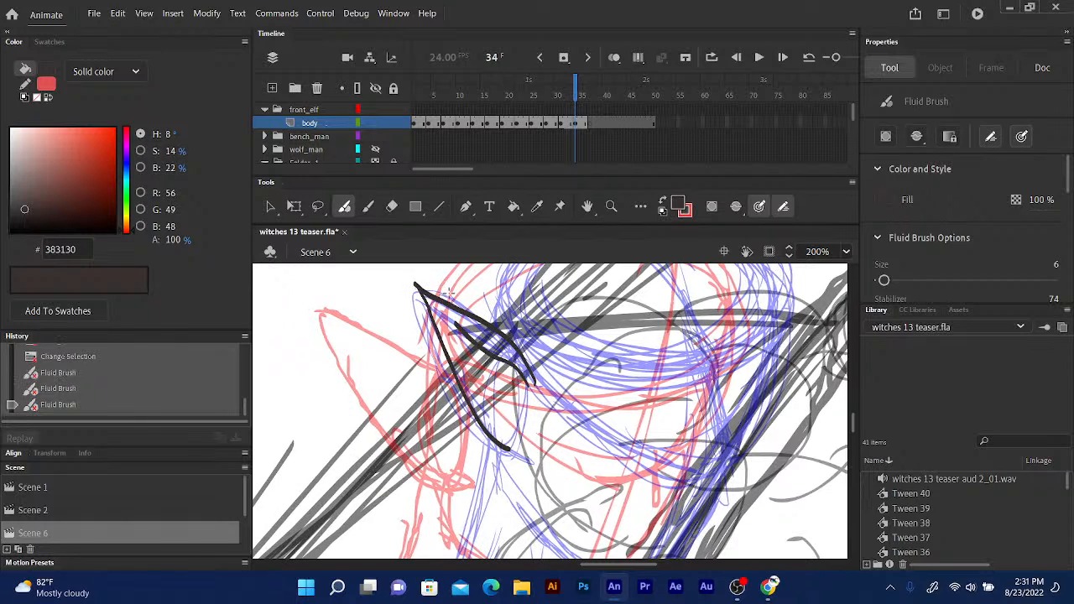
key("ctrl+z")
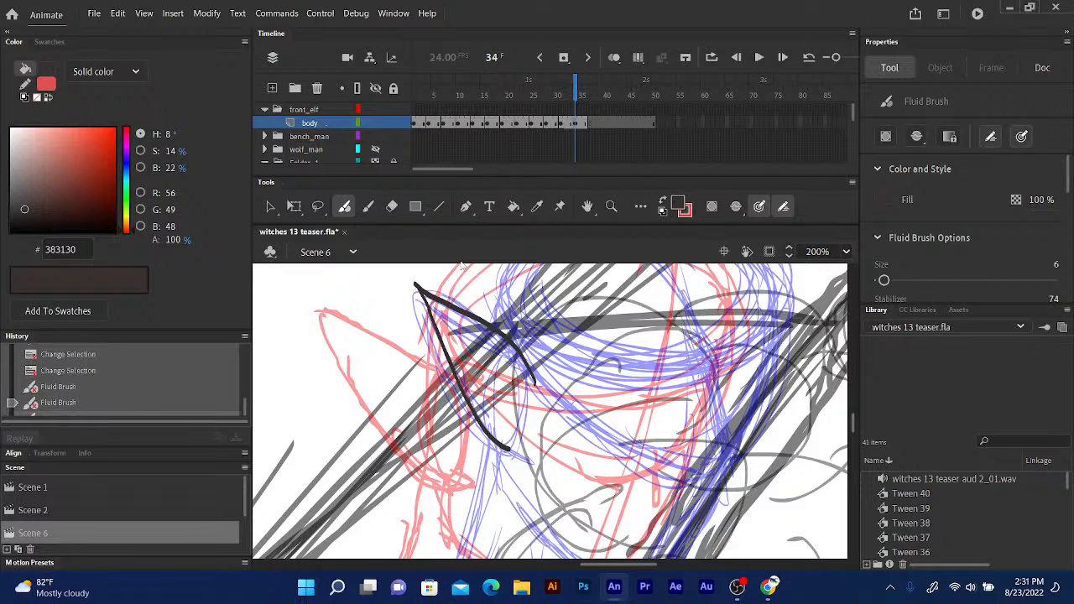
left_click(576, 96)
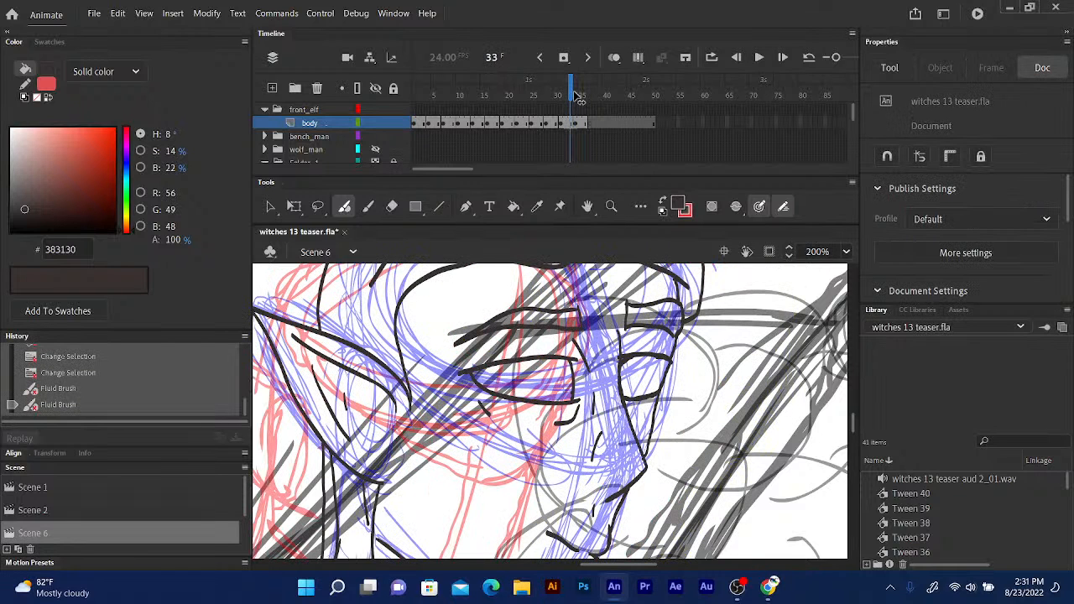
left_click(578, 96)
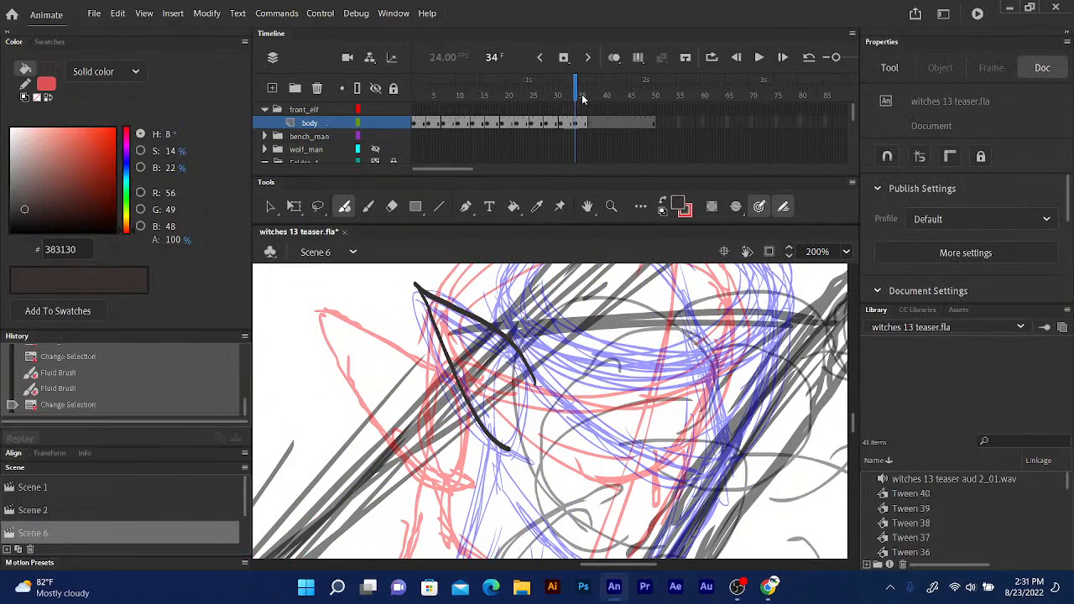
mouse_move(515, 379)
left_mouse_down()
mouse_move(454, 320)
mouse_move(466, 372)
left_mouse_up()
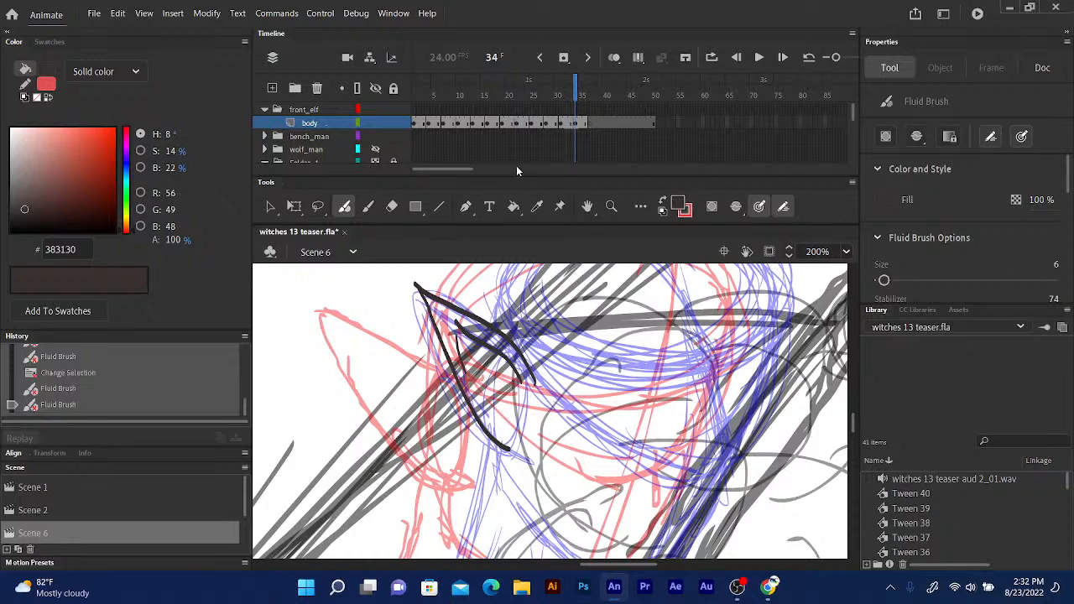
left_click(568, 97)
left_click_drag(571, 97, 577, 95)
Undo the inner ear strokes, restore only the upper contour, and re-ink the line down the inside with a short mark beside it.
key("ctrl+z")
key("ctrl+z")
key("ctrl+z")
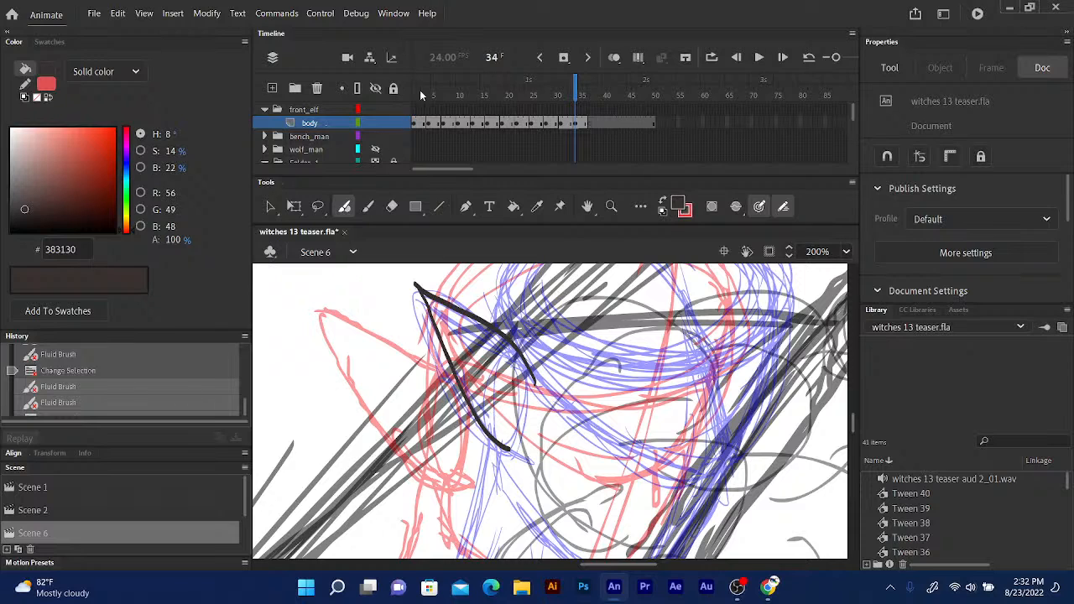
left_click(116, 14)
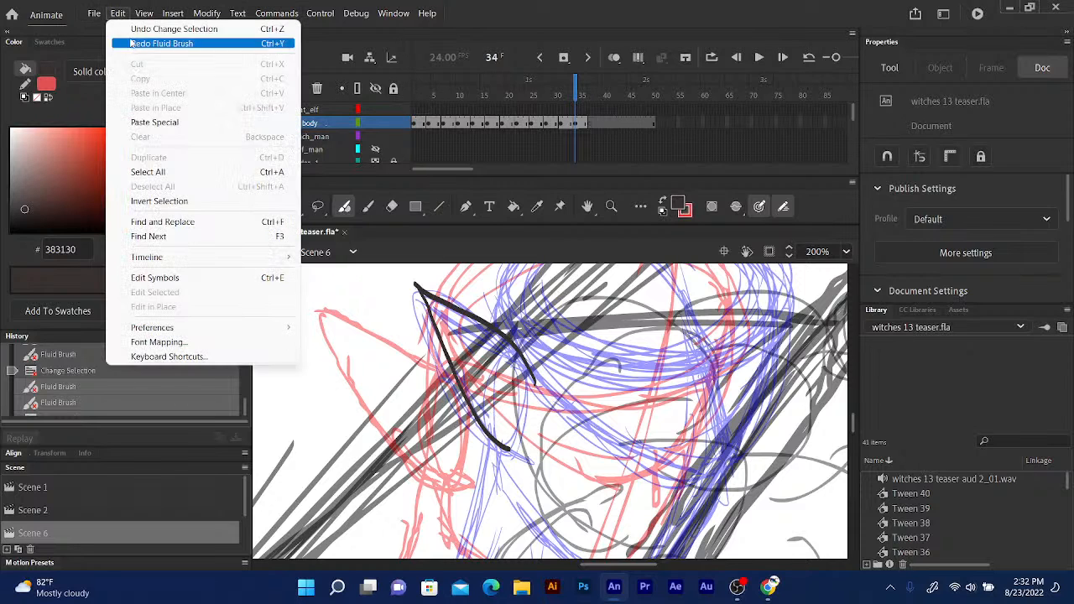
left_click(145, 44)
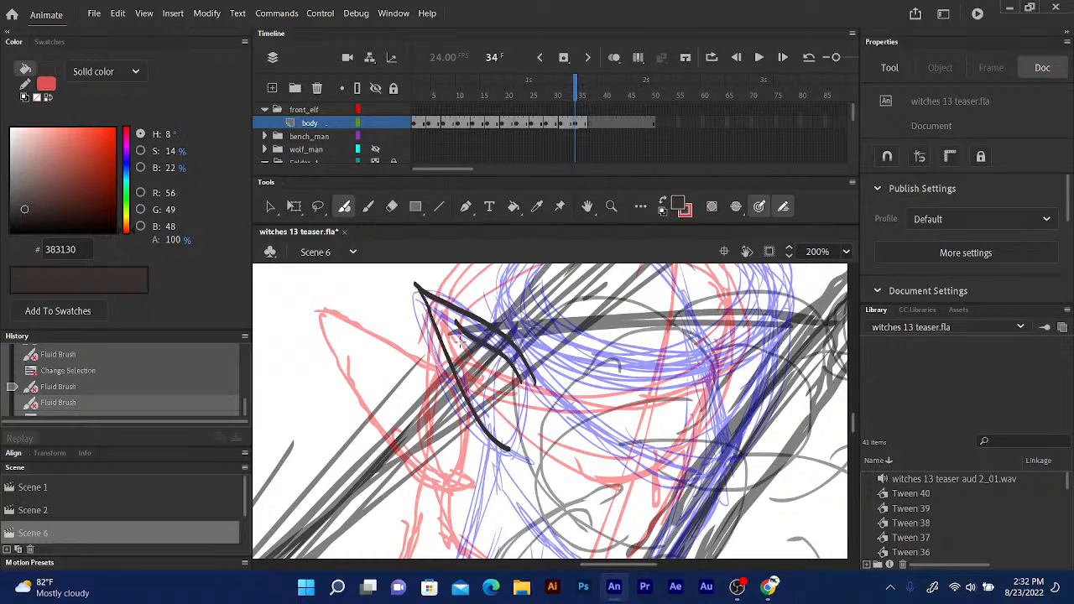
mouse_move(458, 337)
left_mouse_down()
mouse_move(480, 401)
mouse_move(488, 384)
left_mouse_up()
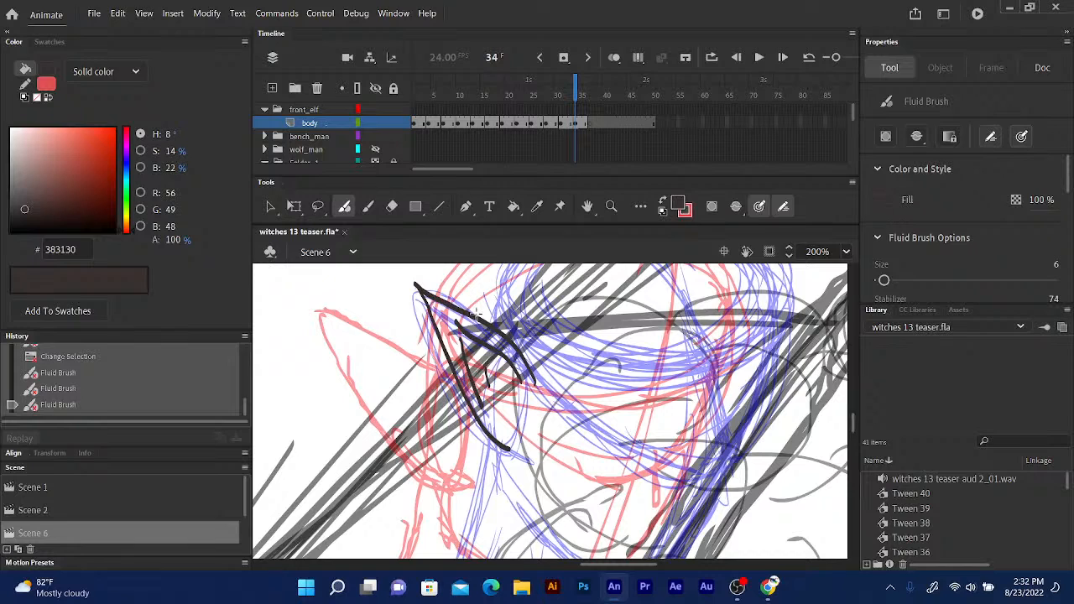
Ink a short line below the ear, the jaw segment running from it, and the curved line of the chin.
mouse_move(509, 425)
left_mouse_down()
mouse_move(510, 434)
mouse_move(464, 305)
left_mouse_up()
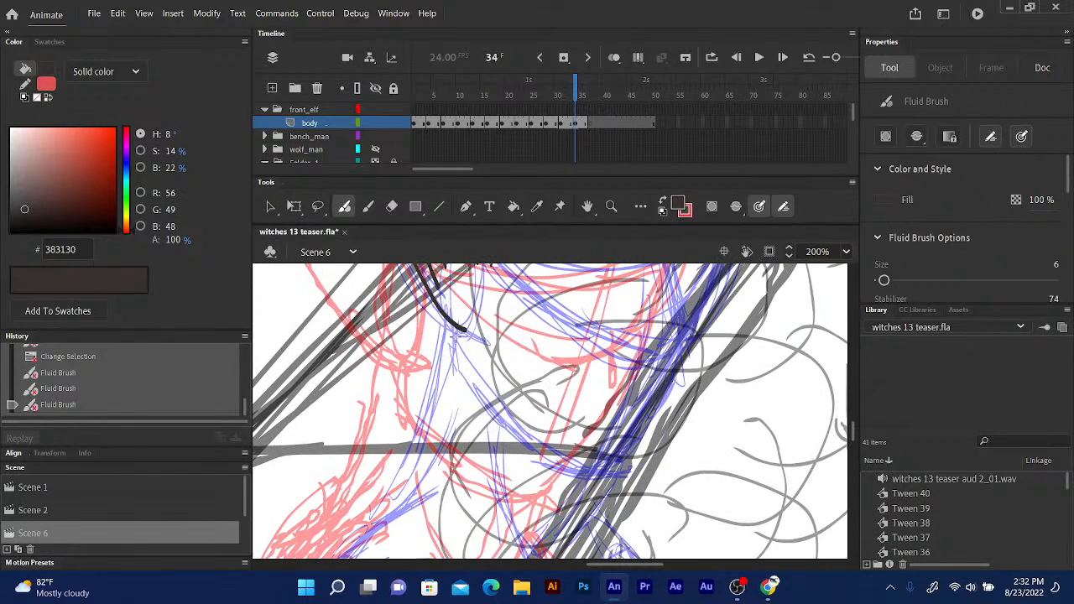
left_click_drag(454, 338, 457, 378)
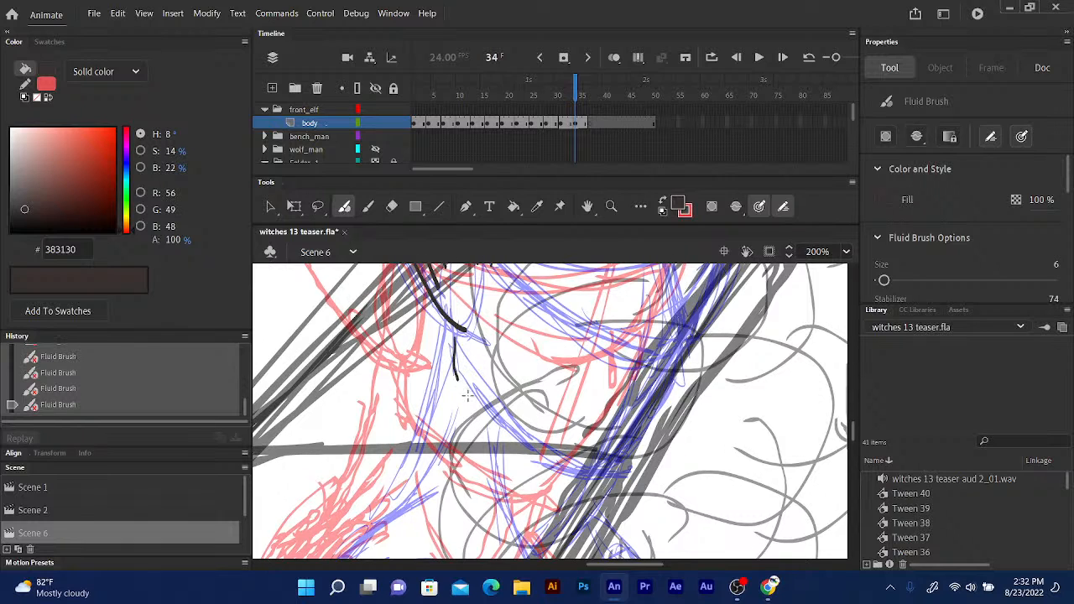
key("ctrl+z")
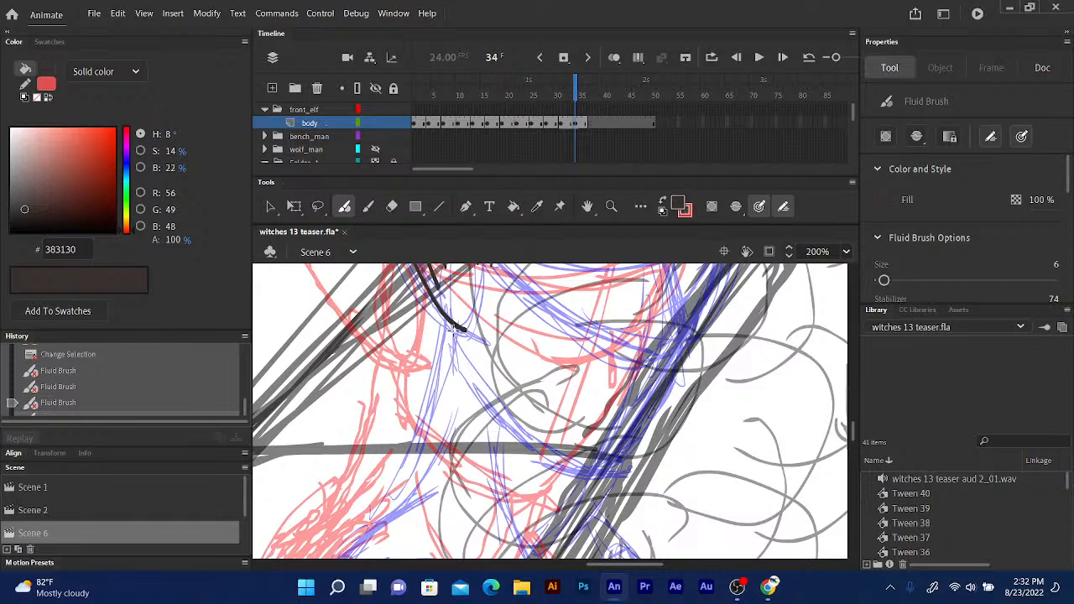
mouse_move(453, 329)
left_mouse_down()
mouse_move(454, 354)
mouse_move(478, 387)
left_mouse_up()
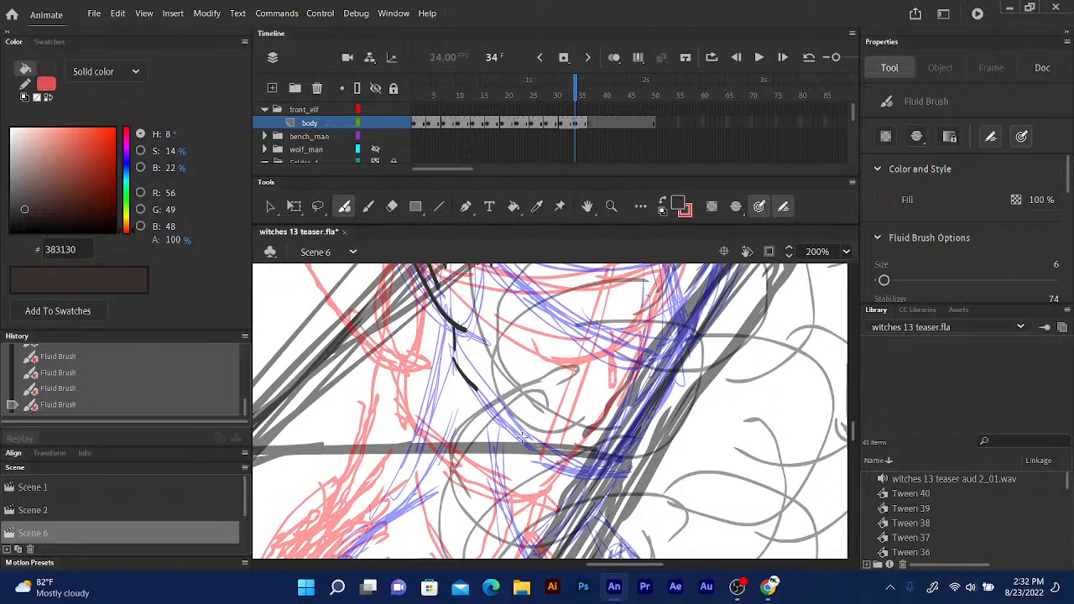
mouse_move(520, 432)
left_mouse_down()
mouse_move(576, 469)
mouse_move(618, 463)
left_mouse_up()
key("ctrl+z")
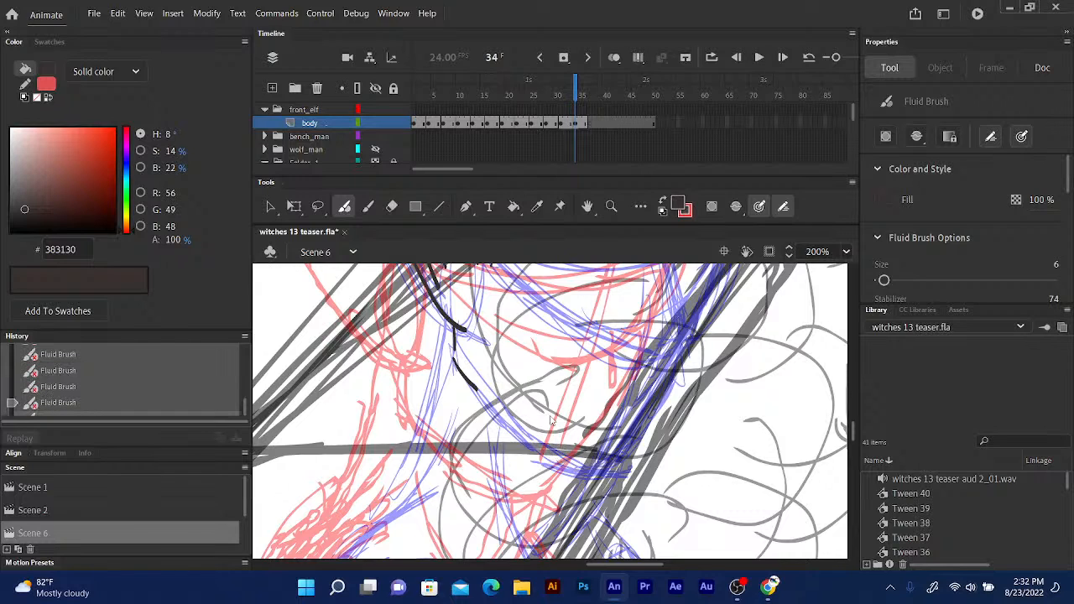
mouse_move(532, 442)
left_mouse_down()
mouse_move(579, 463)
mouse_move(621, 455)
left_mouse_up()
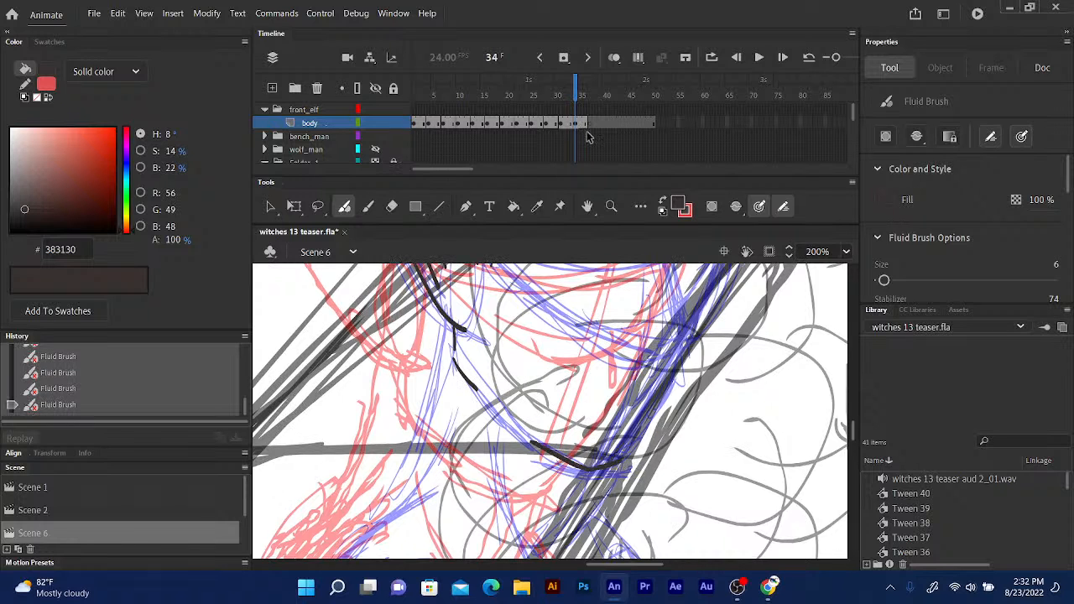
Ink curves on both sides of the rounded shoulder outline below the neck, plus a slanted line continuing beneath the longer curve.
scroll(597, 284, "down", 5)
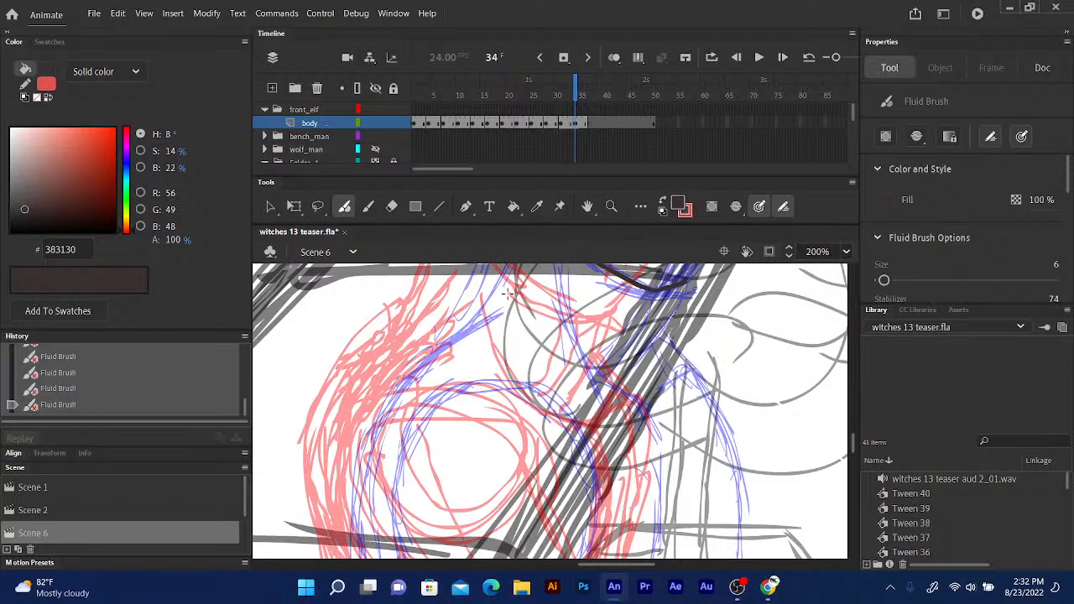
left_click_drag(492, 329, 545, 237)
mouse_move(519, 351)
left_mouse_down()
mouse_move(531, 274)
mouse_move(504, 341)
mouse_move(504, 374)
mouse_move(482, 401)
mouse_move(520, 408)
left_mouse_up()
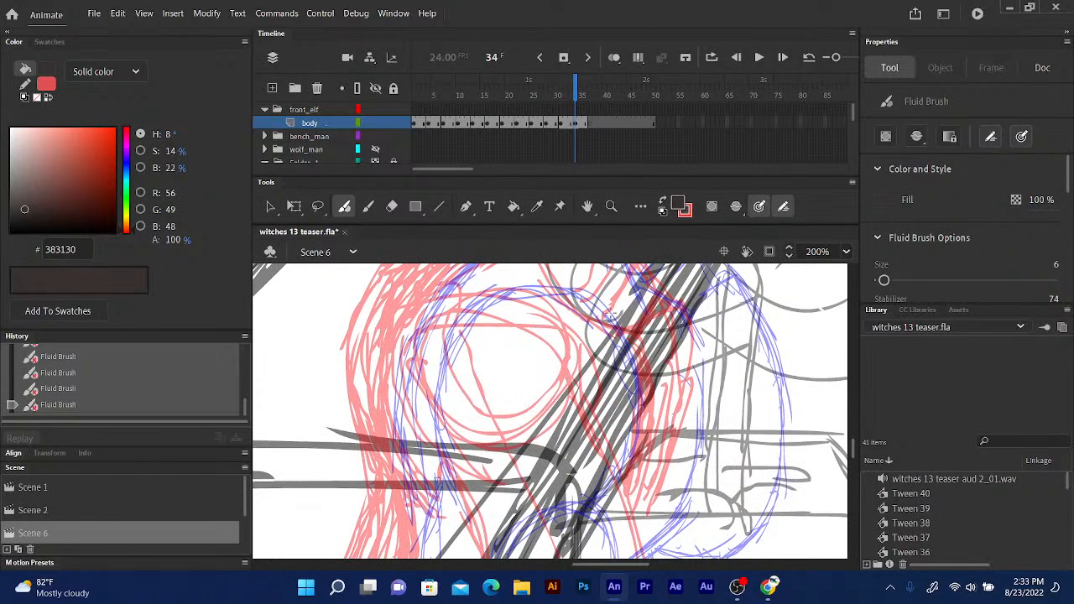
mouse_move(556, 290)
left_mouse_down()
mouse_move(614, 326)
mouse_move(636, 401)
left_mouse_up()
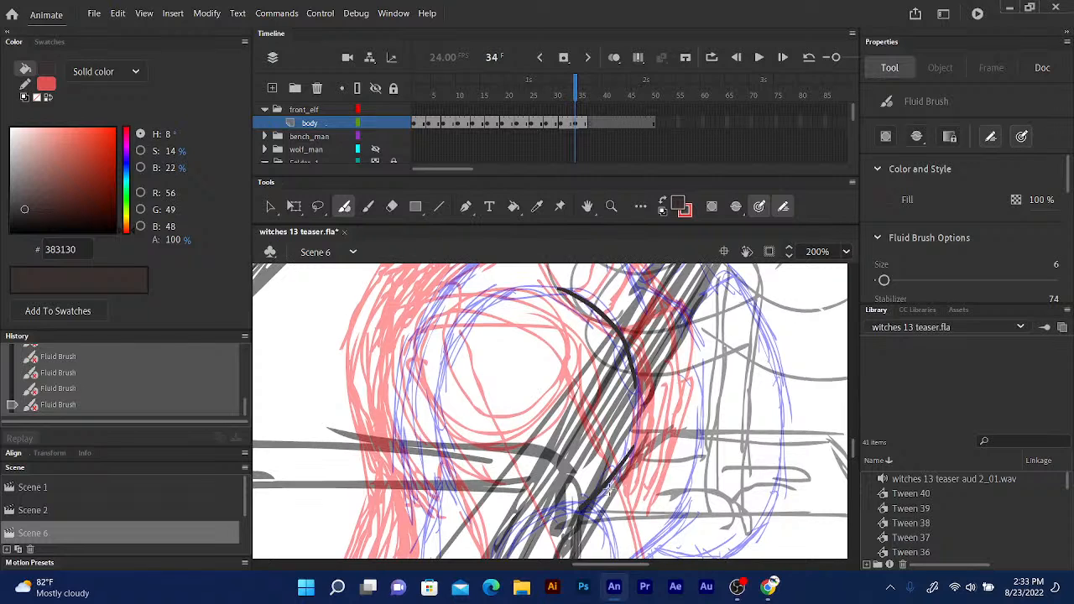
left_click_drag(619, 467, 596, 528)
left_click_drag(479, 302, 441, 377)
left_click_drag(547, 290, 538, 253)
Ink both lower body contours down to the canvas edge with short fold lines between them, and join their ends with a line below the canvas.
scroll(432, 323, "down", 3)
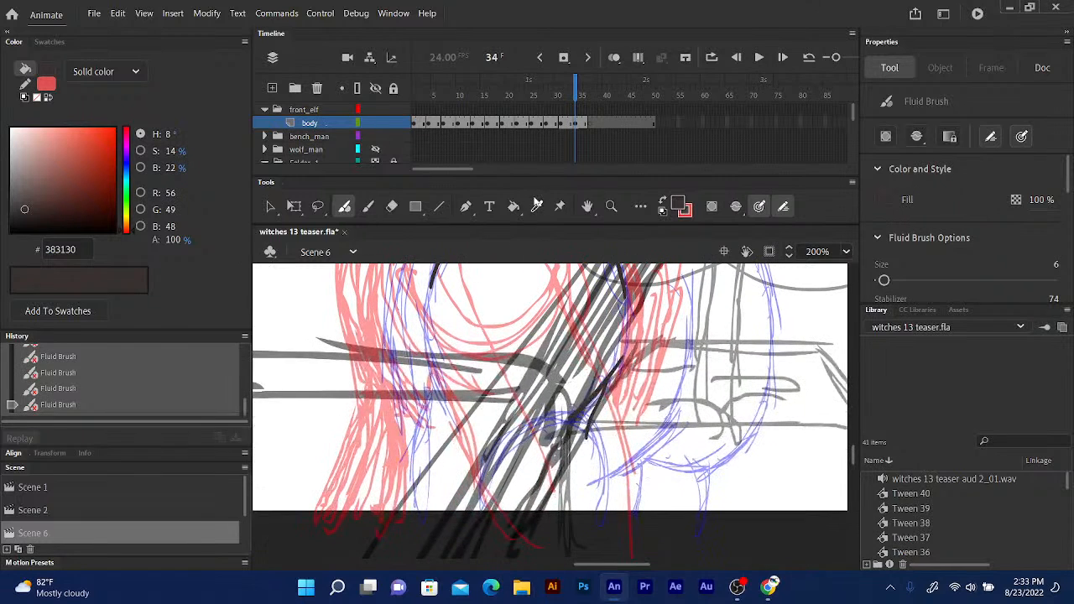
scroll(425, 327, "down", 1)
left_click_drag(425, 327, 443, 393)
mouse_move(430, 369)
left_mouse_down()
mouse_move(435, 407)
mouse_move(430, 381)
mouse_move(414, 513)
left_mouse_up()
left_click_drag(488, 438, 471, 485)
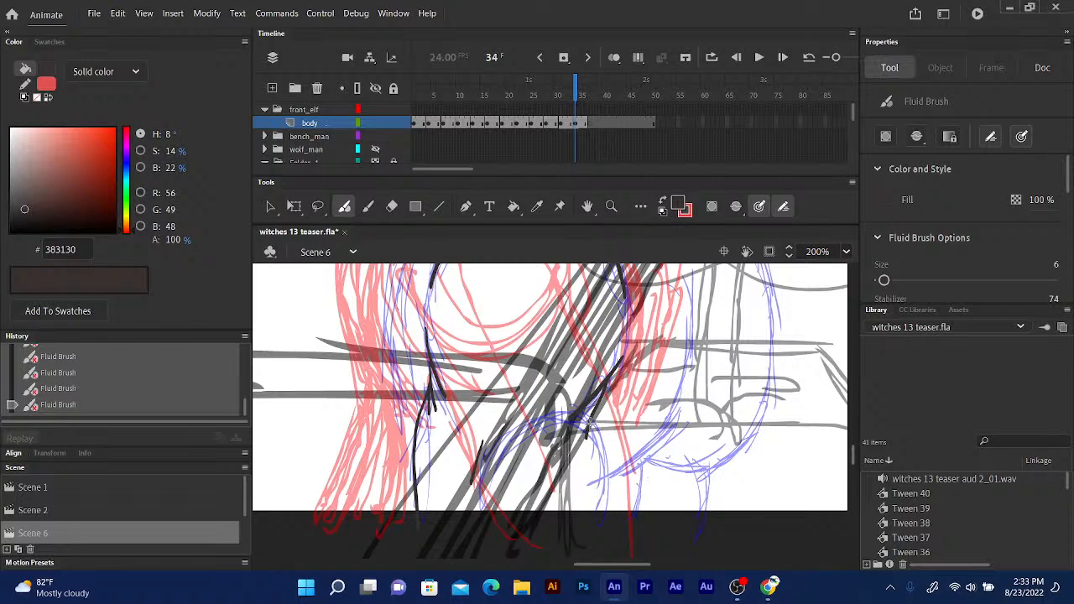
left_click_drag(596, 406, 610, 510)
left_click_drag(415, 519, 594, 530)
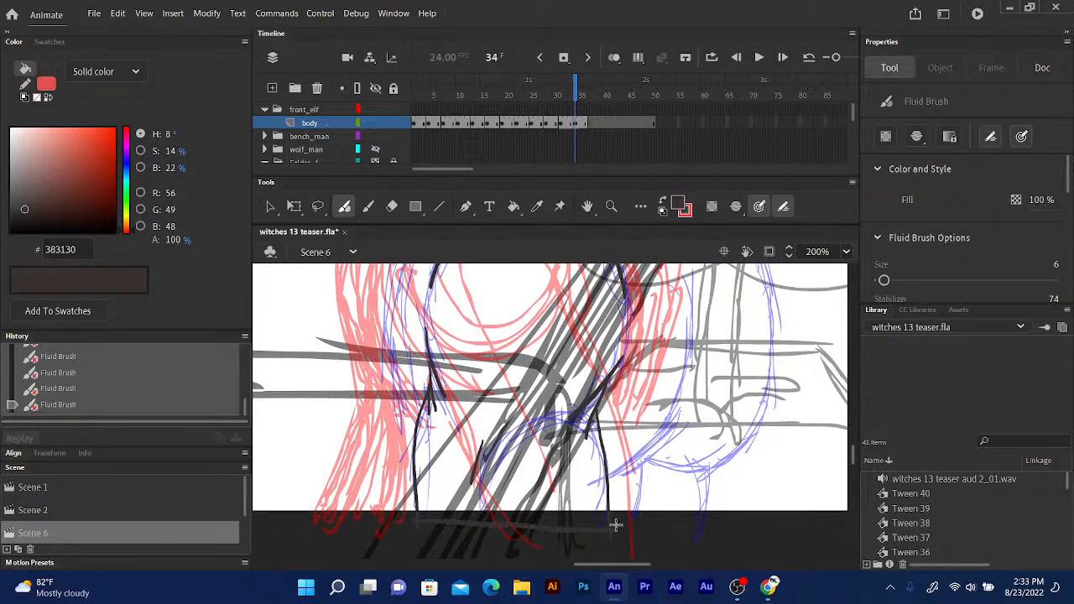
Try to ink the bridge of the elf's nose and the short stroke under its tip.
scroll(587, 453, "up", 5)
scroll(584, 393, "up", 2)
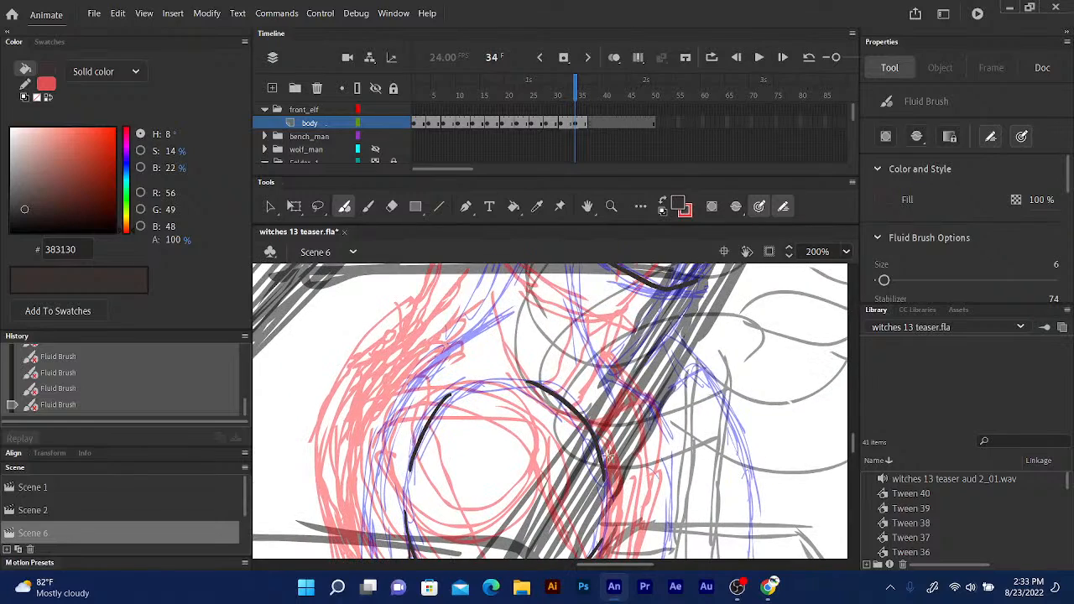
scroll(590, 424, "up", 3)
left_click_drag(556, 307, 572, 397)
left_click_drag(608, 361, 543, 453)
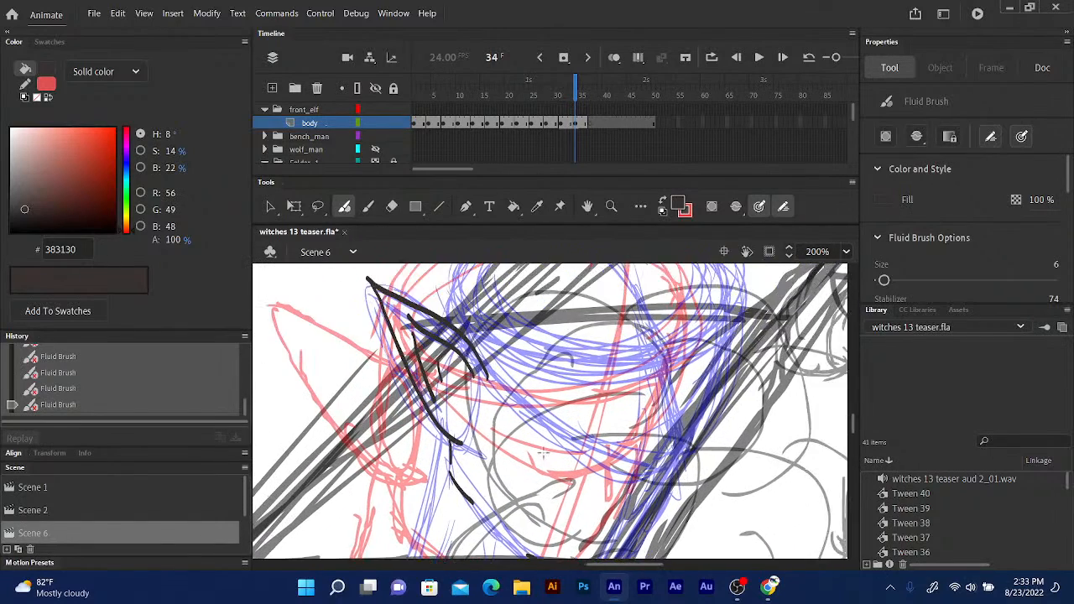
mouse_move(565, 353)
left_mouse_down()
mouse_move(541, 387)
mouse_move(557, 315)
mouse_move(525, 365)
left_mouse_up()
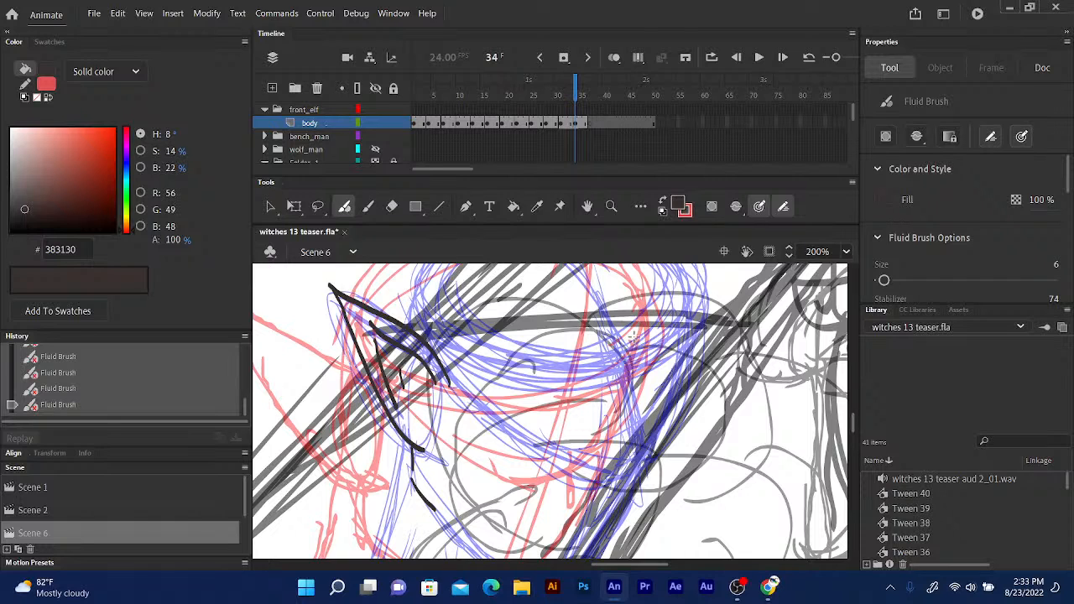
left_click_drag(630, 401, 645, 461)
mouse_move(634, 333)
left_mouse_down()
mouse_move(640, 473)
mouse_move(618, 468)
left_mouse_up()
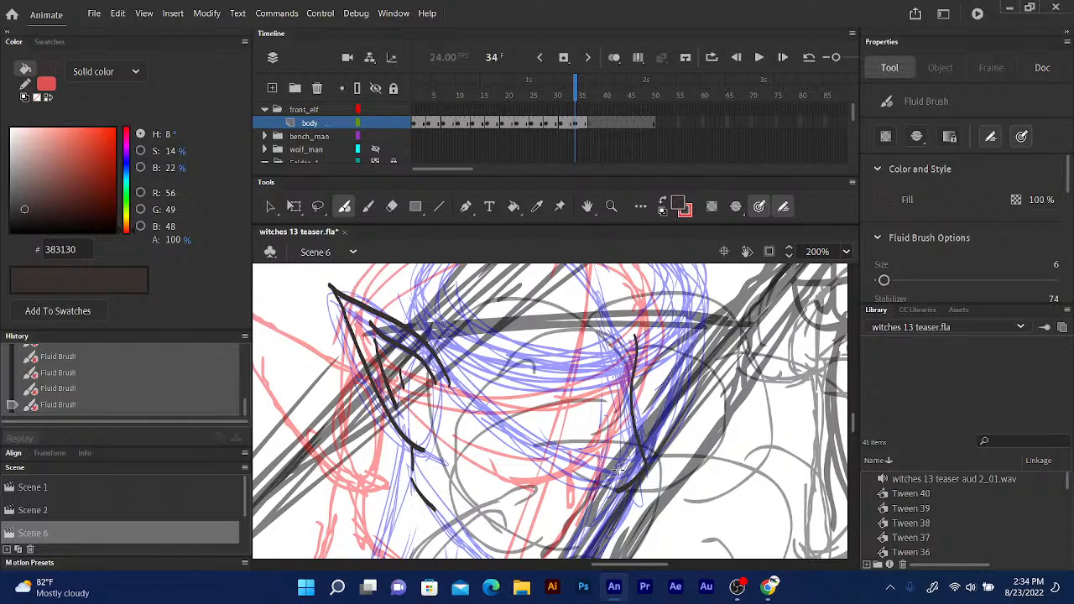
Compare the nose with frame 33, undo its strokes on frame 34, and re-ink the line of the nose bridge.
left_click(573, 95)
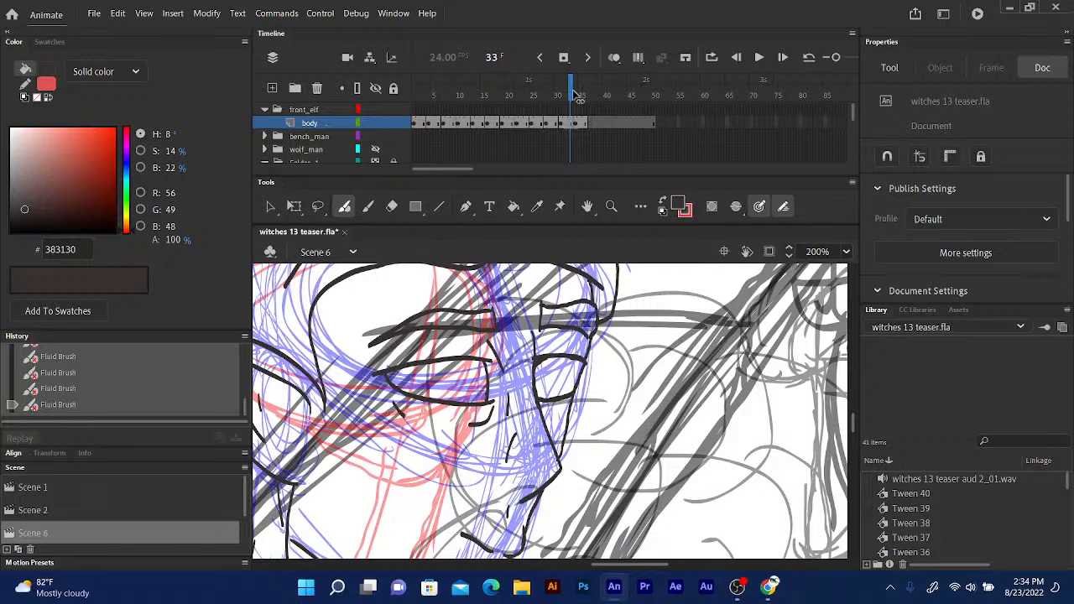
left_click(577, 95)
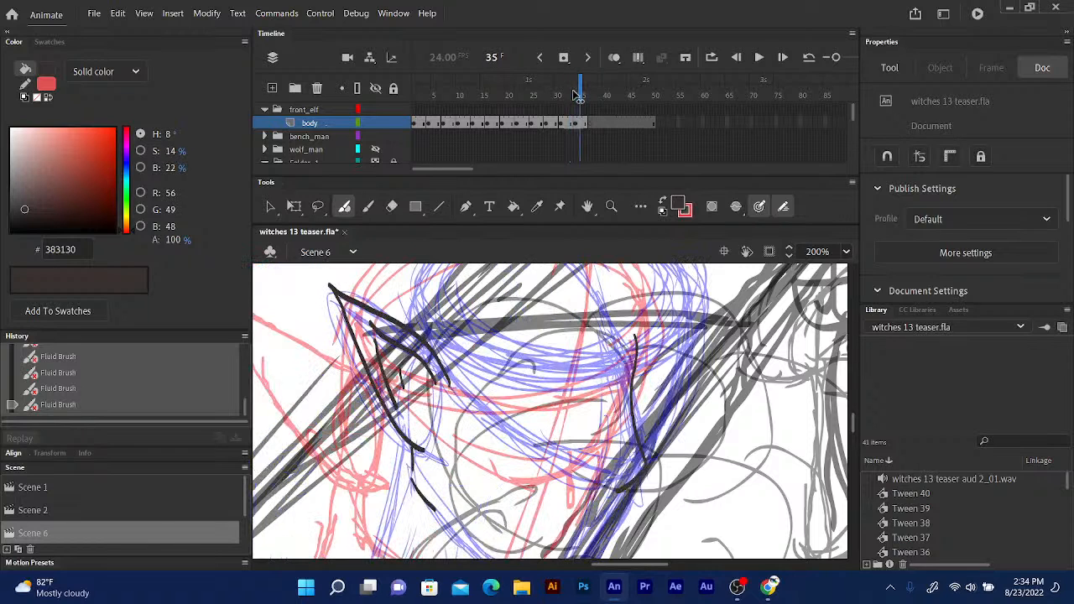
left_click(581, 96)
key("ctrl+z")
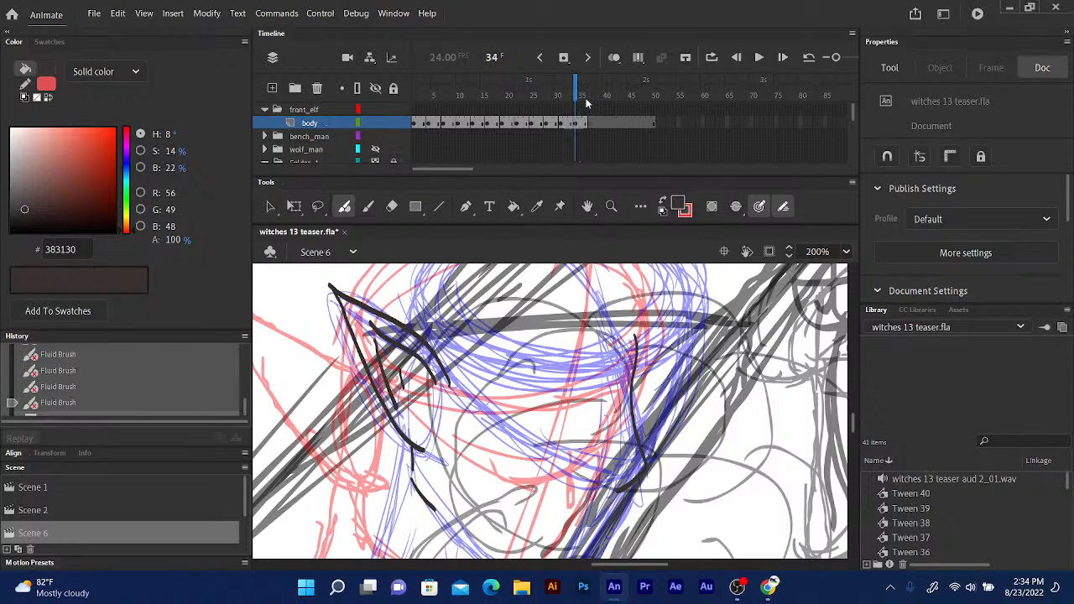
key("ctrl+z")
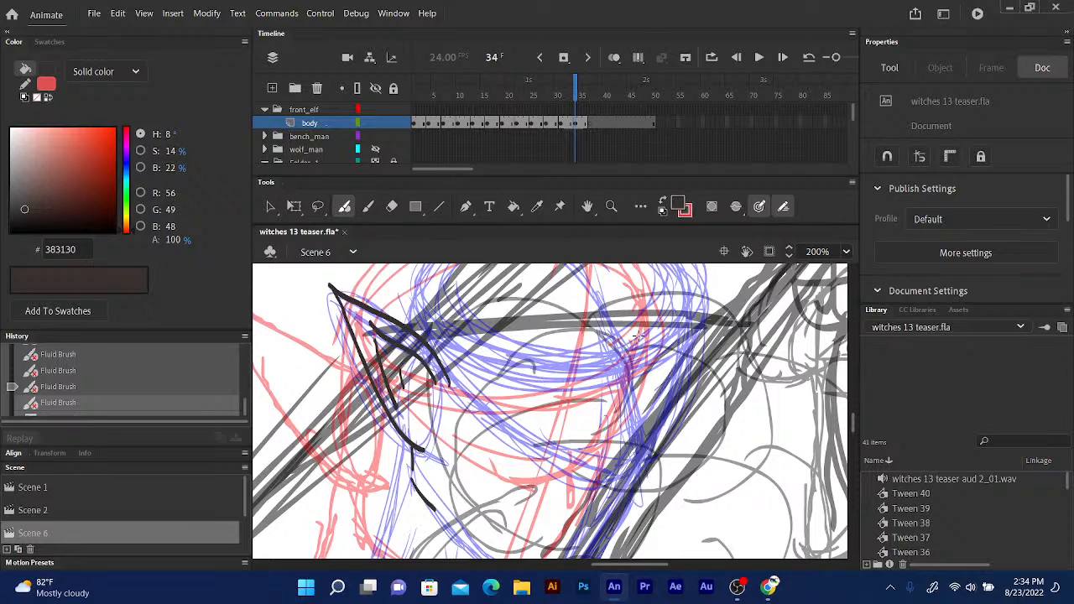
left_click_drag(638, 333, 646, 445)
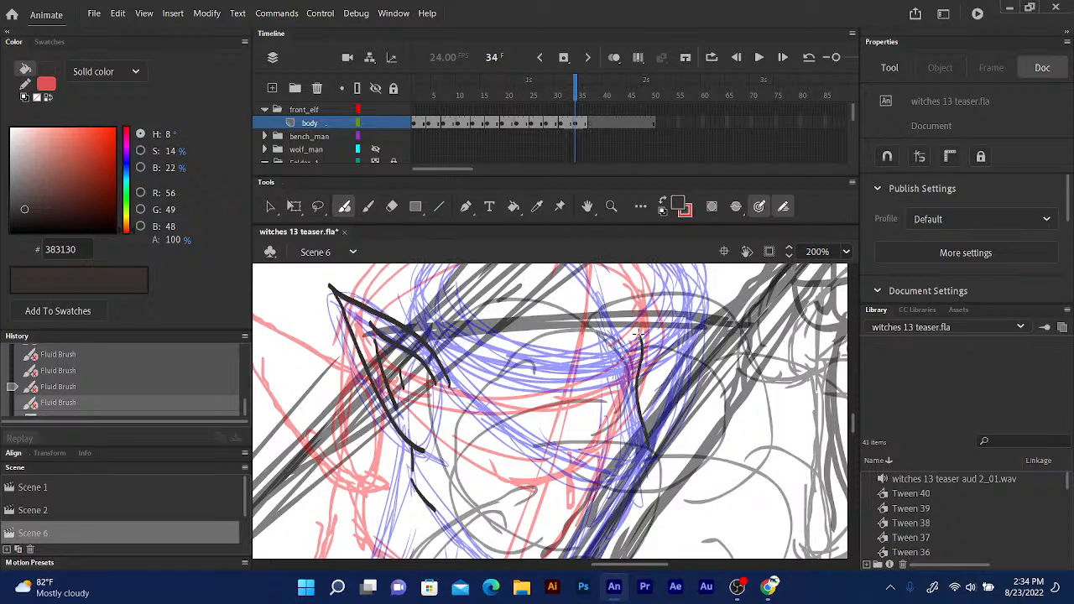
Try to ink the elf's nose line from the bridge down to the tip on frame 34.
left_click_drag(639, 334, 622, 488)
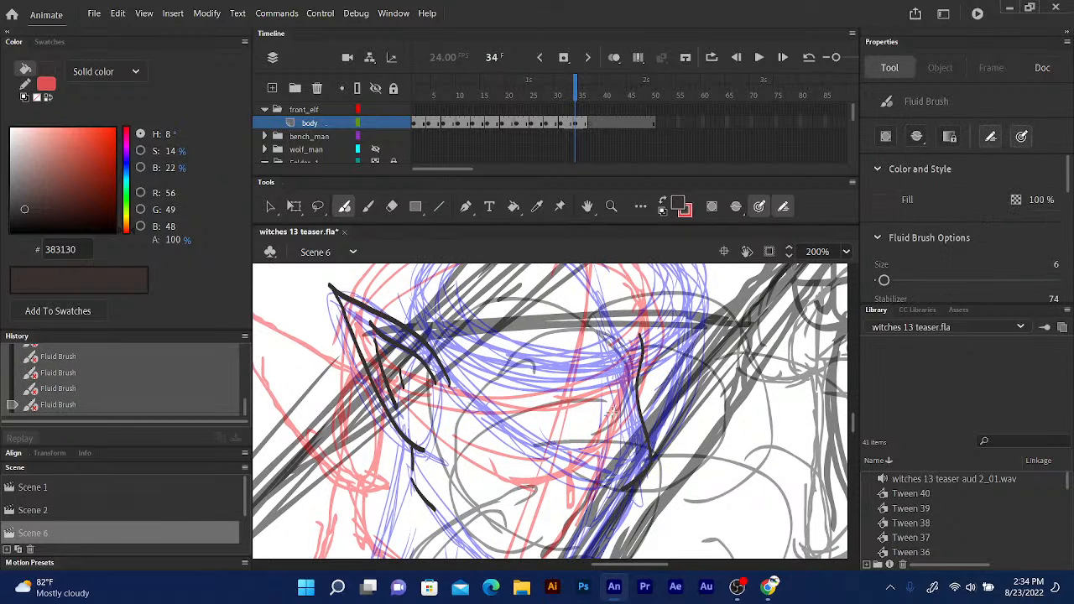
key("ctrl+z")
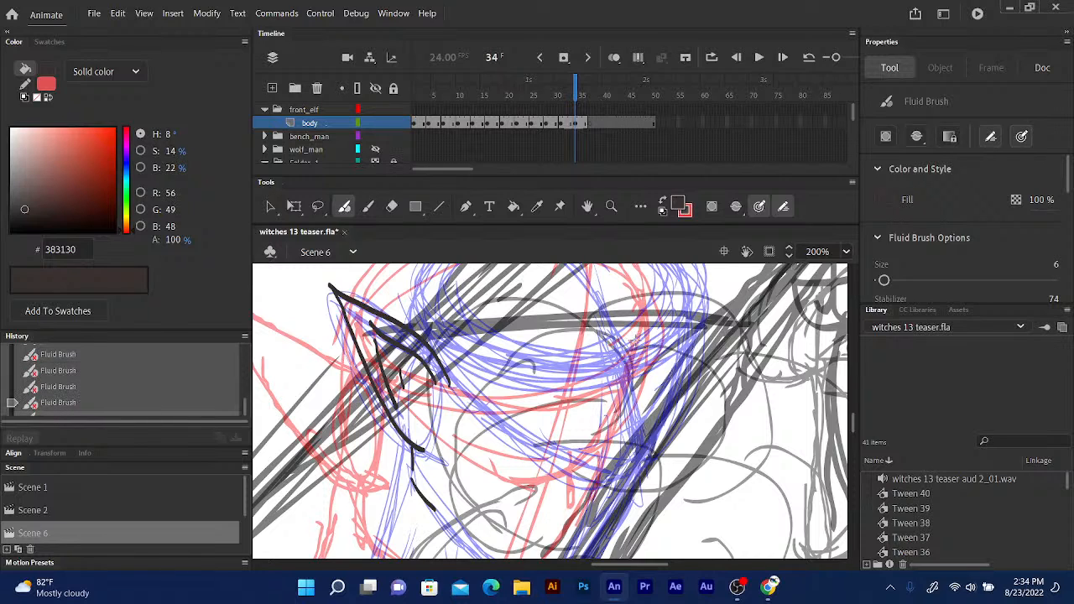
mouse_move(639, 335)
left_mouse_down()
mouse_move(631, 392)
mouse_move(648, 448)
mouse_move(622, 492)
left_mouse_up()
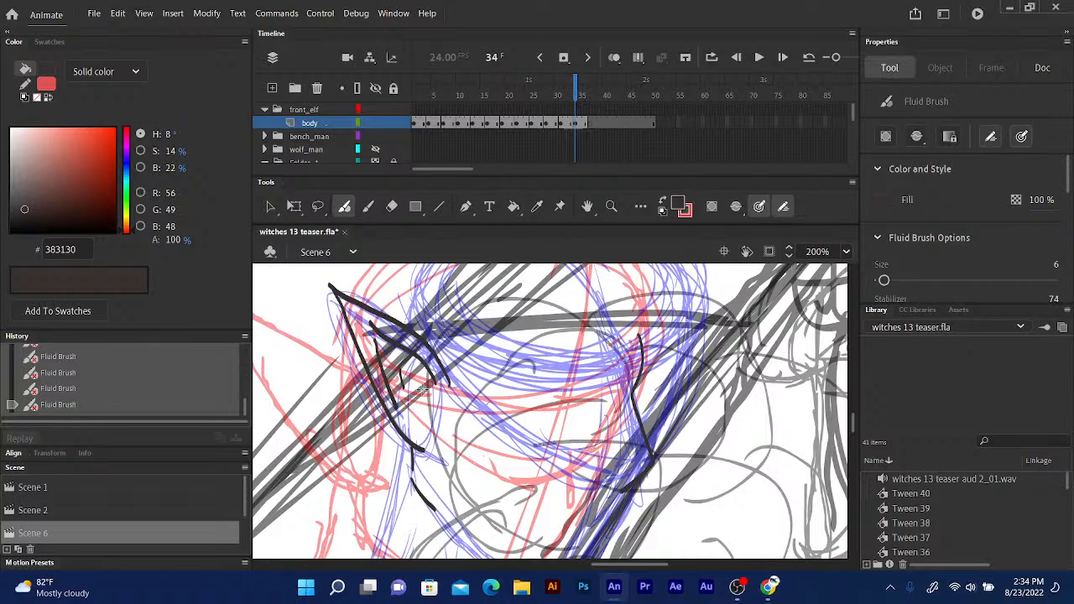
key("ctrl+z")
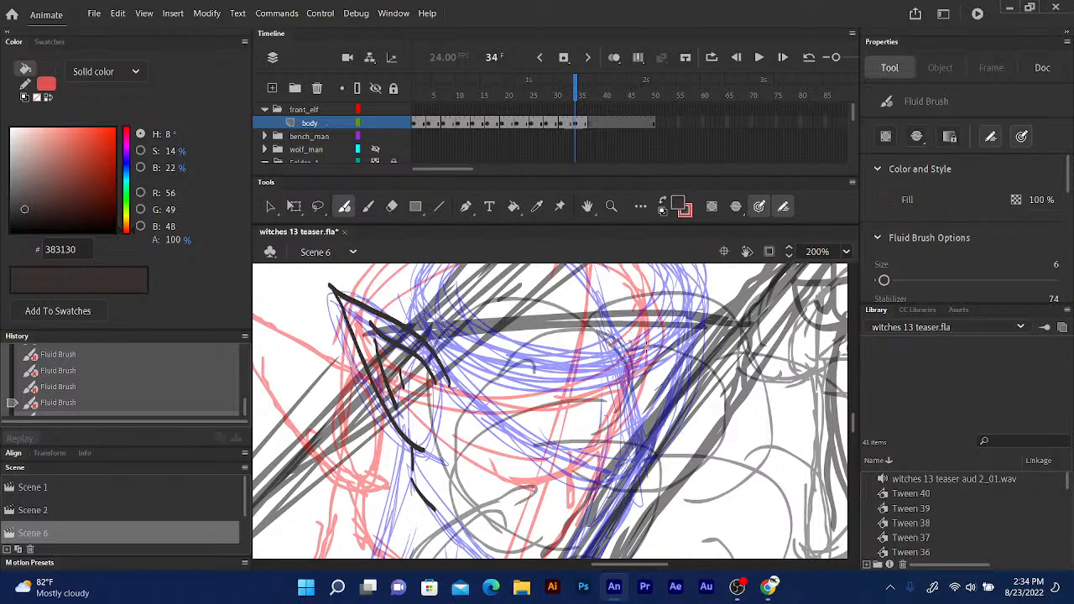
left_click_drag(634, 334, 626, 383)
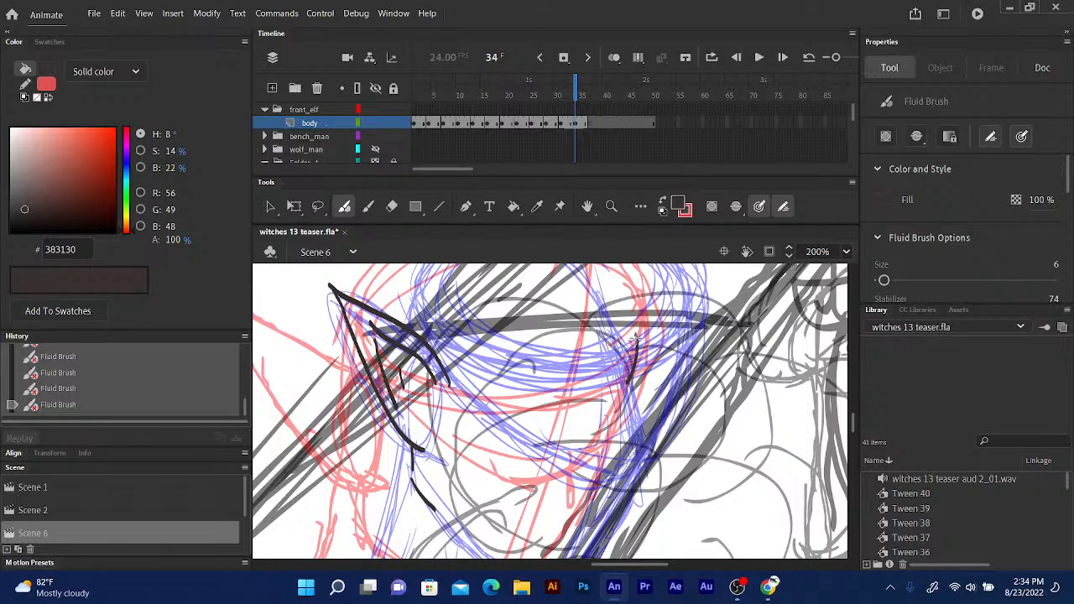
key("ctrl+z")
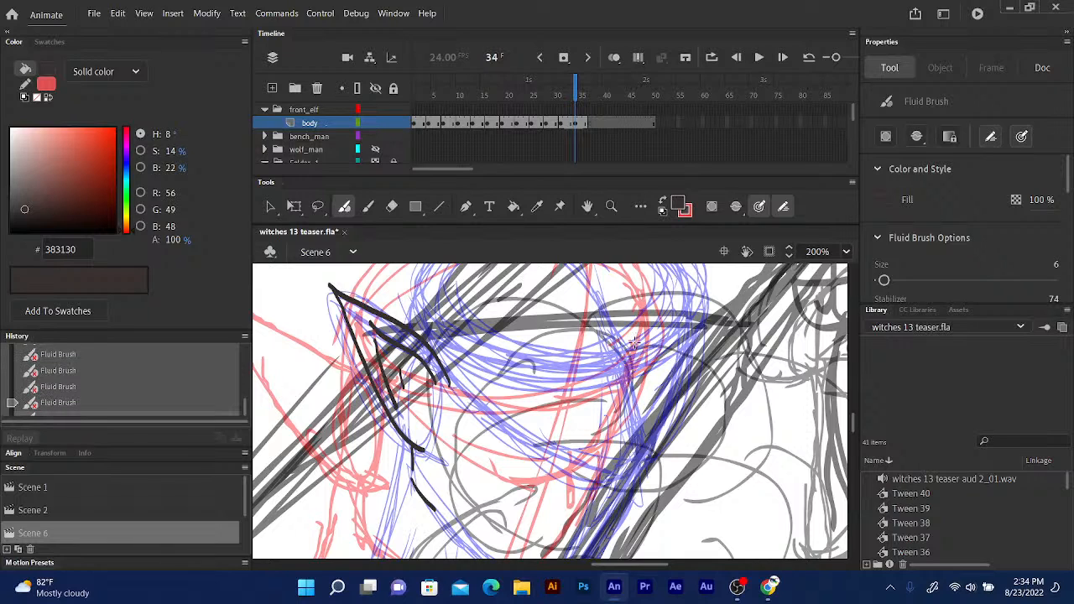
Ink the nose as one line from the bridge down to the tip, hooking back underneath it.
mouse_move(634, 335)
left_mouse_down()
mouse_move(629, 375)
mouse_move(635, 368)
mouse_move(653, 453)
left_mouse_up()
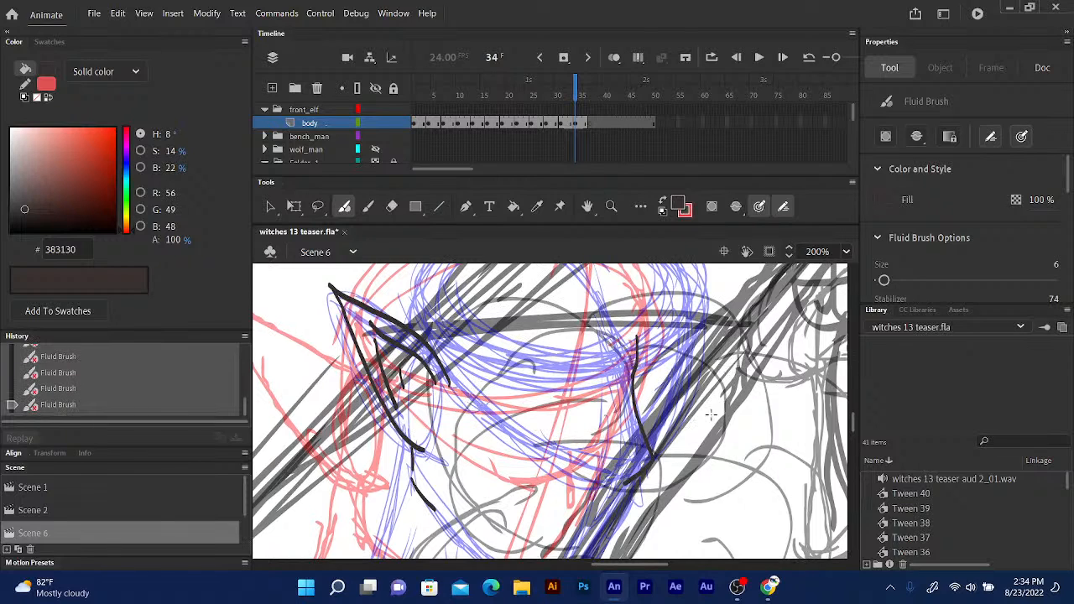
left_click_drag(626, 484, 611, 484)
left_click_drag(674, 375, 688, 305)
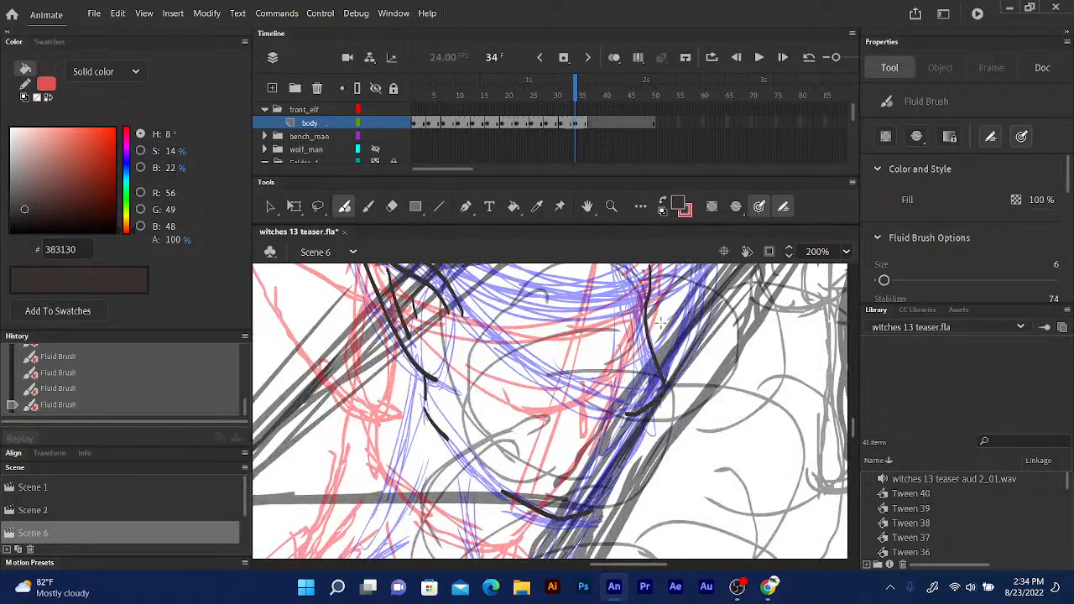
mouse_move(627, 385)
left_mouse_down()
mouse_move(633, 452)
mouse_move(636, 390)
left_mouse_up()
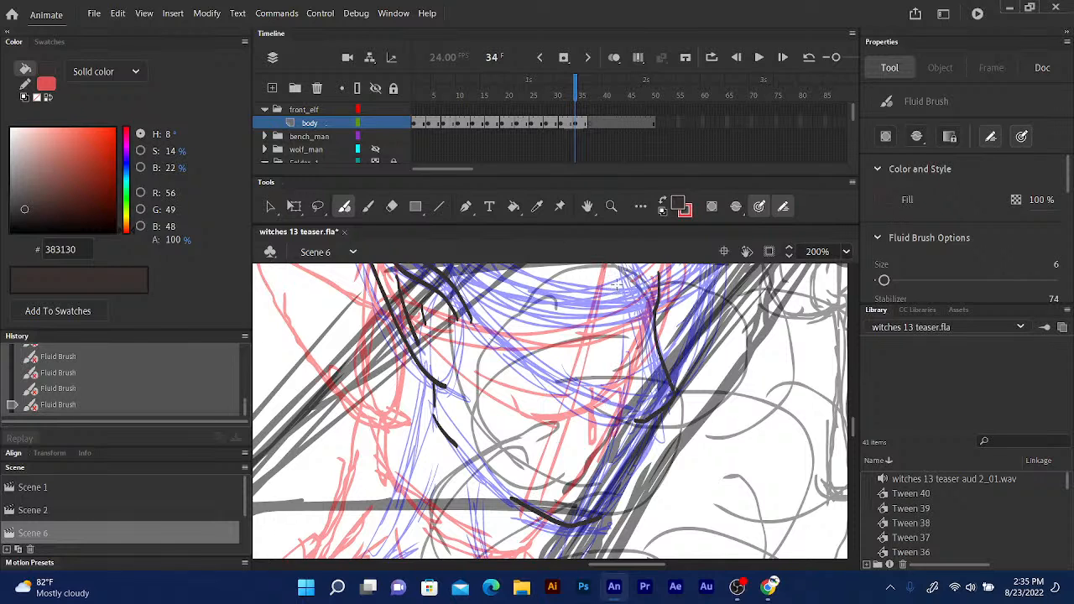
Ink a short curve beside the top of the nose bridge and a small nostril stroke above the nose's underside.
left_click_drag(614, 284, 639, 317)
key("ctrl+z")
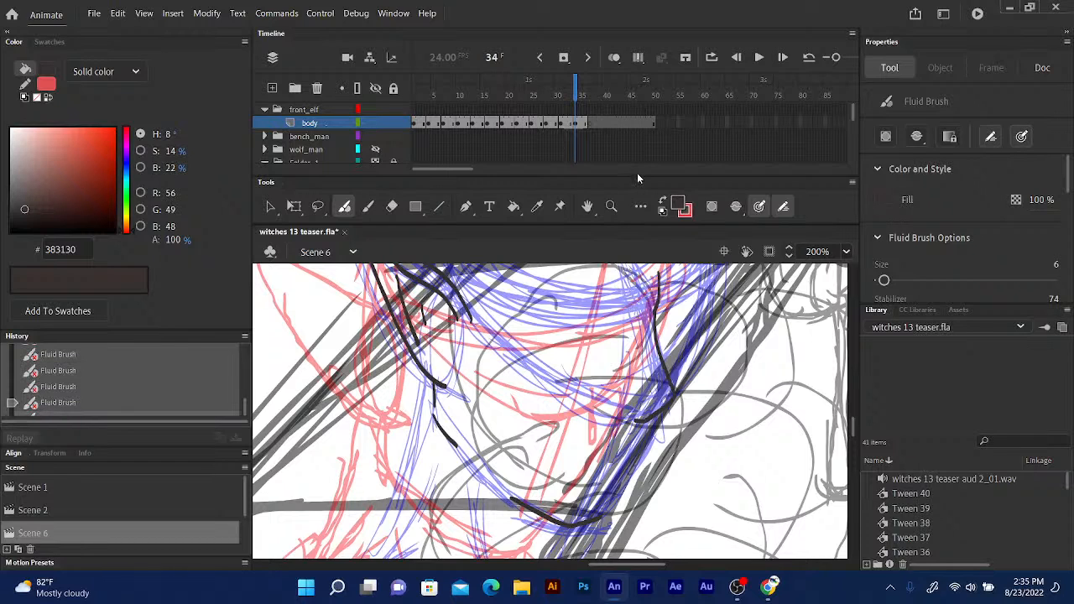
left_click_drag(620, 287, 632, 304)
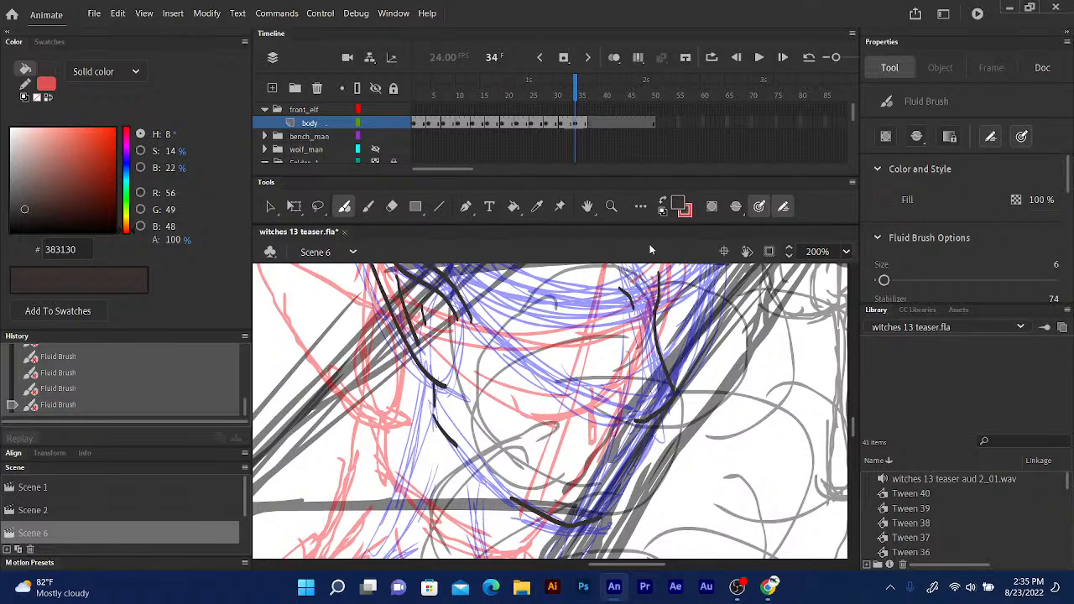
left_click_drag(638, 369, 630, 385)
scroll(658, 336, "up", 3)
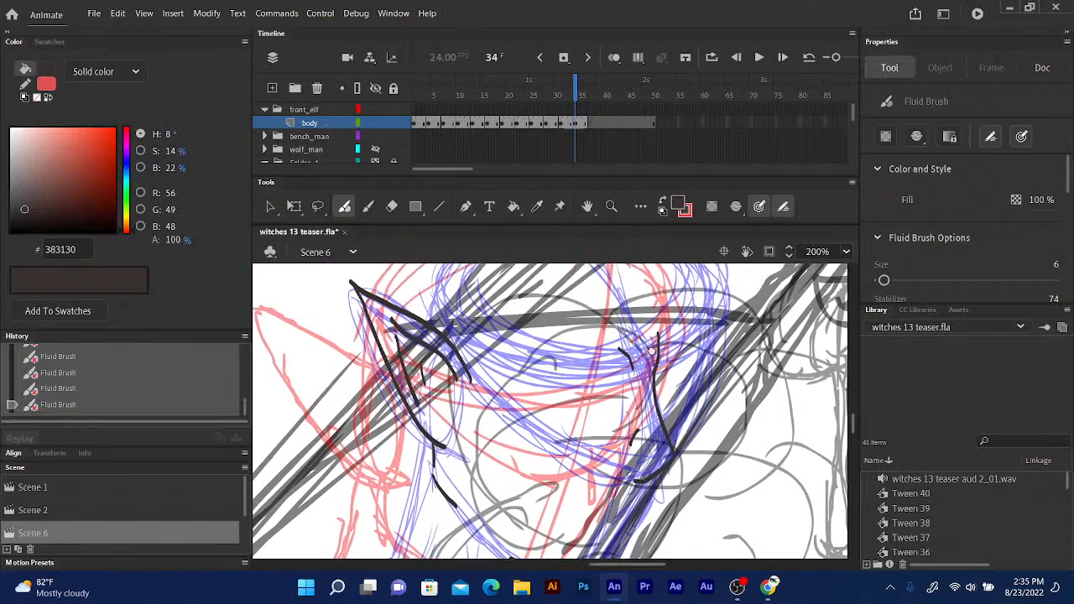
Turn on onion skinning, lasso the lower part of the nose line on frame 34, and shift it slightly.
key(".")
left_click(579, 99)
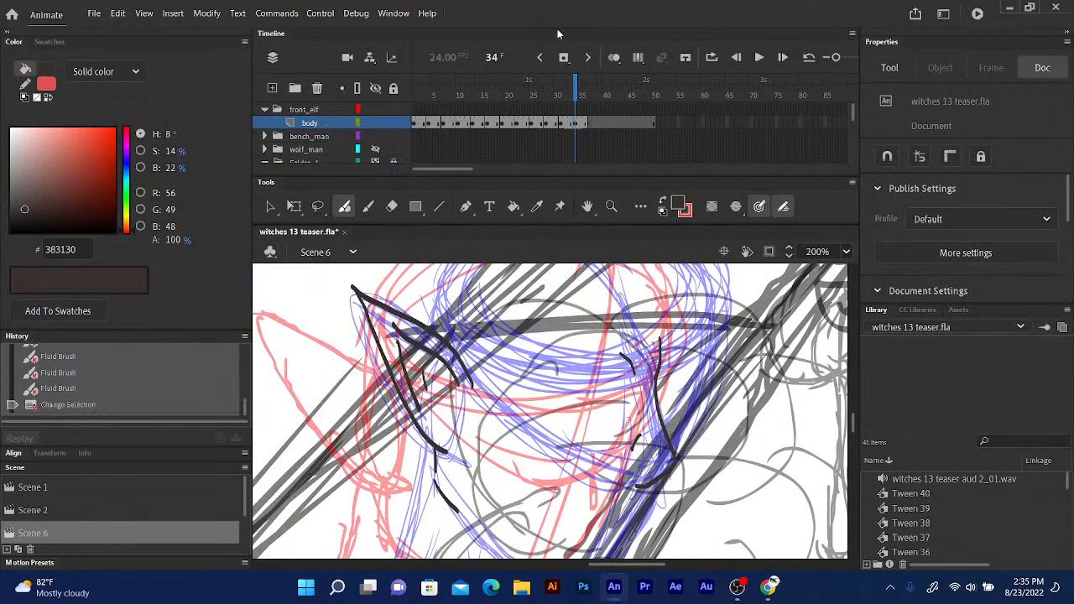
left_click(613, 57)
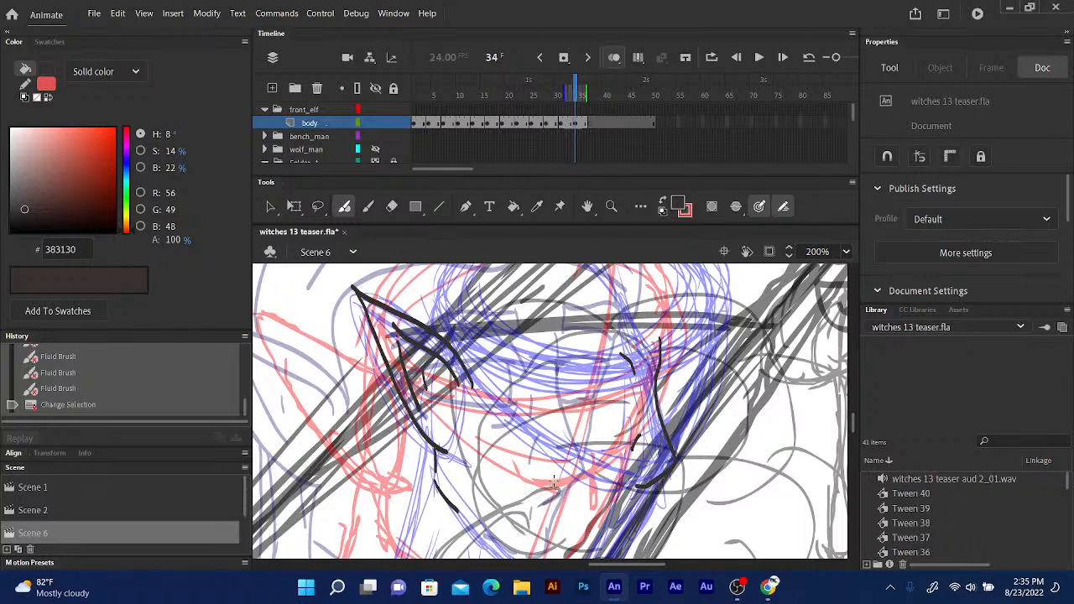
left_click(318, 206)
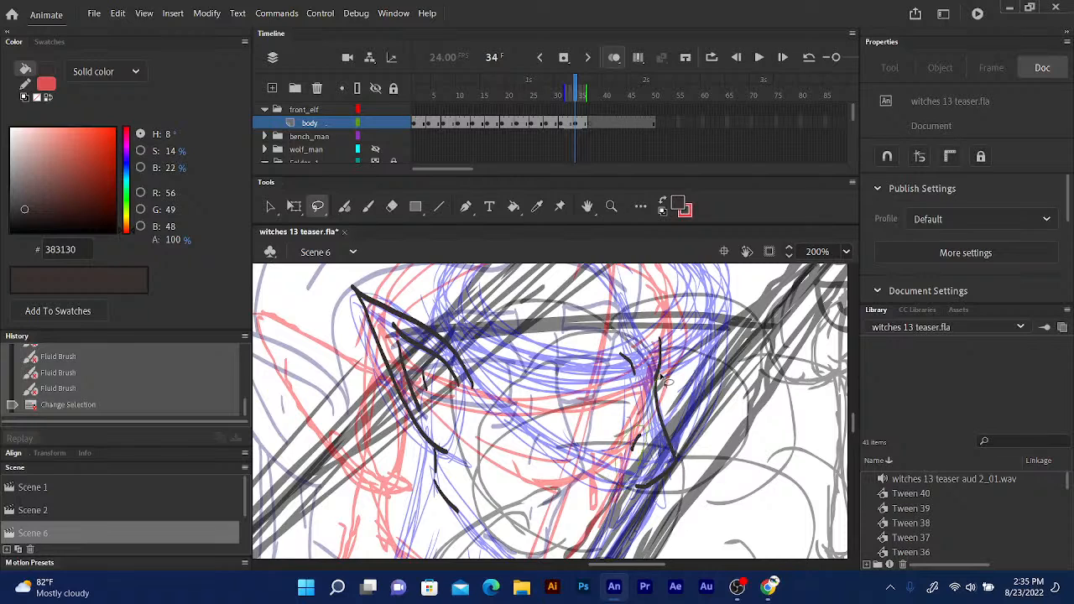
mouse_move(660, 377)
left_mouse_down()
mouse_move(648, 388)
mouse_move(667, 426)
left_mouse_up()
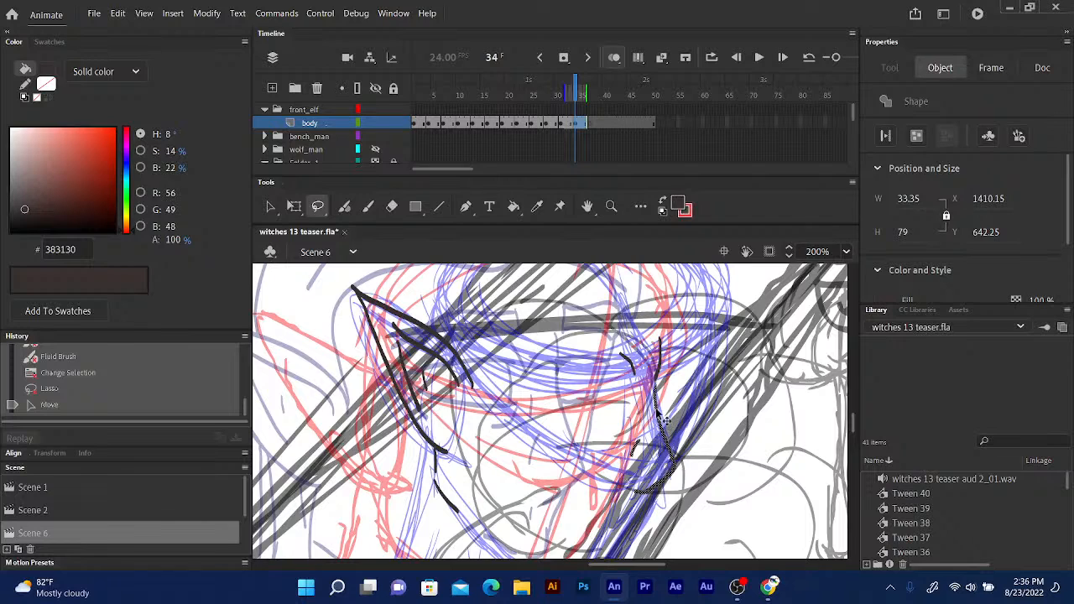
Ink over the gap between the upper nose bridge and the moved lower nose, and turn off onion skinning.
left_click(345, 207)
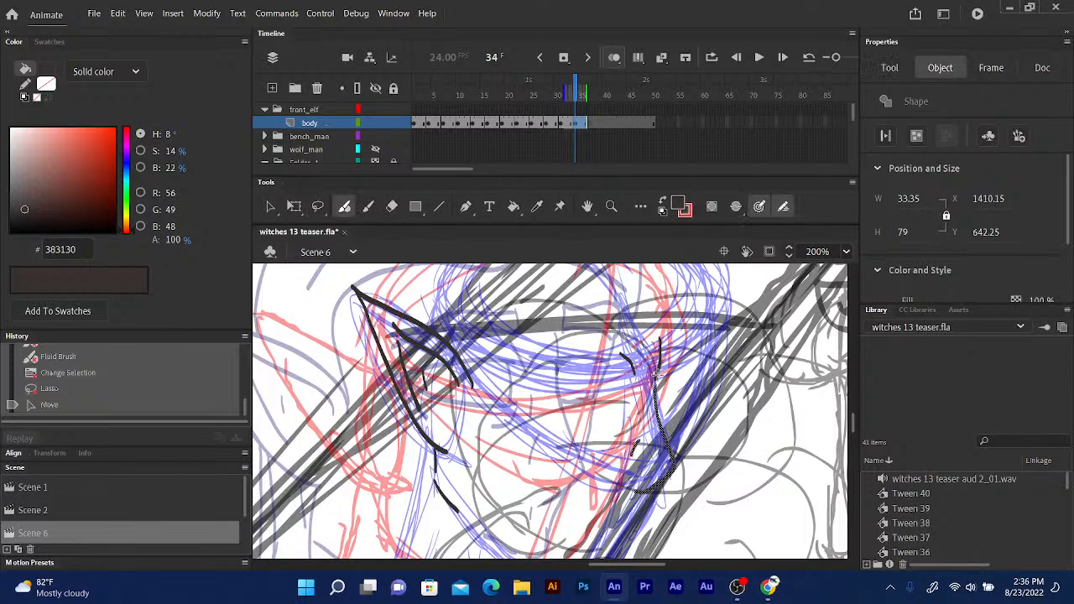
left_click_drag(657, 375, 623, 394)
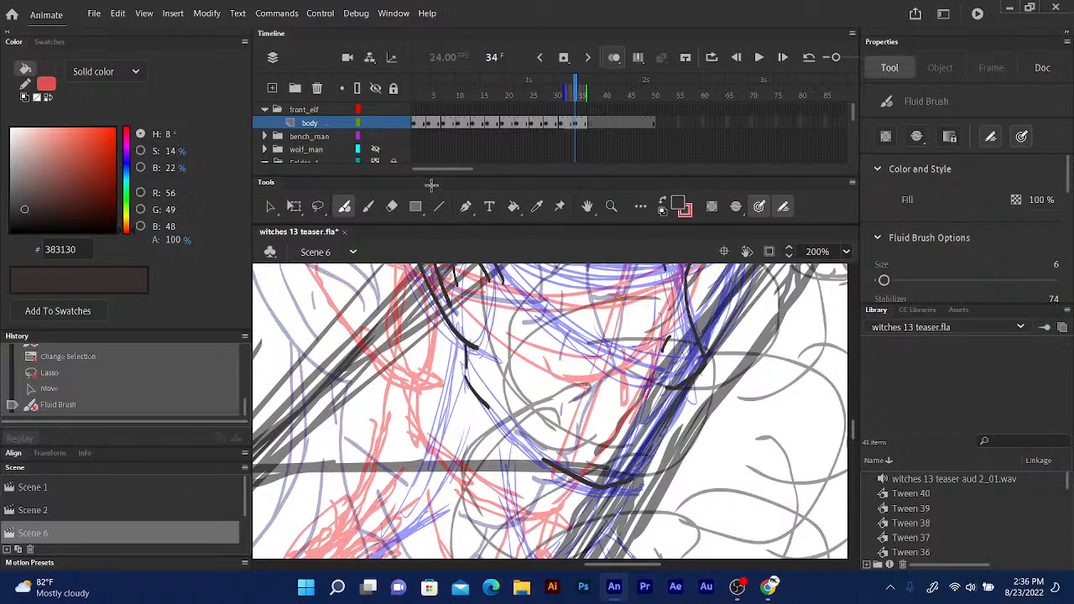
left_click(614, 57)
Try to ink the far eyebrow as a small closed box, compare it with frame 33, and erase it.
left_click_drag(670, 363, 635, 472)
left_click_drag(625, 350, 608, 412)
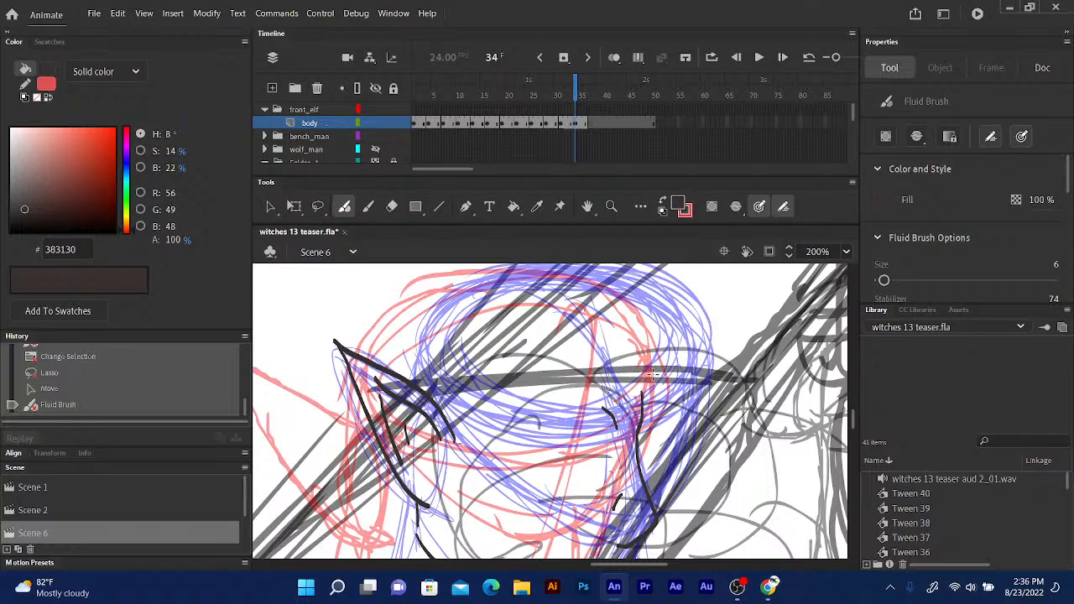
mouse_move(651, 372)
left_mouse_down()
mouse_move(698, 390)
mouse_move(688, 388)
mouse_move(707, 378)
mouse_move(703, 367)
mouse_move(647, 369)
left_mouse_up()
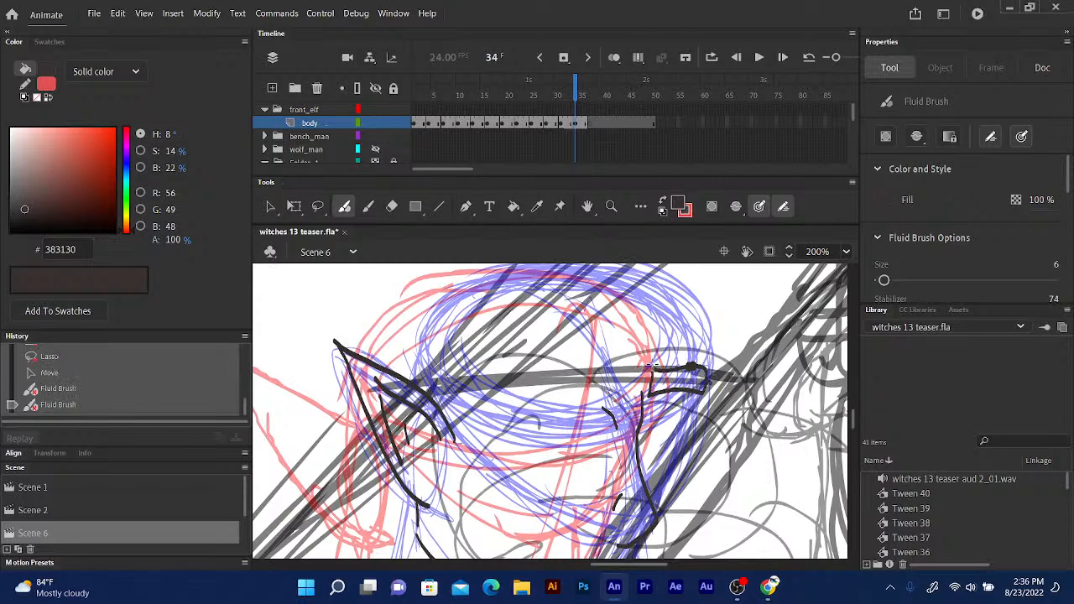
key("ctrl+z")
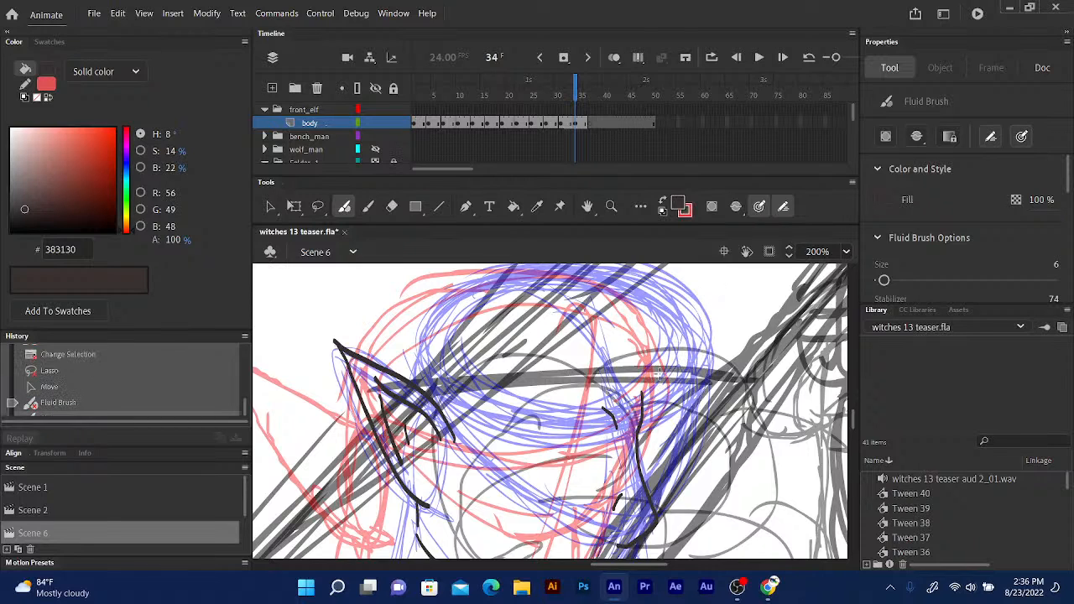
mouse_move(660, 371)
left_mouse_down()
mouse_move(707, 384)
mouse_move(706, 373)
mouse_move(660, 371)
left_mouse_up()
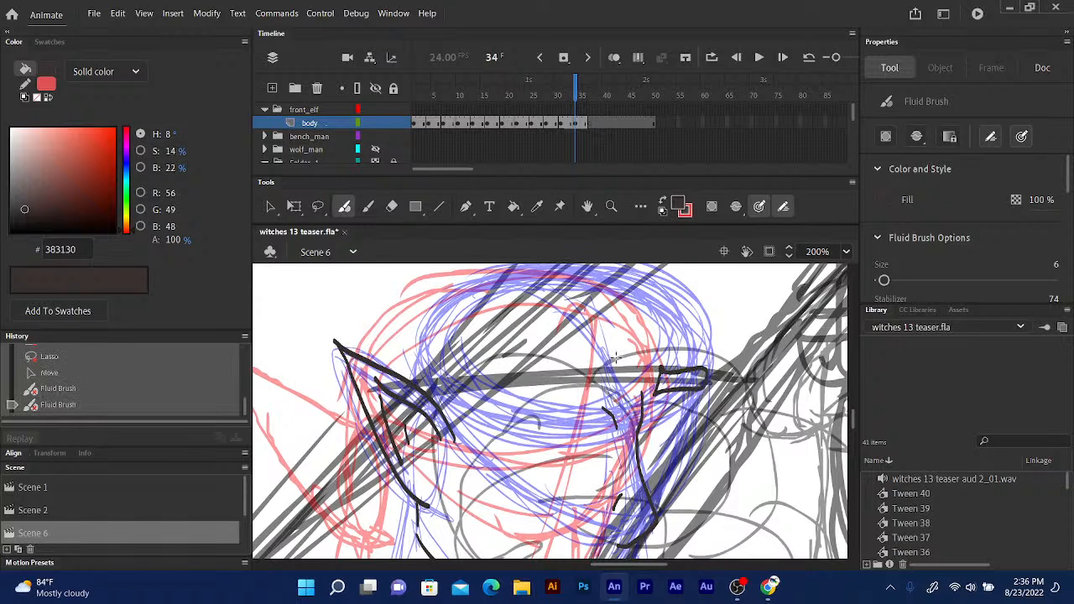
left_click(391, 207)
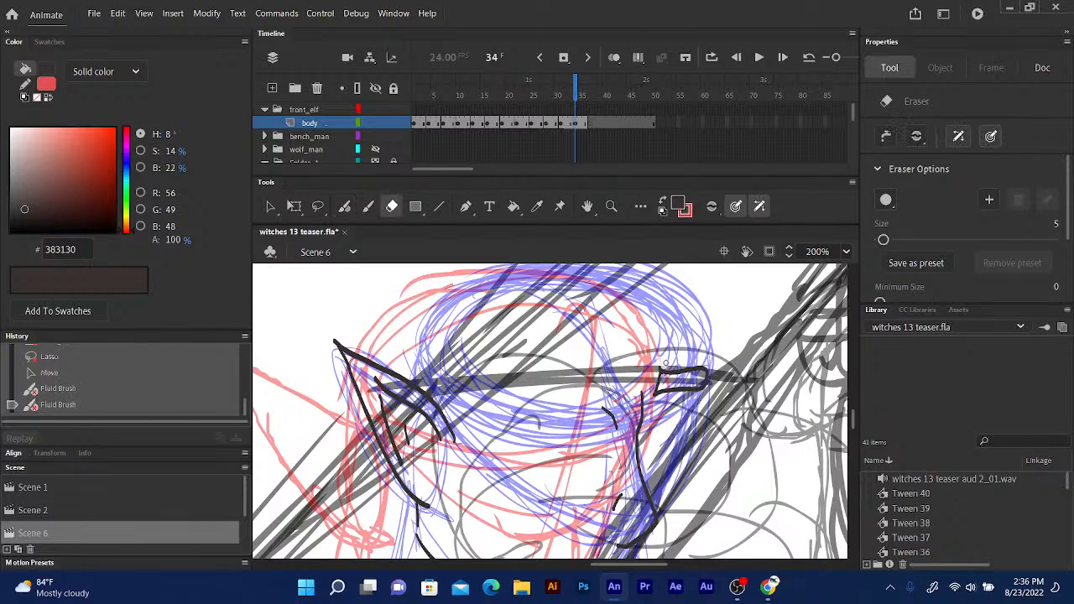
left_click_drag(665, 363, 656, 374)
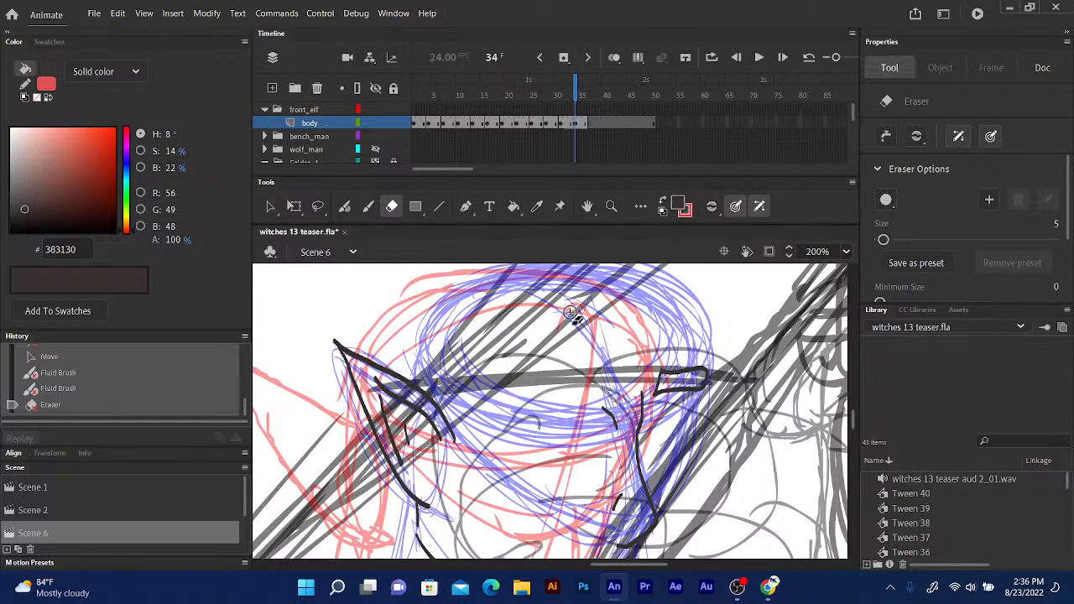
left_click(574, 94)
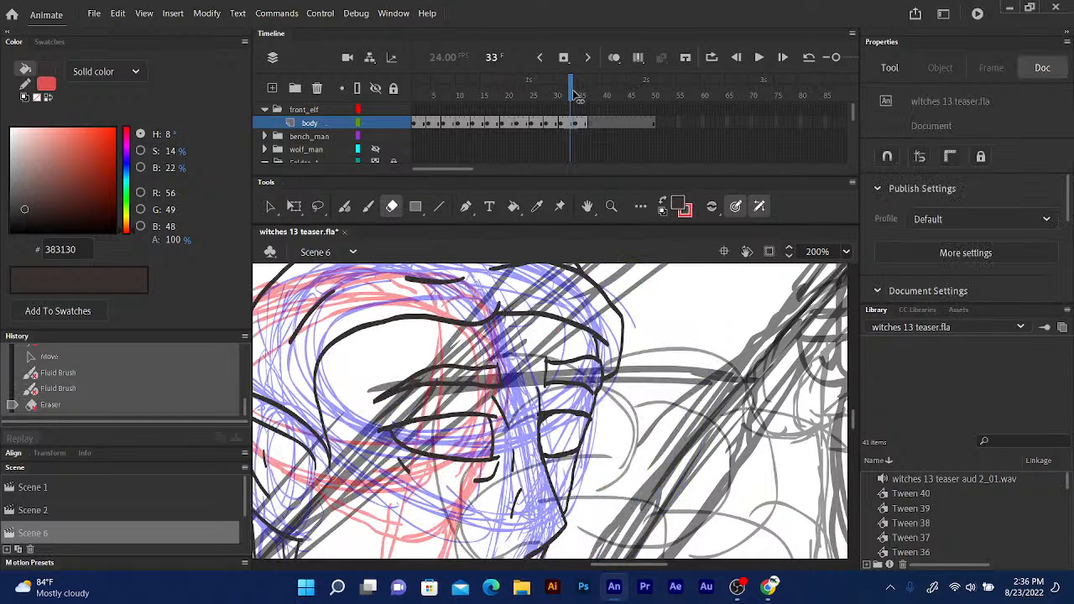
left_click(577, 94)
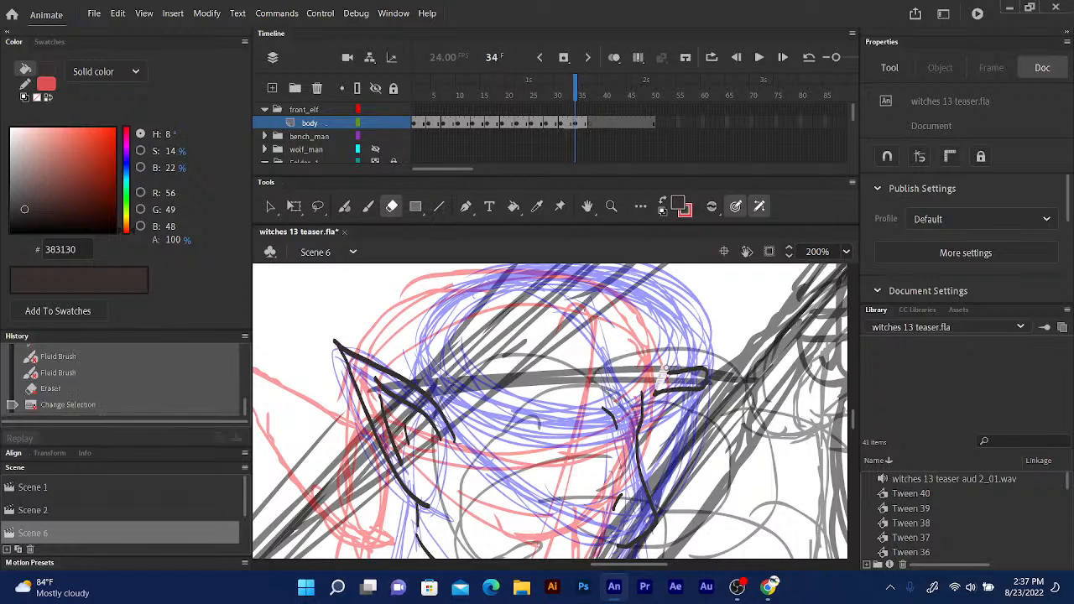
mouse_move(666, 369)
left_mouse_down()
mouse_move(708, 379)
mouse_move(696, 365)
mouse_move(710, 382)
mouse_move(666, 369)
left_mouse_up()
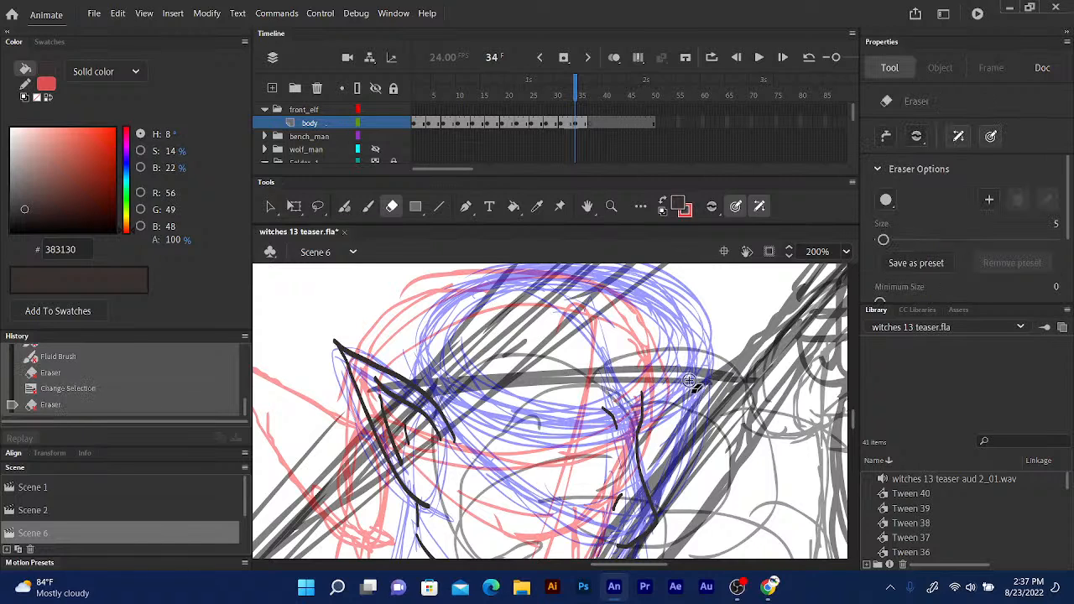
Ink the lower and upper edges of both eyebrows with the Fluid Brush, the short far one and the long near one.
left_click(344, 207)
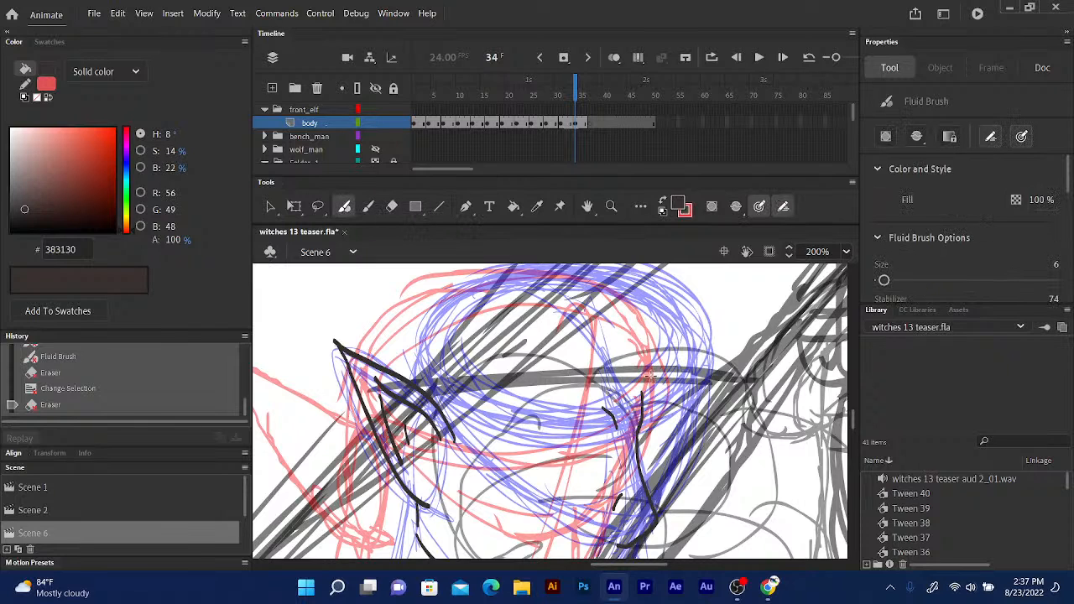
mouse_move(648, 374)
left_mouse_down()
mouse_move(646, 394)
mouse_move(703, 394)
left_mouse_up()
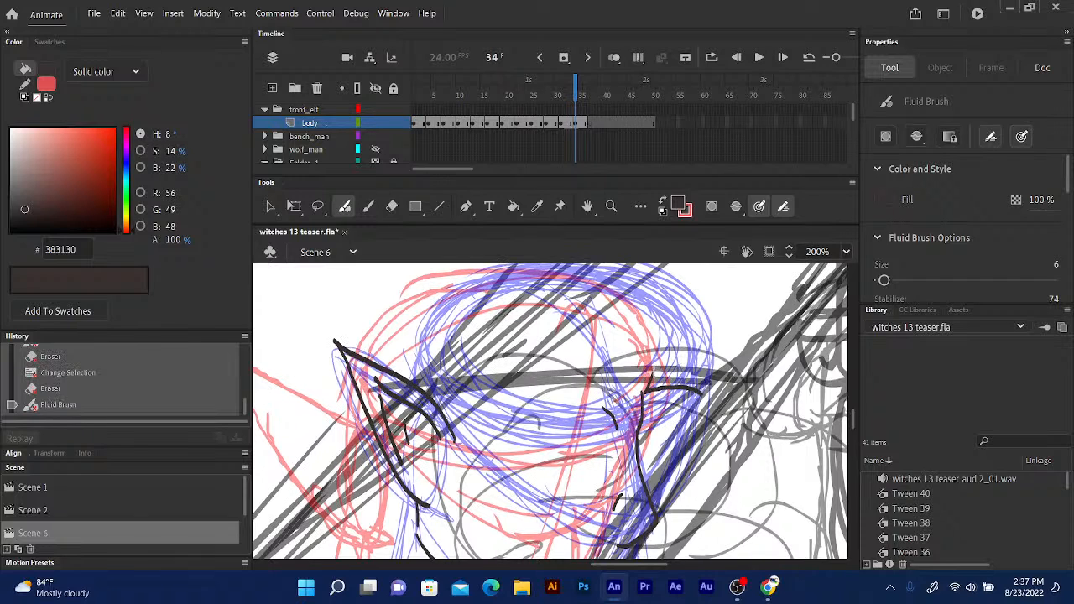
mouse_move(652, 370)
left_mouse_down()
mouse_move(698, 366)
mouse_move(707, 392)
left_mouse_up()
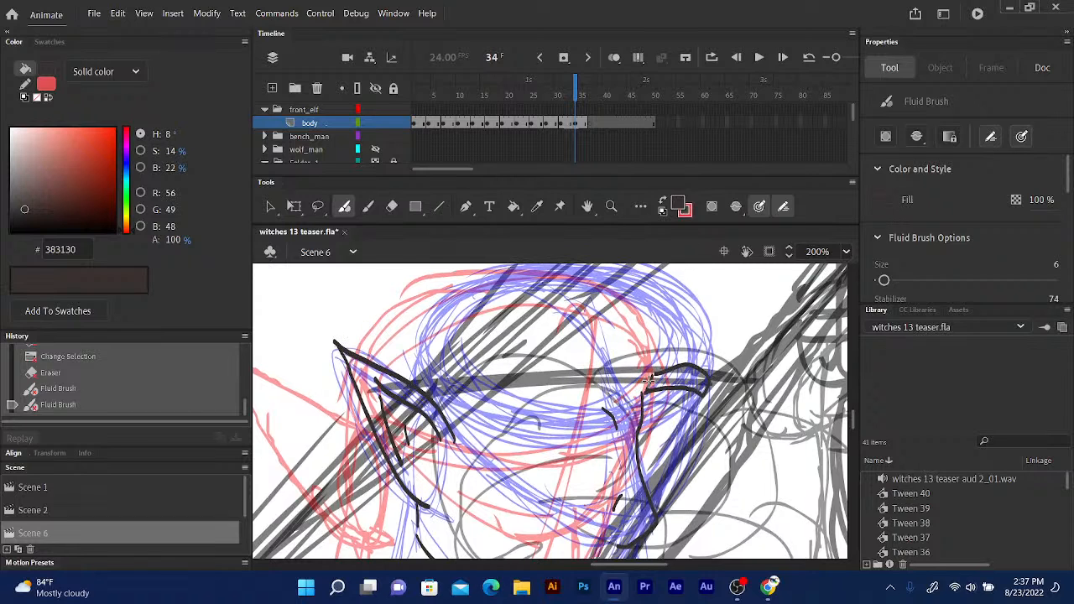
mouse_move(648, 379)
left_mouse_down()
mouse_move(644, 389)
mouse_move(546, 387)
mouse_move(493, 401)
left_mouse_up()
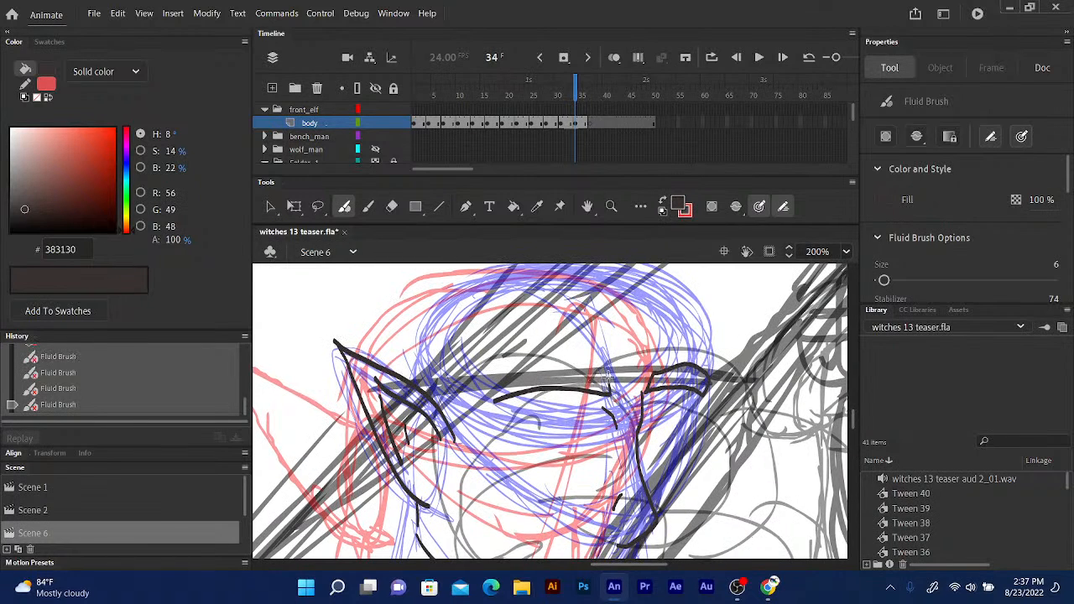
mouse_move(605, 376)
left_mouse_down()
mouse_move(537, 376)
mouse_move(485, 404)
mouse_move(493, 401)
left_mouse_up()
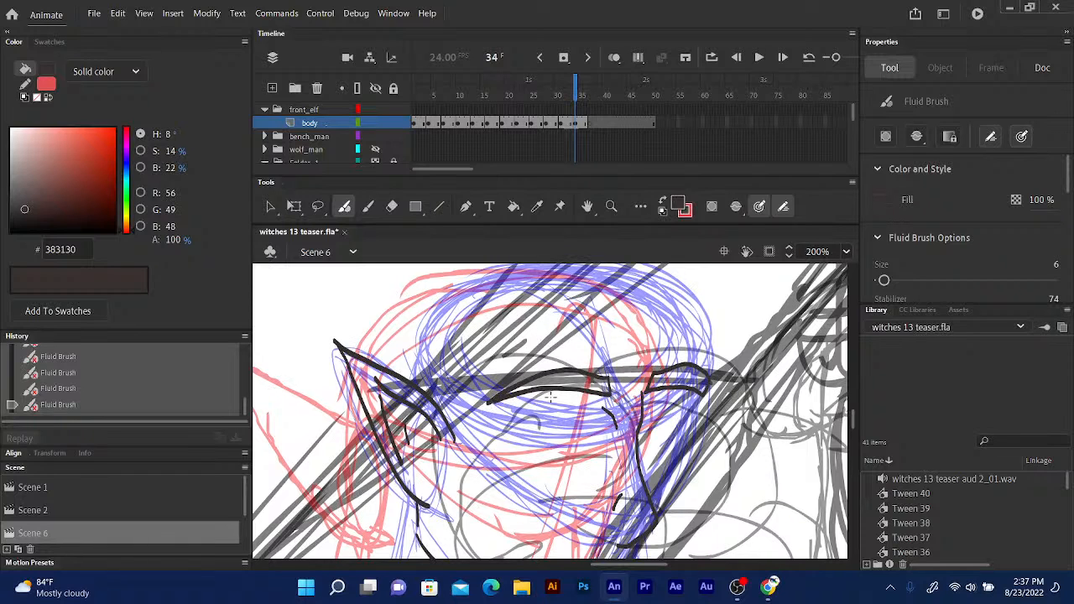
Lasso the lip segment of the face profile on frame 34 and nudge it up and to the right, closer to the nose.
mouse_move(661, 401)
left_mouse_down()
mouse_move(673, 300)
mouse_move(667, 310)
mouse_move(694, 321)
mouse_move(658, 435)
left_mouse_up()
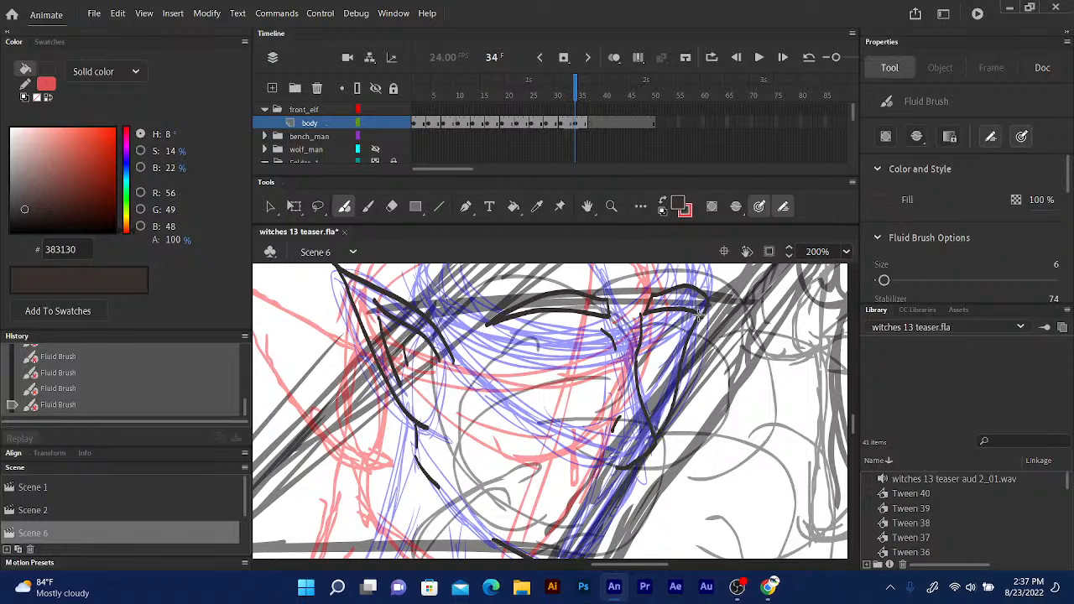
left_click_drag(730, 307, 741, 279)
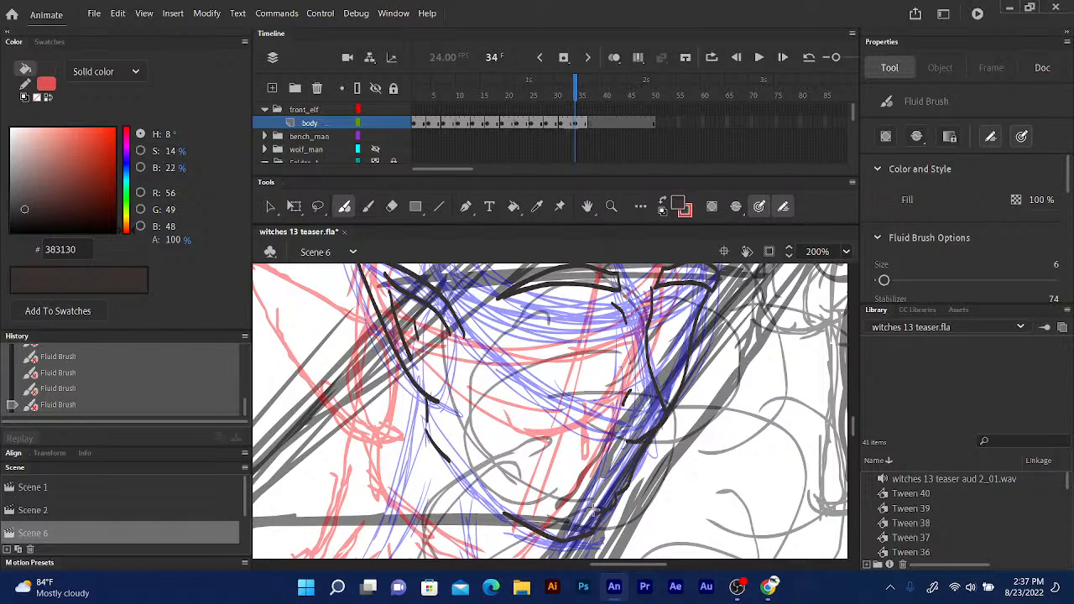
left_click(318, 206)
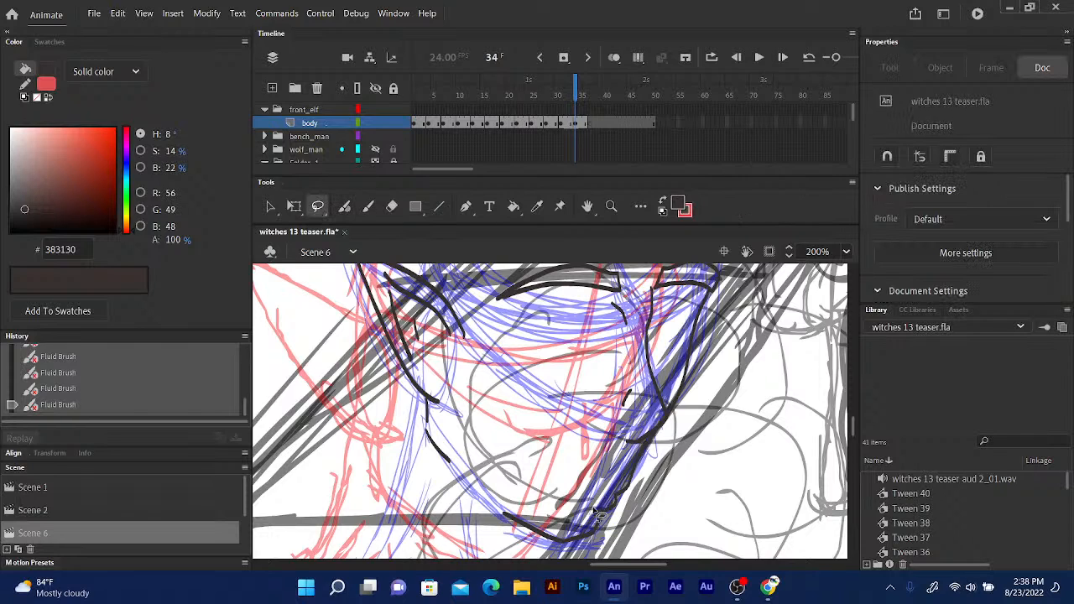
left_click_drag(614, 511, 626, 502)
left_click_drag(598, 514, 619, 498)
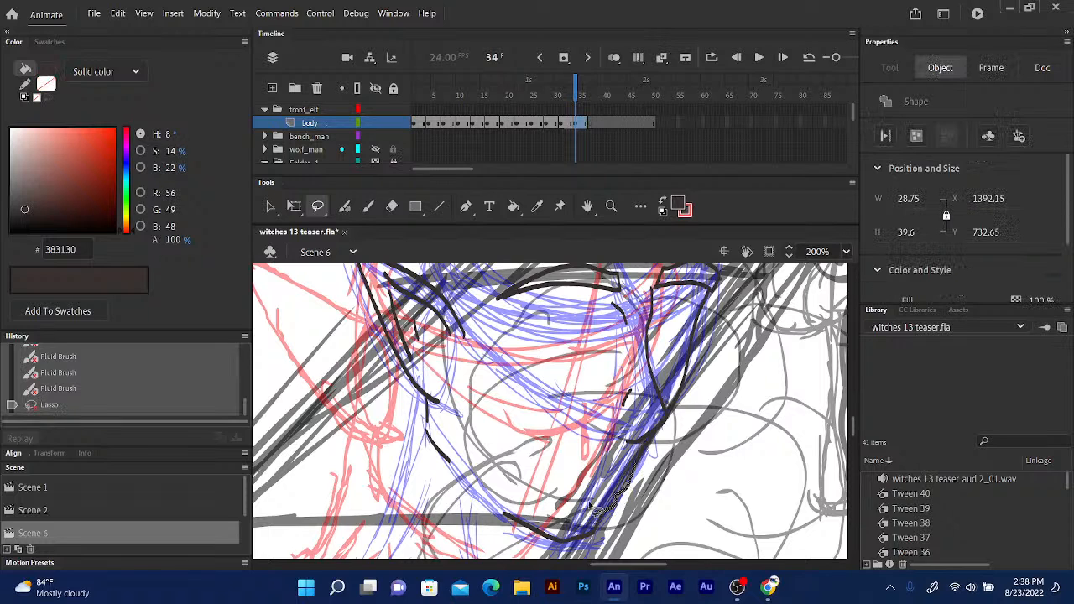
key("Up")
key("Up")
key("Up")
key("Up")
key("Up")
key("Right")
key("Right")
key("Right")
key("Up")
key("Up")
key("Right")
key("Right")
key("Up")
key("Up")
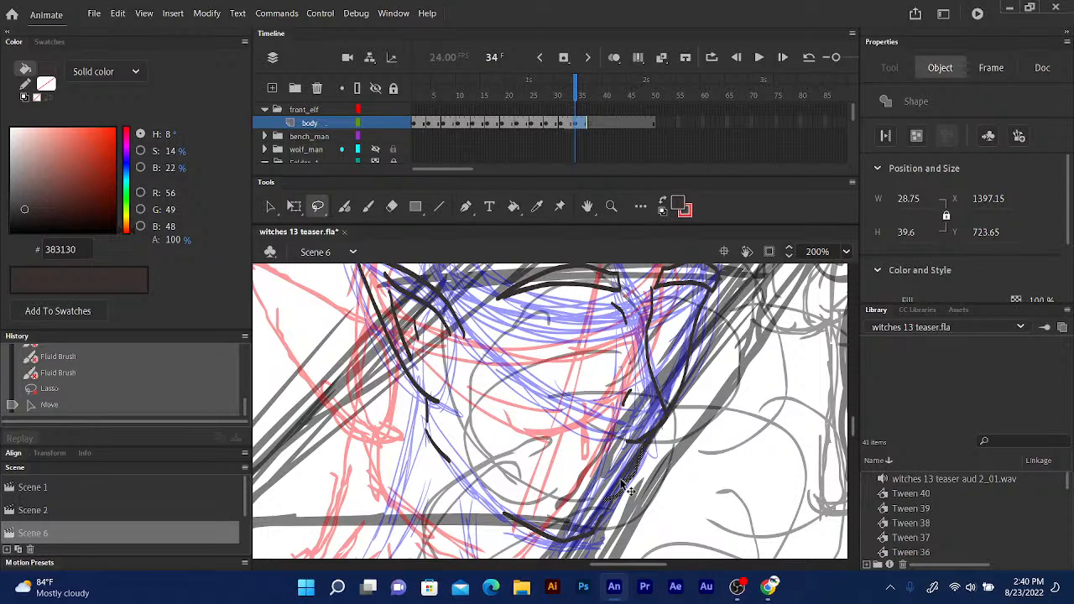
Rotate the selected lip segment slightly counterclockwise and shift it a little right and down to line up with the profile.
left_click(294, 206)
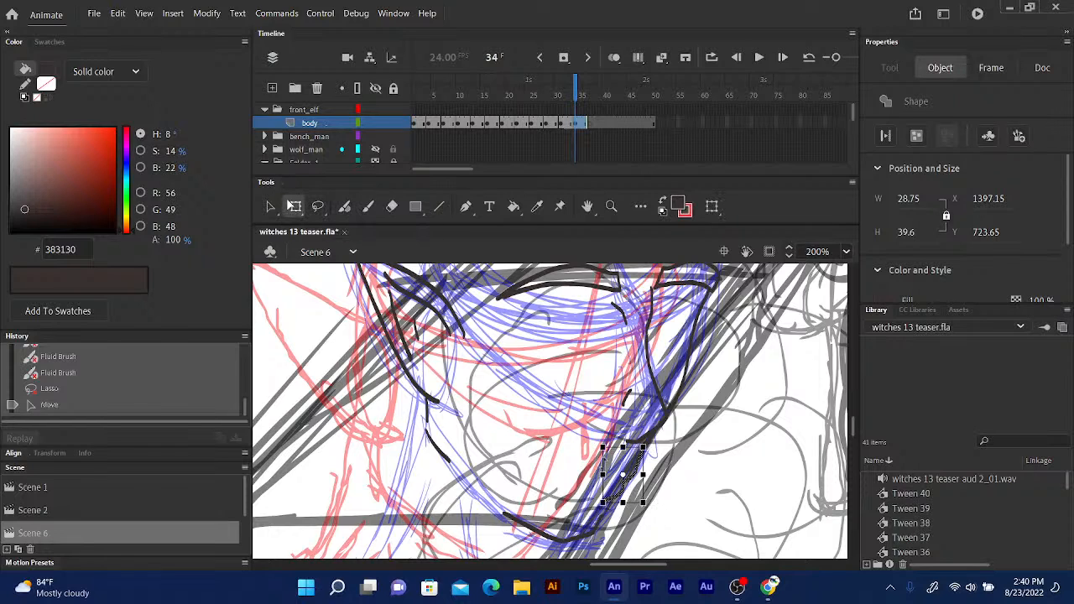
left_click_drag(600, 448, 602, 445)
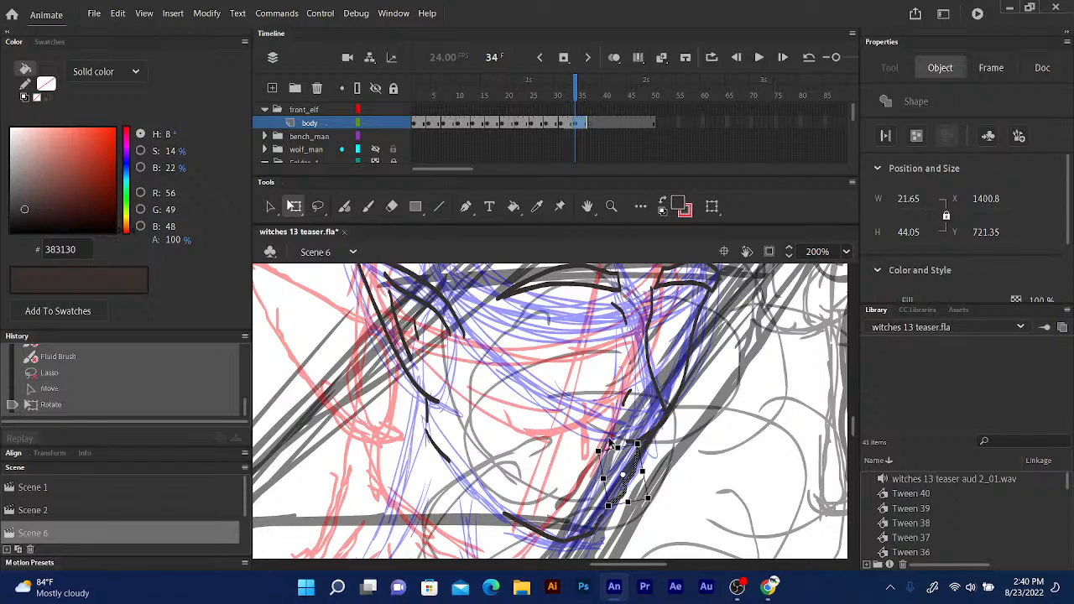
left_click_drag(610, 442, 615, 443)
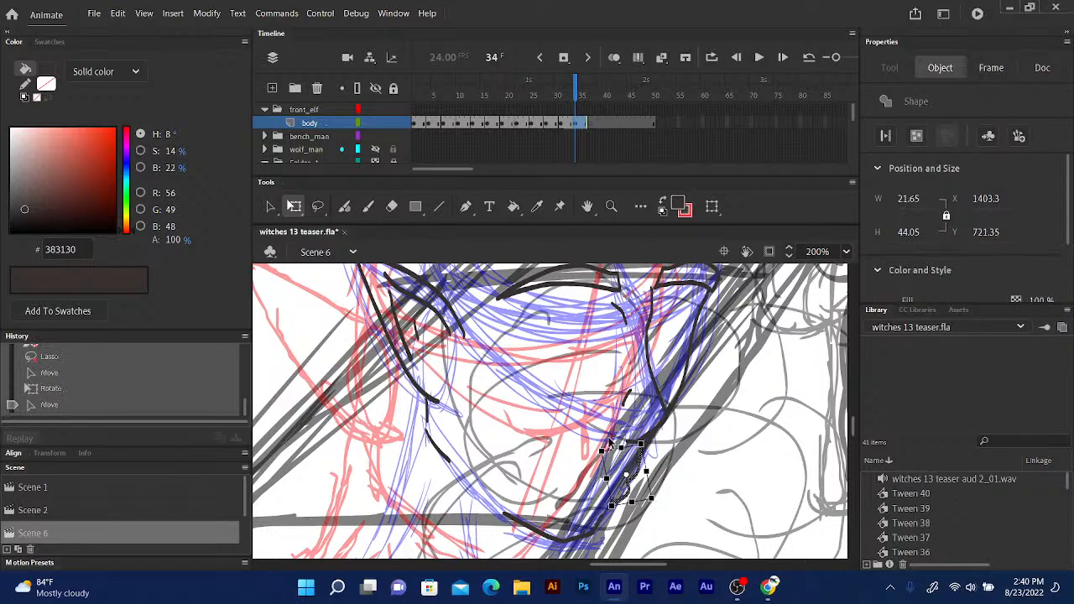
key("Down")
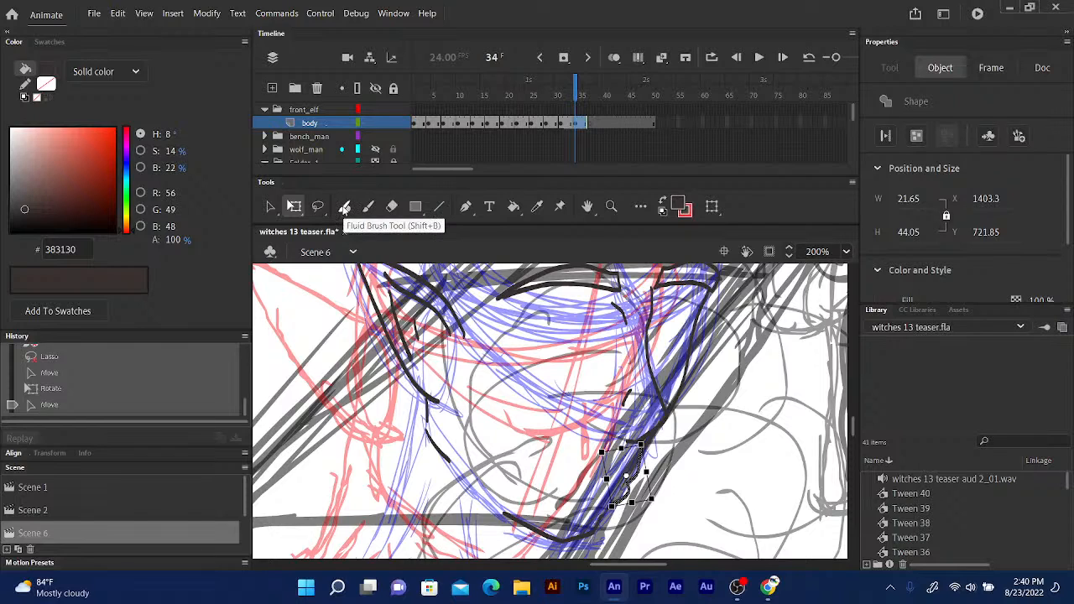
Ink the gap between the moved lips and the chin with the Fluid Brush, and erase the stray line ends along the profile.
left_click(344, 207)
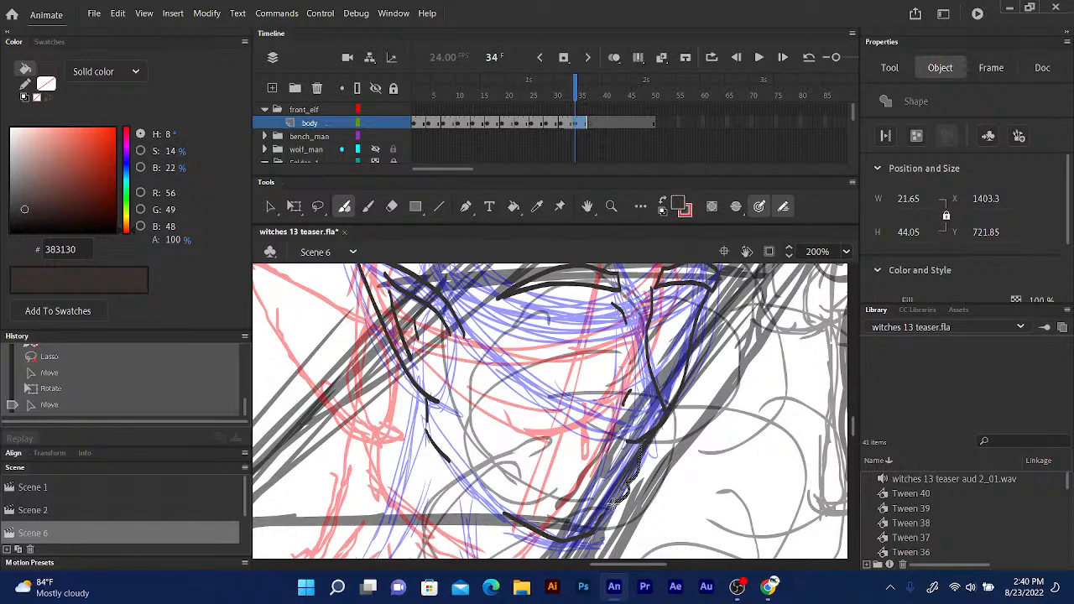
left_click_drag(621, 496, 606, 510)
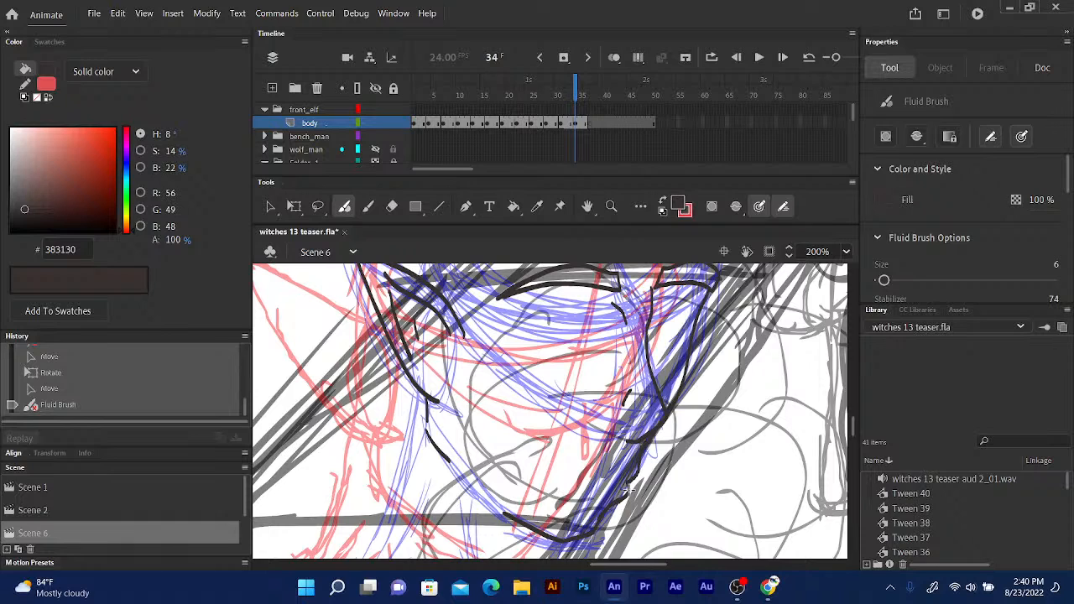
left_click(390, 206)
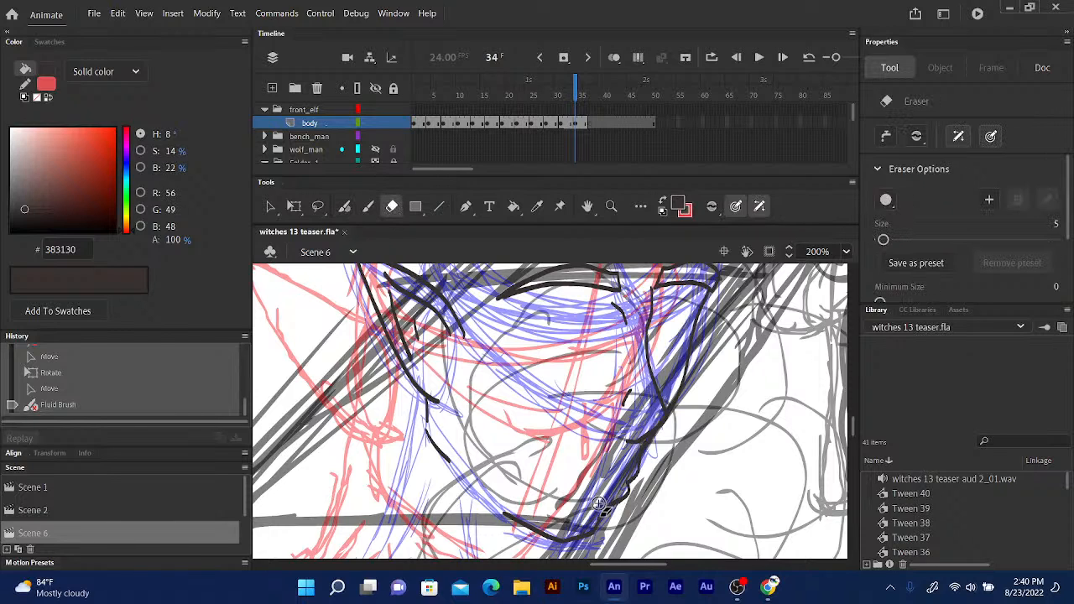
left_click_drag(596, 516, 592, 519)
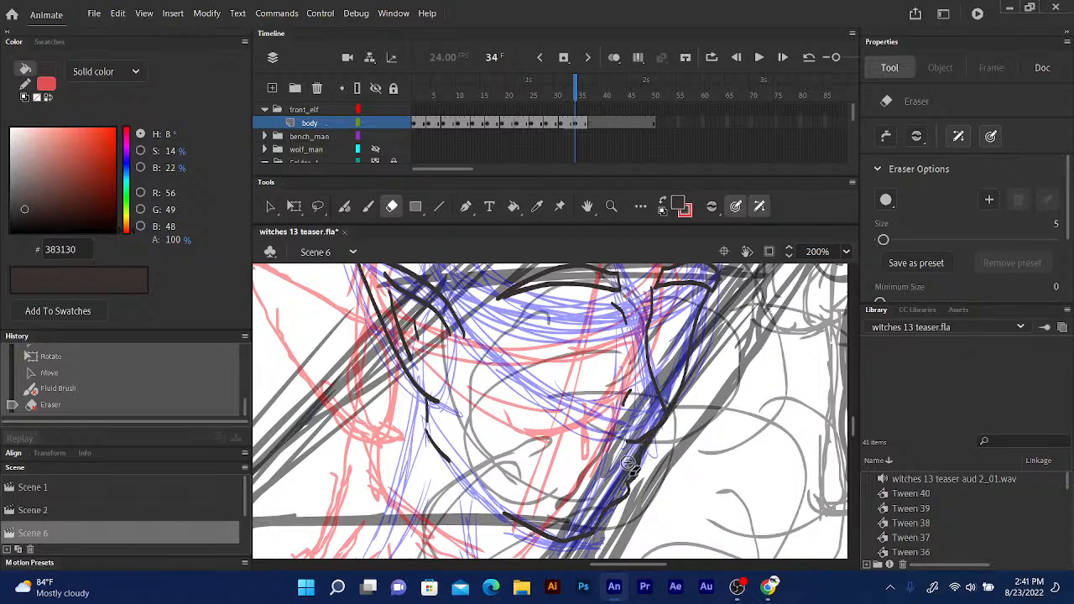
left_click_drag(642, 444, 634, 466)
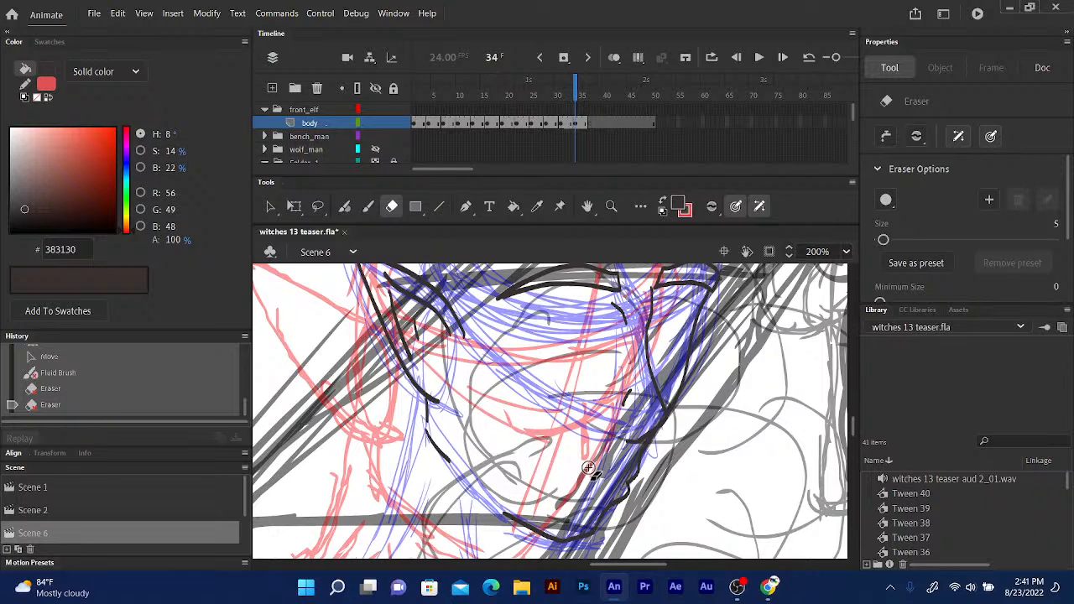
Ink a short mouth line running inward from the lips on frame 34, and compare the face with frame 33.
left_click(344, 206)
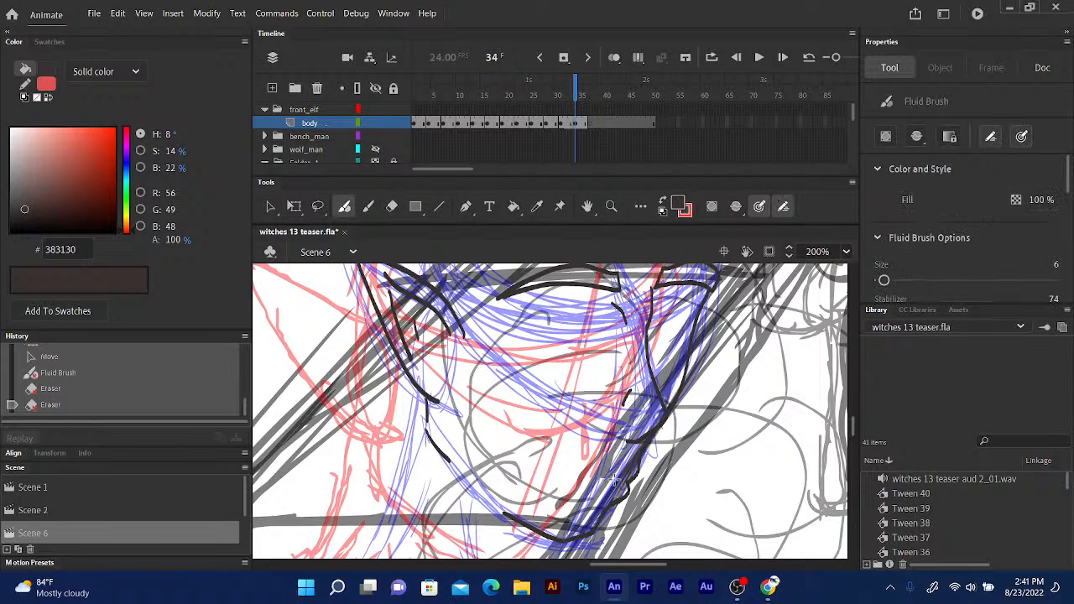
left_click_drag(617, 476, 594, 471)
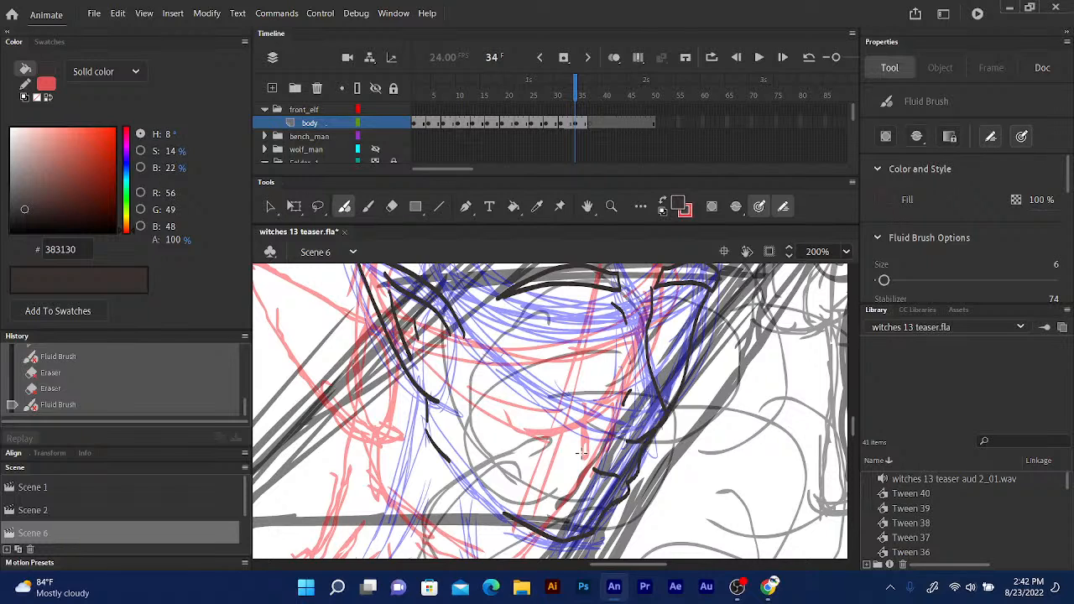
left_click(576, 96)
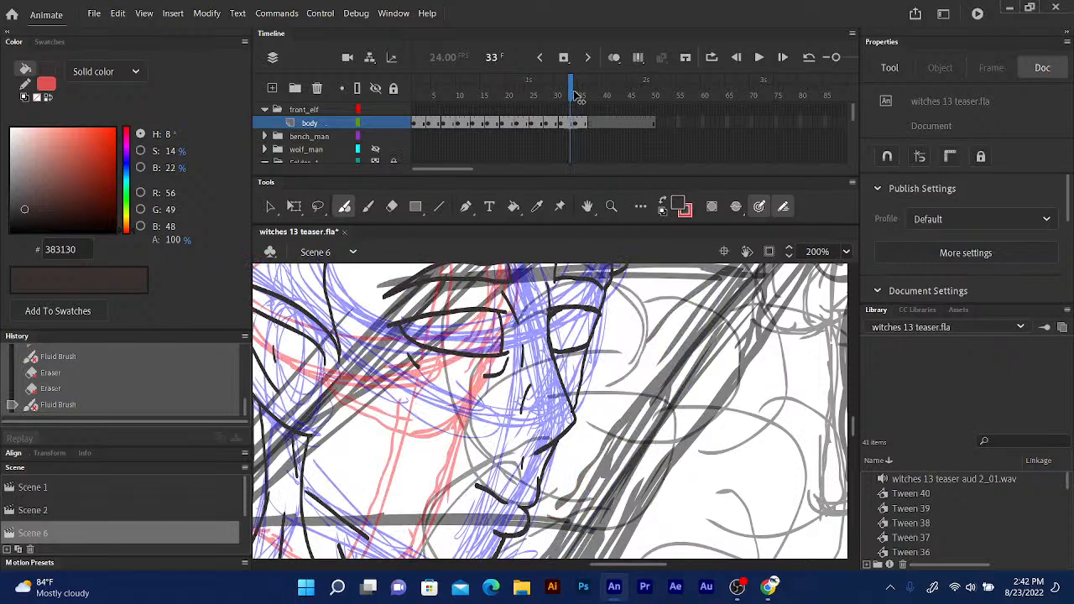
left_click(578, 96)
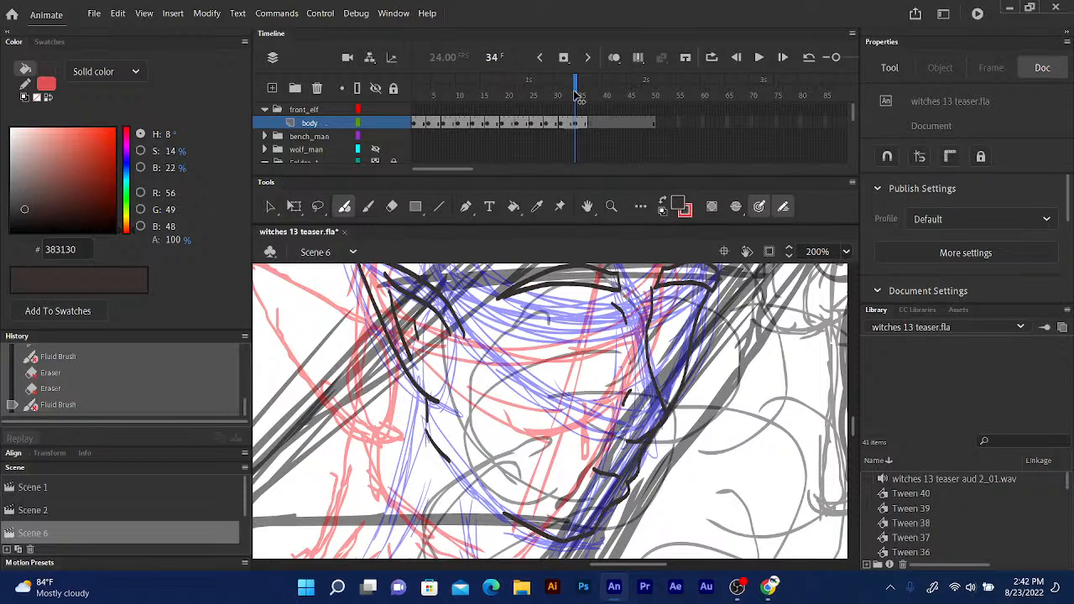
left_click(576, 96)
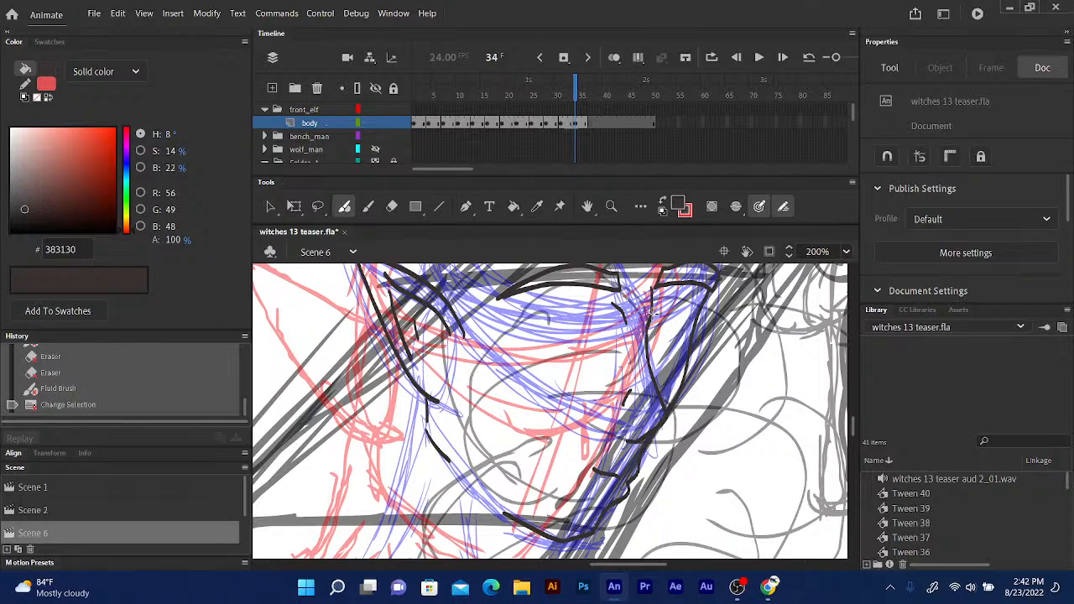
Ink the upper and lower lids of the far eye and the closed almond outline of the near eye beneath the eyebrows.
left_click_drag(650, 310, 698, 304)
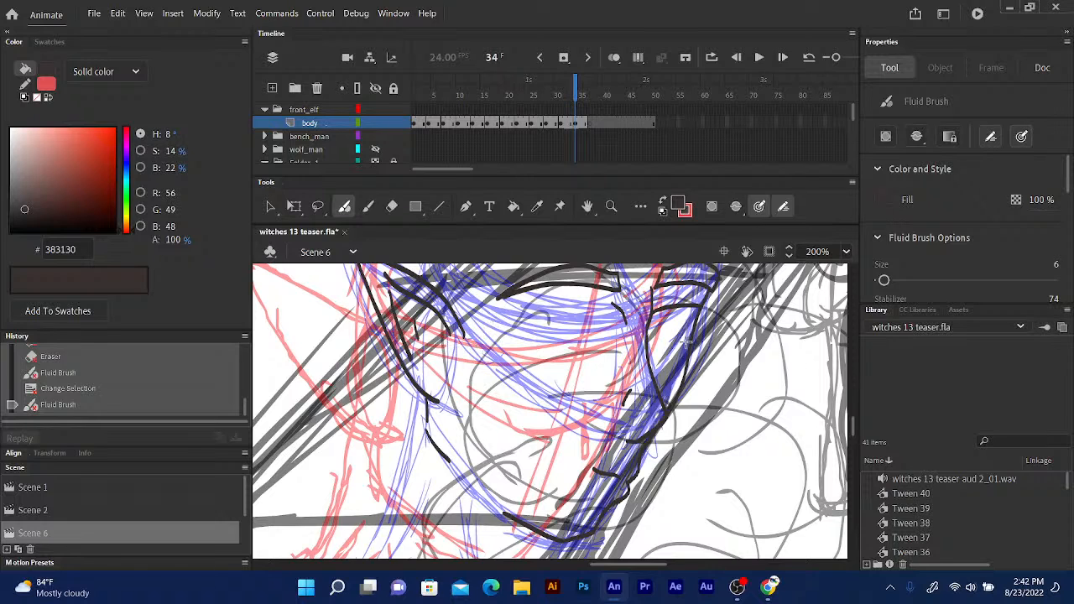
left_click_drag(688, 340, 642, 347)
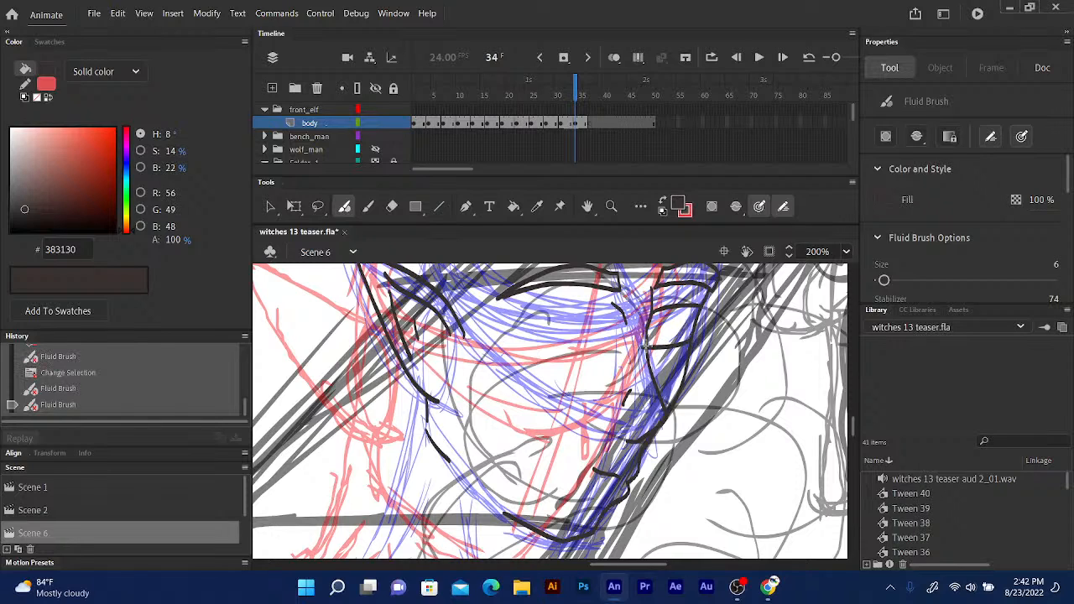
key("ctrl+z")
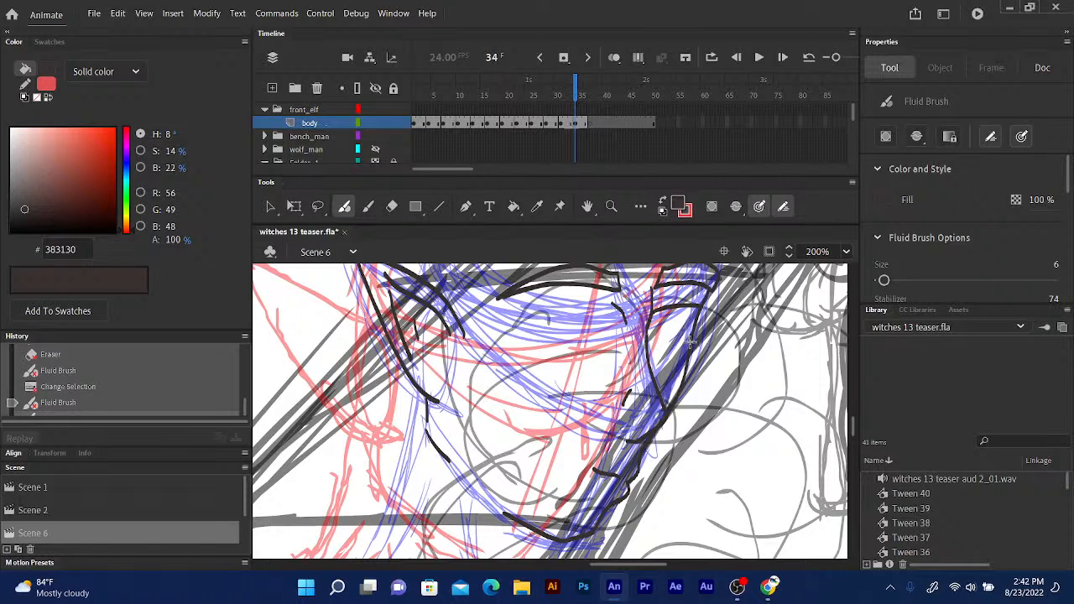
left_click_drag(690, 342, 648, 353)
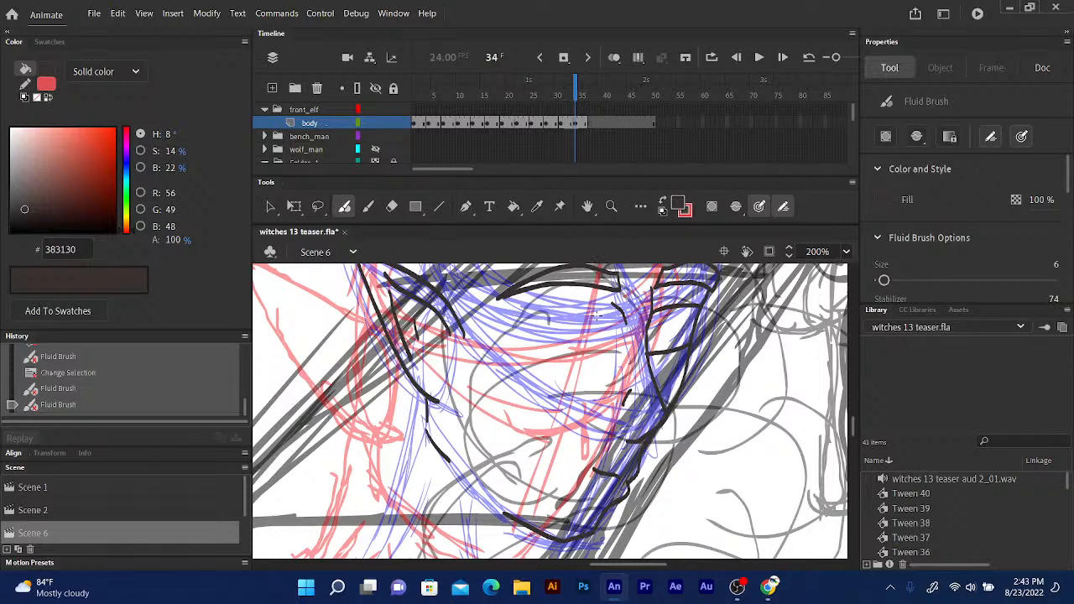
mouse_move(609, 318)
left_mouse_down()
mouse_move(549, 306)
mouse_move(503, 314)
mouse_move(534, 338)
mouse_move(618, 352)
left_mouse_up()
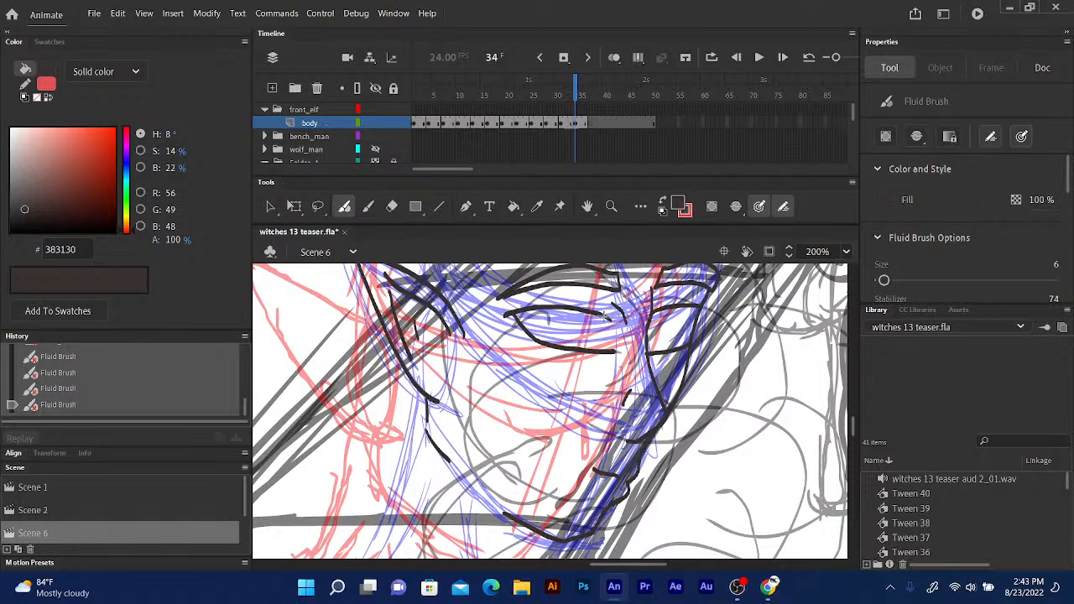
left_click_drag(603, 312, 610, 349)
Ink the hairline across the forehead, from beside the near ear up to a small central peak and down to the far eyebrow.
left_click_drag(479, 385, 461, 450)
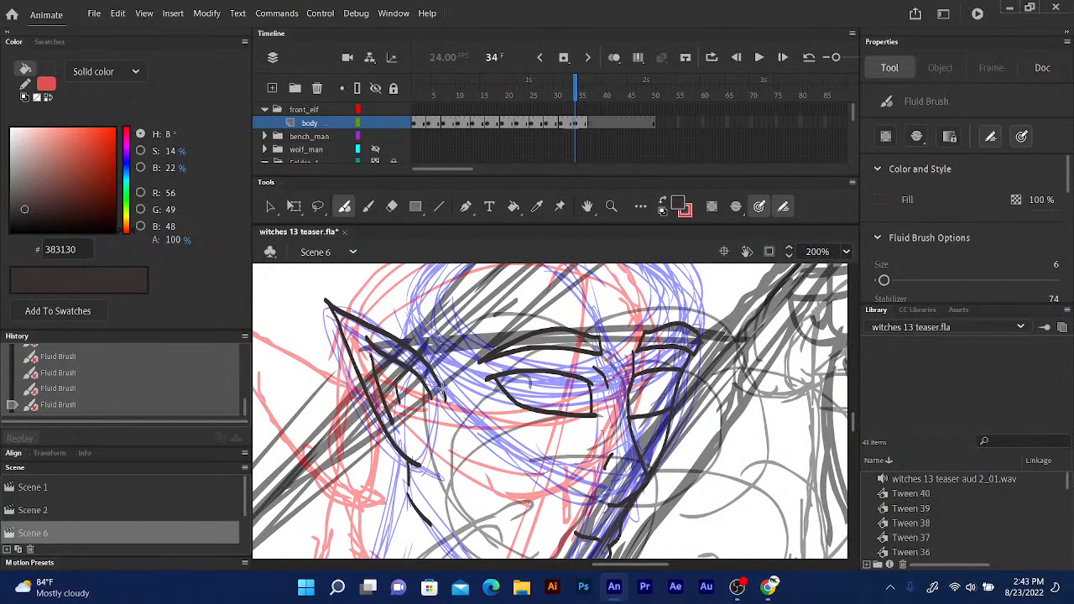
left_click_drag(542, 359, 521, 433)
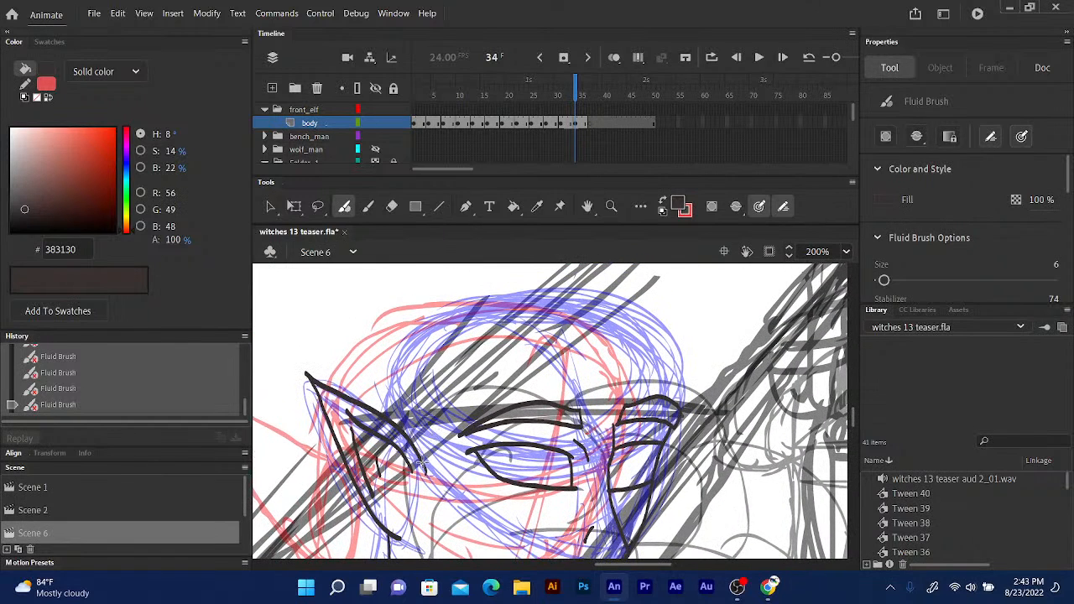
mouse_move(421, 460)
left_mouse_down()
mouse_move(425, 385)
mouse_move(460, 356)
mouse_move(510, 351)
mouse_move(555, 363)
mouse_move(583, 351)
mouse_move(420, 465)
mouse_move(579, 345)
left_mouse_up()
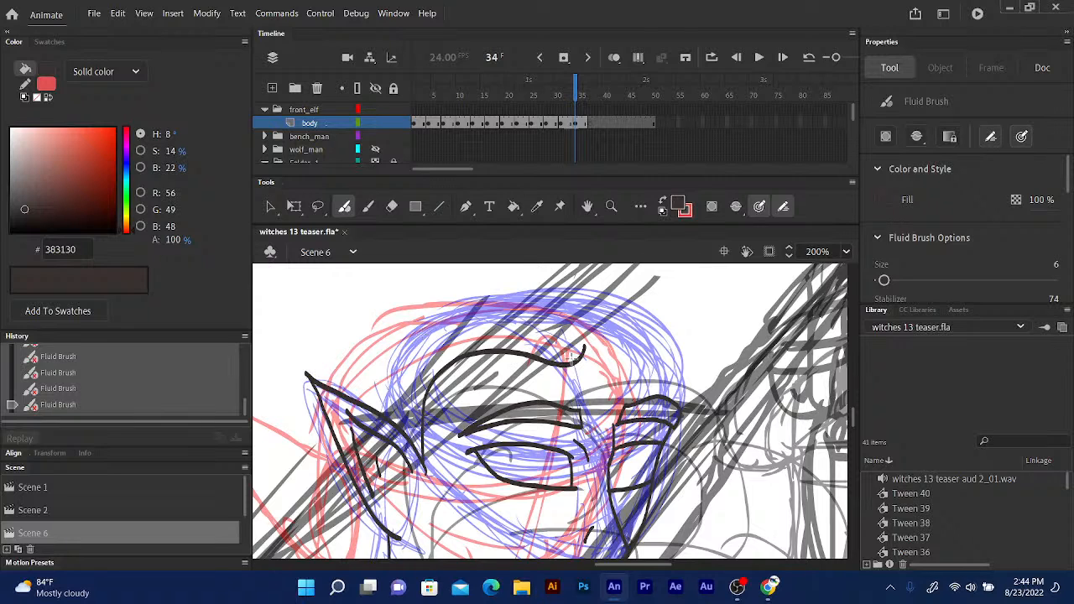
mouse_move(579, 359)
left_mouse_down()
mouse_move(671, 379)
mouse_move(686, 395)
left_mouse_up()
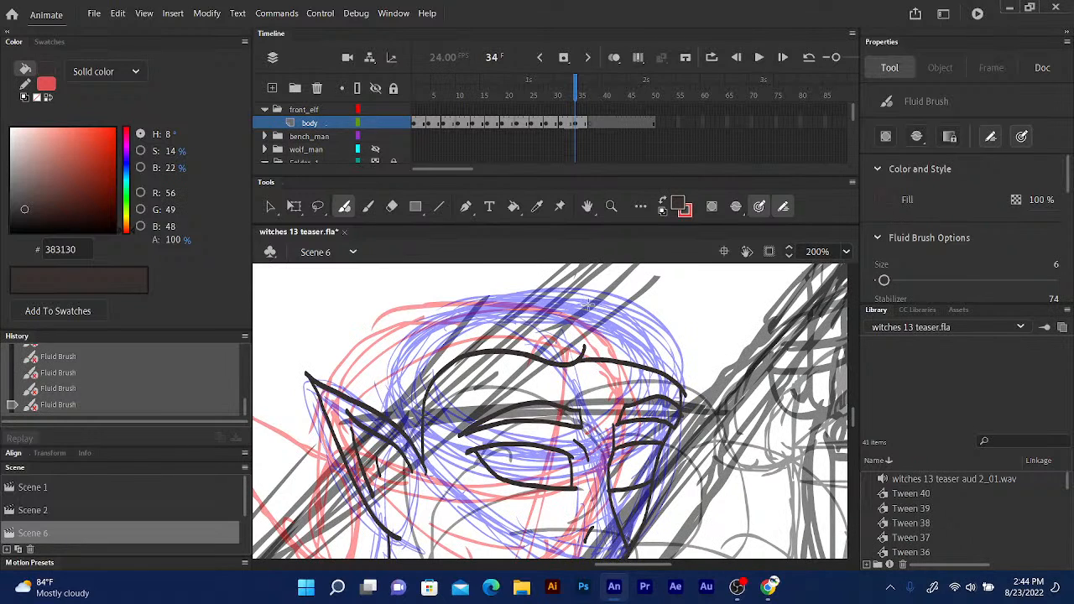
Ink the outer hair contour around both sides of the head, adding short inner strand lines and a raised tuft on top.
mouse_move(570, 314)
left_mouse_down()
mouse_move(645, 313)
mouse_move(684, 333)
mouse_move(690, 405)
mouse_move(572, 312)
mouse_move(683, 401)
left_mouse_up()
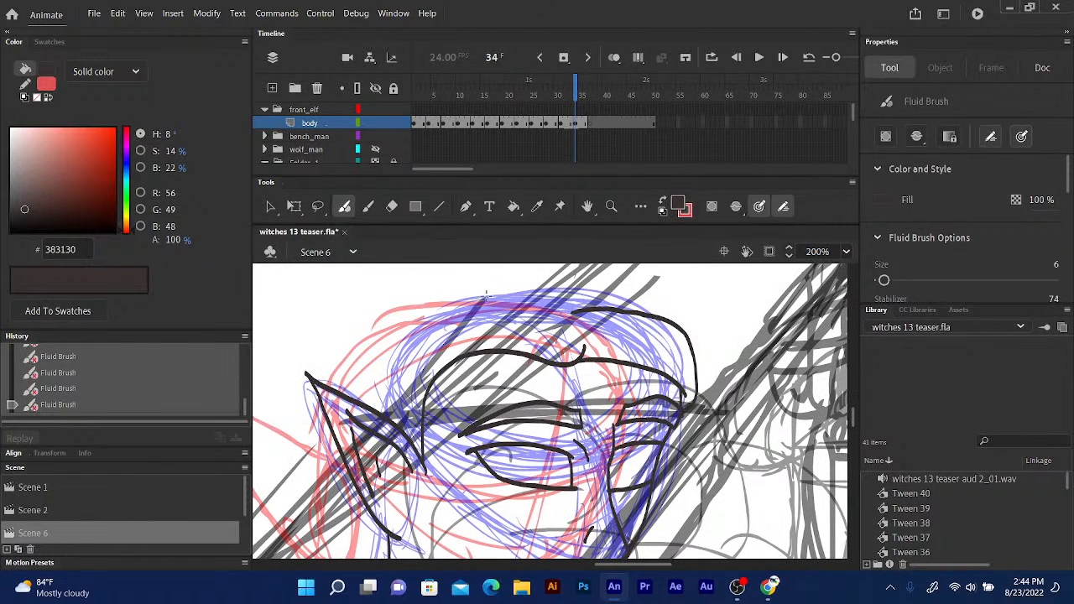
left_click_drag(534, 324, 497, 323)
left_click_drag(424, 342, 405, 406)
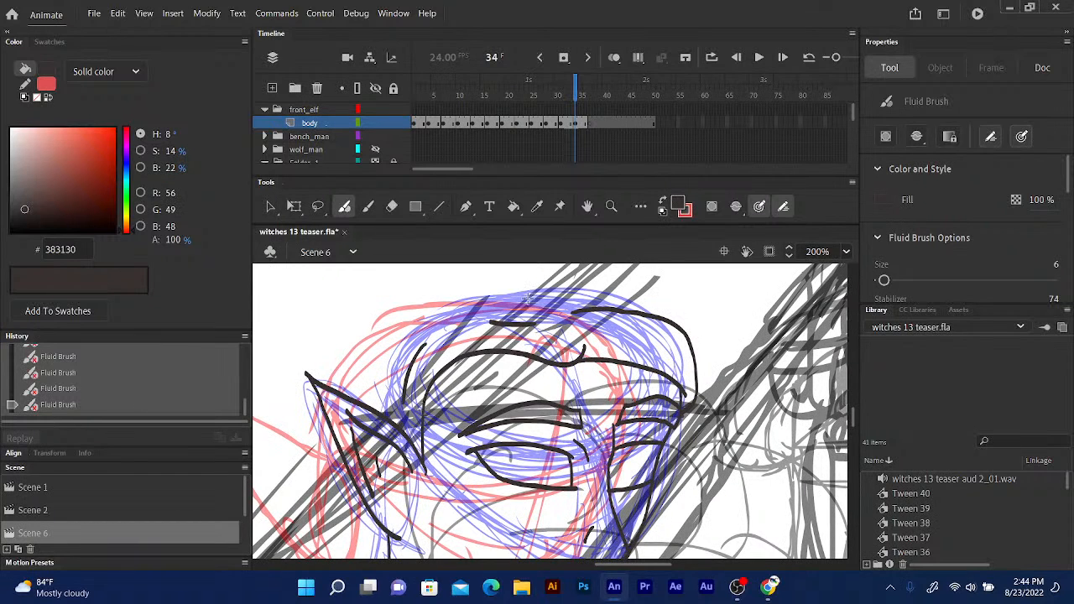
left_click_drag(539, 302, 424, 316)
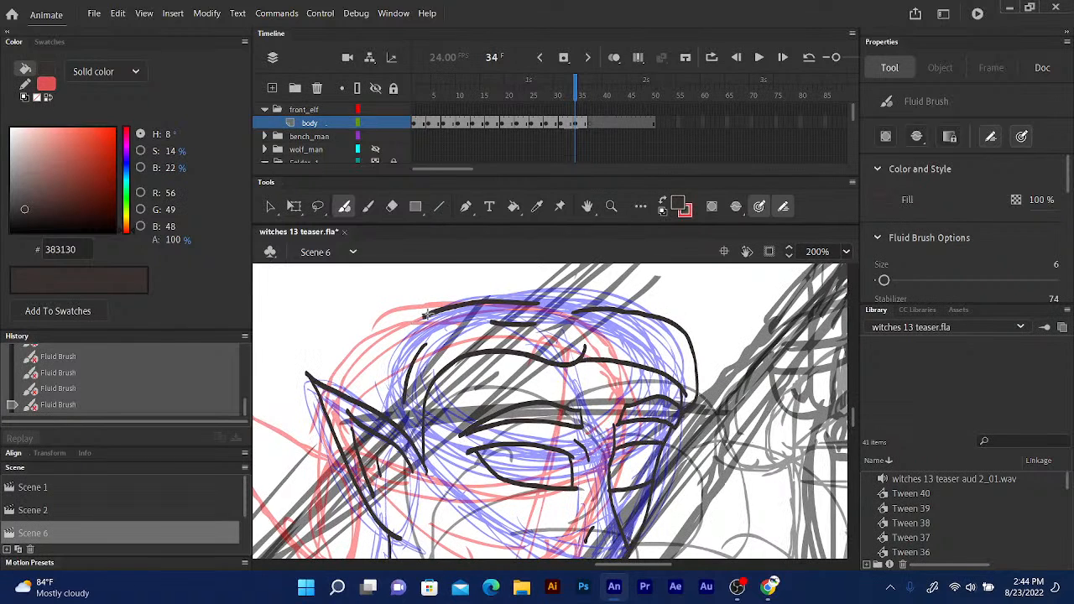
mouse_move(425, 314)
left_mouse_down()
mouse_move(384, 360)
mouse_move(371, 406)
left_mouse_up()
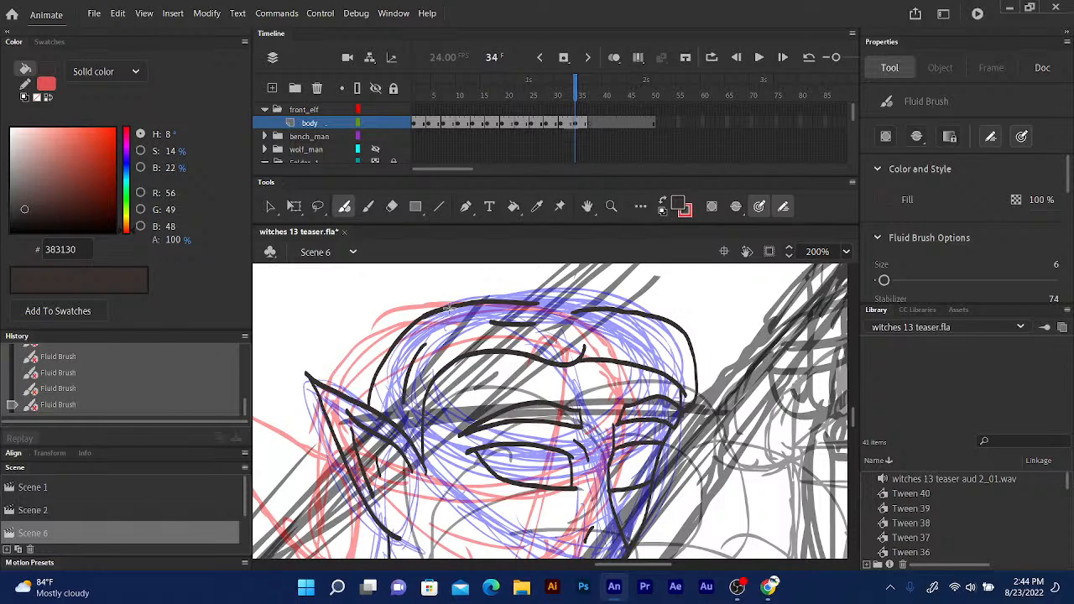
key("ctrl+z")
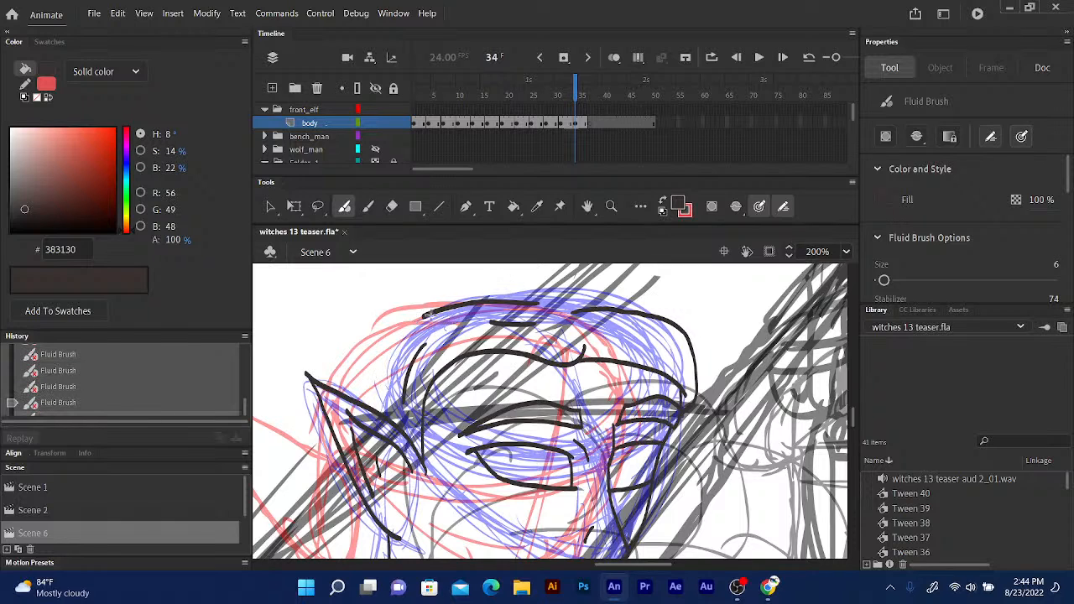
left_click_drag(425, 313, 378, 401)
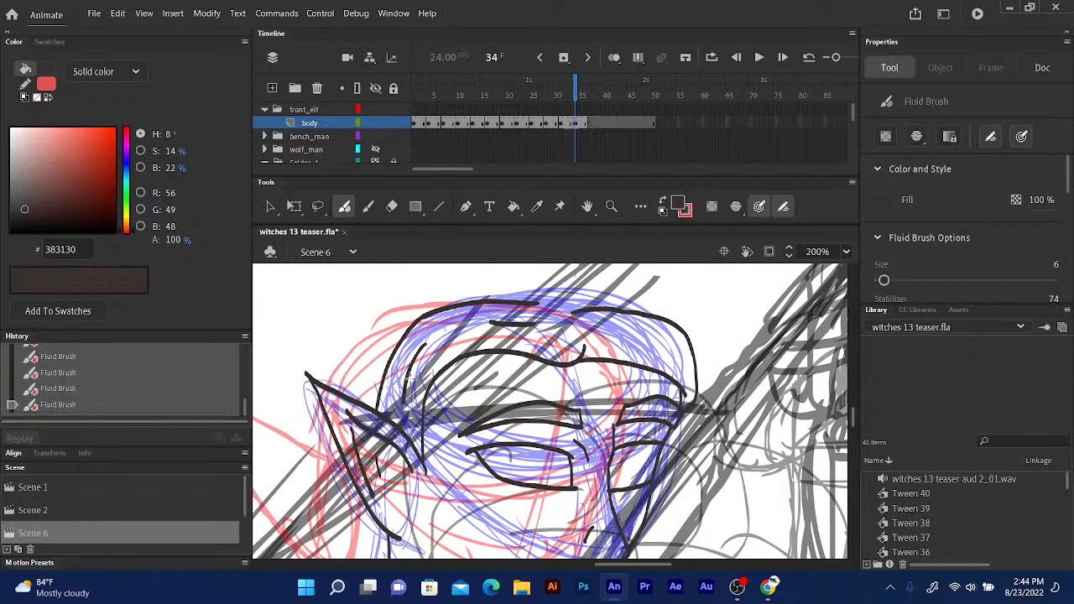
mouse_move(541, 290)
left_mouse_down()
mouse_move(597, 284)
mouse_move(643, 309)
left_mouse_up()
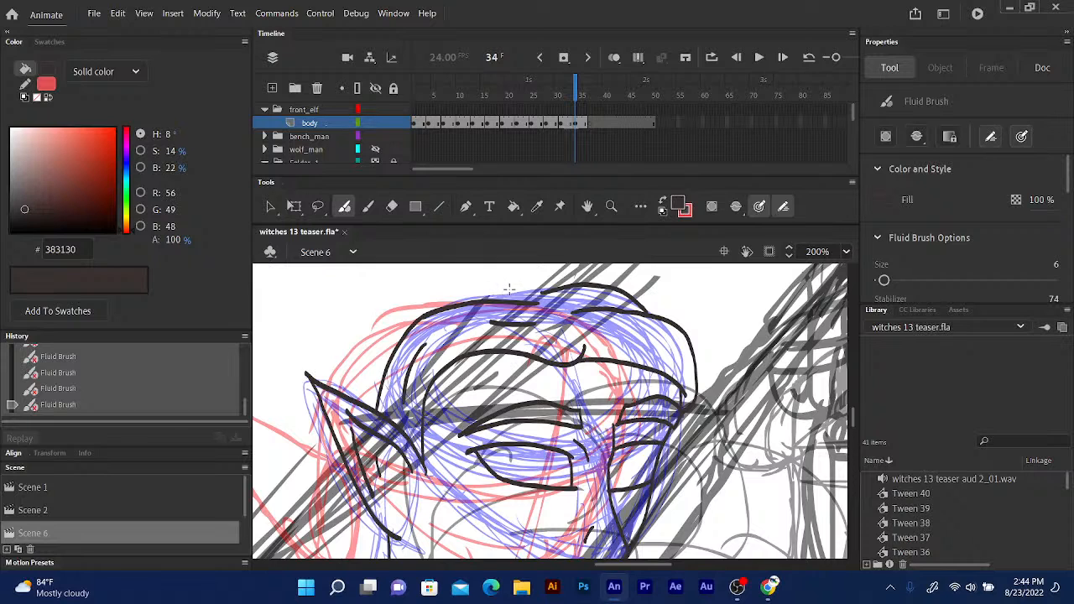
Ink a short raised hair line along the near side of the crown on frame 34.
mouse_move(517, 287)
left_mouse_down()
mouse_move(462, 292)
mouse_move(426, 314)
left_mouse_up()
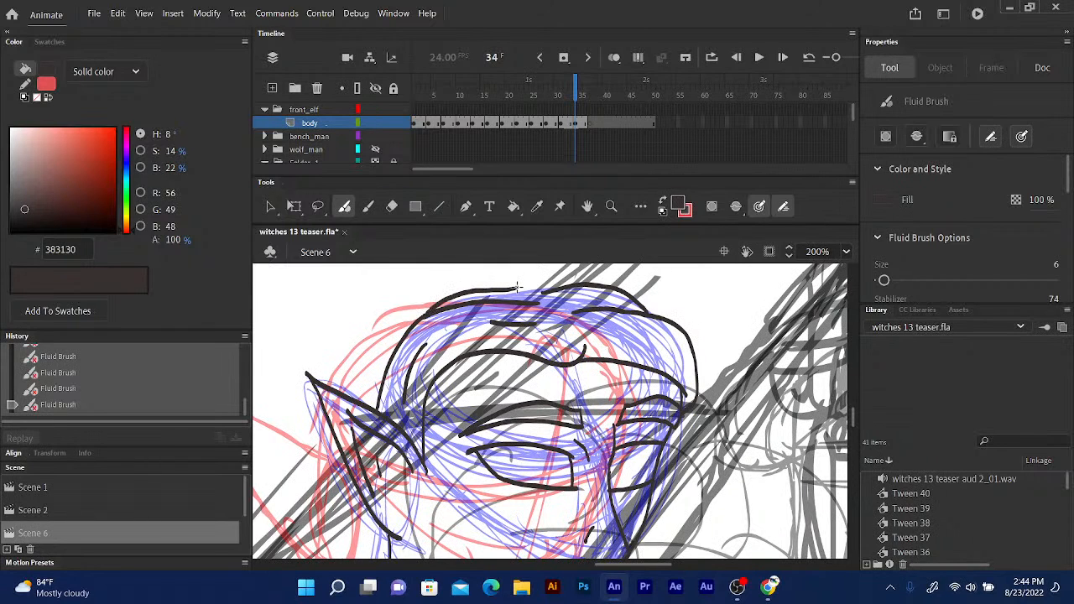
Ink the neck's near-side line from beneath the ear down to its base, curving outward onto the near shoulder.
mouse_move(491, 288)
left_mouse_down()
mouse_move(562, 275)
mouse_move(575, 284)
mouse_move(670, 199)
left_mouse_up()
left_click_drag(522, 352, 529, 233)
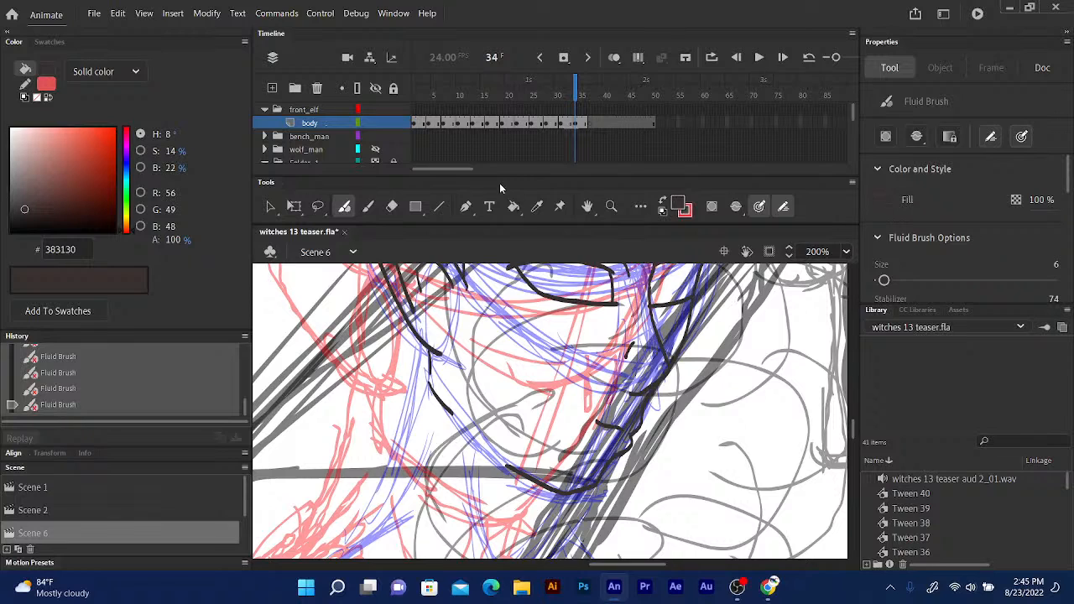
left_click_drag(518, 438, 545, 268)
left_click_drag(521, 382, 548, 272)
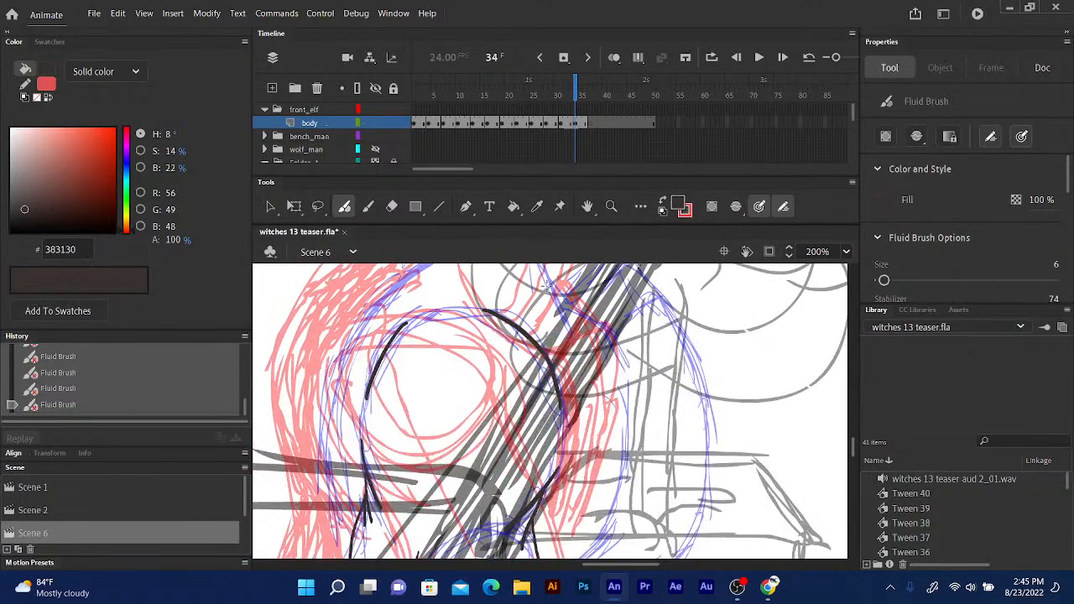
left_click_drag(517, 362, 534, 302)
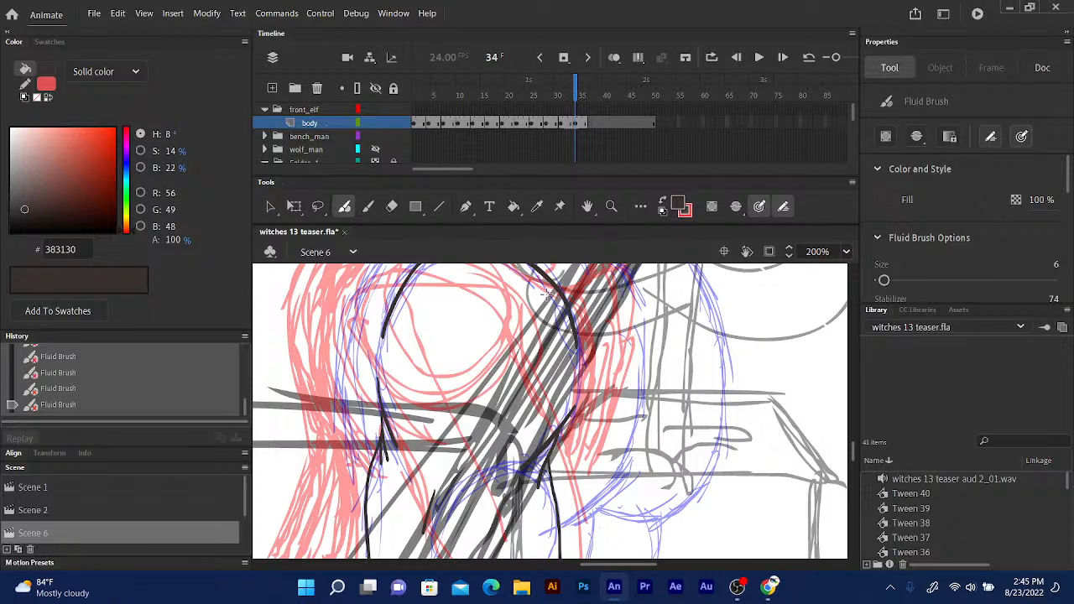
scroll(545, 293, "up", 5)
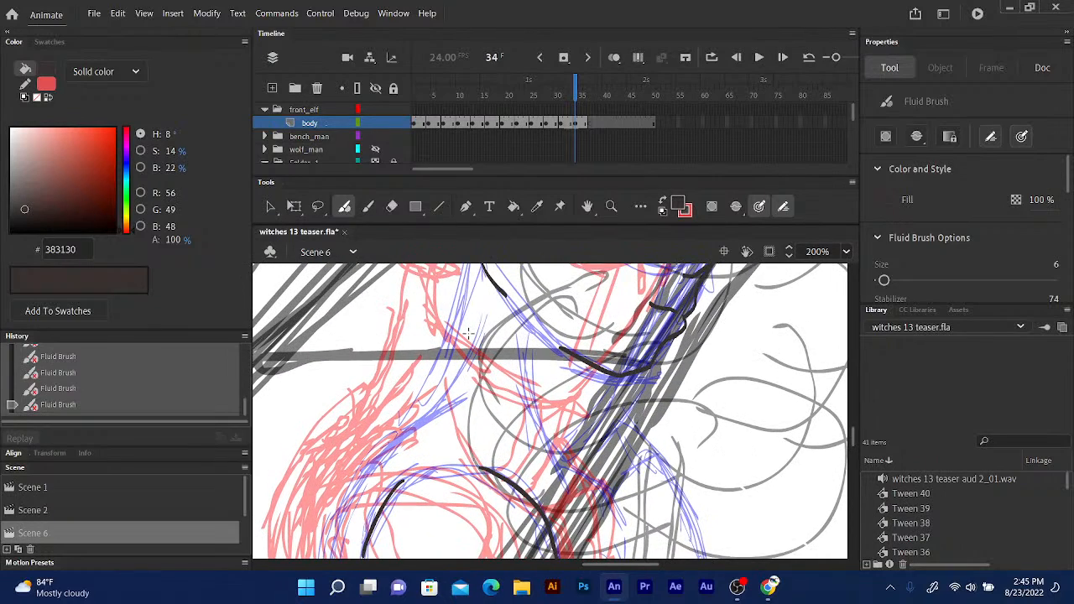
scroll(468, 333, "up", 3)
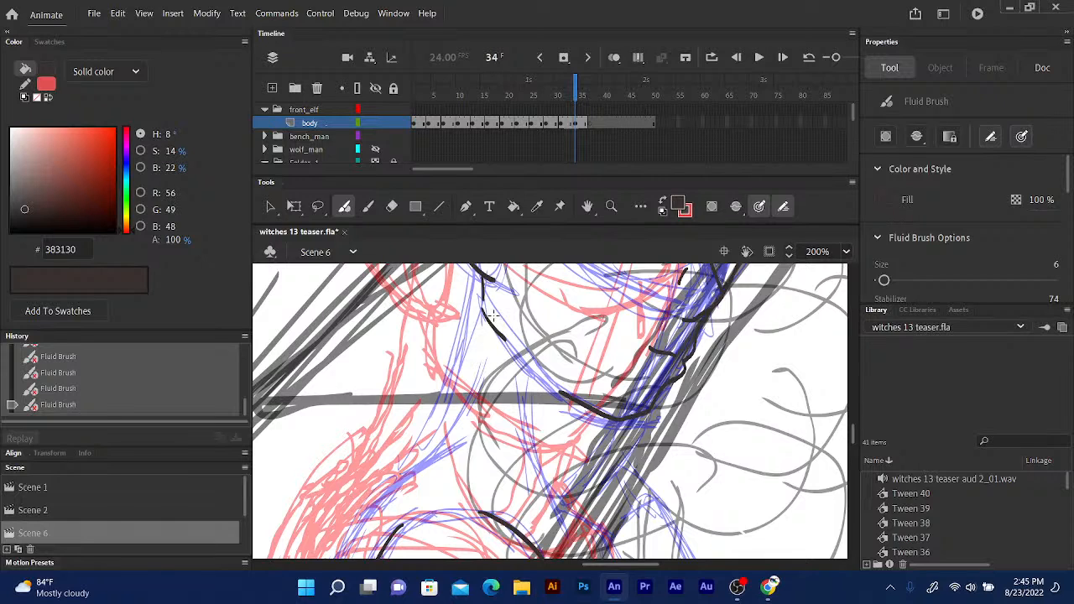
mouse_move(486, 284)
left_mouse_down()
mouse_move(466, 470)
mouse_move(359, 520)
left_mouse_up()
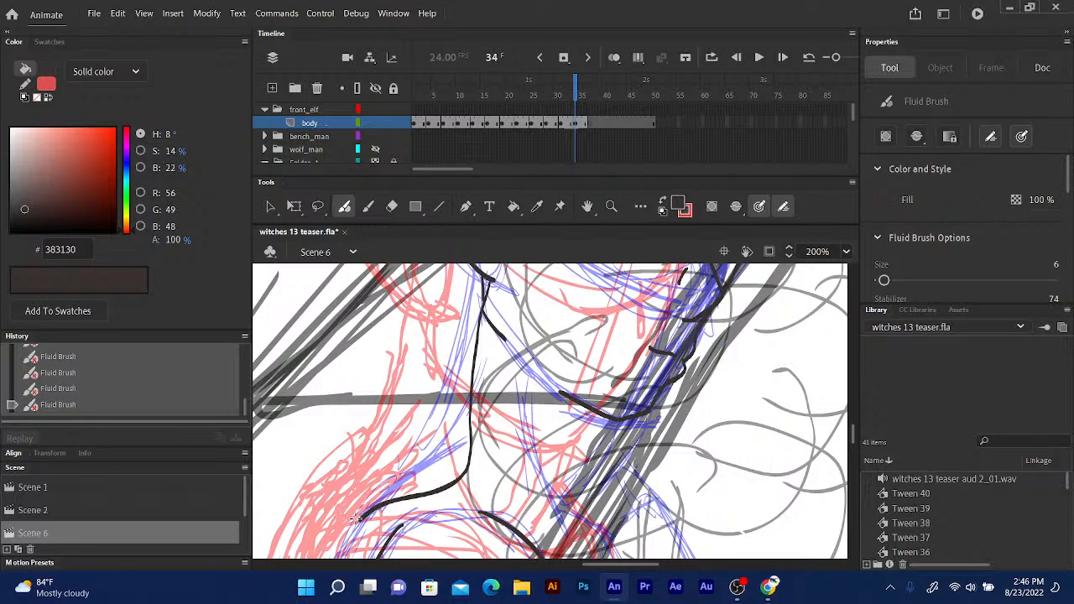
Compare the pose with the preceding frame, and ink the outer contour from the near shoulder down the side to the waist on frame 34.
left_click_drag(575, 95, 567, 99)
mouse_move(520, 350)
left_mouse_down()
mouse_move(593, 328)
mouse_move(599, 357)
mouse_move(646, 381)
left_mouse_up()
left_click_drag(566, 92, 576, 92)
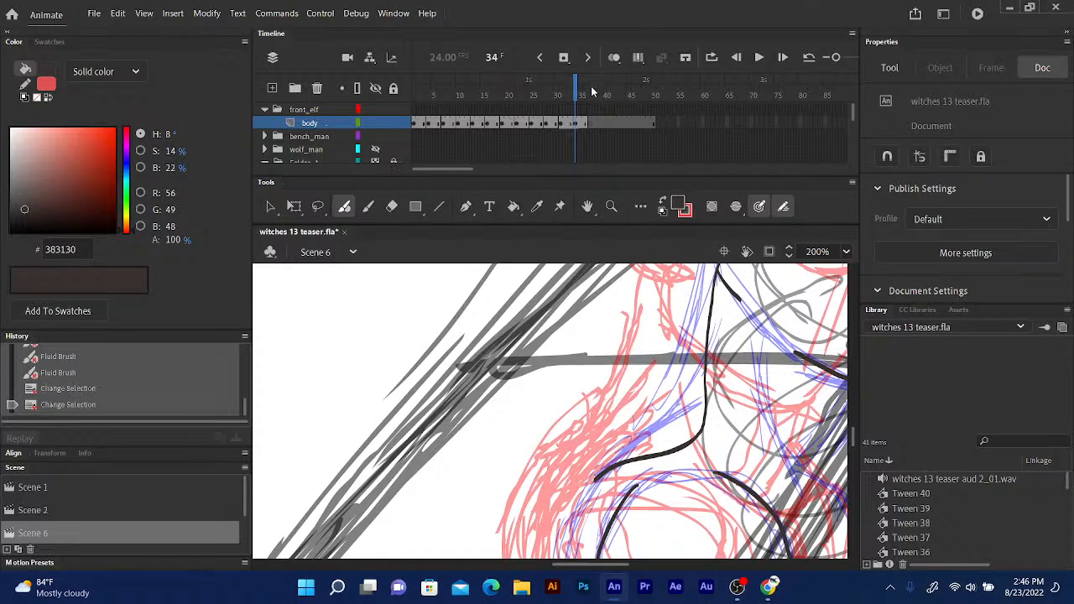
mouse_move(609, 381)
left_mouse_down()
mouse_move(577, 401)
mouse_move(499, 417)
mouse_move(486, 432)
left_mouse_up()
left_click_drag(558, 324, 578, 307)
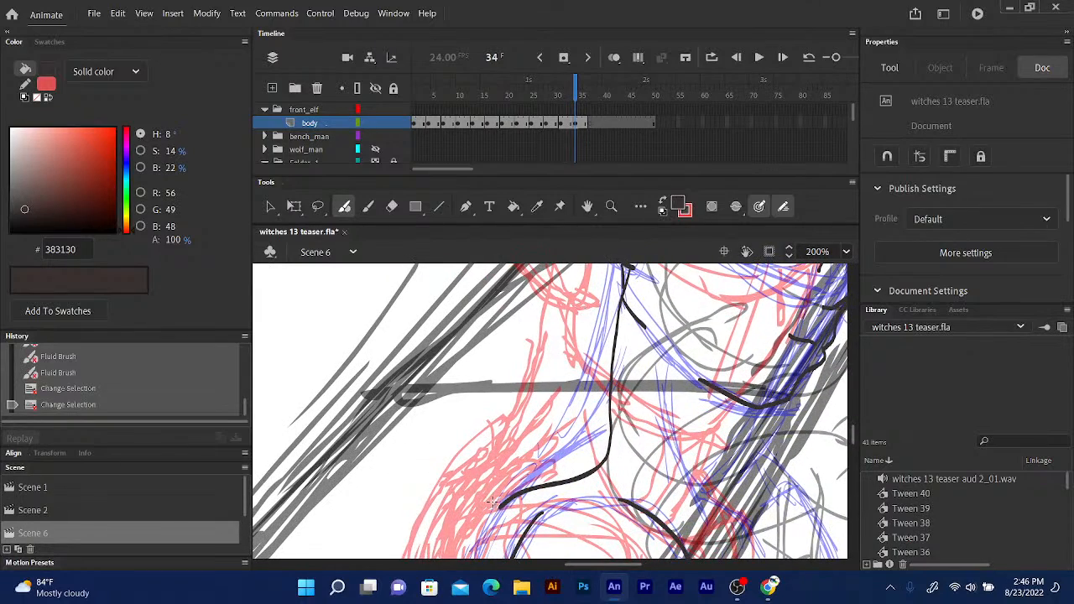
mouse_move(622, 434)
left_mouse_down()
mouse_move(624, 401)
mouse_move(755, 302)
mouse_move(649, 248)
mouse_move(591, 325)
left_mouse_up()
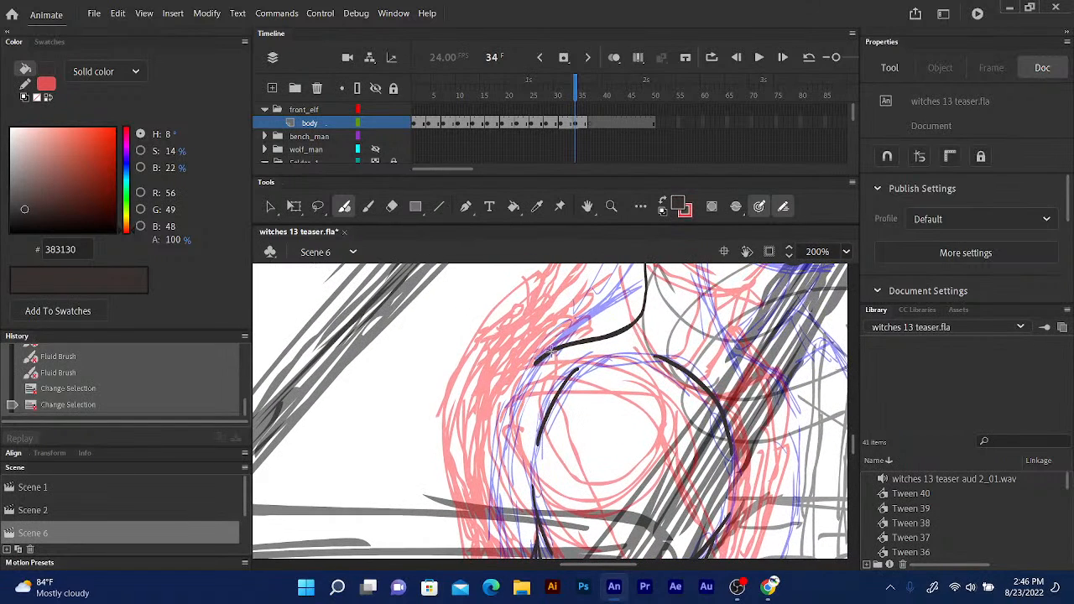
left_click_drag(551, 351, 503, 431)
left_click_drag(628, 374, 635, 269)
scroll(635, 269, "down", 5)
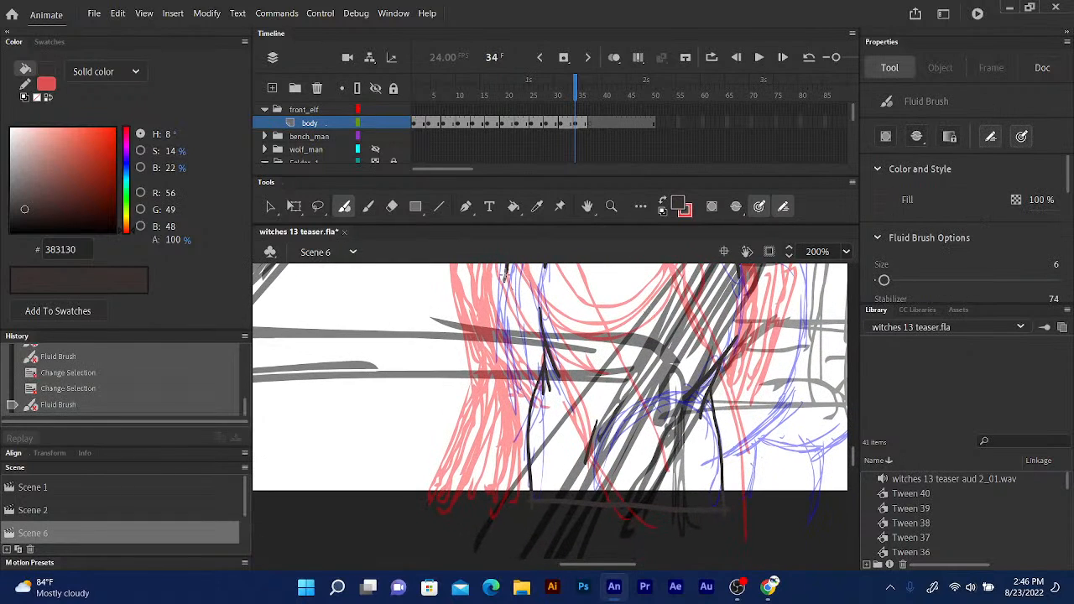
left_click_drag(506, 343, 525, 389)
left_click_drag(506, 270, 509, 264)
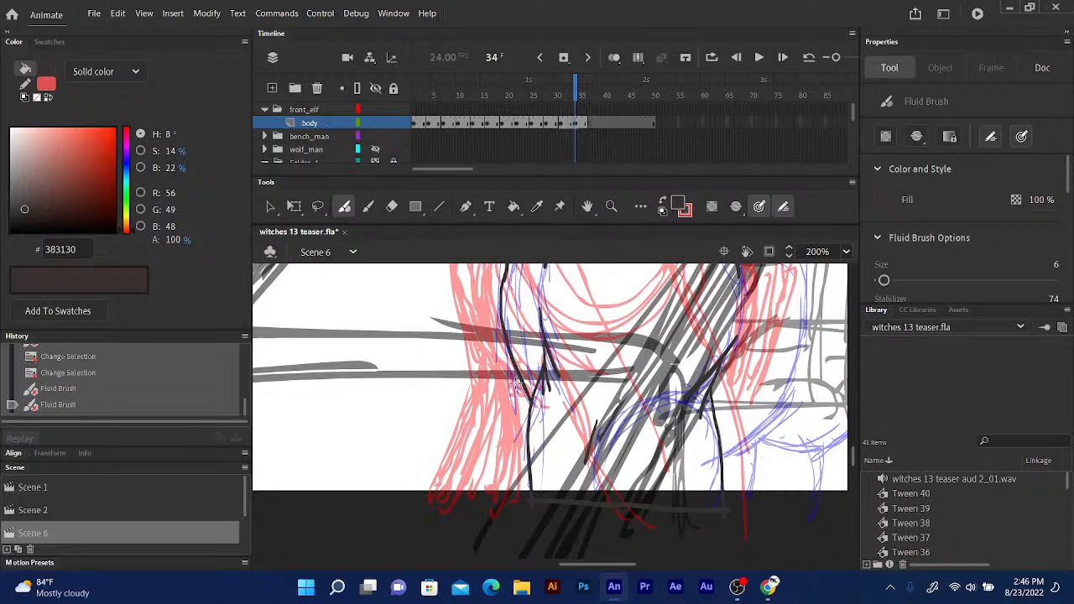
Ink a curved line sweeping from behind the neck down to the near shoulder, redrawing it closer to the shoulder contour.
left_click_drag(578, 341, 533, 448)
left_click_drag(520, 304, 510, 422)
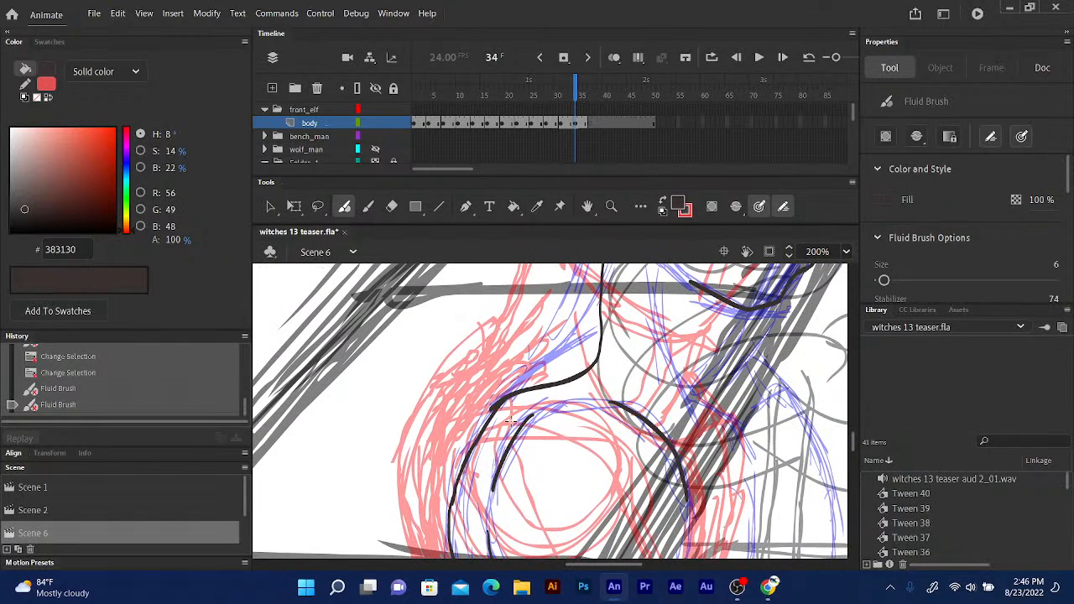
mouse_move(579, 308)
left_mouse_down()
mouse_move(494, 377)
mouse_move(470, 421)
mouse_move(500, 378)
left_mouse_up()
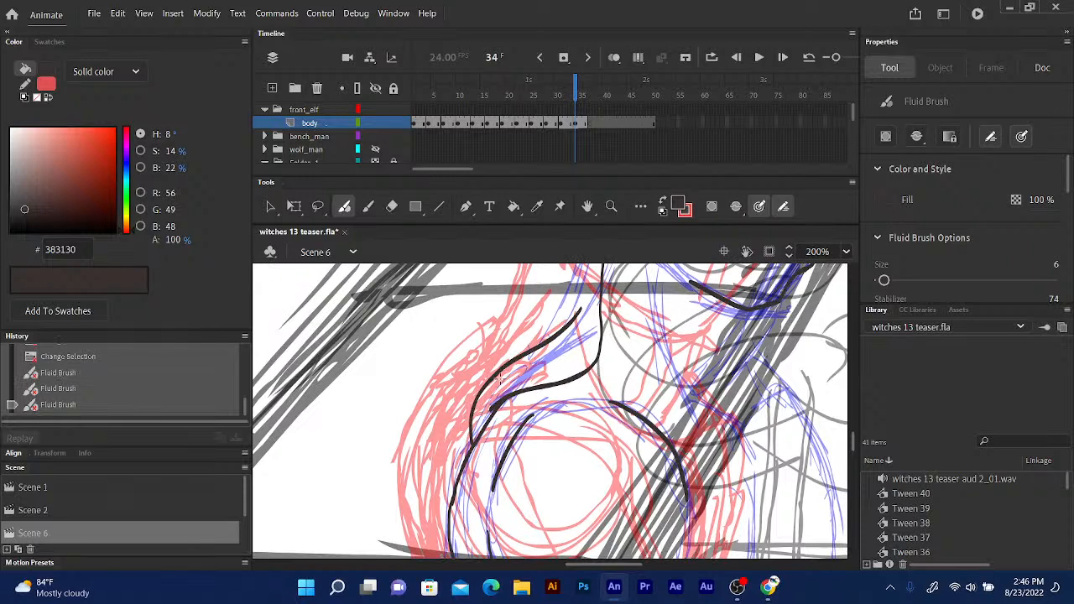
key("ctrl+z")
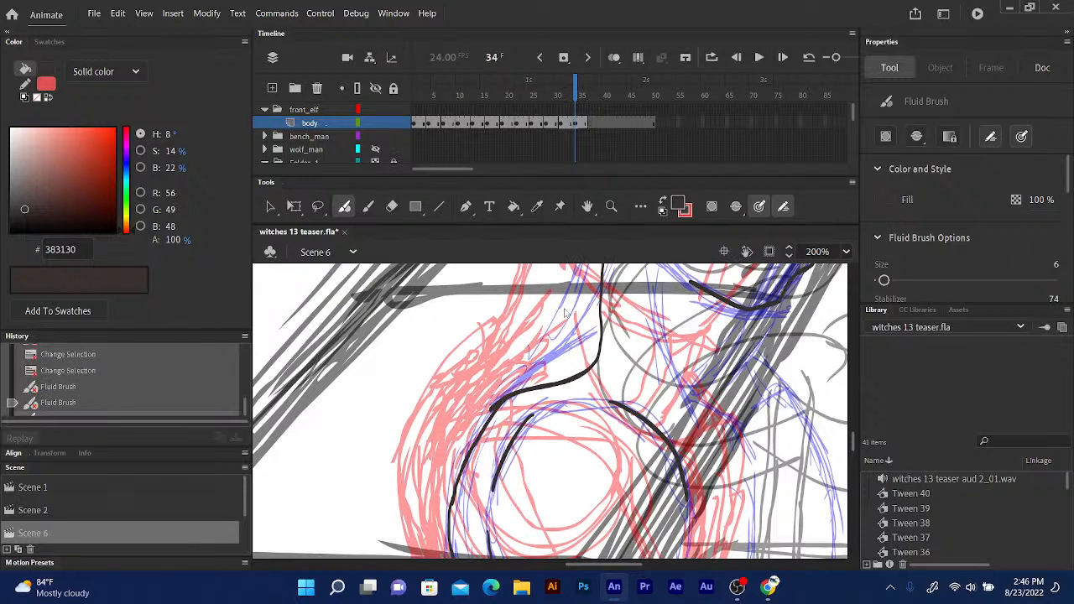
left_click_drag(580, 307, 478, 416)
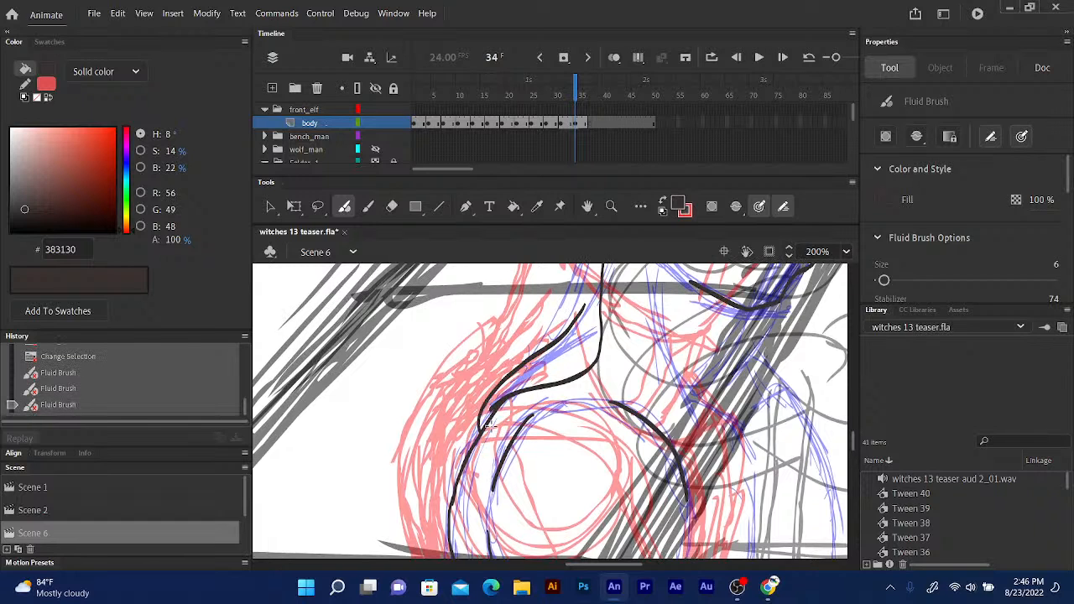
Ink two long, nearly parallel lines from beneath the near ear down behind the neck to the shoulder.
scroll(579, 352, "up", 3)
scroll(578, 382, "up", 1)
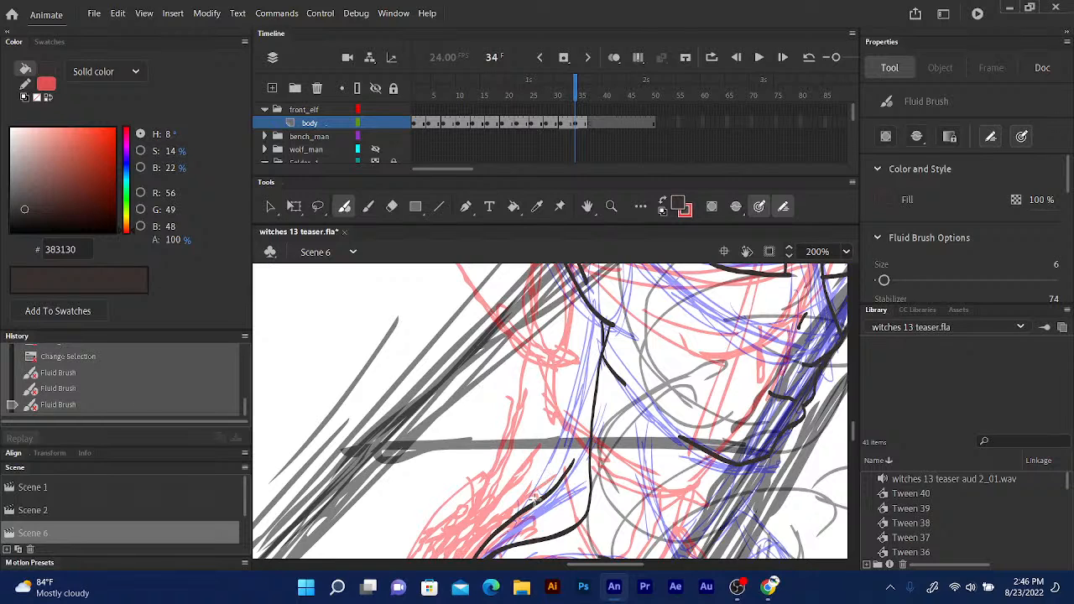
mouse_move(530, 502)
left_mouse_down()
mouse_move(572, 463)
mouse_move(597, 326)
mouse_move(602, 476)
left_mouse_up()
left_click_drag(610, 346, 642, 224)
left_click_drag(624, 364, 643, 268)
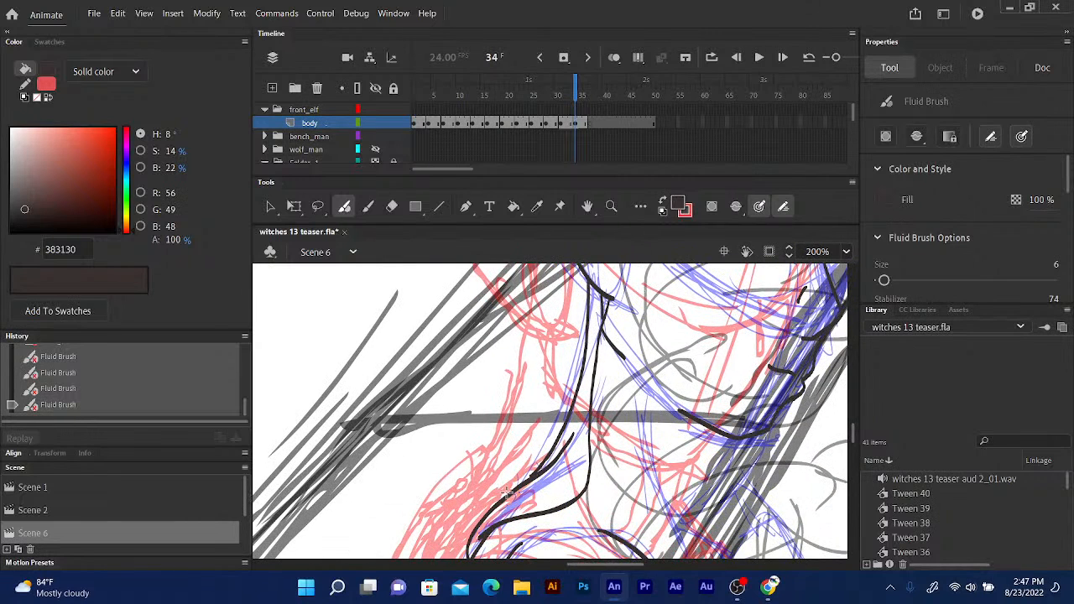
mouse_move(541, 450)
left_mouse_down()
mouse_move(567, 370)
mouse_move(577, 291)
left_mouse_up()
left_click_drag(507, 494, 582, 283)
Ink a diagonal line from the base of the neck across the upper chest toward the far shoulder.
left_click_drag(615, 369, 590, 317)
mouse_move(610, 379)
left_mouse_down()
mouse_move(574, 284)
mouse_move(544, 338)
mouse_move(535, 334)
left_mouse_up()
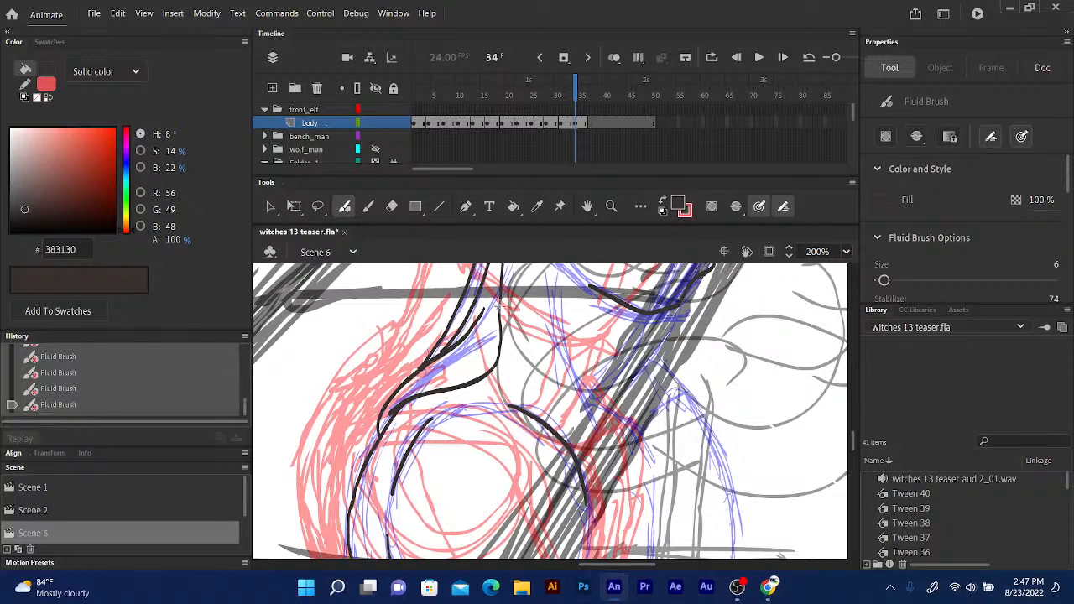
left_click_drag(501, 307, 564, 382)
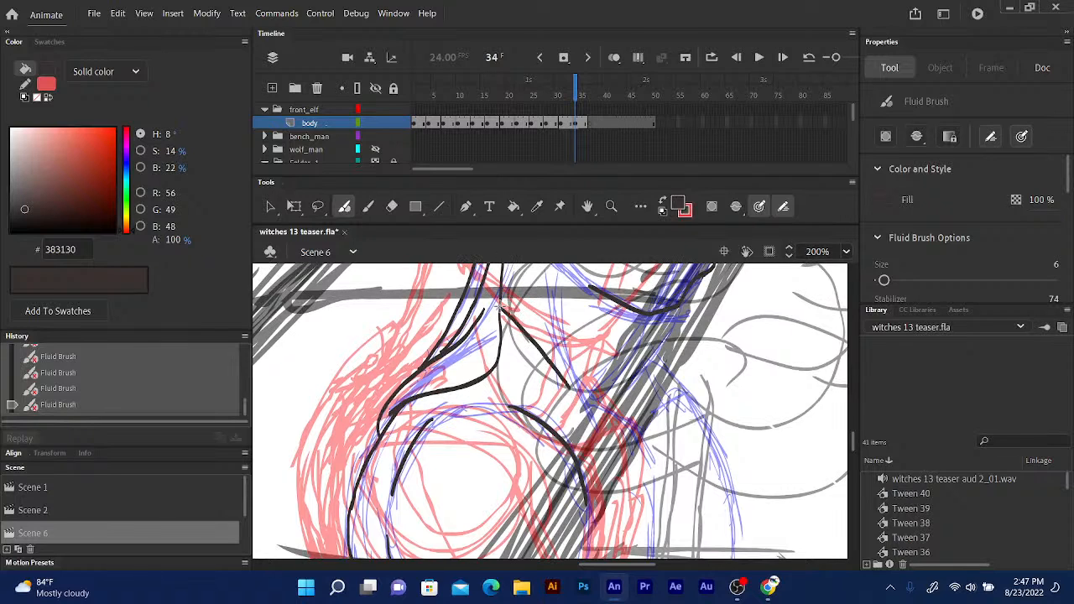
left_click_drag(600, 432, 610, 454)
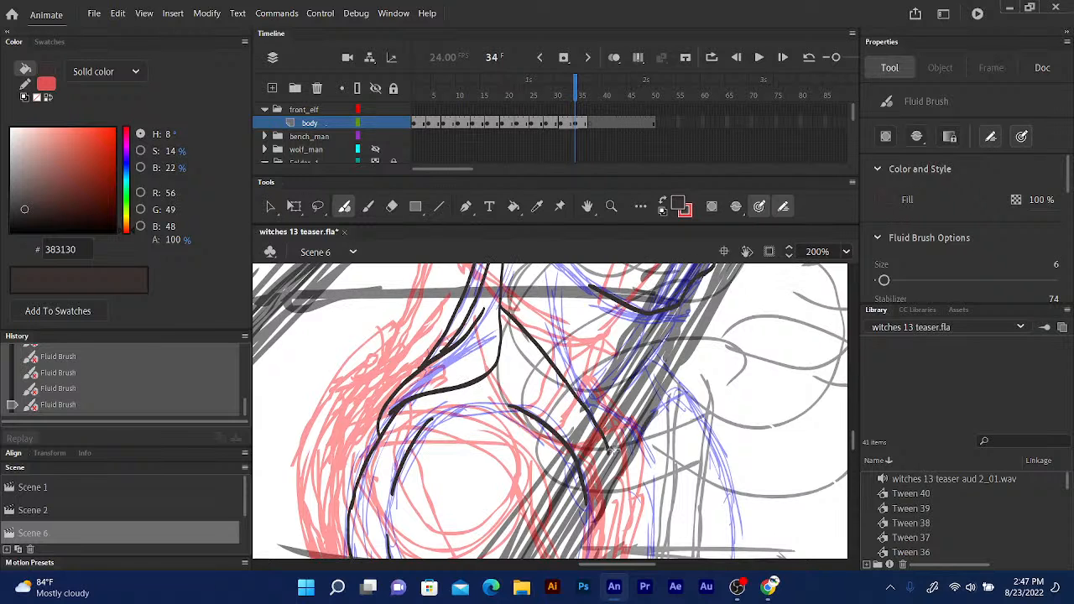
Continue the diagonal chest line into a curved contour down past the inner torso line to the far side of the waist.
left_click_drag(624, 321, 567, 198)
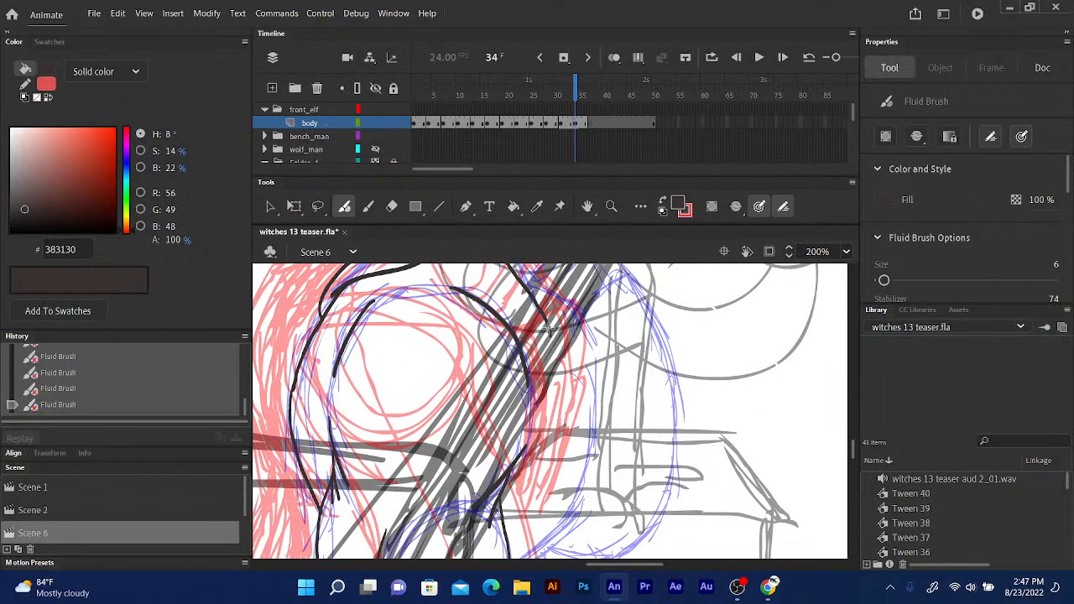
mouse_move(549, 329)
left_mouse_down()
mouse_move(565, 417)
mouse_move(554, 486)
mouse_move(534, 514)
left_mouse_up()
mouse_move(549, 329)
left_mouse_down()
mouse_move(559, 411)
mouse_move(549, 495)
mouse_move(520, 537)
left_mouse_up()
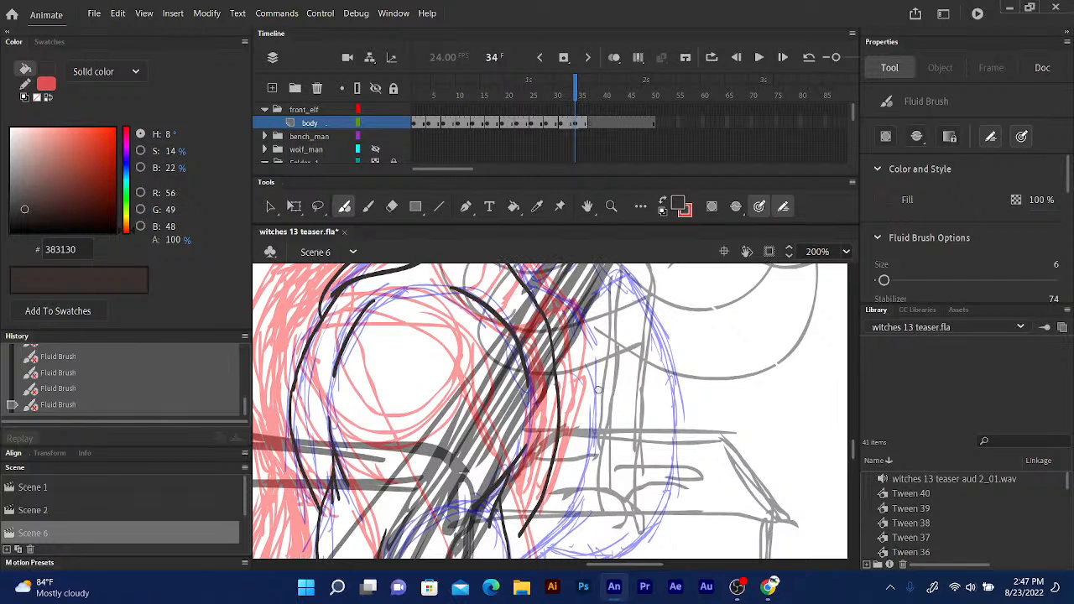
left_click_drag(599, 393, 621, 265)
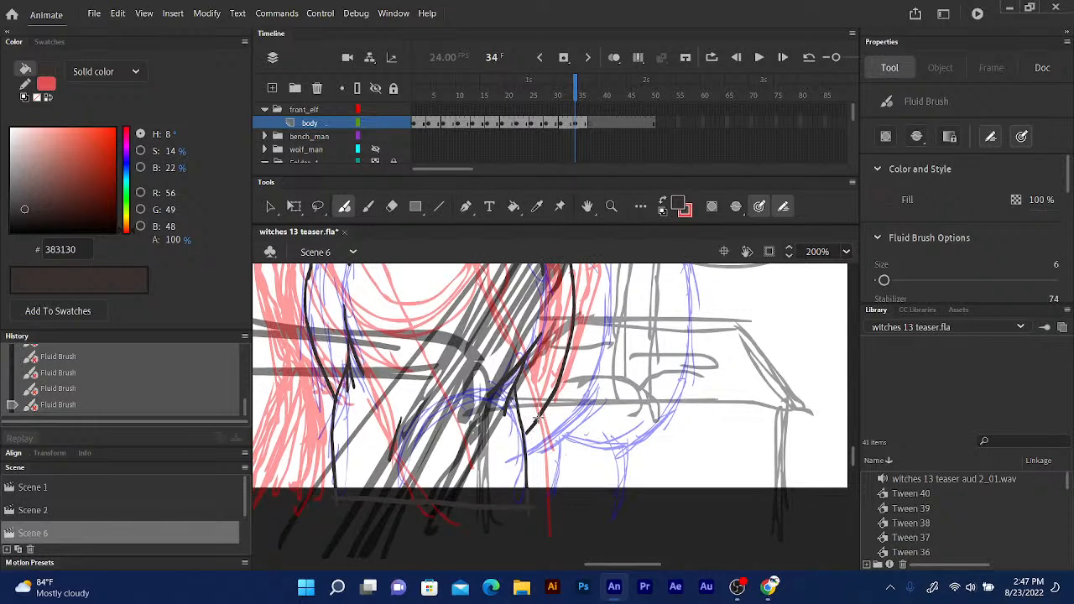
left_click_drag(537, 418, 526, 462)
Ink the far side of the neck with short strokes below the chin, and add a short neck line beneath the jaw.
scroll(584, 332, "up", 5)
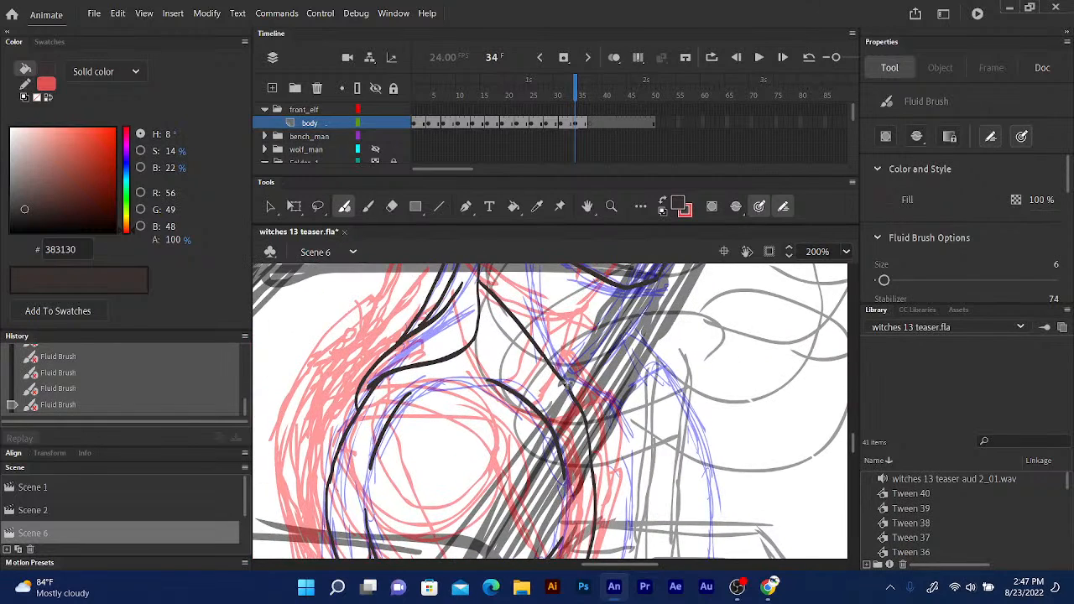
scroll(546, 364, "up", 4)
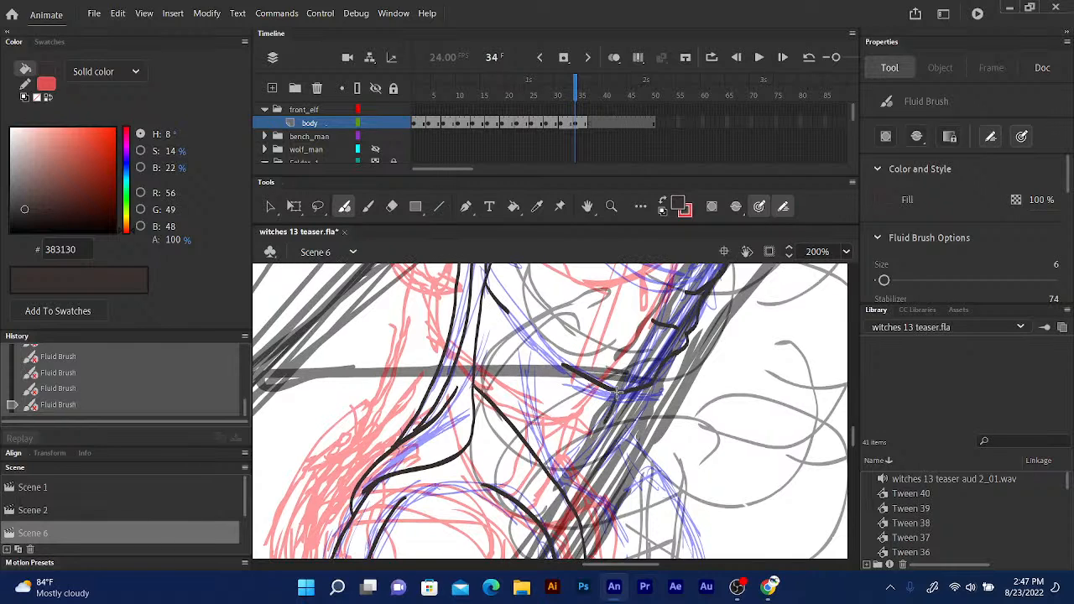
mouse_move(618, 392)
left_mouse_down()
mouse_move(588, 434)
mouse_move(593, 483)
left_mouse_up()
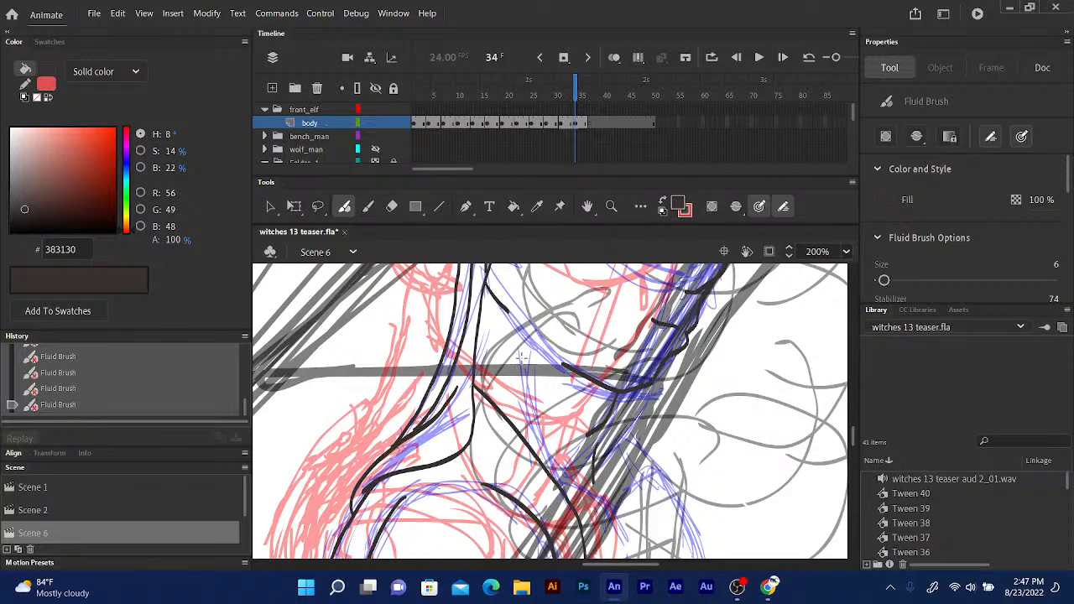
left_click_drag(524, 346, 539, 426)
Ink a V-shaped point on the far side of the upper chest, with two short ticks beneath it.
left_click_drag(590, 322, 529, 195)
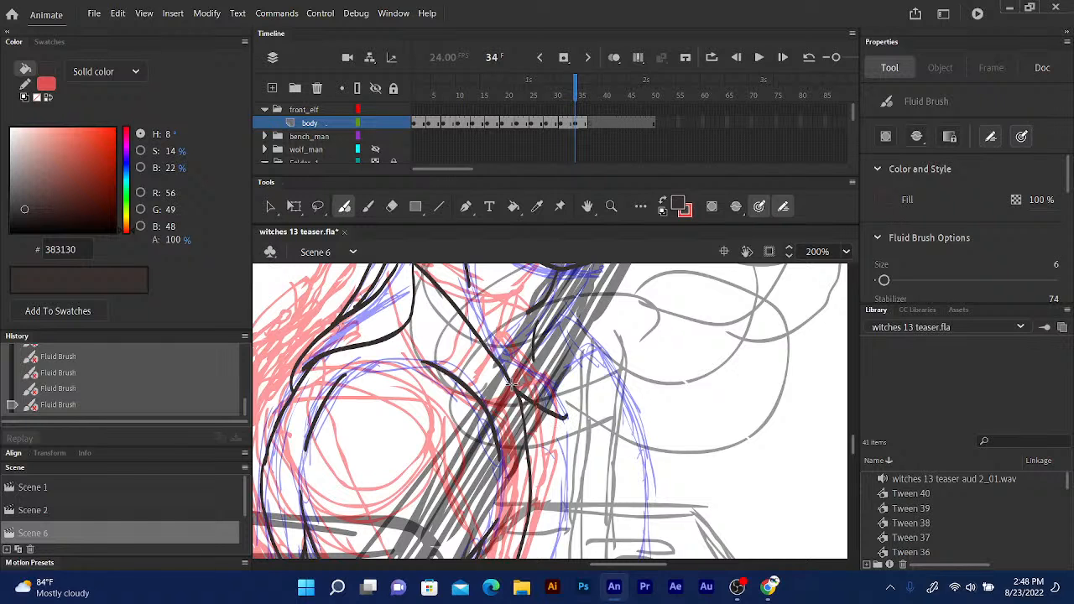
scroll(599, 353, "down", 3)
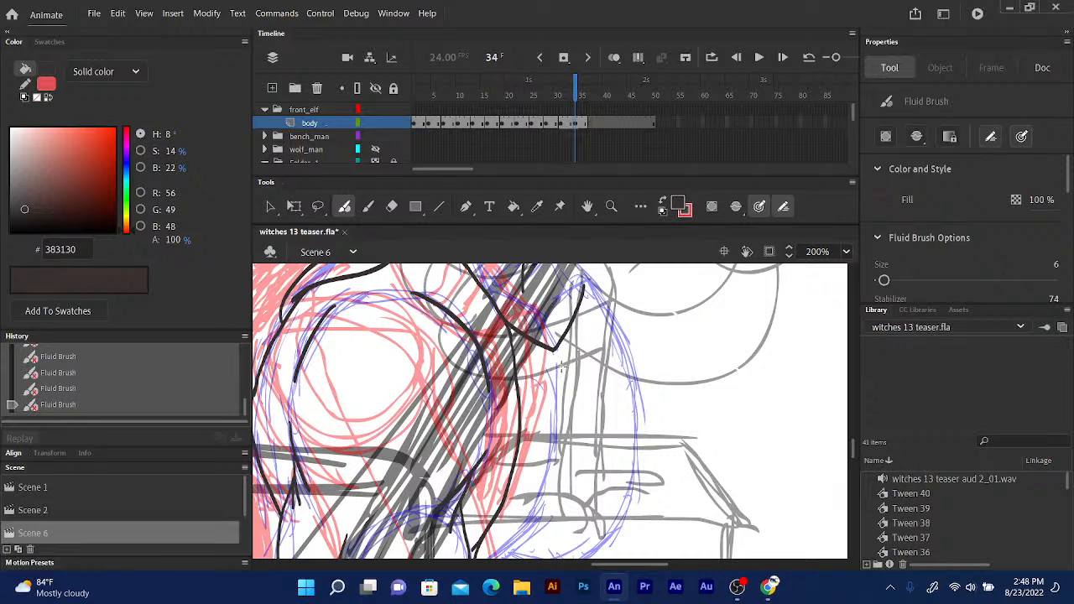
left_click_drag(562, 360, 558, 378)
Ink the far outer contour below the V-shaped point, running down and curving inward toward the waist.
scroll(550, 381, "down", 4)
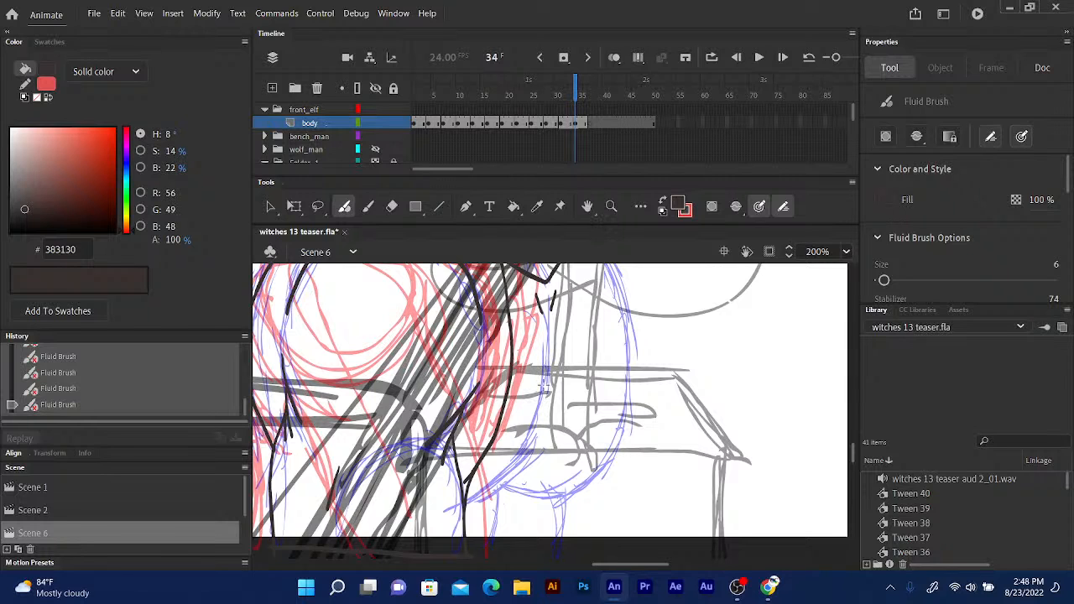
mouse_move(547, 370)
left_mouse_down()
mouse_move(528, 448)
mouse_move(485, 501)
left_mouse_up()
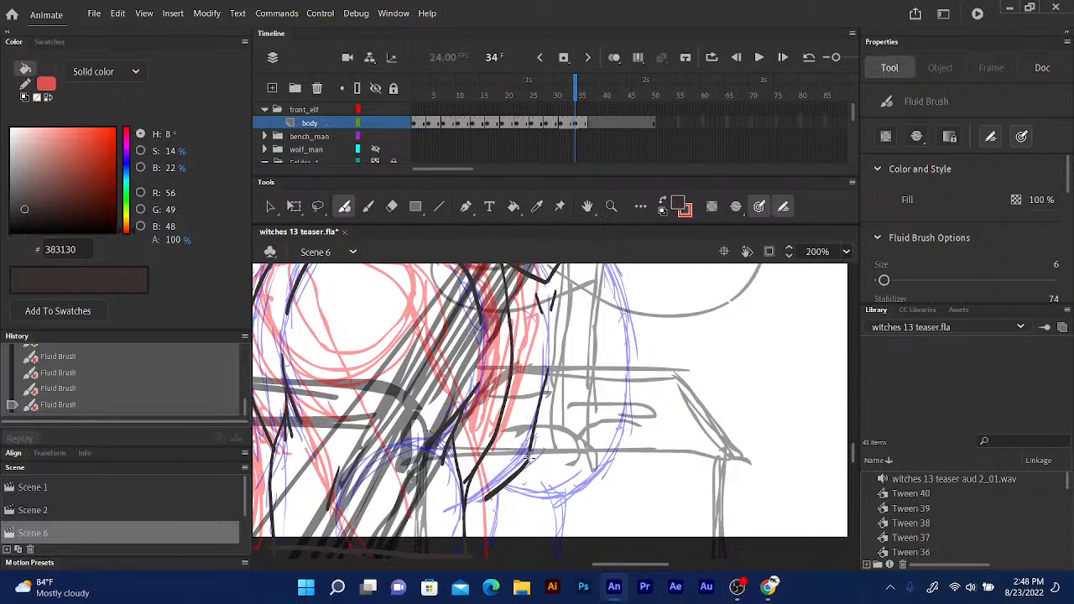
scroll(485, 501, "down", 3)
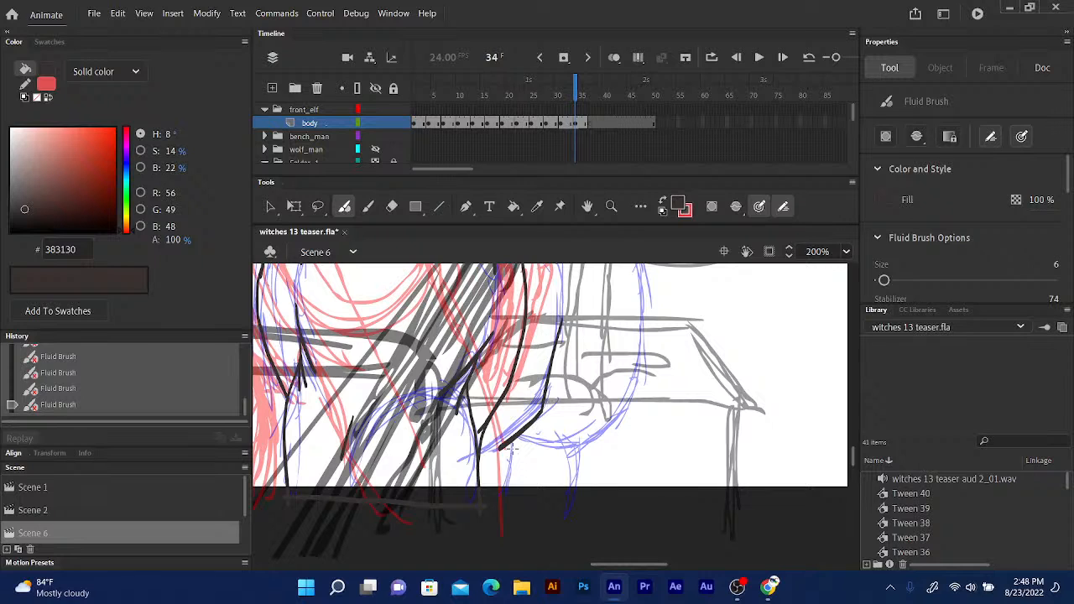
mouse_move(521, 432)
left_mouse_down()
mouse_move(499, 486)
mouse_move(475, 495)
left_mouse_up()
scroll(611, 338, "up", 8)
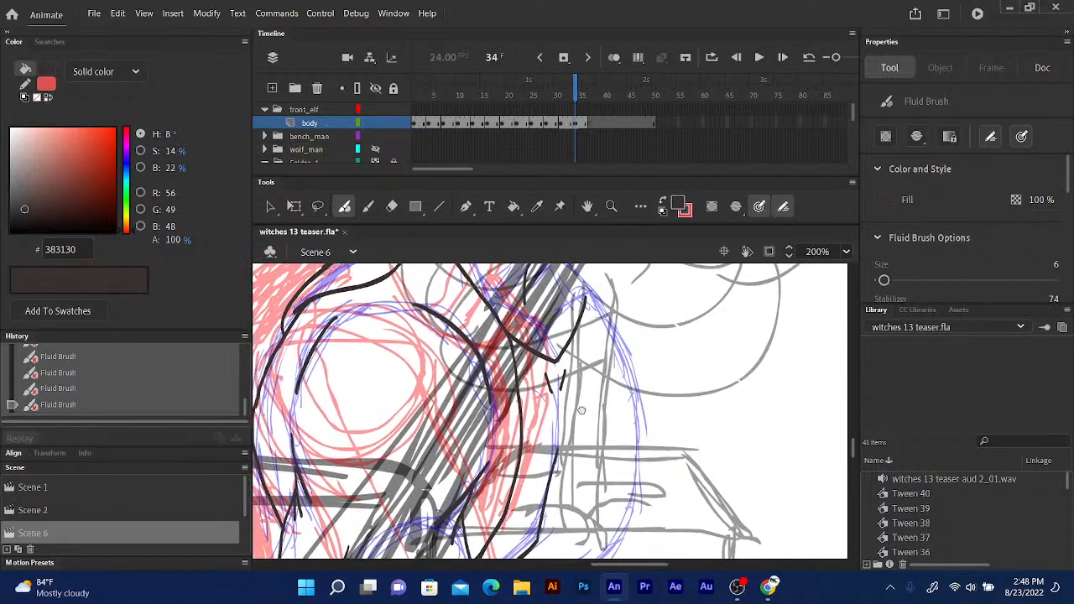
scroll(587, 471, "up", 3)
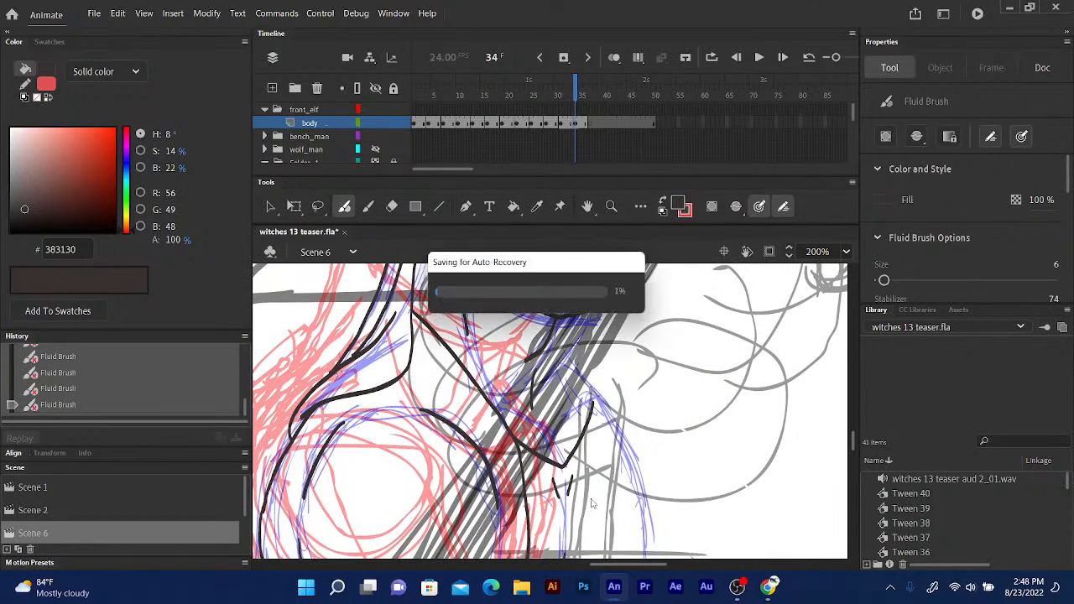
scroll(577, 342, "up", 3)
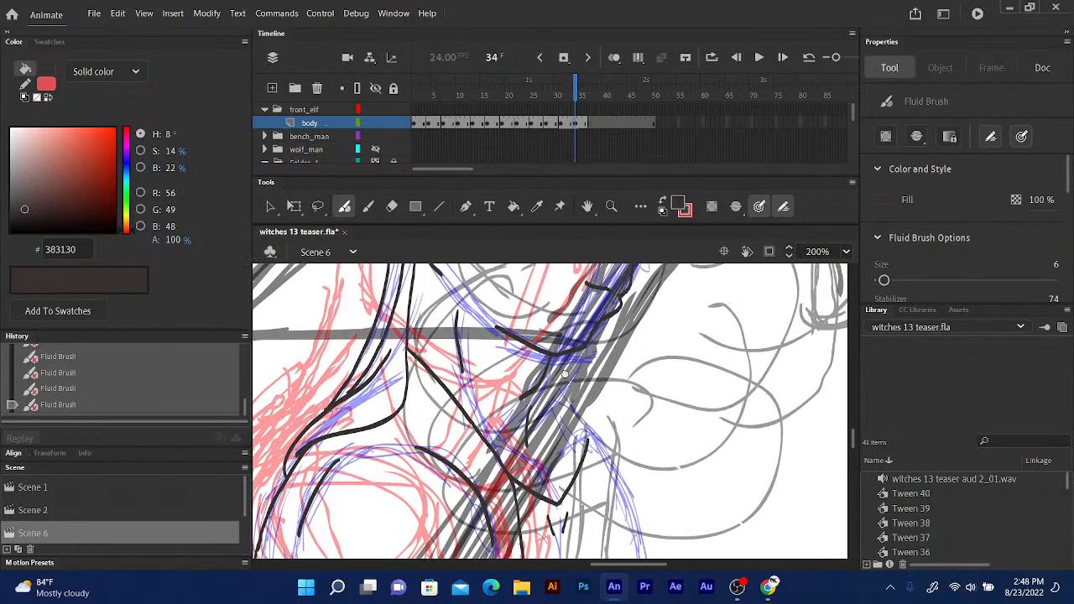
Ink a slanted line from the base of the neck to the V-shaped collar point, with short fold strokes inside the V.
left_click_drag(578, 343, 570, 358)
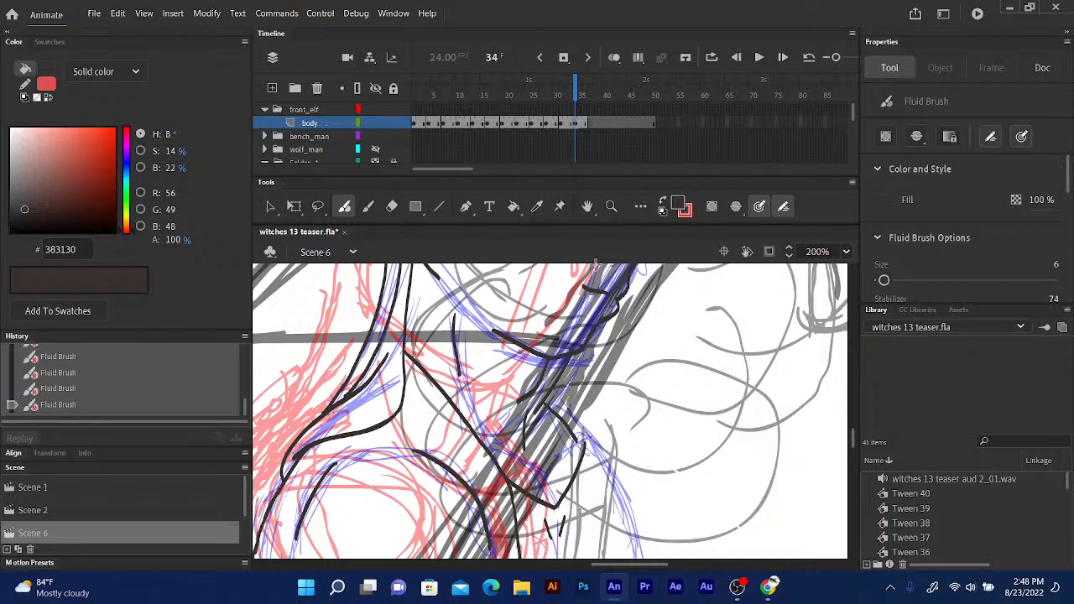
key("ctrl+z")
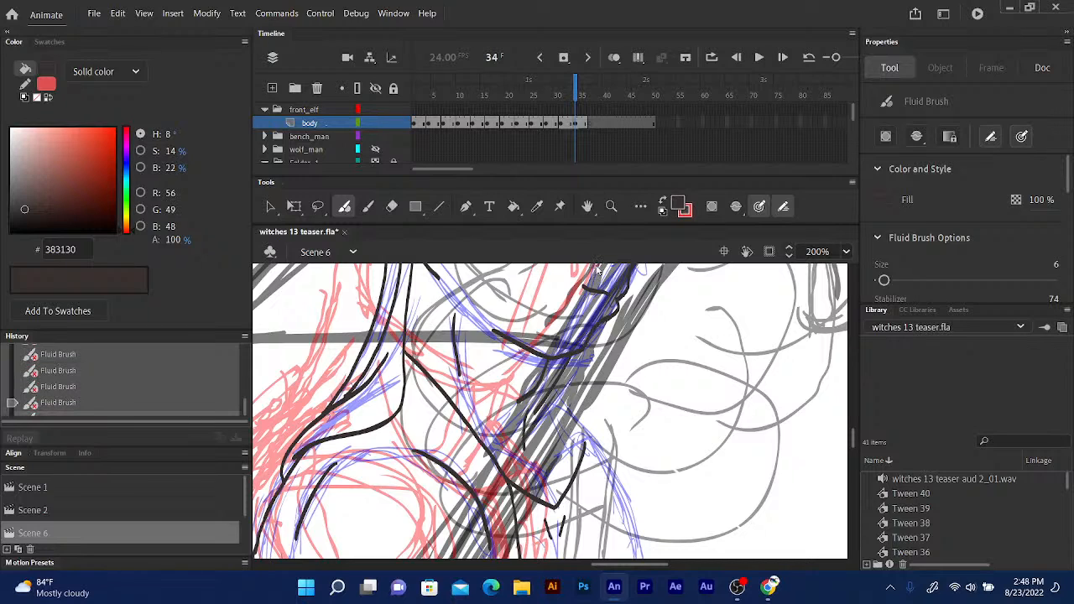
mouse_move(545, 402)
left_mouse_down()
mouse_move(577, 441)
mouse_move(547, 489)
left_mouse_up()
key("ctrl+z")
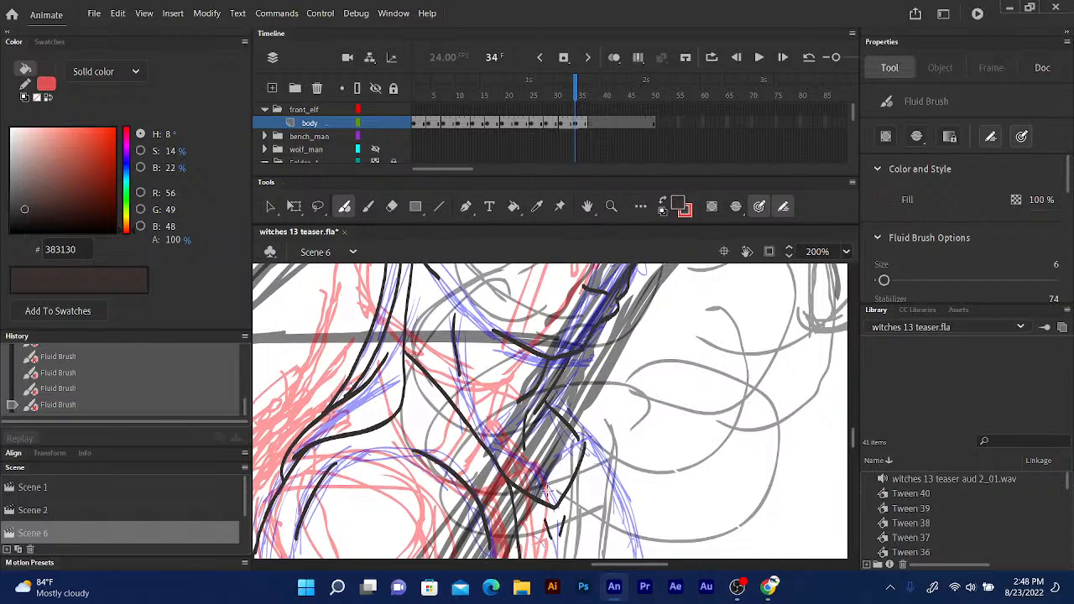
mouse_move(501, 451)
left_mouse_down()
mouse_move(544, 470)
mouse_move(581, 443)
left_mouse_up()
left_click_drag(572, 370, 555, 331)
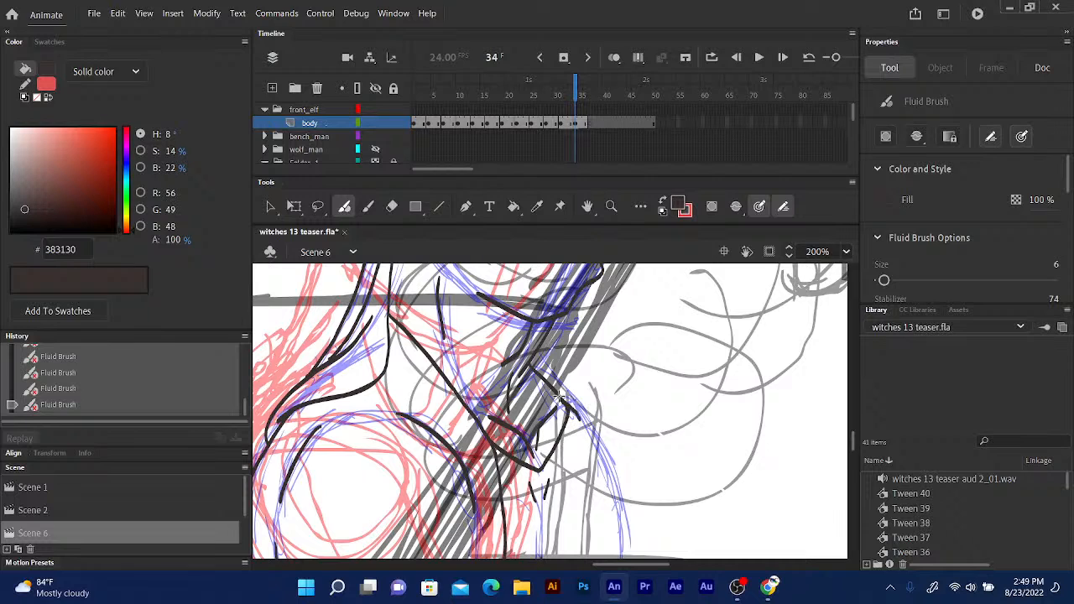
Try to ink the far arm's outer contour from the collar point down to its inward curve, and undo the strokes.
scroll(560, 394, "down", 5)
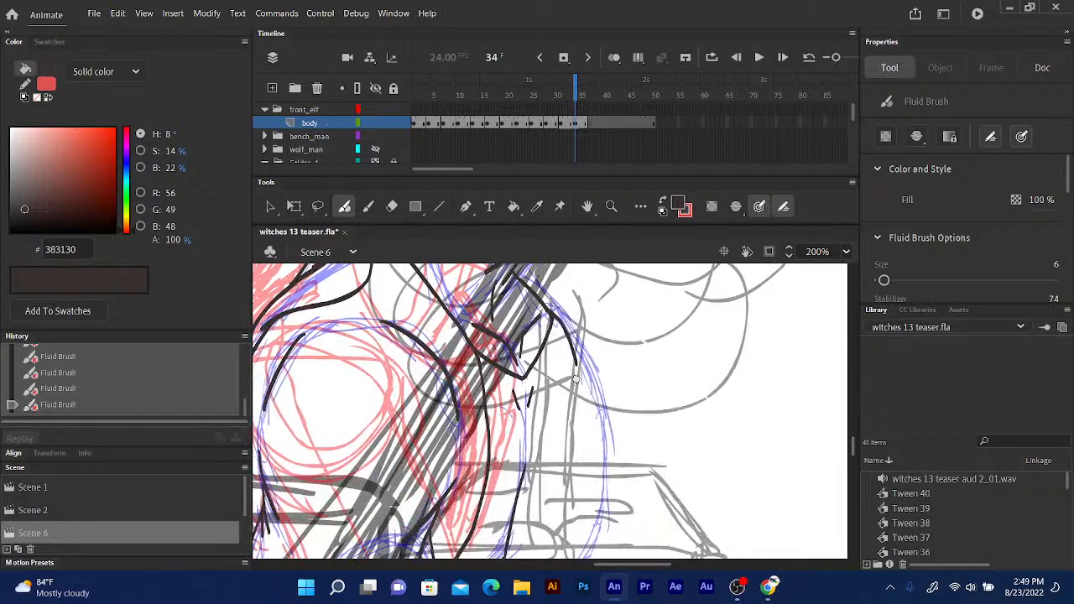
left_click_drag(580, 333, 585, 327)
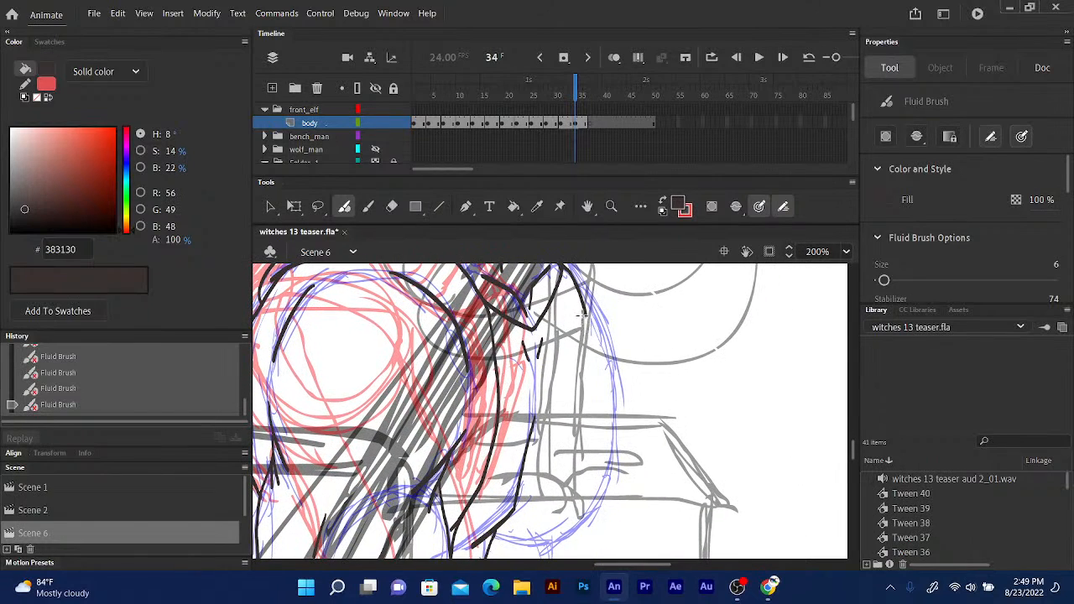
mouse_move(586, 324)
left_mouse_down()
mouse_move(589, 475)
mouse_move(563, 521)
mouse_move(539, 541)
left_mouse_up()
left_click_drag(571, 356, 581, 293)
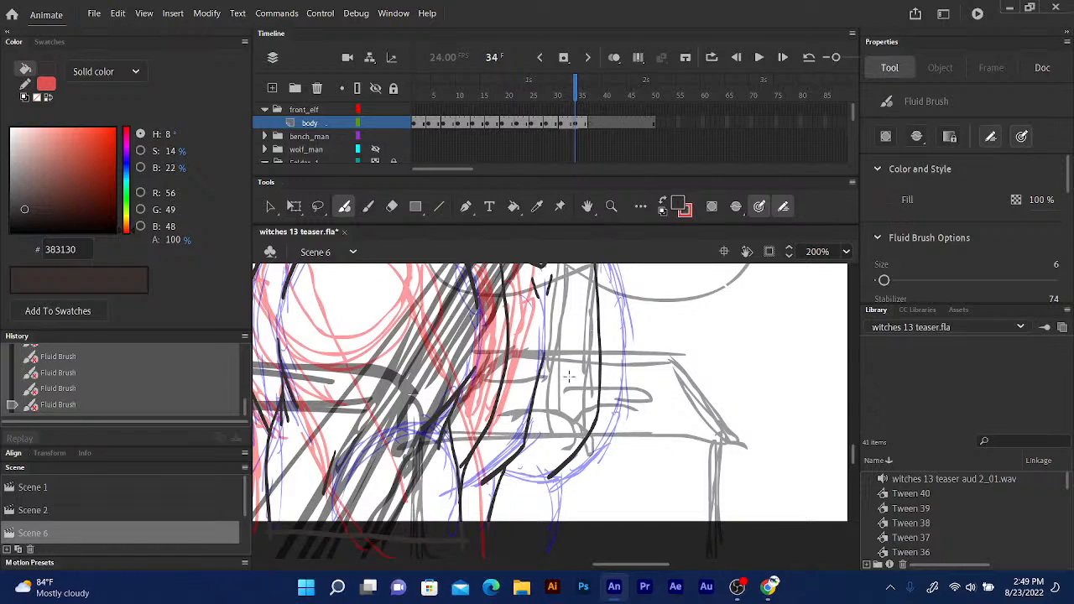
mouse_move(572, 350)
left_mouse_down()
mouse_move(561, 448)
mouse_move(577, 330)
mouse_move(560, 534)
left_mouse_up()
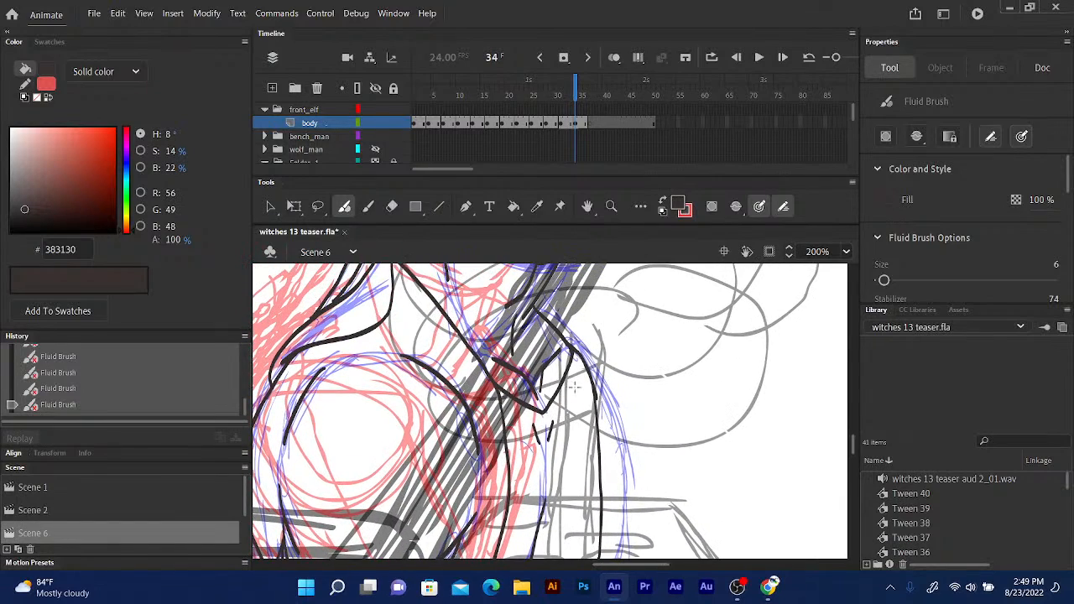
key("ctrl+z")
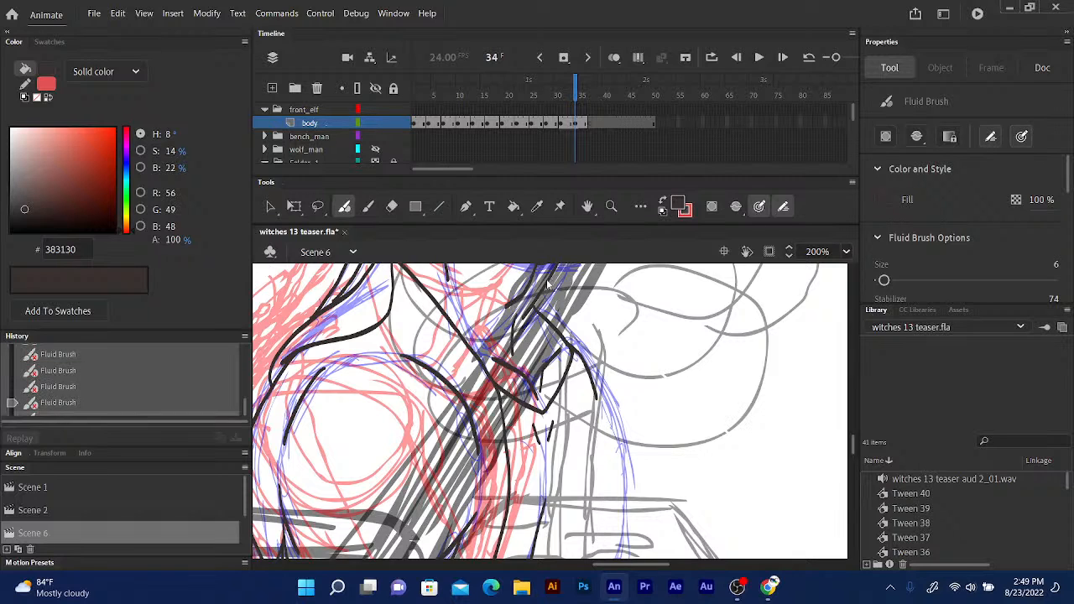
key("ctrl+z")
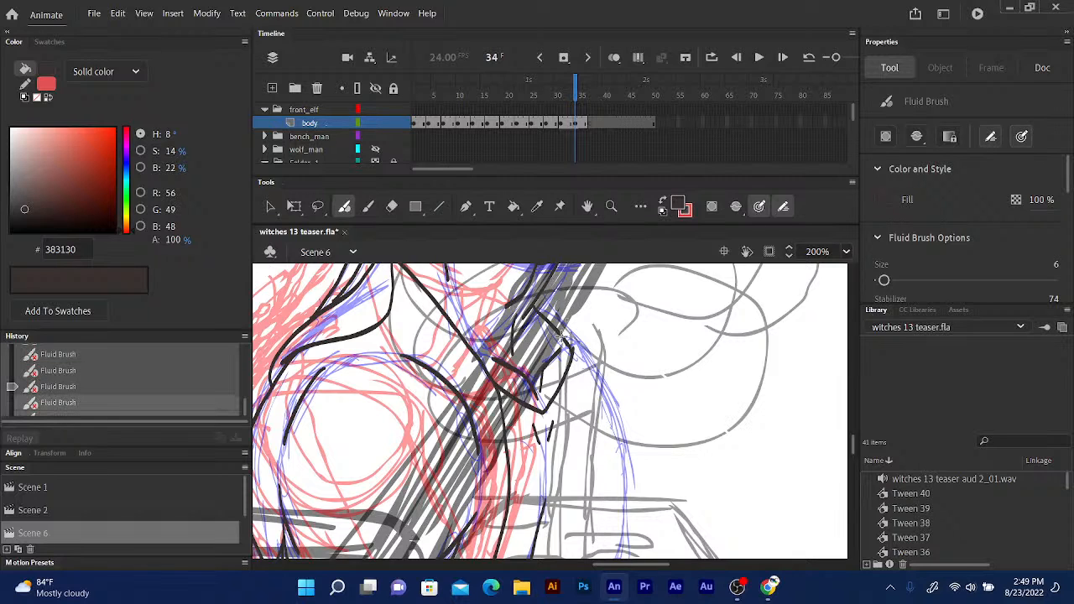
Ink the far arm's outer contour from the collar point, running down past the torso and curving inward at its lower end.
mouse_move(566, 339)
left_mouse_down()
mouse_move(592, 374)
mouse_move(610, 455)
left_mouse_up()
scroll(621, 353, "down", 4)
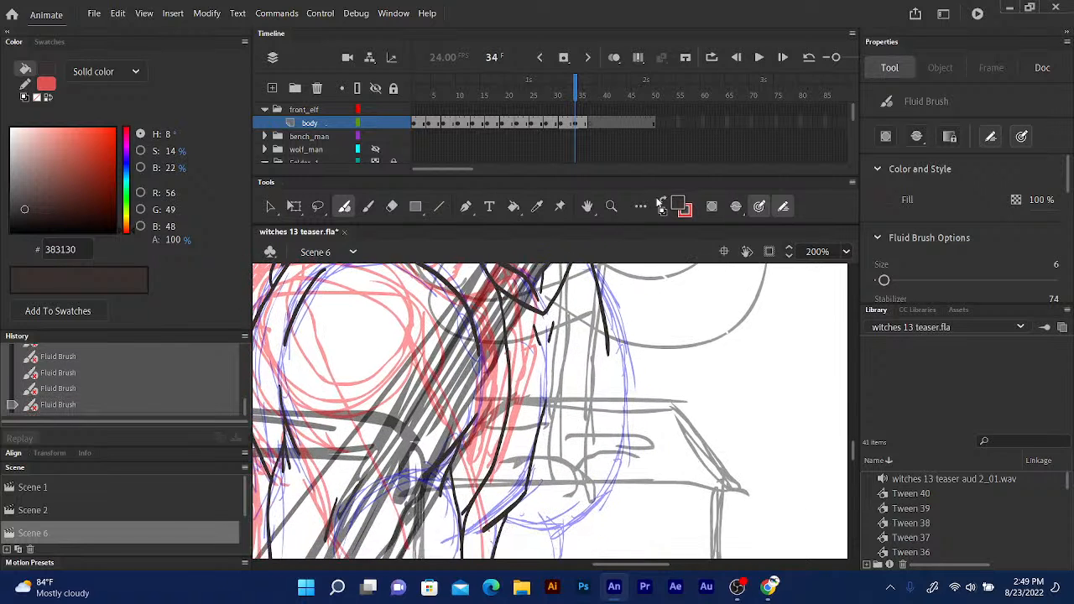
scroll(624, 312, "down", 1)
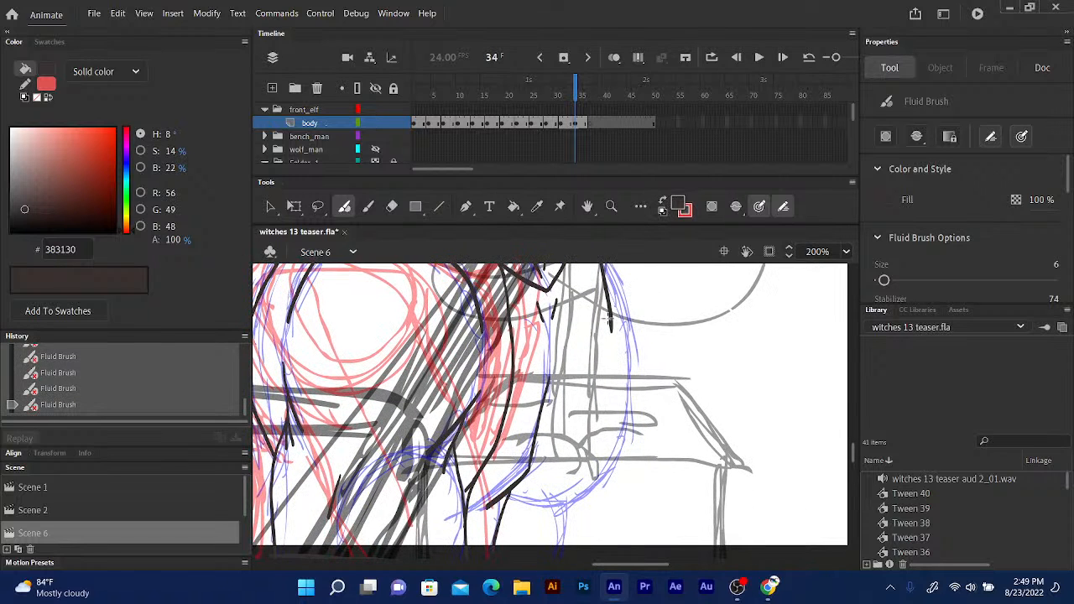
left_click_drag(613, 369, 611, 423)
left_click_drag(592, 479, 560, 505)
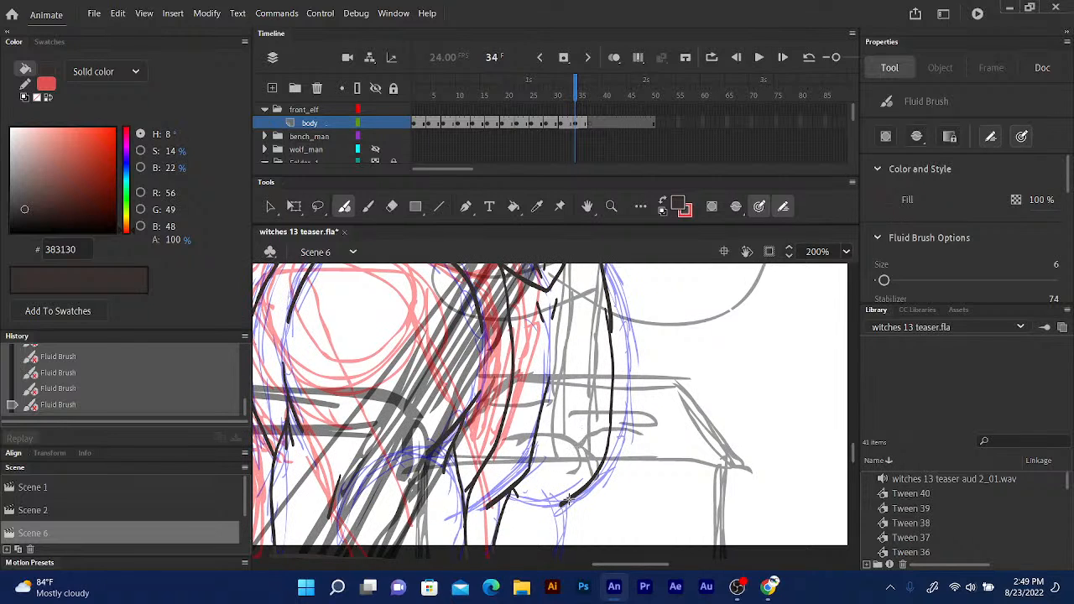
Ink a short line from the lower end of the far arm's contour down to the edge of the stage.
left_click_drag(576, 496, 567, 527)
scroll(577, 490, "down", 5)
left_click_drag(469, 462, 560, 459)
scroll(469, 462, "up", 8)
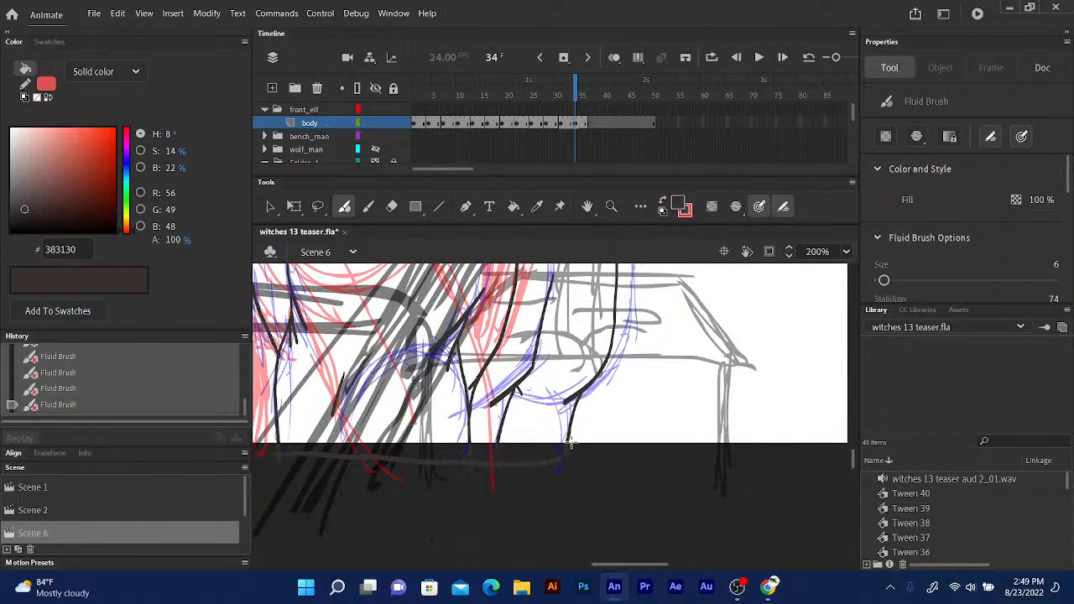
scroll(557, 389, "up", 4)
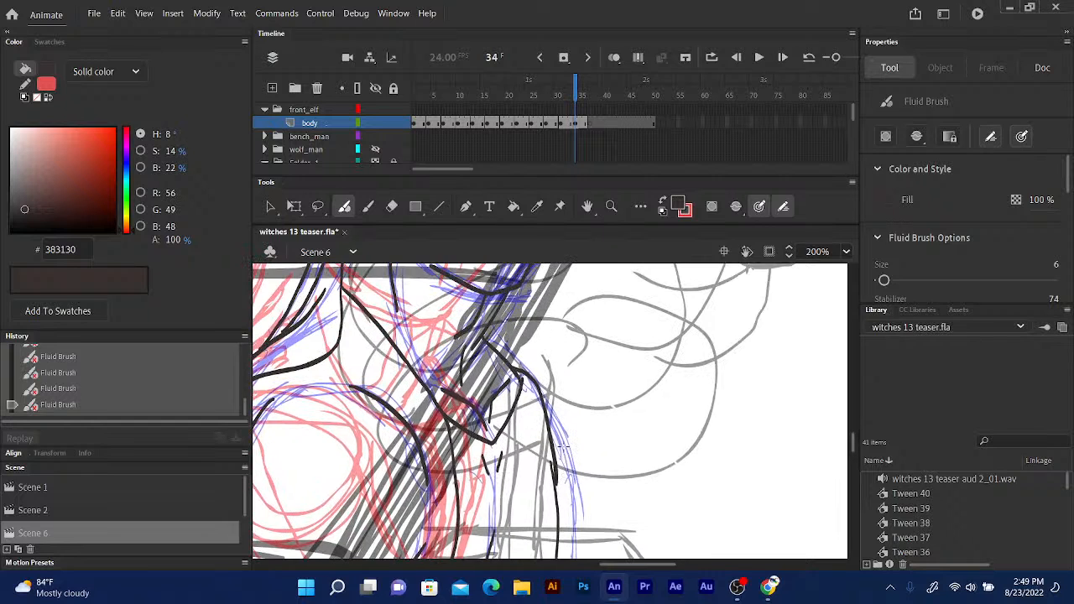
Touch up the line work between the jaw and the far shoulder corner with short strokes.
scroll(561, 447, "up", 3)
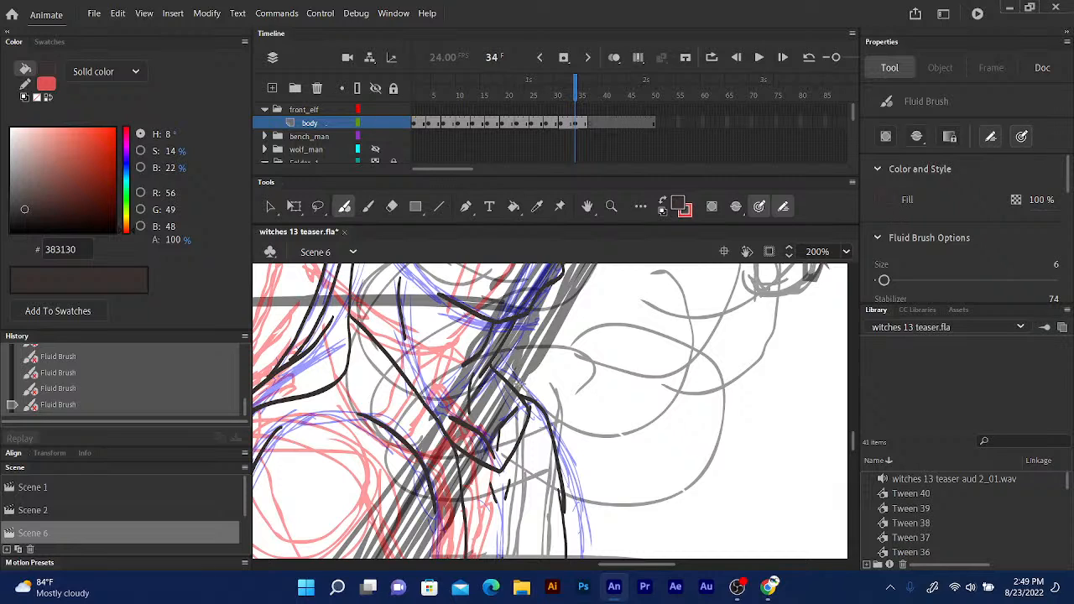
mouse_move(535, 403)
left_mouse_down()
mouse_move(509, 381)
mouse_move(537, 405)
left_mouse_up()
scroll(520, 336, "up", 5)
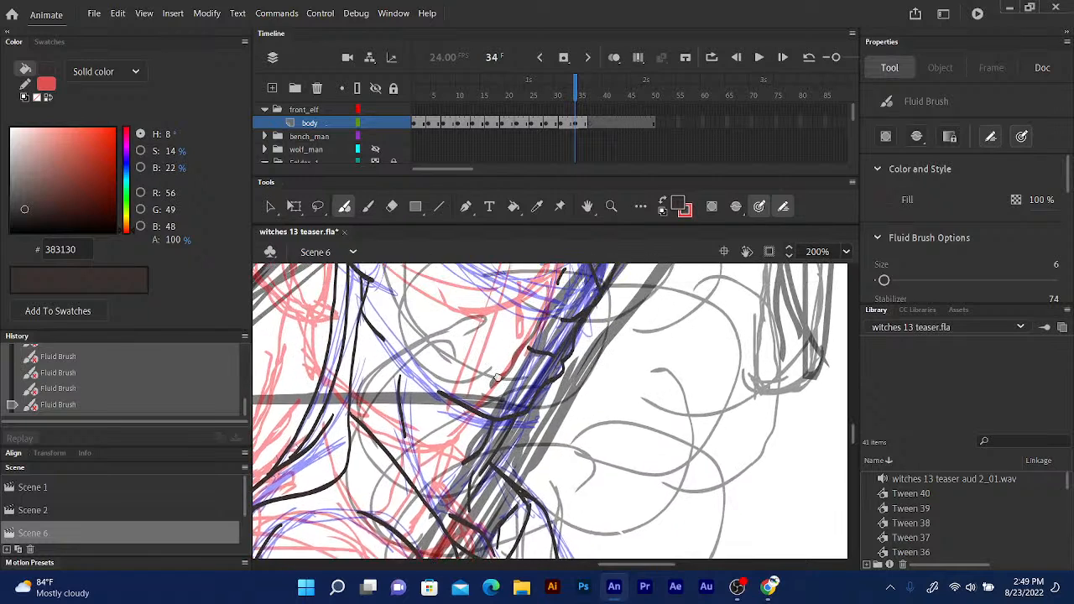
left_click_drag(497, 377, 507, 499)
key("ctrl+minus")
key("ctrl+minus")
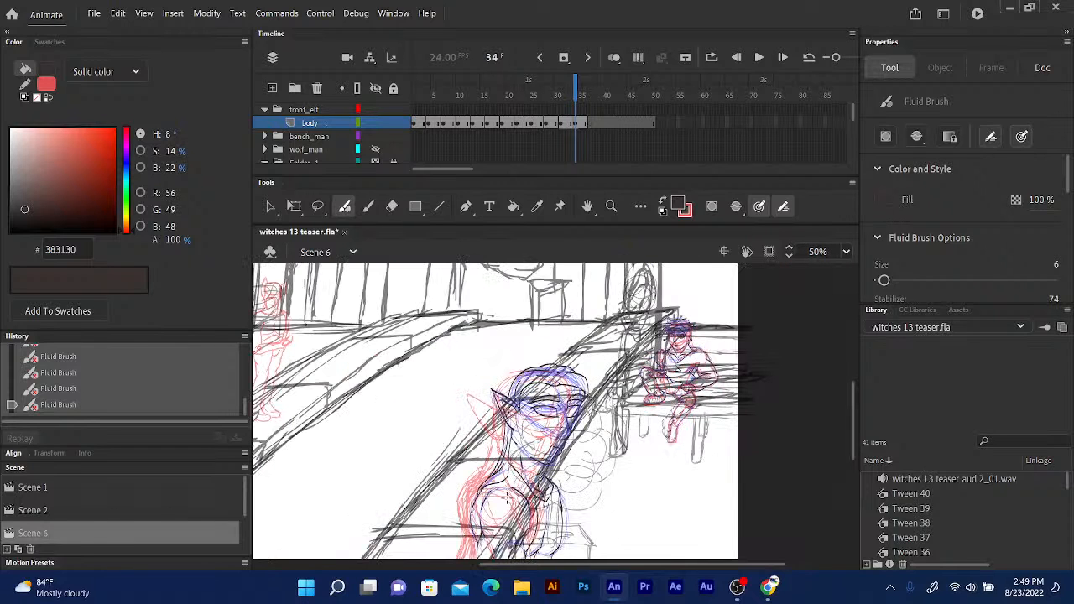
scroll(591, 304, "down", 2)
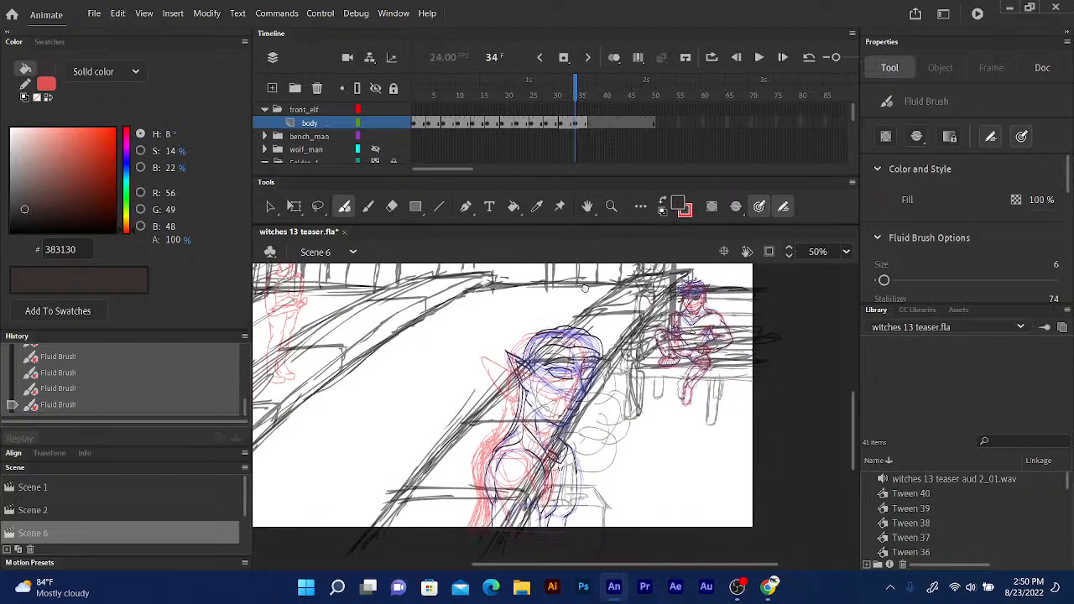
scroll(585, 291, "down", 3)
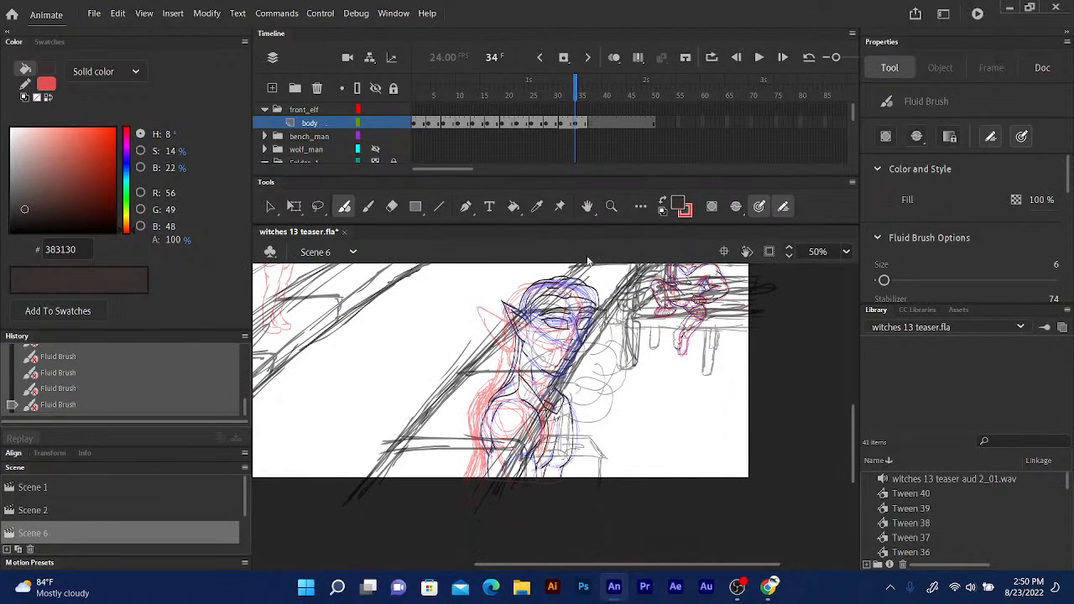
Erase a small bit of the line work at the elf's chin on frame 31.
left_click(572, 92)
key("comma")
key("comma")
key("period")
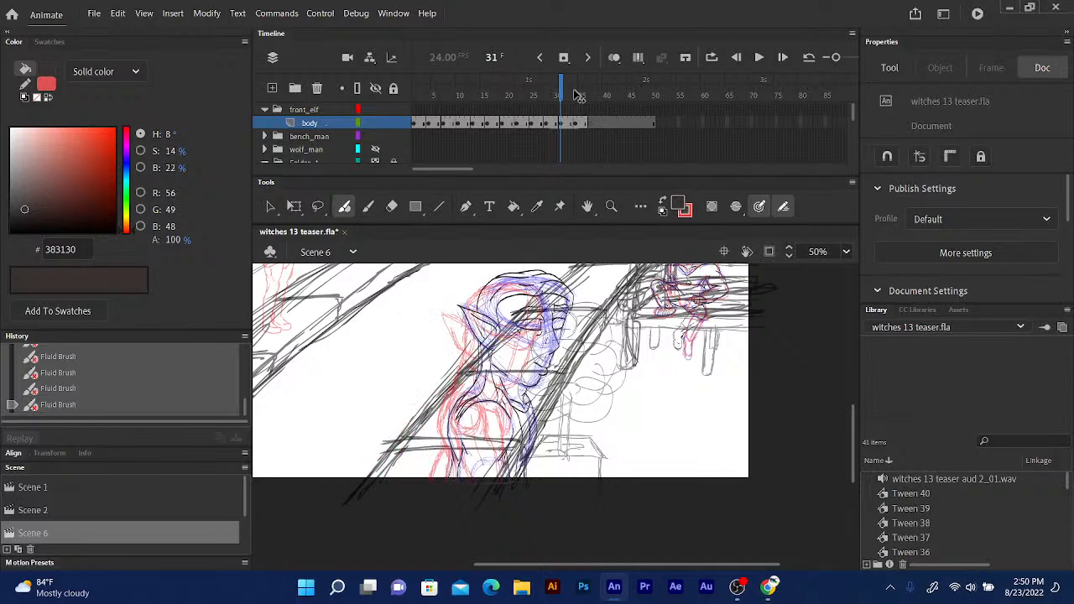
left_click(391, 207)
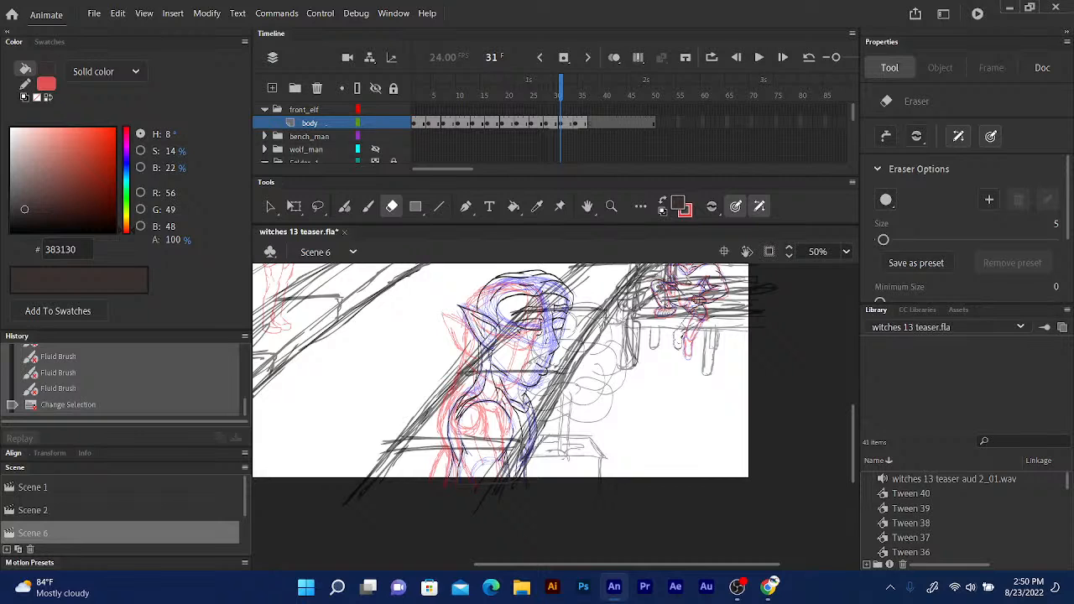
left_click(541, 367)
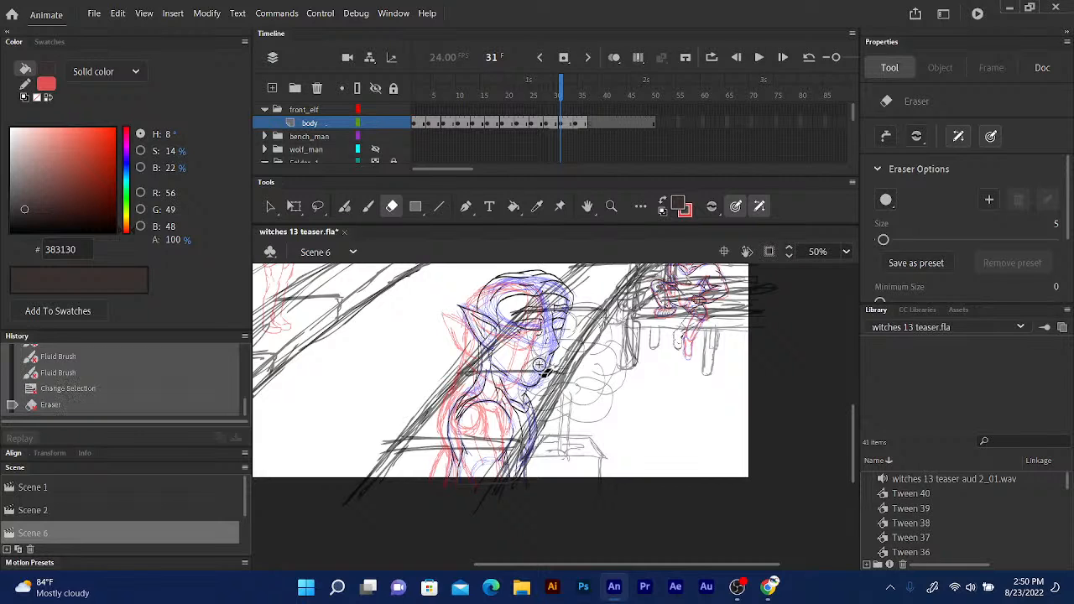
Flip between frames 33 and 38 to compare the inked drawing with the following rough pose.
mouse_move(560, 88)
left_mouse_down()
mouse_move(576, 88)
mouse_move(551, 91)
mouse_move(562, 90)
left_mouse_up()
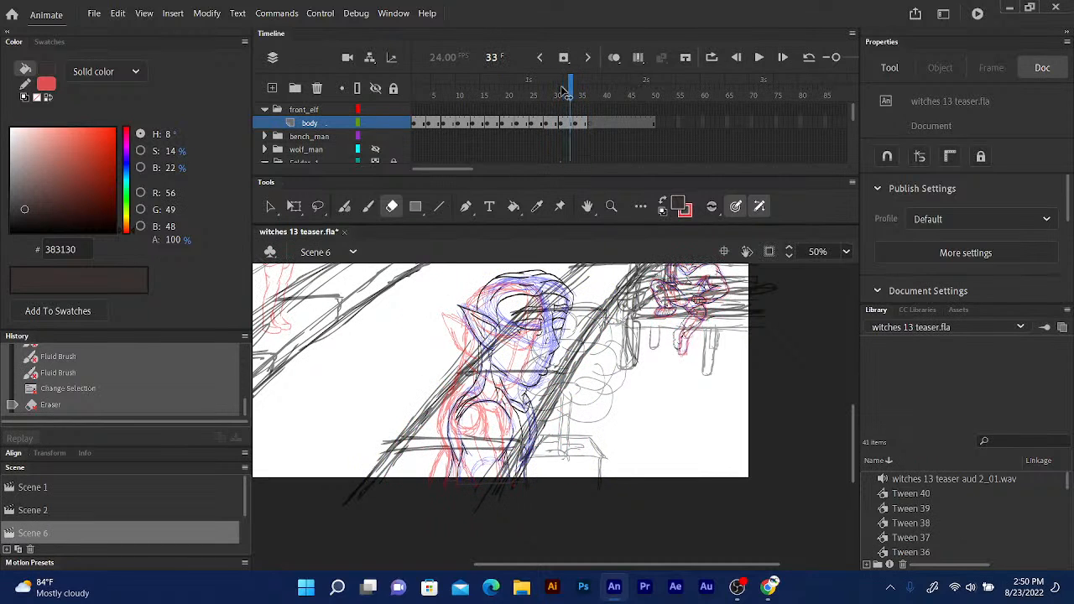
key("period")
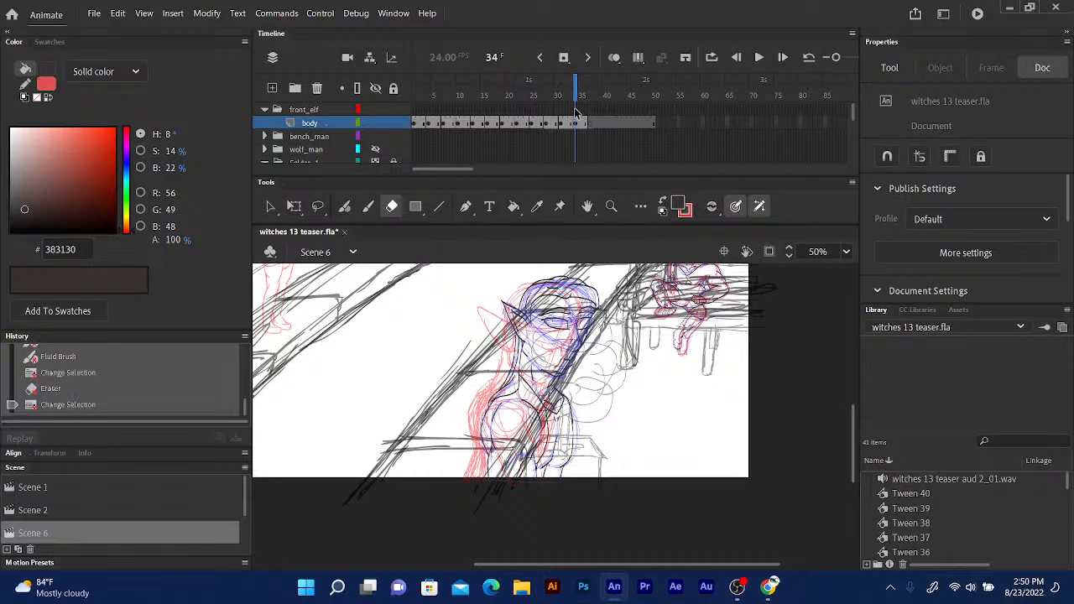
left_click_drag(576, 89, 590, 90)
key("period")
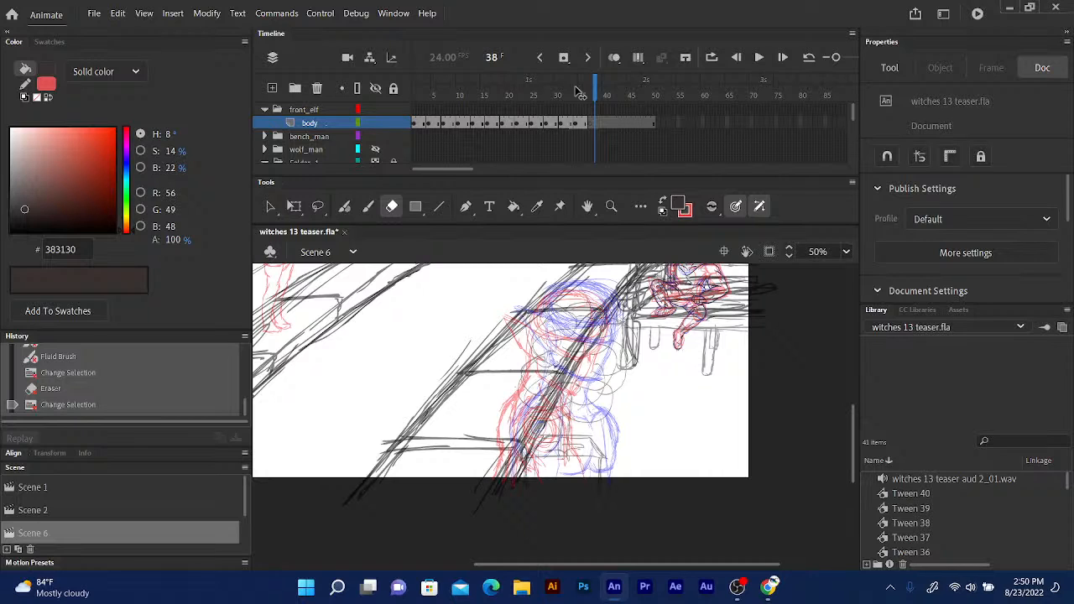
left_click(578, 90)
key("period")
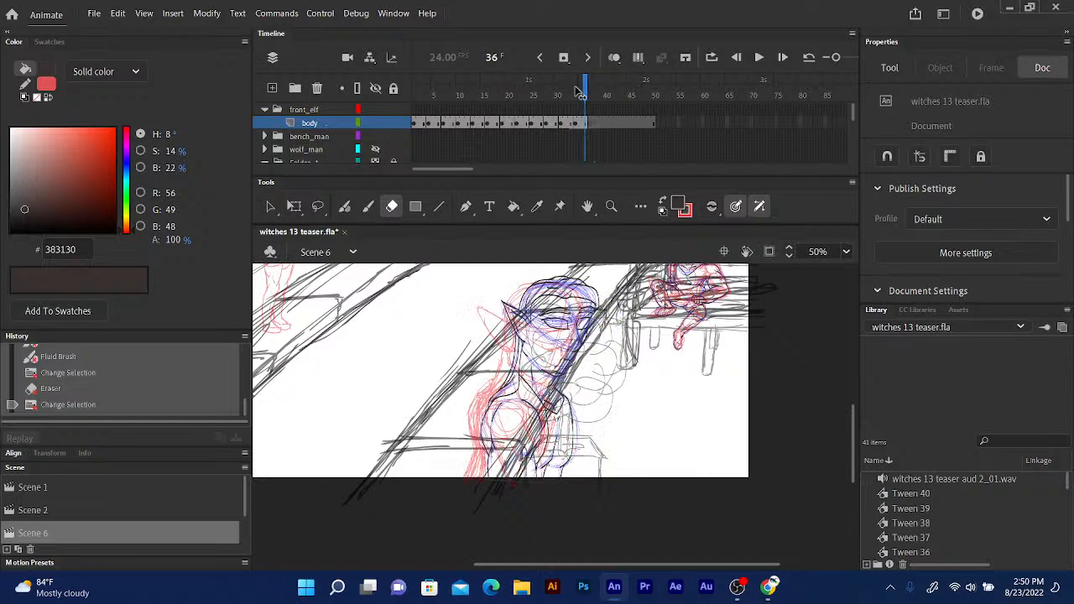
key("period")
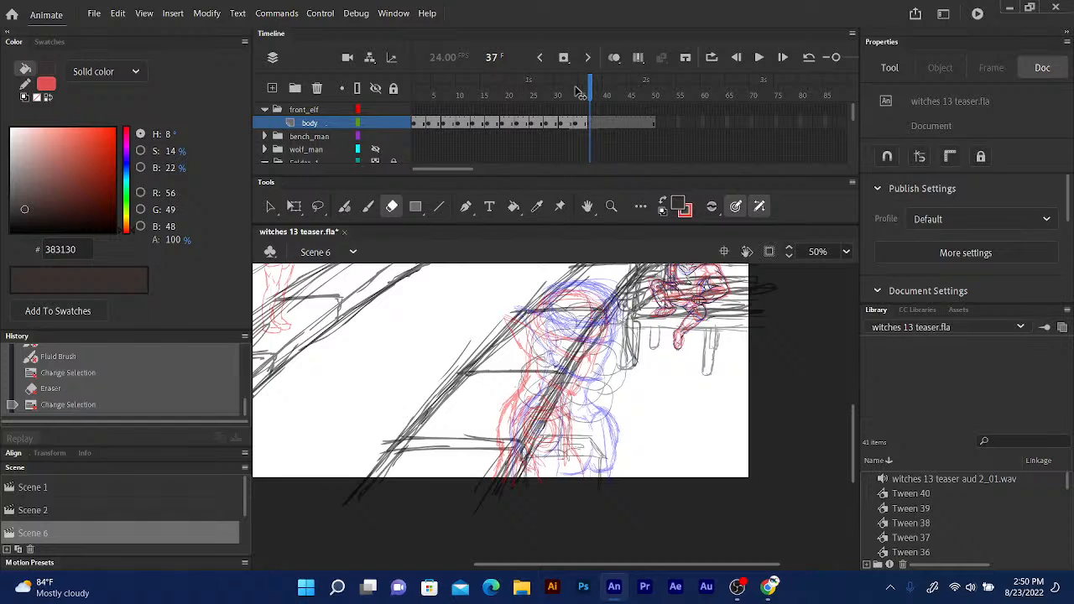
left_click(592, 100)
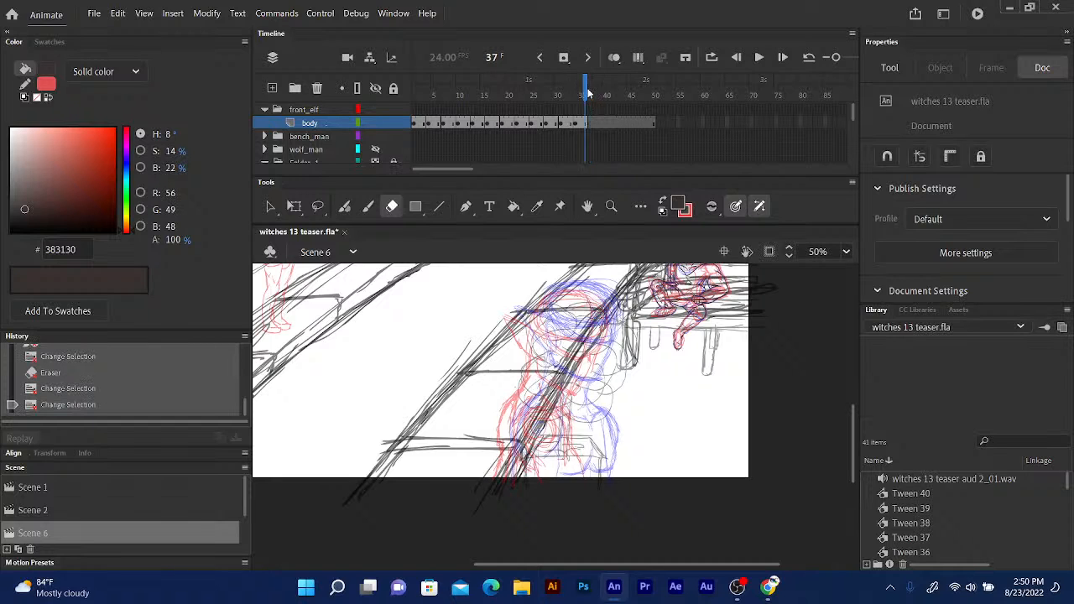
Review the motion by stepping back through the inked frames and playing the scene, and return to frame 39.
key("comma")
key("comma")
key("comma")
key("comma")
key("comma")
key("comma")
key("comma")
key("comma")
key("comma")
key("comma")
key("comma")
key("comma")
key("comma")
key("comma")
key("comma")
key("comma")
key("comma")
key("comma")
key("Return")
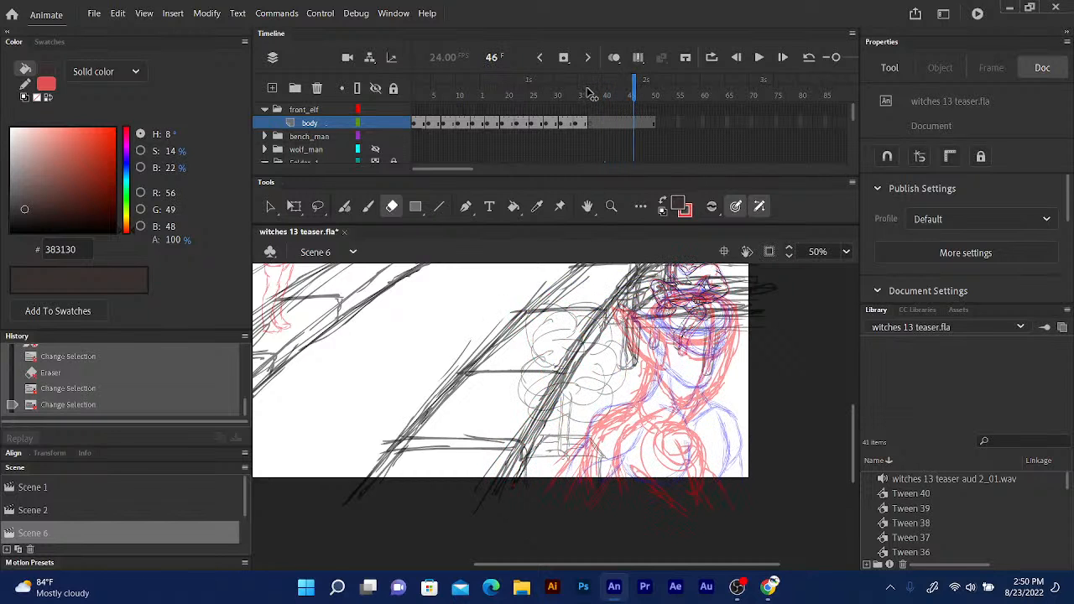
key("comma")
key("comma")
key("comma")
key("comma")
key("comma")
key("comma")
key("comma")
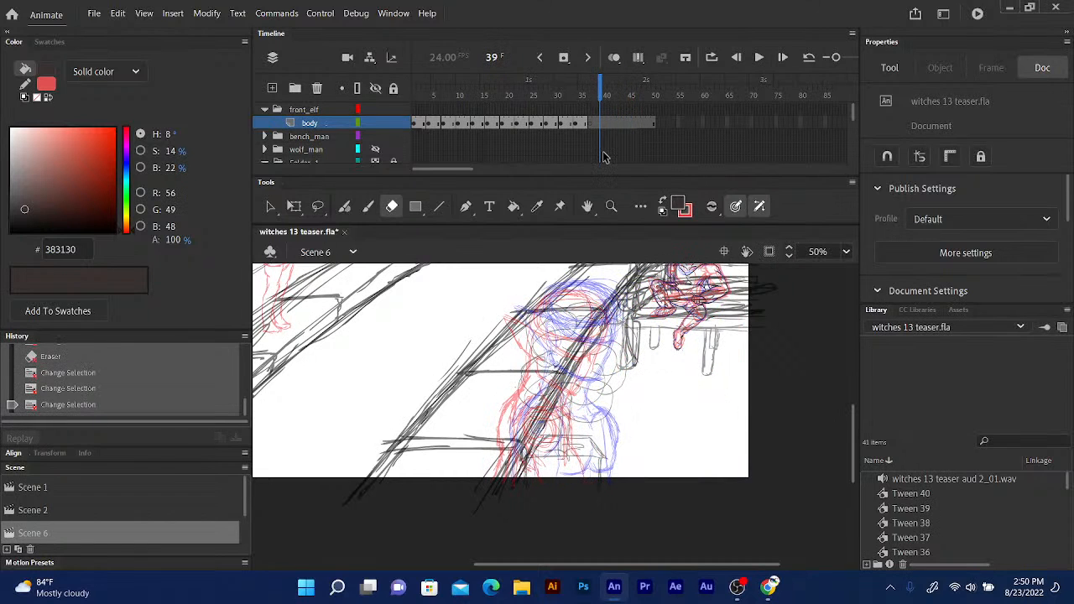
Insert keyframes on the front elf's body layer at frames 40, 43 and 46.
left_click_drag(496, 319, 591, 410)
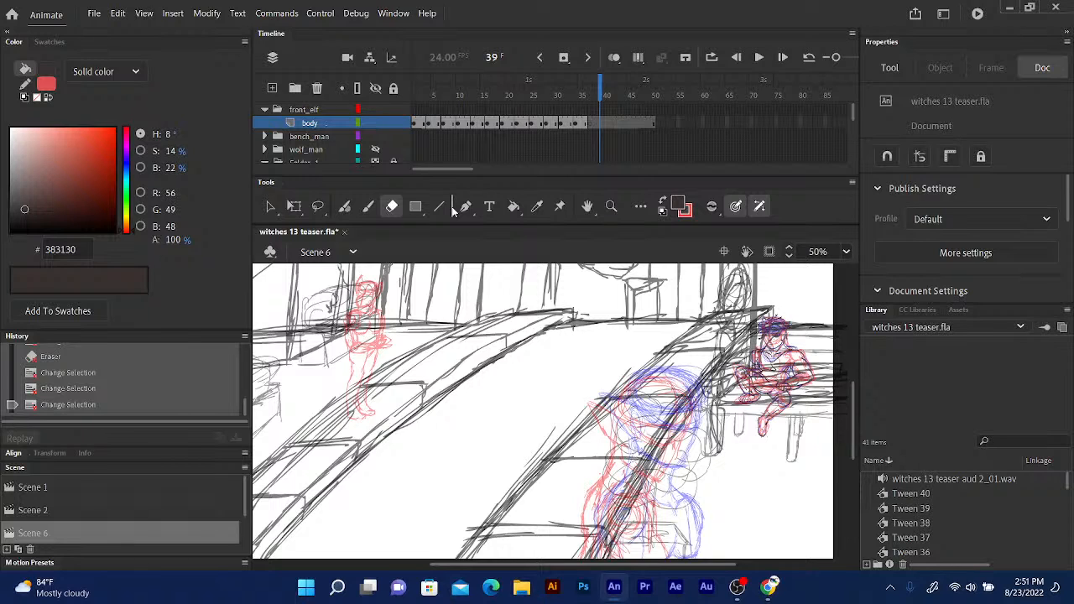
left_click(604, 93)
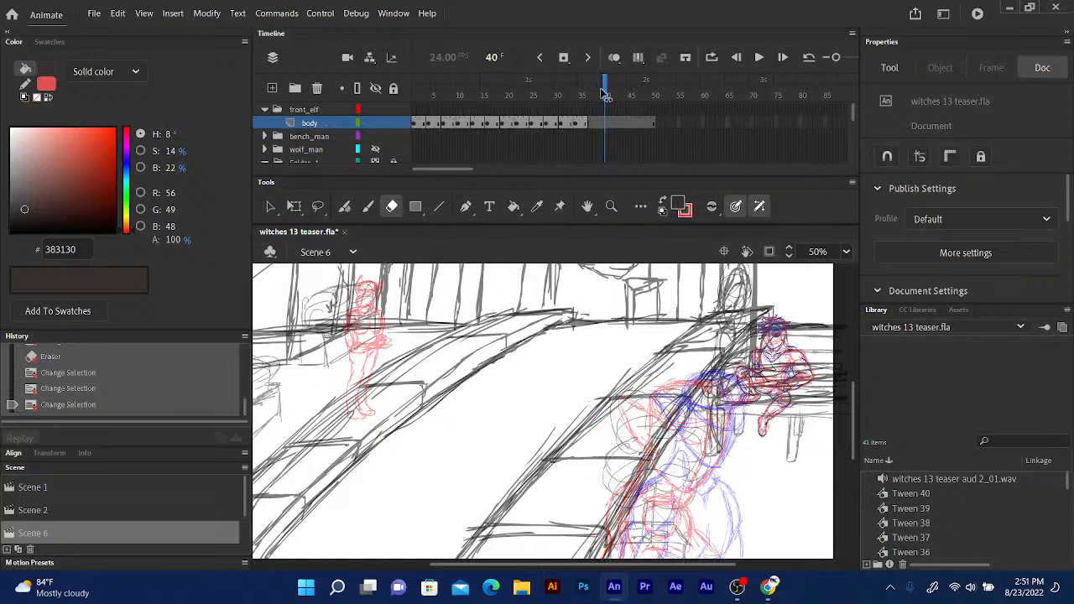
left_click(564, 57)
left_click(609, 92)
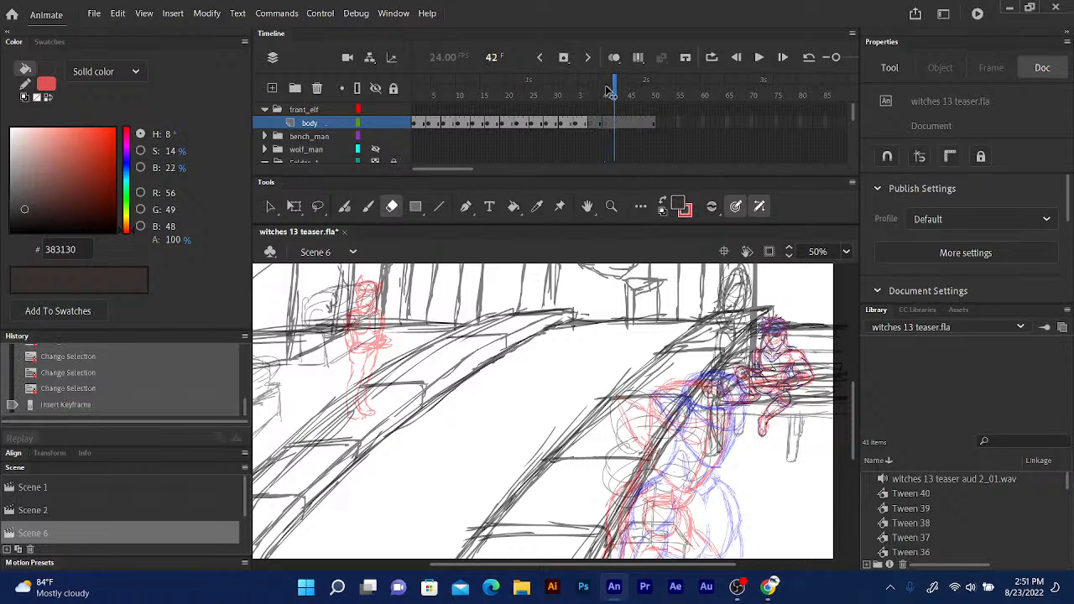
left_click(619, 92)
left_click(564, 57)
left_click(625, 93)
left_click(633, 94)
left_click(563, 57)
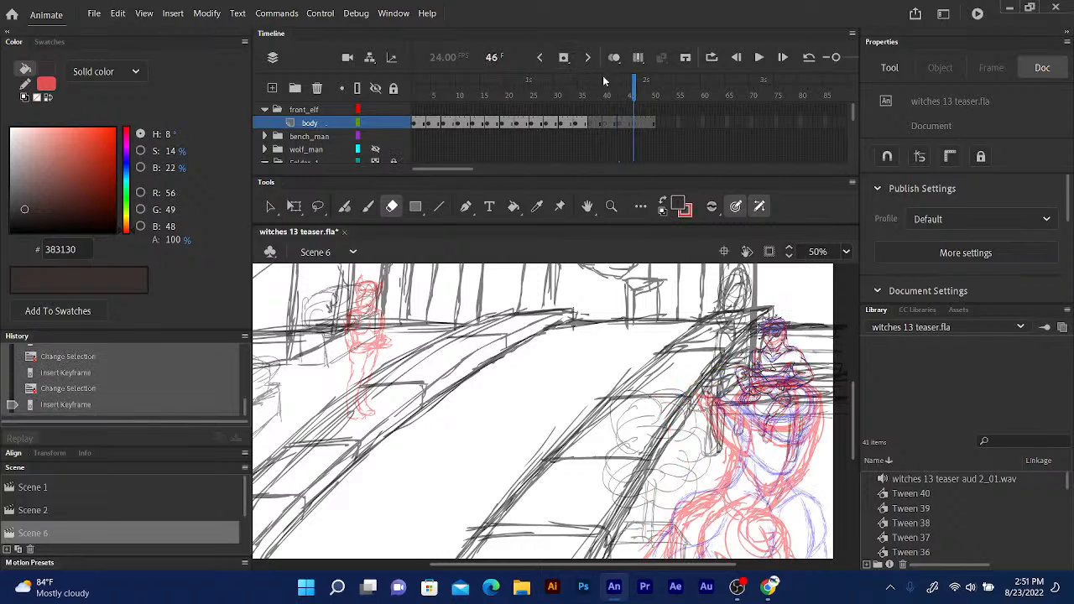
Insert a keyframe on the front elf's body layer at frame 49.
left_click_drag(636, 92, 645, 95)
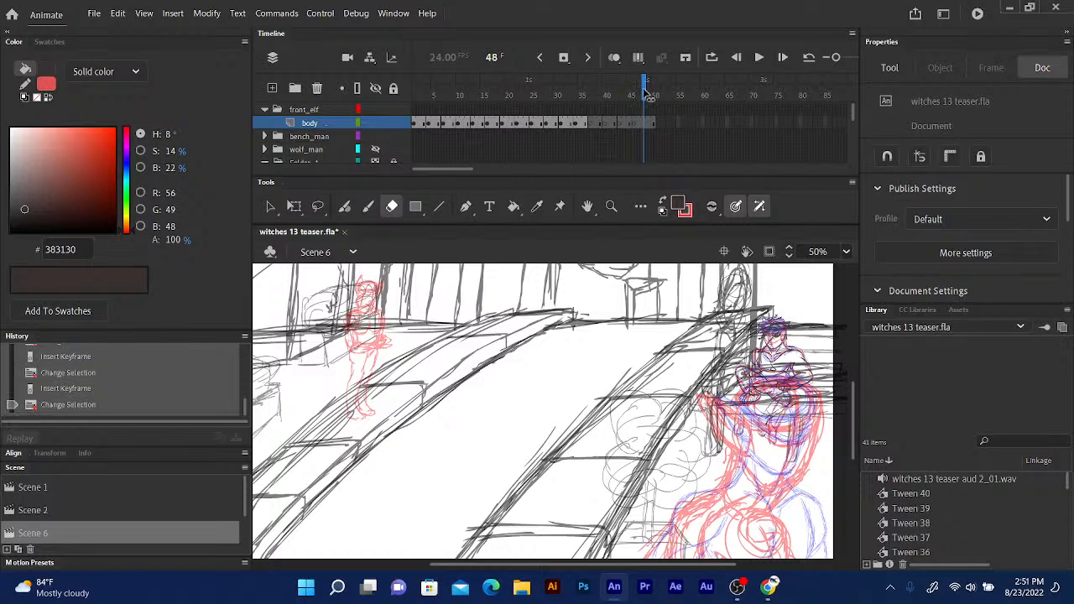
left_click(648, 93)
left_click(564, 57)
left_click(651, 92)
Step backward and forward repeatedly through the scene's frames to examine the front elf's motion, and finish at frame 50.
key("comma")
key("comma")
key("comma")
key("comma")
key("comma")
key("comma")
key("comma")
key("comma")
key("comma")
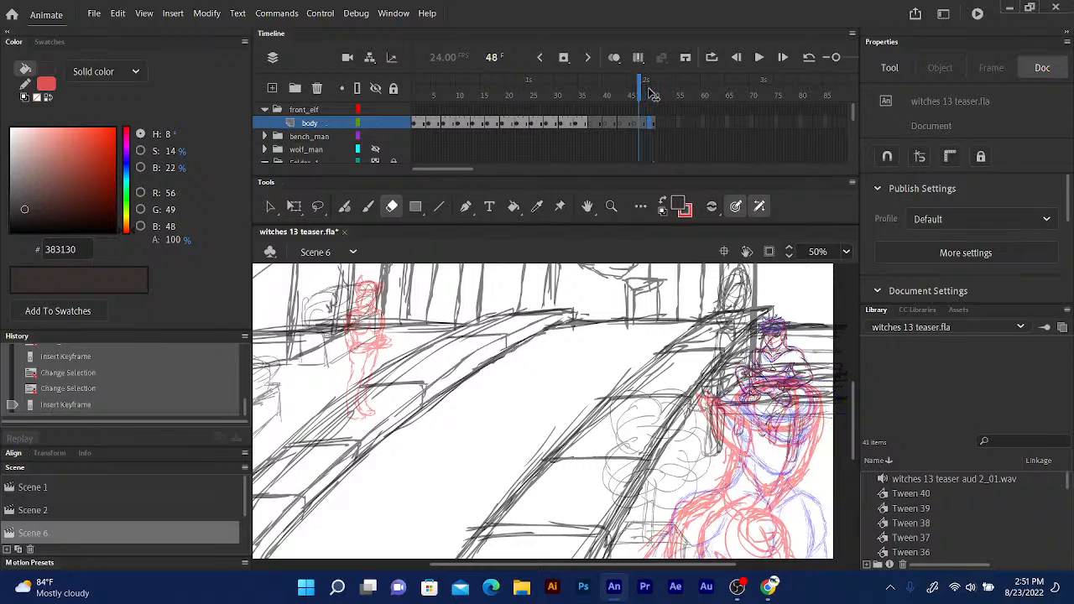
key("comma")
key("comma")
key("comma")
key("comma")
key("comma")
key("comma")
key("comma")
key("comma")
key("comma")
key("comma")
key("comma")
key("comma")
key("comma")
key("comma")
key("comma")
key("comma")
key("comma")
key("comma")
key("comma")
key("comma")
key("period")
key("period")
key("period")
key("period")
key("period")
key("period")
key("period")
key("period")
key("period")
key("period")
key("period")
key("period")
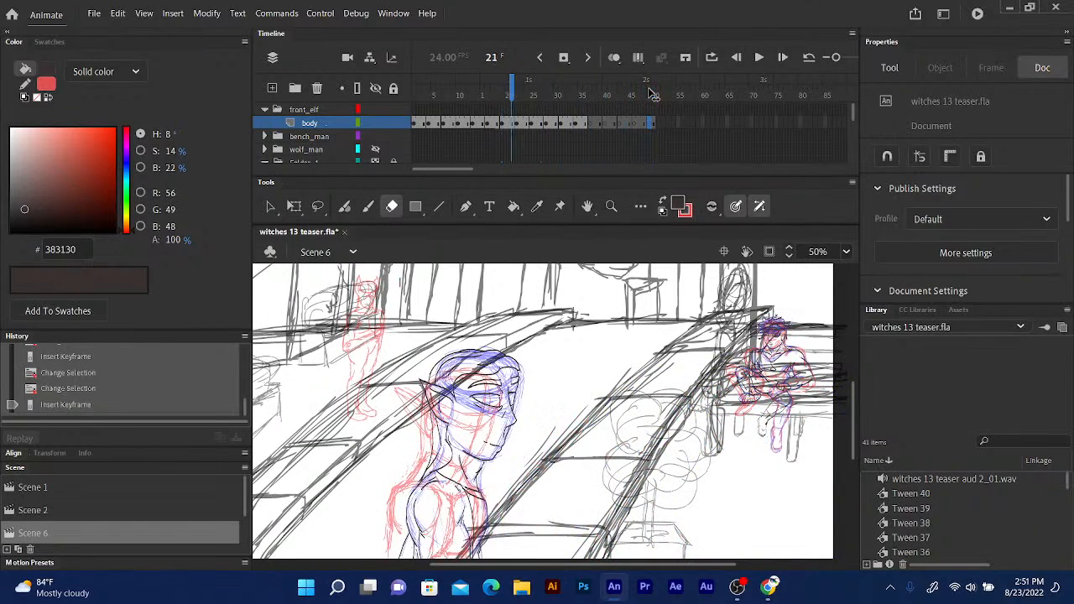
key("period")
key("period")
key("period")
key("period")
key("period")
key("period")
key("period")
key("period")
key("period")
key("period")
key("comma")
key("comma")
key("comma")
key("comma")
key("comma")
key("comma")
key("comma")
key("comma")
key("comma")
key("comma")
key("comma")
key("comma")
key("comma")
key("comma")
key("comma")
key("comma")
key("comma")
key("comma")
key("comma")
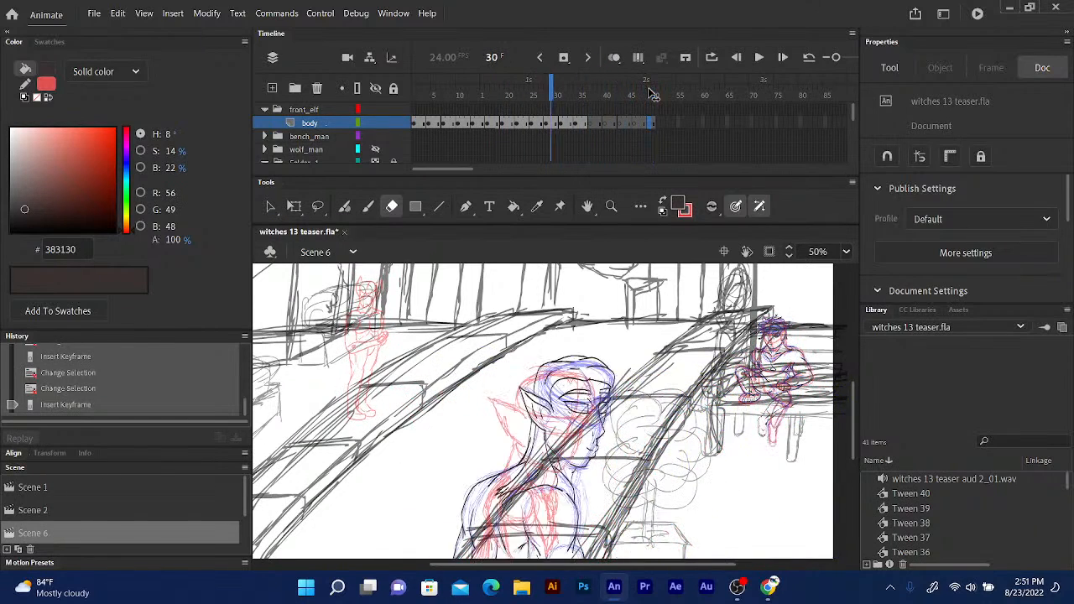
key("comma")
key("comma")
key("comma")
key("comma")
key("comma")
key("comma")
key("comma")
key("comma")
key("comma")
key("comma")
key("period")
key("period")
key("period")
key("period")
key("period")
key("period")
key("period")
key("period")
key("period")
key("comma")
key("comma")
key("comma")
key("comma")
key("comma")
key("comma")
key("comma")
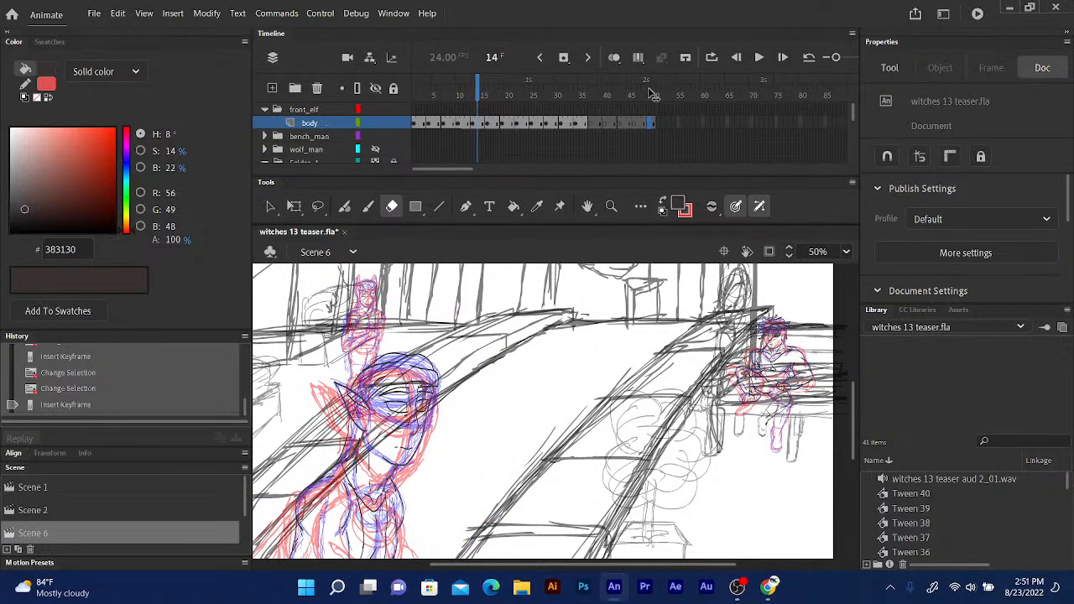
key("period")
key("period")
key("period")
key("period")
key("period")
key("period")
key("period")
key("period")
key("period")
key("period")
key("period")
key("period")
key("period")
key("period")
key("period")
key("period")
key("period")
key("period")
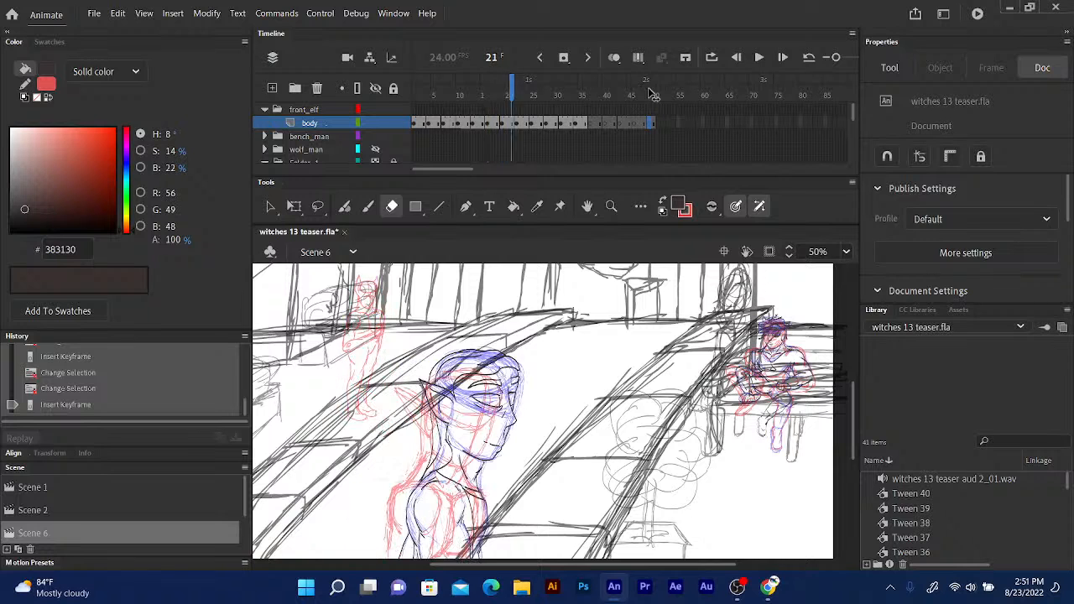
key("period")
key("period")
key("period")
key("period")
key("period")
key("period")
key("period")
key("period")
key("period")
key("period")
key("period")
key("period")
key("period")
key("period")
key("period")
key("period")
key("period")
key("period")
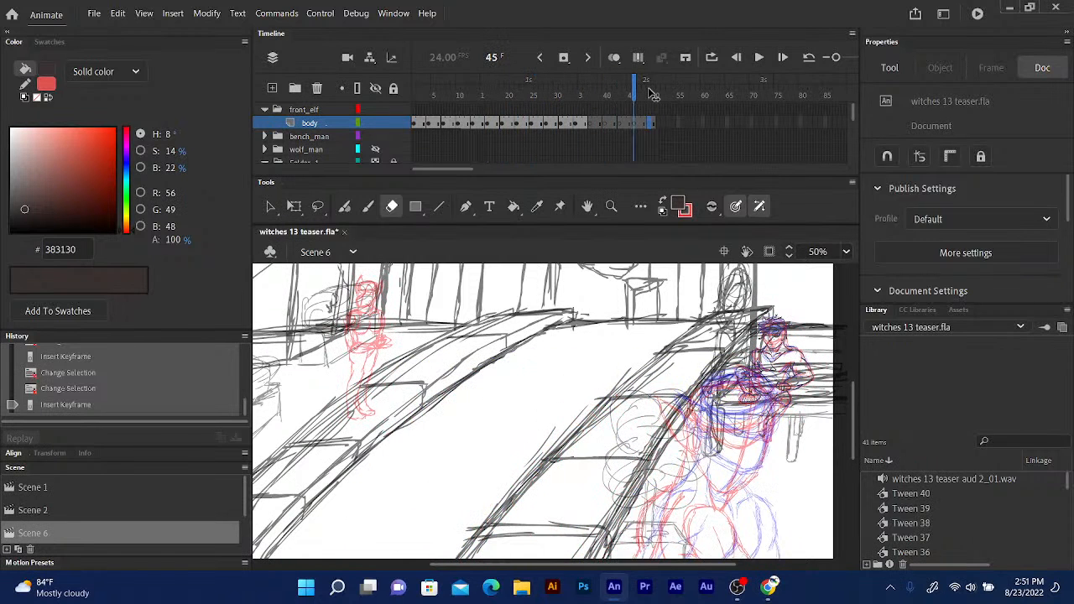
left_click(652, 94)
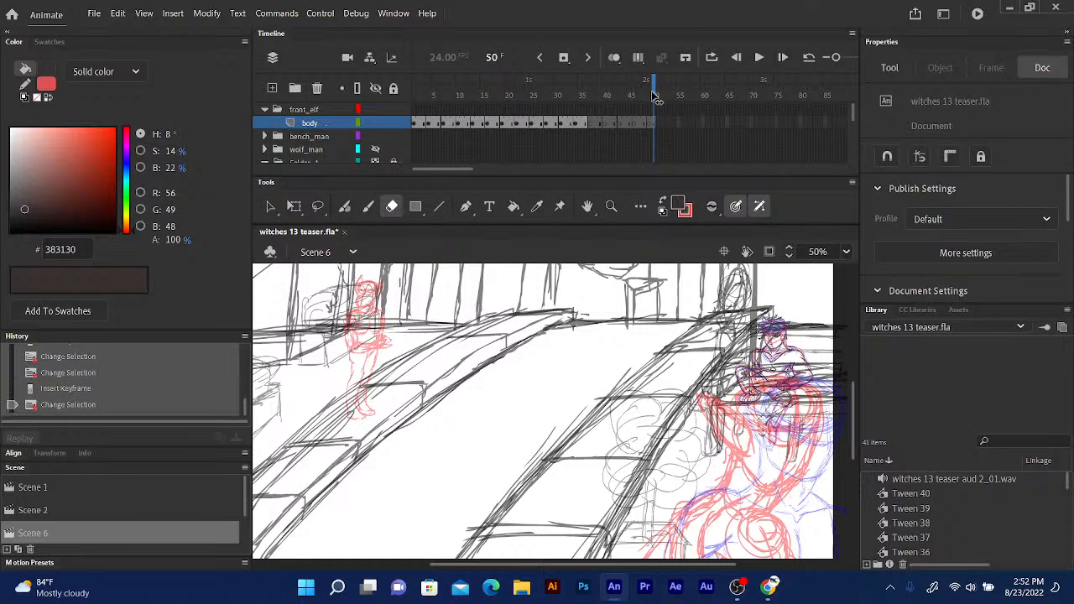
Step back and forth through Scene 6's frames to examine the front elf's motion, and finish at frame 43.
key("comma")
key("comma")
key("comma")
key("comma")
key("comma")
key("comma")
key("comma")
key("comma")
key("comma")
key("comma")
key("comma")
key("comma")
key("comma")
key("comma")
key("comma")
key("comma")
key("comma")
key("comma")
key("comma")
key("comma")
key("period")
key("period")
key("period")
key("period")
key("period")
key("period")
key("period")
key("period")
key("period")
key("period")
key("period")
key("period")
key("period")
key("period")
key("period")
key("period")
key("period")
key("period")
key("period")
key("period")
key("period")
key("period")
key("period")
key("period")
key("period")
key("period")
key("period")
key("period")
key("period")
key("period")
key("period")
key("period")
key("period")
key("period")
key("period")
key("period")
key("period")
key("period")
key("period")
key("comma")
key("comma")
key("comma")
key("comma")
key("comma")
key("comma")
key("comma")
key("comma")
key("comma")
key("comma")
key("comma")
key("comma")
key("comma")
key("comma")
key("comma")
key("comma")
key("comma")
key("comma")
key("comma")
key("comma")
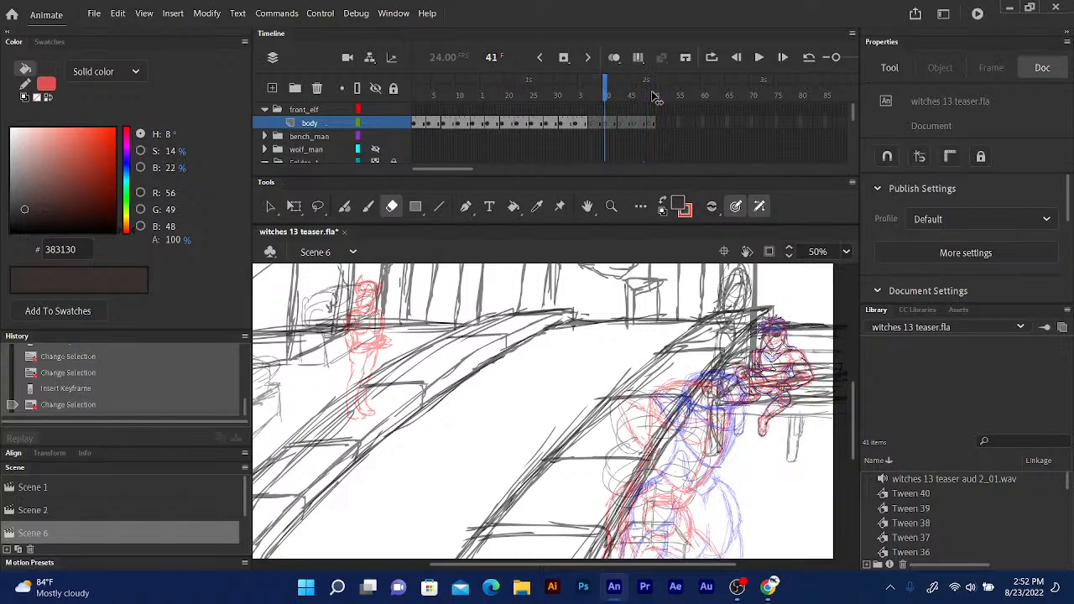
key("period")
key("period")
key("period")
key("period")
key("period")
key("period")
key("period")
key("period")
key("period")
key("period")
key("period")
key("period")
key("period")
key("period")
key("period")
key("period")
key("period")
key("period")
key("period")
key("period")
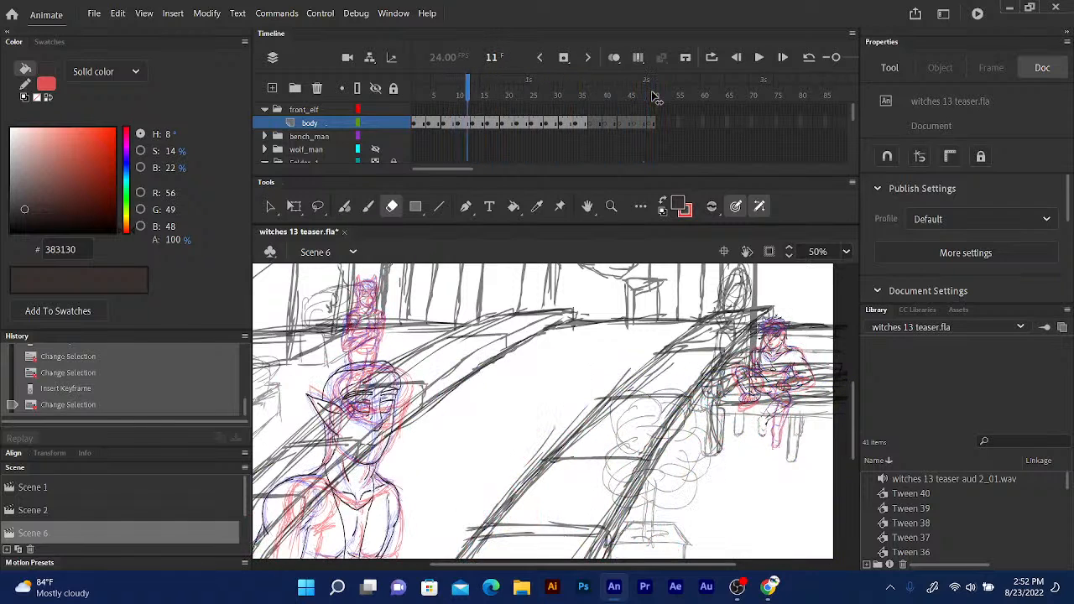
key("period")
key("period")
key("period")
key("period")
key("period")
left_click(620, 96)
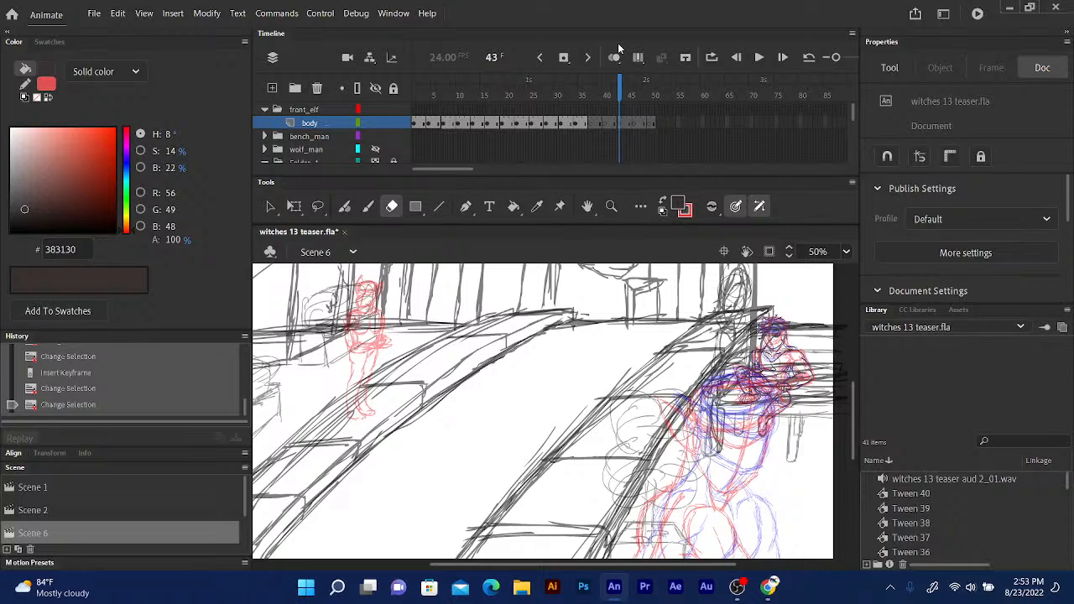
left_click_drag(383, 445, 414, 485)
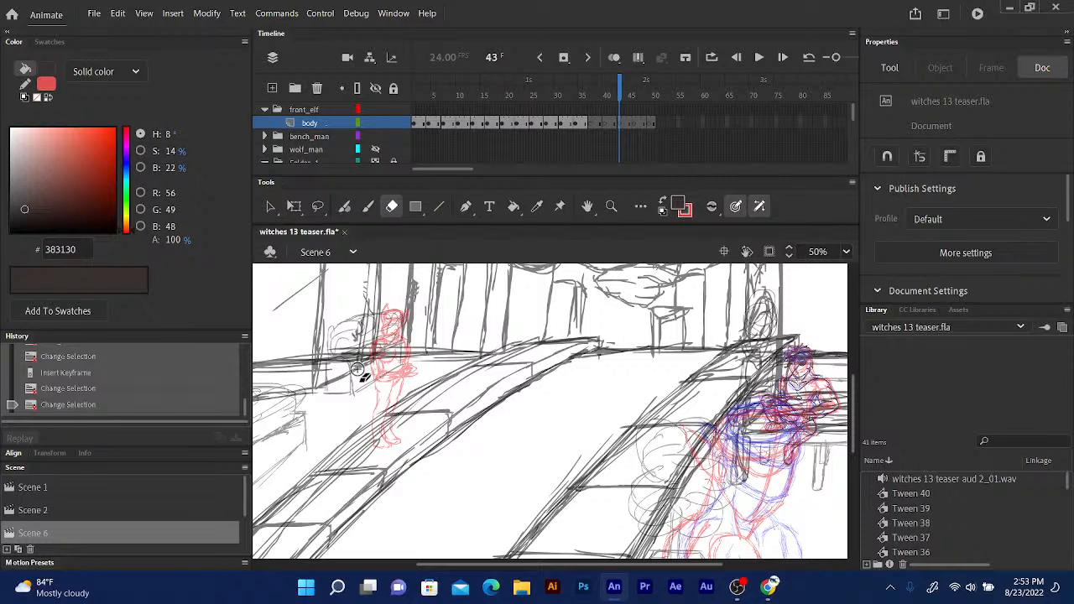
Open Scene 2, move it ahead of Scene 1 in the scene order, and play part of its car animation.
left_click_drag(51, 509, 60, 474)
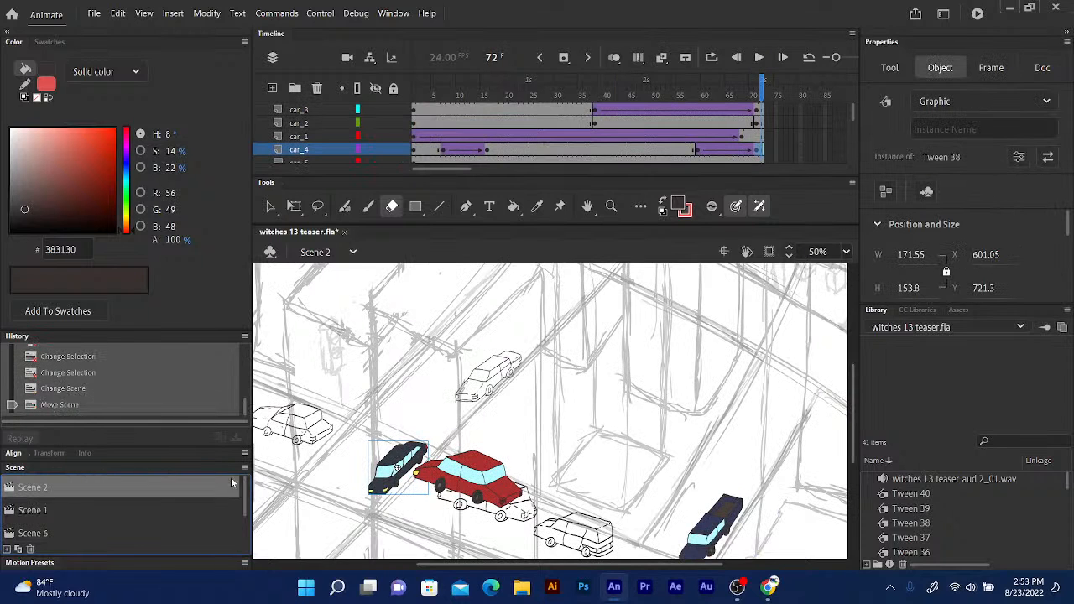
scroll(243, 493, "down", 1)
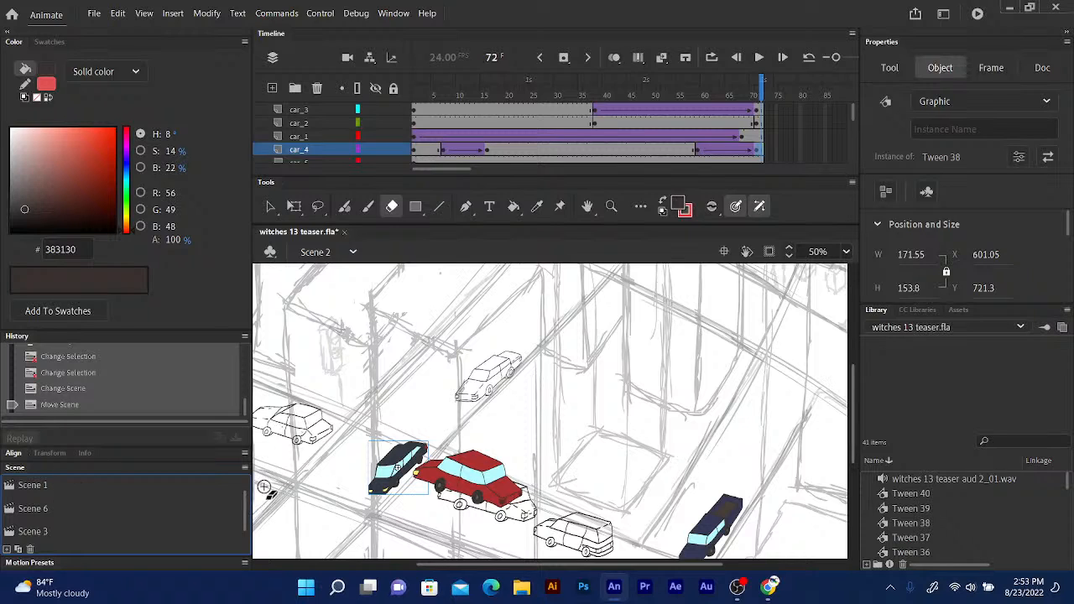
left_click(509, 91)
key("Return")
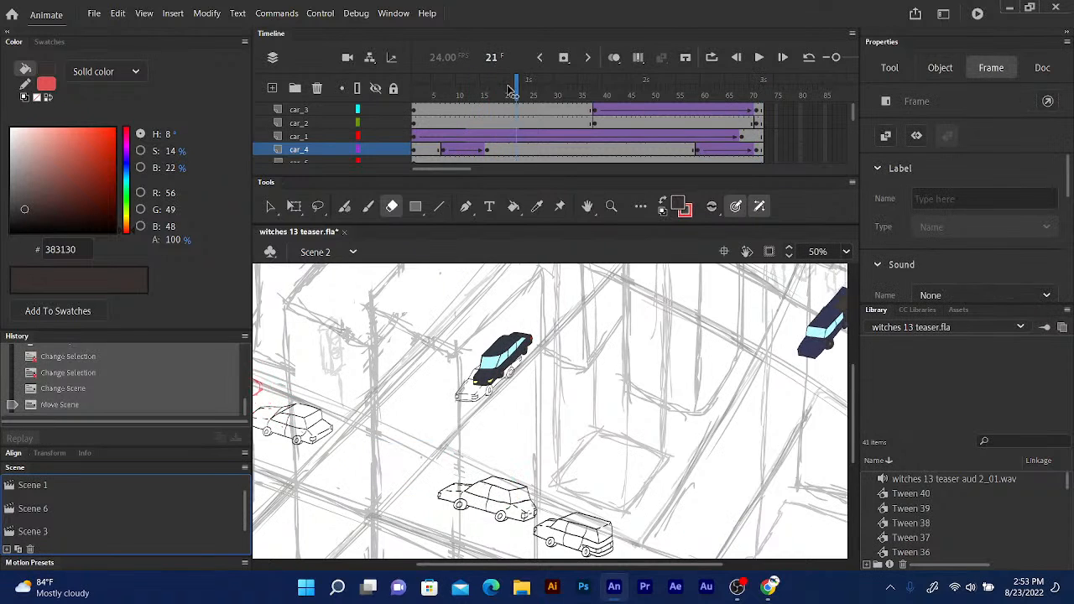
left_click(621, 130)
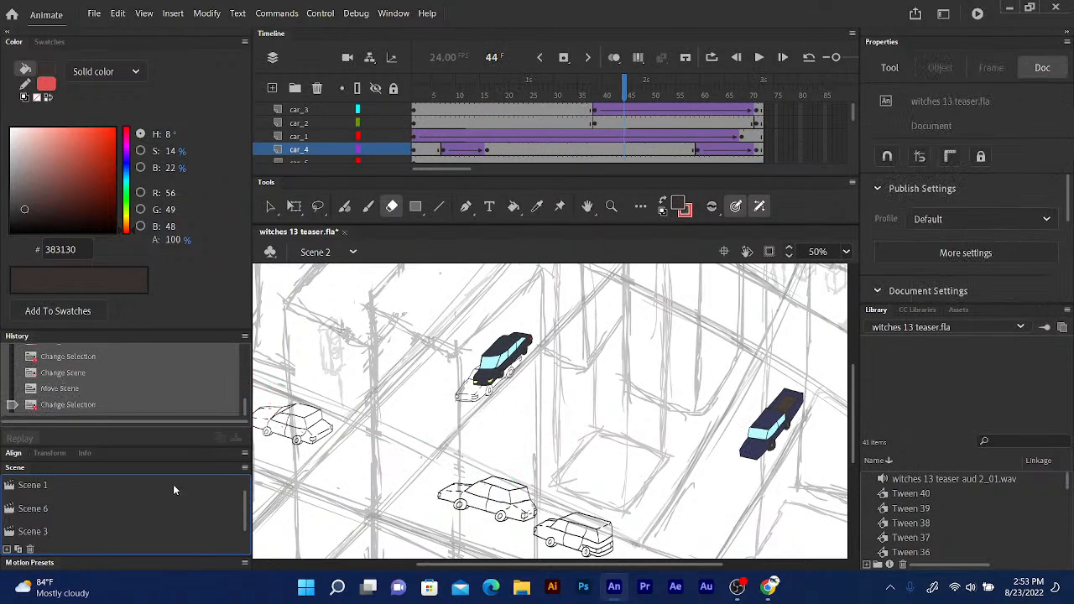
Open Scene 1, Scene 3 and Scene 4 in turn to review their drawings.
left_click(40, 489)
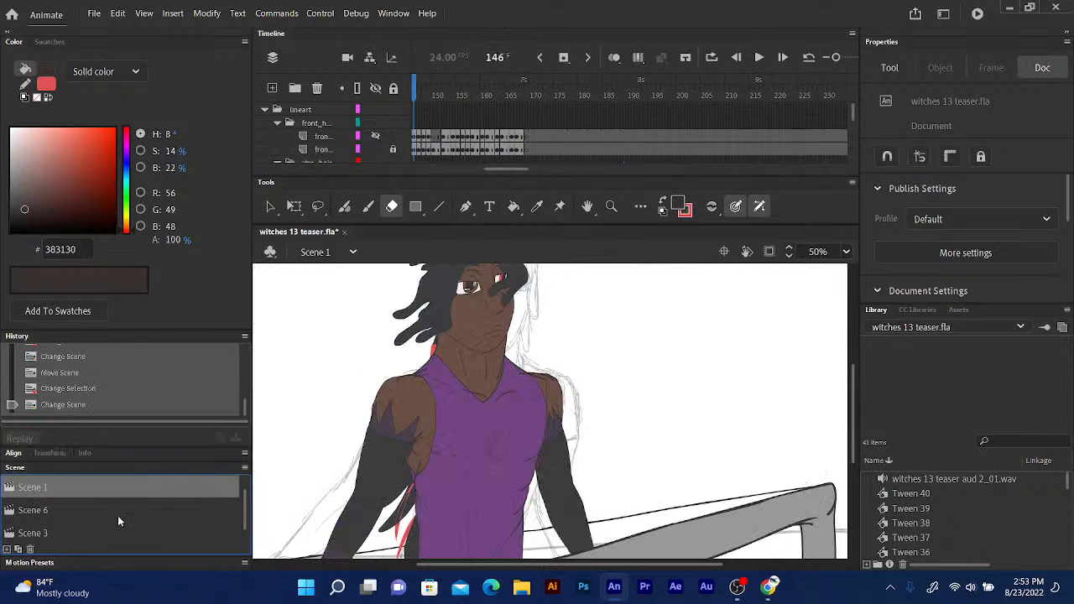
left_click(108, 579)
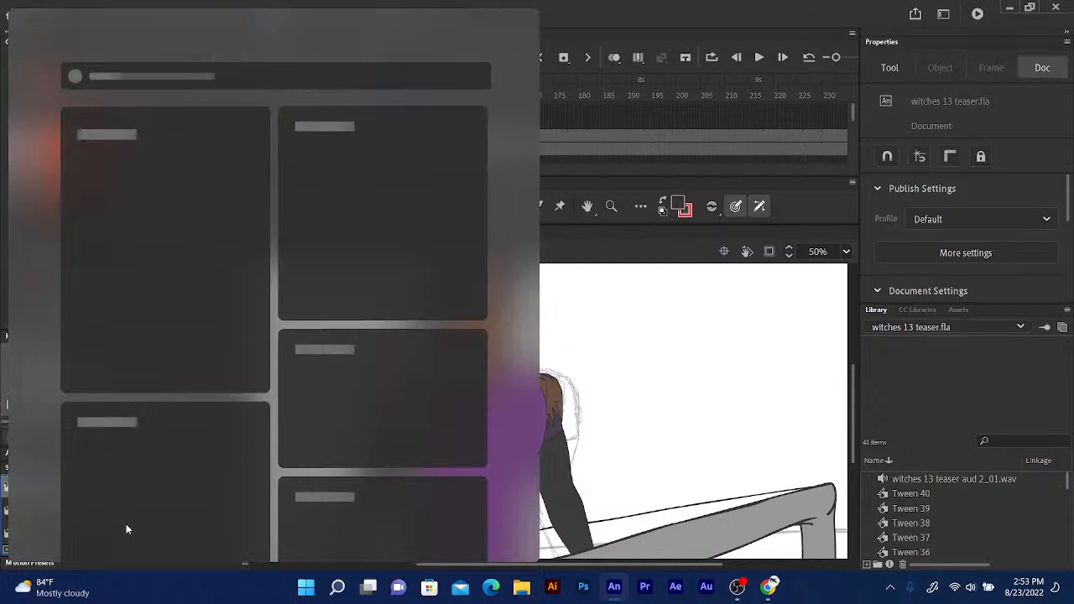
left_click(657, 20)
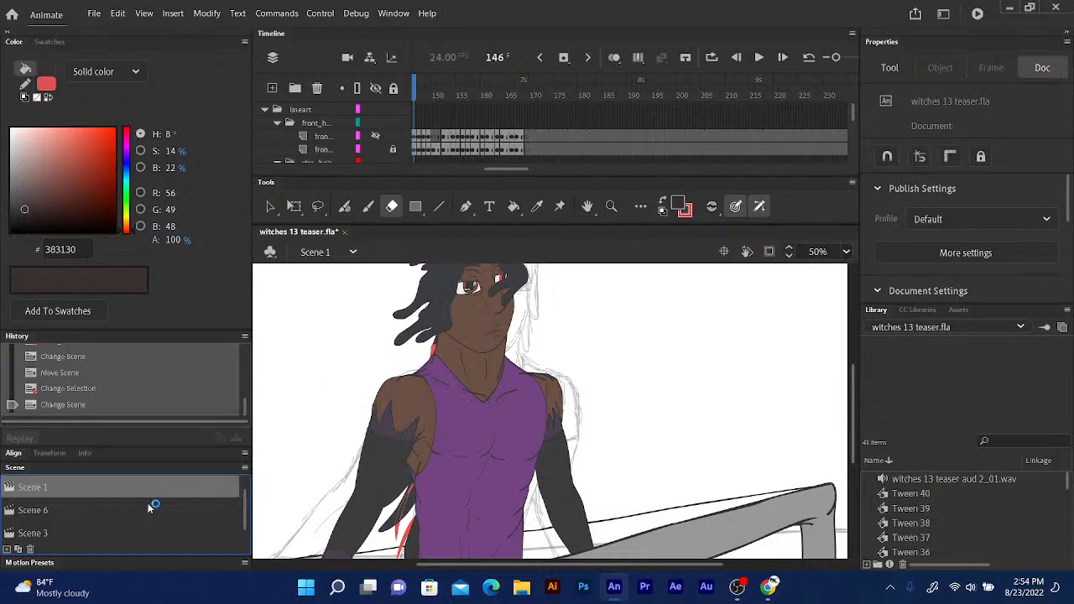
scroll(227, 507, "down", 1)
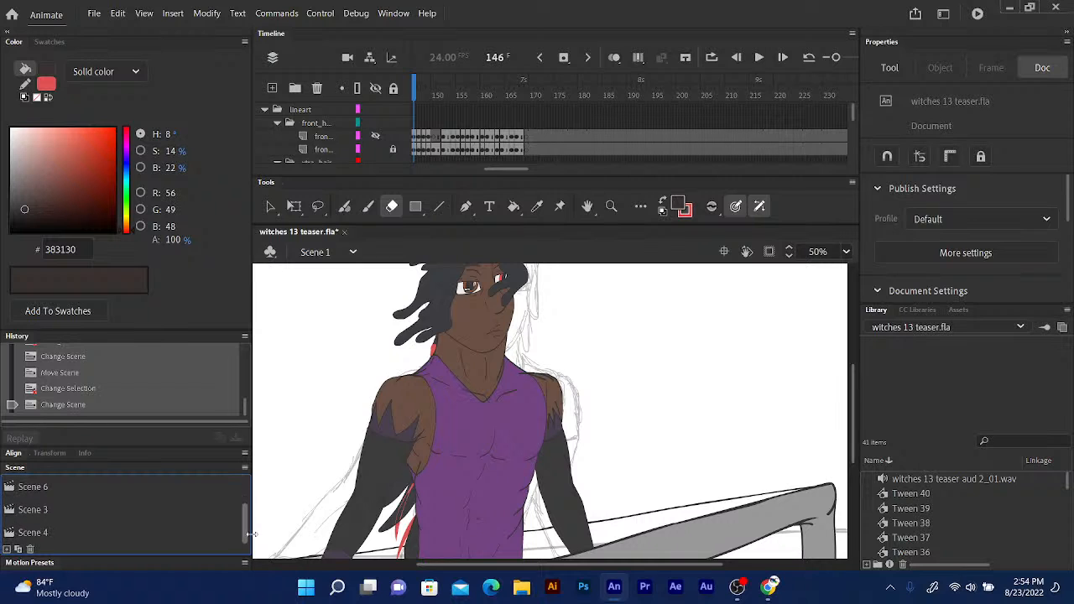
left_click(42, 513)
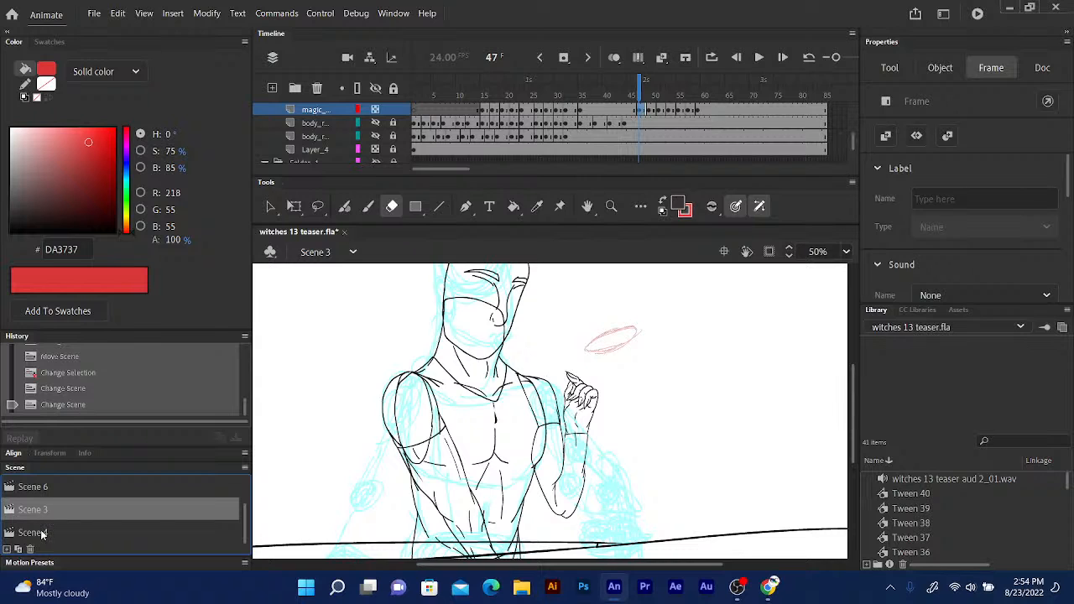
left_click(40, 533)
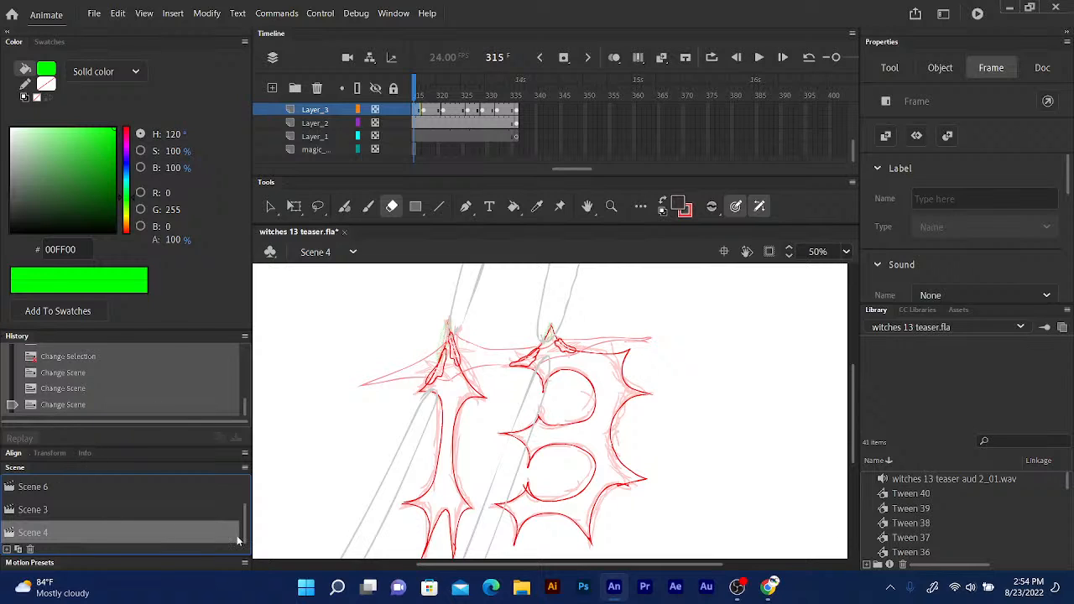
Check Scene 2 and Scene 1 again, and move Scene 1 back ahead of Scene 2 in the scene order.
scroll(248, 528, "up", 1)
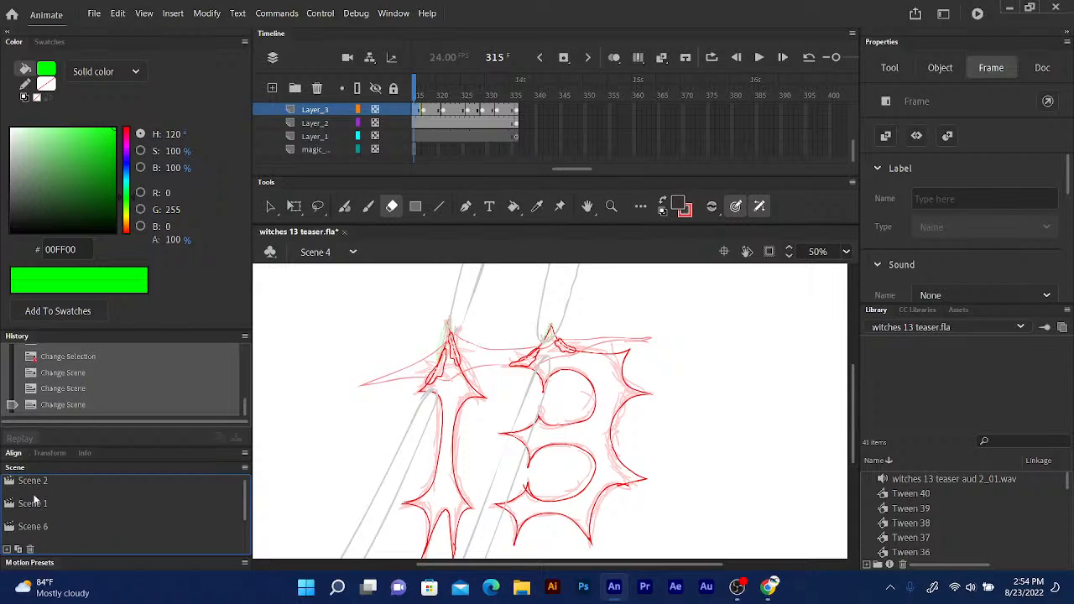
scroll(233, 493, "up", 1)
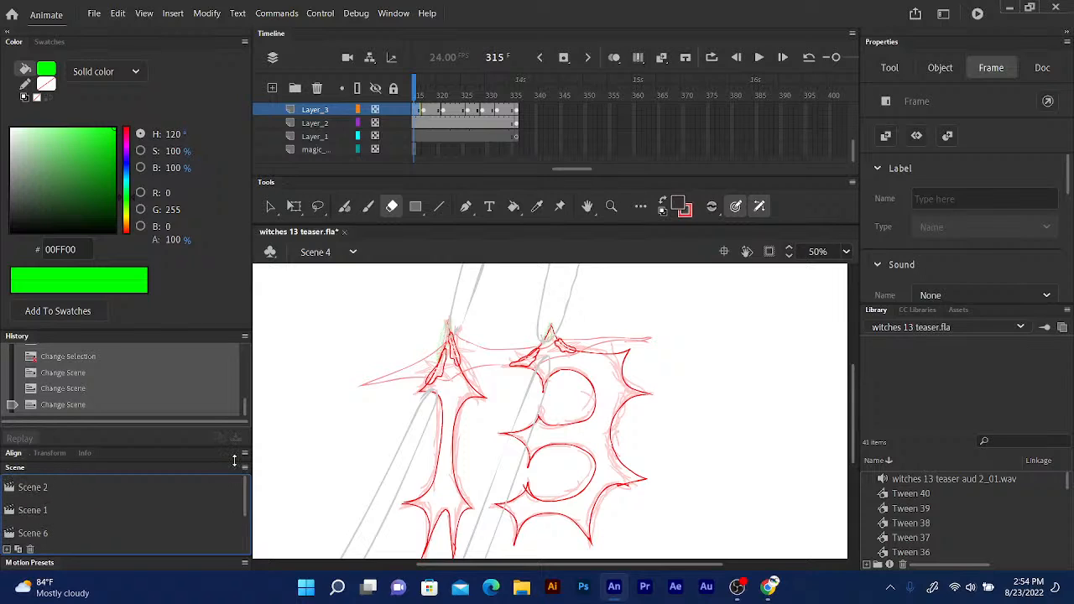
left_click(28, 490)
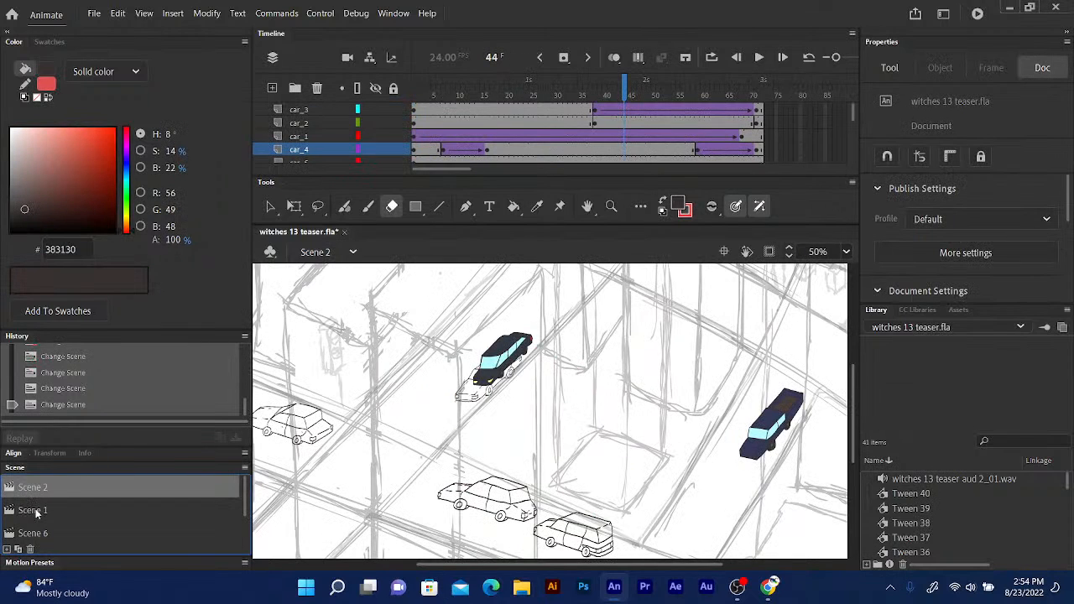
left_click(35, 513)
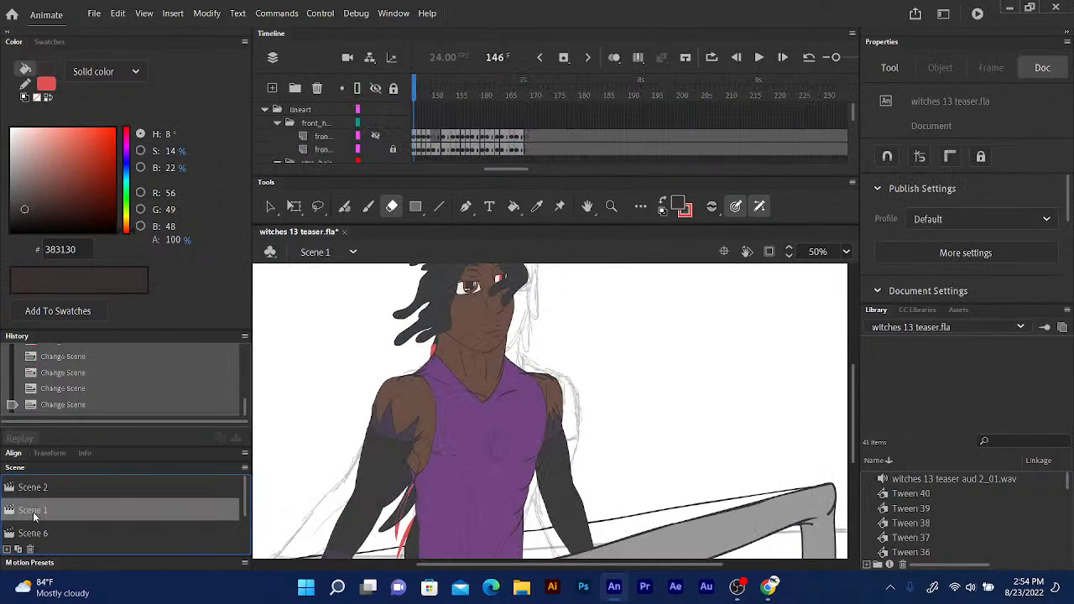
left_click_drag(35, 488, 36, 486)
left_click_drag(246, 504, 247, 513)
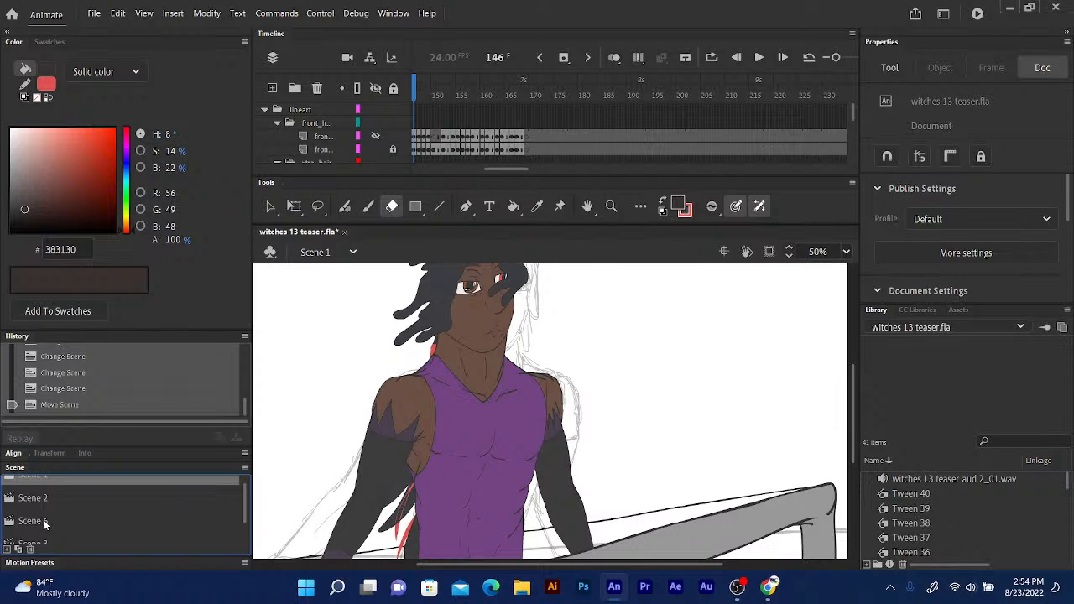
Return to Scene 6 and look over the remaining scenes and the scene list's options without choosing any.
left_click(45, 524)
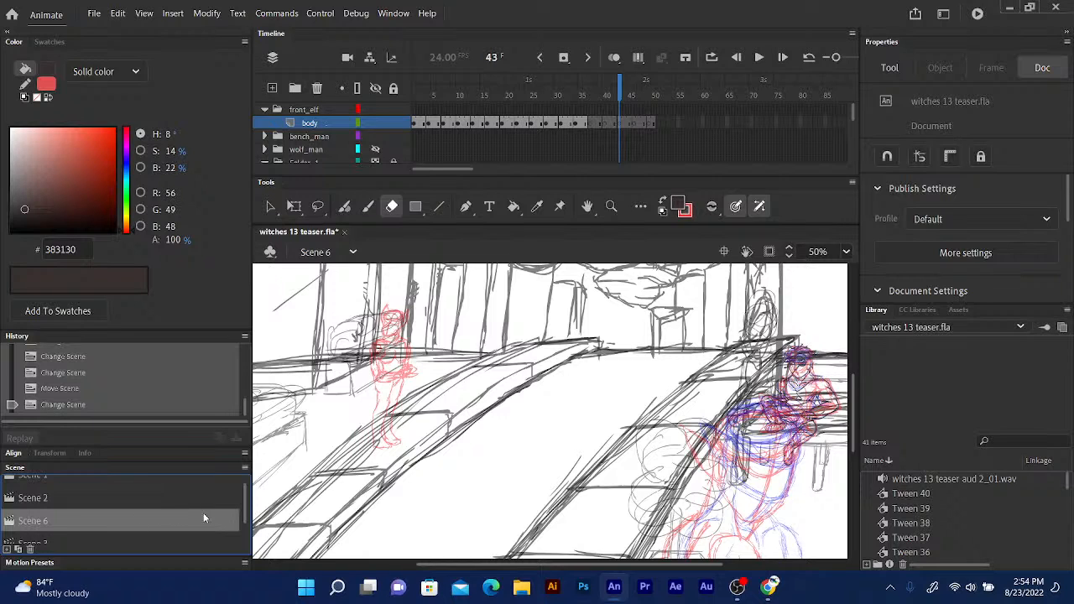
scroll(244, 520, "down", 1)
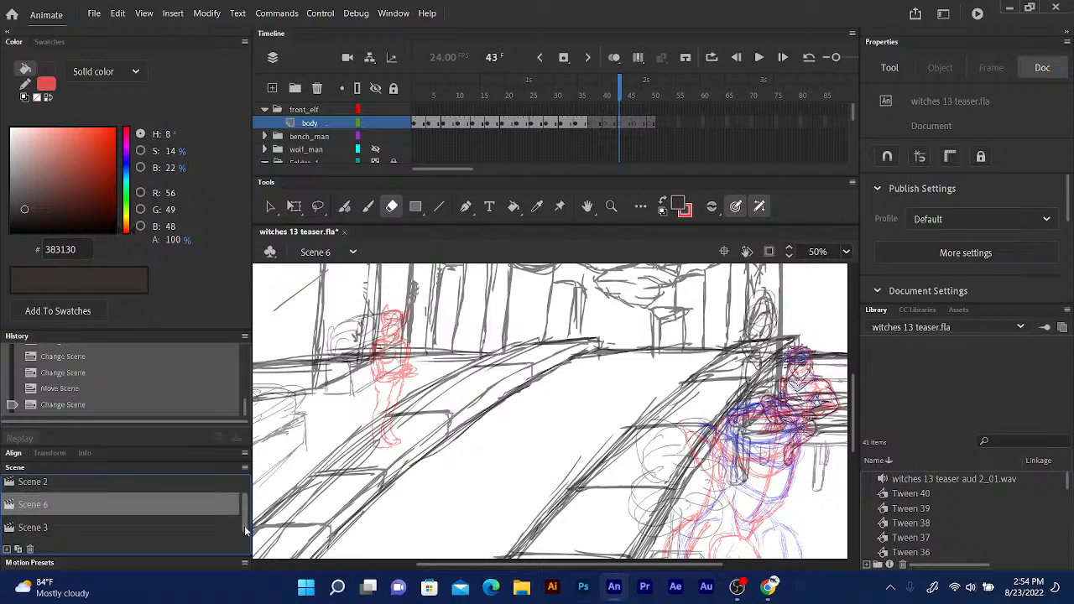
left_click(245, 468)
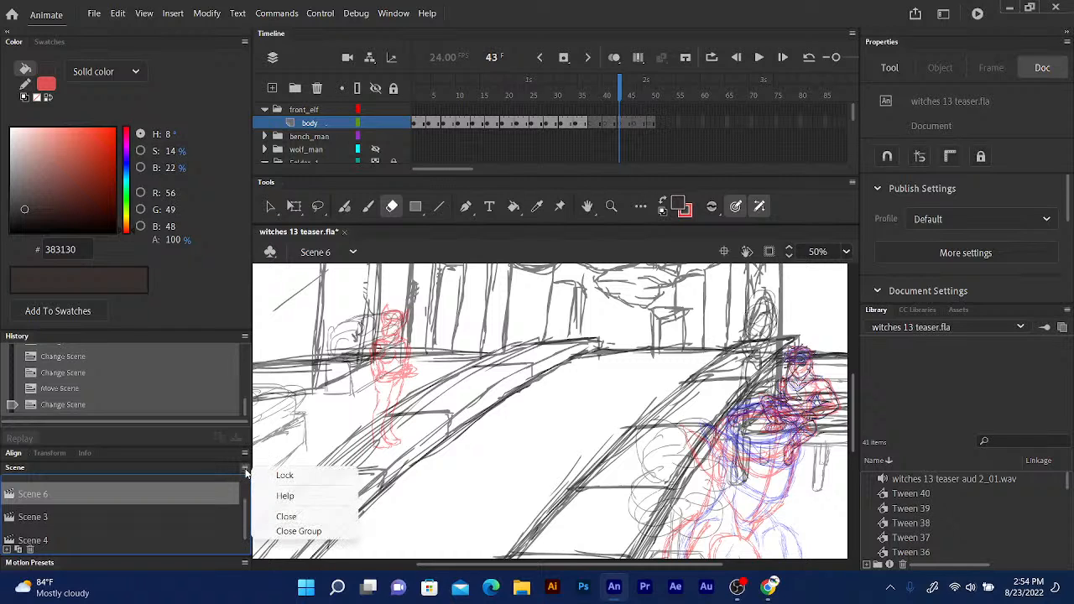
left_click(564, 14)
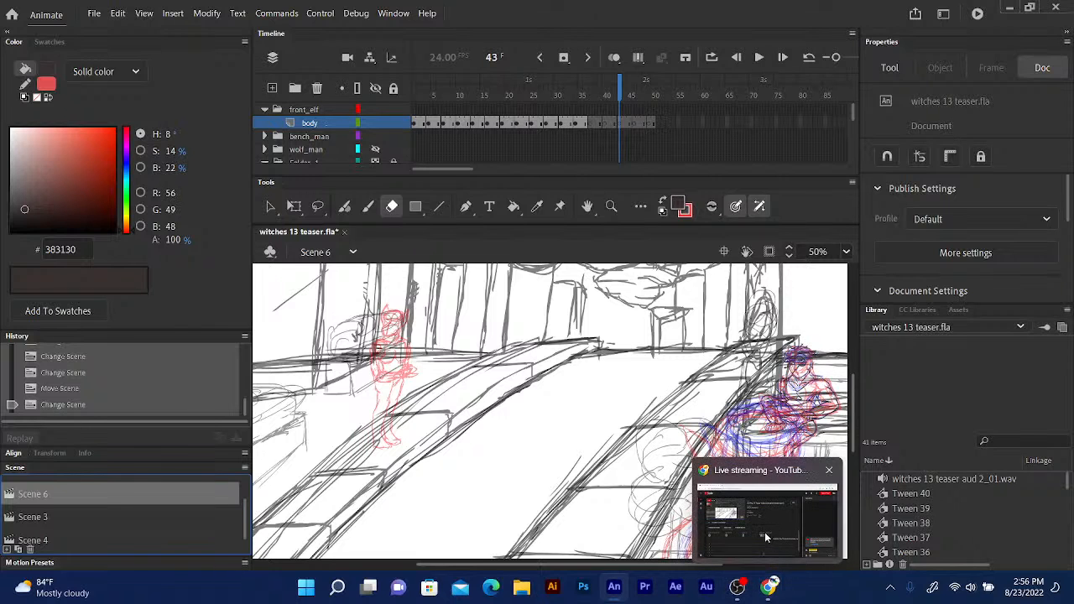
Switch to YouTube Studio in Chrome and end the live stream, confirming that it stops immediately.
left_click(765, 532)
left_click(978, 74)
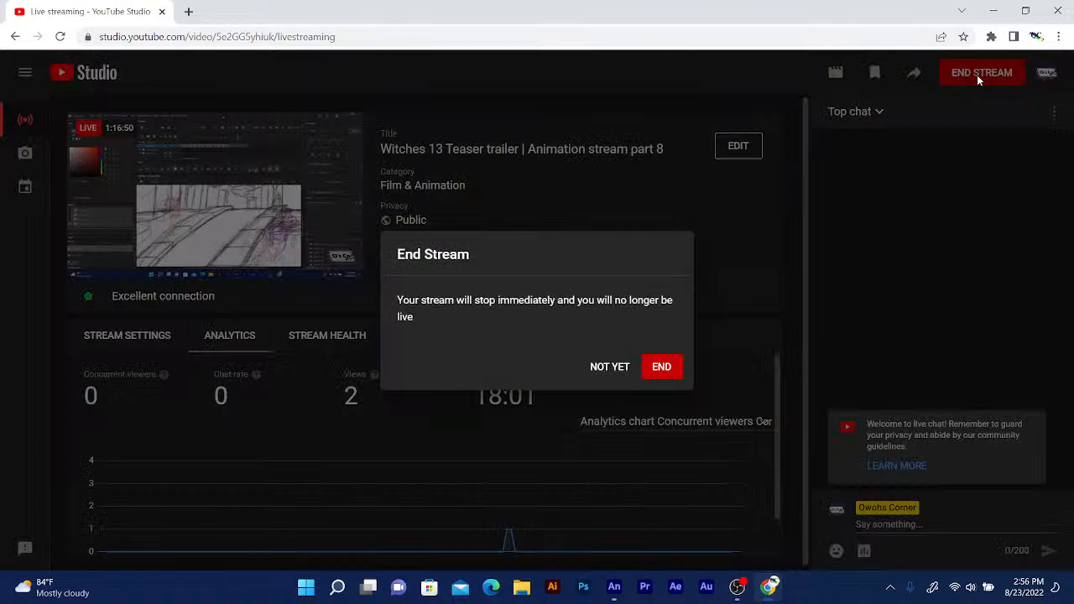
left_click(661, 367)
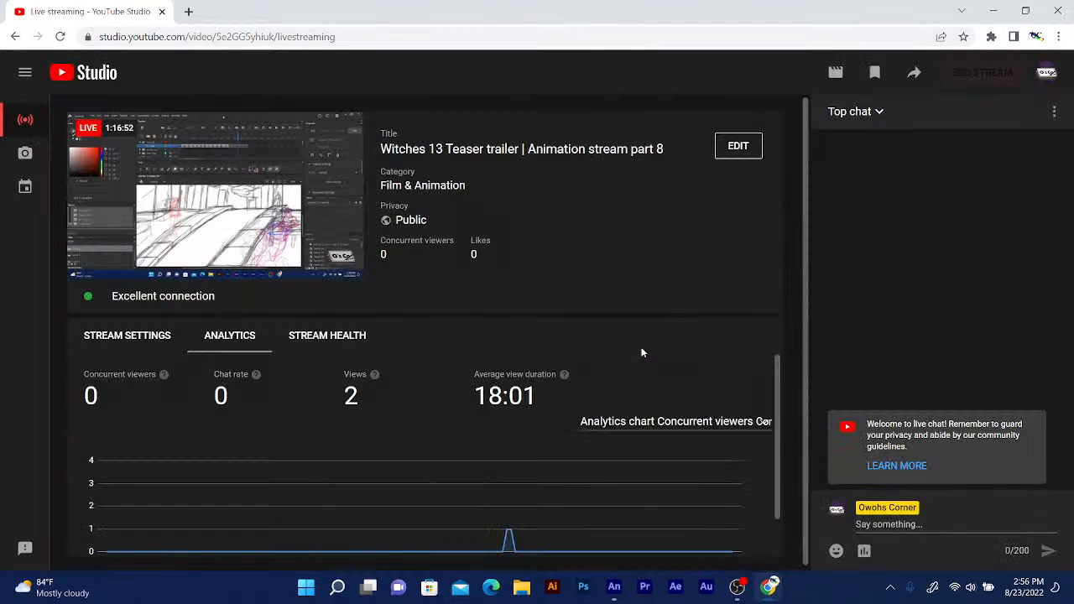